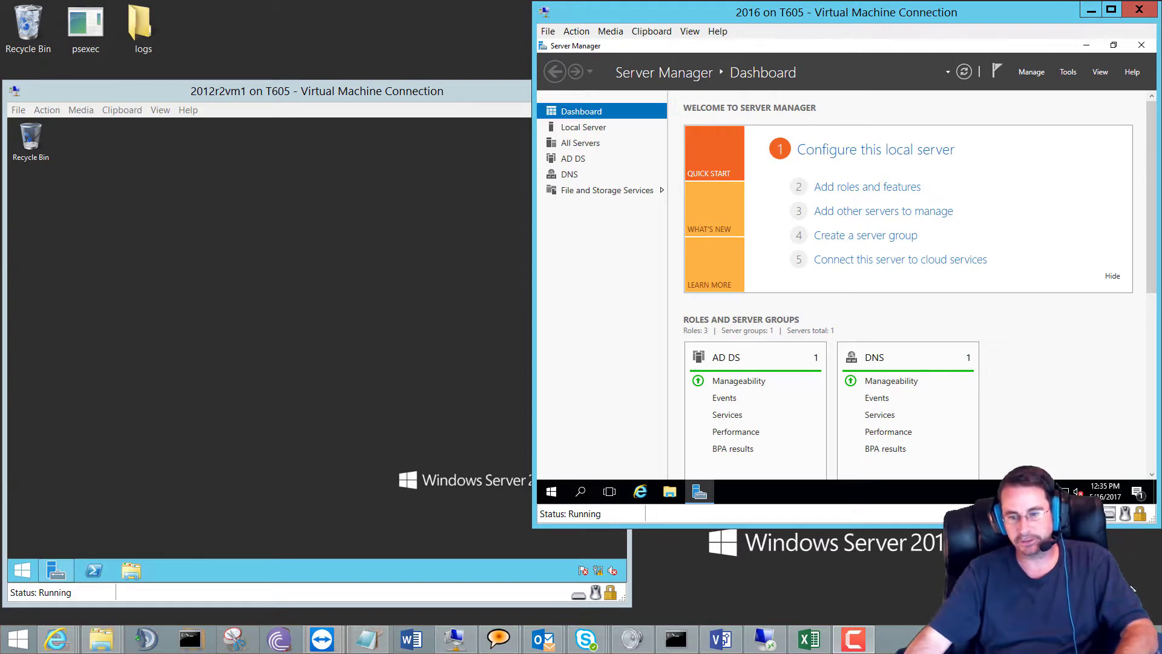
# Step: Switch to the Visio network diagram and examine how Fabrikam DC1 and Contoso DC1 are connected through pfSense
pyautogui.click(699, 593)
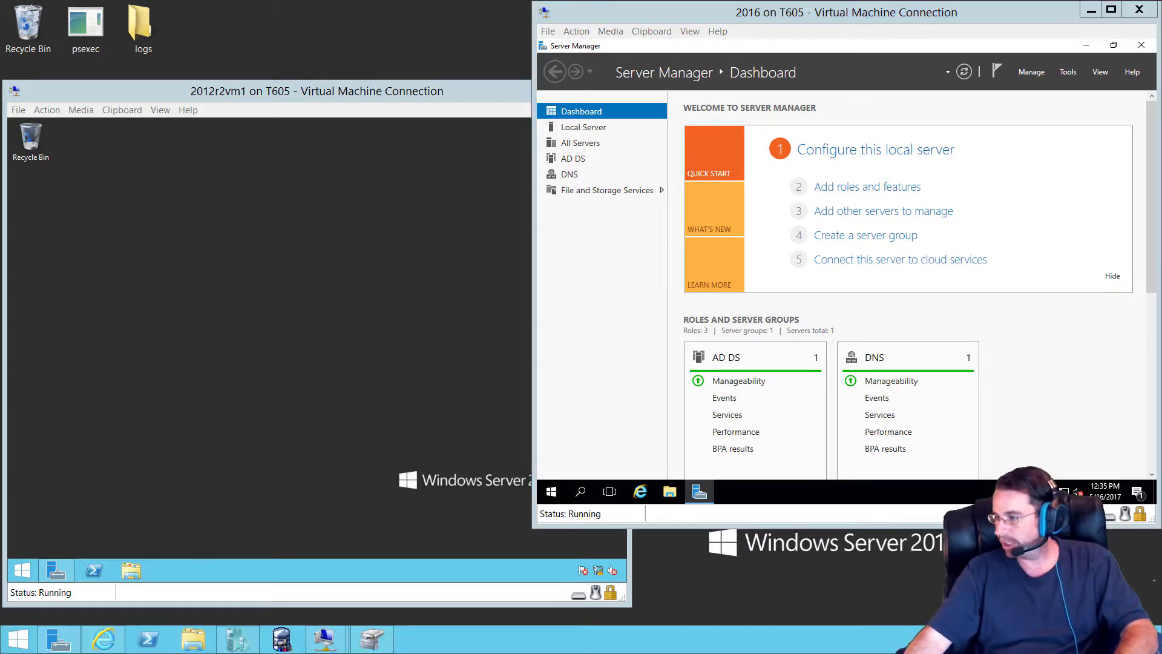
pyautogui.hotkey('alt', 'Tab')
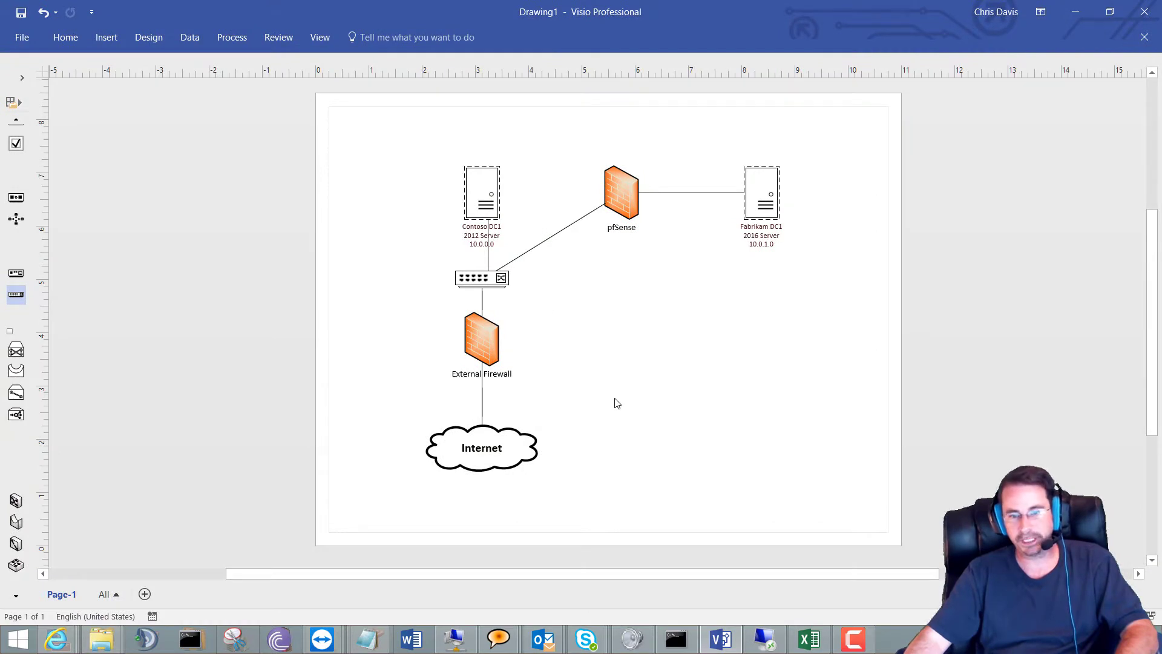
pyautogui.click(777, 209)
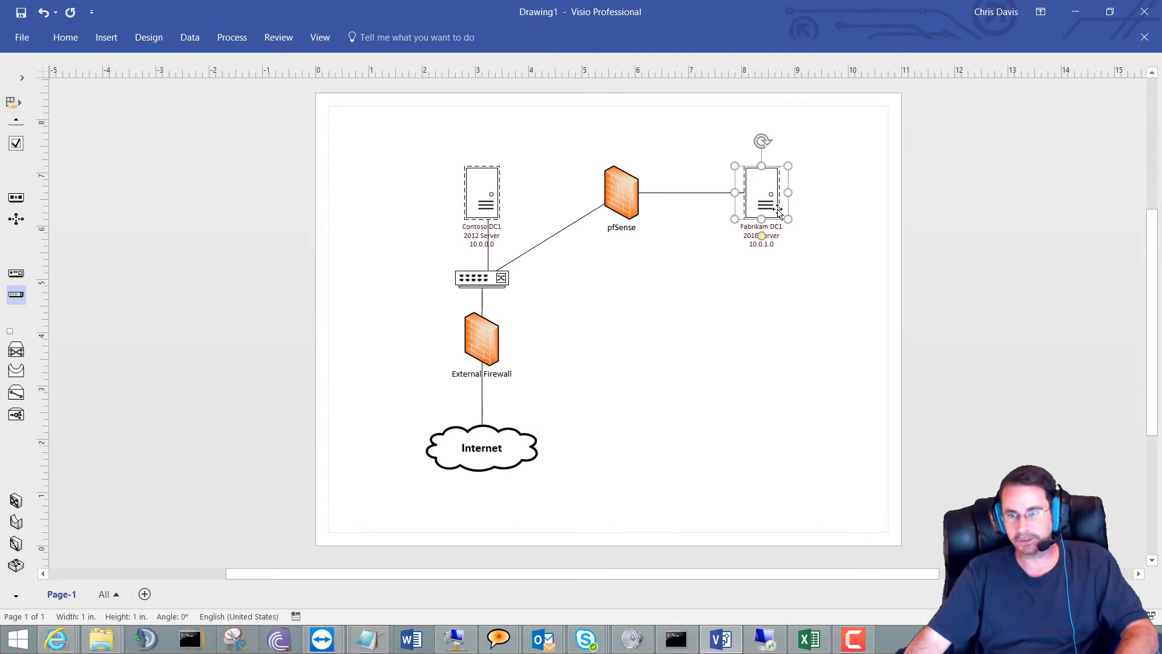
pyautogui.click(775, 280)
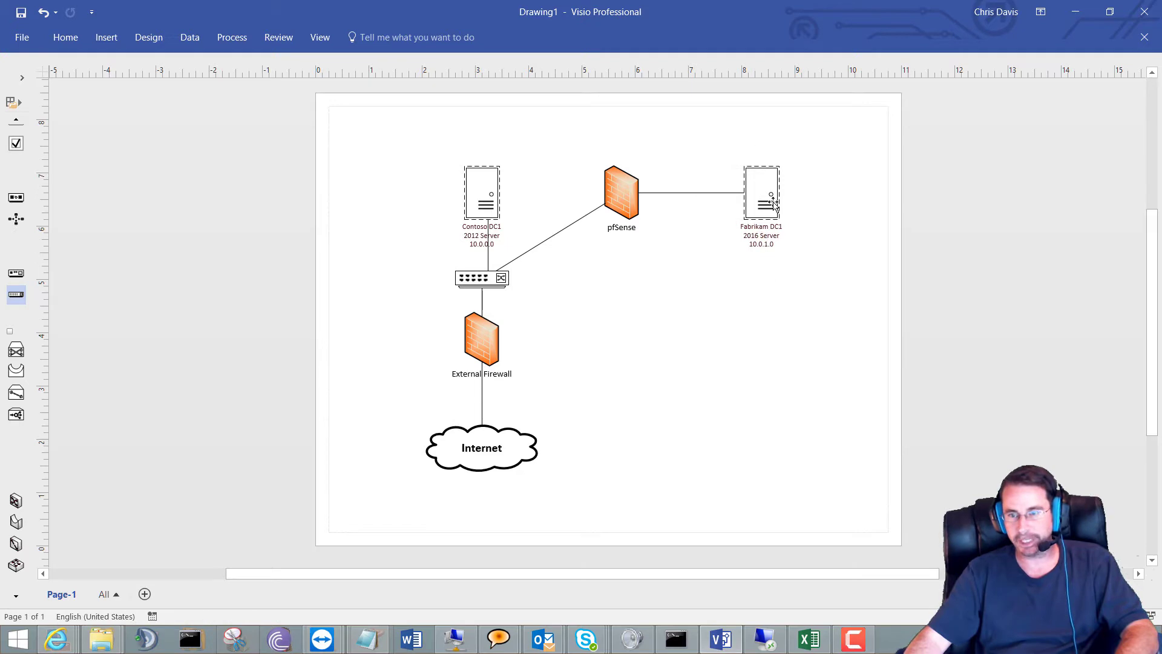
pyautogui.click(615, 200)
pyautogui.click(675, 275)
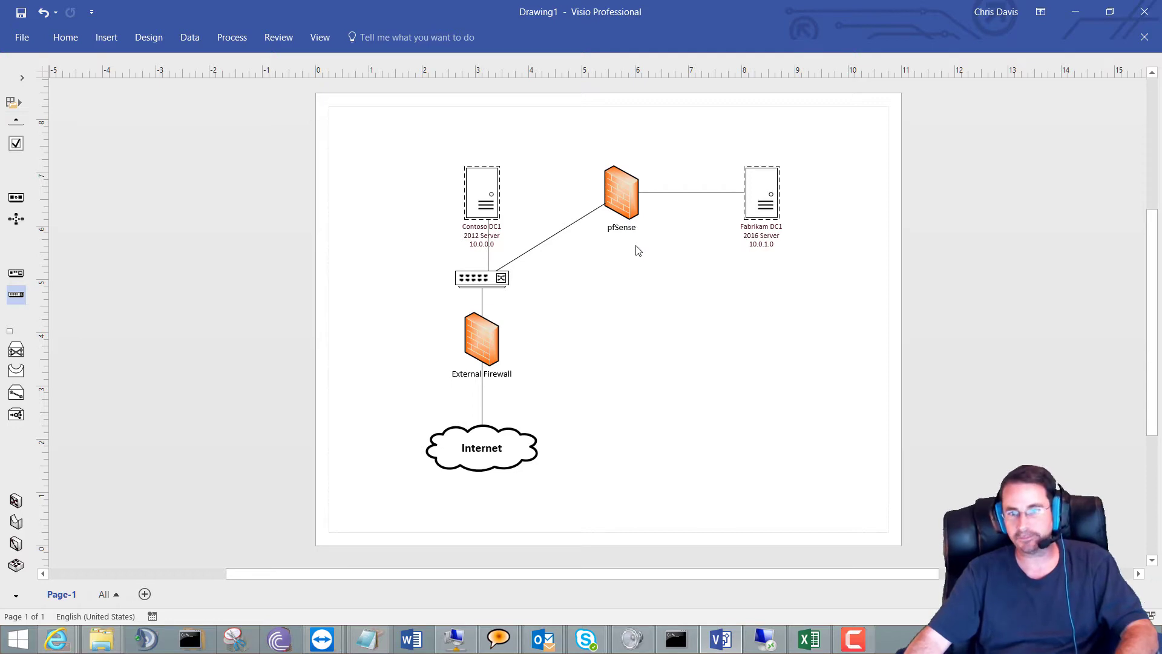
pyautogui.click(761, 235)
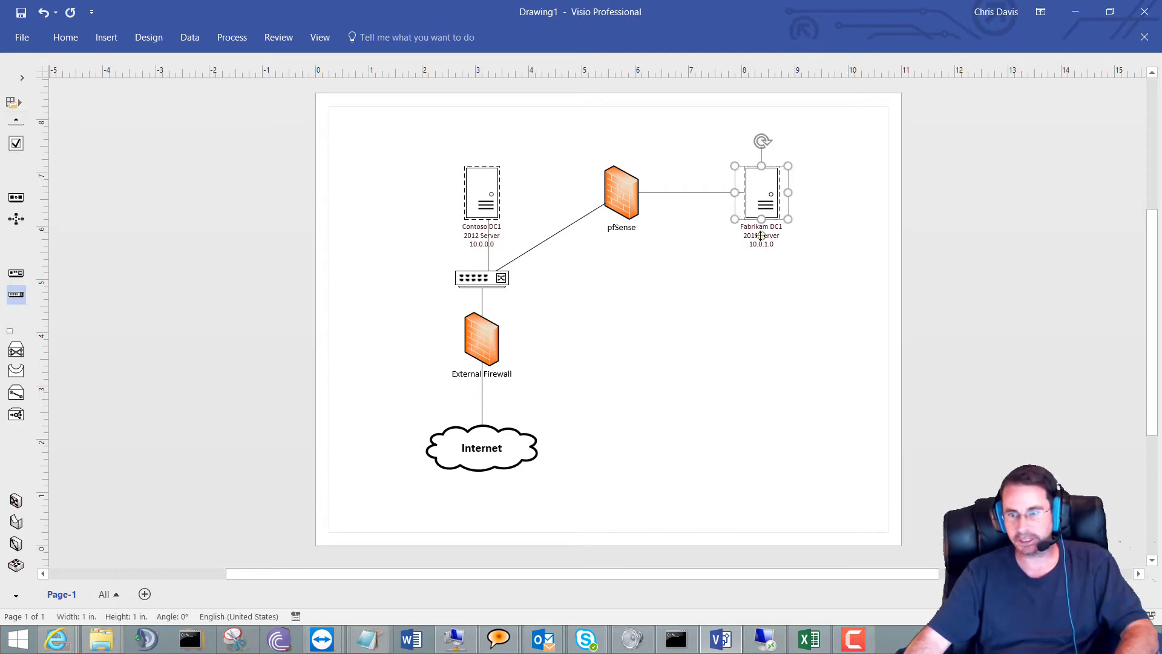
pyautogui.click(762, 271)
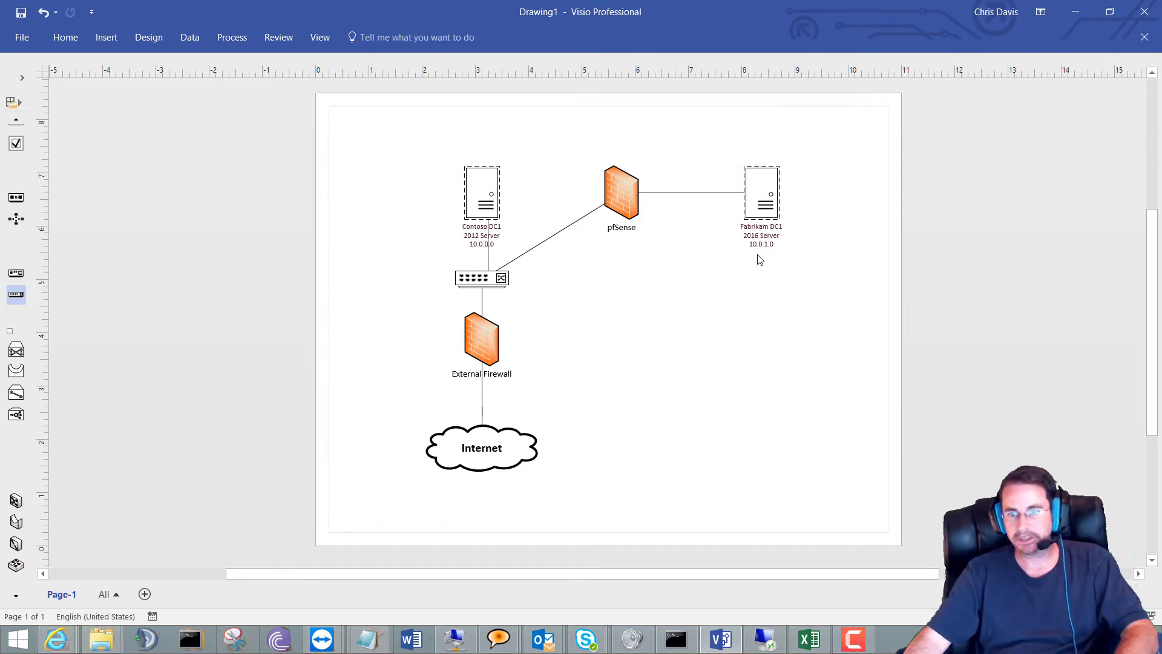
pyautogui.click(487, 197)
pyautogui.click(549, 269)
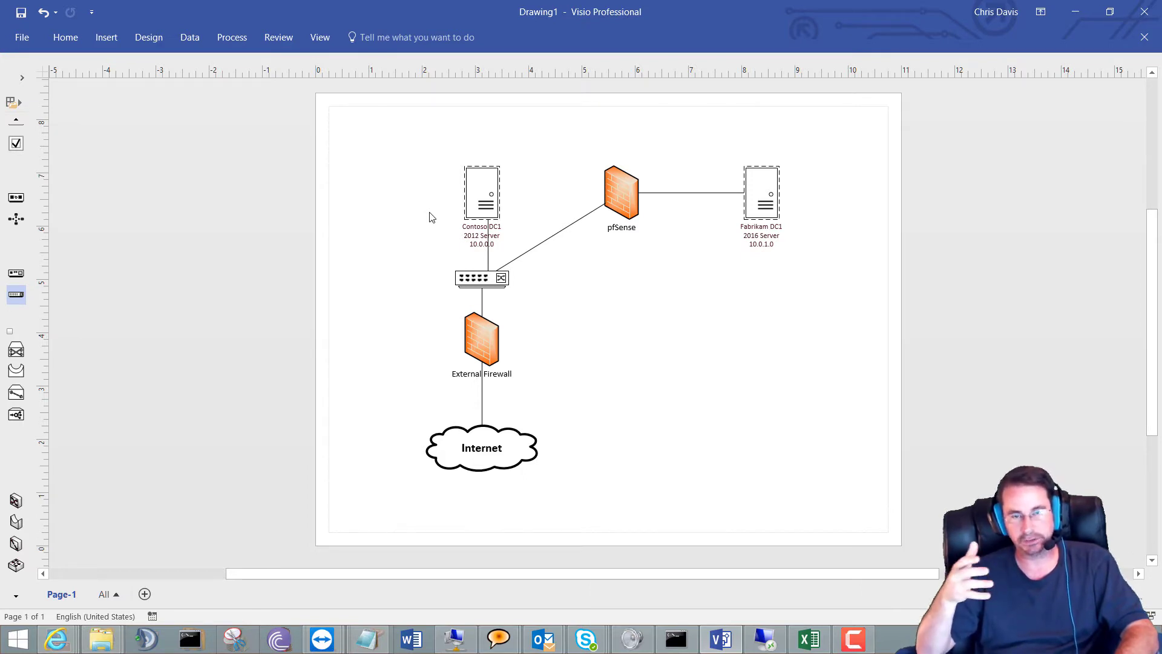
# Step: Examine the diagram's path from the pfSense firewall through the switch and external firewall to the Internet
pyautogui.click(624, 208)
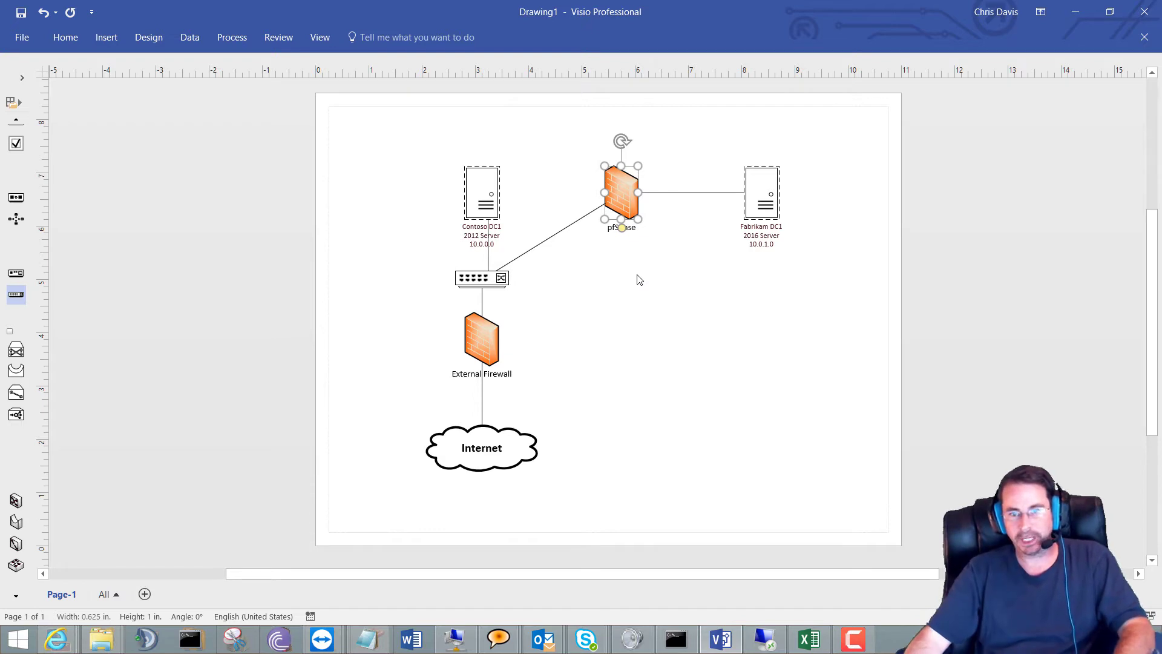
pyautogui.click(471, 277)
pyautogui.click(495, 358)
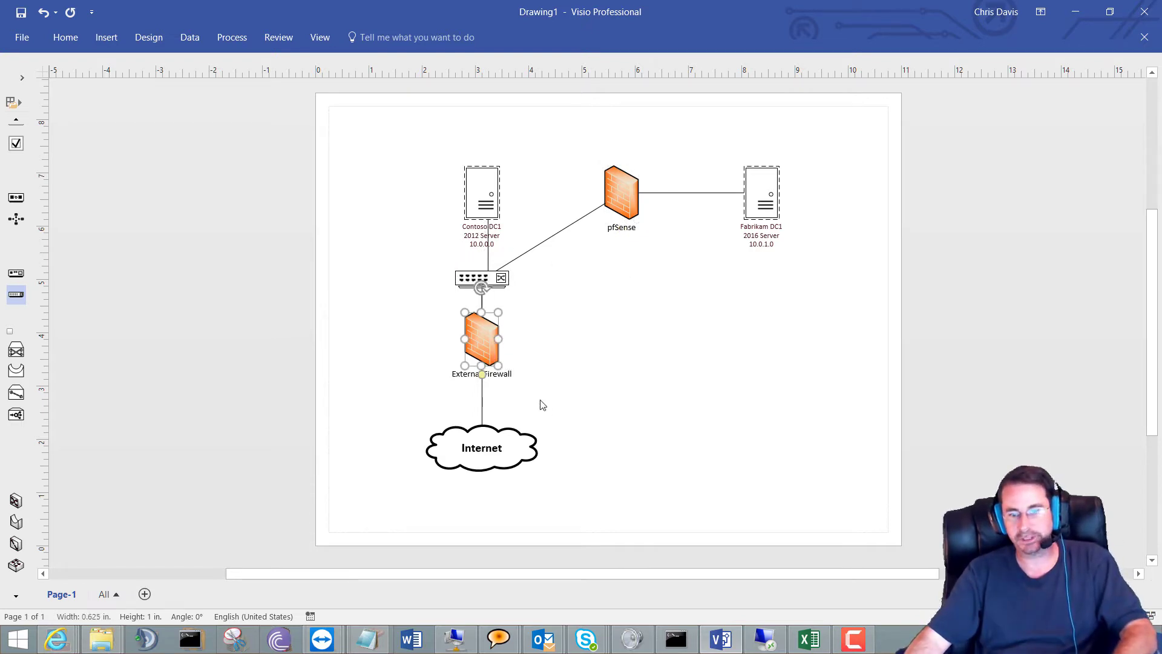
pyautogui.click(492, 442)
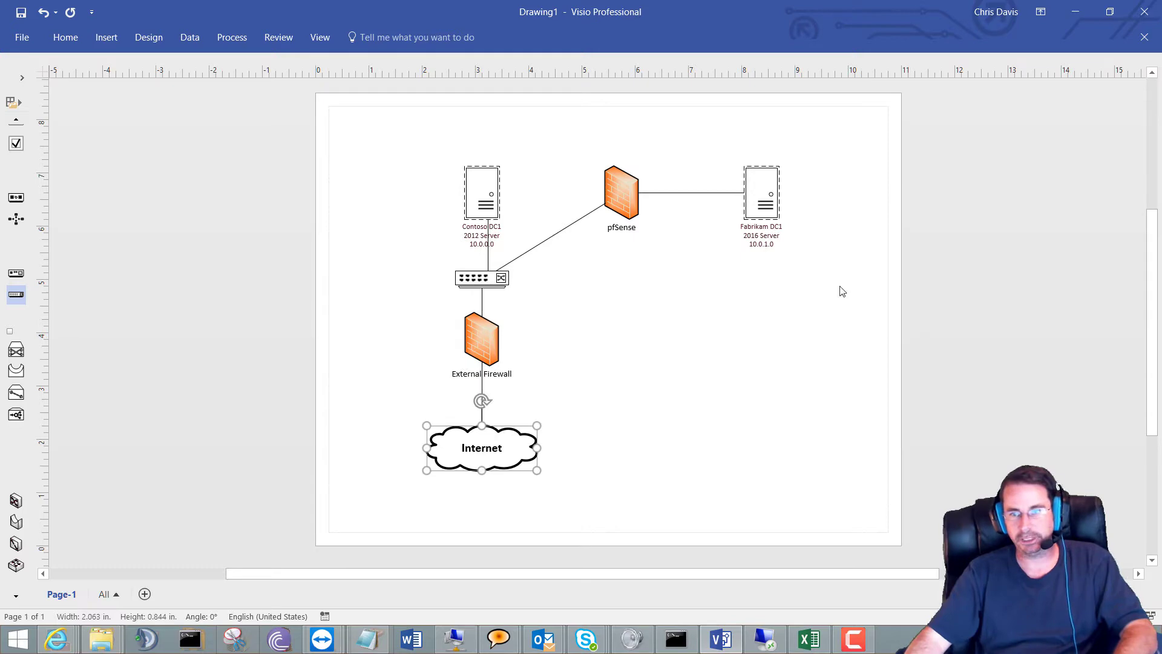
# Step: Minimize the Visio diagram and bring up Server Manager on the 2012r2vm1 virtual machine
pyautogui.click(1076, 13)
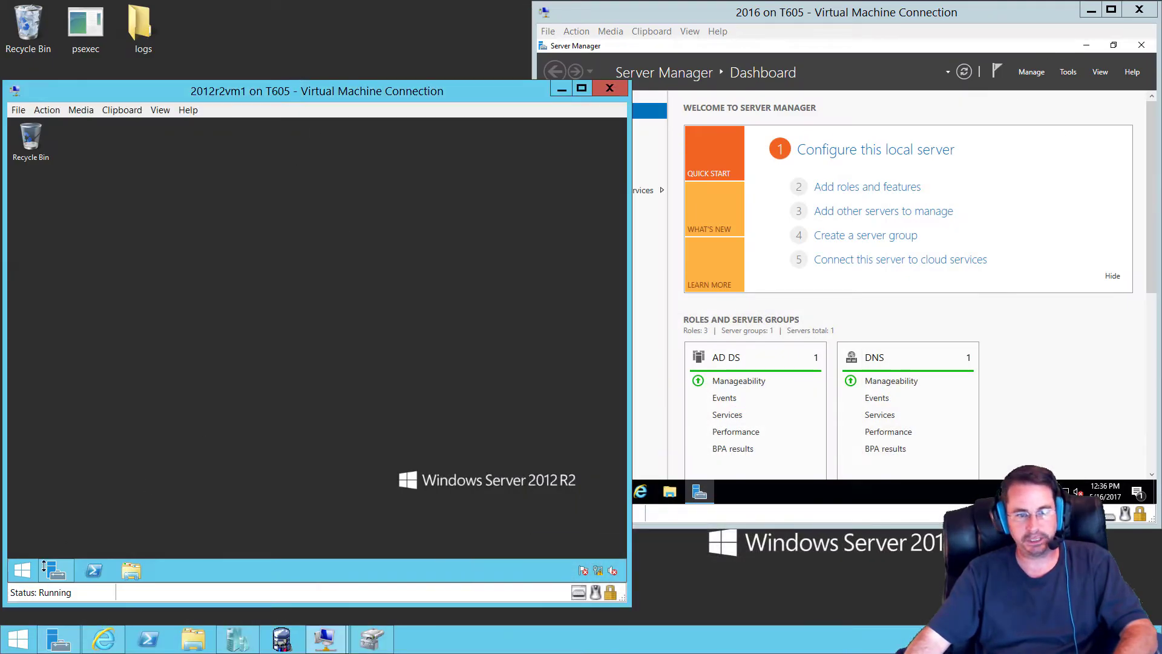
pyautogui.click(54, 570)
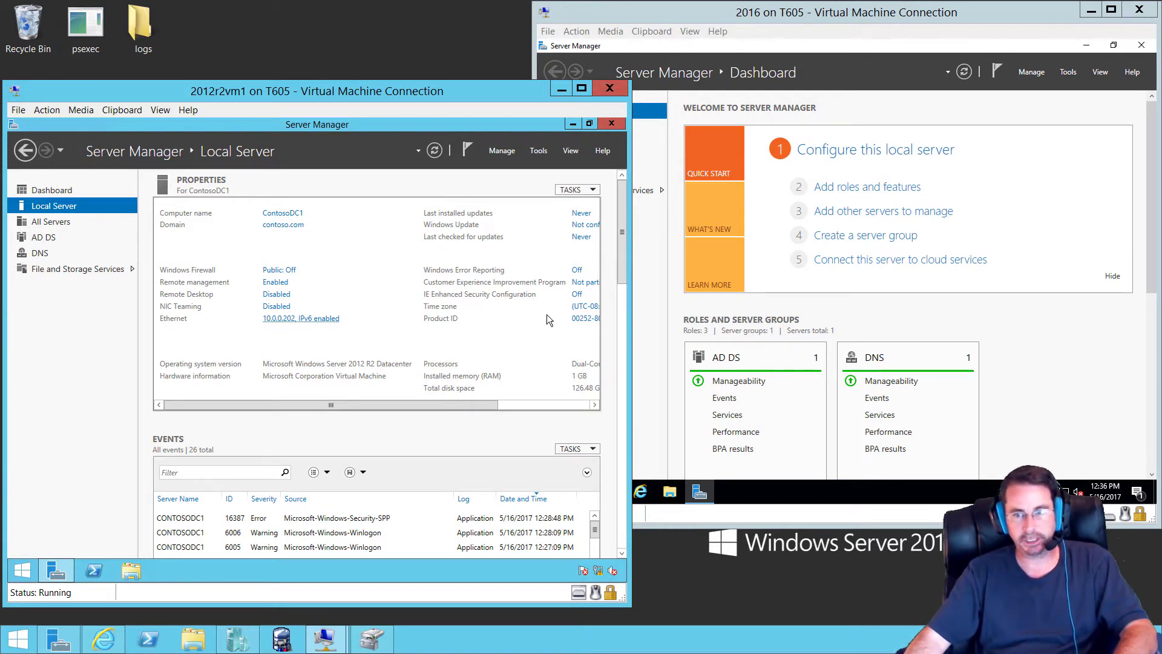
# Step: Turn off Windows Firewall for domain networks on the 2016 virtual machine and close the firewall window
pyautogui.click(841, 158)
pyautogui.click(842, 158)
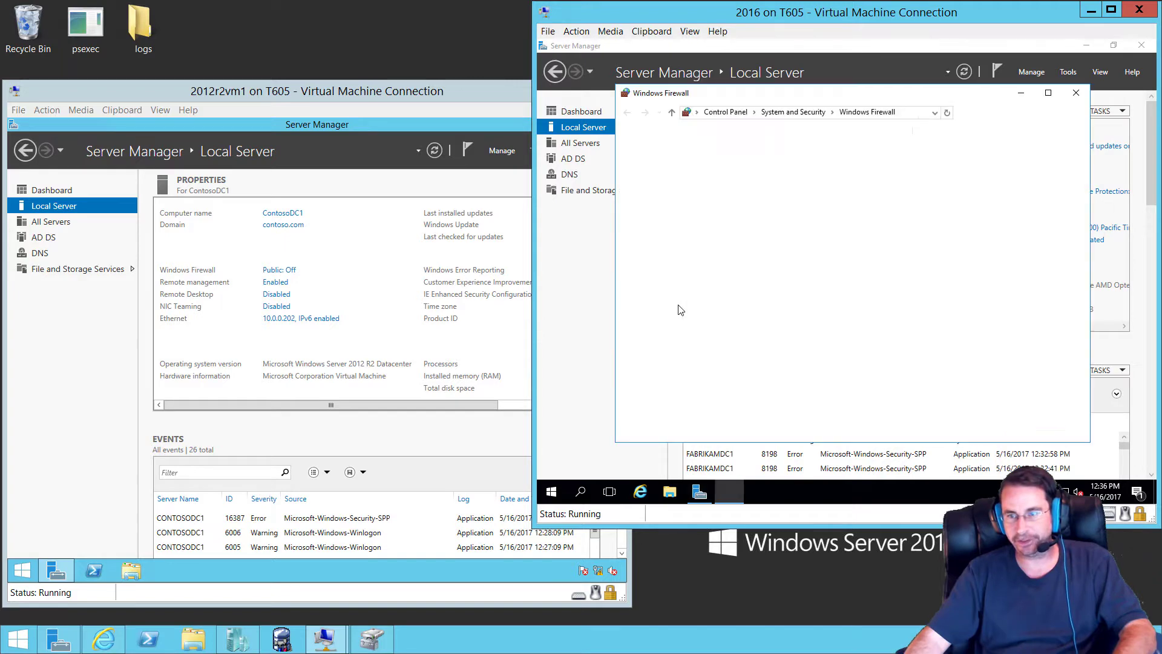
pyautogui.click(654, 183)
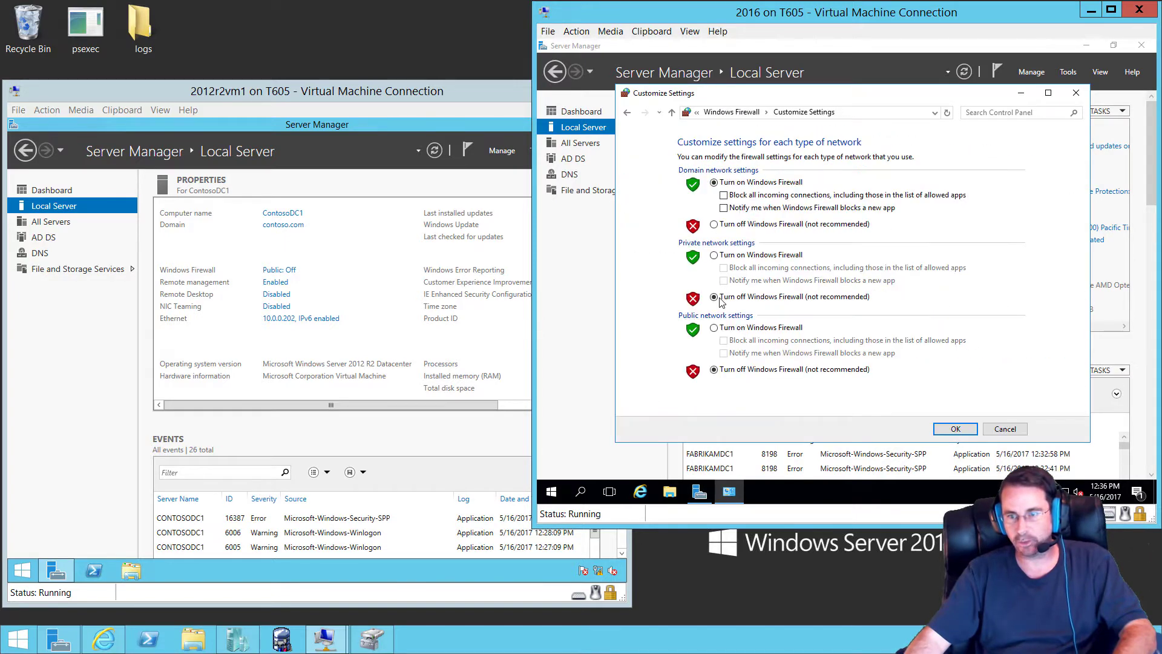
pyautogui.click(715, 224)
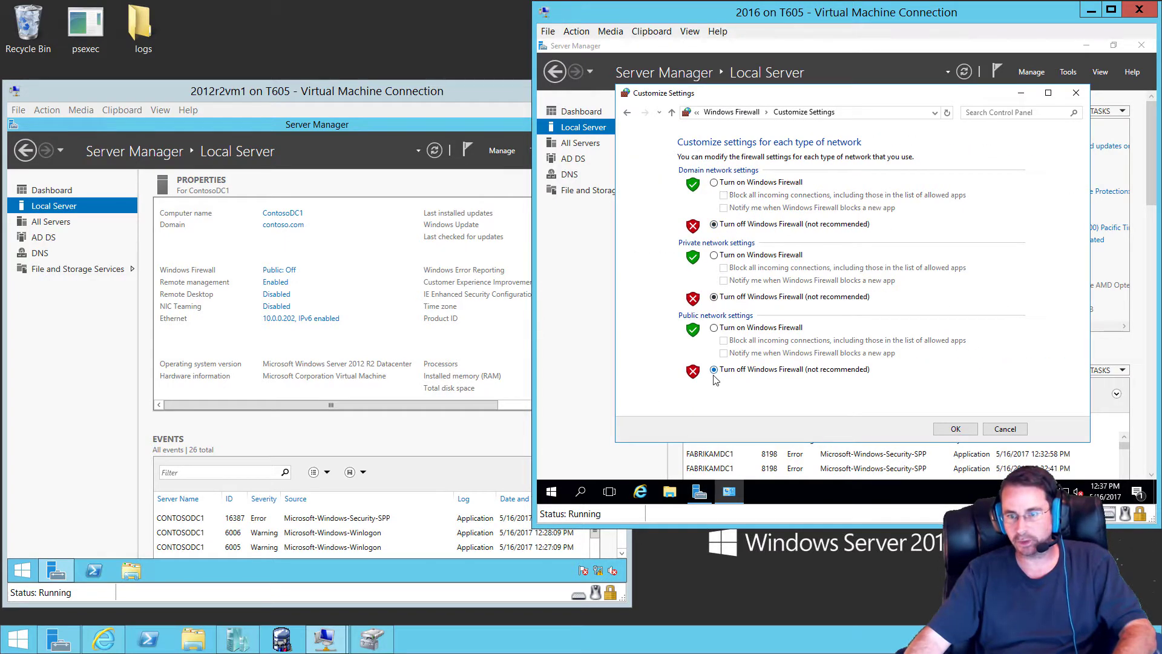
pyautogui.click(954, 431)
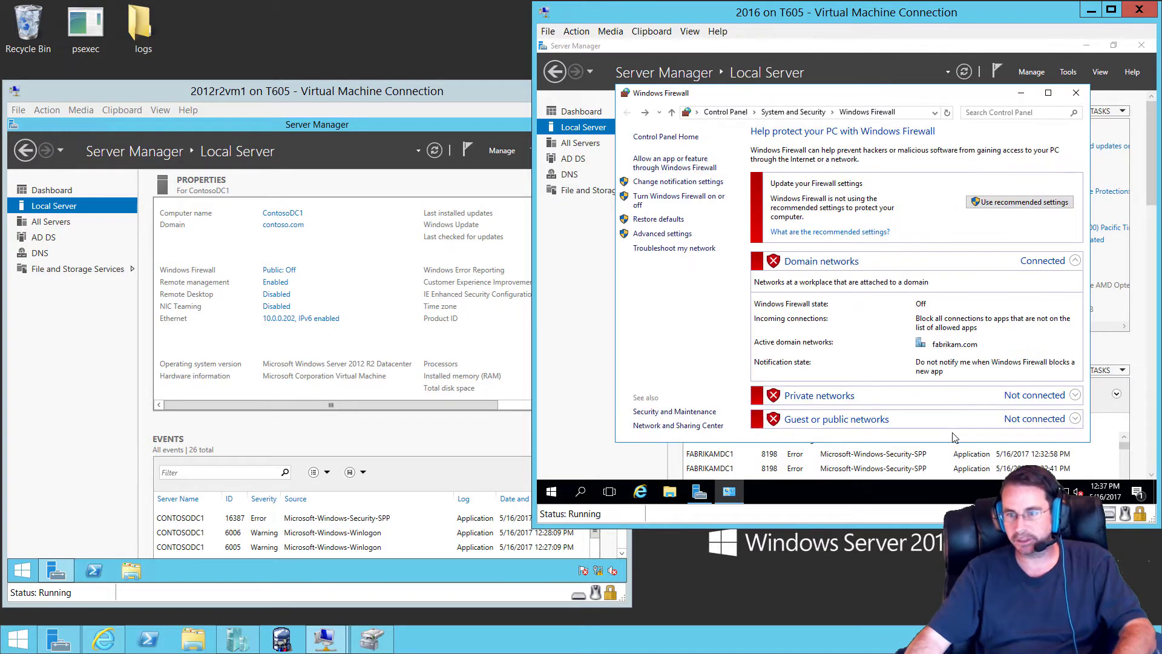
pyautogui.click(1076, 94)
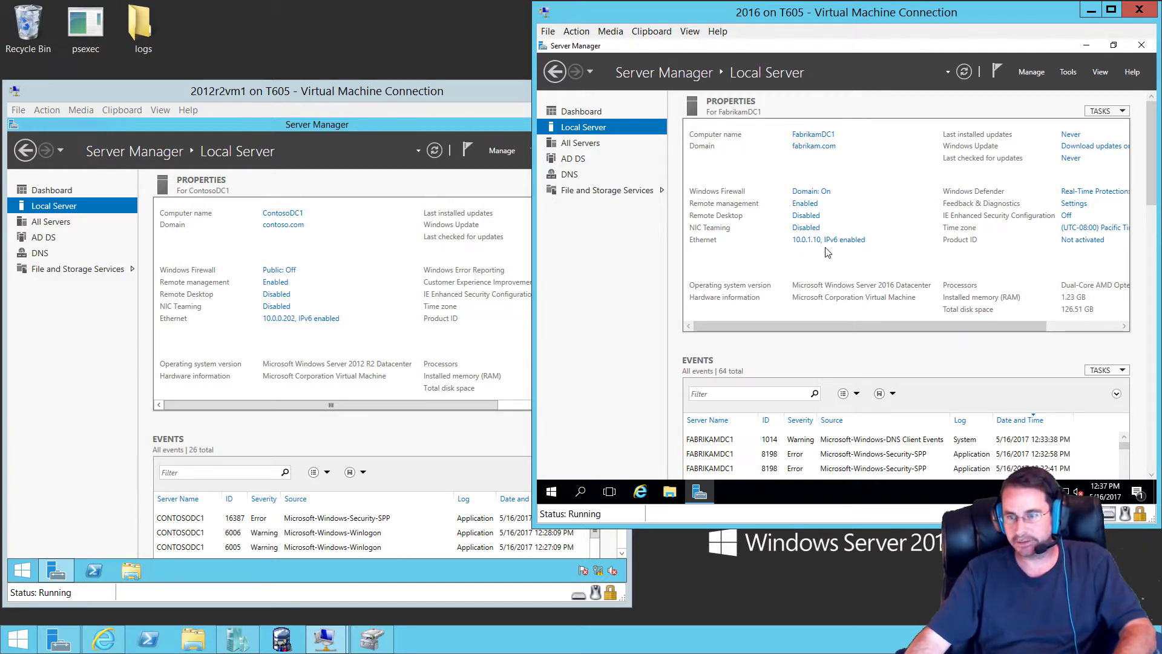
# Step: Open Internet Explorer on the 2016 virtual machine and log in to pfSense at 10.0.0.201 with the saved admin account
pyautogui.click(640, 492)
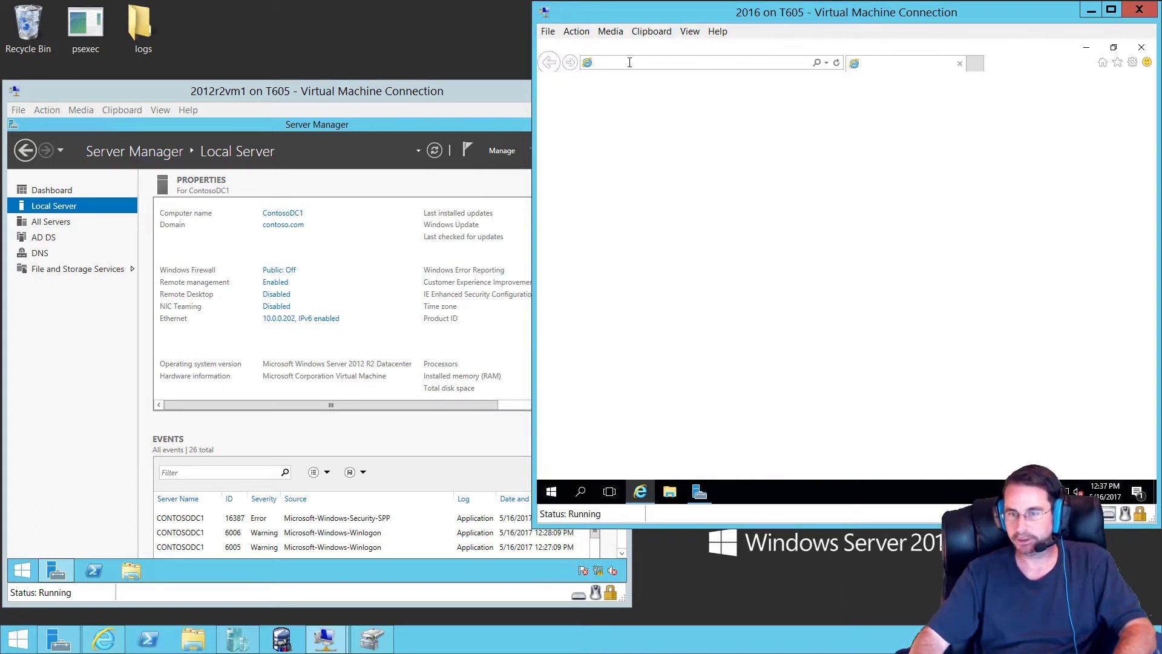
pyautogui.write('10.0.0.201/')
pyautogui.press('Return')
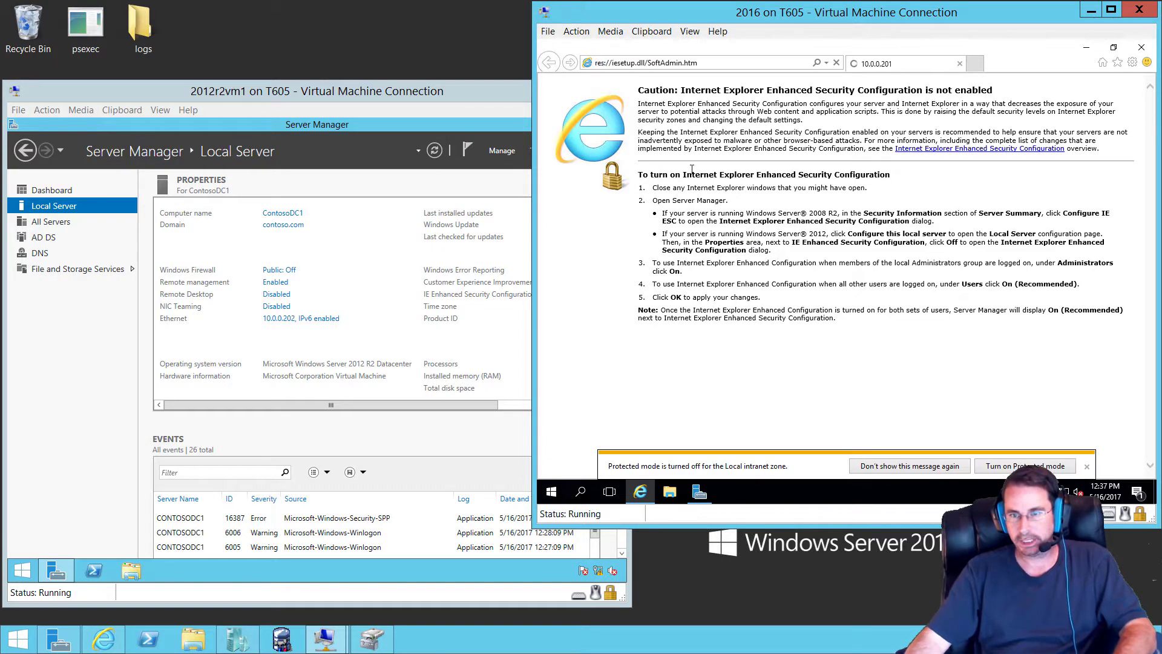
pyautogui.click(811, 256)
pyautogui.click(821, 275)
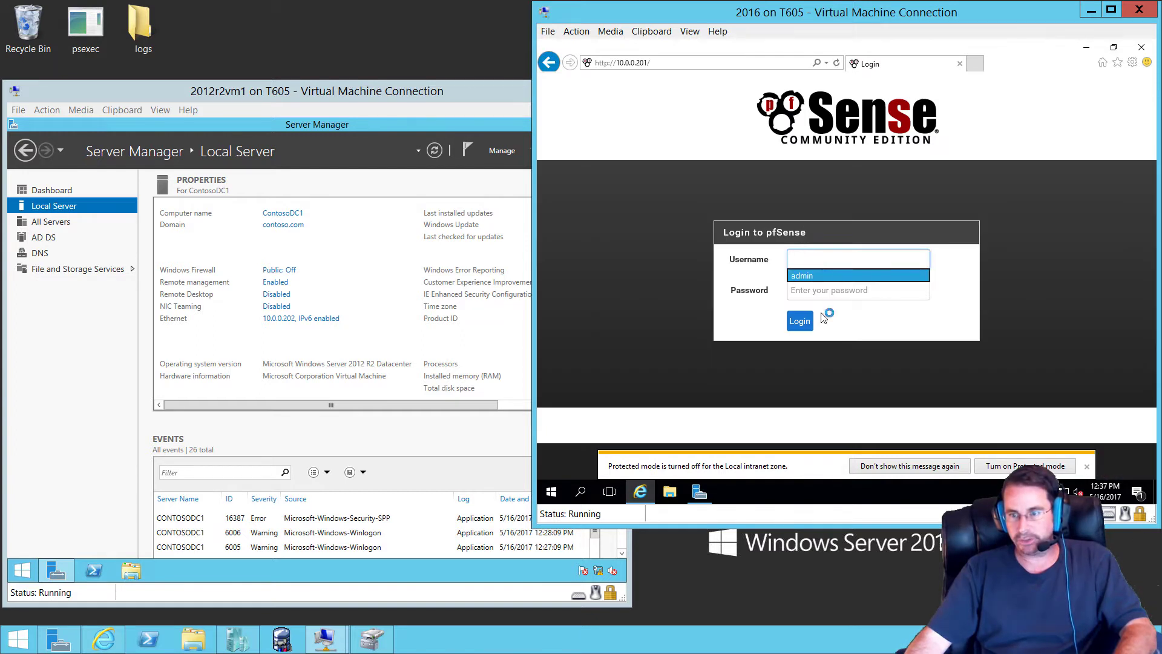
pyautogui.click(804, 326)
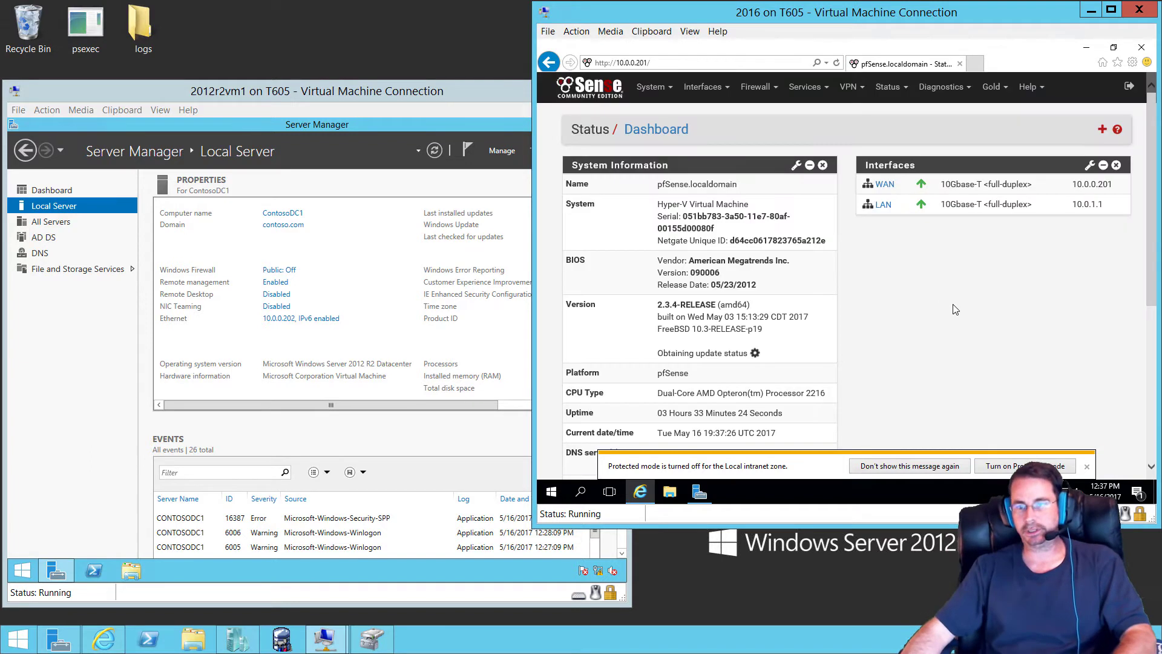
# Step: Review pfSense's WAN firewall rules alongside the ContosoDC1 local server properties
pyautogui.click(756, 87)
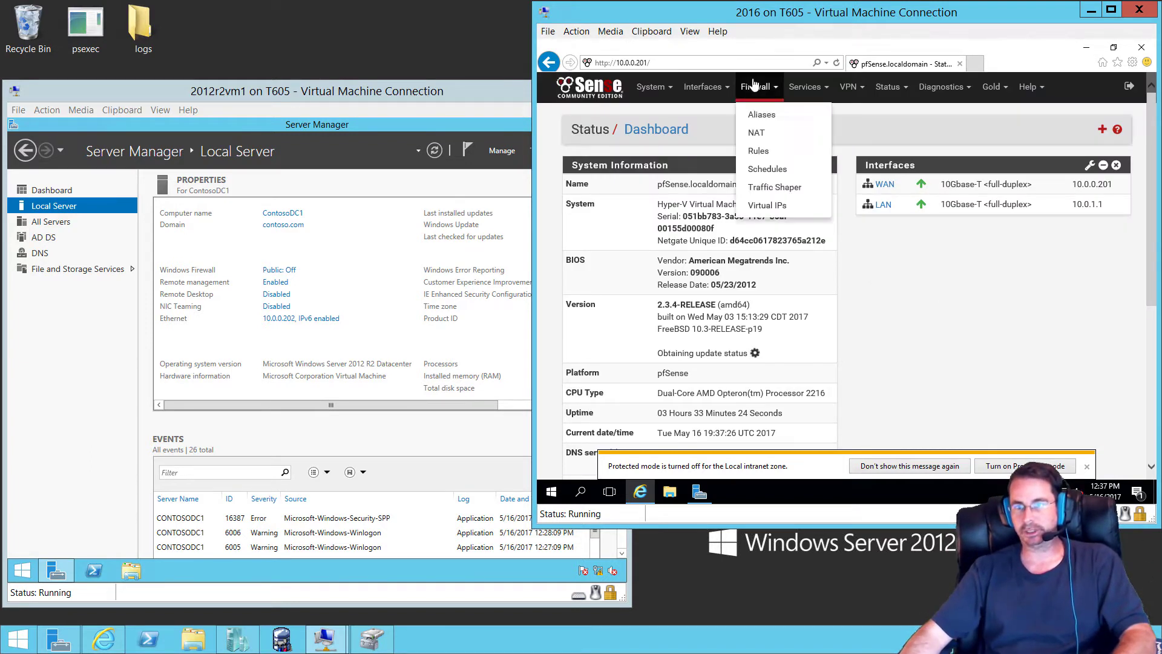
pyautogui.click(758, 151)
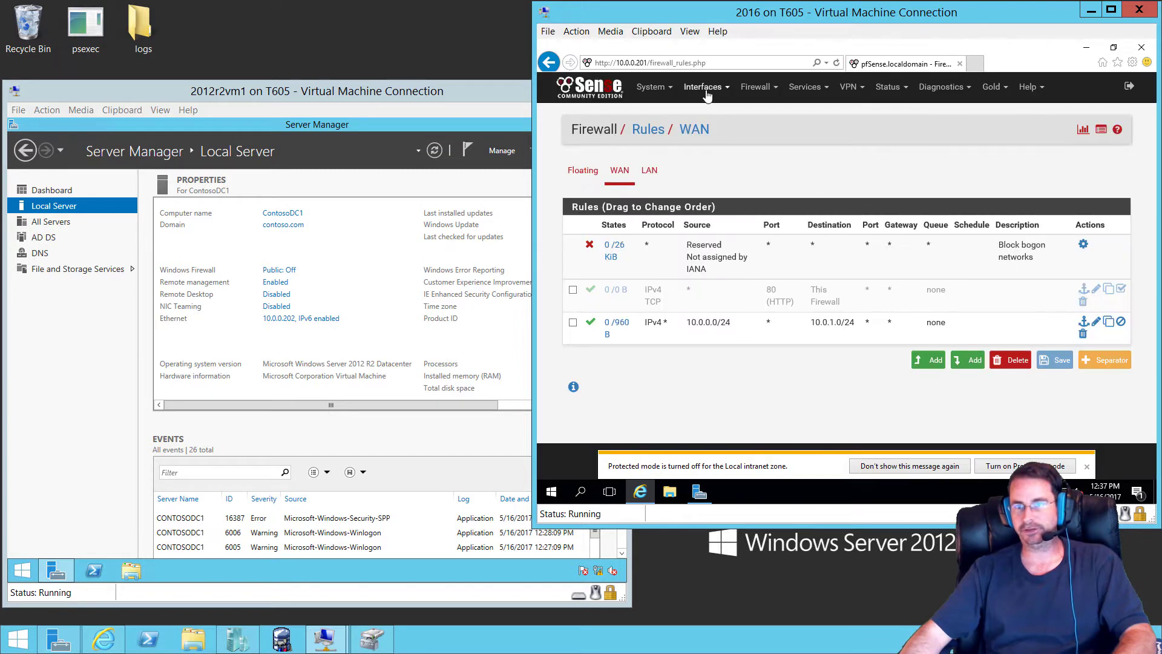
pyautogui.click(706, 89)
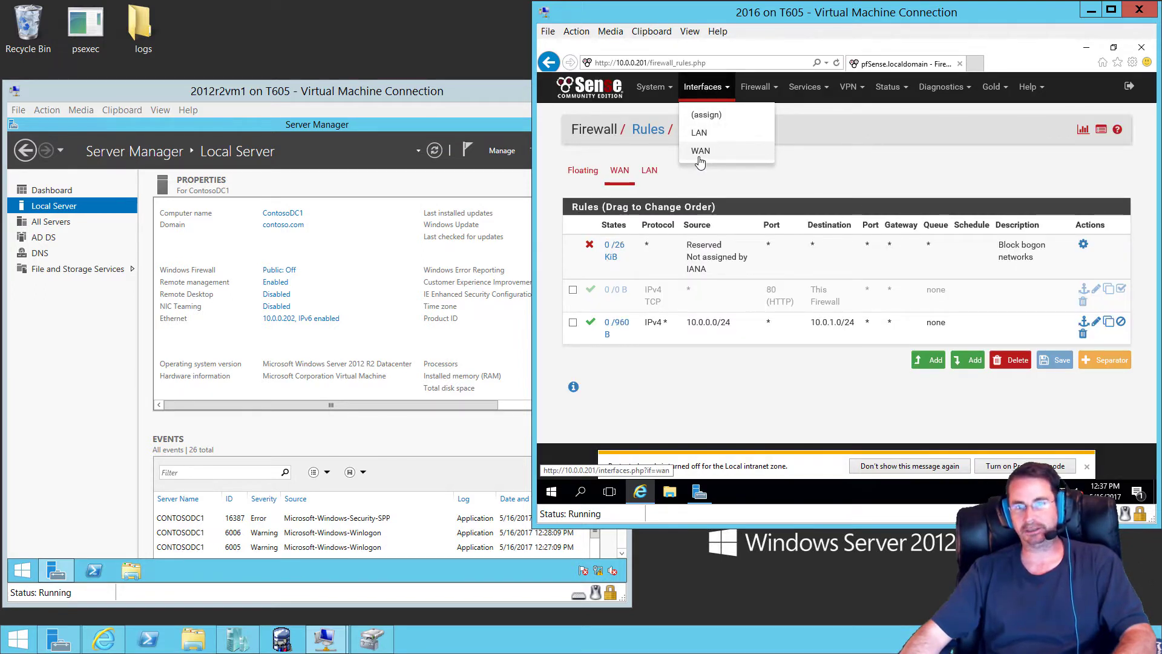
pyautogui.click(270, 88)
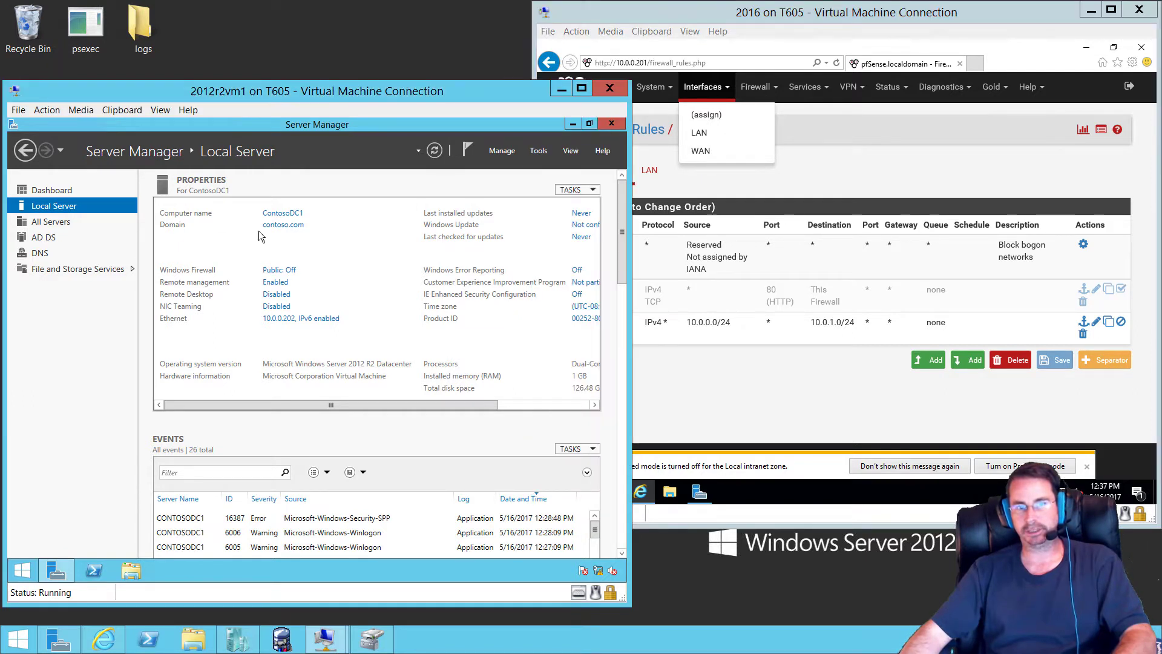
pyautogui.click(781, 19)
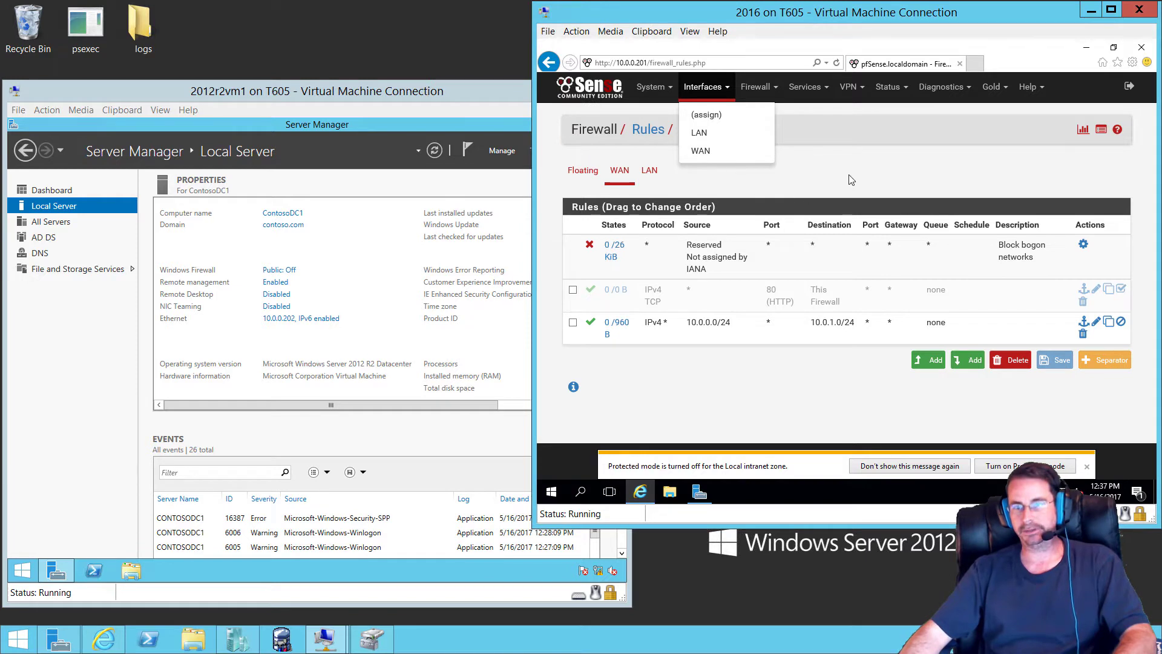
pyautogui.click(877, 182)
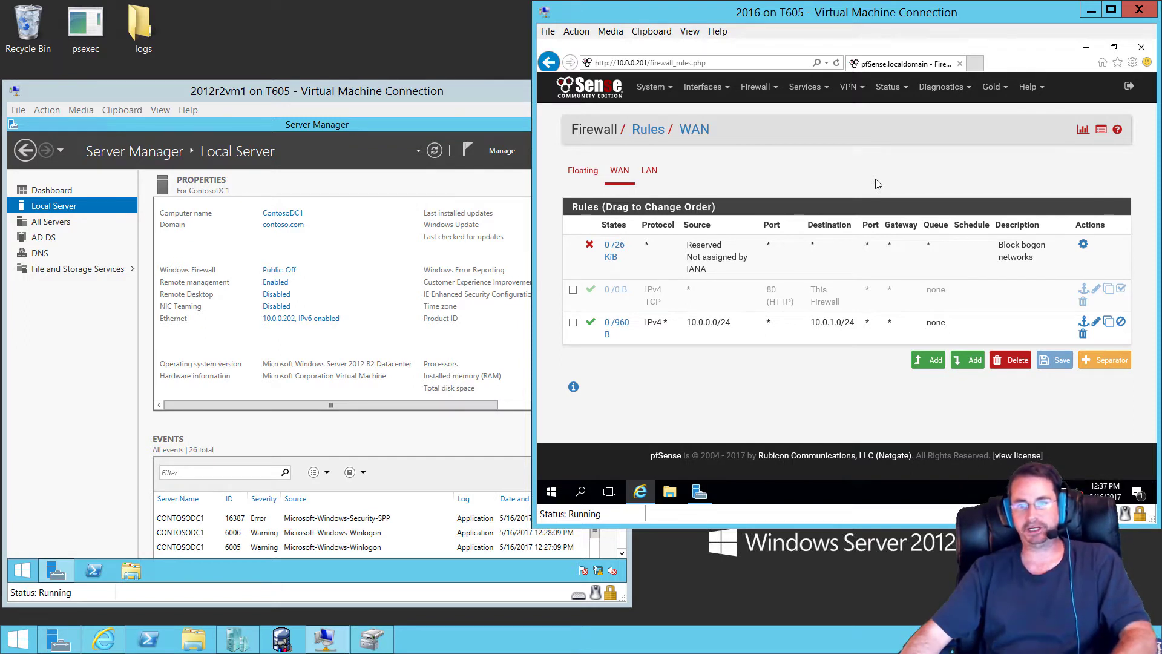
# Step: Open an administrator Command Prompt on 2012r2vm1 and display the routing table with route print
pyautogui.click(302, 100)
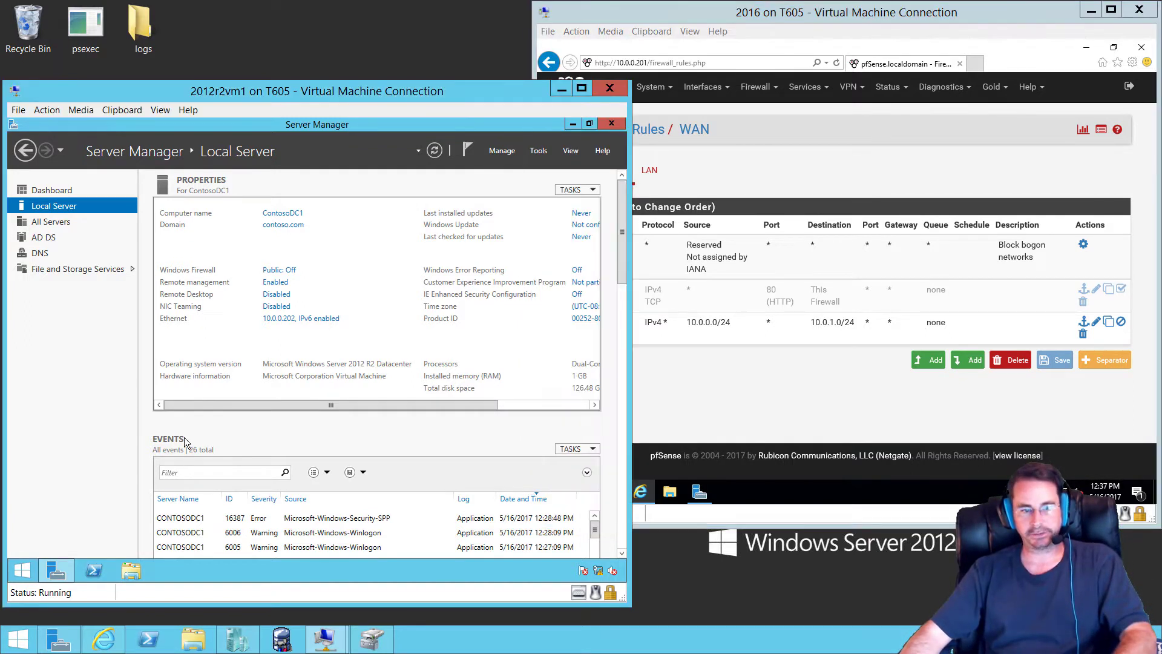
pyautogui.rightClick(31, 575)
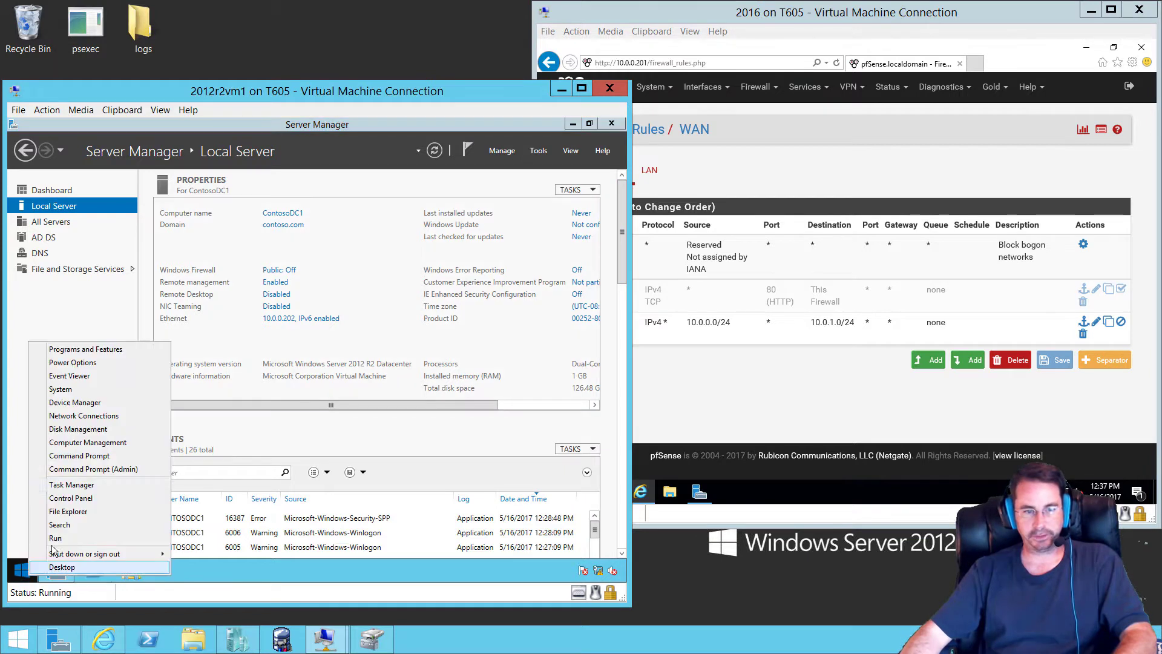
pyautogui.click(91, 469)
pyautogui.moveTo(270, 163); pyautogui.dragTo(259, 122)
pyautogui.write('r')
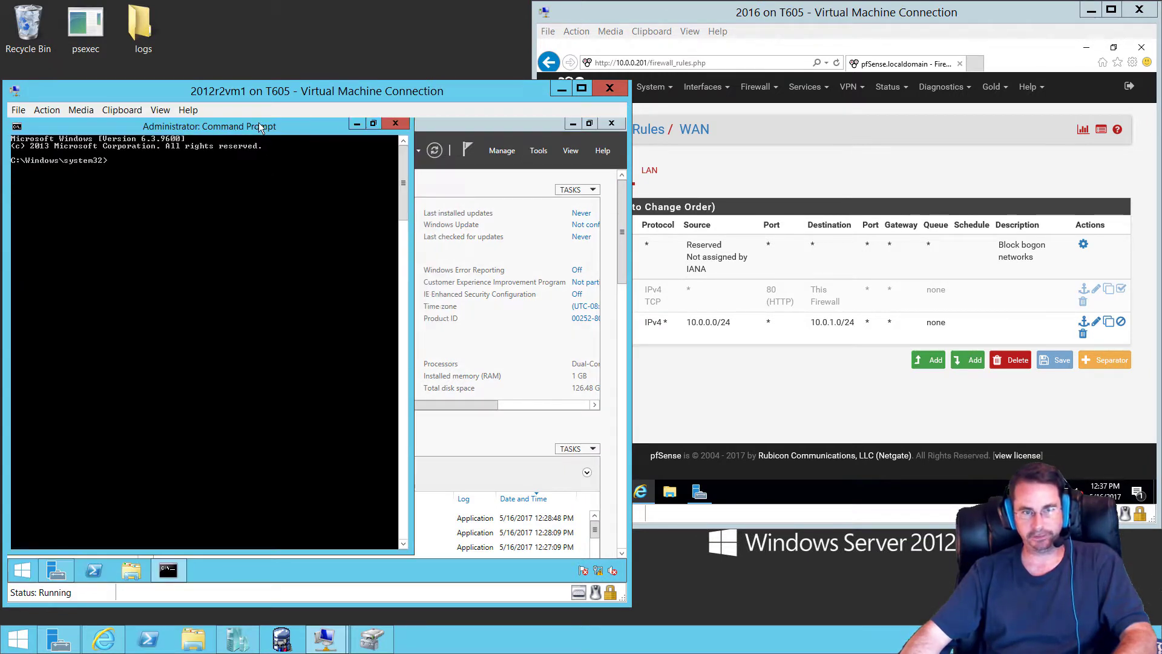
pyautogui.write('oute print')
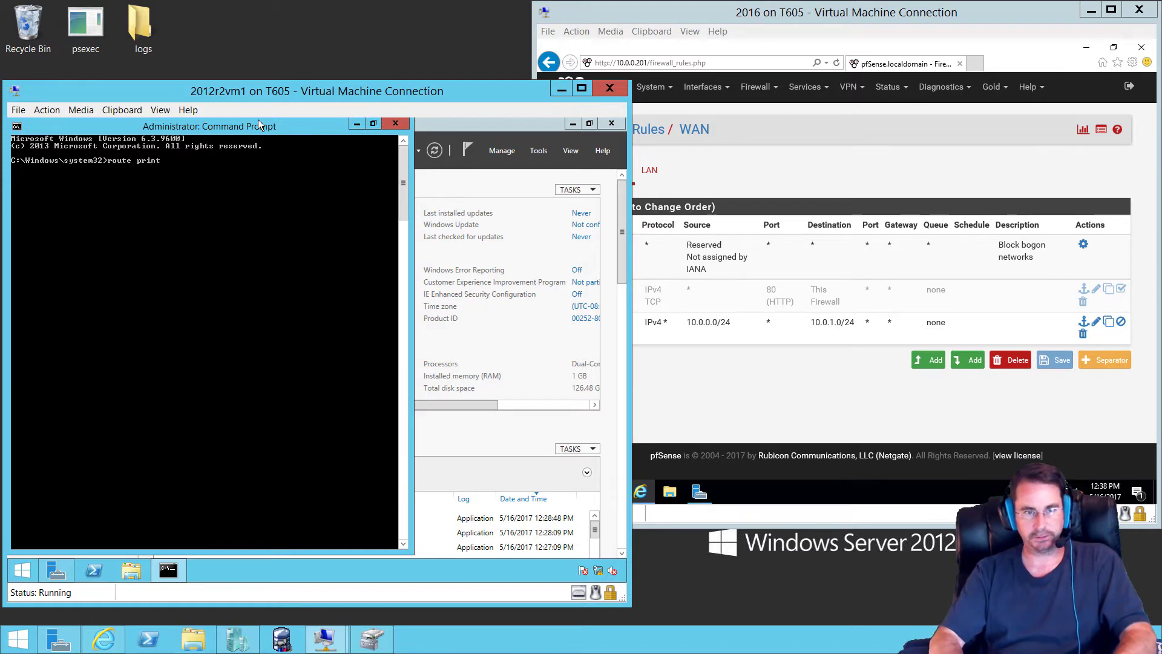
pyautogui.press('Return')
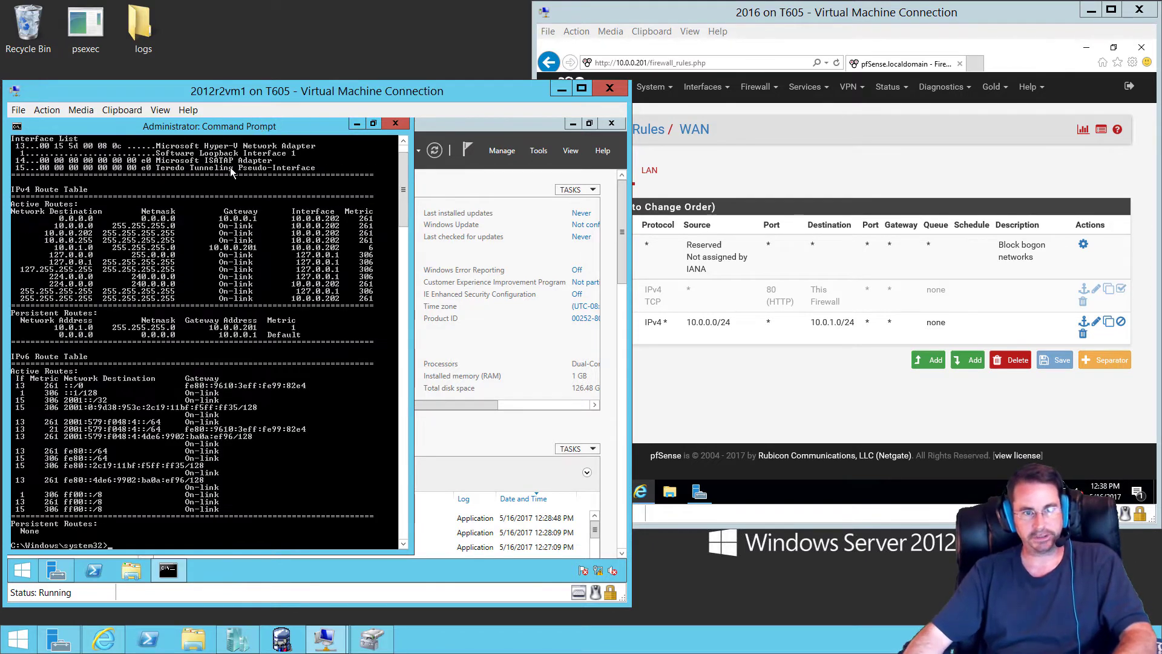
# Step: Highlight the persistent route to 10.0.1.0 in the 2012r2vm1 routing table and compare it with pfSense's WAN rules
pyautogui.rightClick(62, 323)
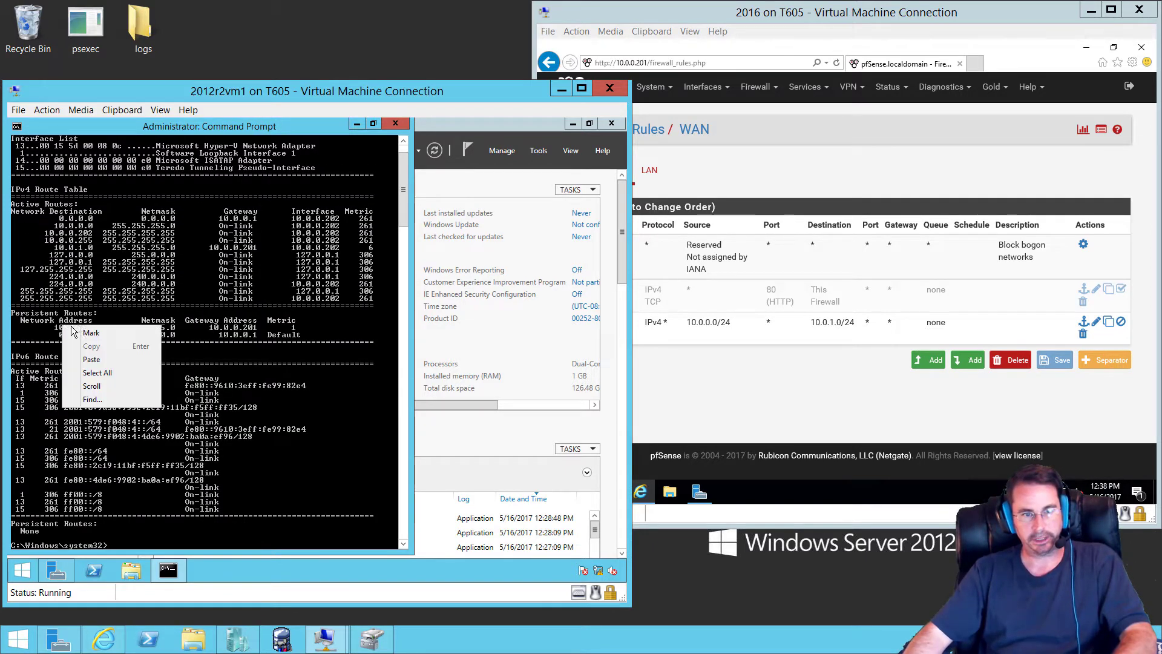
pyautogui.click(77, 327)
pyautogui.rightClick(63, 324)
pyautogui.click(82, 333)
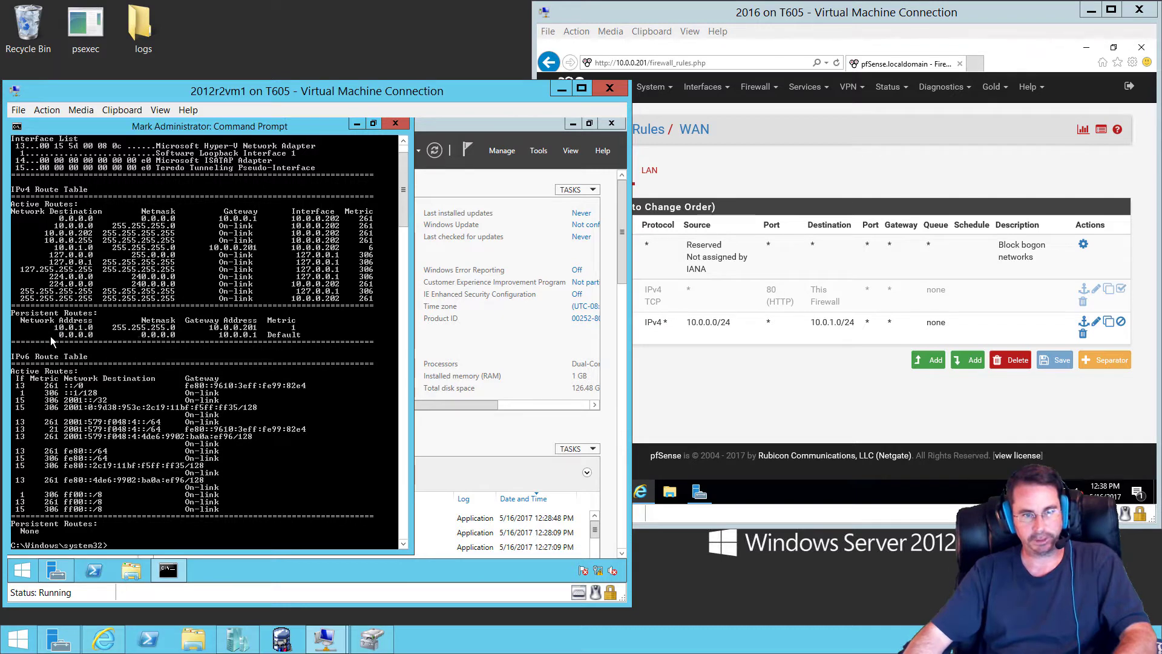
pyautogui.moveTo(56, 327); pyautogui.dragTo(301, 331)
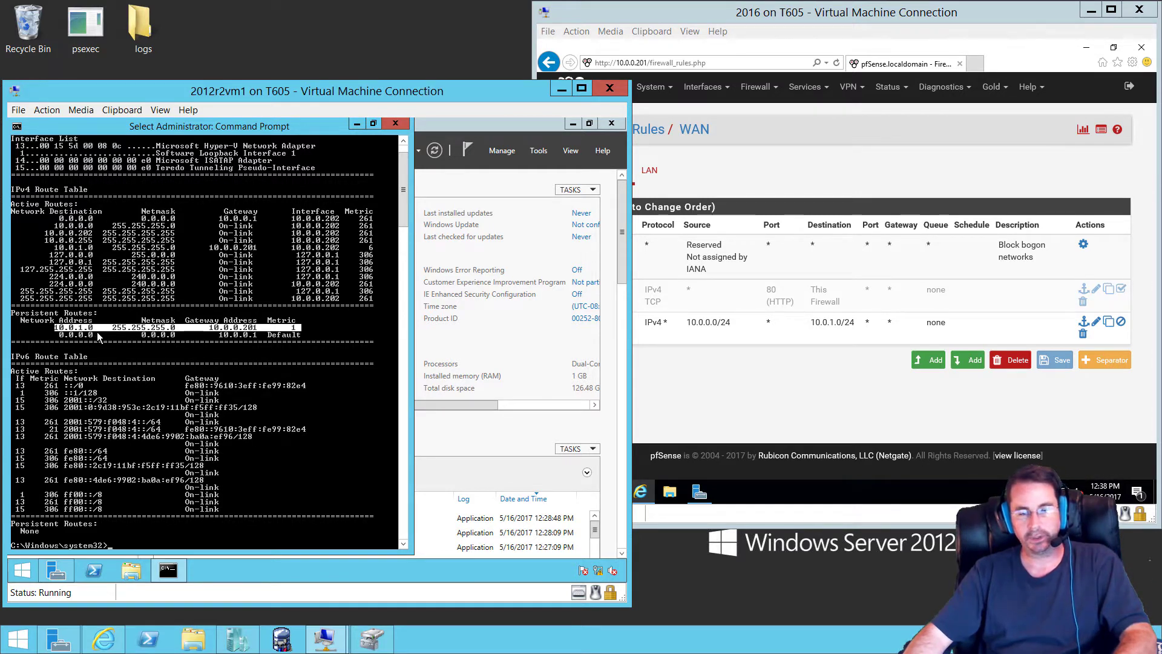
pyautogui.click(250, 334)
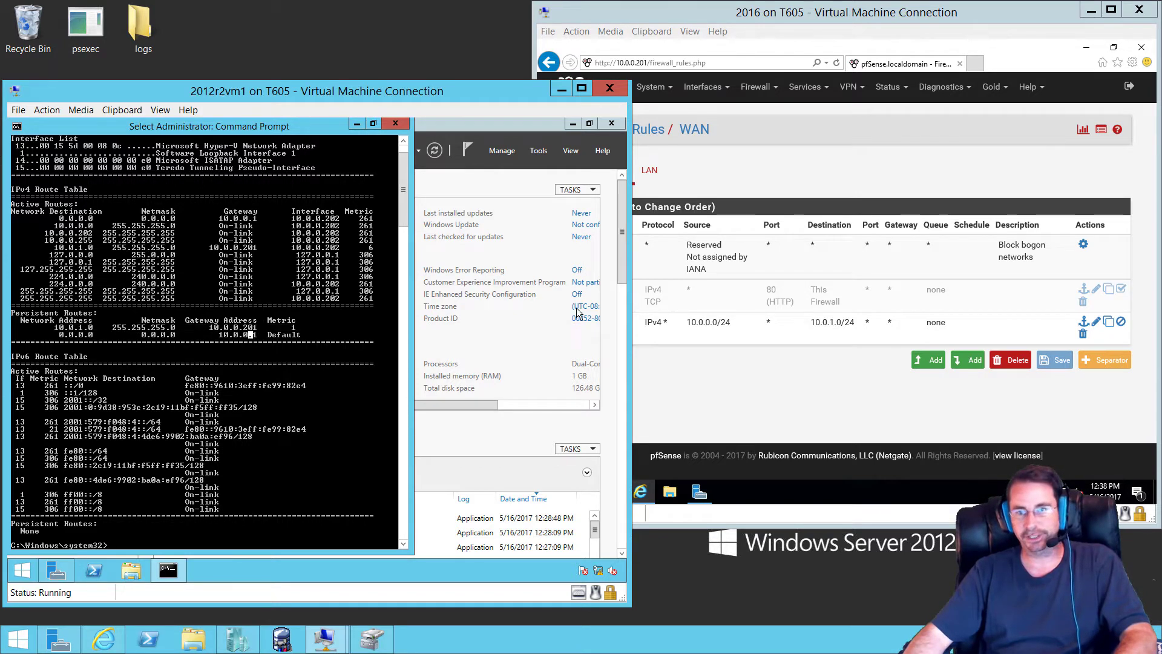
pyautogui.click(743, 17)
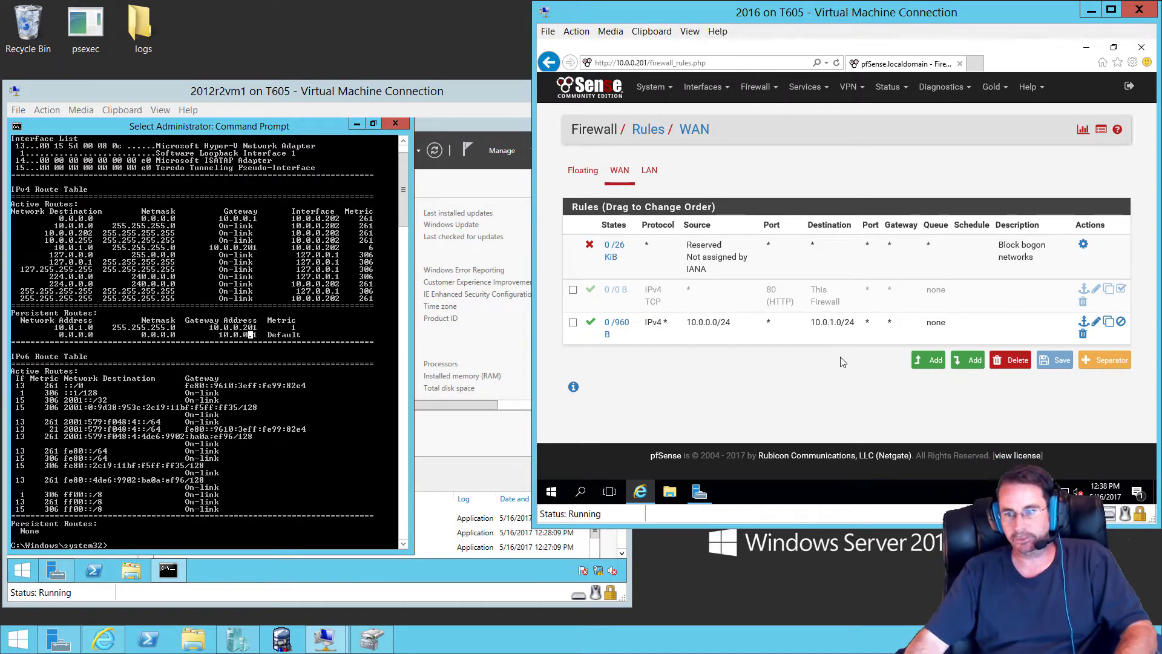
# Step: Ping 10.0.1.10 from the Command Prompt on 2012r2vm1
pyautogui.click(124, 128)
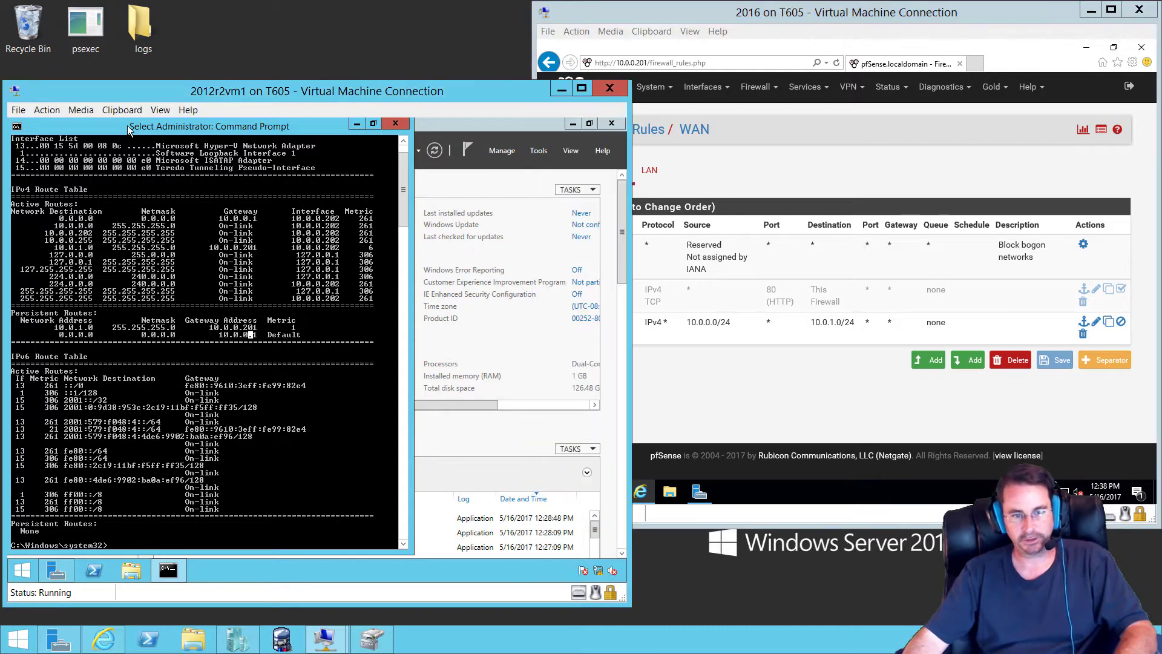
pyautogui.write('route print')
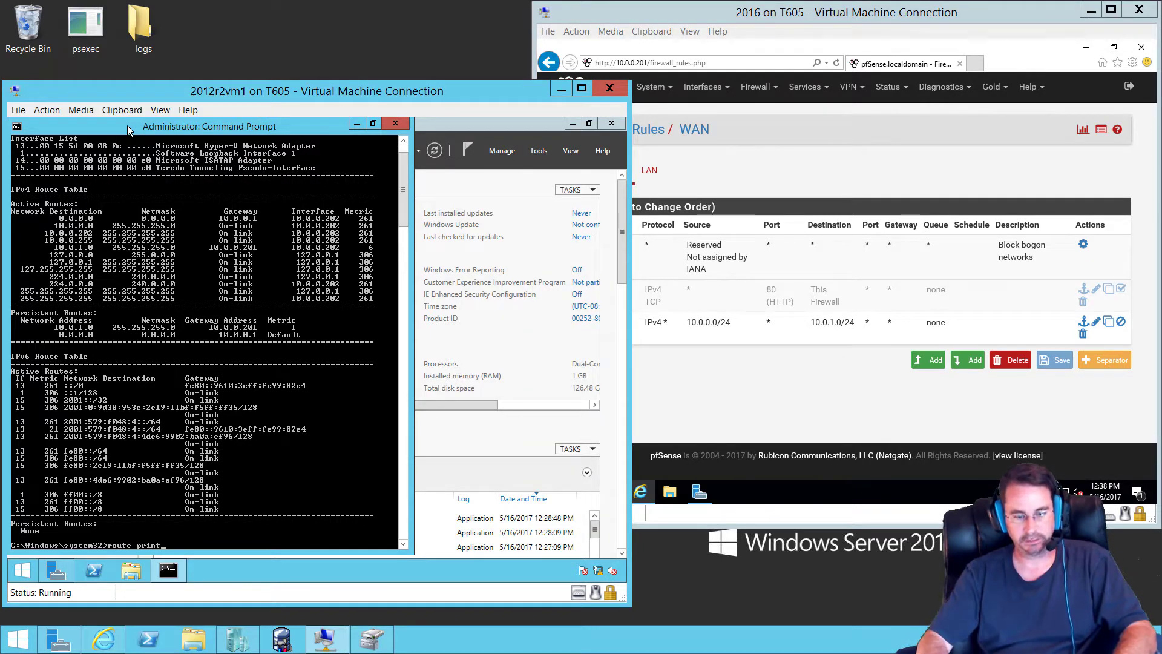
pyautogui.press('Escape')
pyautogui.write('ping')
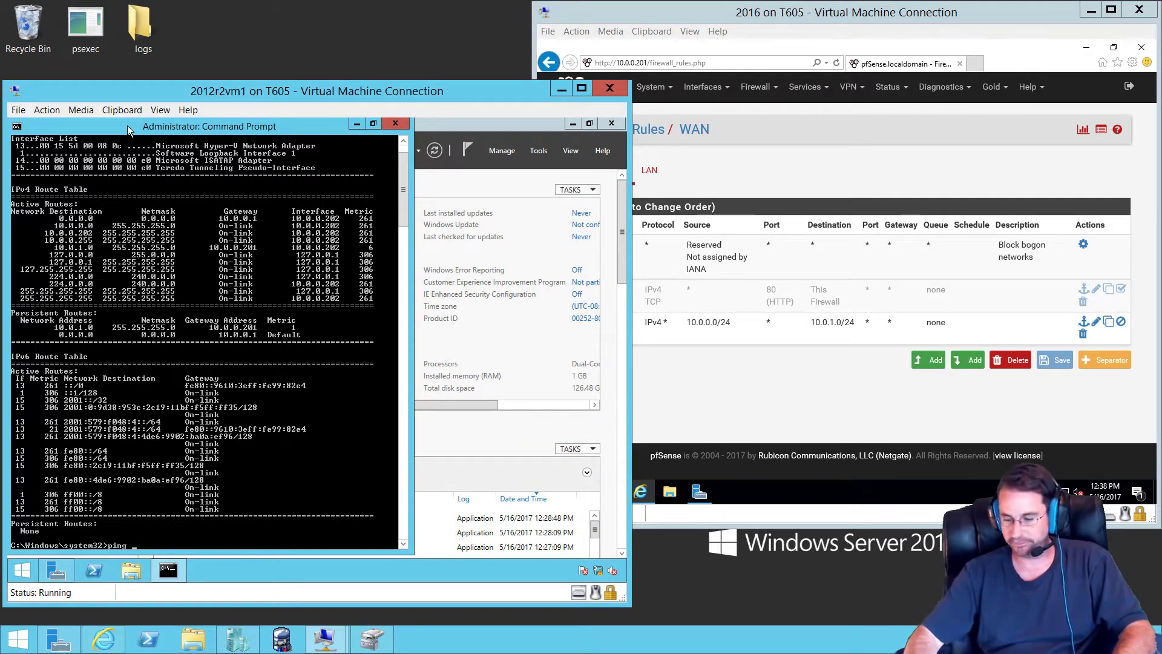
pyautogui.write(' 10.')
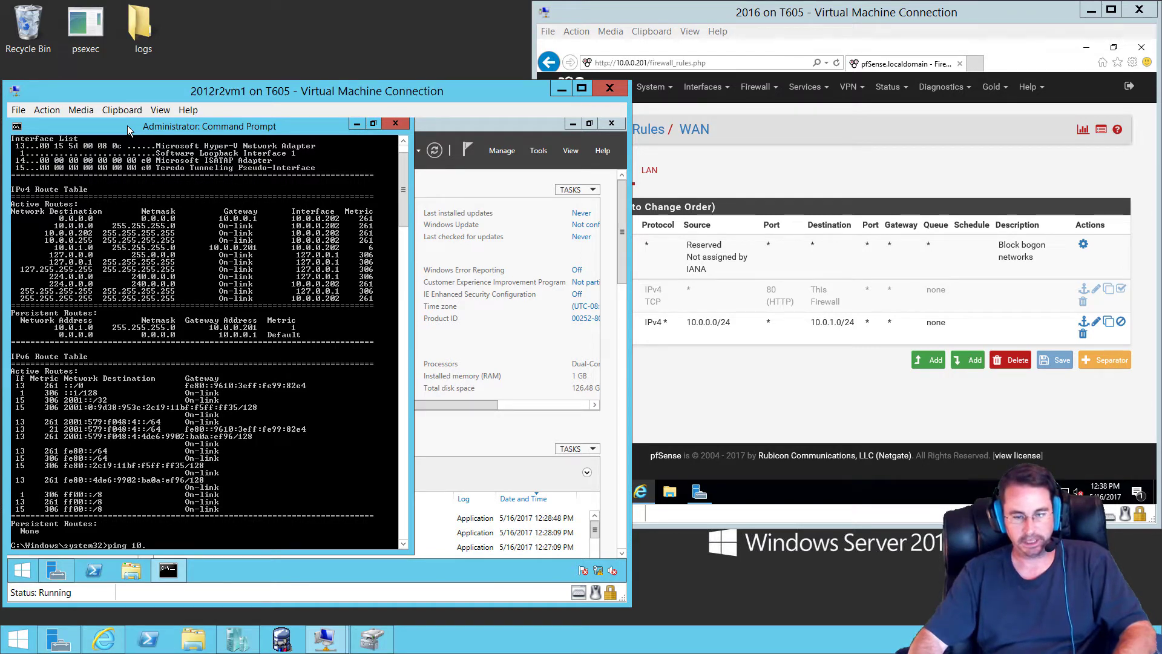
pyautogui.write('0.1.10')
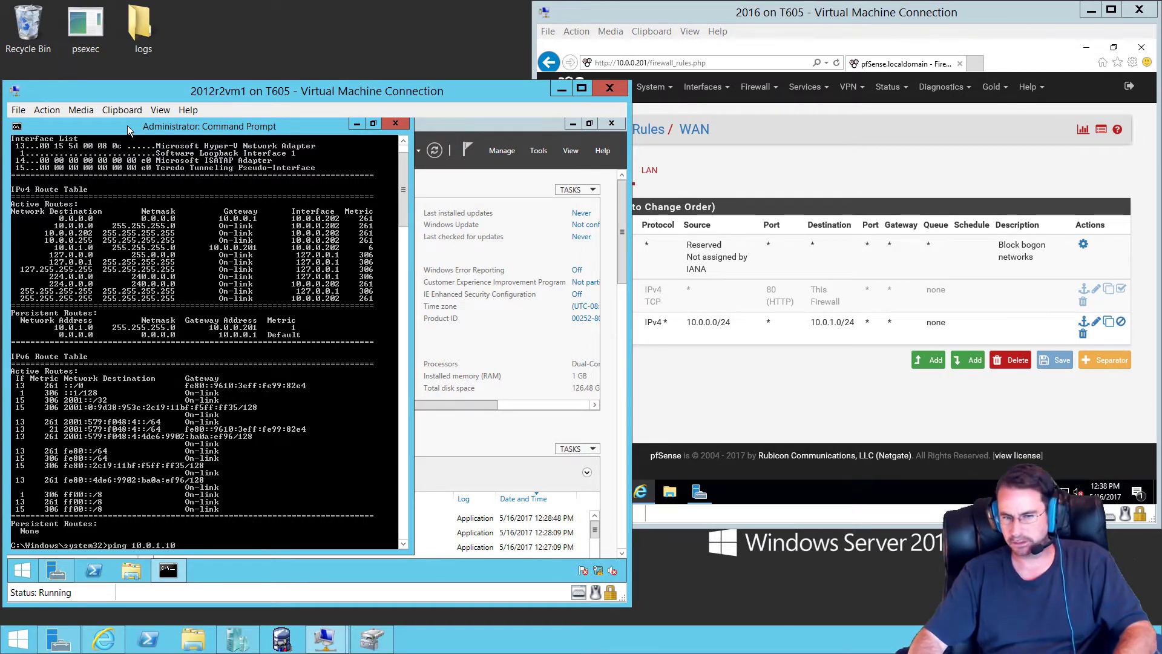
pyautogui.press('Return')
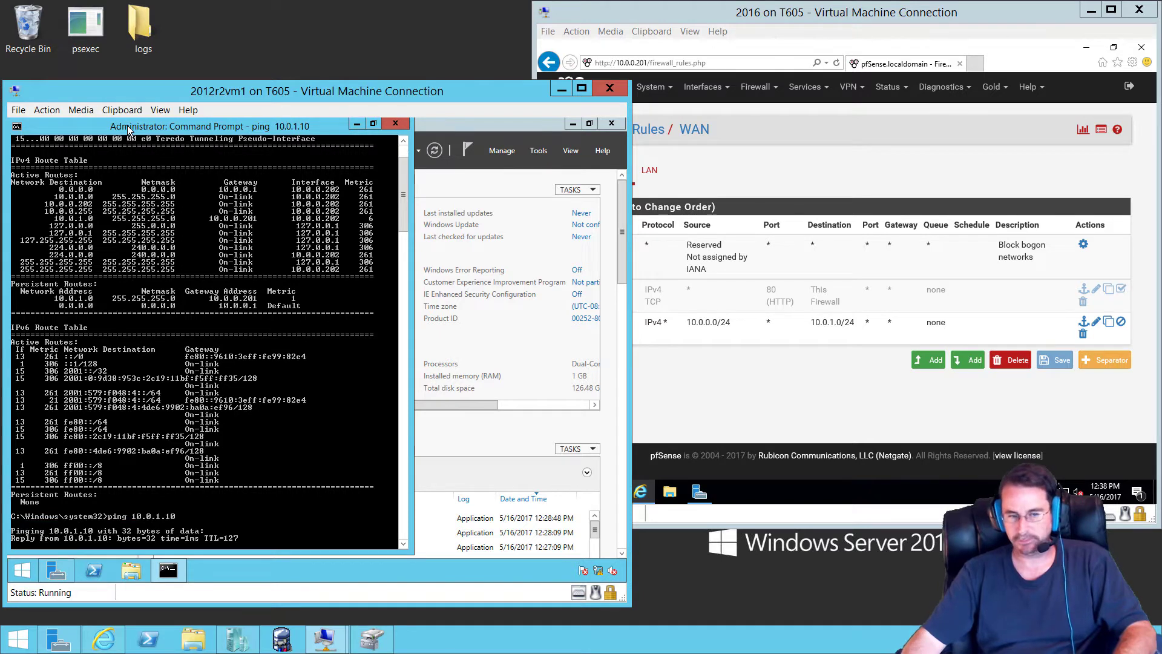
# Step: Open an administrator Command Prompt on the 2016 virtual machine and maximize its window
pyautogui.click(827, 497)
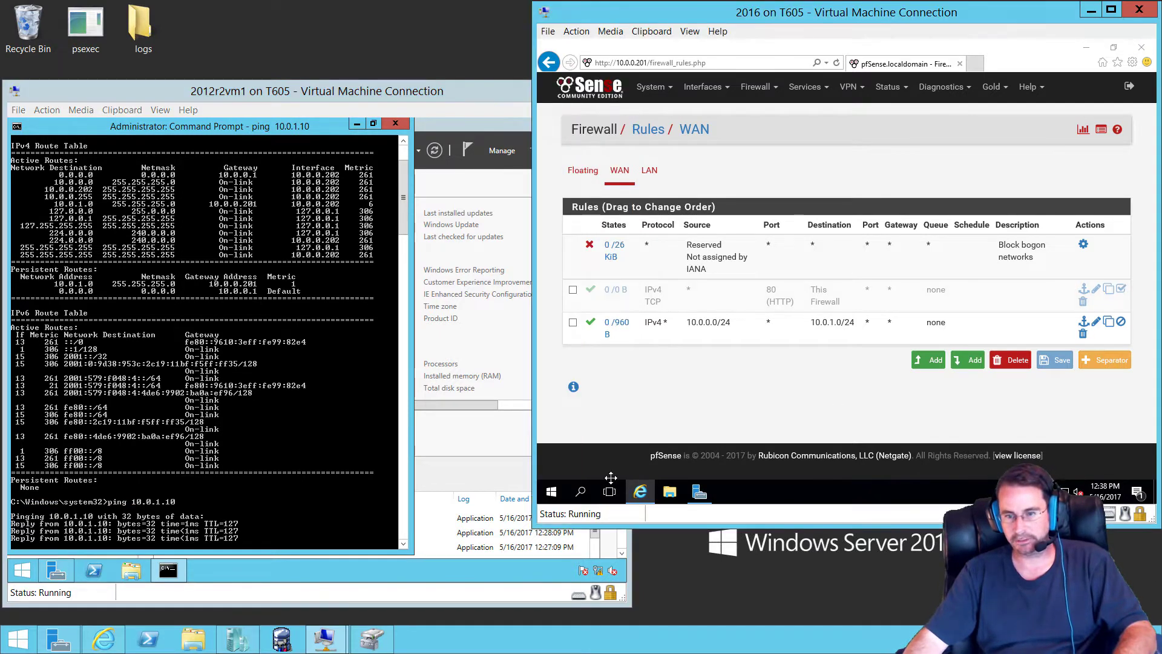
pyautogui.rightClick(552, 493)
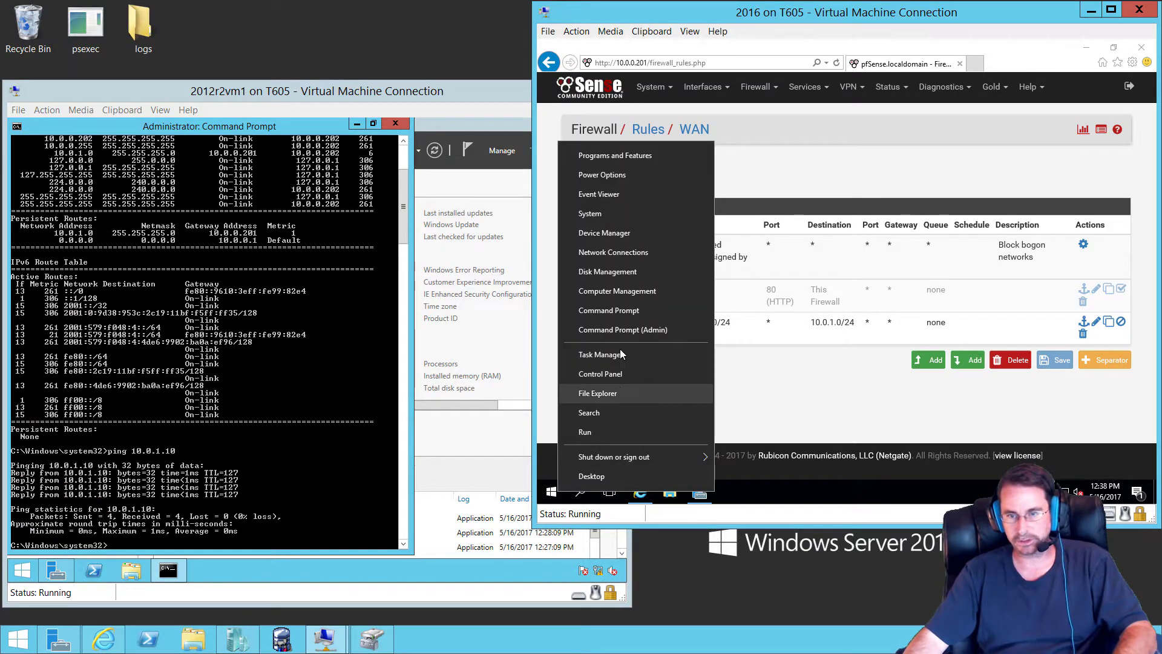
pyautogui.click(688, 337)
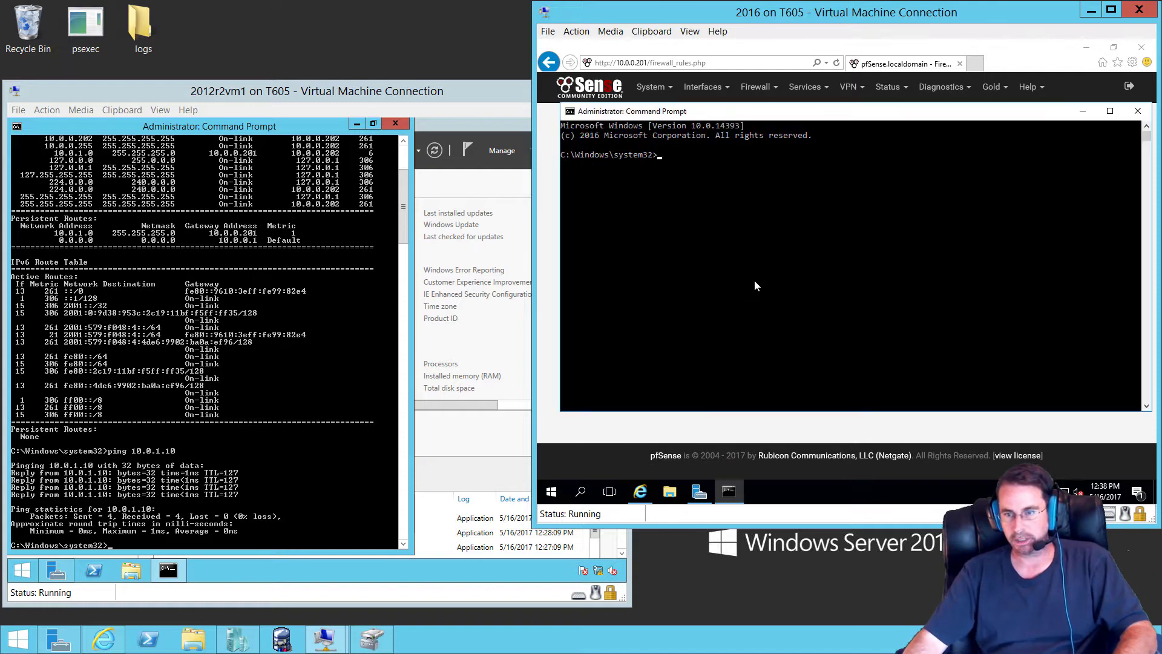
pyautogui.doubleClick(751, 118)
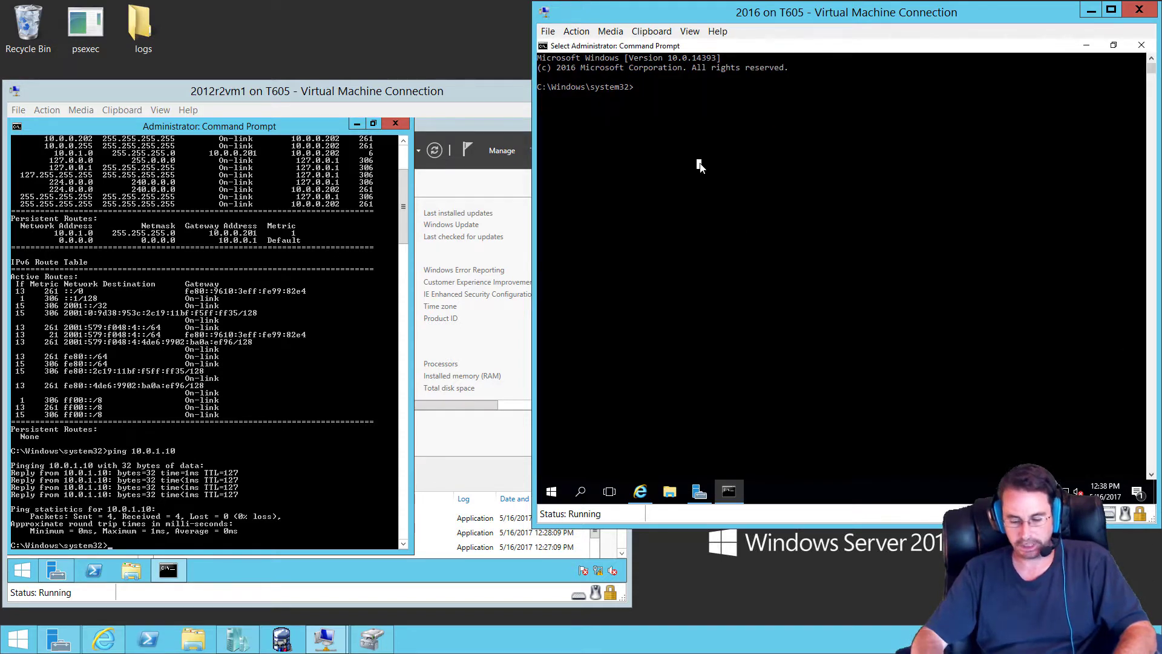
# Step: Check the IP address of 2012r2vm1 with ipconfig and ping 10.0.0.202 from the 2016 virtual machine
pyautogui.write('ping 1')
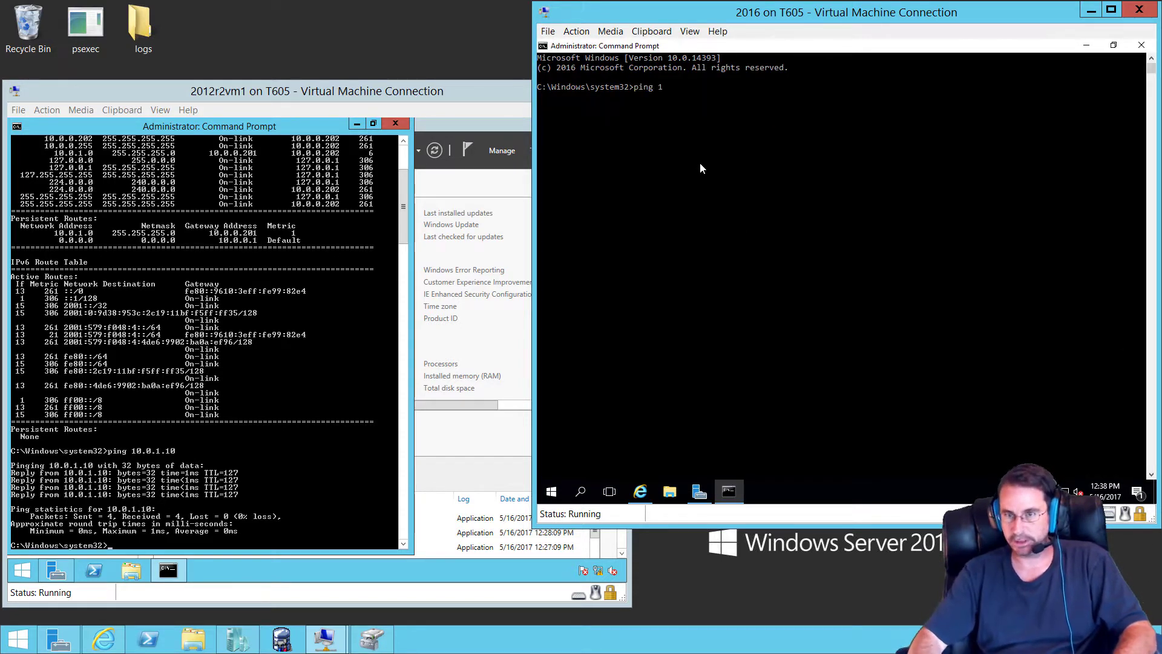
pyautogui.write('0.0.0.')
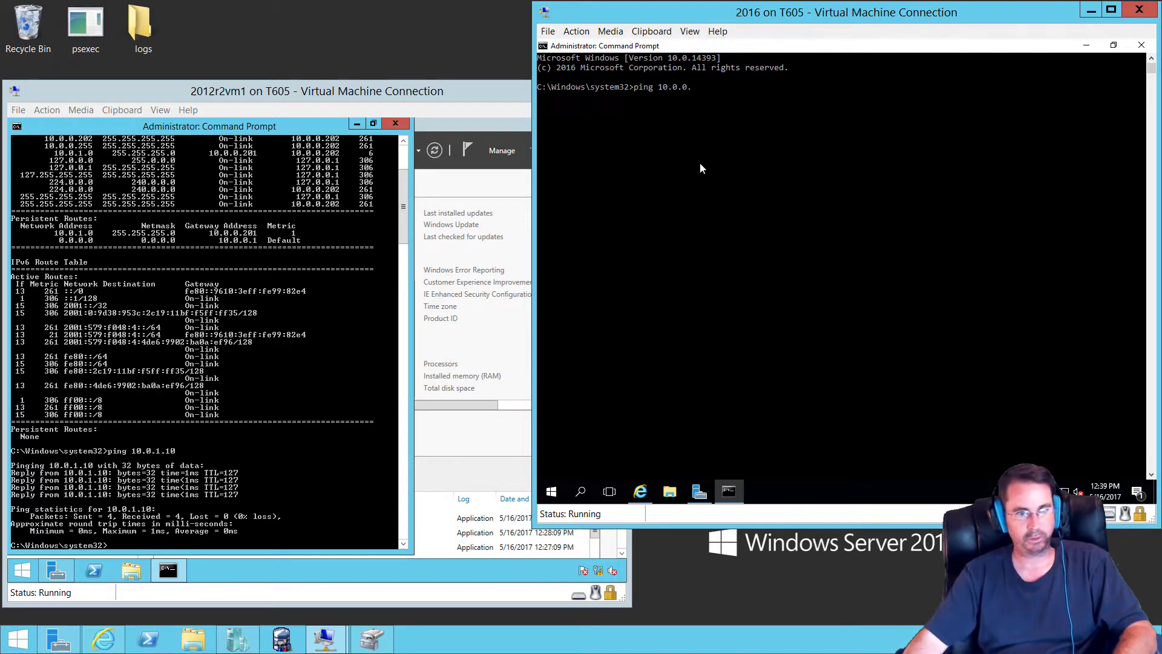
pyautogui.click(259, 337)
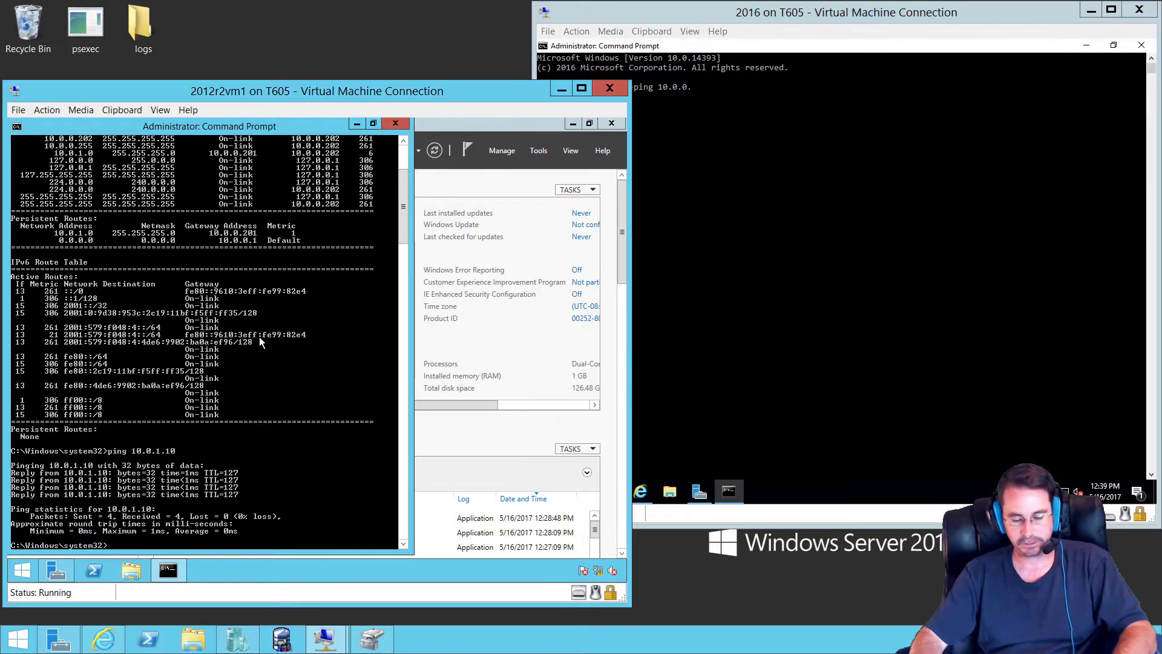
pyautogui.write('ipconfig')
pyautogui.press('Return')
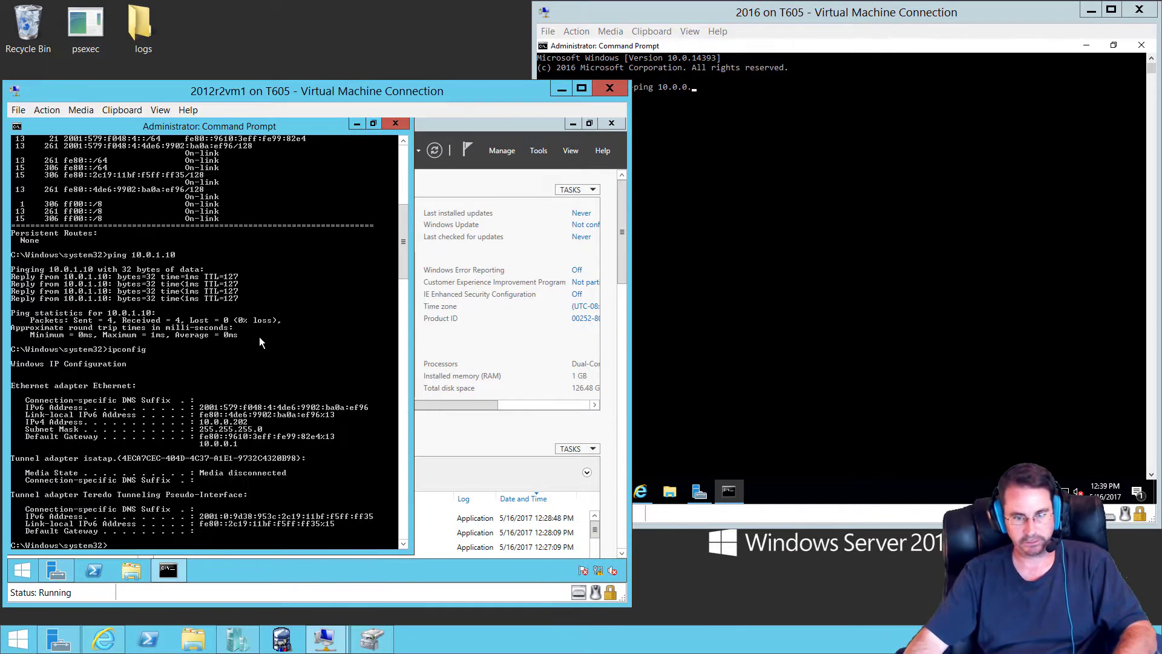
pyautogui.click(737, 226)
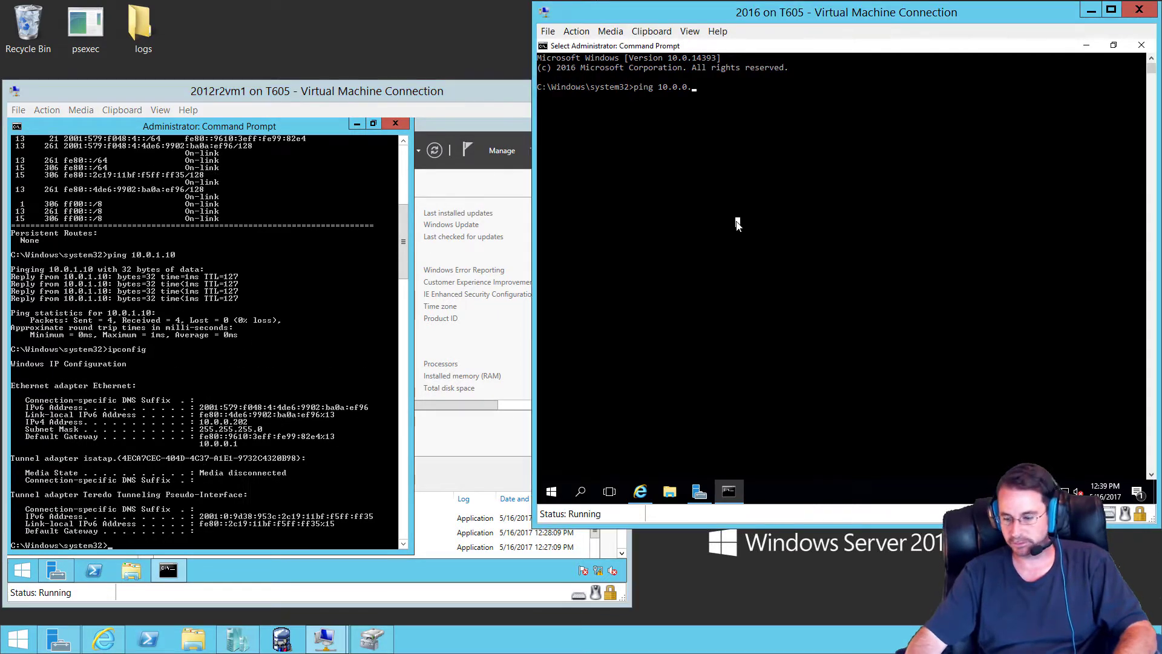
pyautogui.write('202')
pyautogui.press('Return')
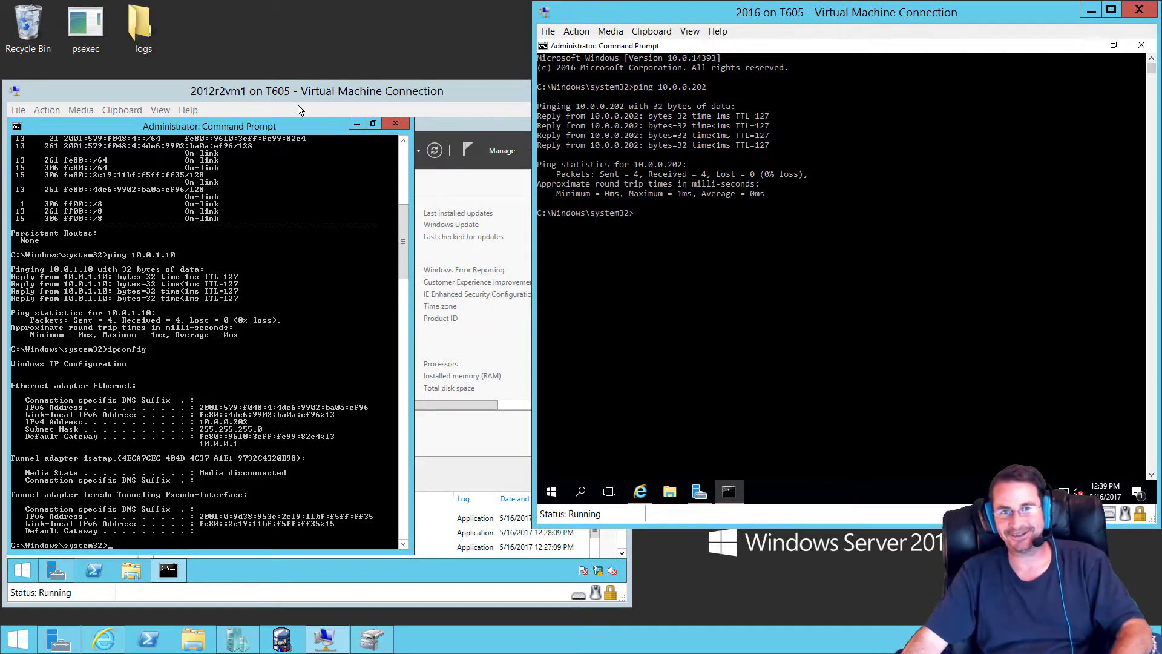
# Step: Minimize the Command Prompt windows on both virtual machines and Server Manager on 2012r2vm1
pyautogui.click(356, 124)
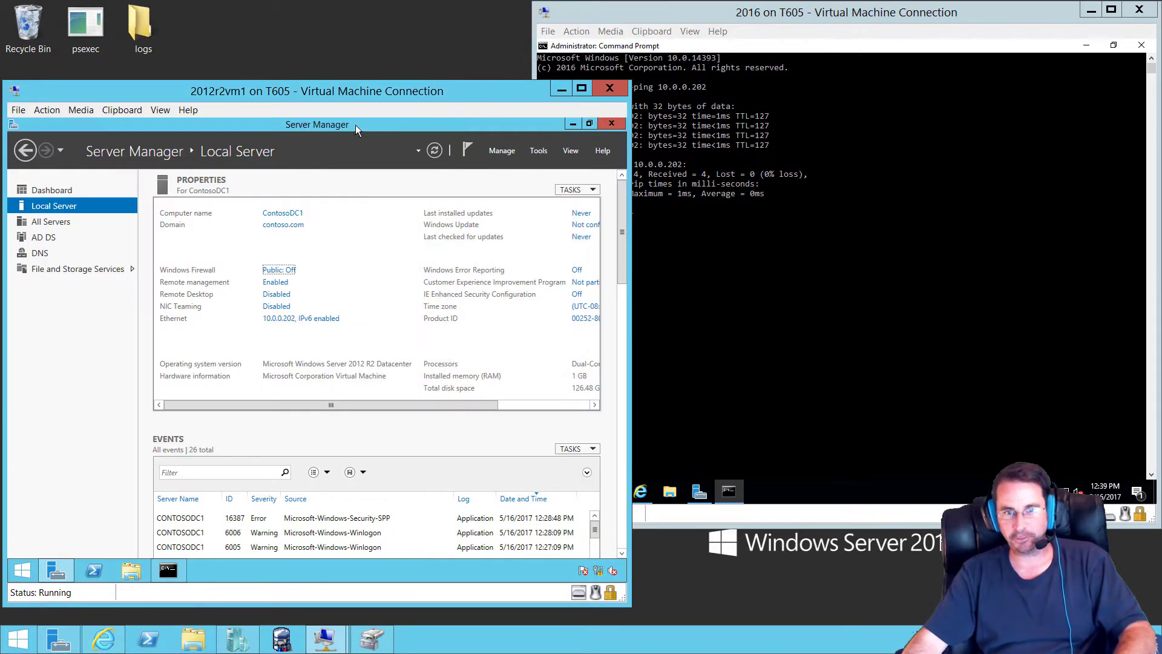
pyautogui.click(899, 213)
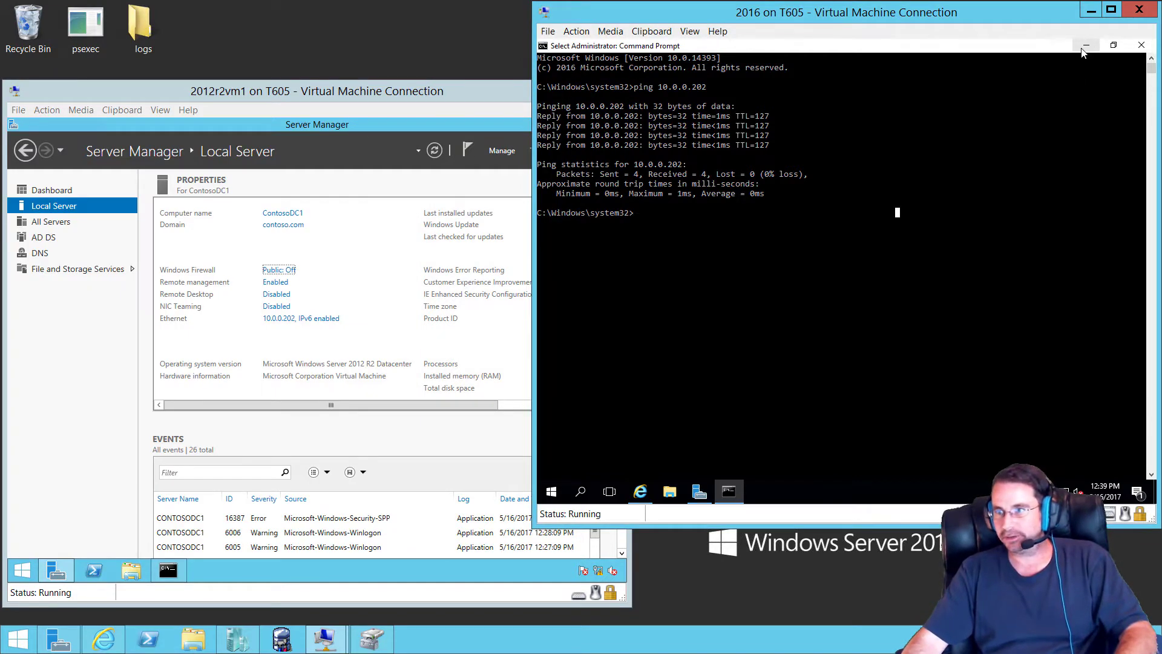
pyautogui.click(1088, 46)
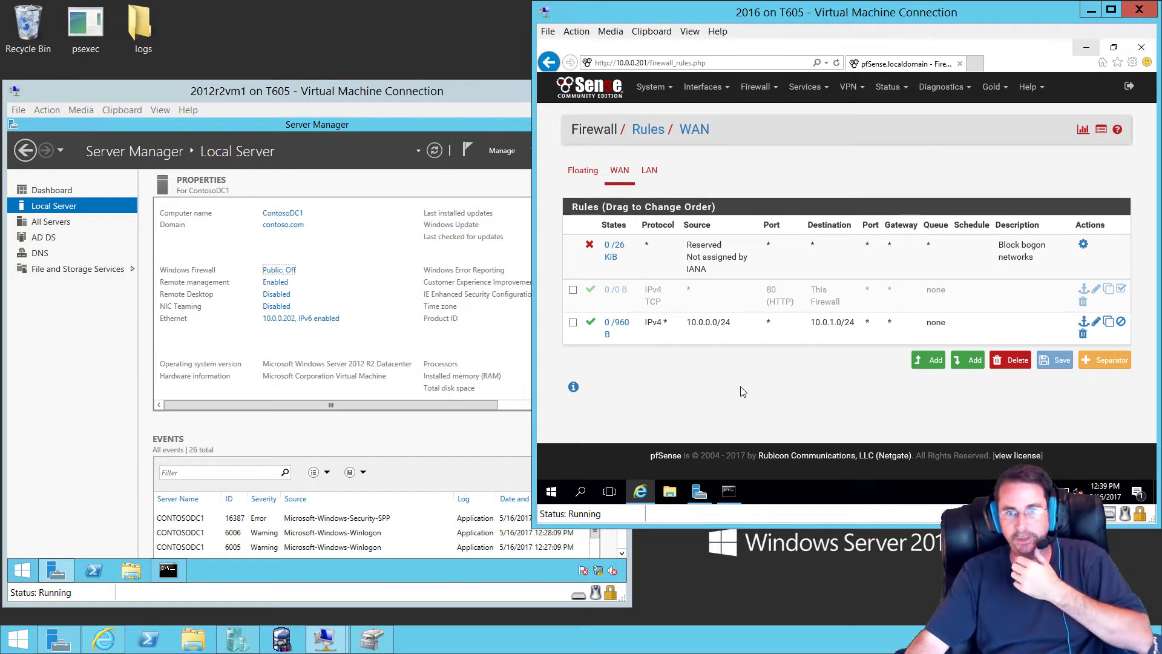
pyautogui.click(411, 93)
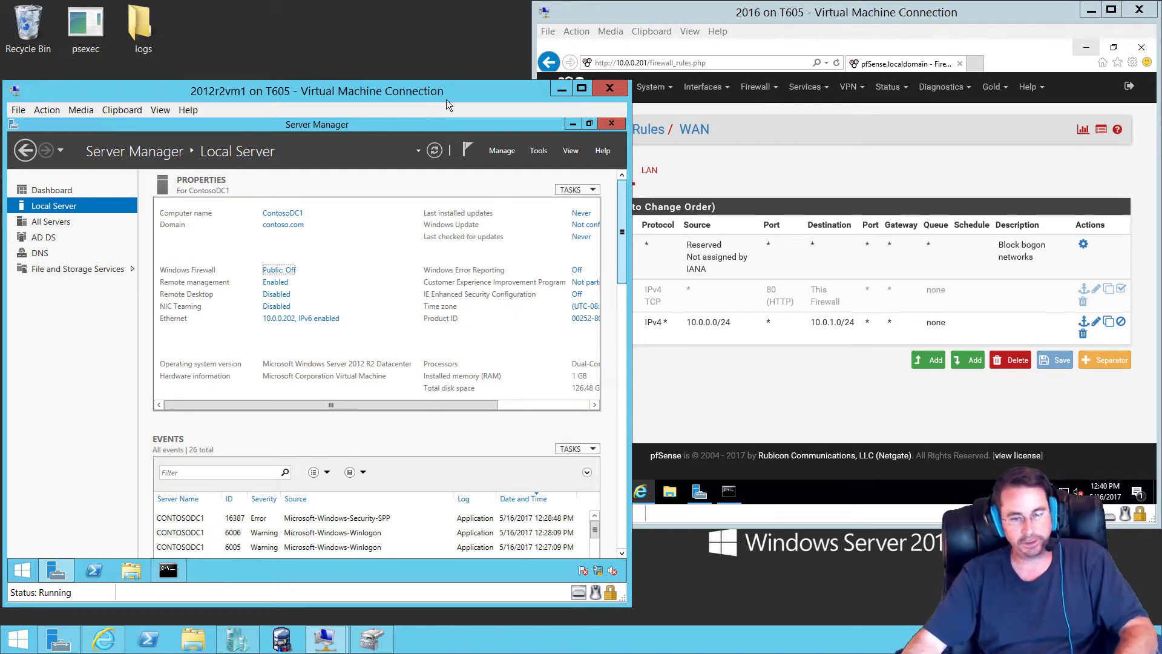
pyautogui.click(572, 124)
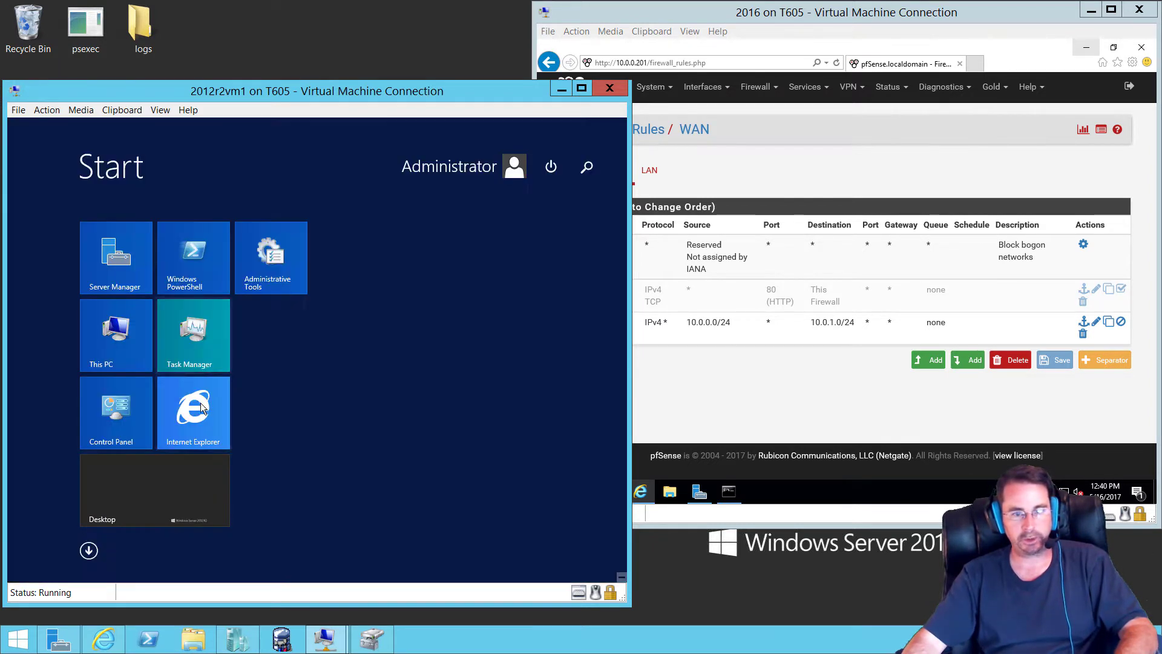
# Step: Open a maximized Internet Explorer window on 2012r2vm1 and search the web for netmon
pyautogui.click(195, 415)
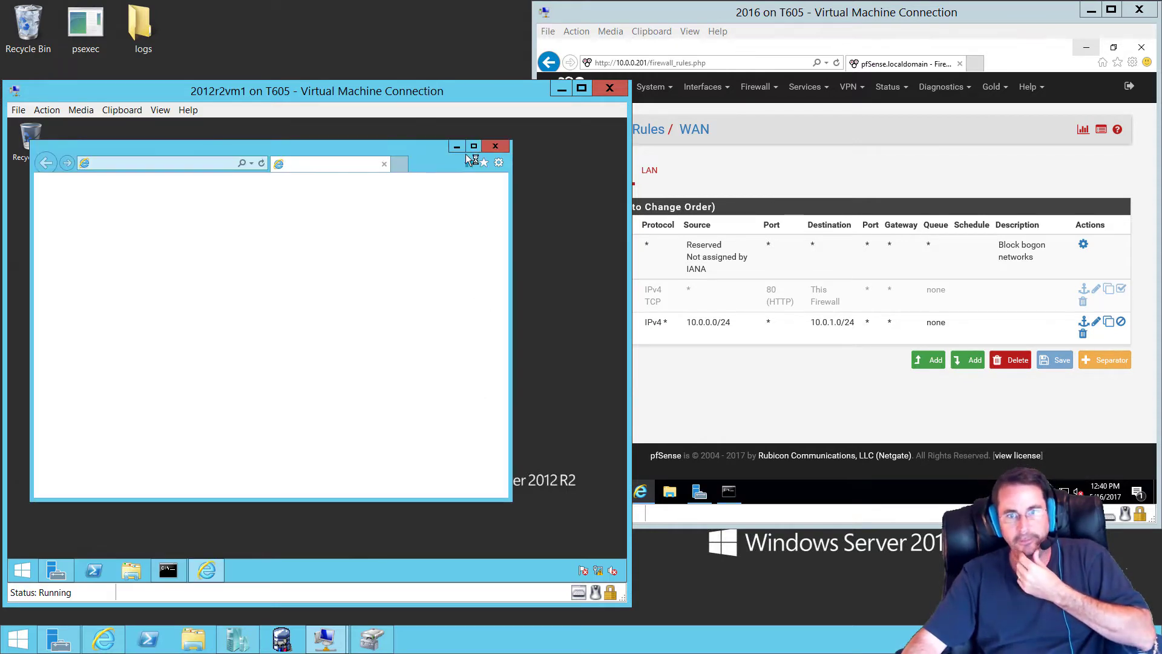
pyautogui.click(474, 147)
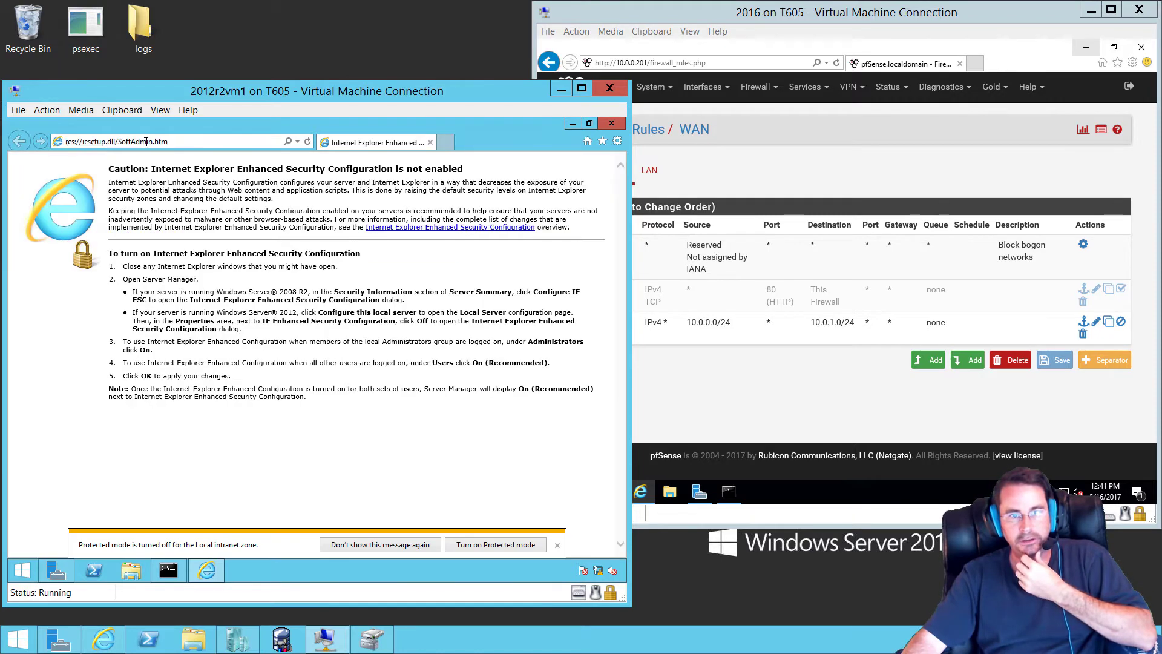
pyautogui.click(166, 141)
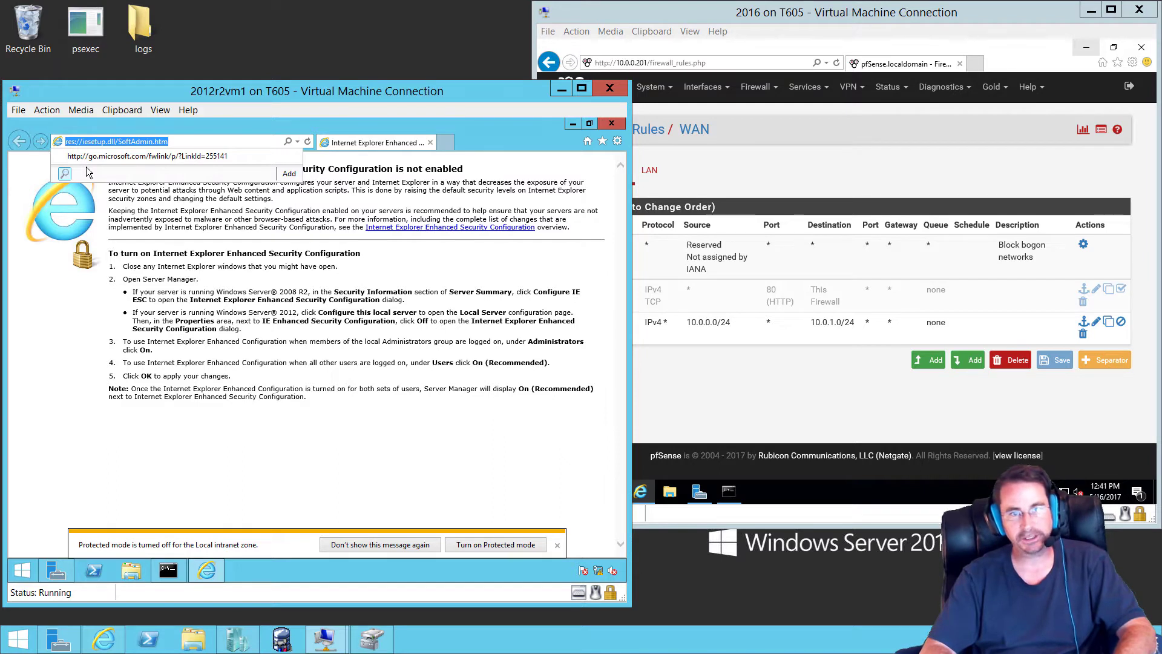
pyautogui.write('netmon')
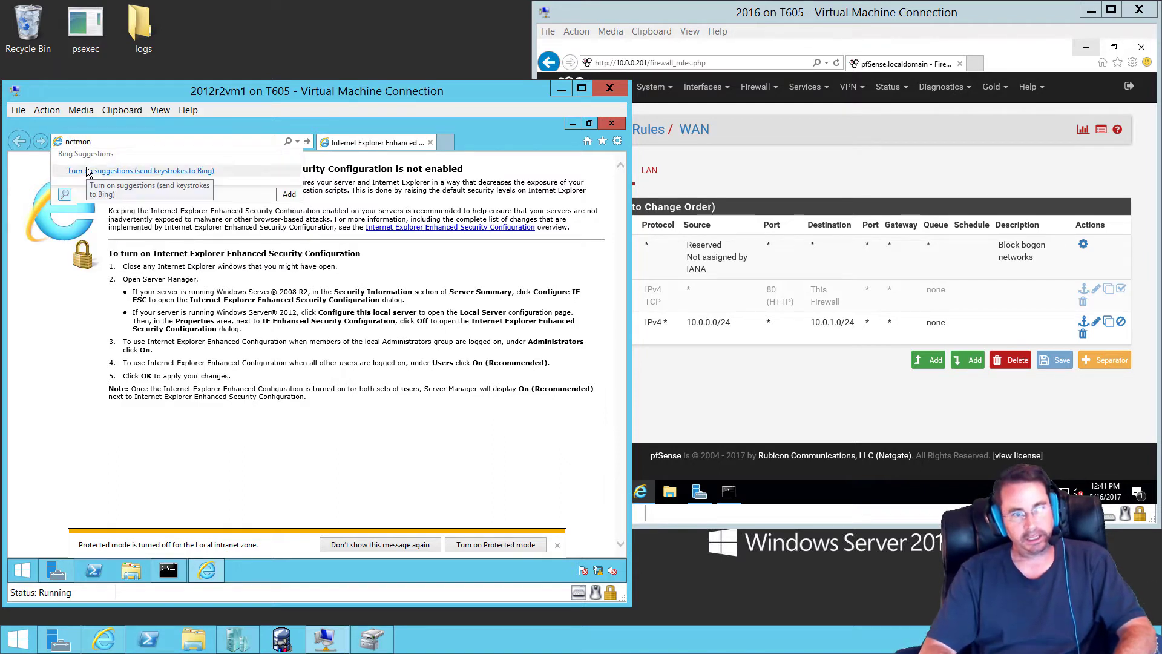
pyautogui.press('Return')
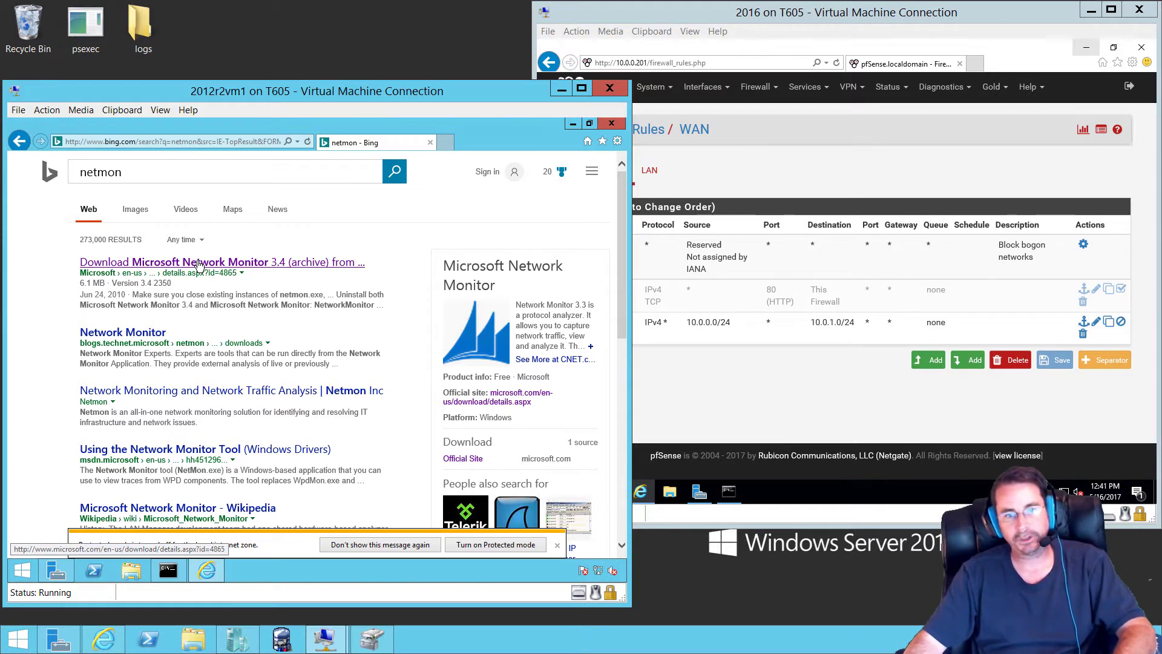
# Step: Open the Microsoft Network Monitor 3.4 download page from the search results and request the NM34_x64.exe file
pyautogui.click(198, 263)
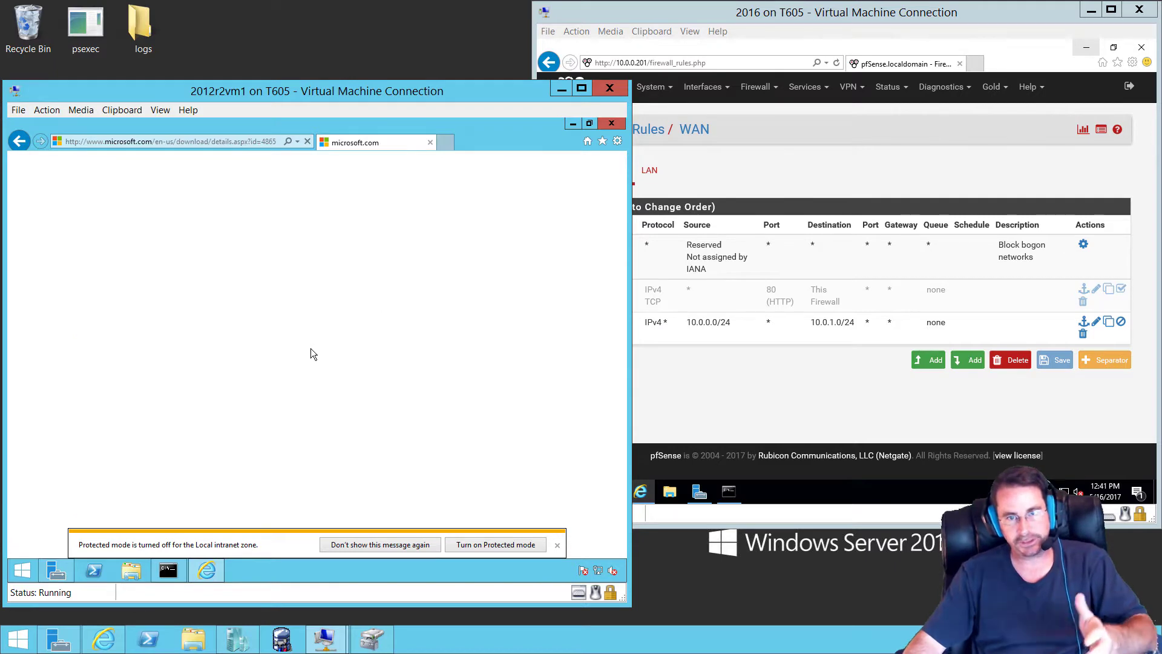
pyautogui.scroll(-3, 311, 355)
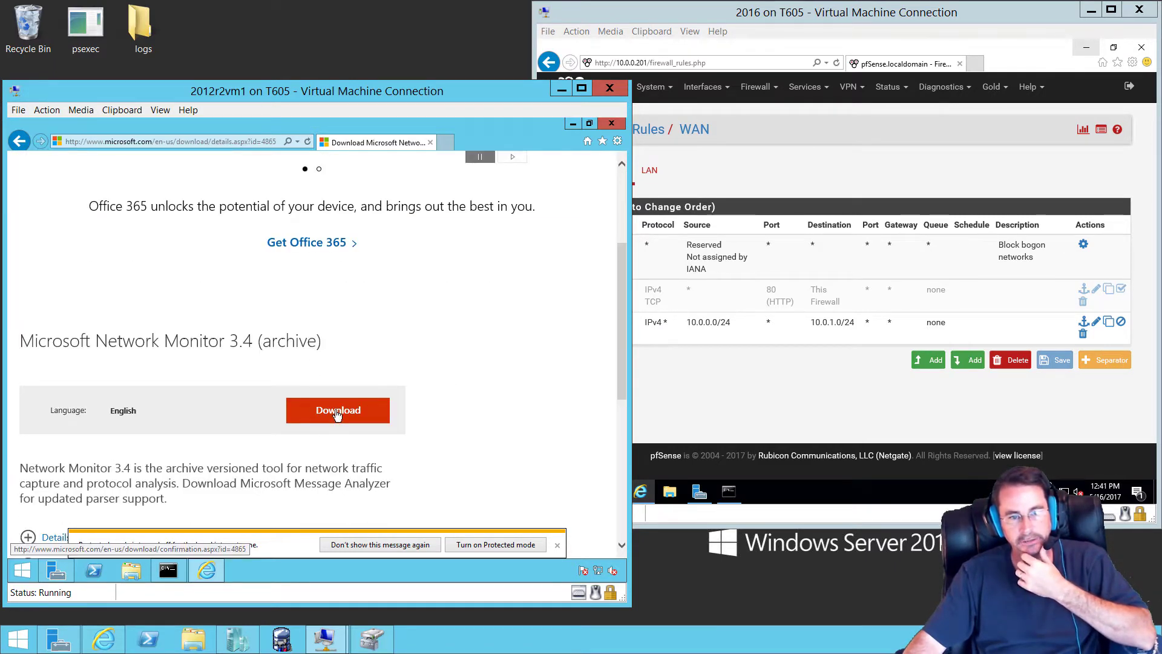
pyautogui.click(337, 413)
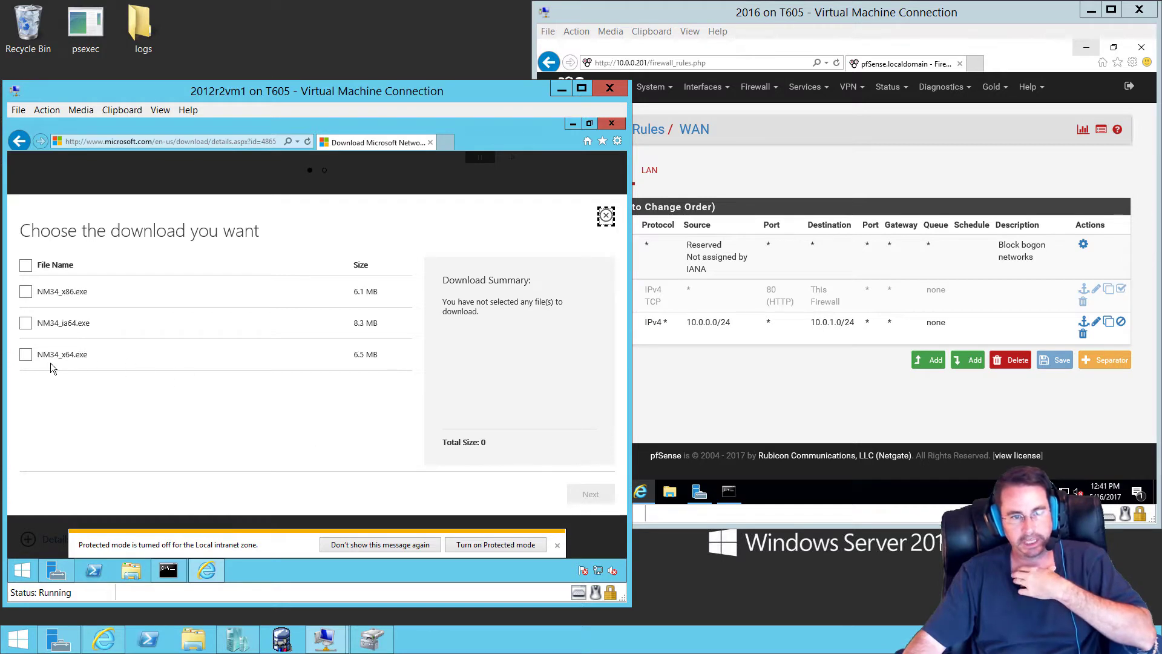
pyautogui.click(25, 355)
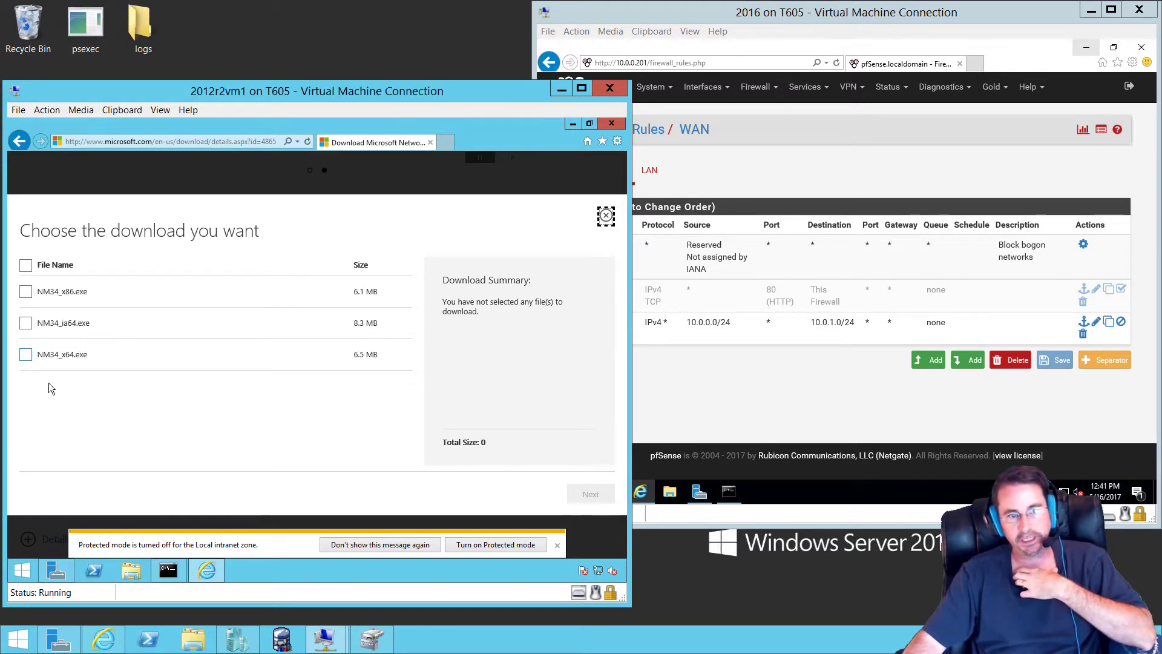
pyautogui.click(598, 498)
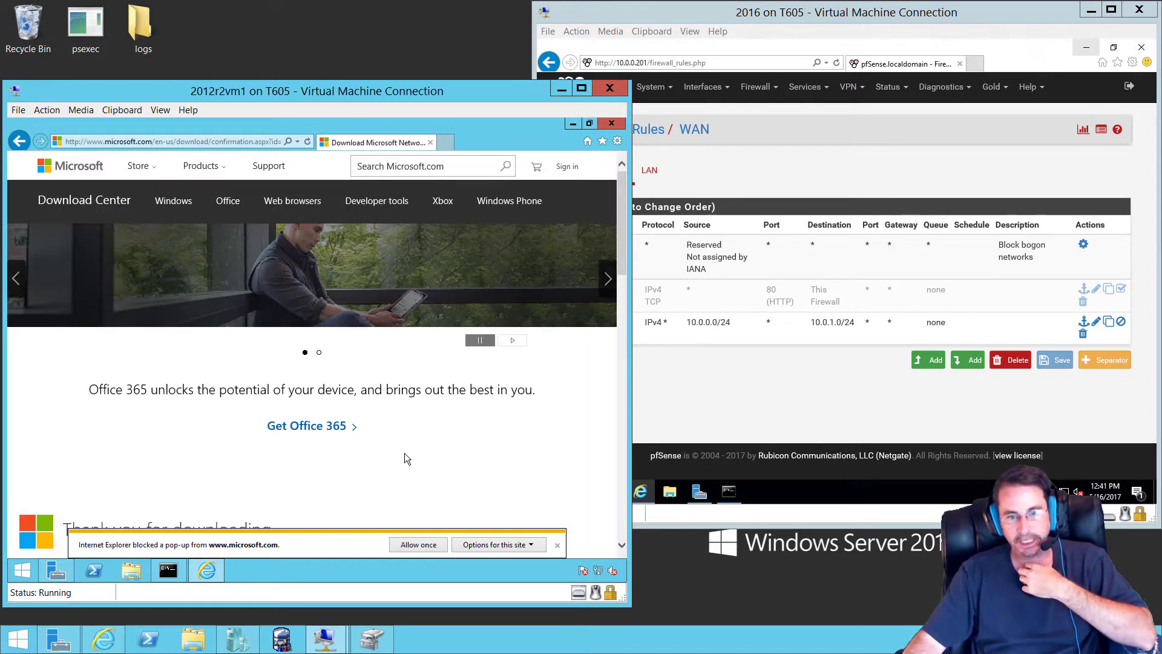
# Step: Minimize the browser and Server Manager on the 2016 virtual machine and select the Microsoft Network Monitor 3.4 desktop shortcut
pyautogui.click(1087, 47)
pyautogui.click(1087, 45)
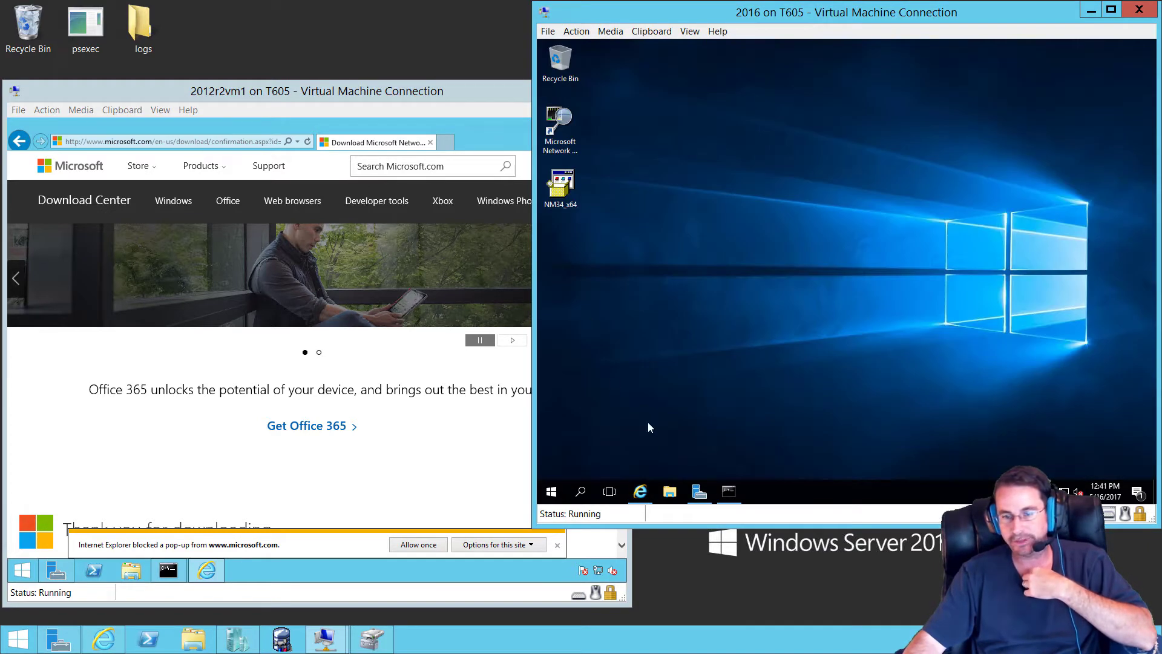
pyautogui.click(695, 498)
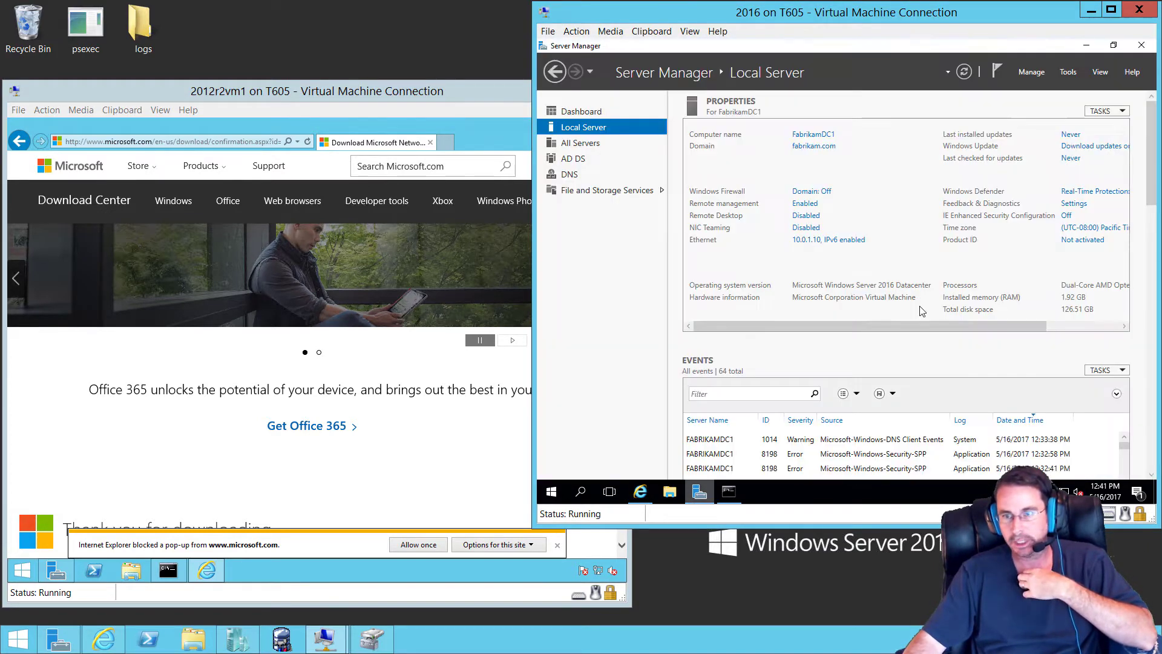
pyautogui.click(1087, 46)
pyautogui.click(556, 130)
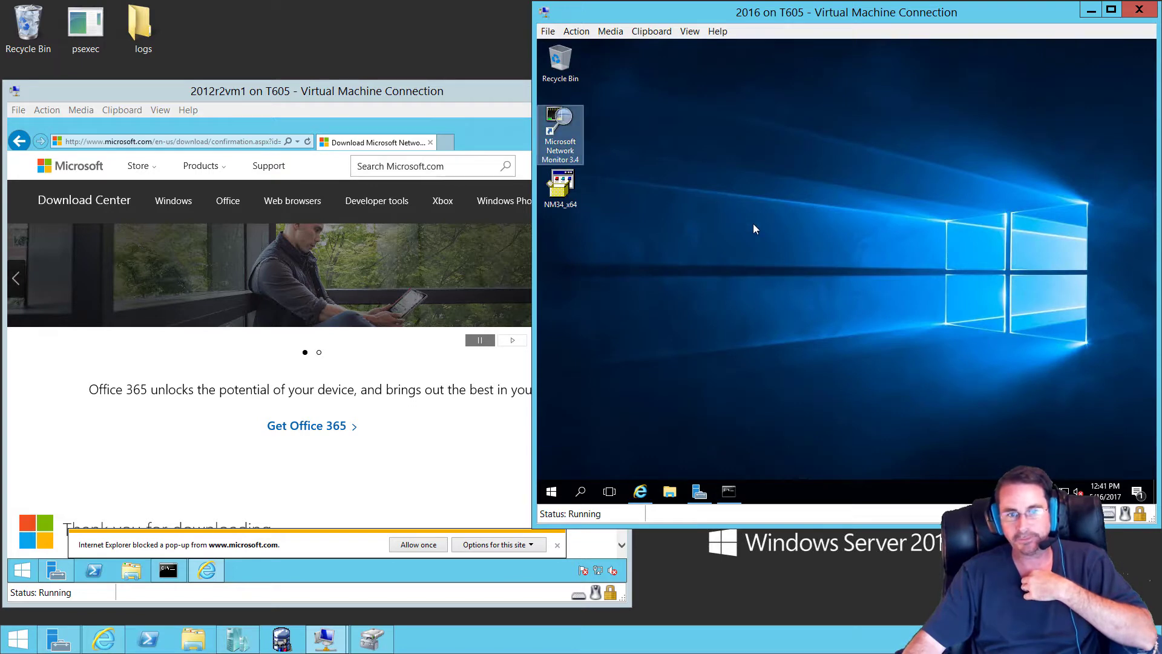
# Step: Allow the blocked download pop-up once on 2012r2vm1, run NM34_x64.exe, and agree to install Network Monitor with its parsers
pyautogui.click(390, 92)
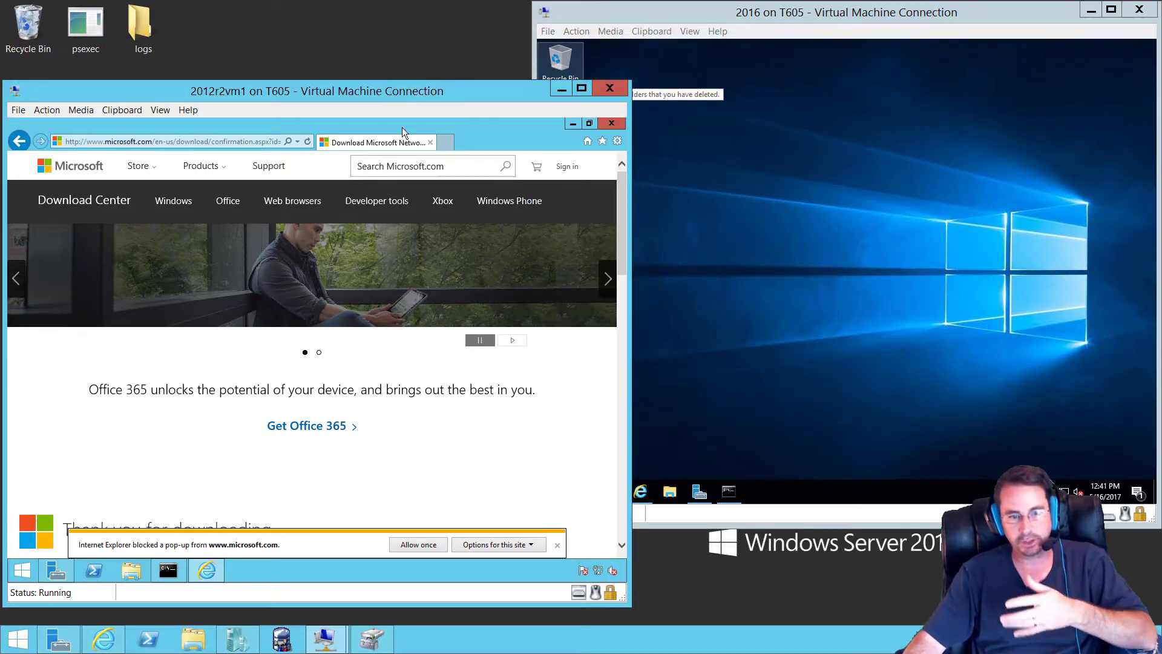
pyautogui.click(418, 545)
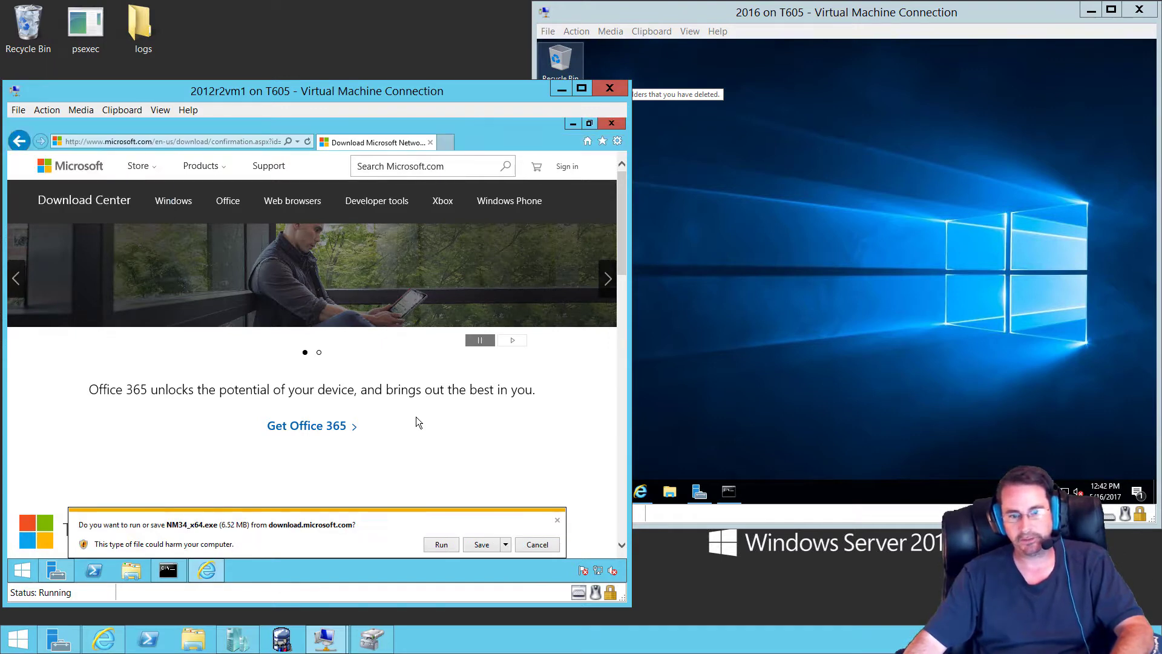
pyautogui.click(441, 544)
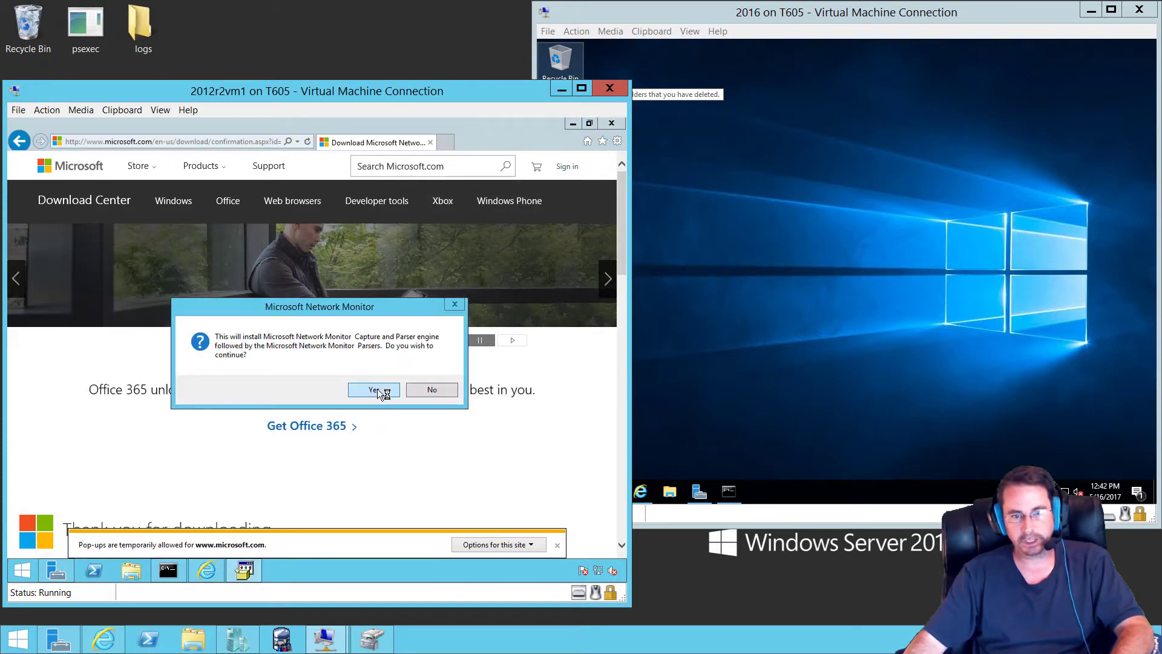
pyautogui.click(571, 124)
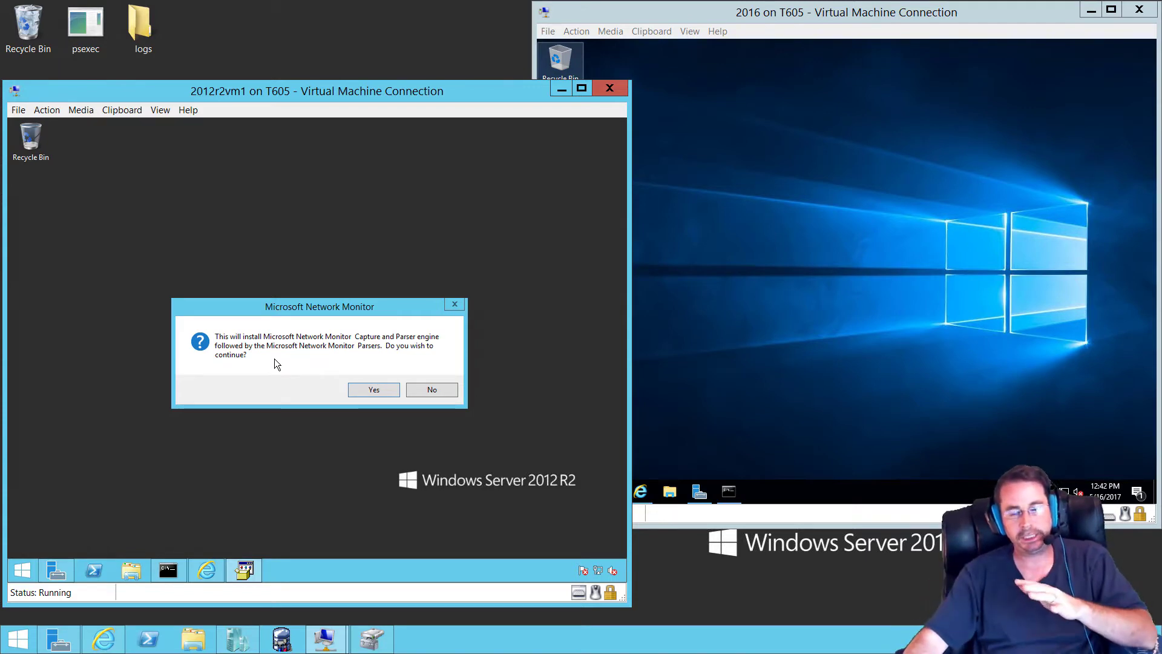
pyautogui.click(376, 391)
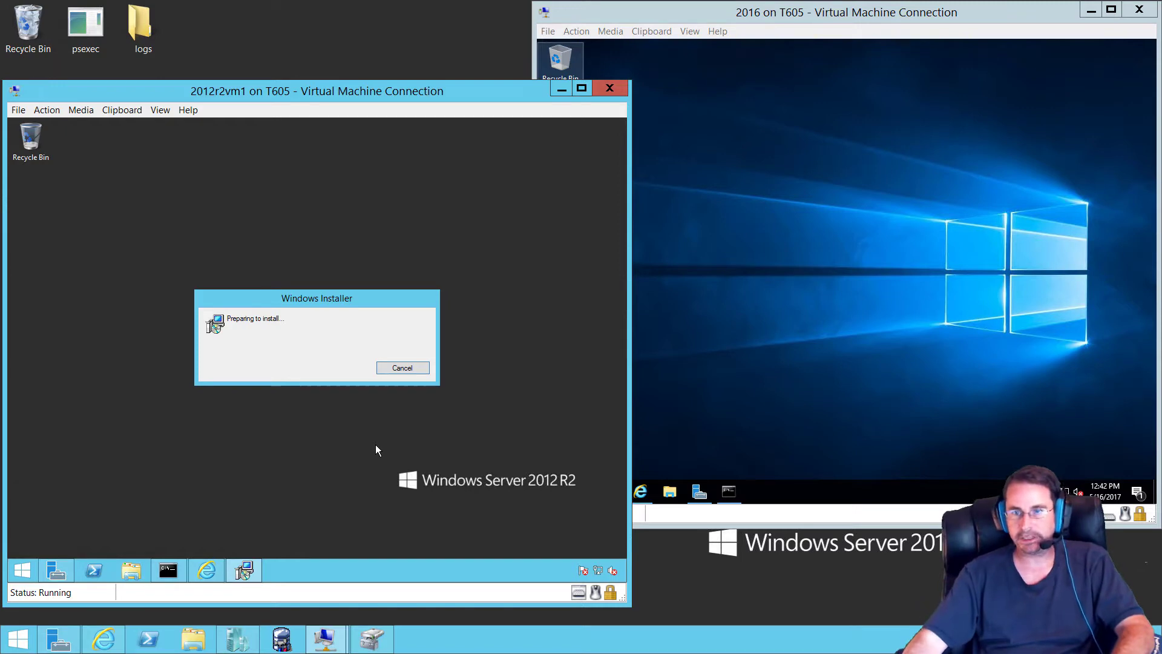
# Step: Launch Microsoft Network Monitor 3.4 on the 2016 virtual machine
pyautogui.doubleClick(560, 131)
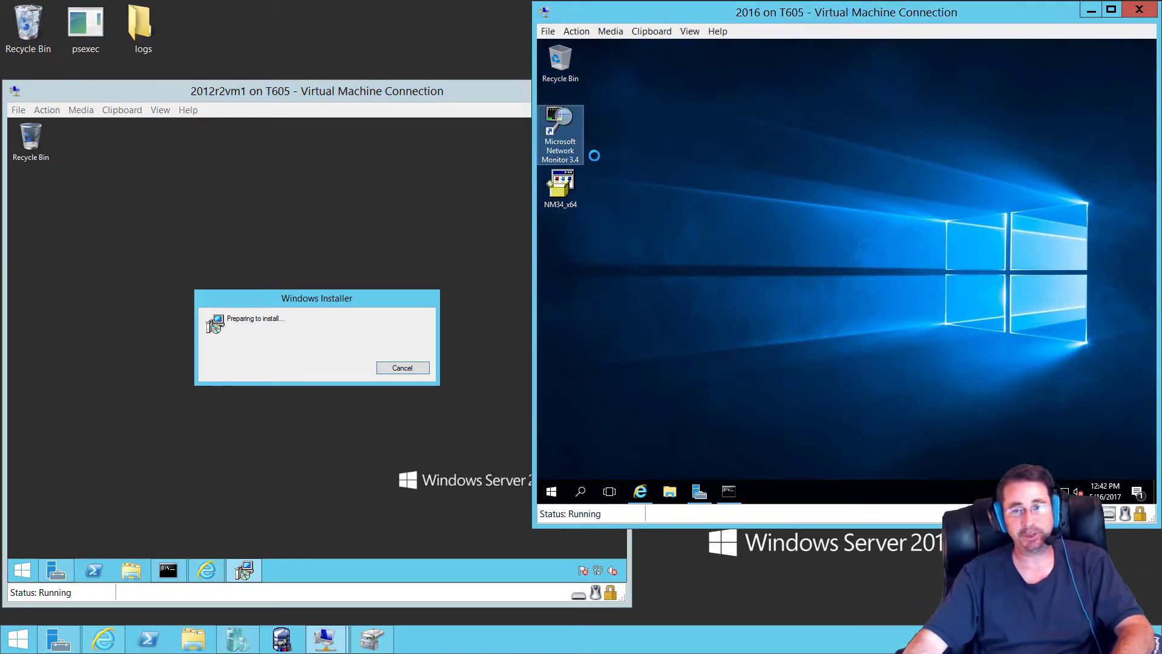
pyautogui.click(604, 171)
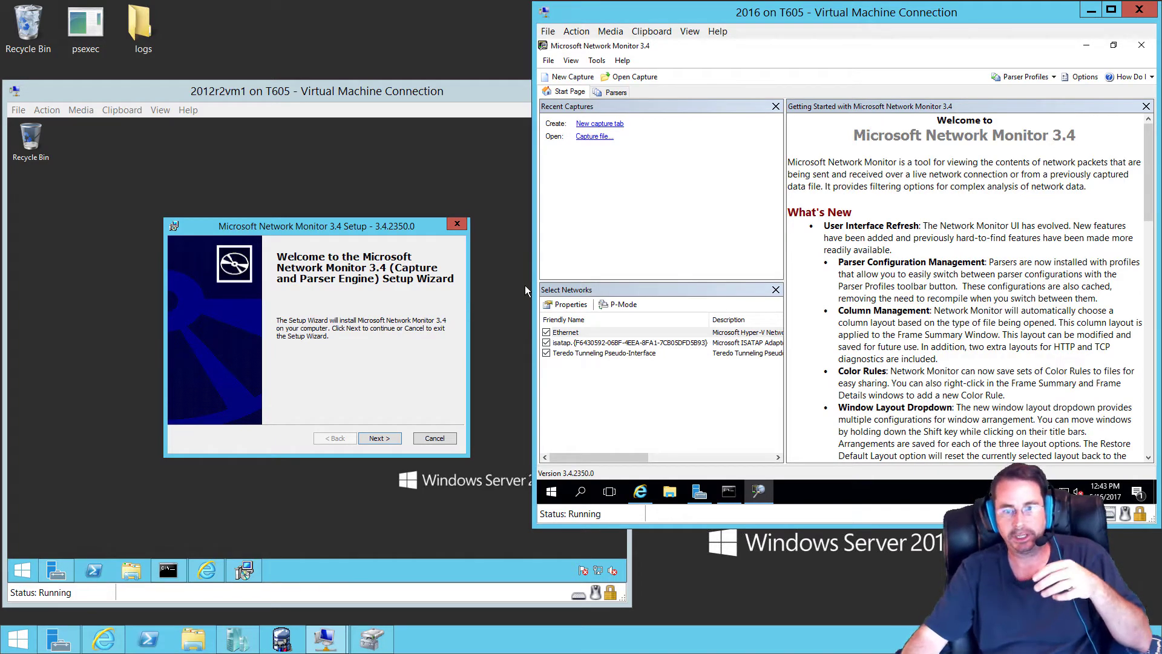
# Step: Complete the Network Monitor 3.4 setup on 2012r2vm1, accepting the license terms and using the Typical installation with a desktop shortcut
pyautogui.click(383, 445)
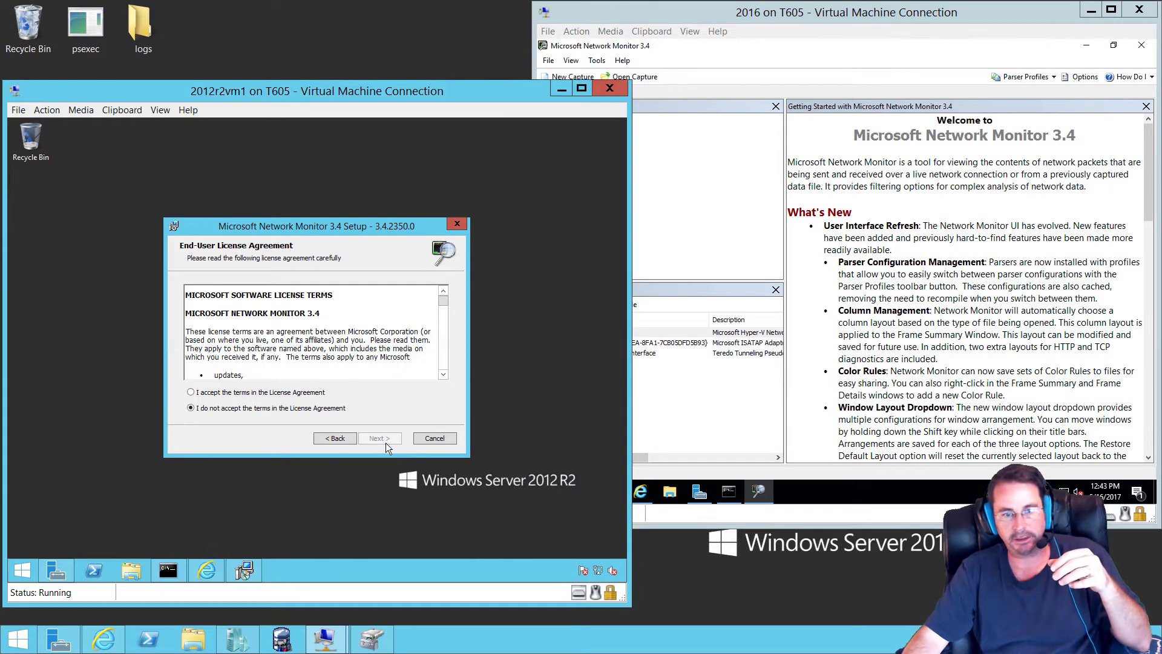
pyautogui.click(283, 393)
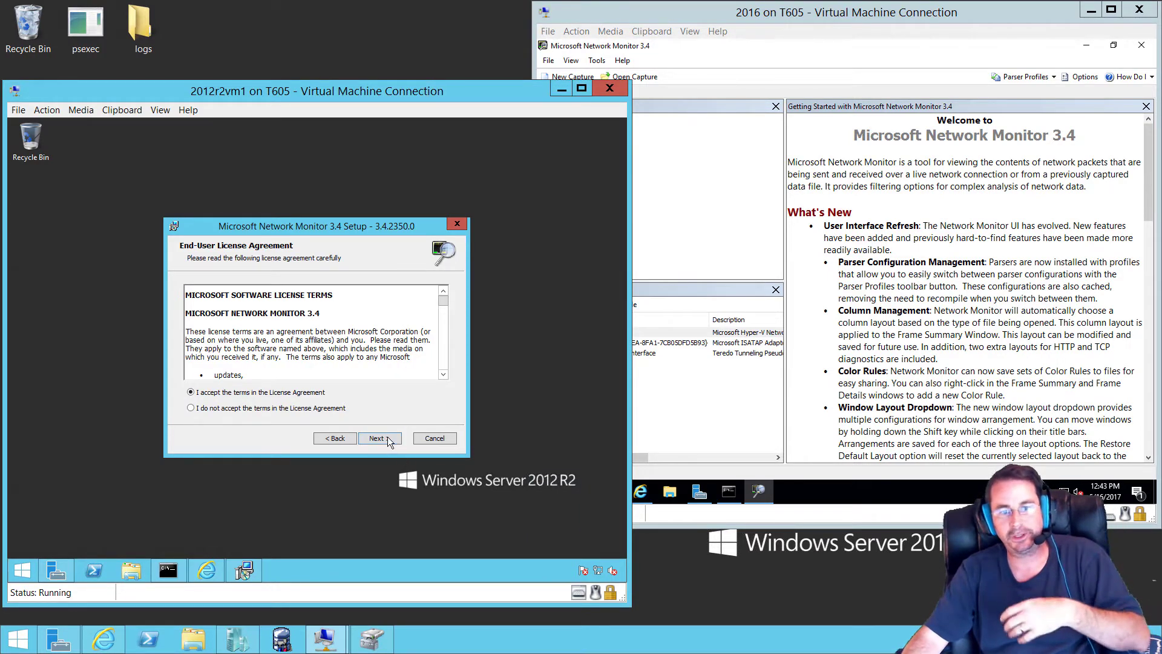
pyautogui.click(381, 437)
pyautogui.click(381, 437)
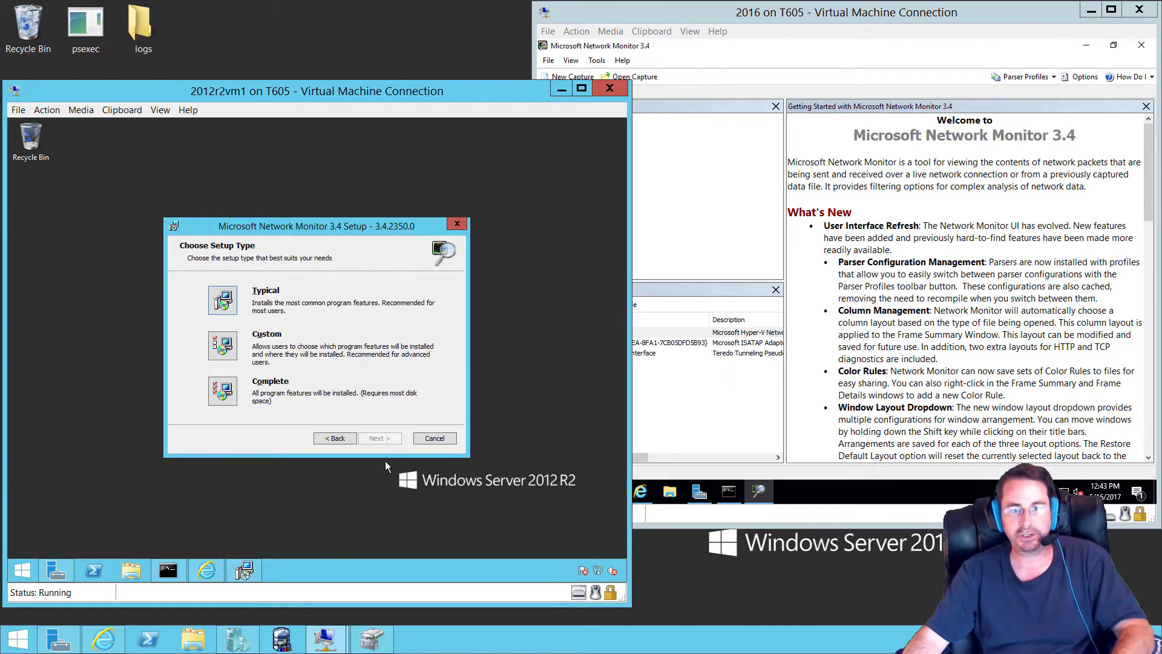
pyautogui.press('Return')
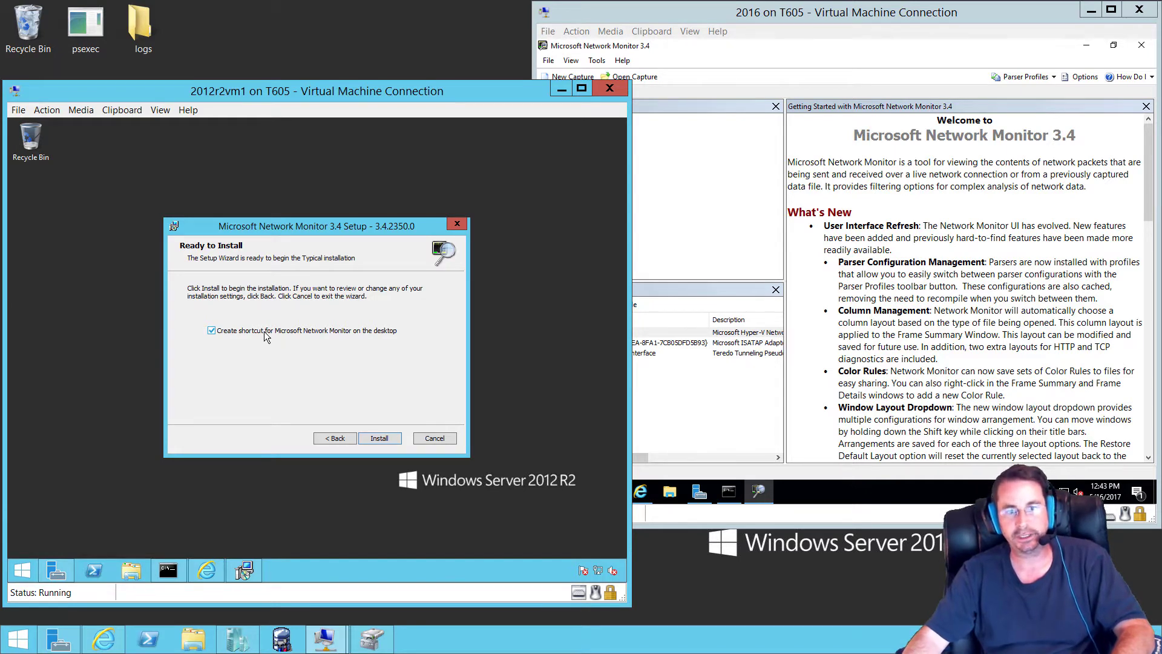
pyautogui.click(380, 440)
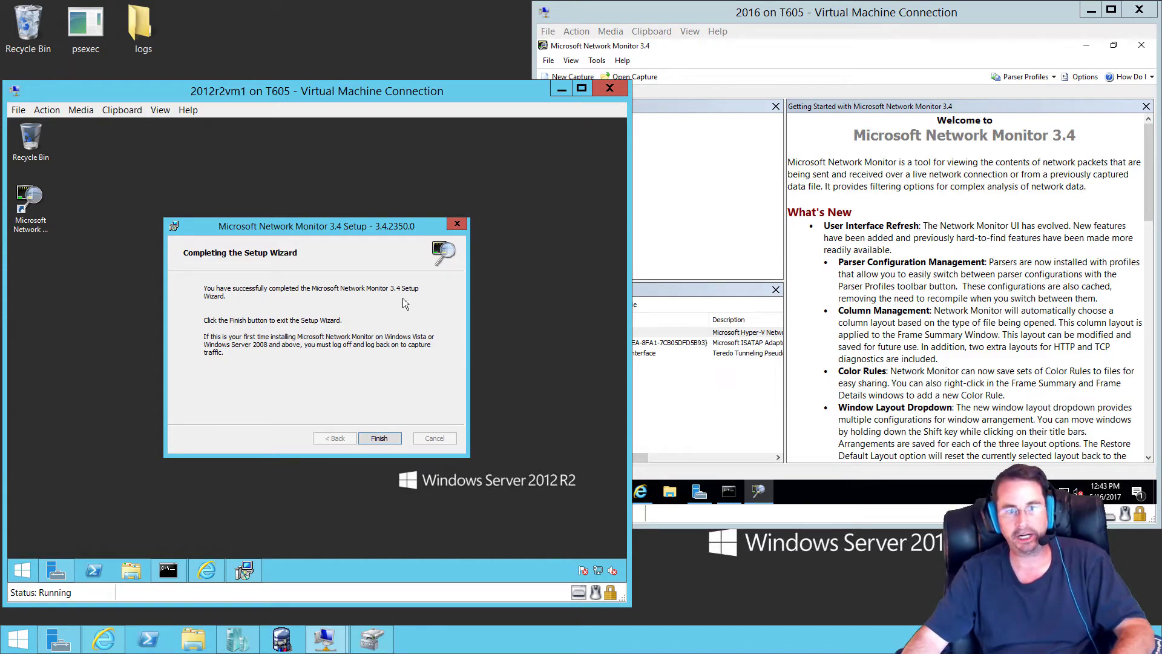
pyautogui.click(385, 437)
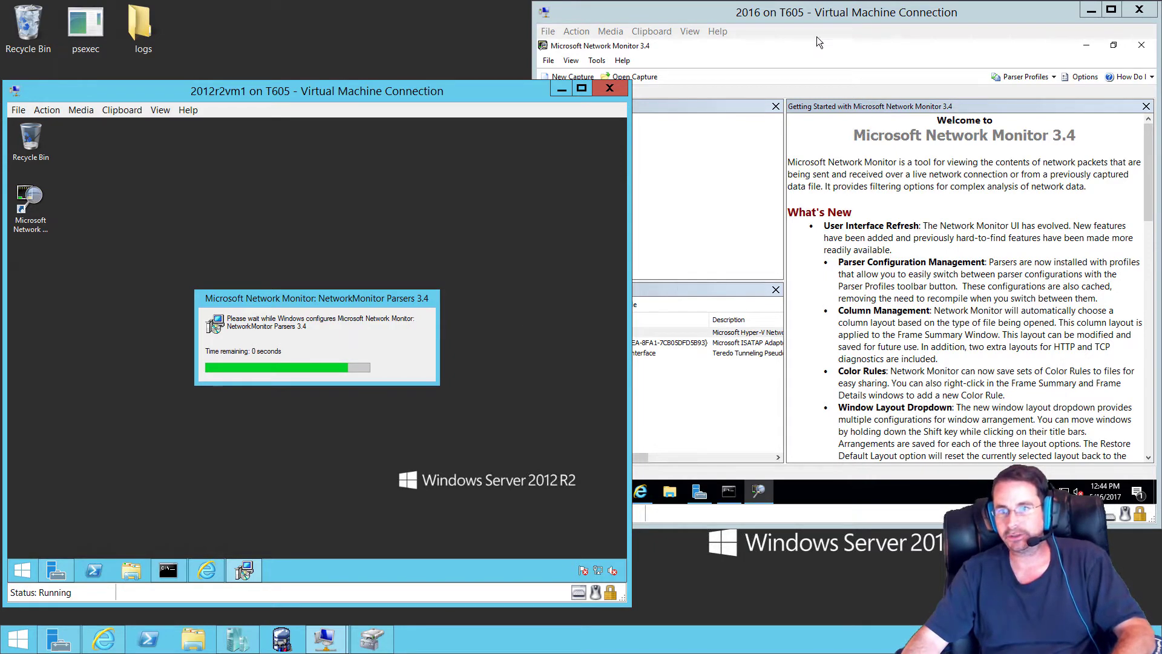
# Step: Go through the listed network adapters in Network Monitor on the 2016 virtual machine and create a new capture with a narrower Network Conversations pane
pyautogui.click(808, 18)
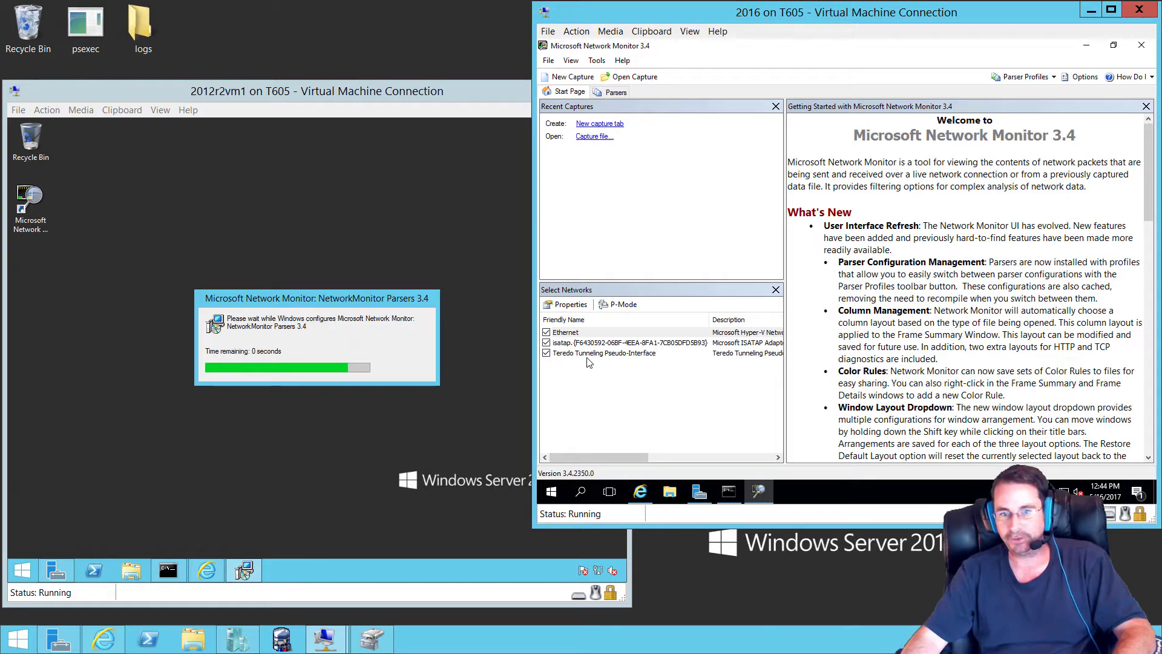
pyautogui.click(567, 333)
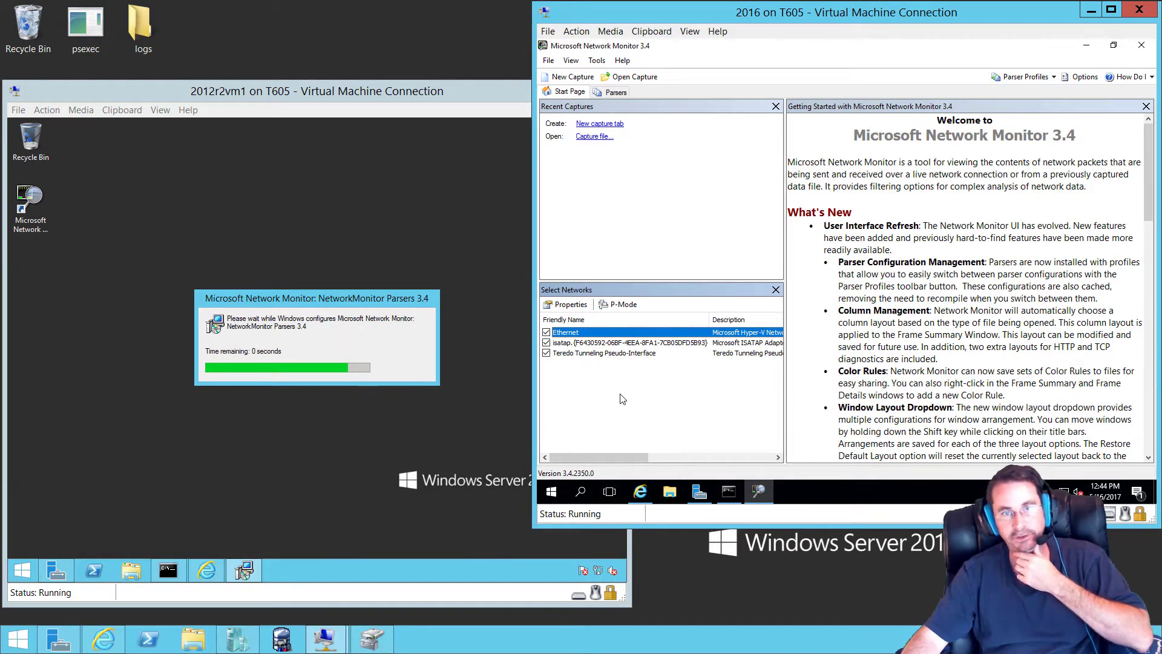
pyautogui.click(580, 344)
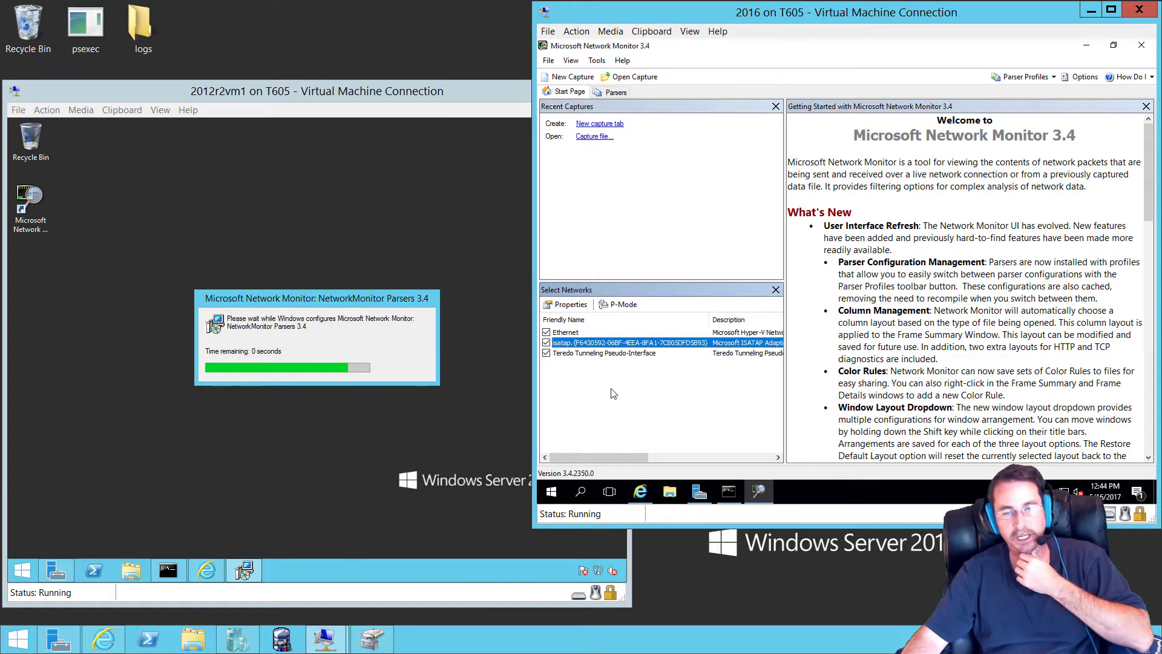
pyautogui.click(598, 355)
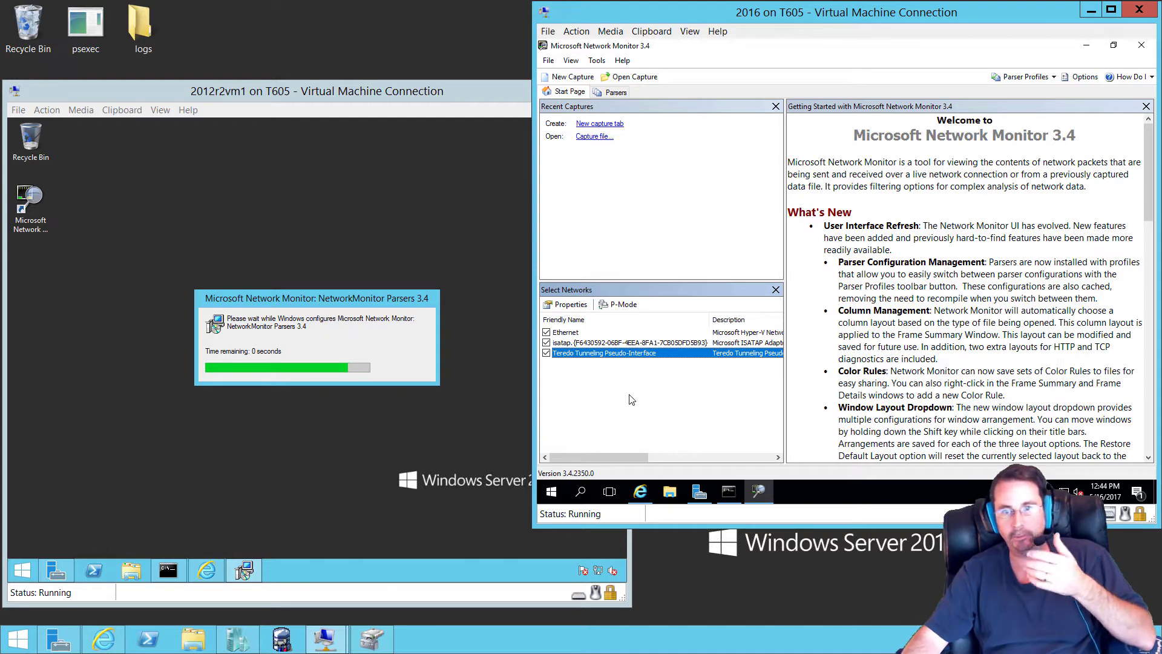
pyautogui.click(569, 78)
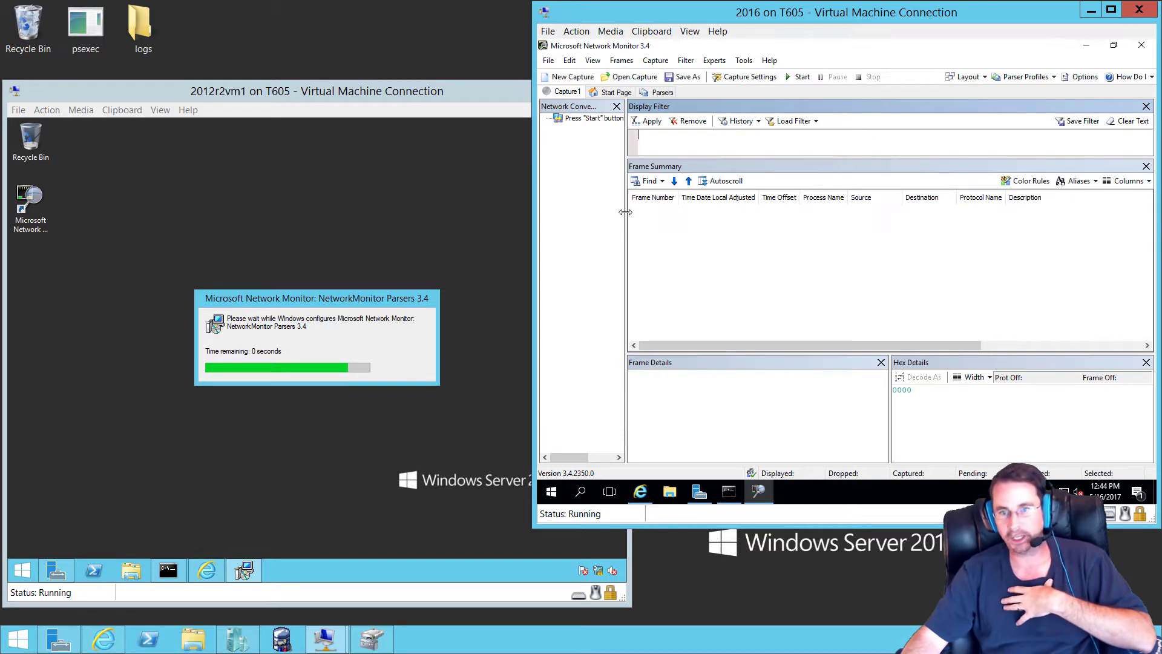
pyautogui.moveTo(626, 212); pyautogui.dragTo(603, 211)
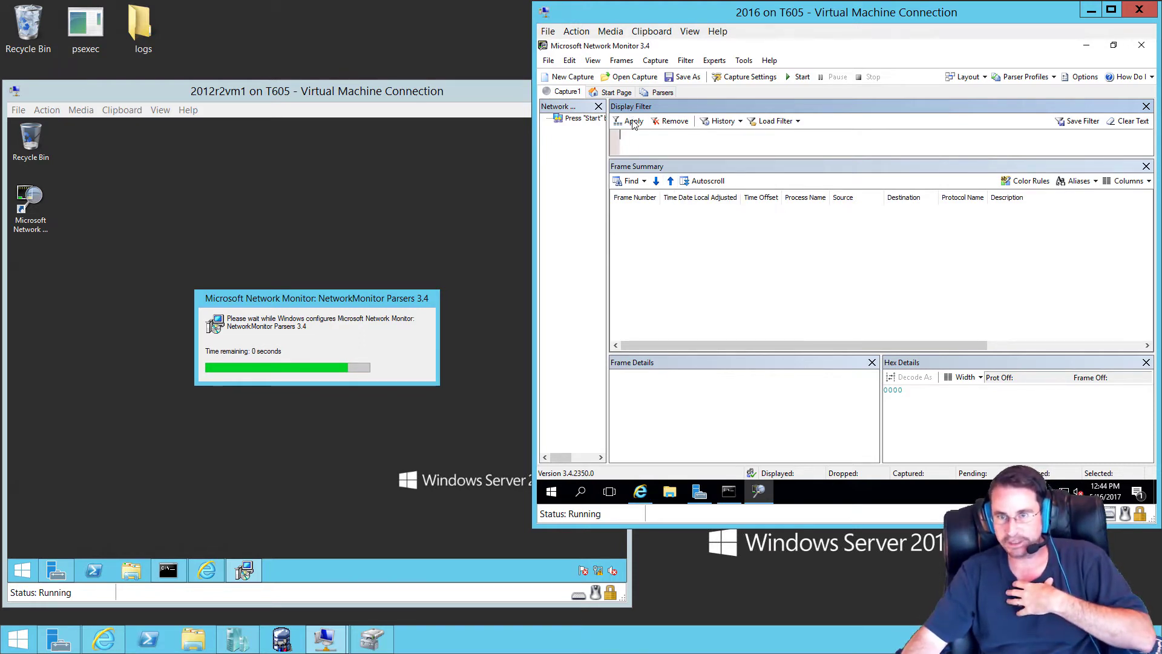
# Step: Examine the capture settings and the standard filters that can be loaded as a display filter
pyautogui.click(745, 79)
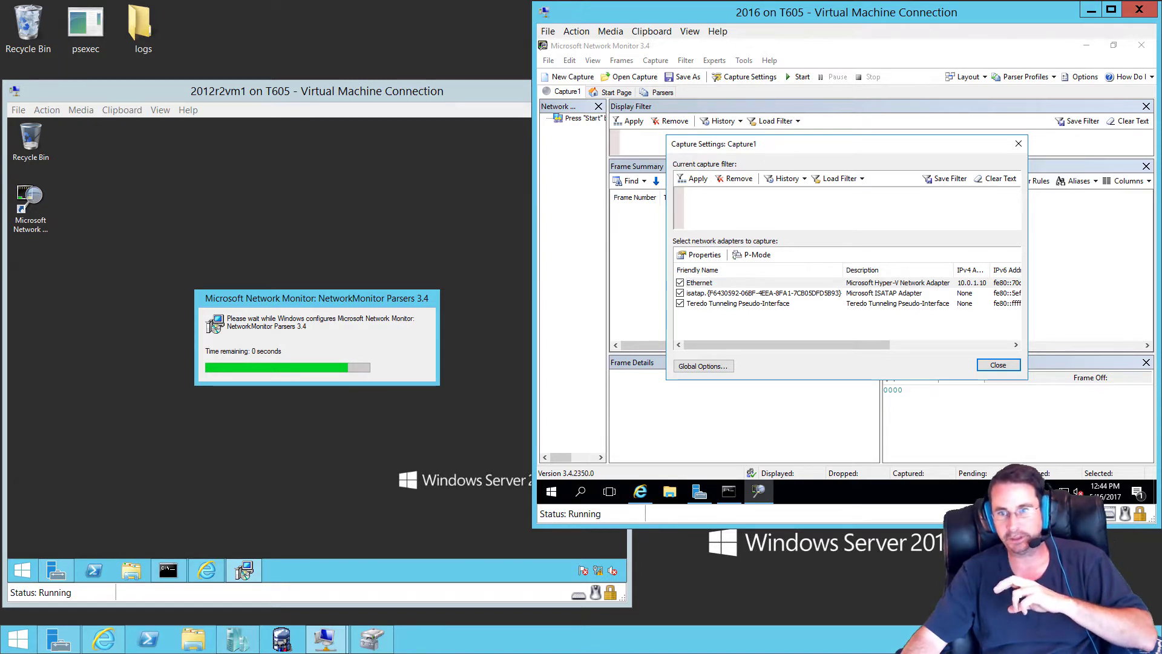
pyautogui.moveTo(752, 180); pyautogui.dragTo(752, 189)
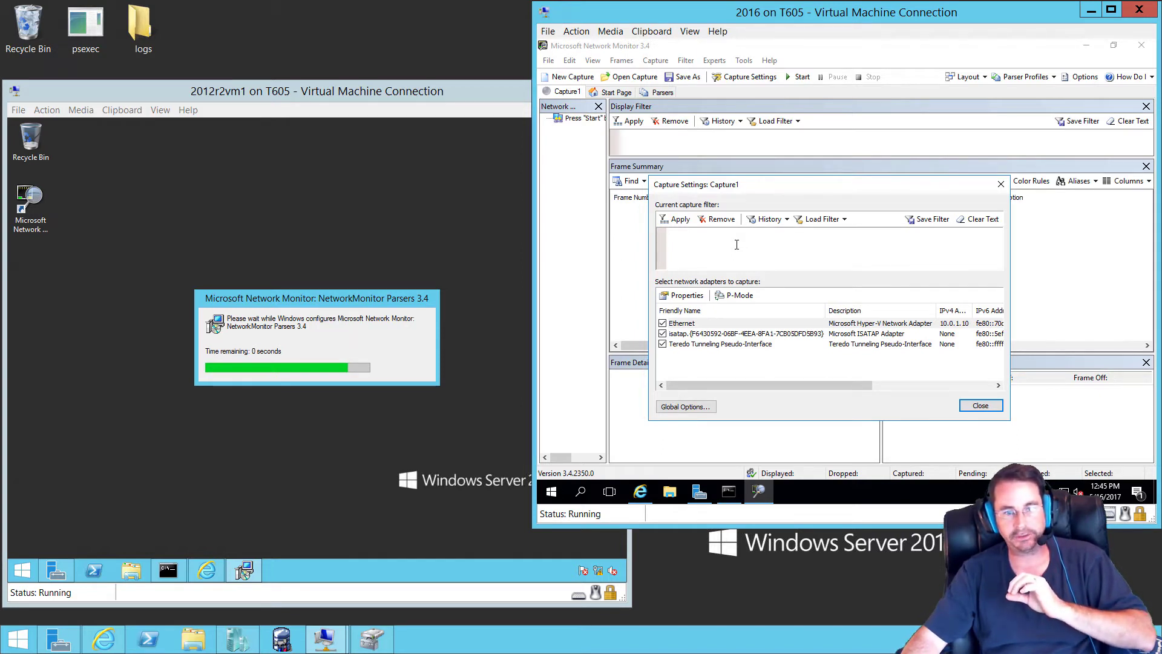
pyautogui.click(1001, 184)
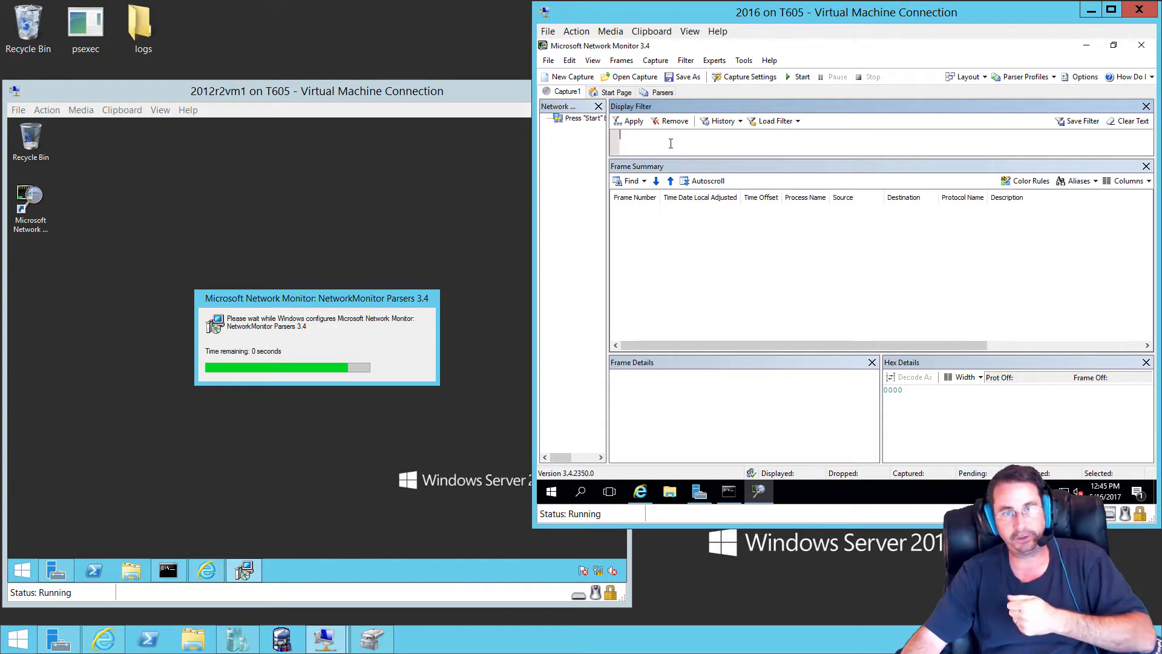
pyautogui.click(777, 121)
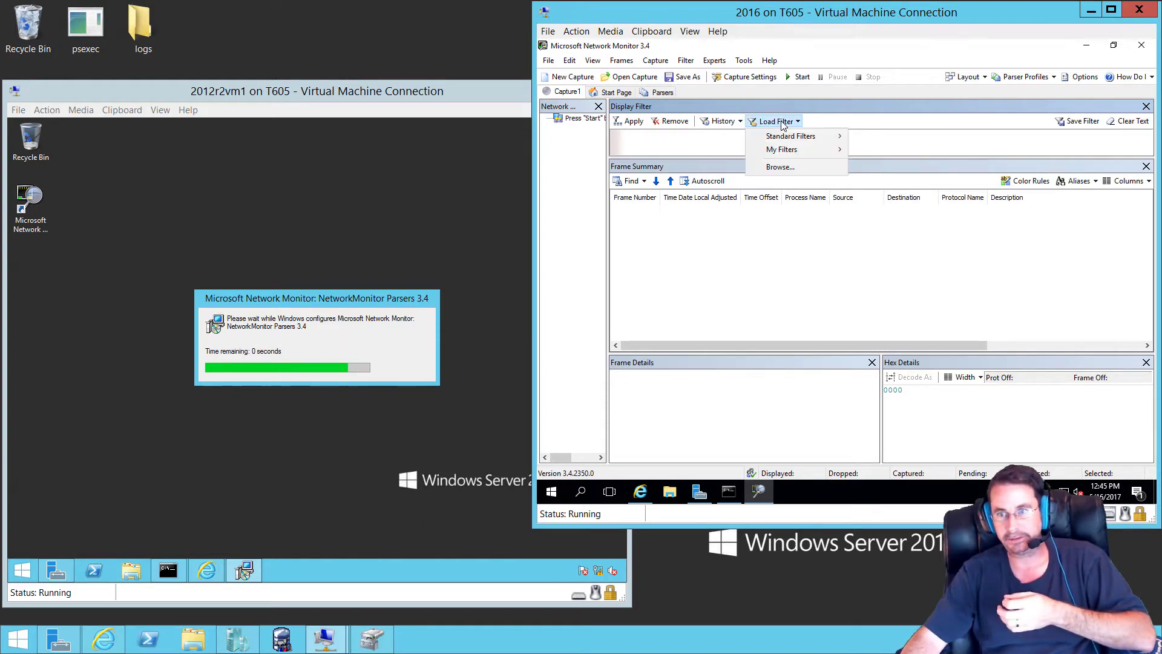
pyautogui.moveTo(790, 139)
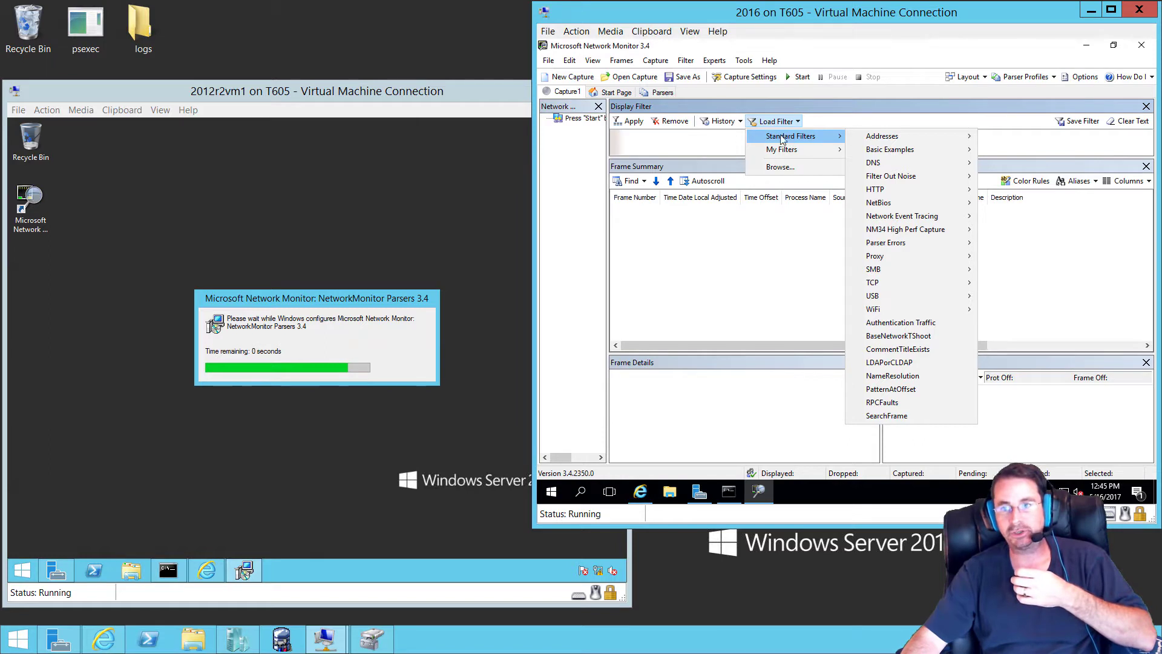
pyautogui.click(720, 149)
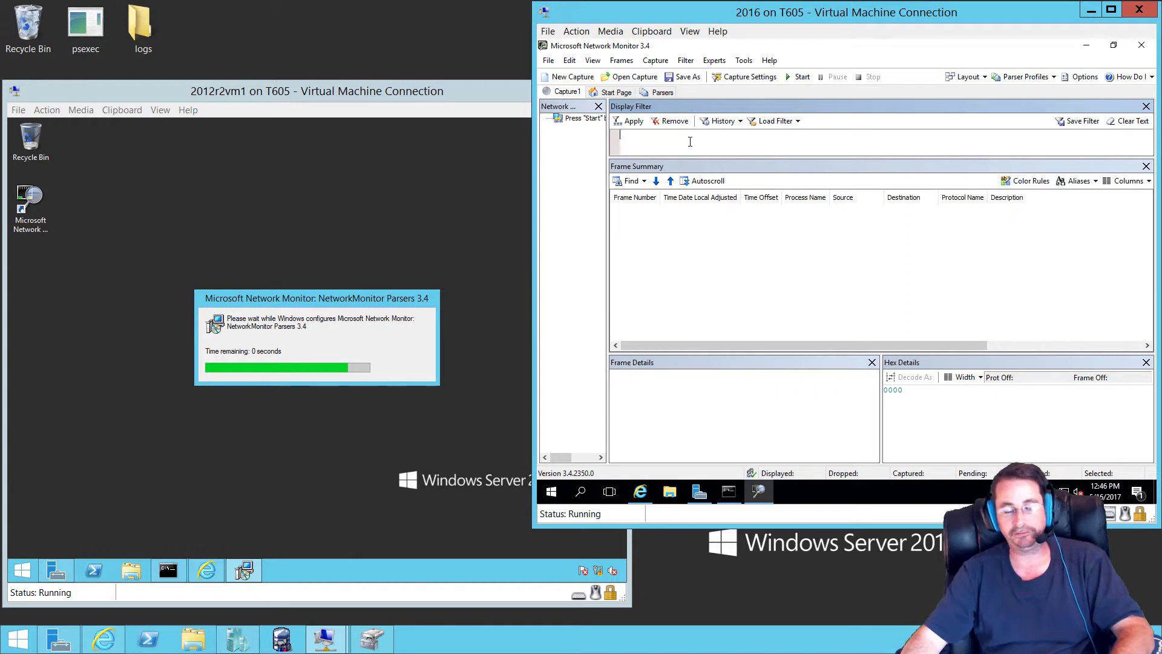
# Step: Restrict the Capture1 settings to the Ethernet adapter by excluding the isatap and Teredo Tunneling Pseudo-Interface adapters
pyautogui.click(744, 77)
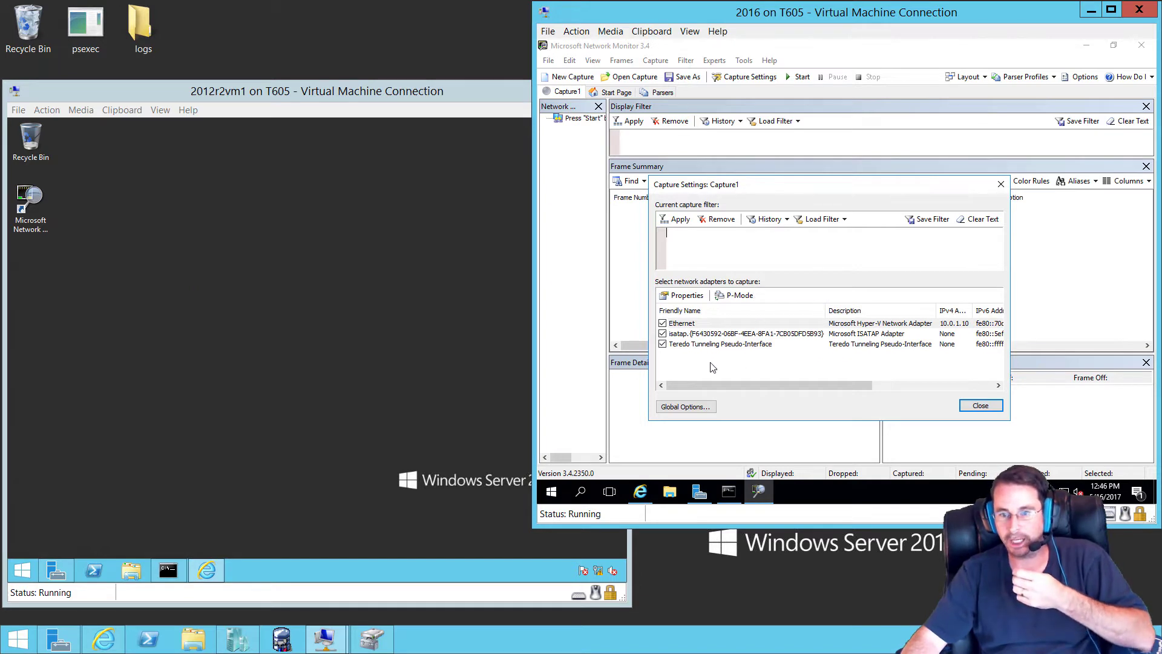
pyautogui.click(663, 343)
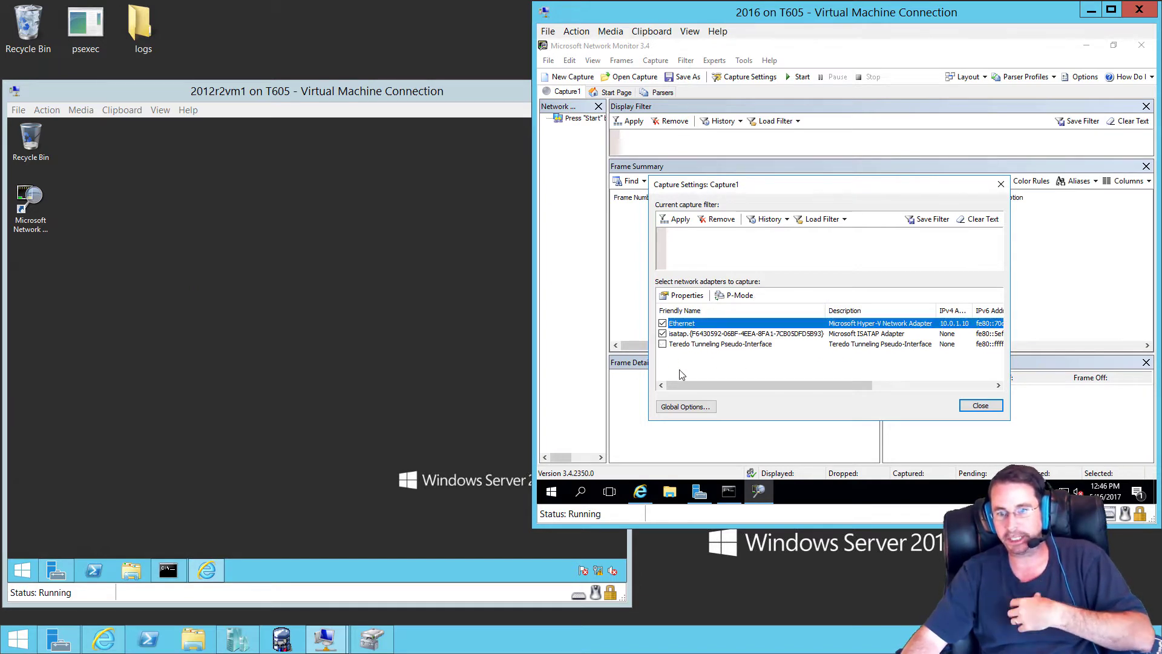
pyautogui.click(663, 333)
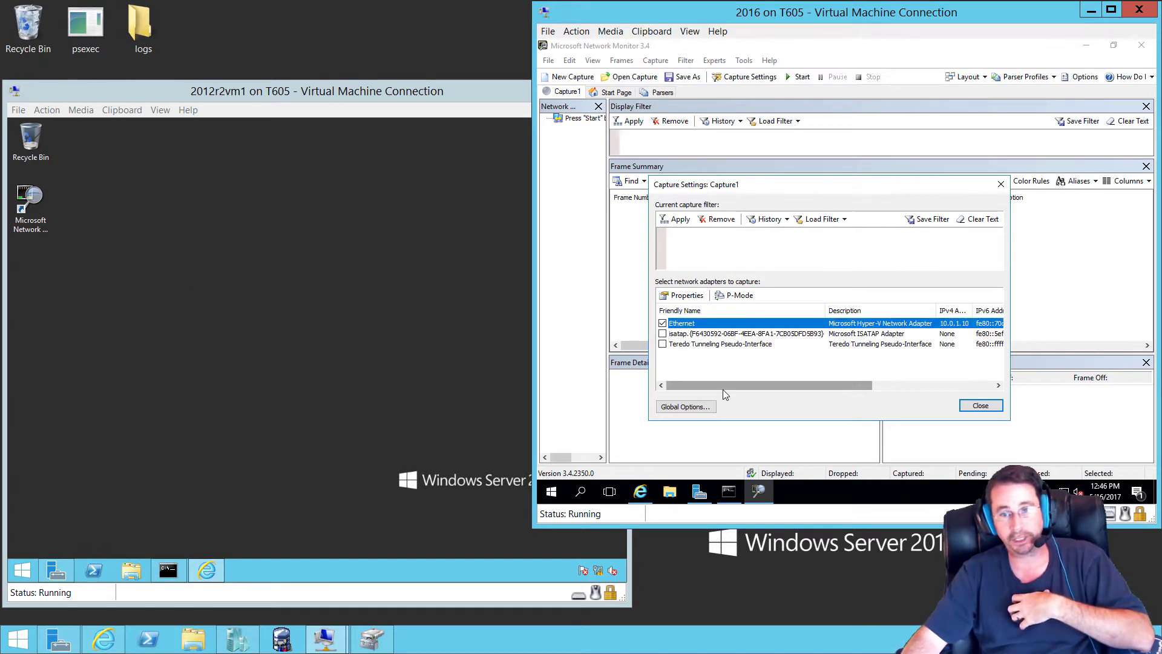
# Step: Bring up the ipconfig output on 2012r2vm1 and enter its address in the capture filter as ipv4.Address == 10.0.0.202
pyautogui.click(699, 244)
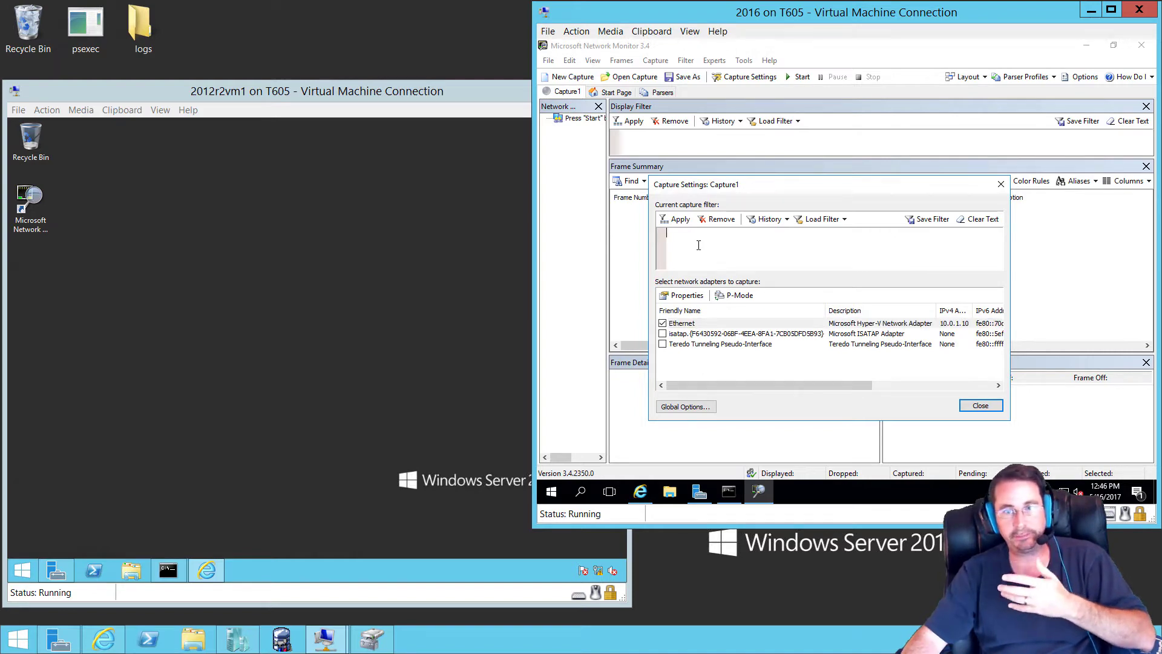
pyautogui.click(177, 571)
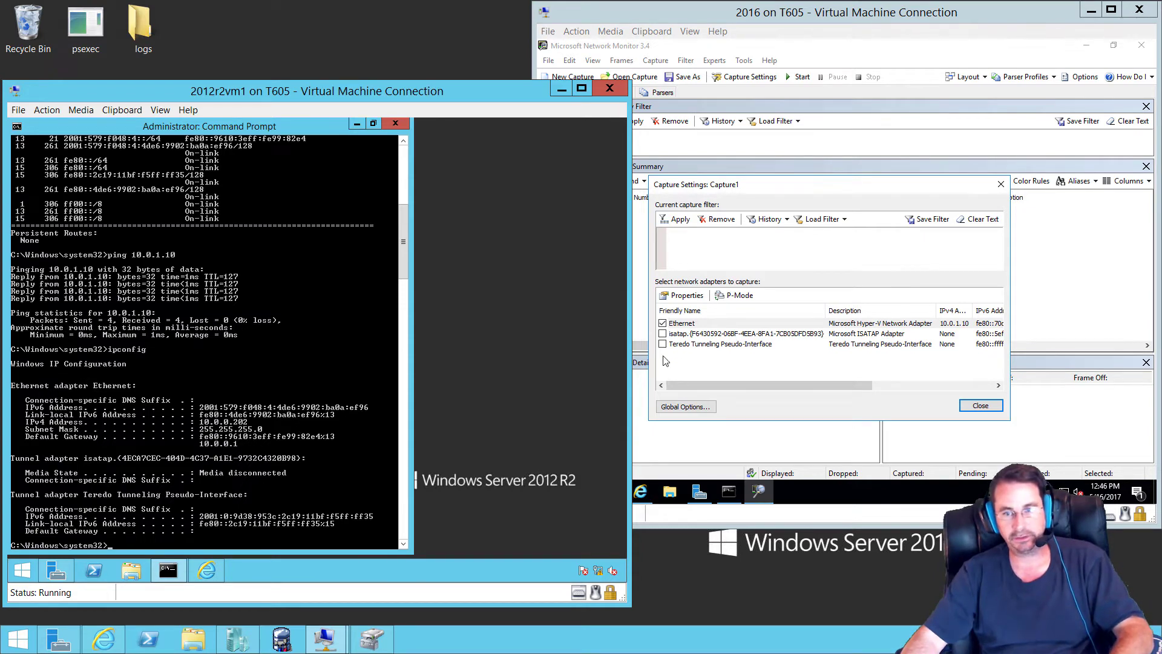
pyautogui.click(742, 236)
pyautogui.write('i')
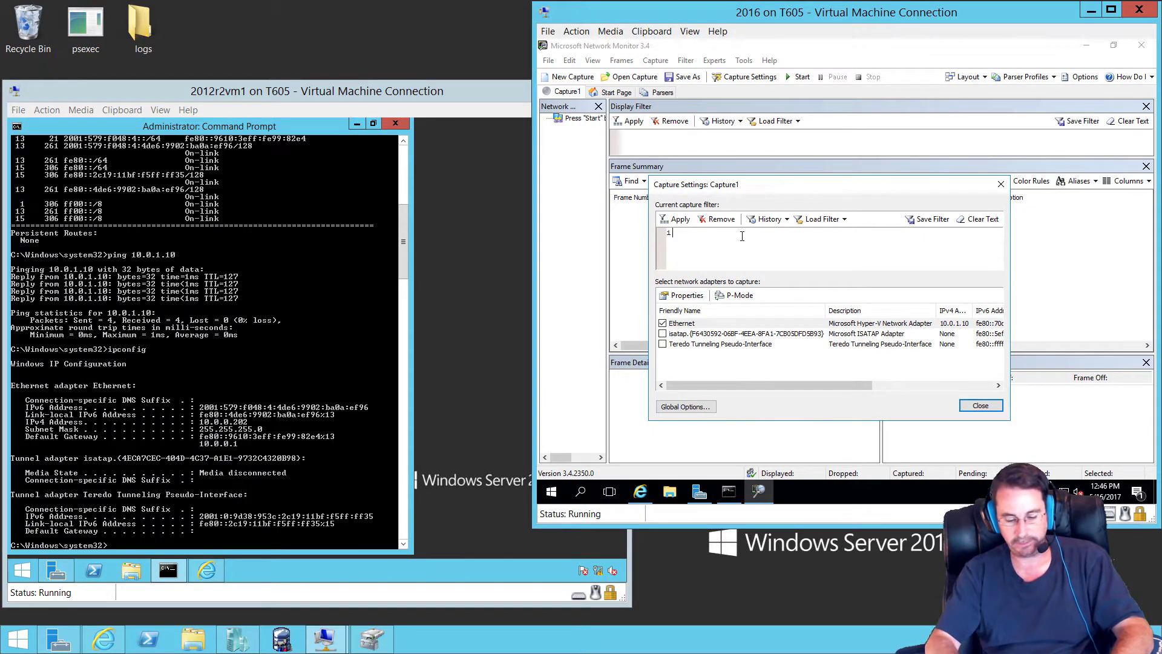
pyautogui.write('pv4.a')
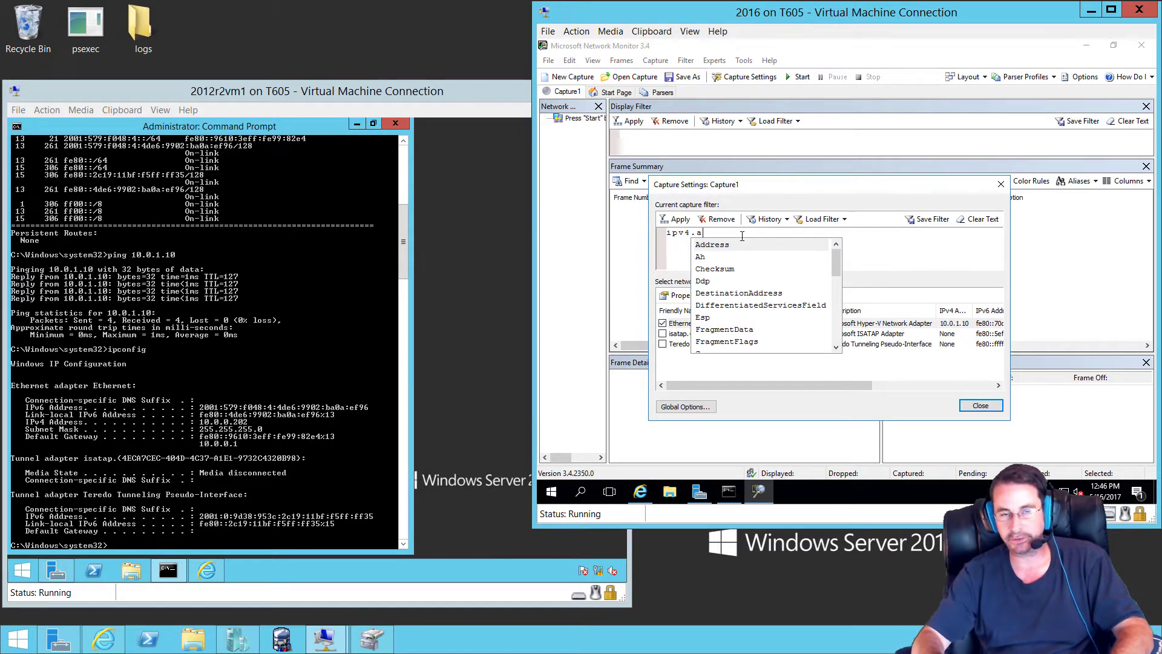
pyautogui.press('Return')
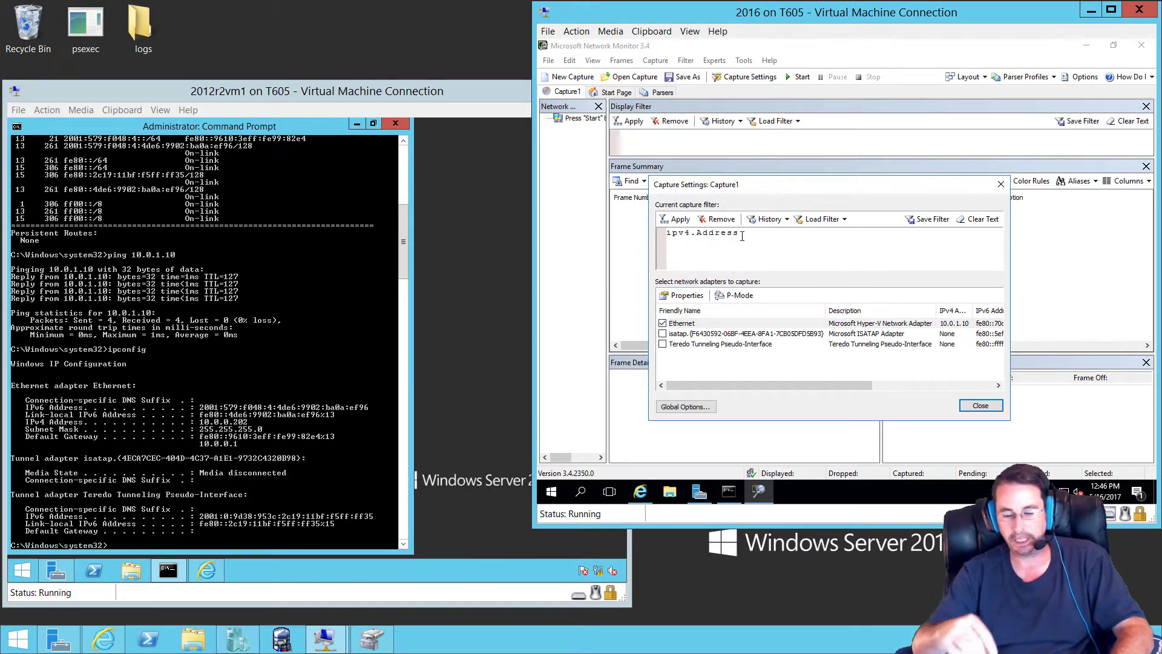
pyautogui.write('== 1')
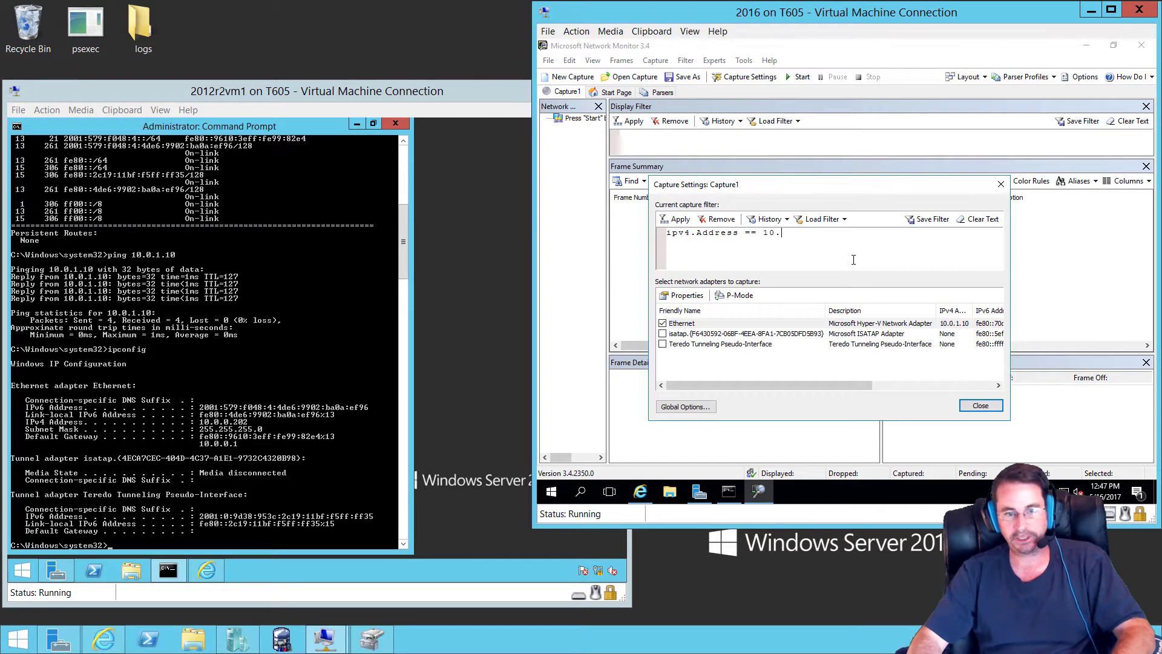
pyautogui.write('0.0.02')
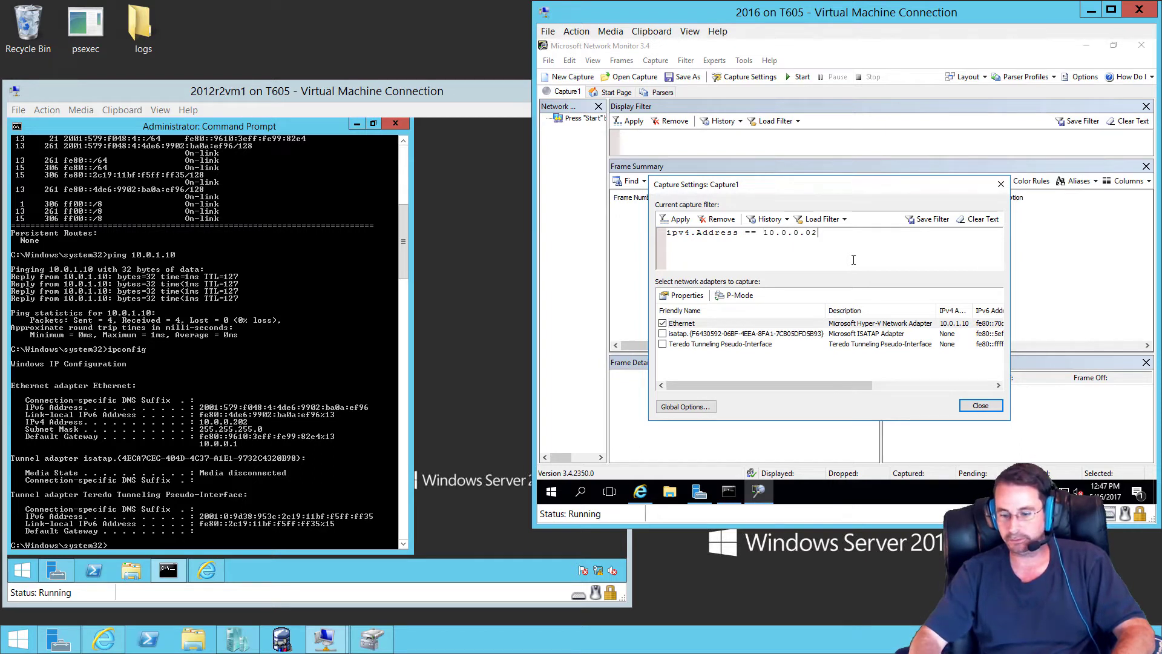
pyautogui.write('02')
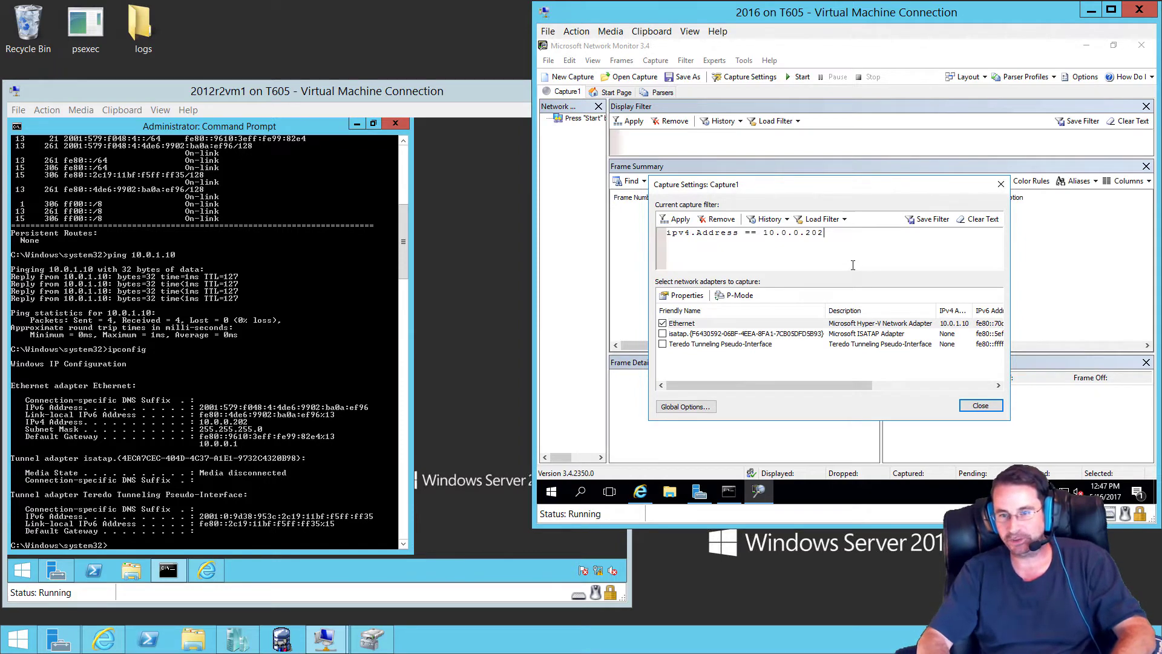
# Step: Try extending the capture filter with OR ipv4.Address == 10.0.0.203, apply it, and remove the added condition again
pyautogui.write('OR')
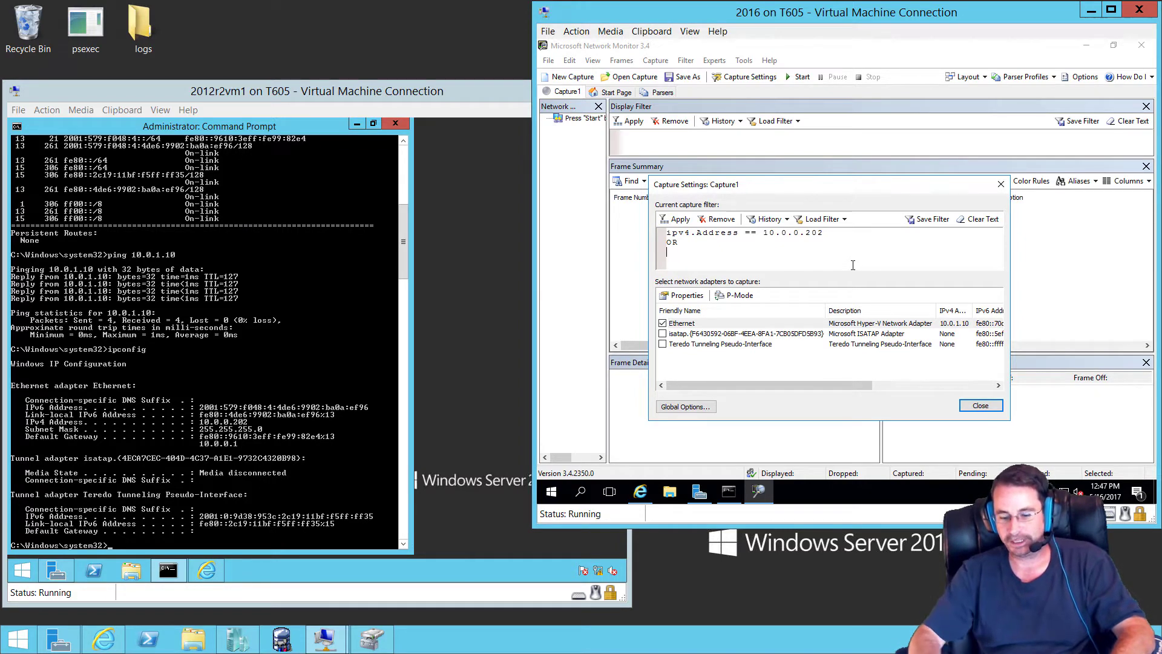
pyautogui.press('Return')
pyautogui.write('ipv4')
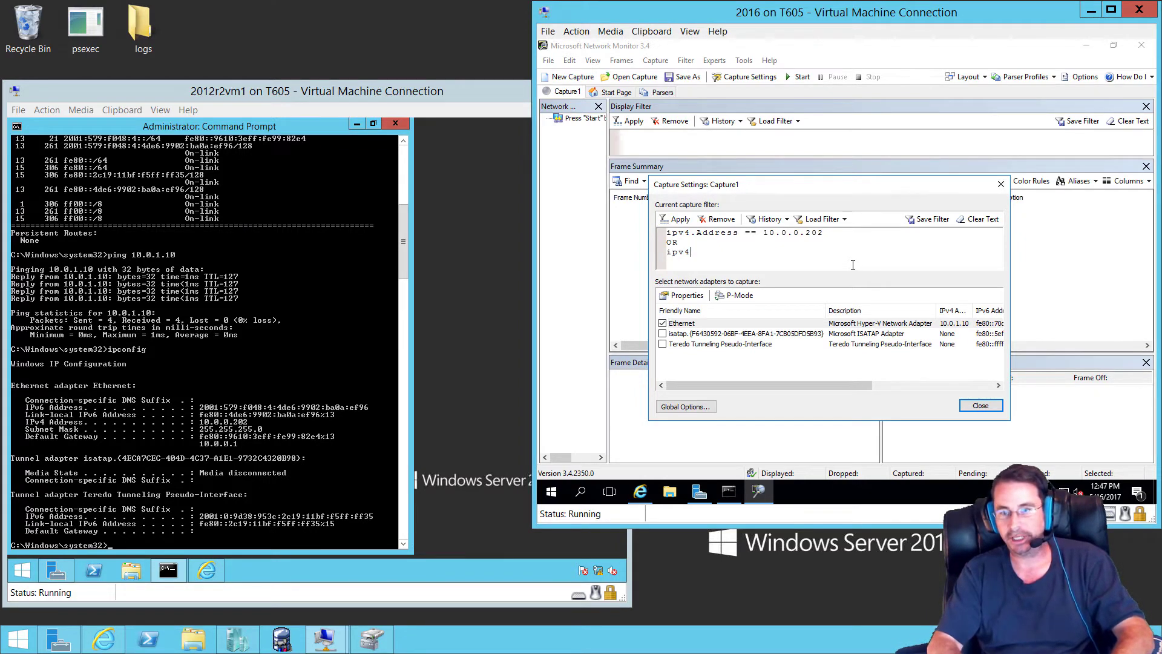
pyautogui.write('.Address ==')
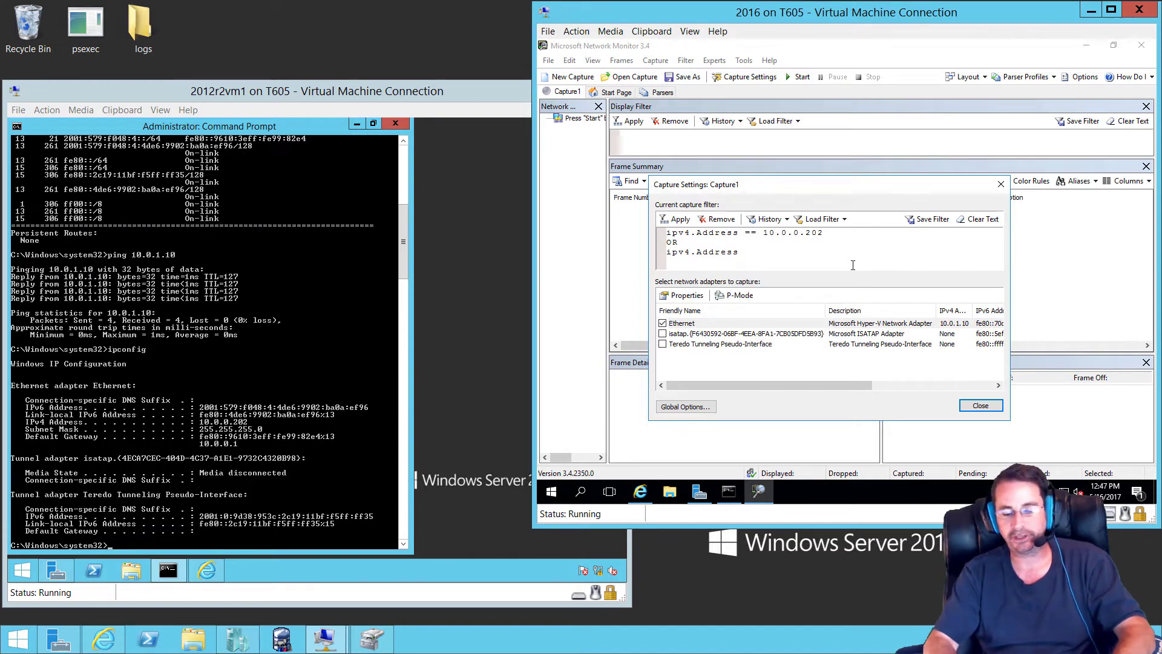
pyautogui.write(' 10')
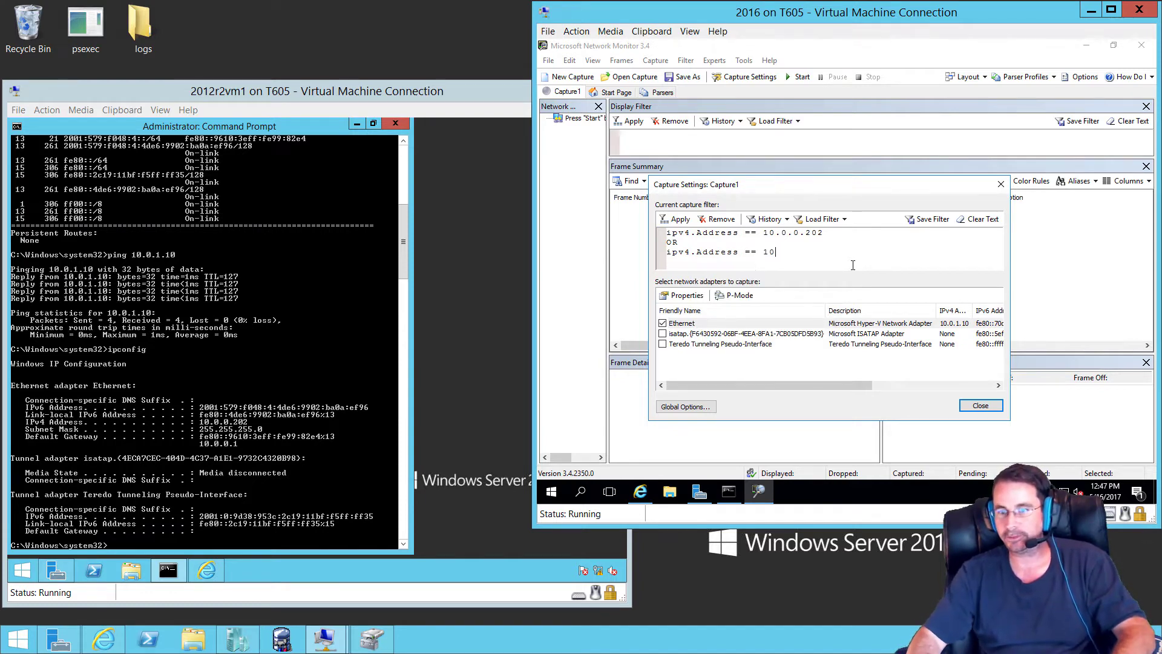
pyautogui.write('.0.0.203')
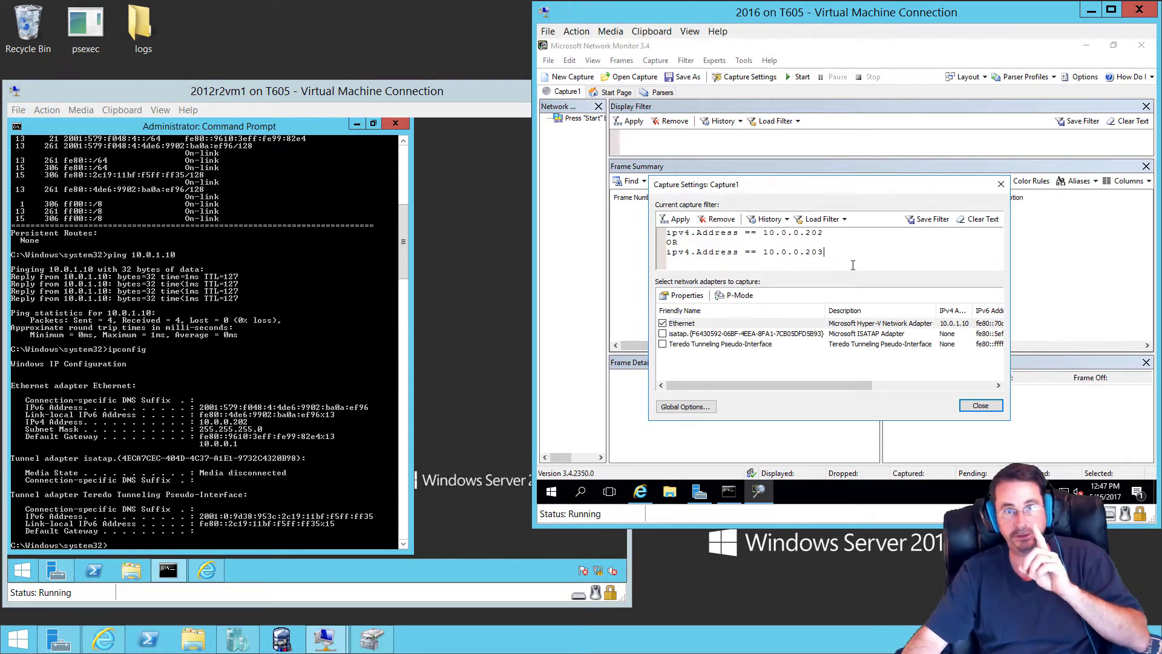
pyautogui.click(676, 220)
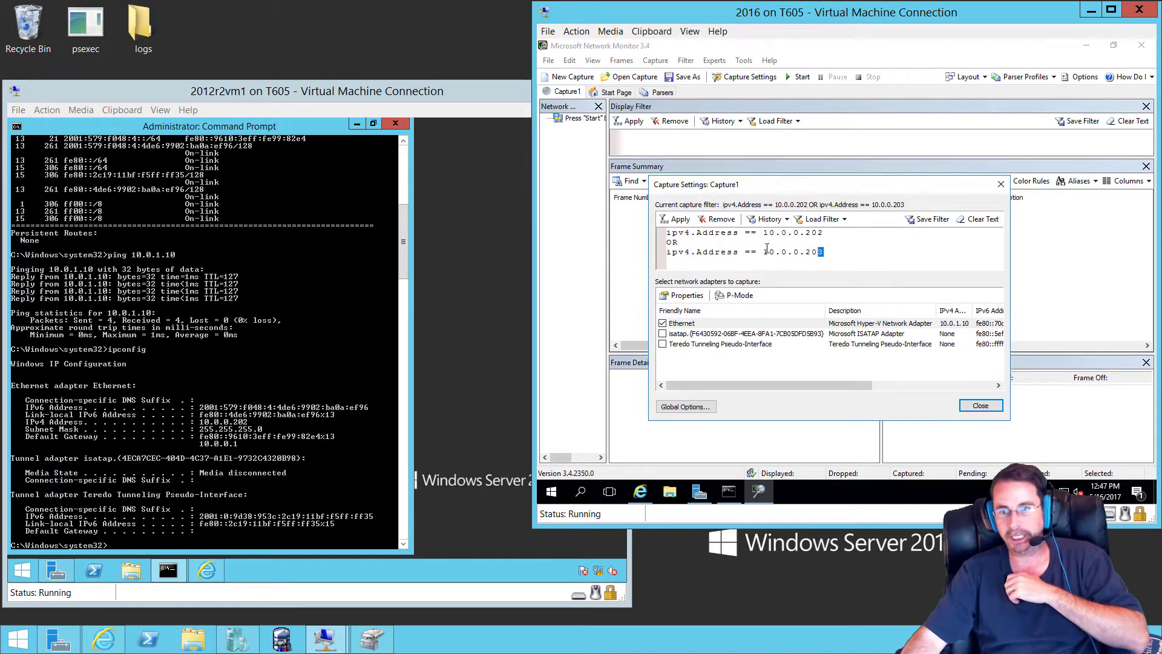
pyautogui.moveTo(766, 248); pyautogui.dragTo(660, 246)
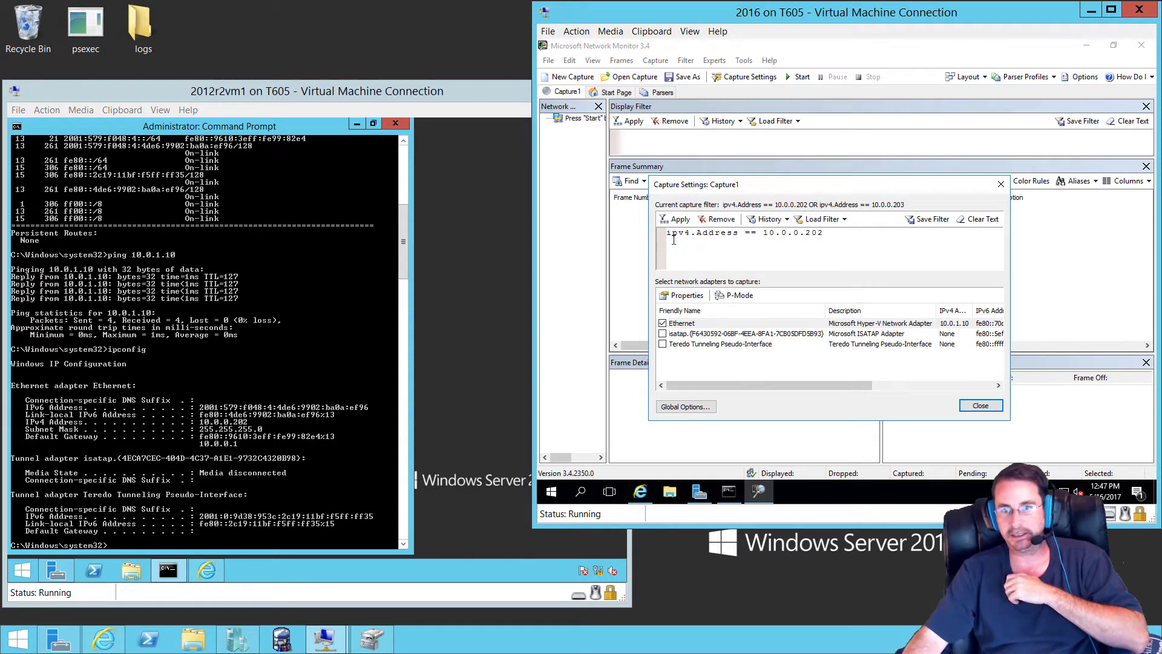
# Step: Start Capture1 with only the 10.0.0.202 capture filter applied and inspect its first two frames
pyautogui.click(677, 220)
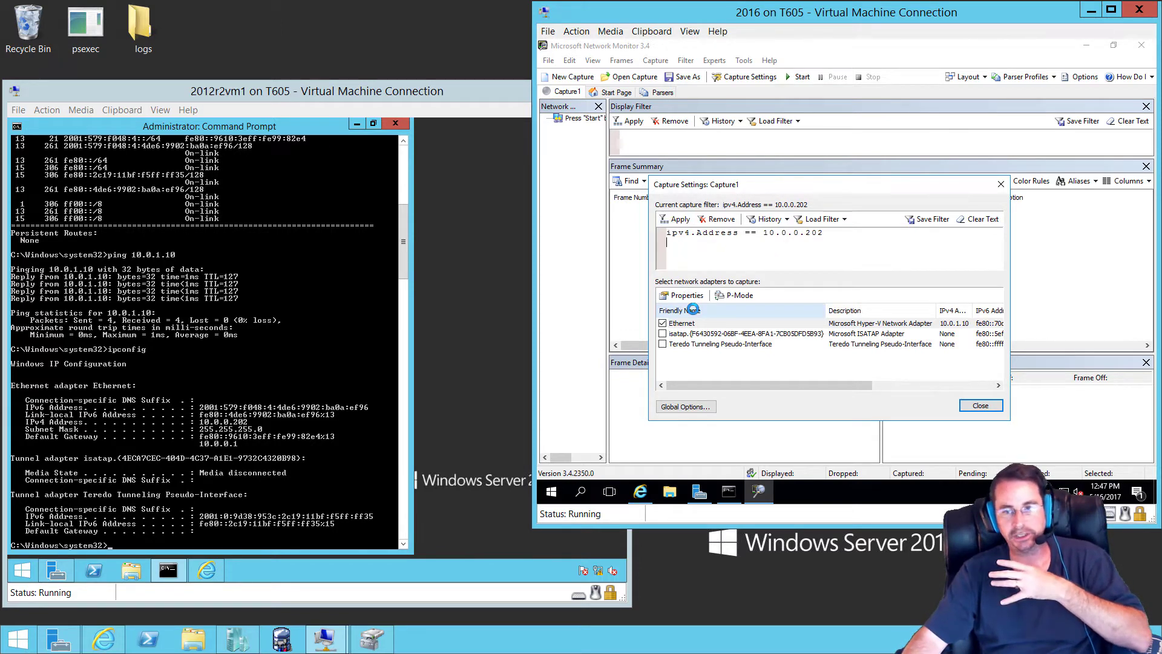
pyautogui.click(979, 407)
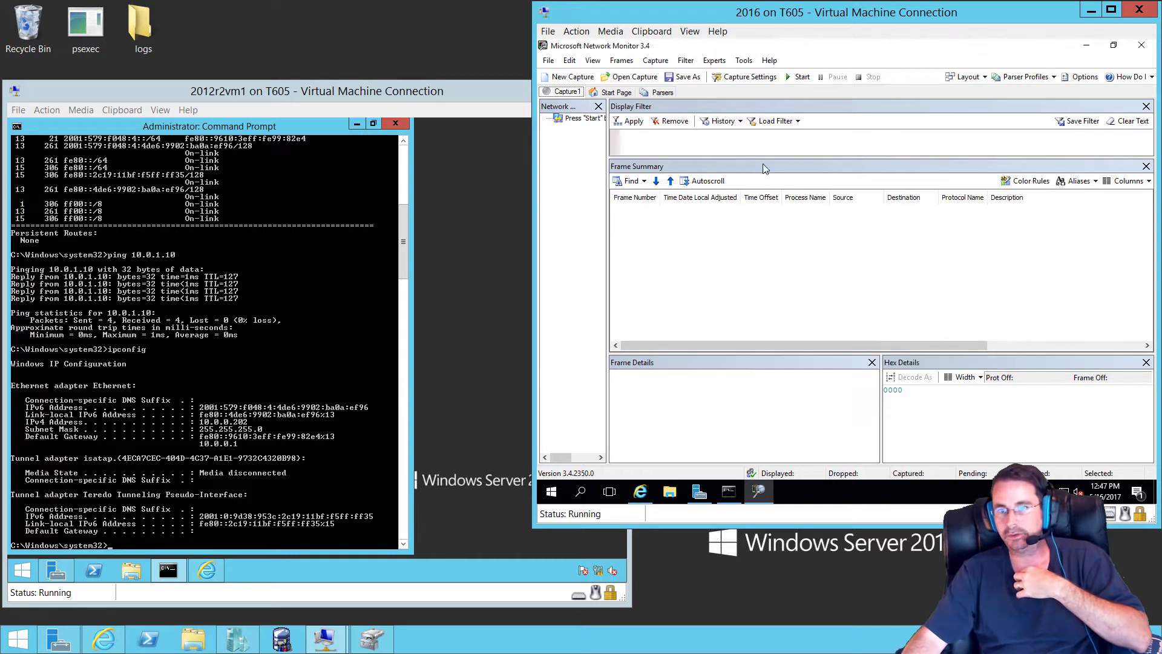
pyautogui.click(799, 77)
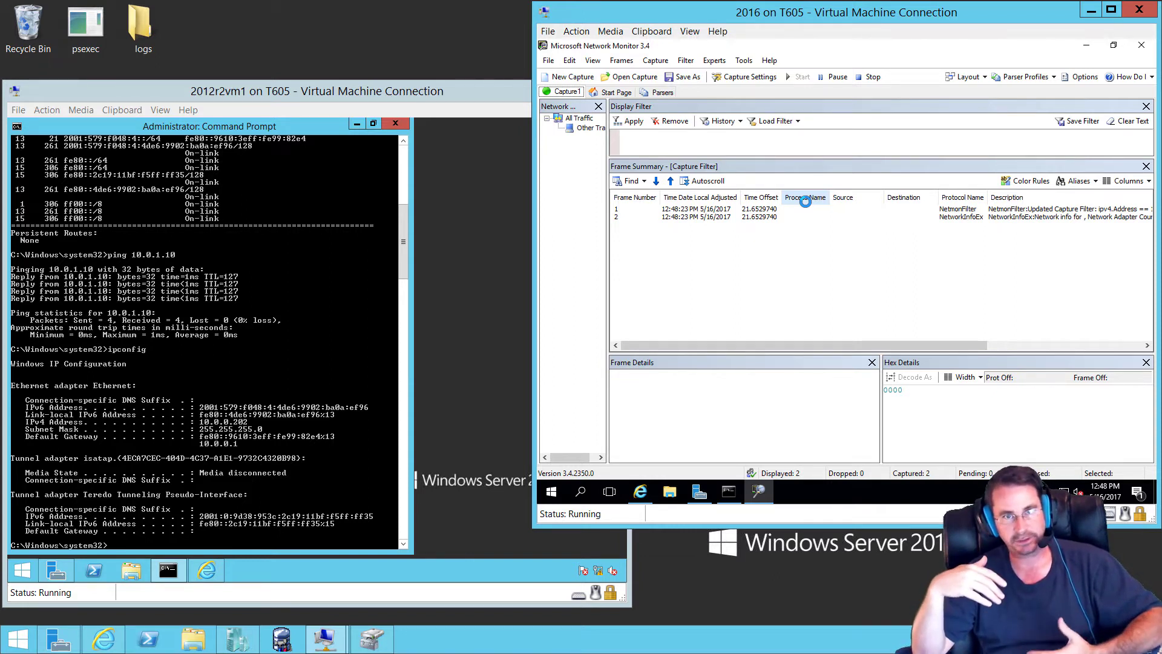
pyautogui.click(947, 211)
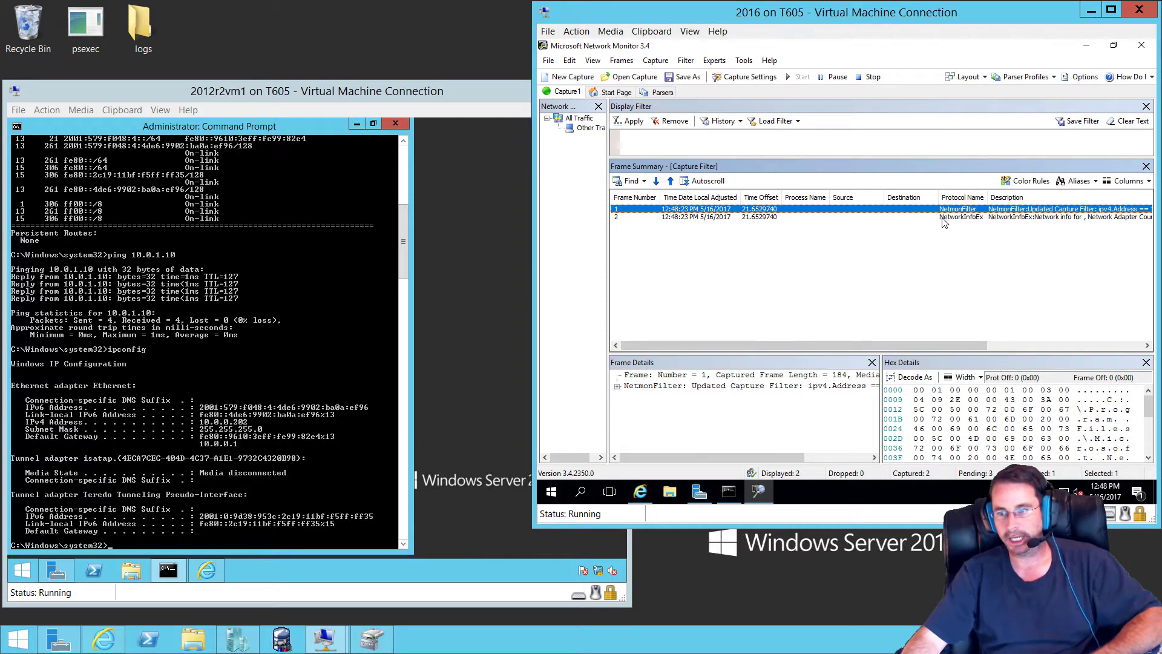
pyautogui.click(944, 218)
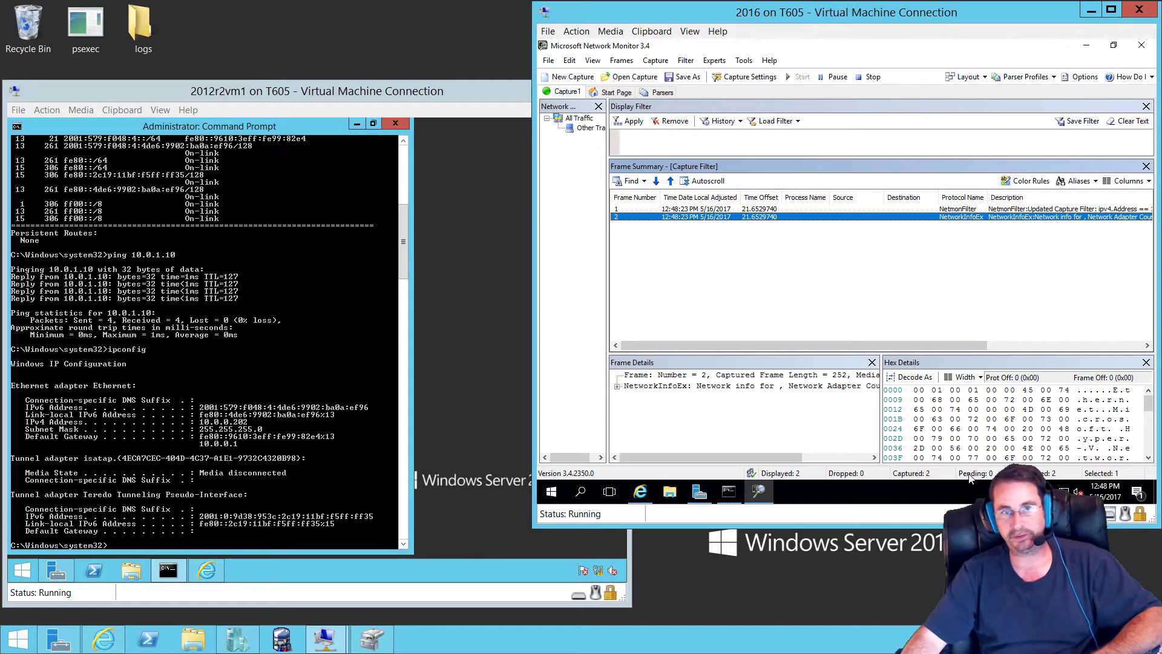
# Step: Generate unrelated web traffic by loading bing.com in a new Internet Explorer tab on the 2016 machine, and return to Network Monitor
pyautogui.click(643, 493)
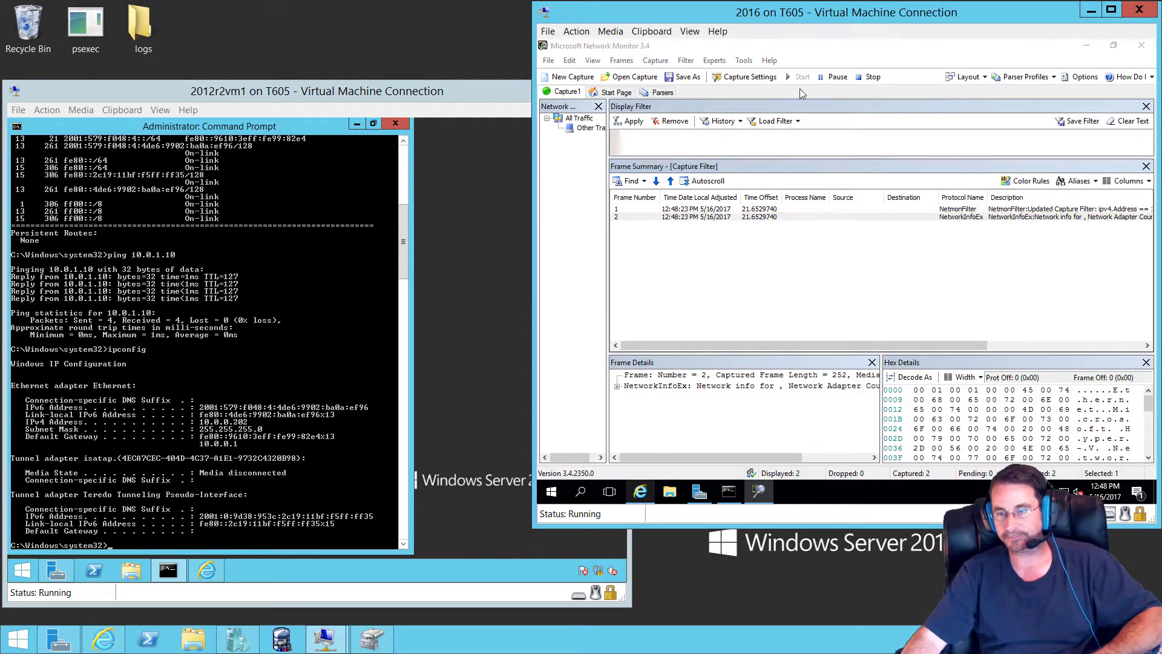
pyautogui.click(641, 493)
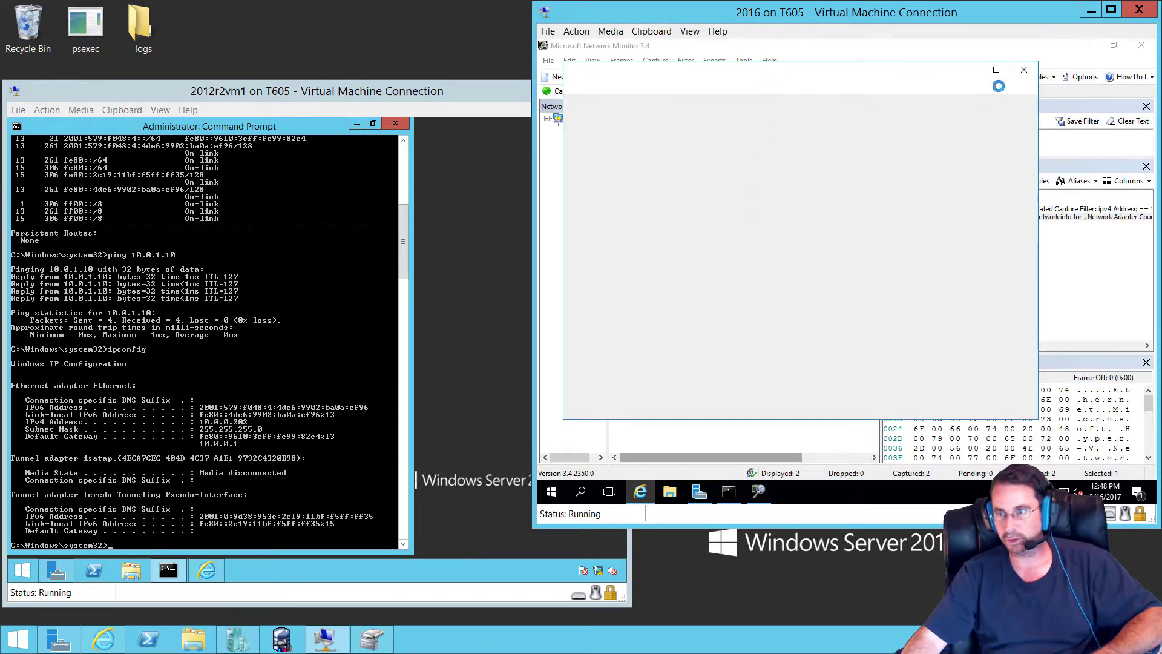
pyautogui.click(998, 69)
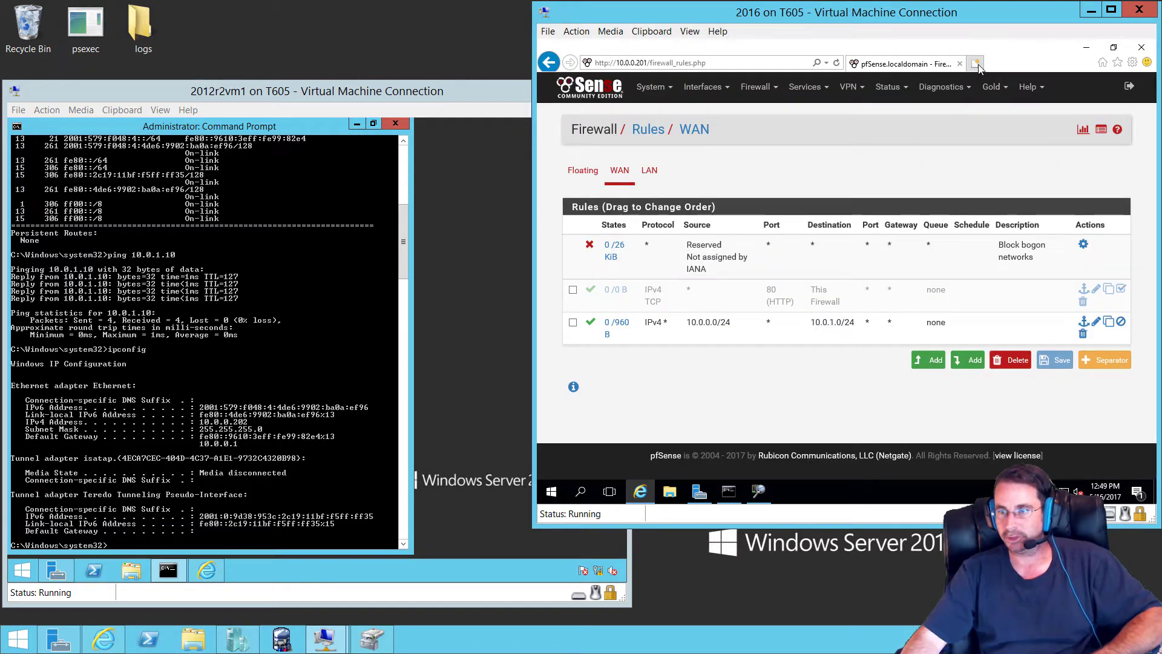
pyautogui.click(976, 63)
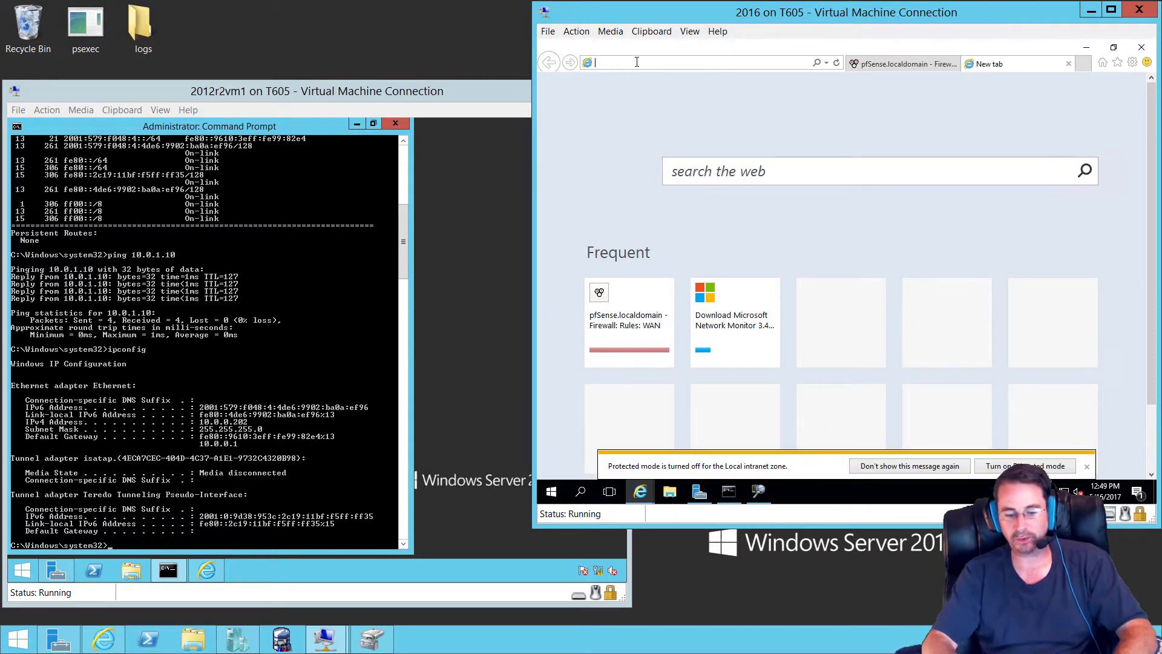
pyautogui.write('bing.com/')
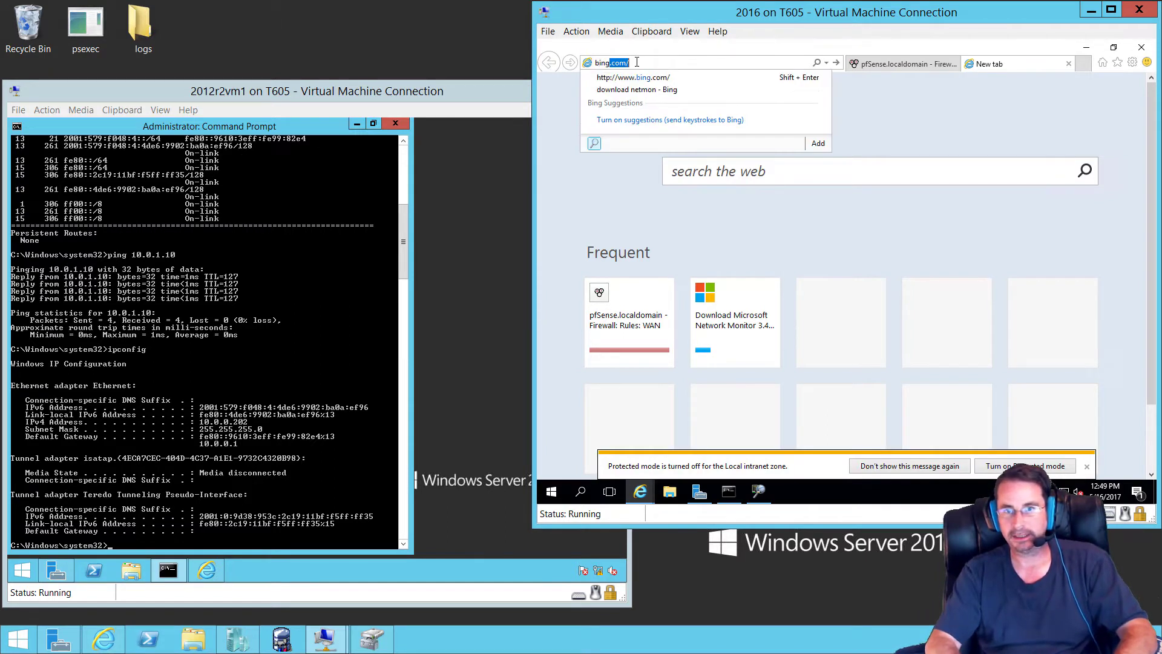
pyautogui.press('Return')
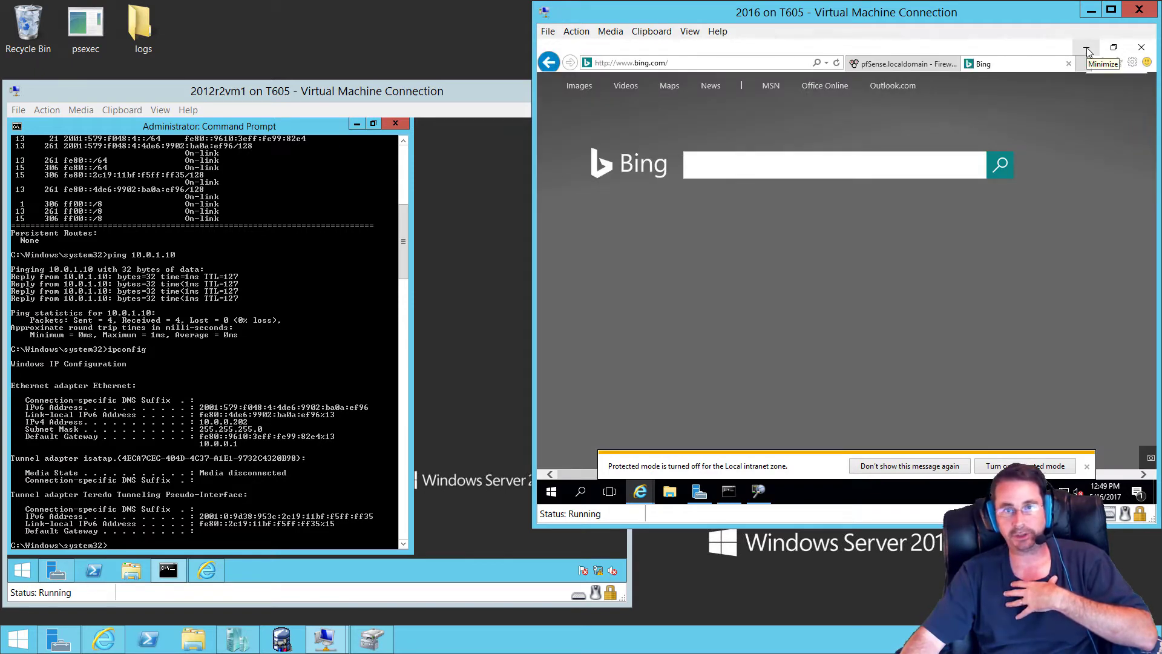
pyautogui.click(1087, 52)
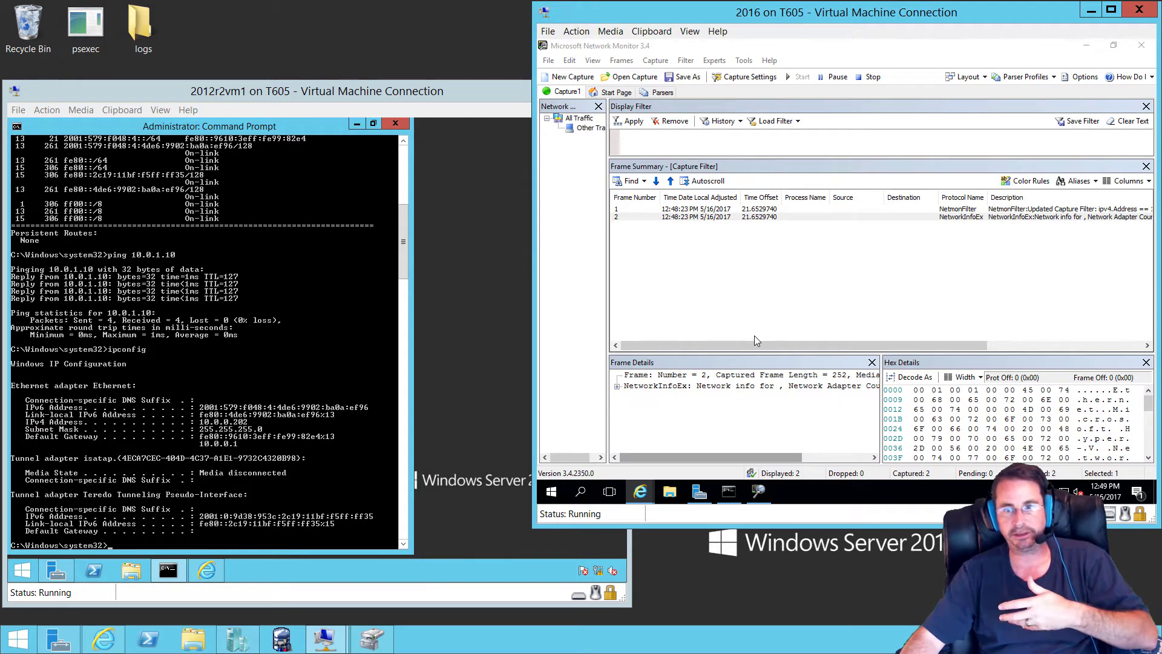
pyautogui.click(760, 293)
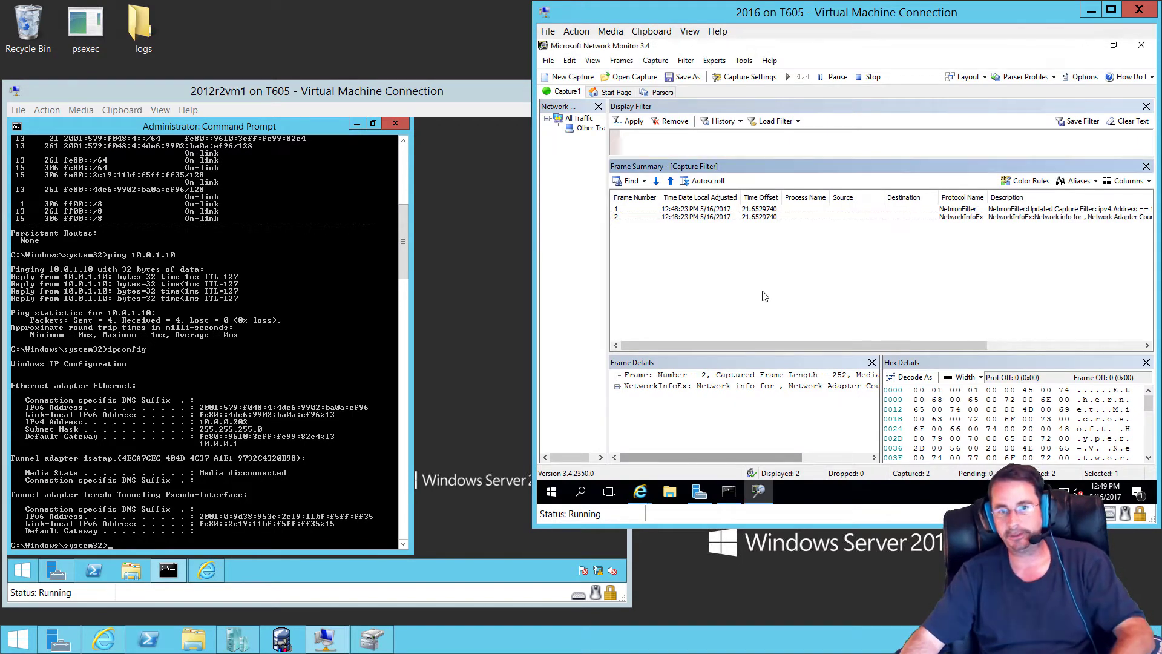
# Step: Ping 10.0.1.10 from the command prompt on 2012r2vm1 to generate traffic matching the capture filter
pyautogui.click(194, 292)
pyautogui.write('pin')
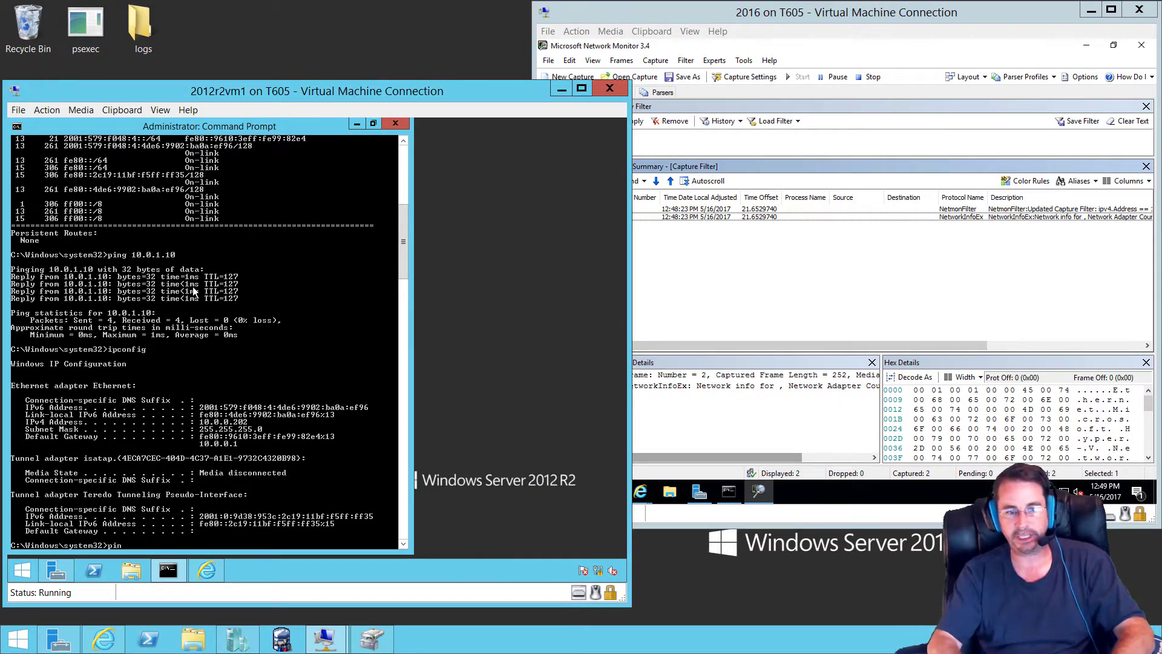
pyautogui.write('g 10')
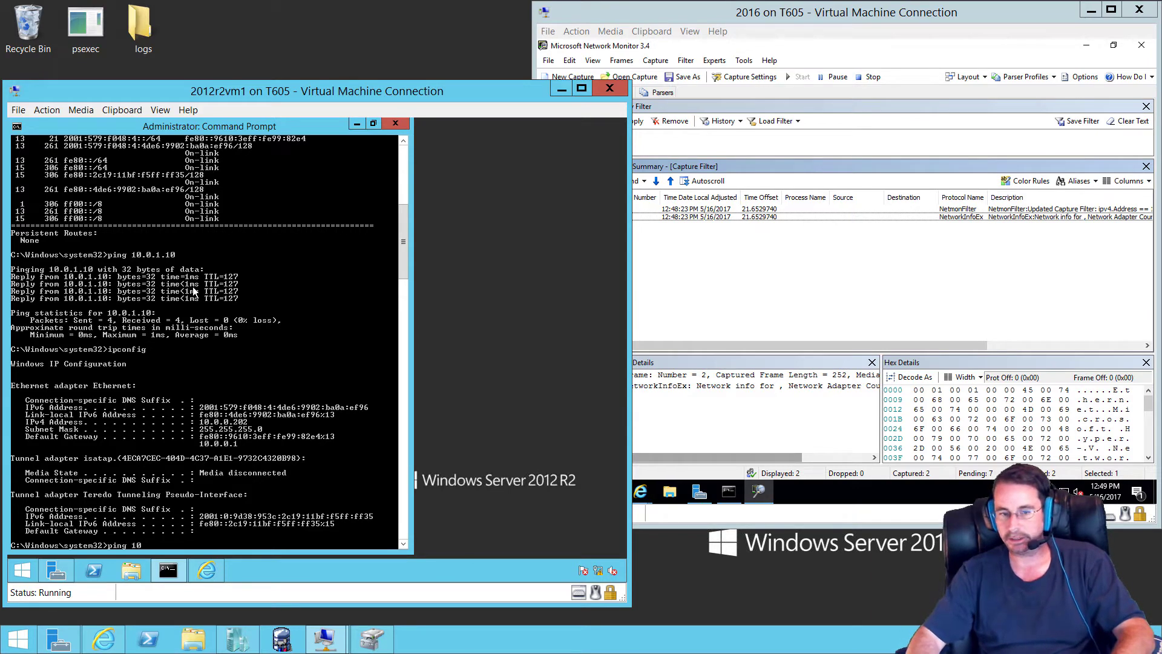
pyautogui.write('.0.1.10')
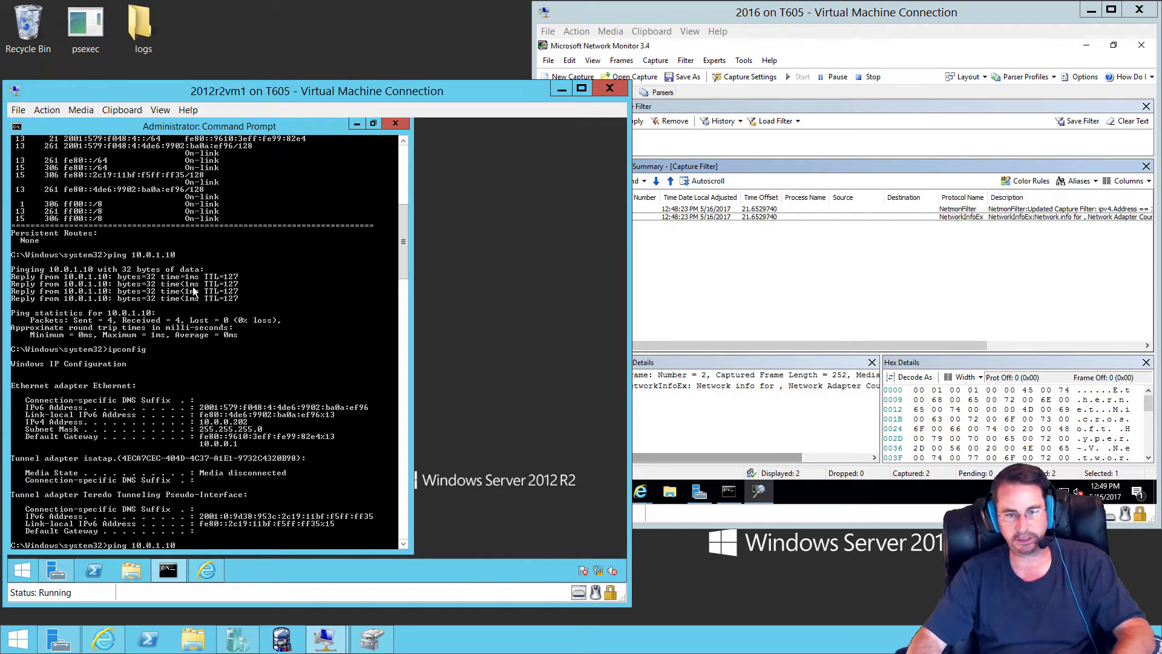
pyautogui.press('Return')
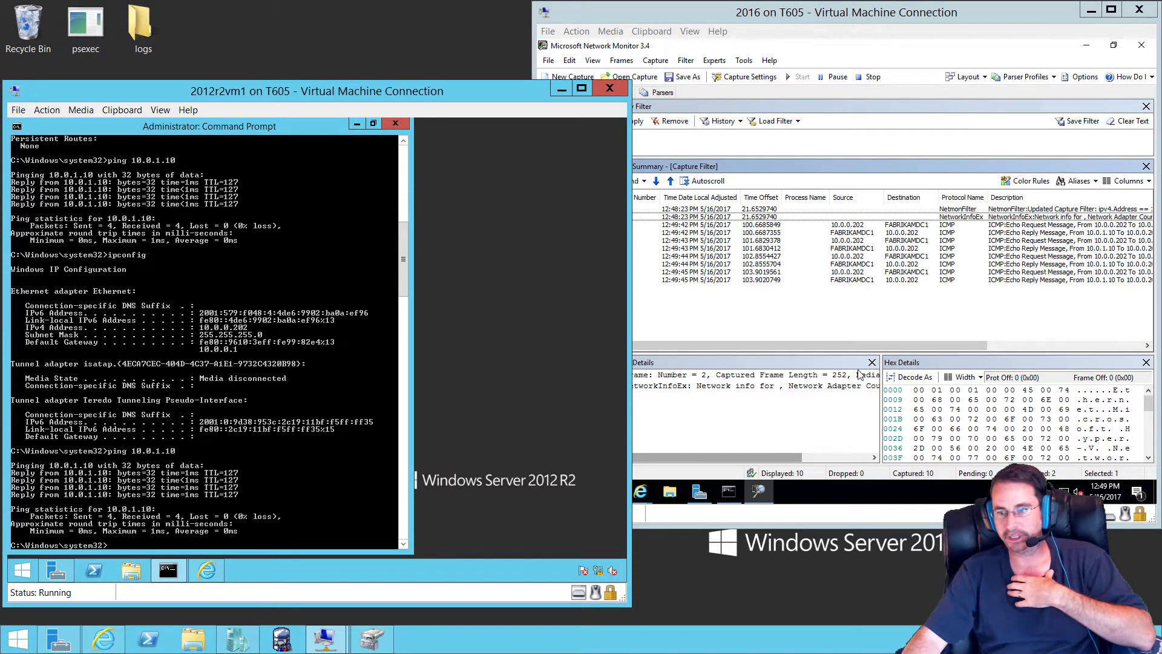
# Step: Display only frames whose source is FABRIKAMDC1 in the 2016 machine's capture, browse the echo replies, and remove the display filter
pyautogui.click(808, 281)
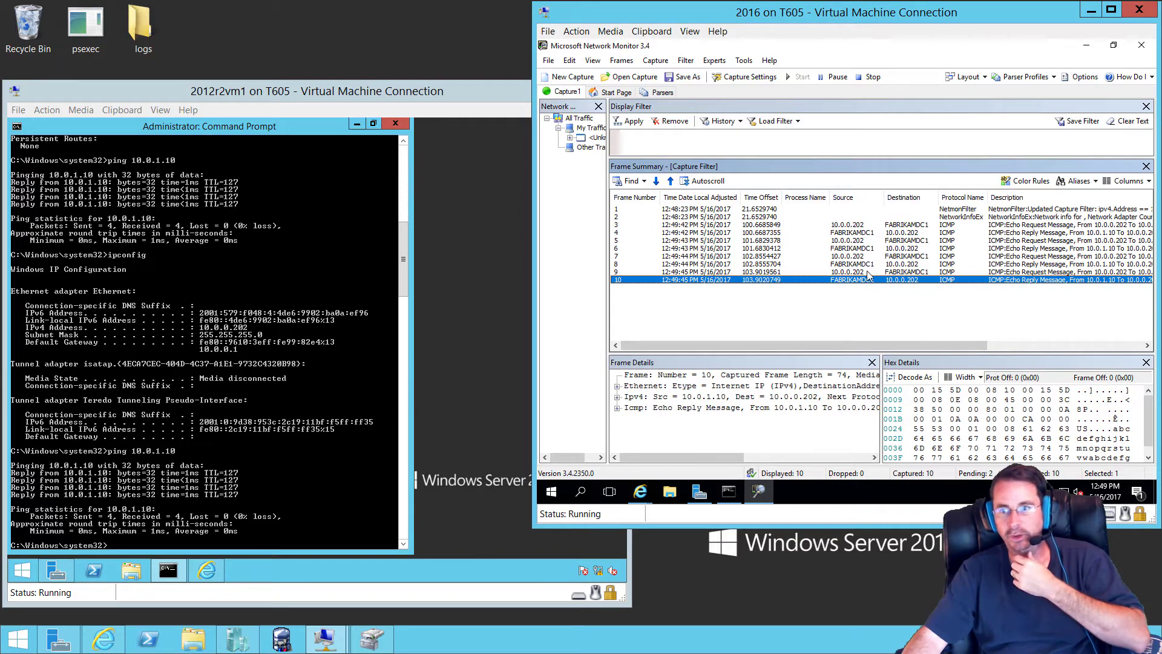
pyautogui.rightClick(849, 236)
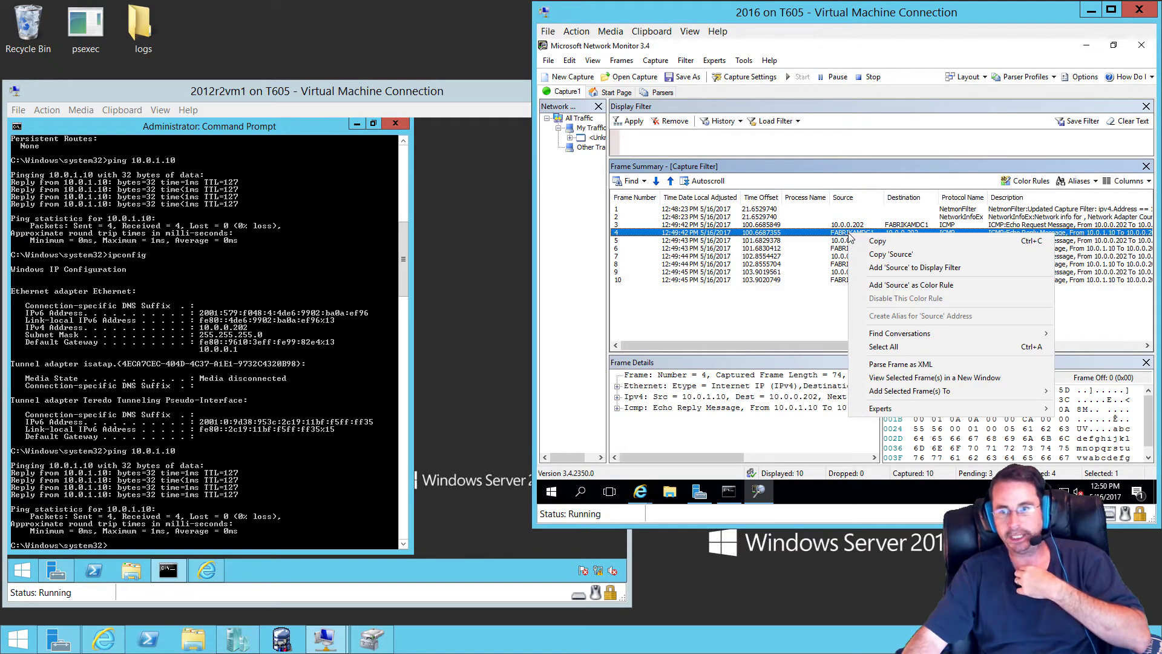
pyautogui.click(886, 270)
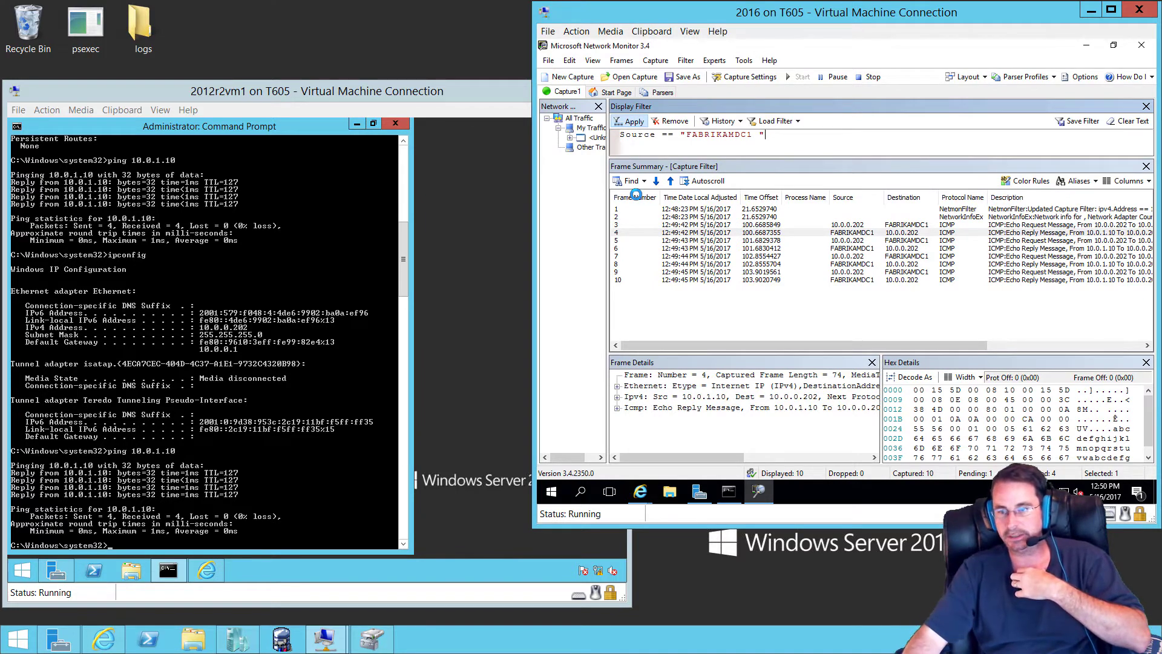
pyautogui.hotkey('ctrl', 'Return')
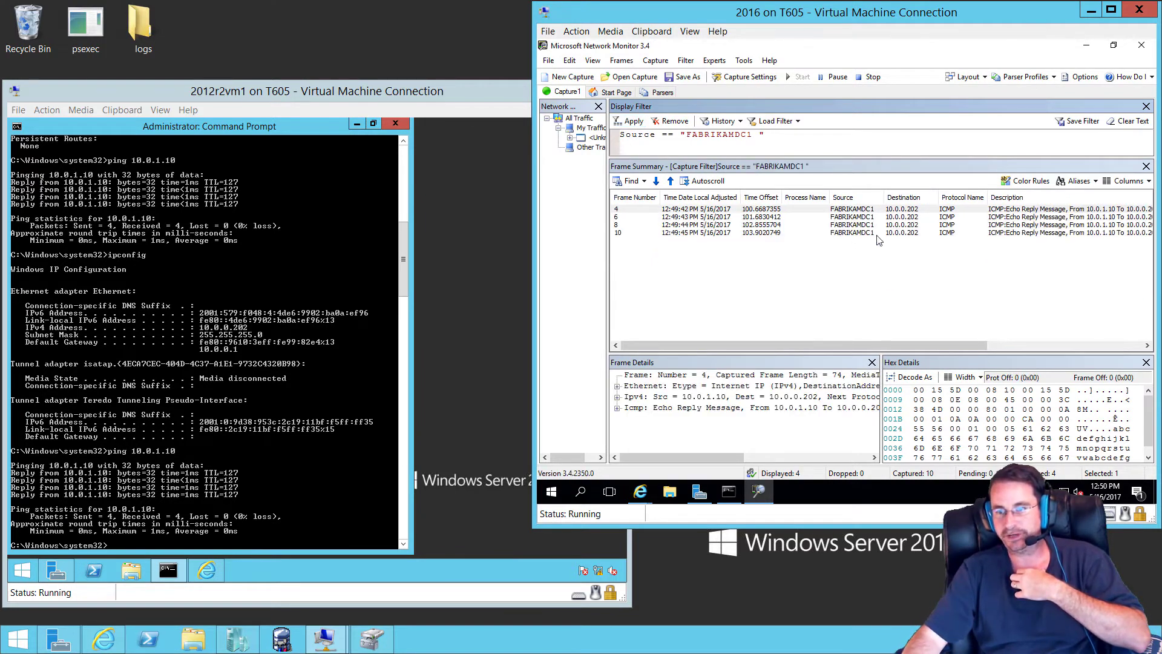
pyautogui.click(851, 243)
pyautogui.press('Down')
pyautogui.press('Down')
pyautogui.press('Down')
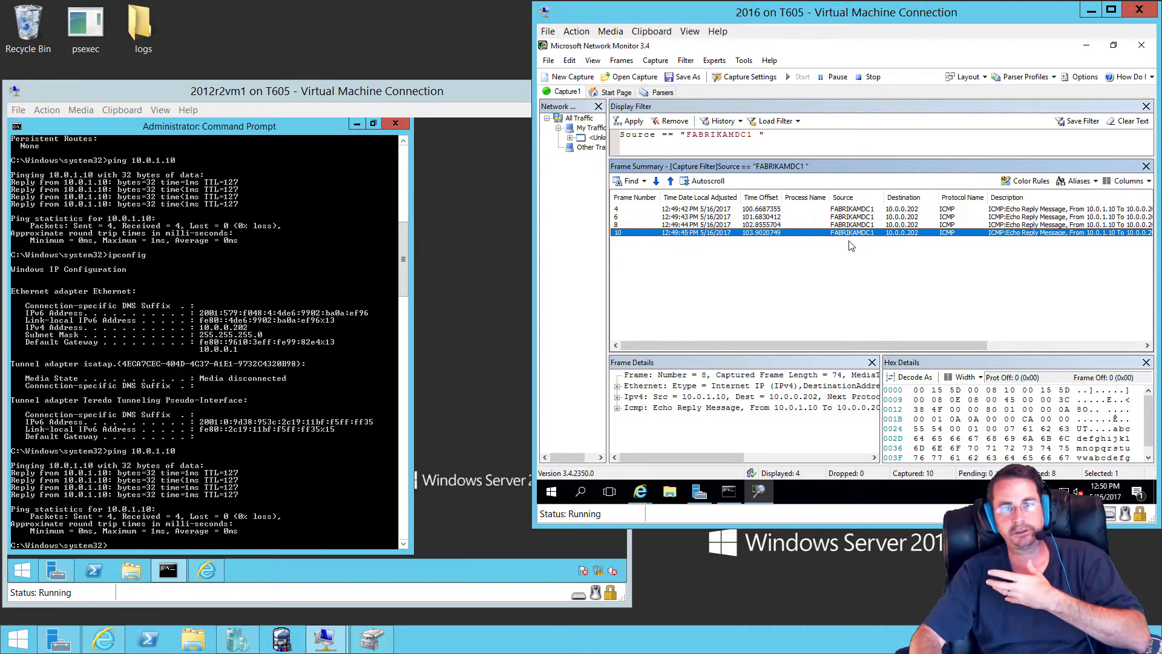
pyautogui.click(670, 121)
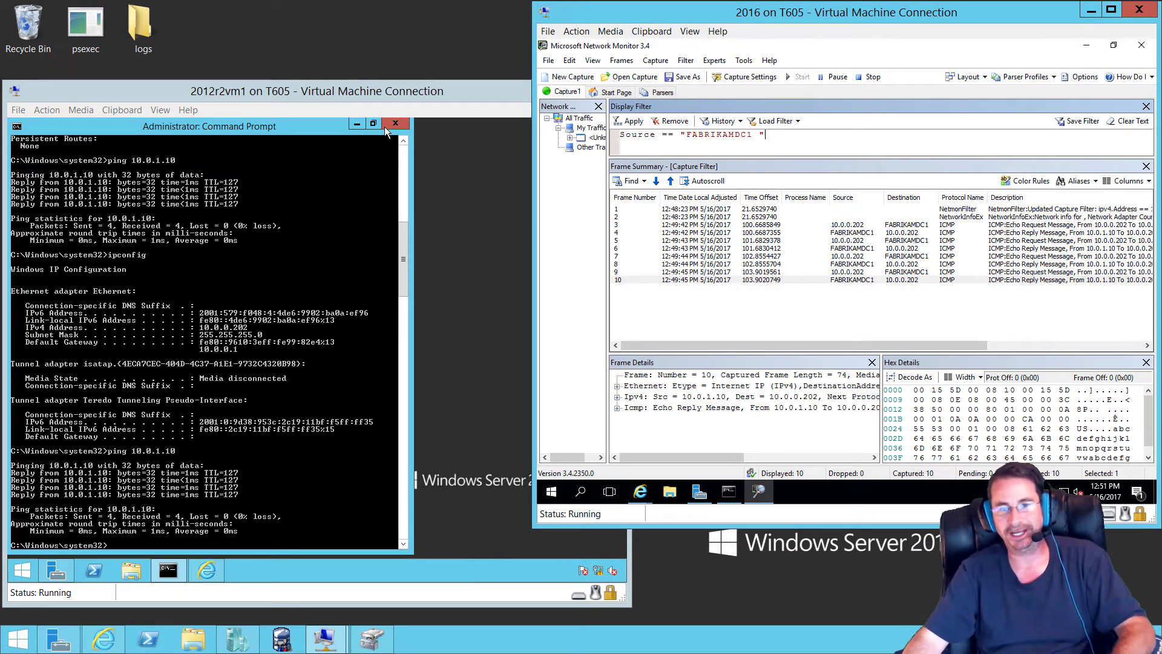
# Step: Launch Network Monitor as administrator on 2012r2vm1 and decline the Microsoft Update opt-in
pyautogui.click(359, 125)
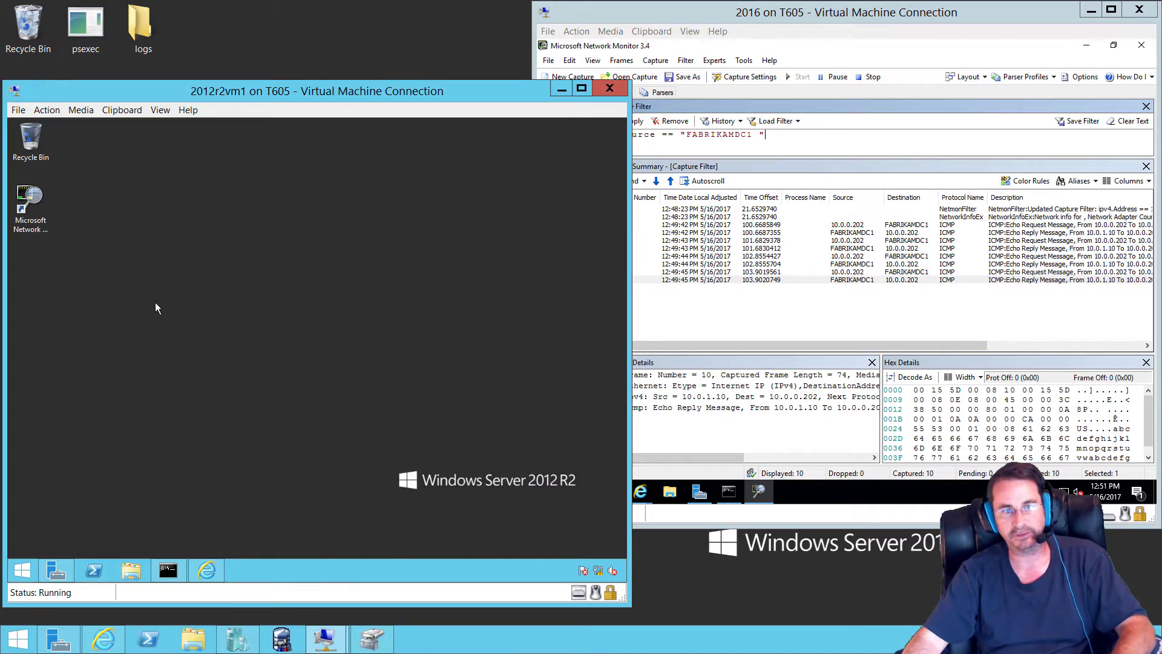
pyautogui.rightClick(33, 196)
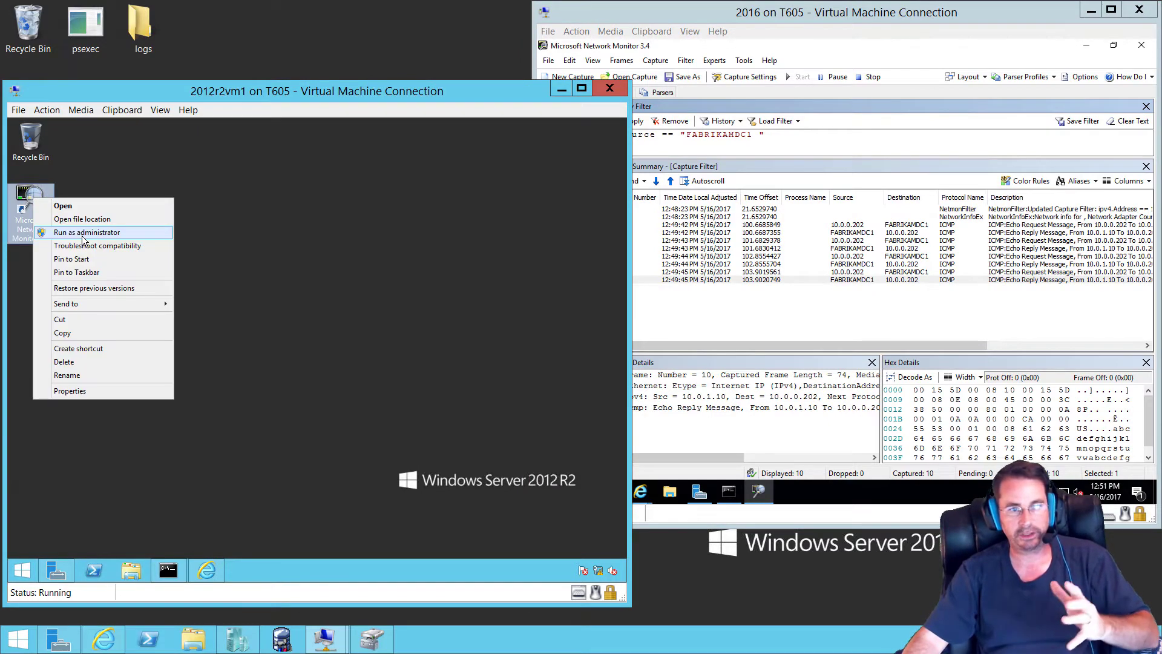
pyautogui.click(83, 235)
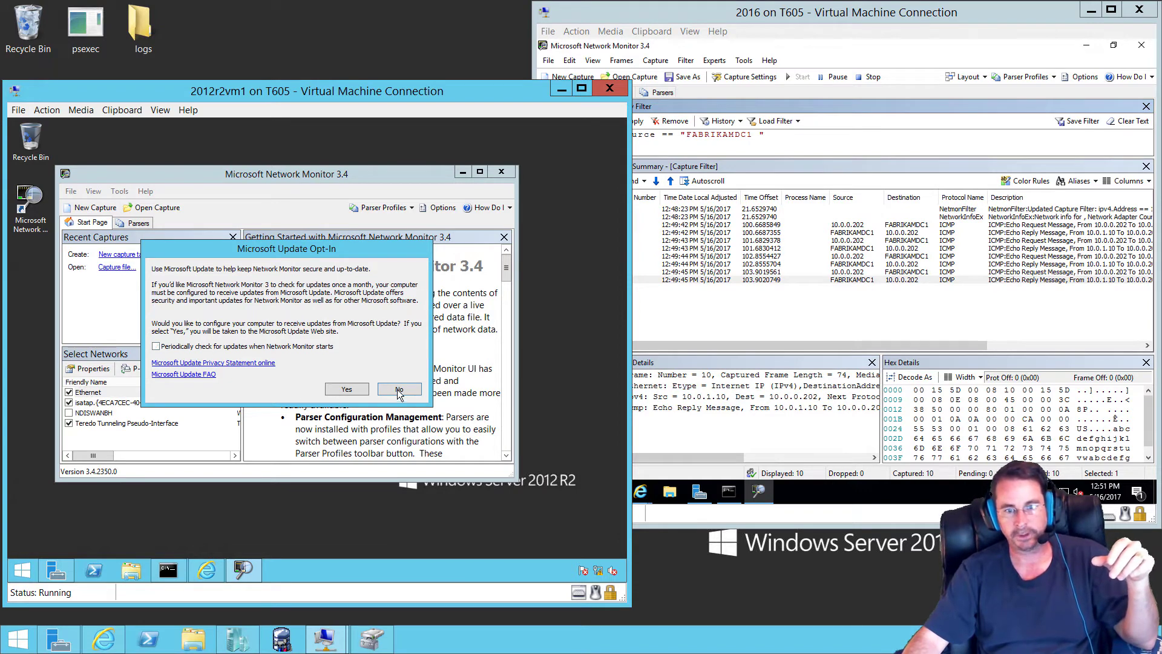
pyautogui.click(398, 388)
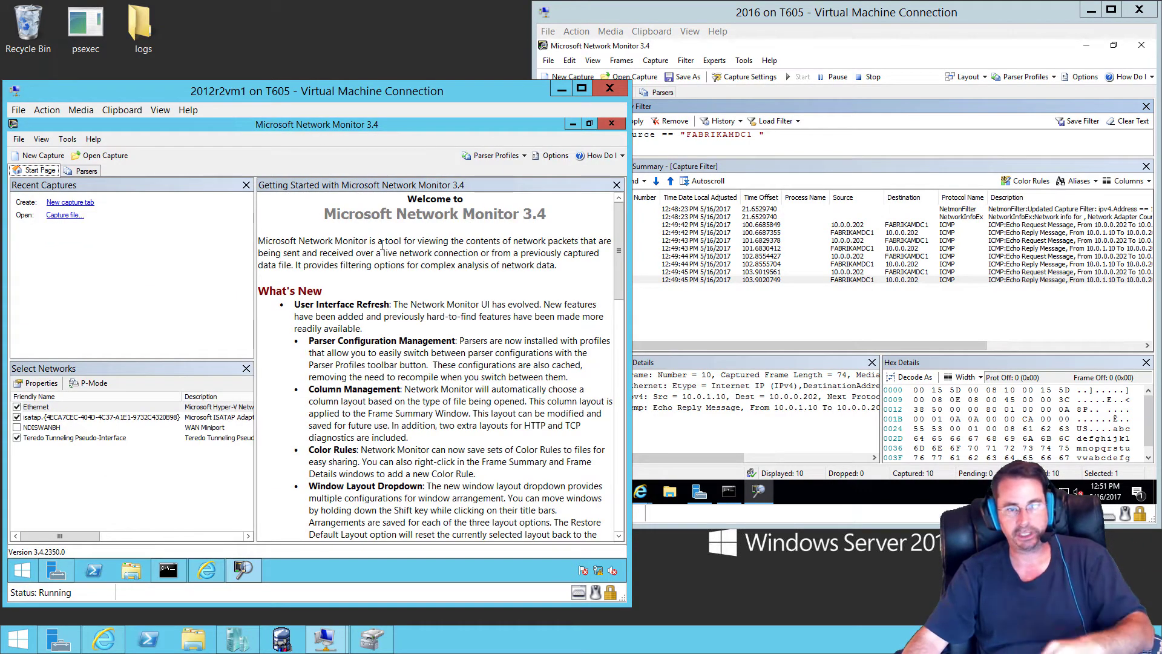
# Step: Create a new capture and enter the capture filter ipv4.Address == 10.0.1.10, checking the address in Server Manager on the 2016 machine
pyautogui.click(42, 156)
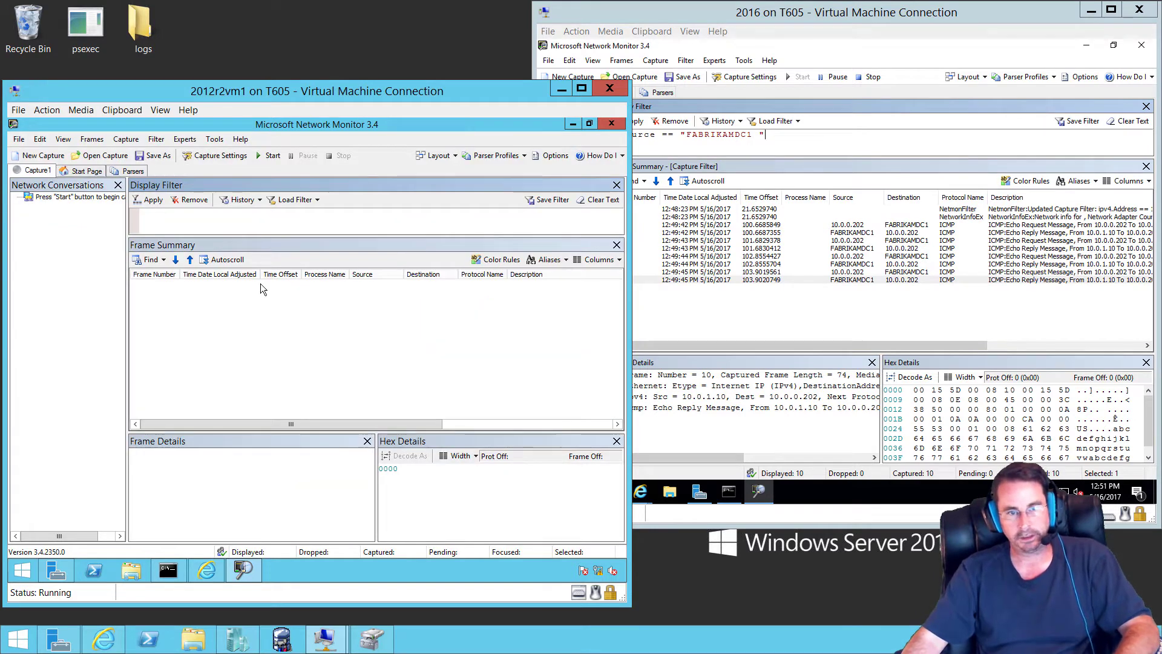
pyautogui.click(200, 159)
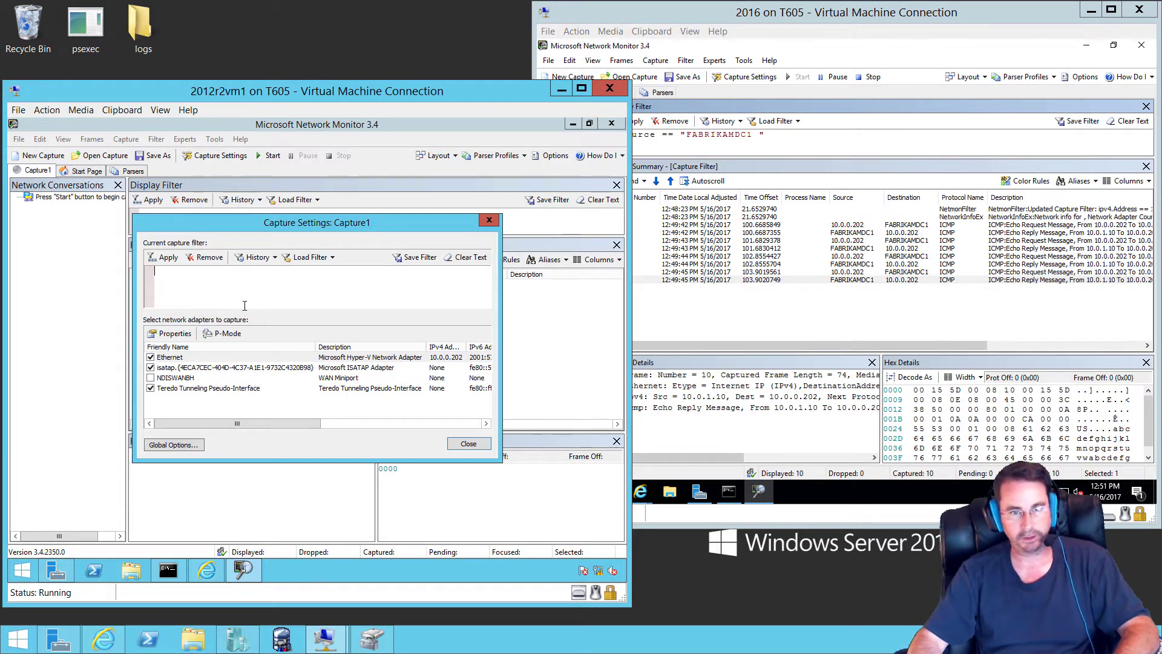
pyautogui.write('ipv4')
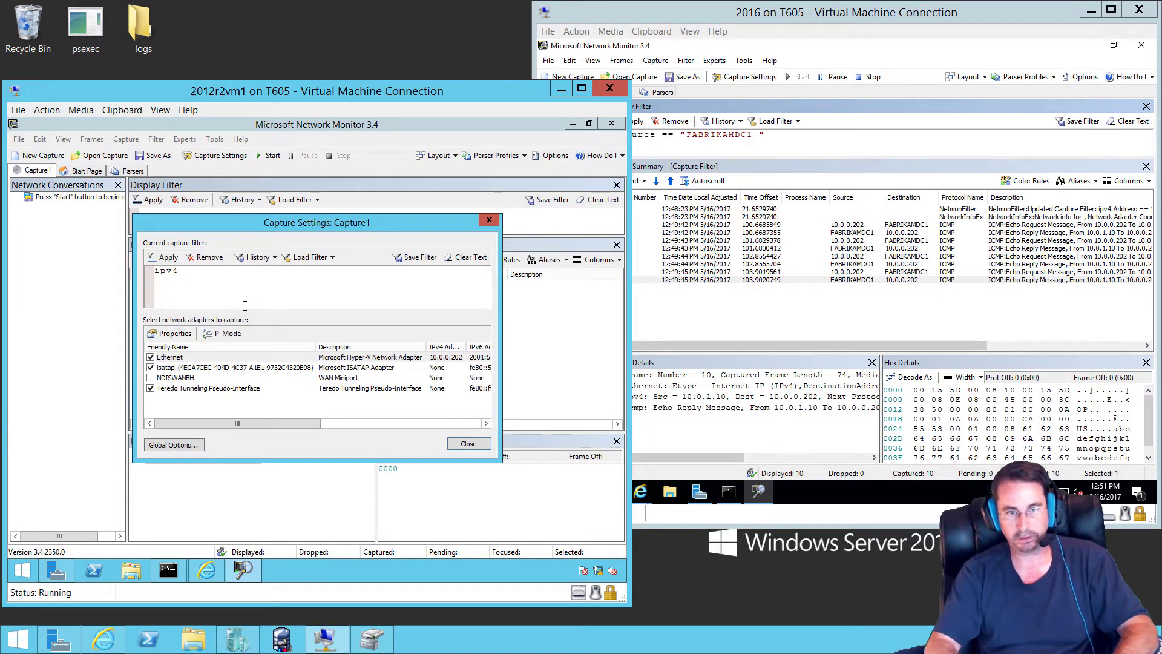
pyautogui.write('.Address')
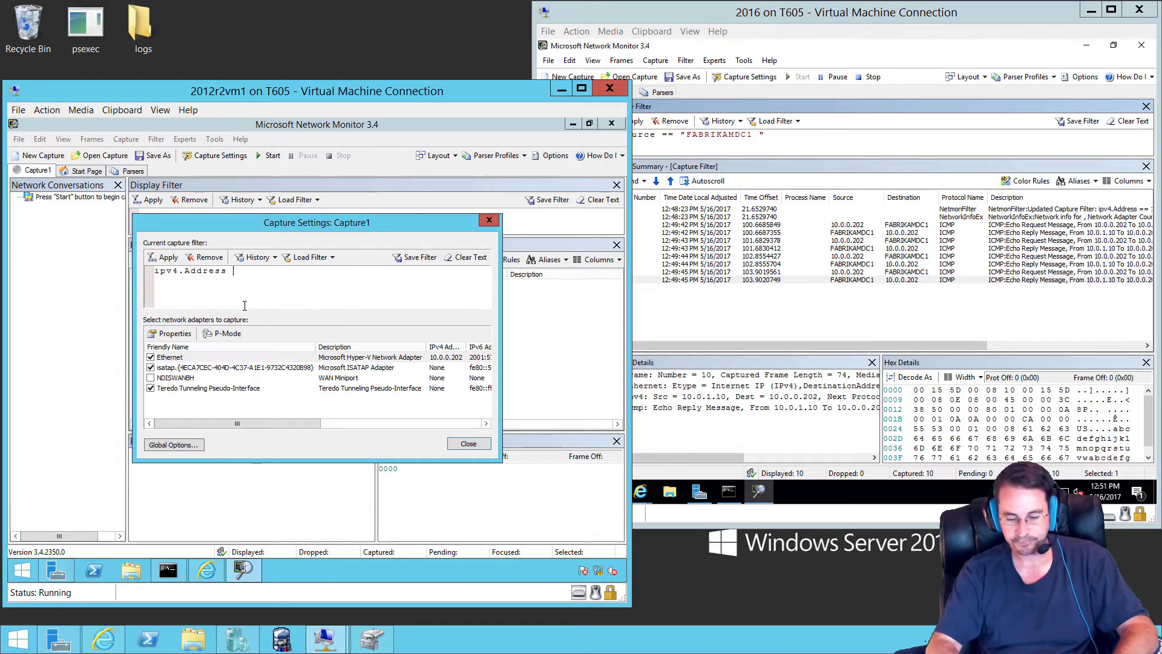
pyautogui.write(' == ')
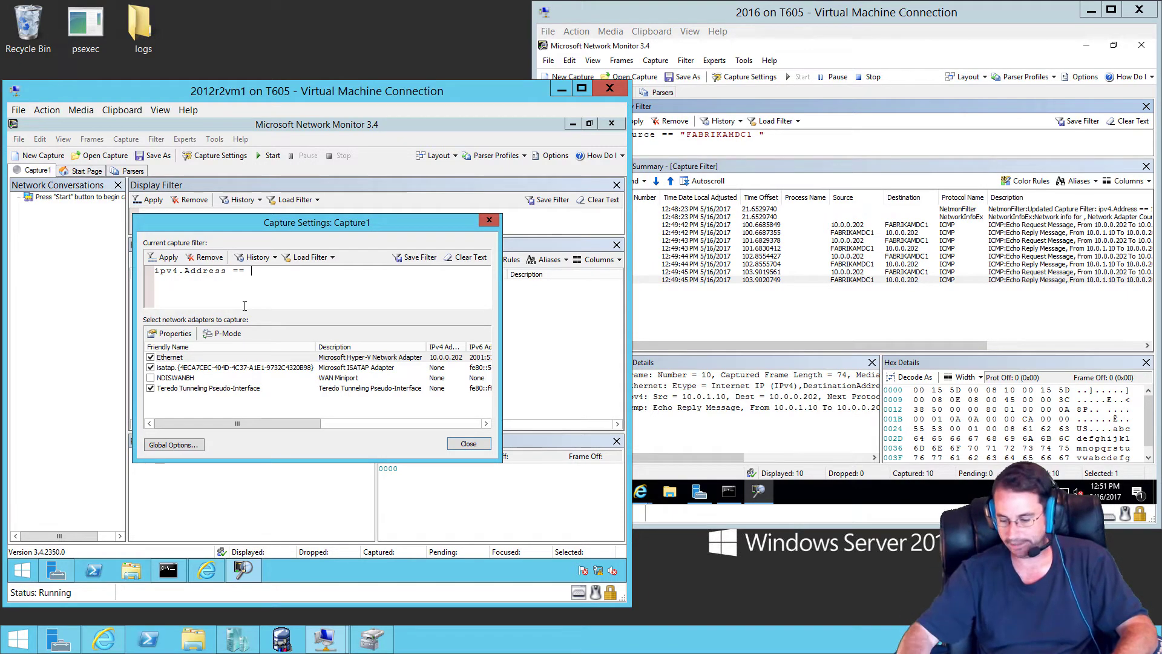
pyautogui.write('10.0.')
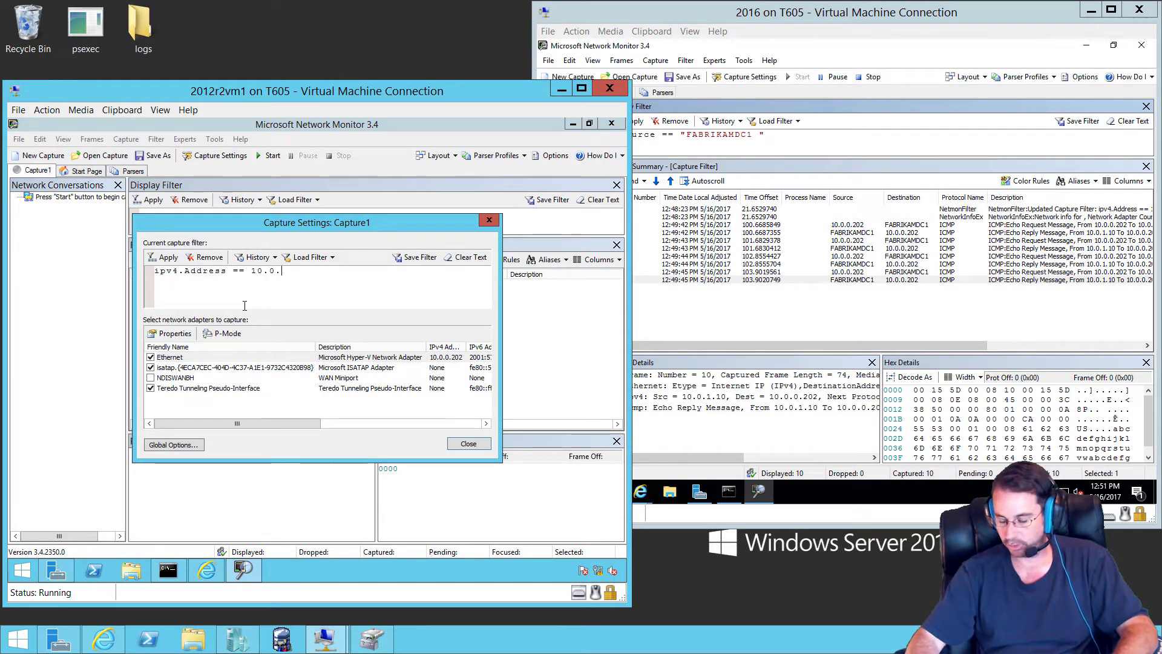
pyautogui.write('1.')
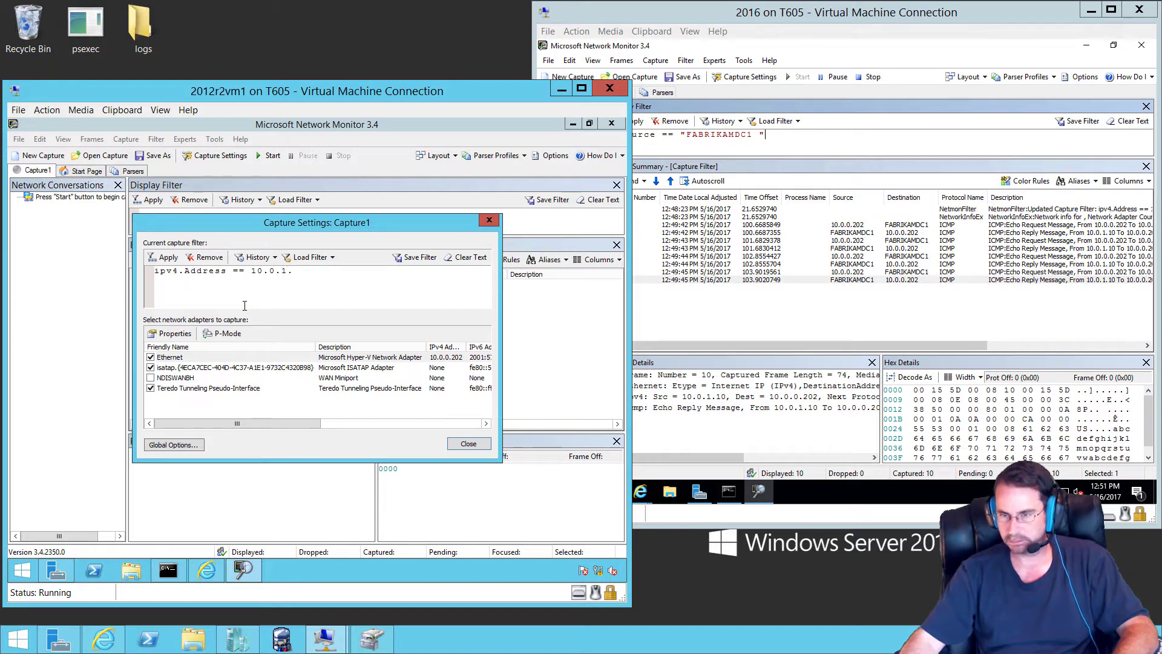
pyautogui.click(822, 546)
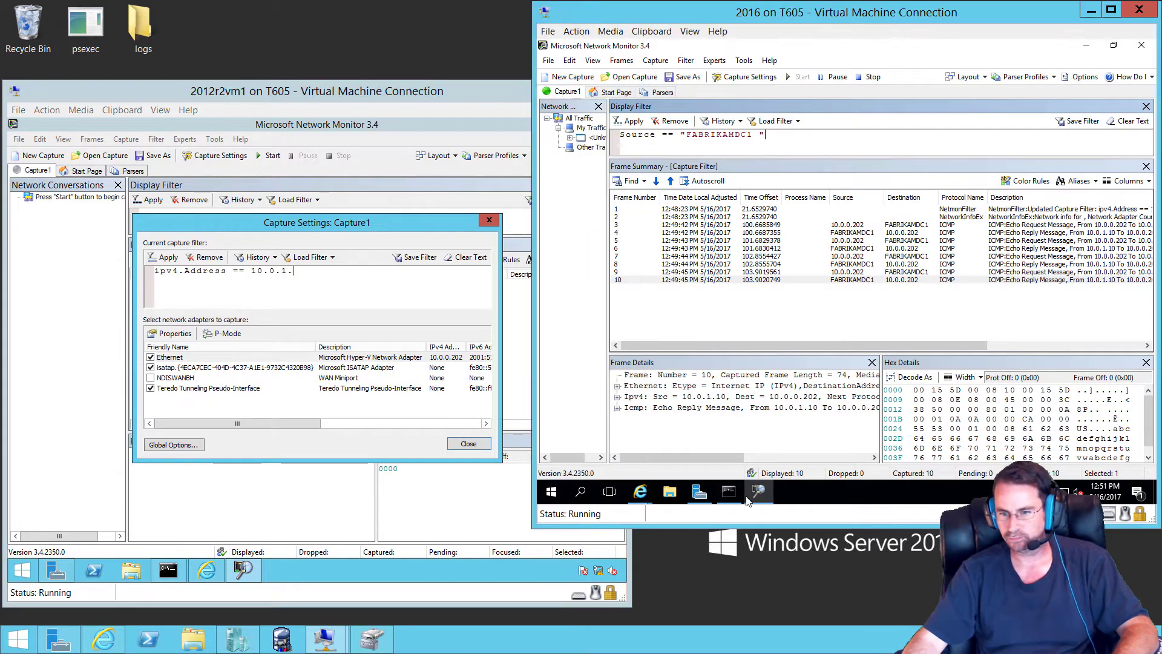
pyautogui.click(699, 492)
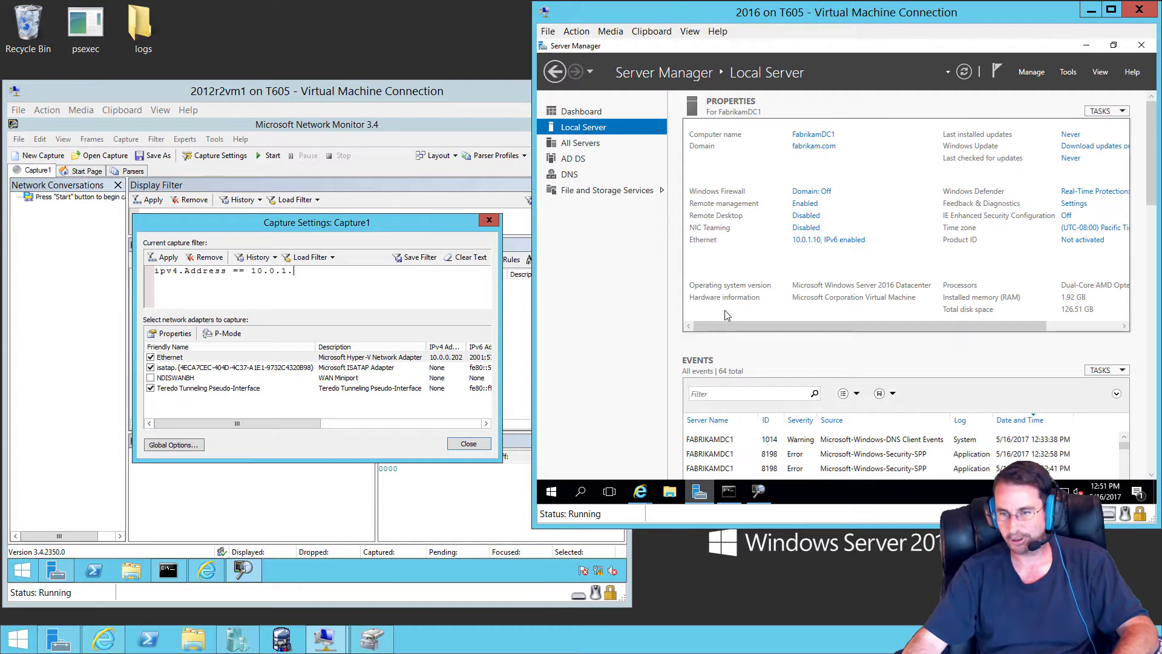
pyautogui.click(272, 234)
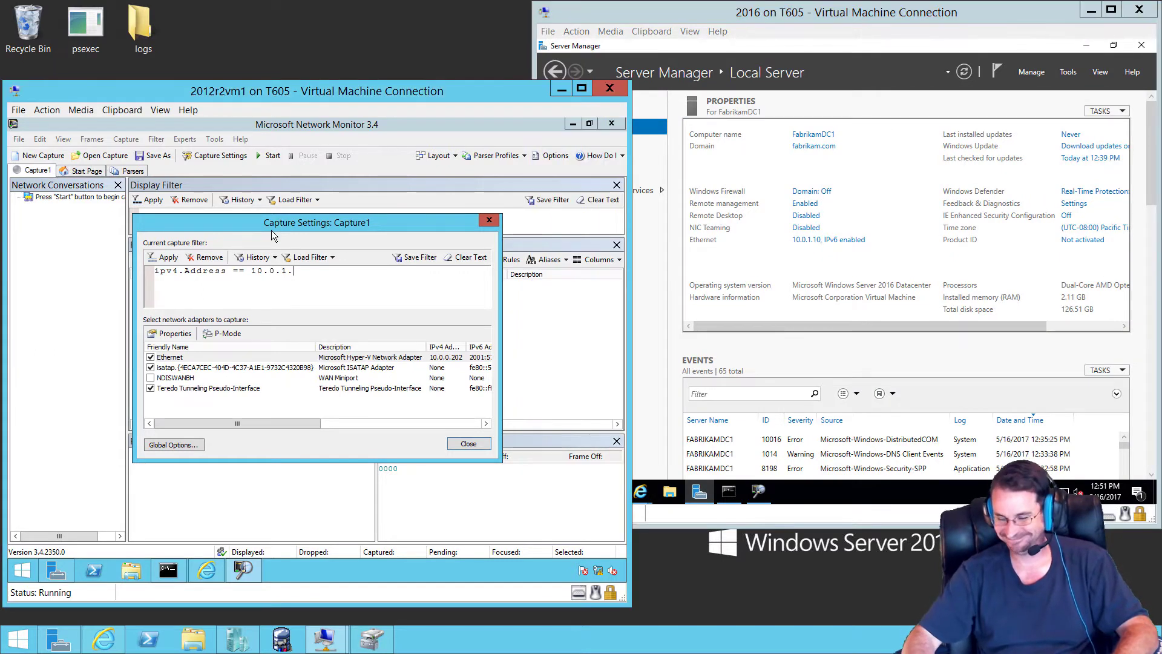
pyautogui.write('10')
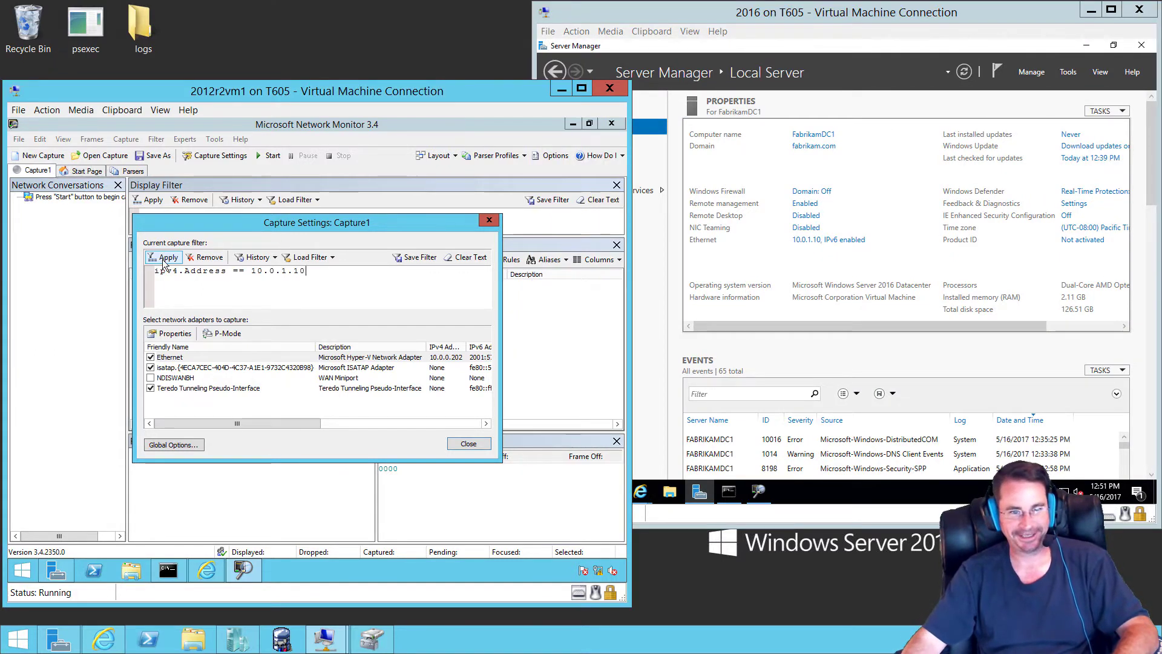
# Step: Limit the capture to the Ethernet adapter, apply the capture filter, and start Capture1 on 2012r2vm1
pyautogui.click(150, 388)
pyautogui.click(164, 258)
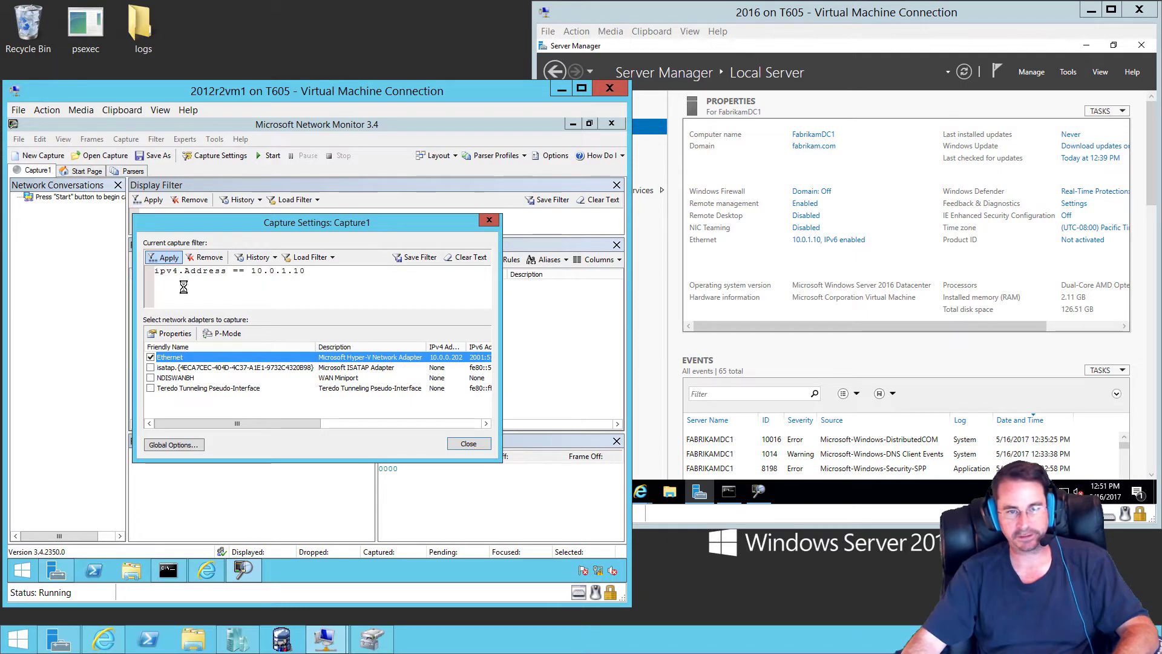
pyautogui.click(467, 443)
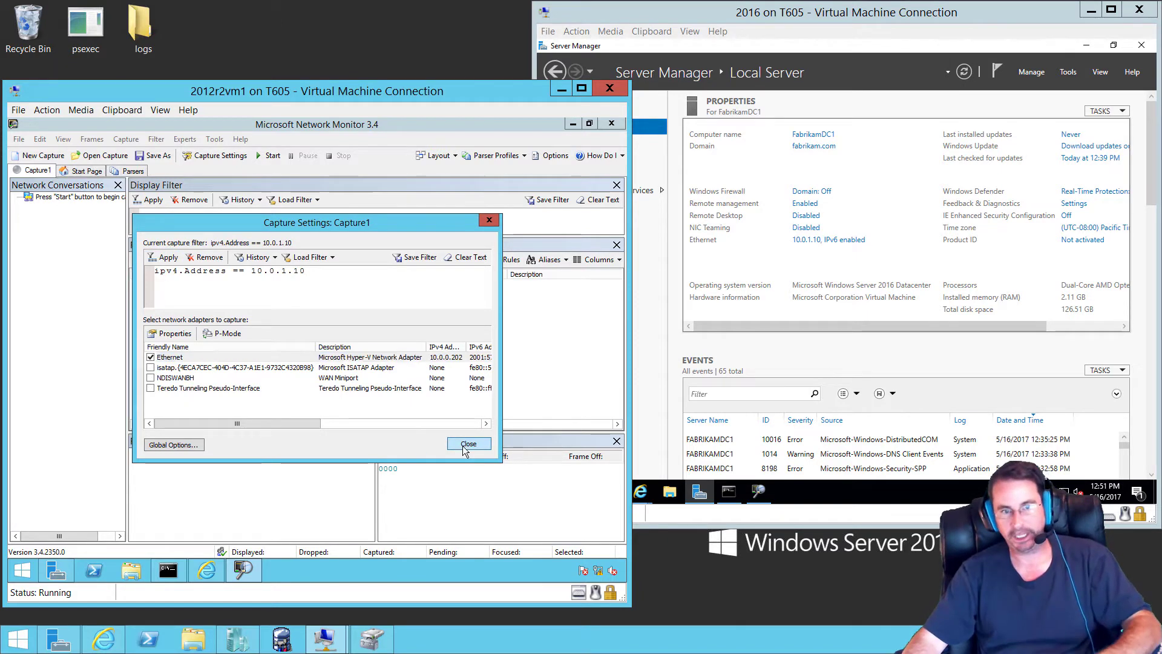
pyautogui.click(269, 155)
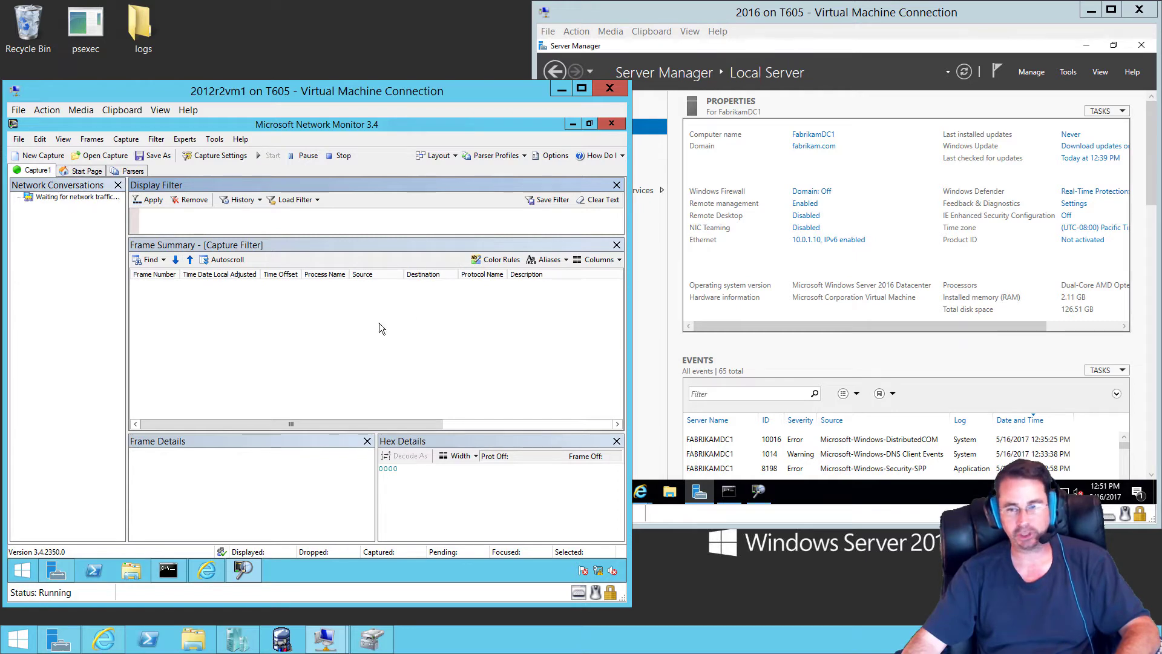
# Step: Bring up Network Monitor on the 2016 machine and start a continuous ping to 10.0.1.10 from 2012r2vm1's command prompt
pyautogui.click(831, 18)
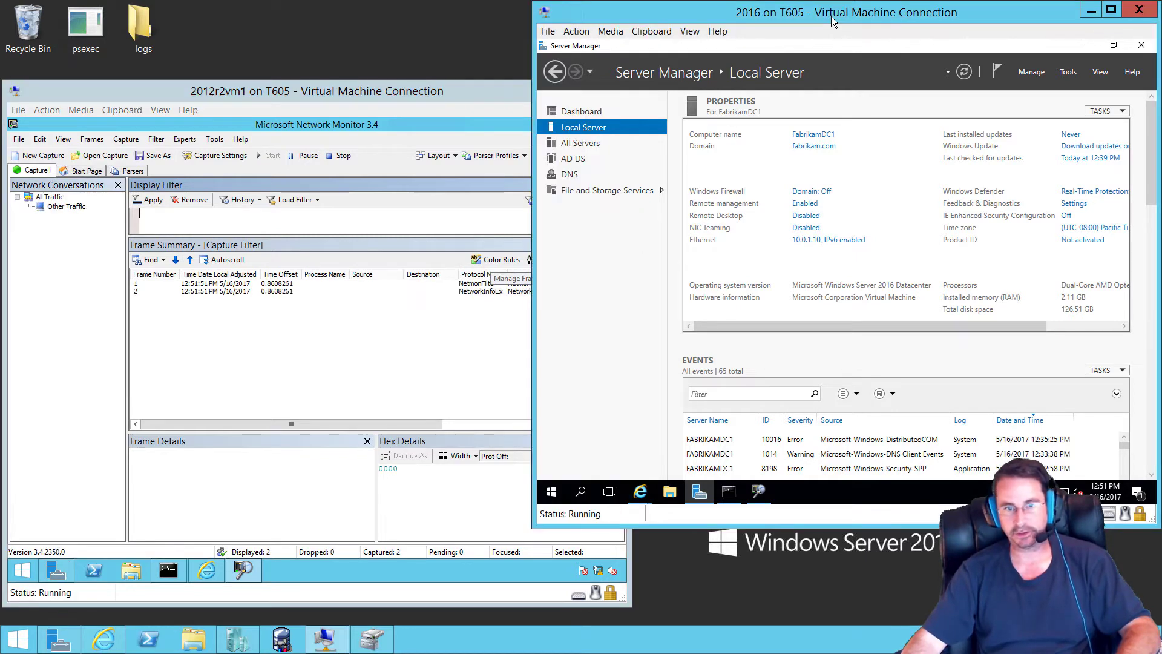
pyautogui.click(759, 491)
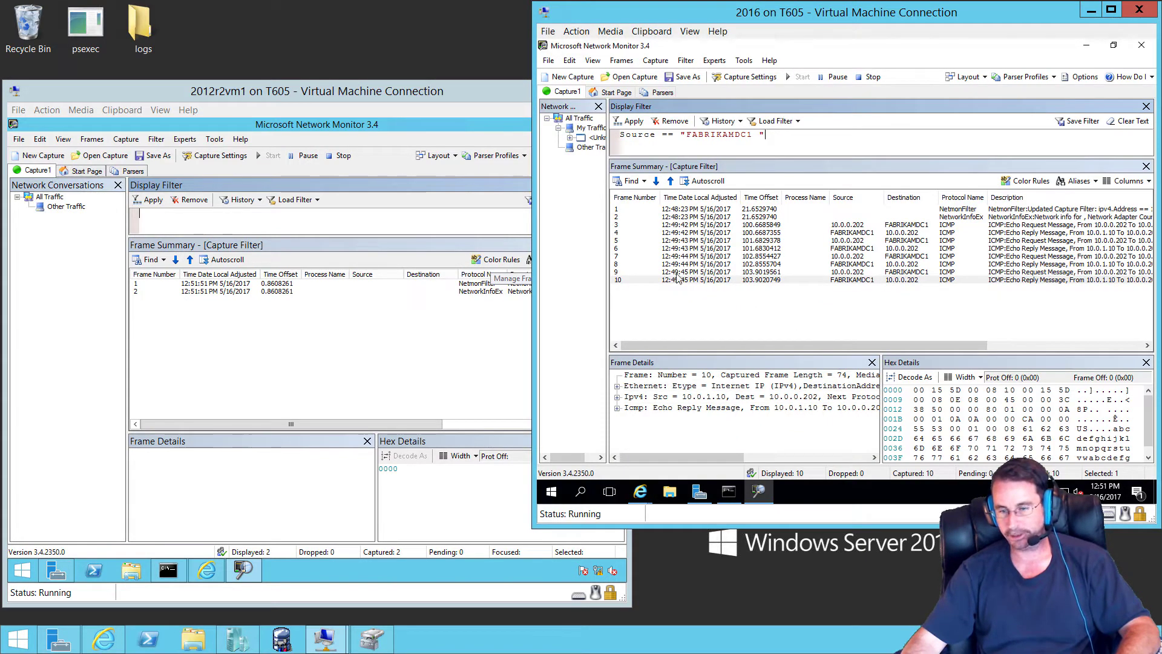
pyautogui.click(168, 570)
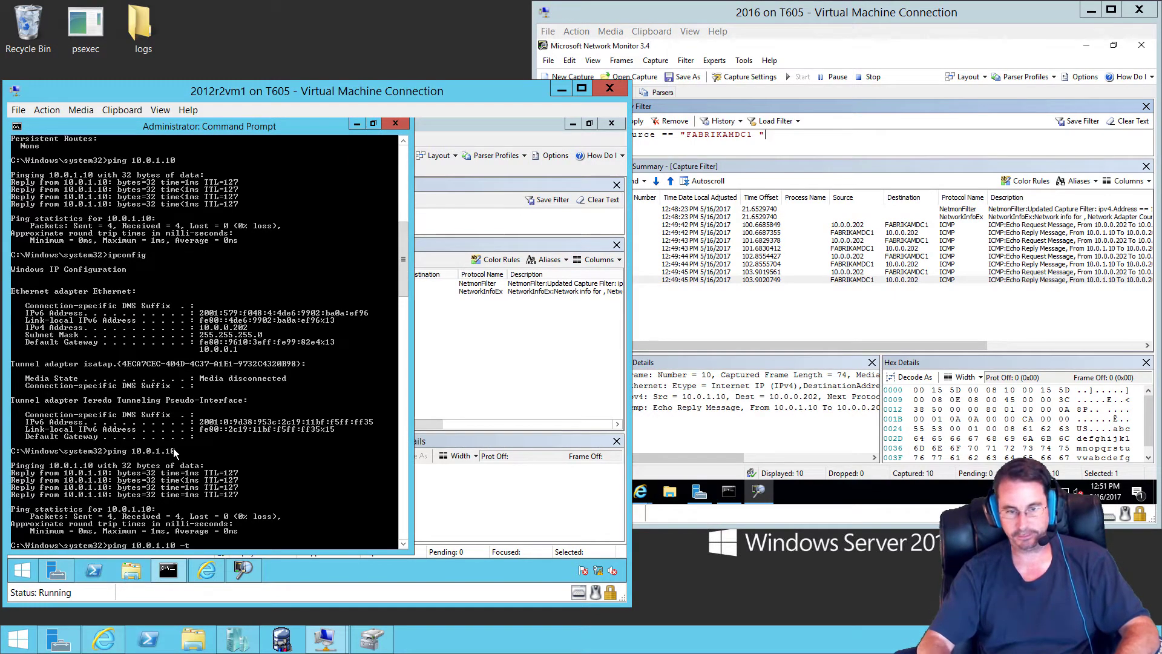
pyautogui.write('-t')
pyautogui.press('Return')
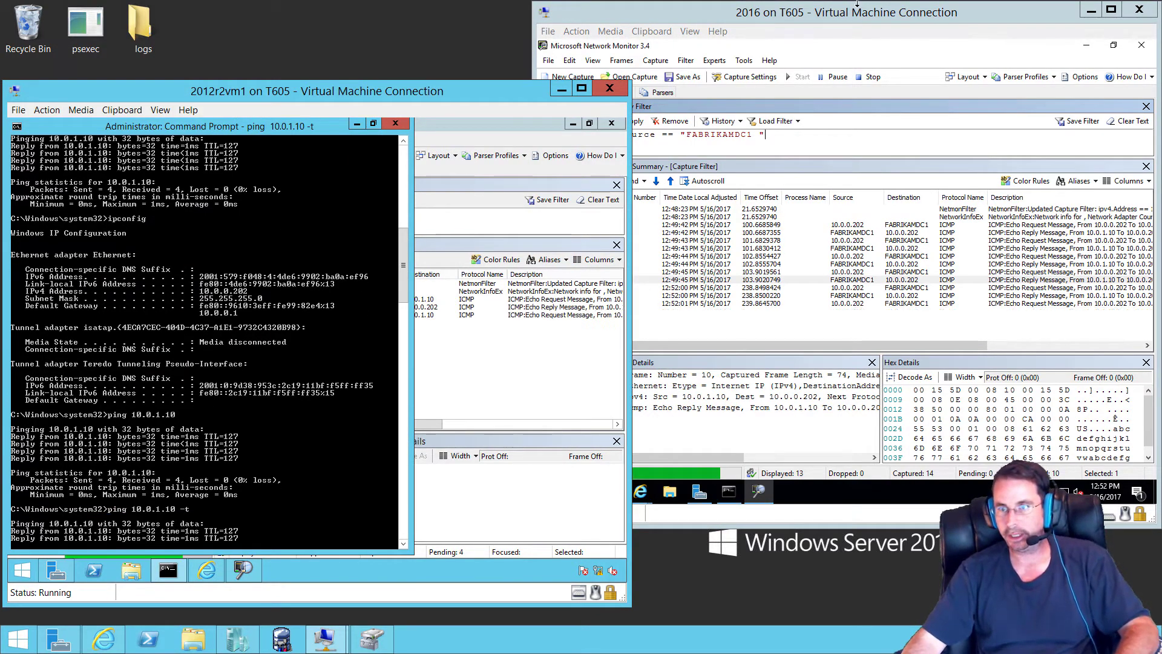
# Step: Turn on Autoscroll for the 2016 machine's frame summary and inspect two of the newest ICMP frames
pyautogui.click(767, 183)
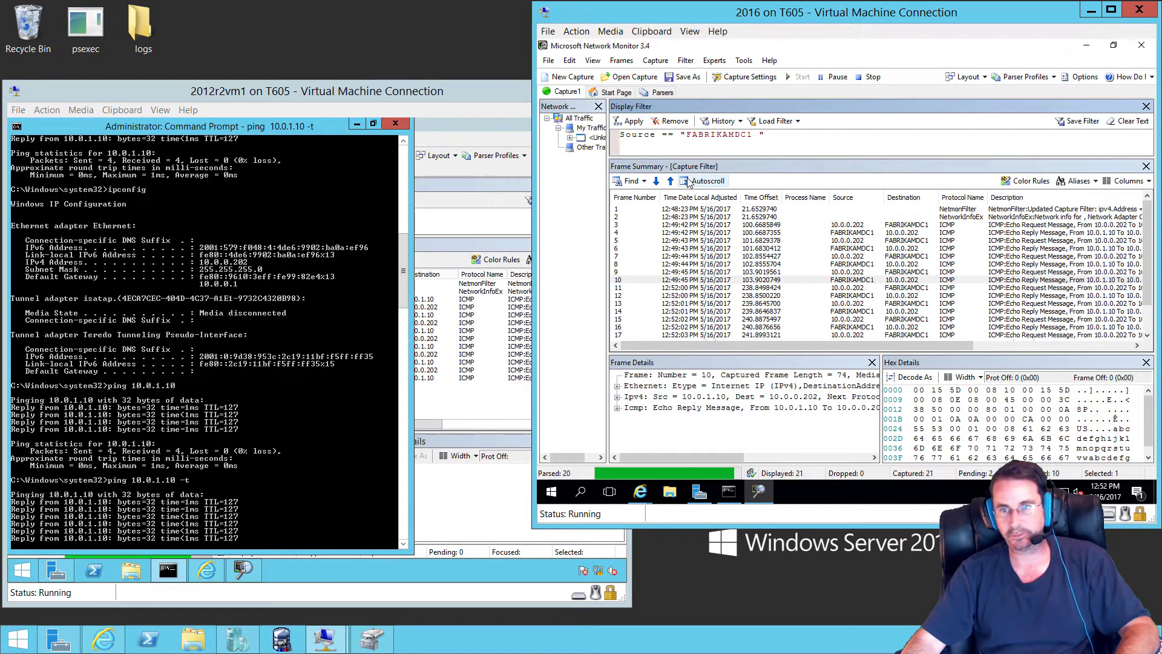
pyautogui.click(704, 181)
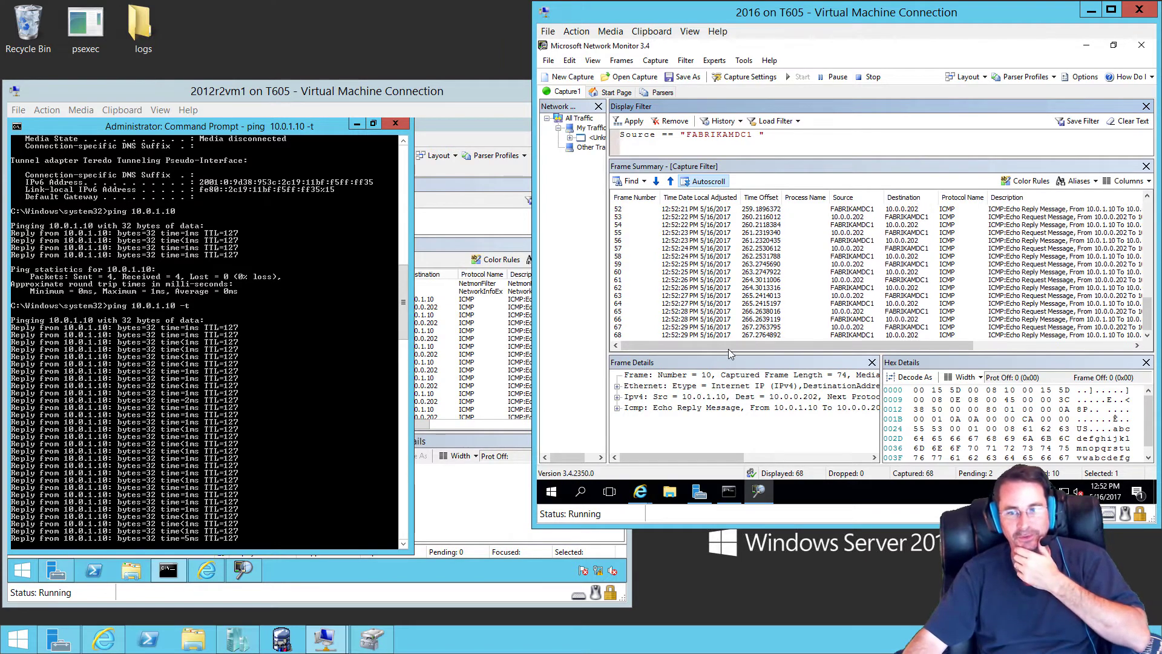
pyautogui.click(837, 333)
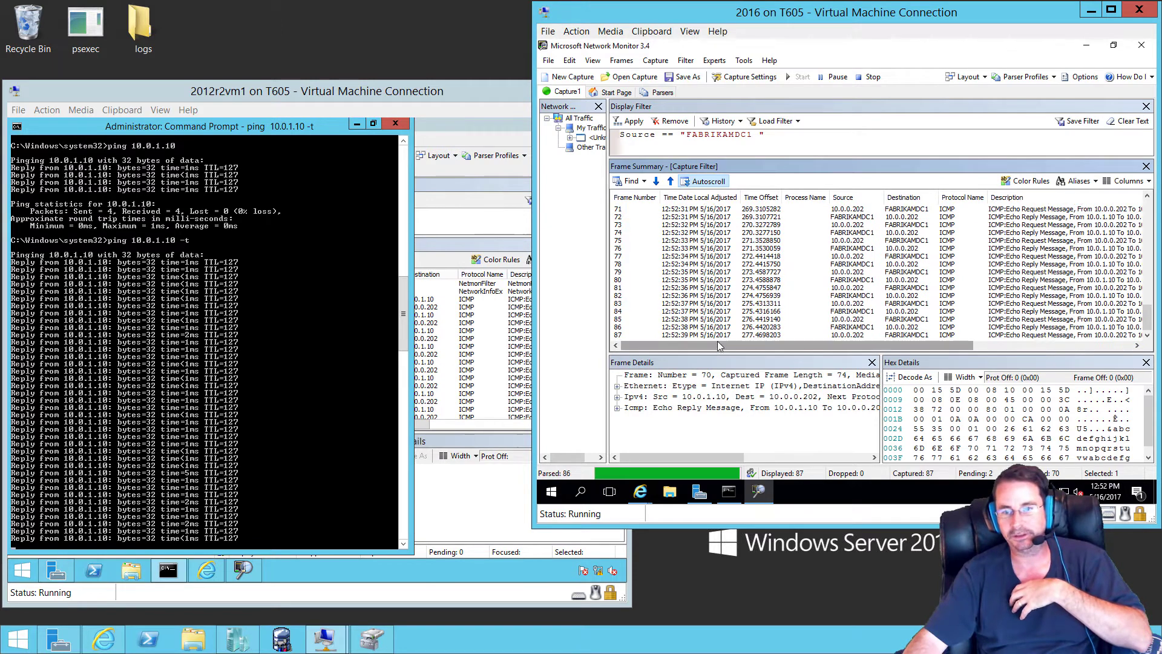
pyautogui.click(718, 336)
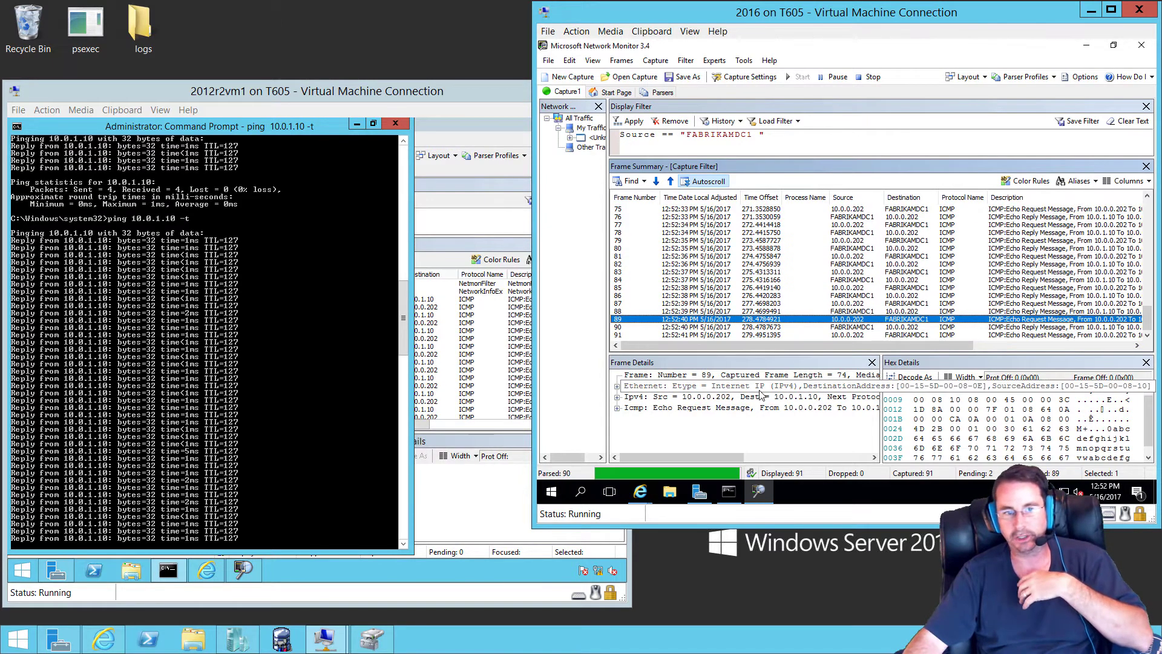
# Step: Stop the continuous ping on 2012r2vm1 and bring up both machines' Network Monitor captures for comparison
pyautogui.click(290, 390)
pyautogui.hotkey('ctrl', 'c')
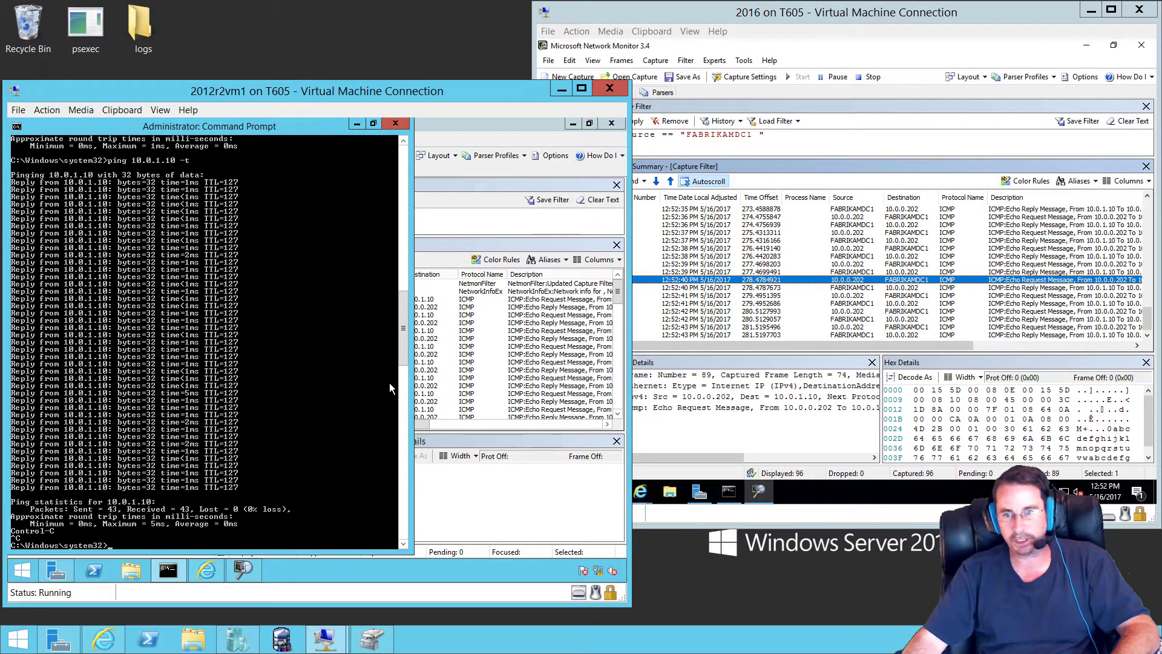
pyautogui.click(437, 126)
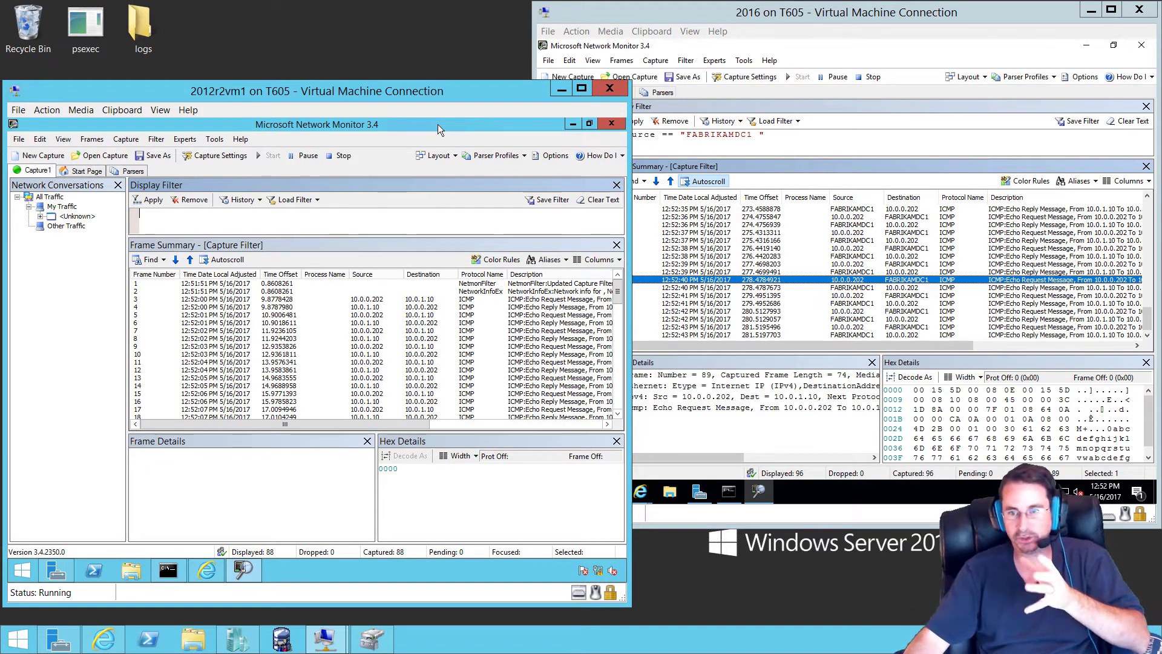
pyautogui.click(742, 346)
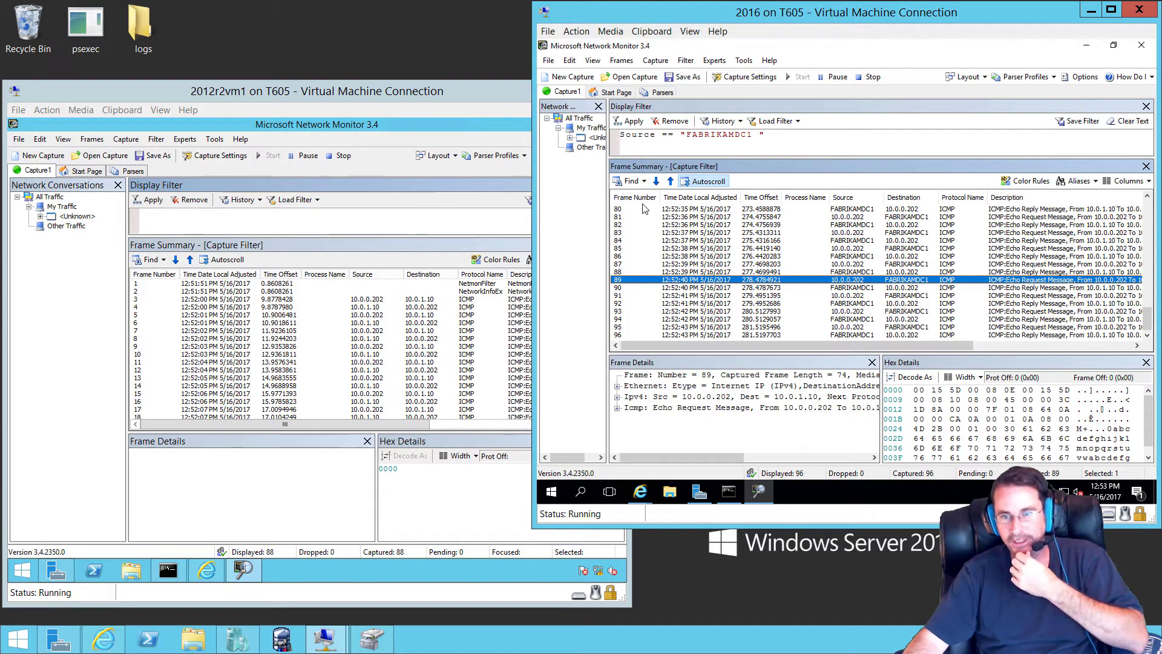
# Step: Inspect the last captured frame on the 2016 machine and minimize the browser window showing the pfSense firewall rules
pyautogui.click(679, 336)
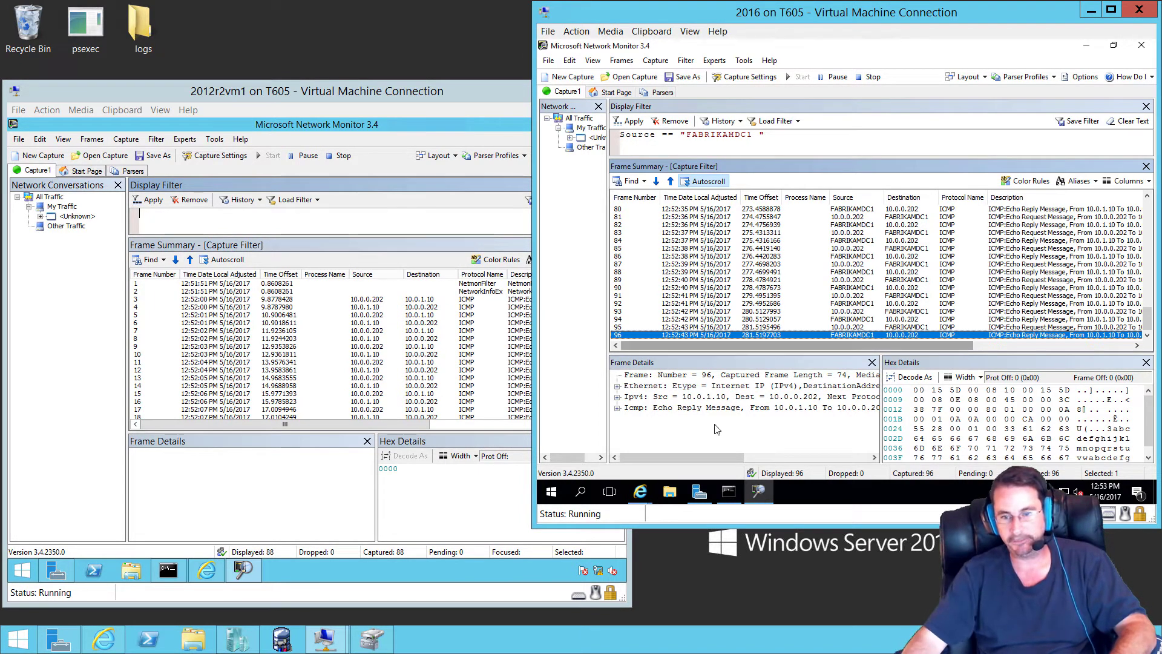
pyautogui.click(602, 431)
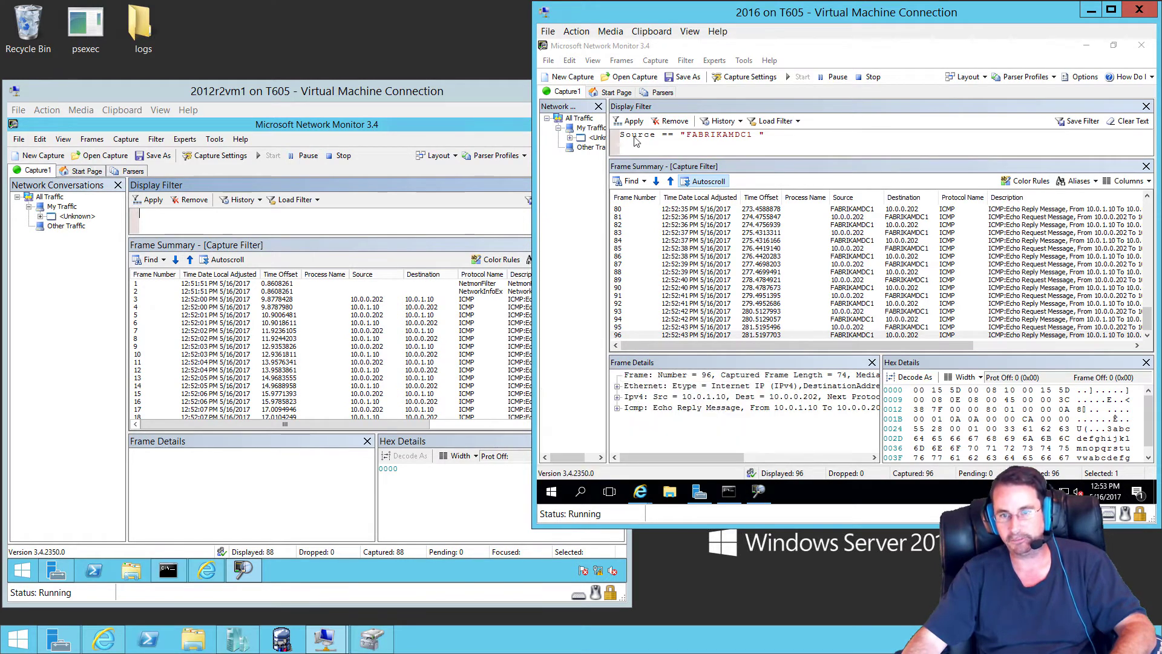
pyautogui.click(865, 62)
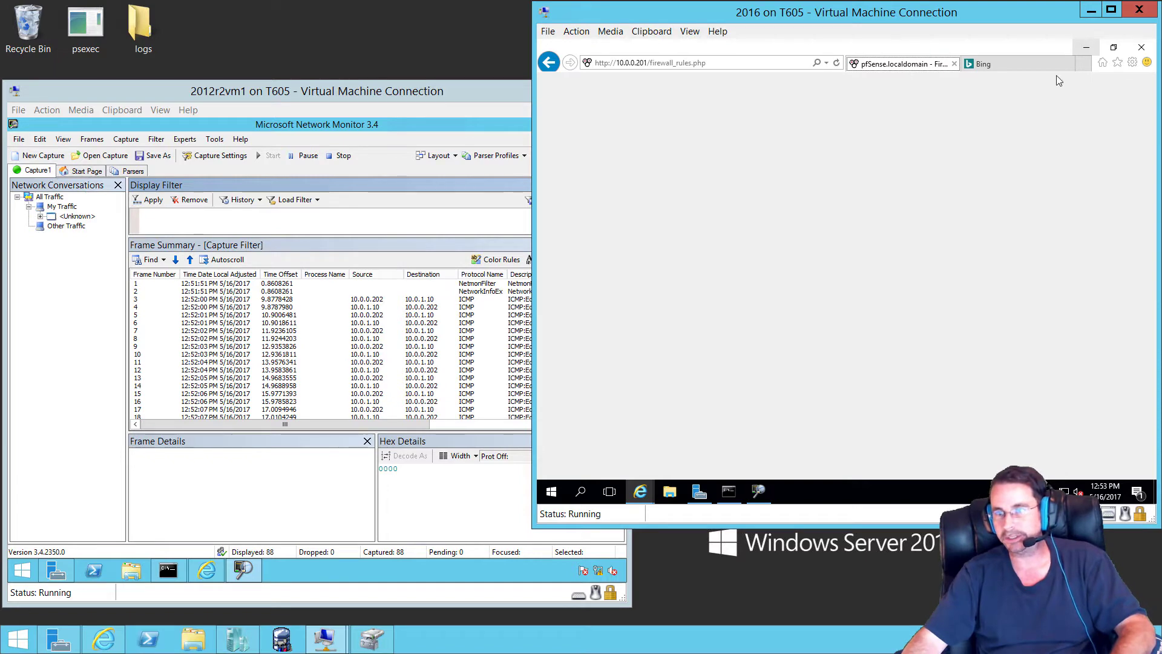
pyautogui.click(1087, 46)
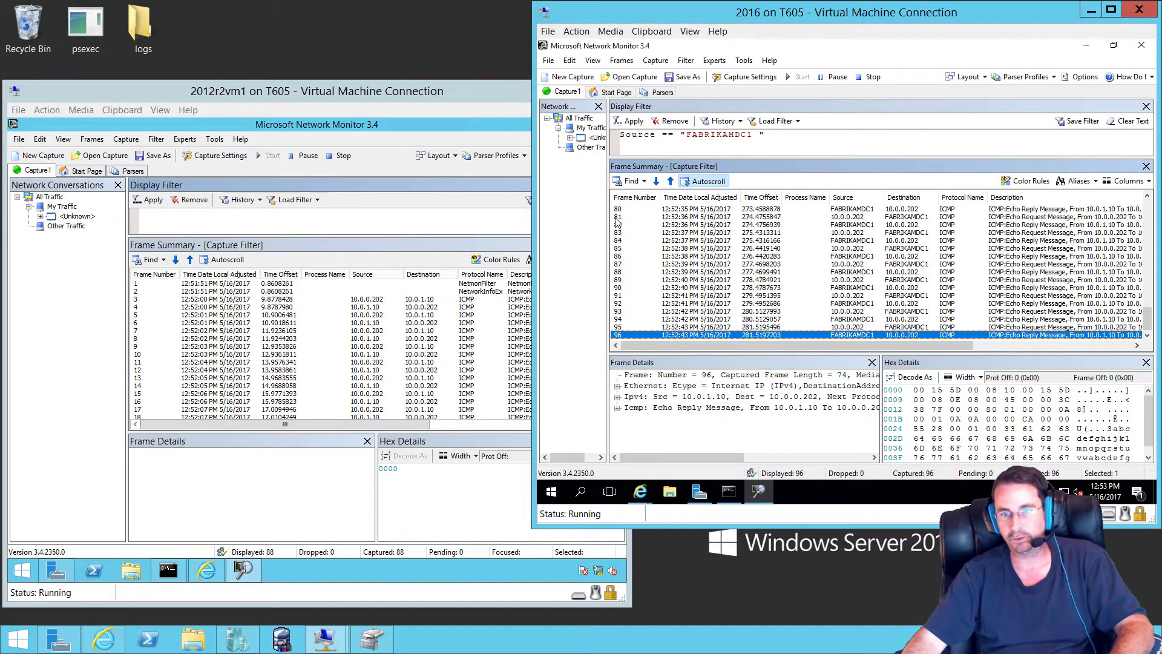
# Step: Review the All Traffic and My Traffic conversation groups and close the Network Conversations pane on the 2016 machine
pyautogui.click(566, 118)
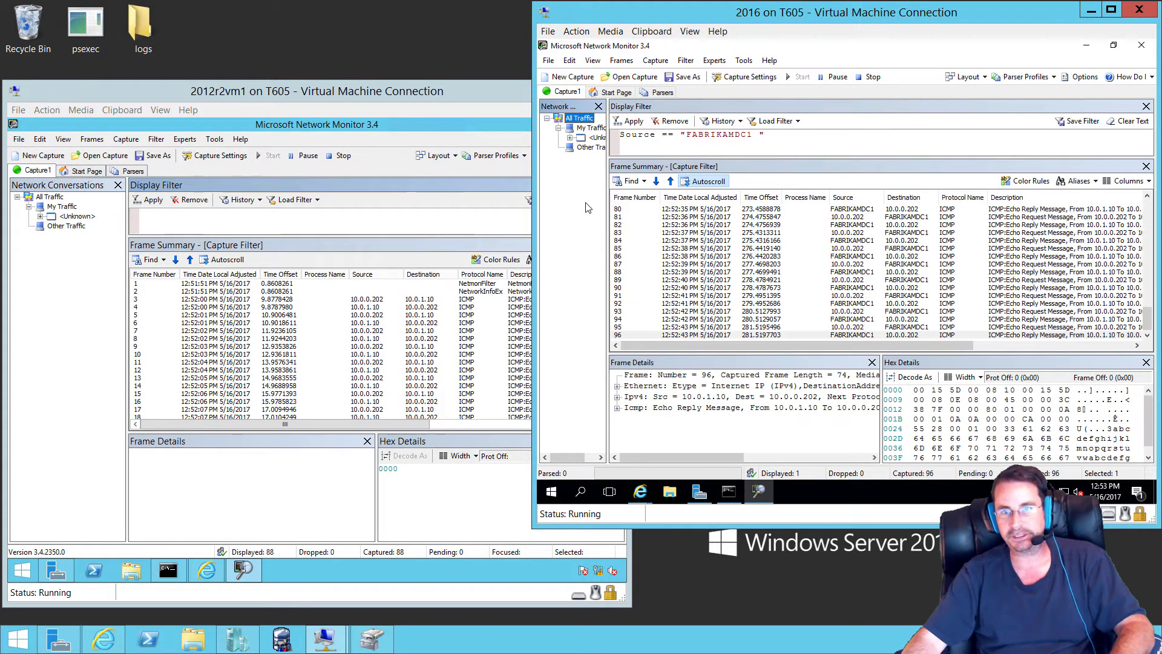
pyautogui.click(584, 128)
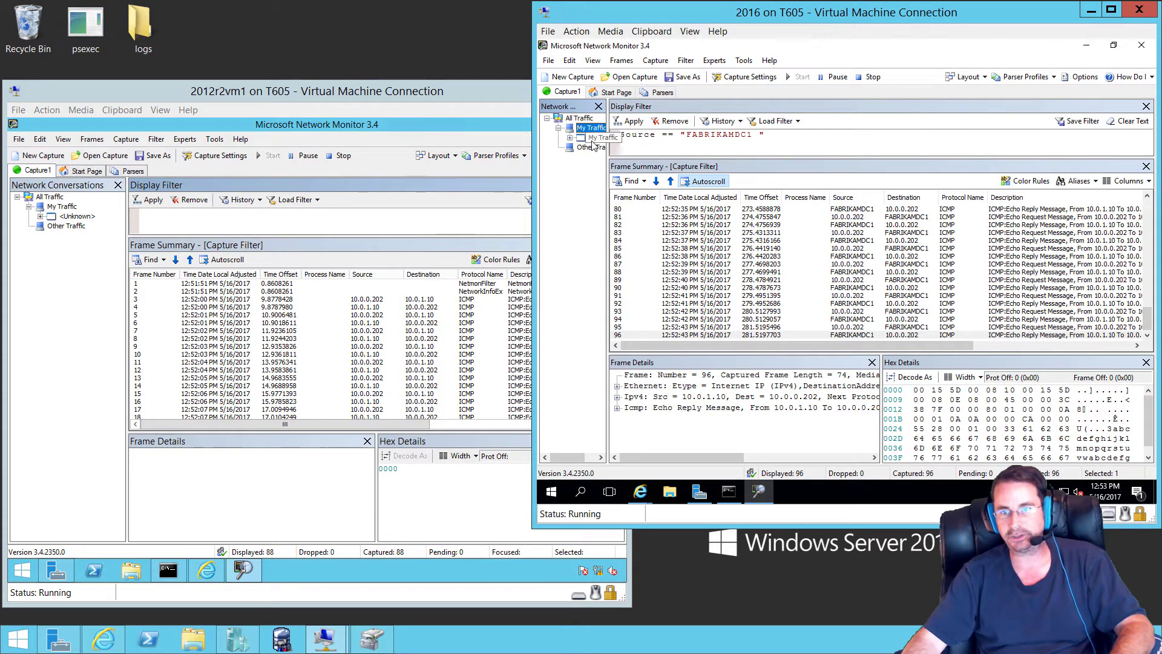
pyautogui.click(574, 120)
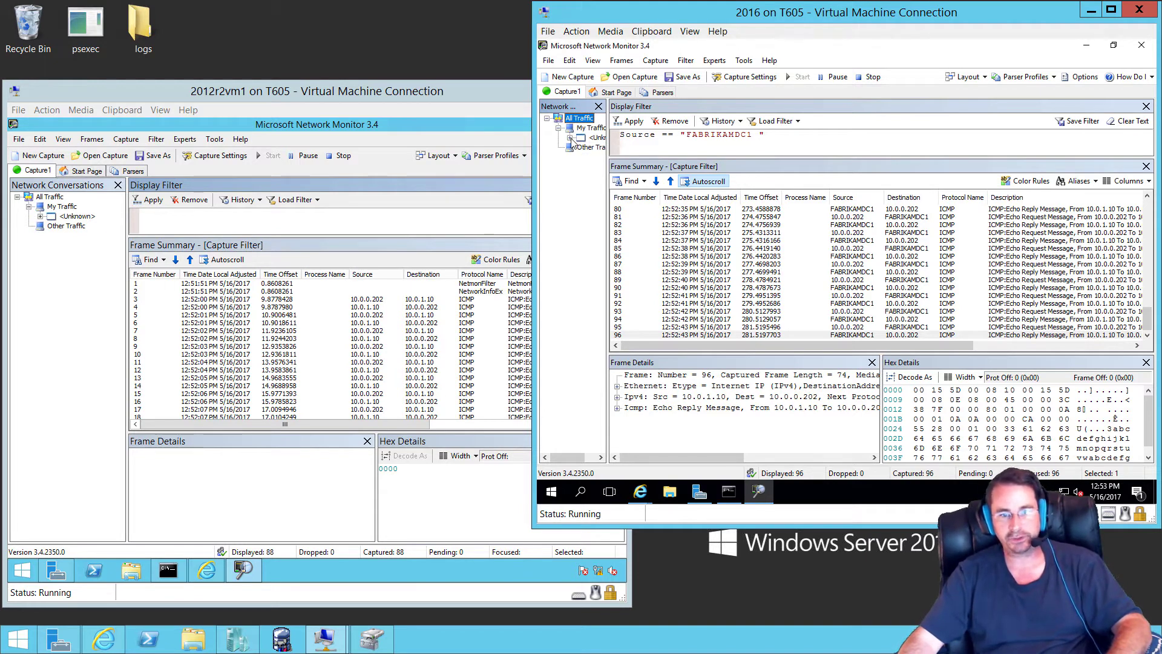
pyautogui.click(599, 106)
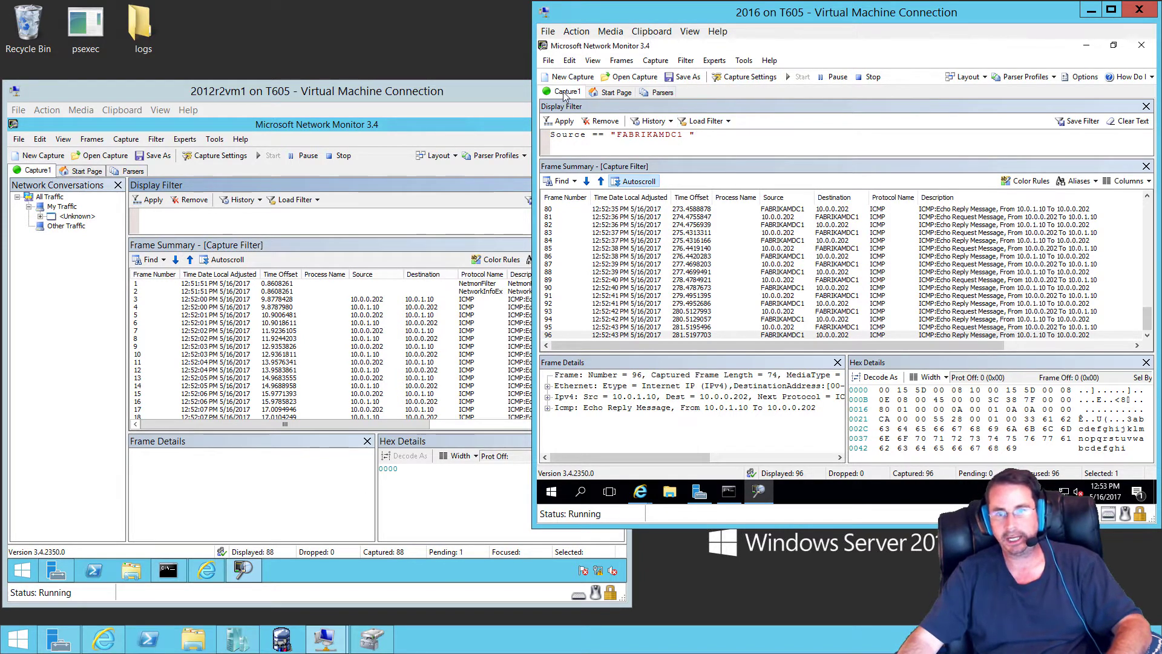
# Step: Look over the Start Page and the Parsers view, and return to Capture1
pyautogui.click(616, 94)
pyautogui.click(660, 93)
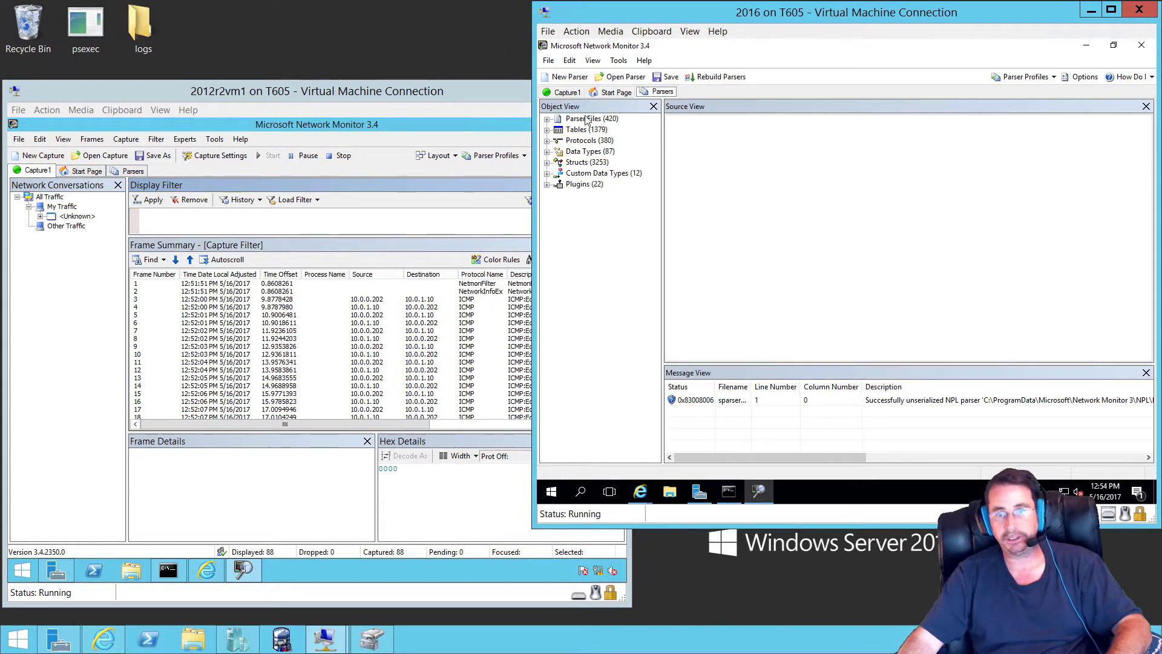
pyautogui.click(567, 93)
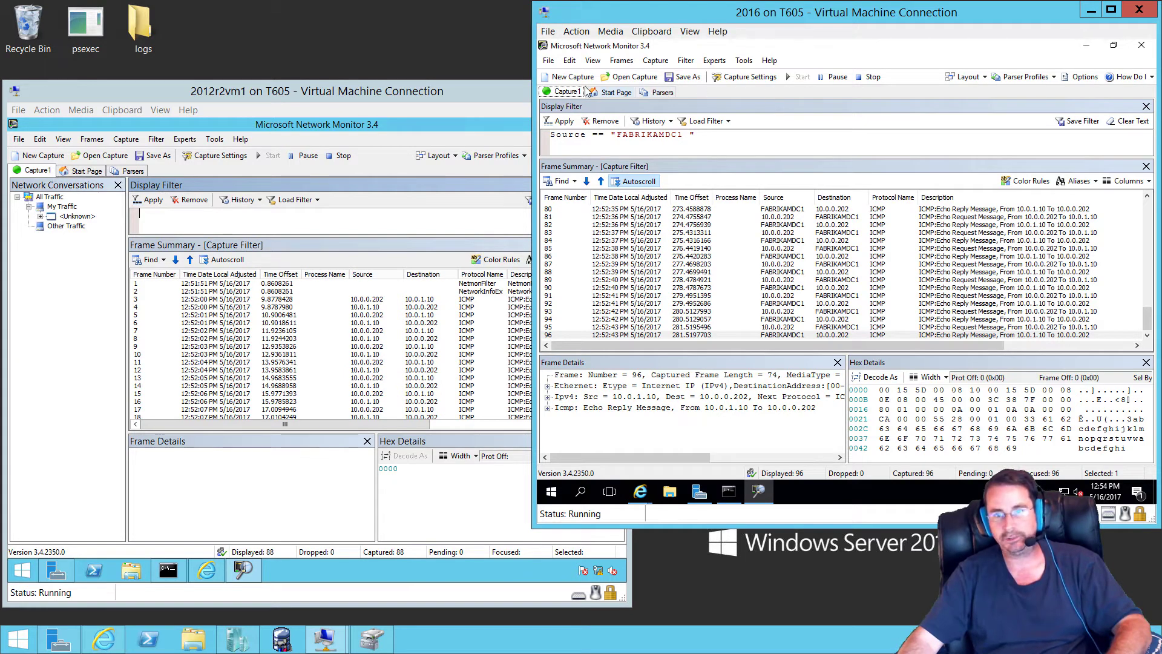
# Step: Review the display filter expression and step through the ICMP frames from 85 to 96 by frame number
pyautogui.click(734, 137)
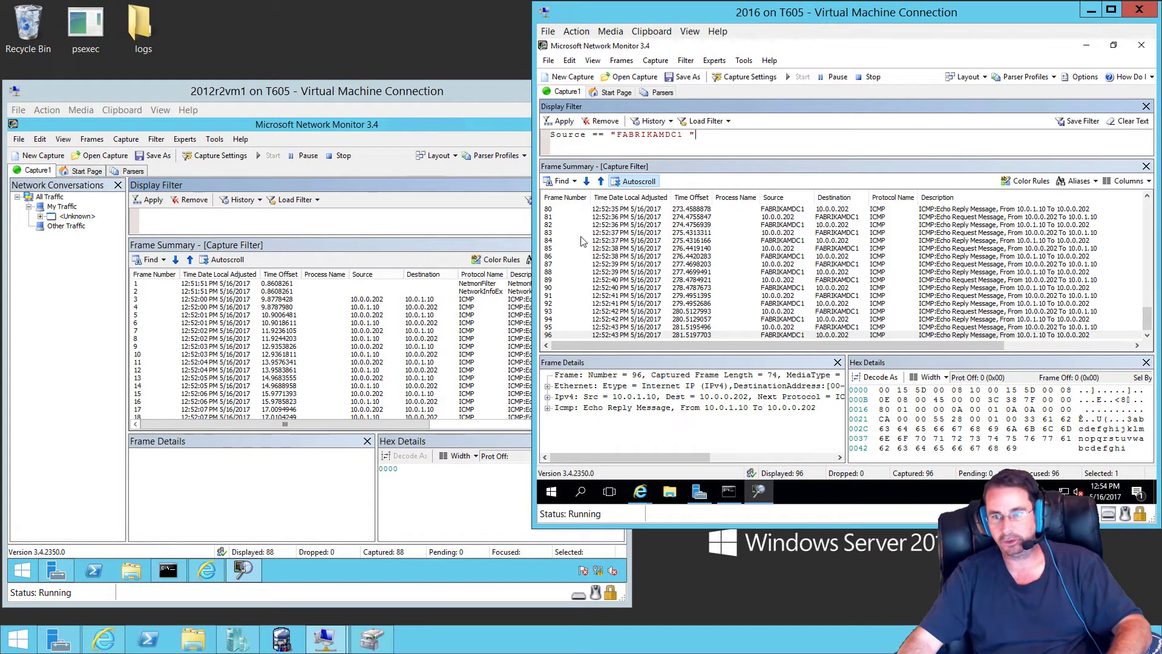
pyautogui.click(561, 249)
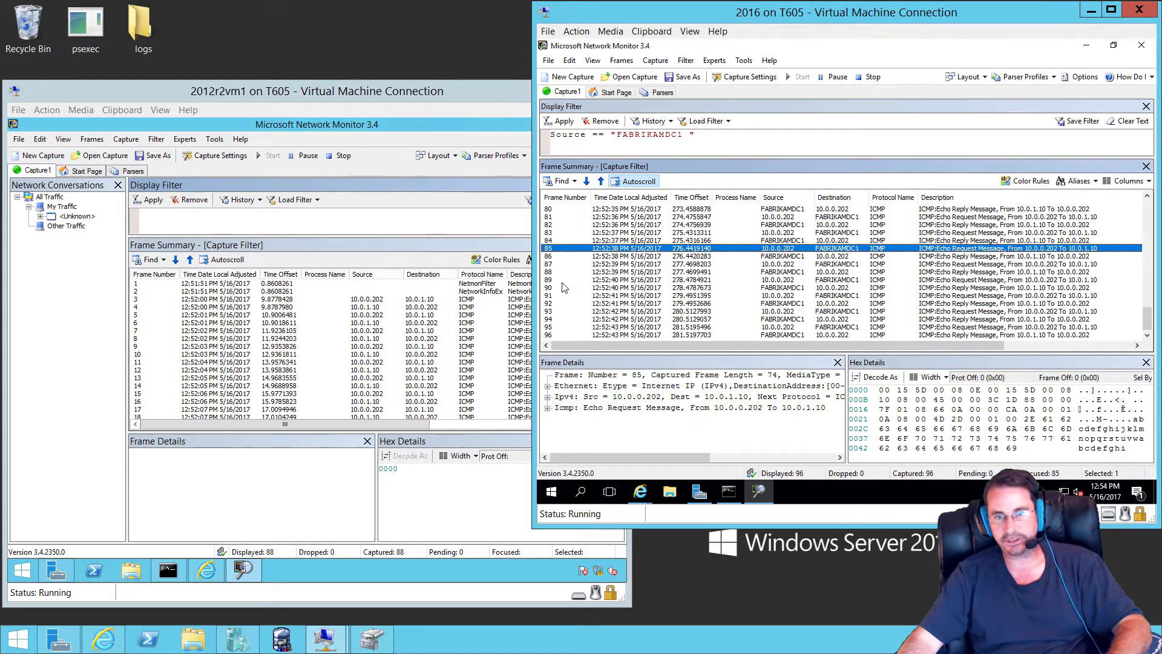
pyautogui.click(555, 260)
pyautogui.click(556, 272)
pyautogui.click(558, 287)
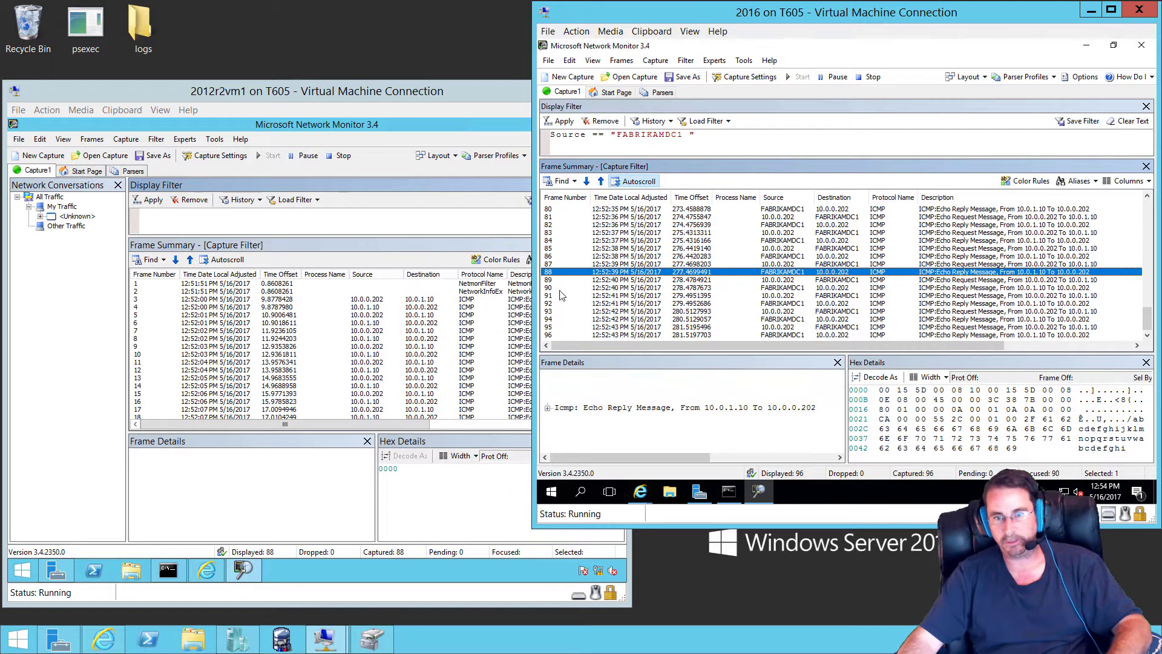
pyautogui.click(560, 298)
pyautogui.click(569, 335)
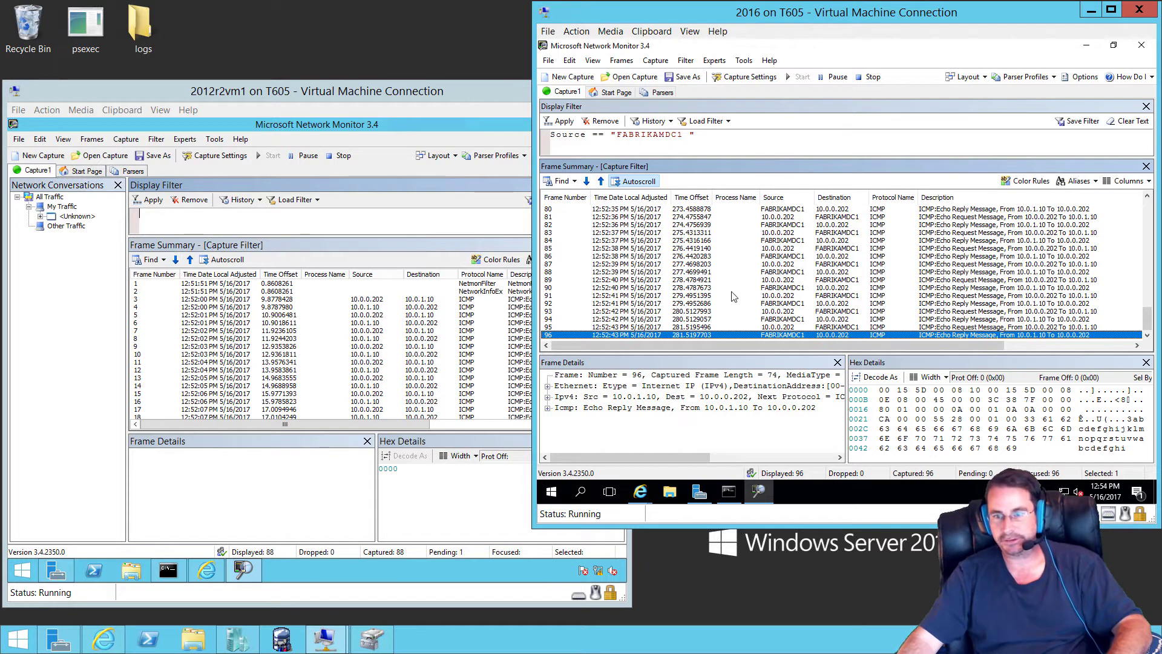
# Step: Examine the process name, source and destination values of several ICMP frames, starting with frame 82
pyautogui.click(731, 225)
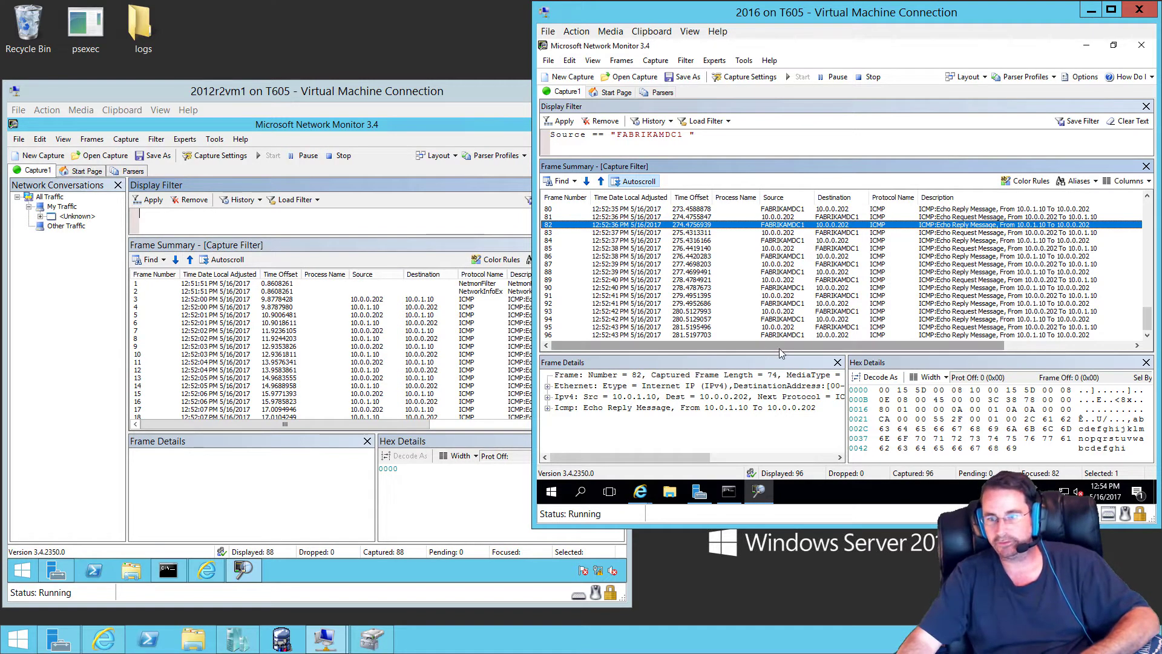
pyautogui.moveTo(779, 347); pyautogui.dragTo(837, 348)
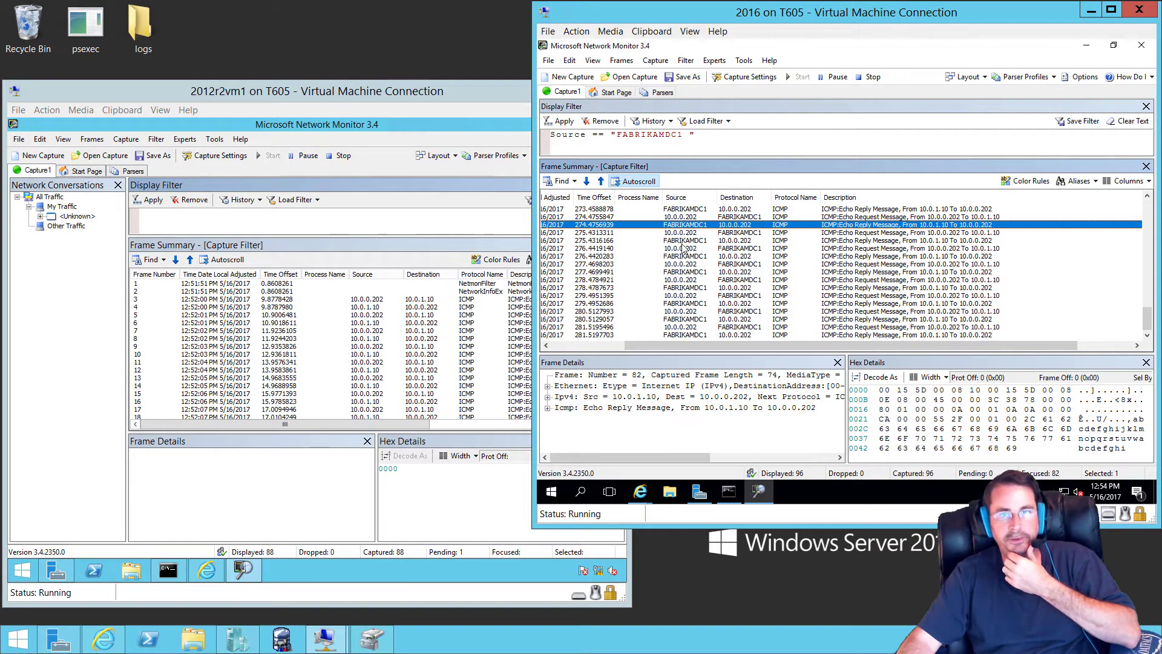
pyautogui.click(688, 265)
pyautogui.click(690, 289)
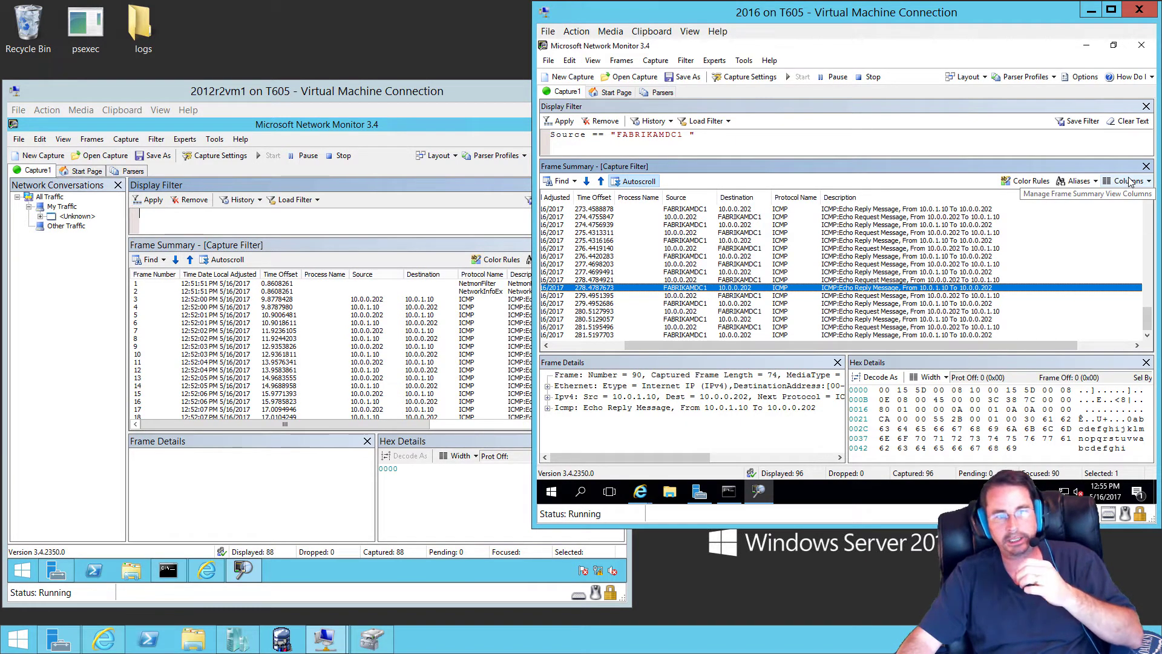
# Step: Compare echo request and reply descriptions, and expand the Icmp details of the echo request in frame 85
pyautogui.click(822, 264)
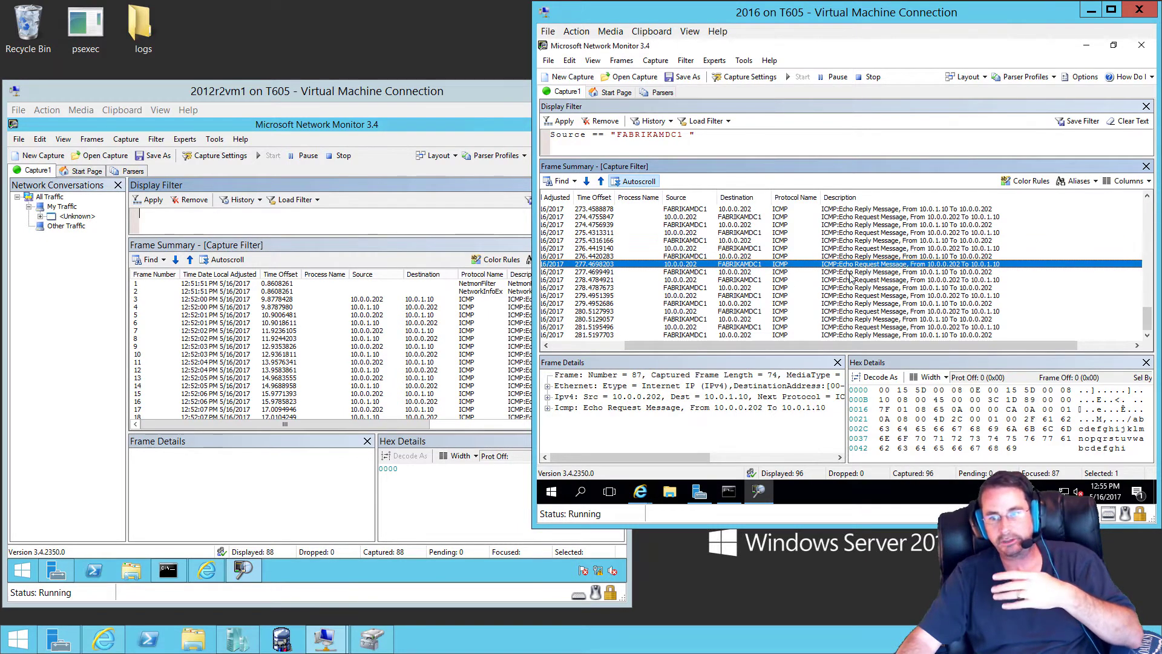
pyautogui.click(852, 251)
pyautogui.click(864, 279)
pyautogui.click(859, 253)
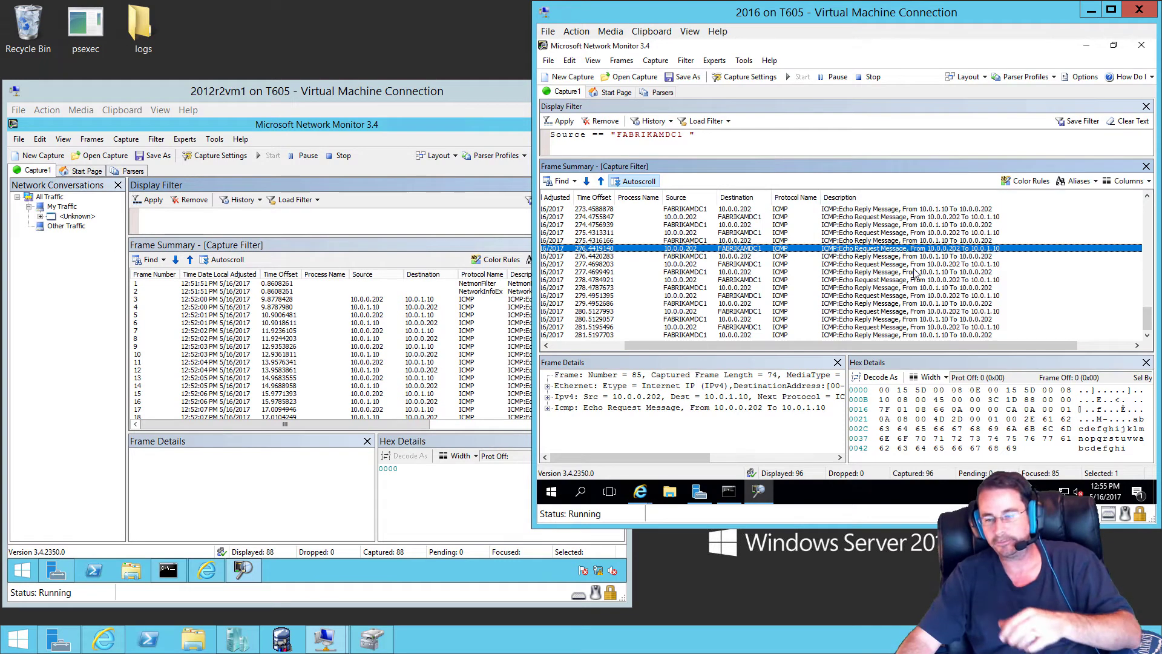
pyautogui.doubleClick(562, 407)
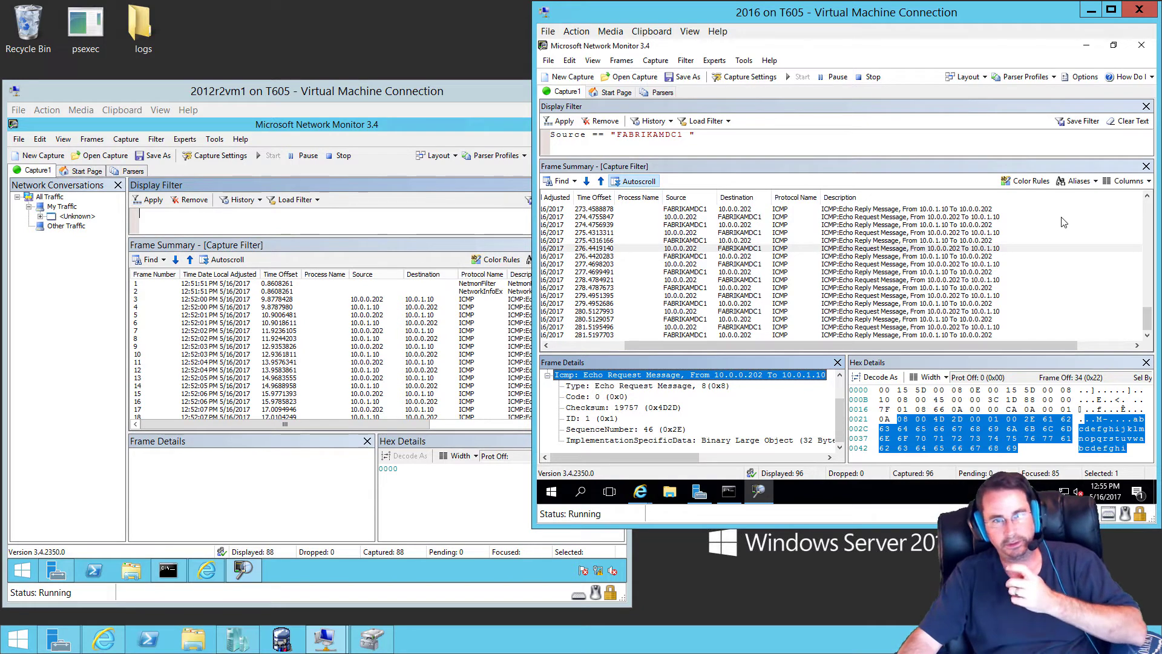
# Step: Open the frame summary's column chooser and add Destination Port to the enabled columns
pyautogui.click(1123, 187)
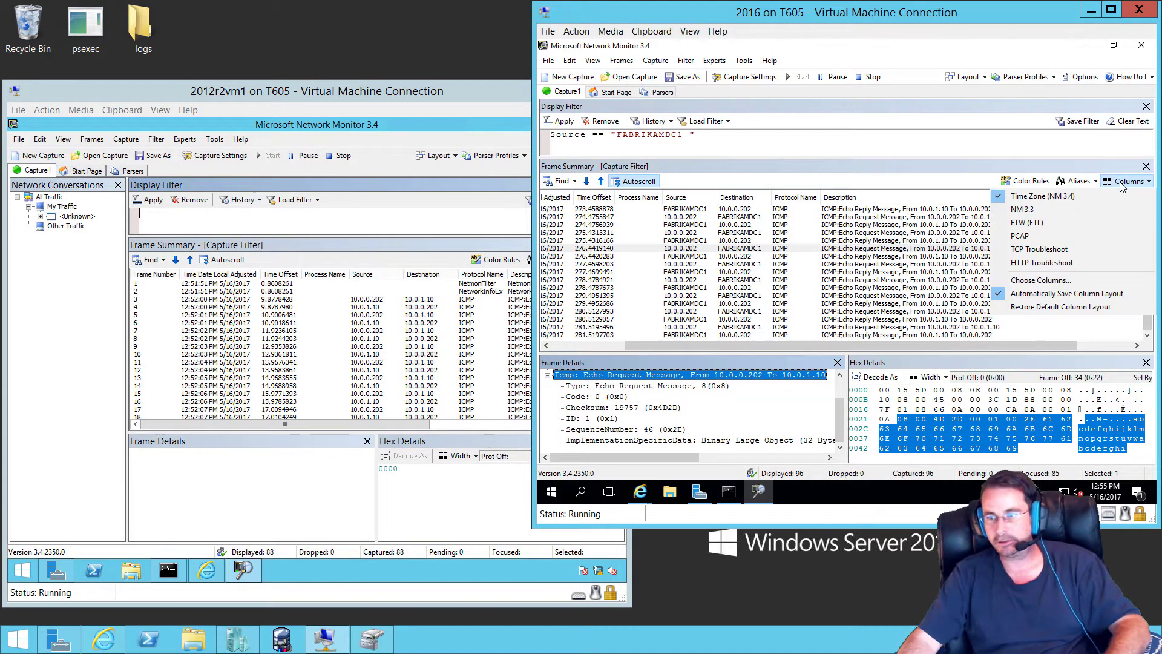
pyautogui.click(1041, 281)
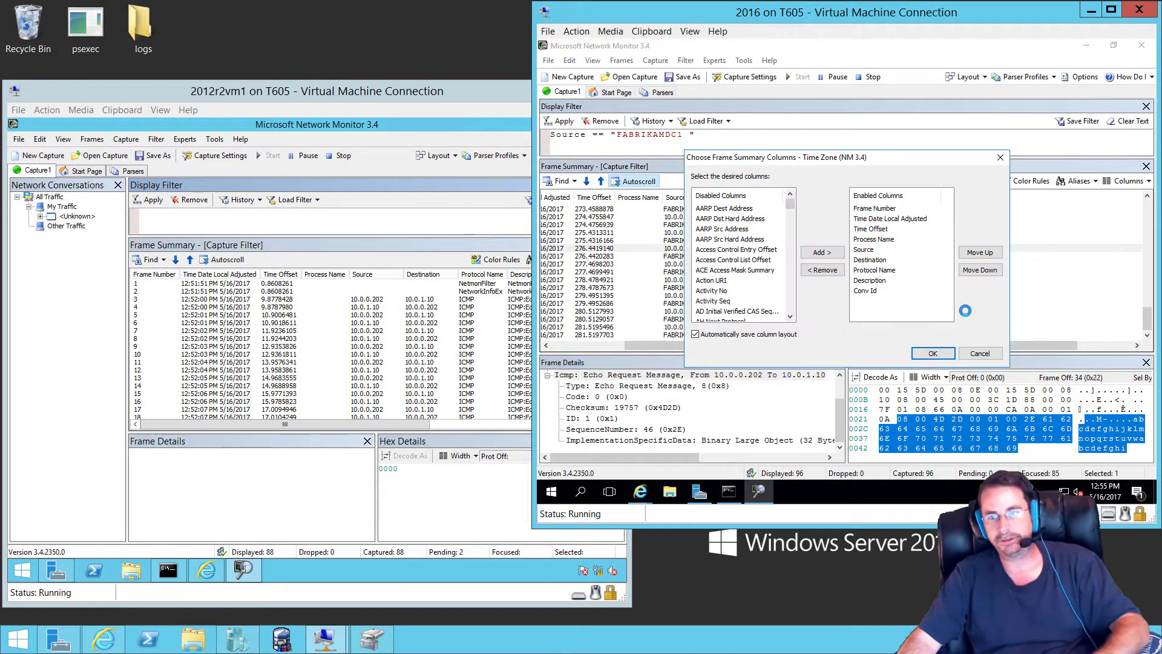
pyautogui.click(727, 231)
pyautogui.write('der Content')
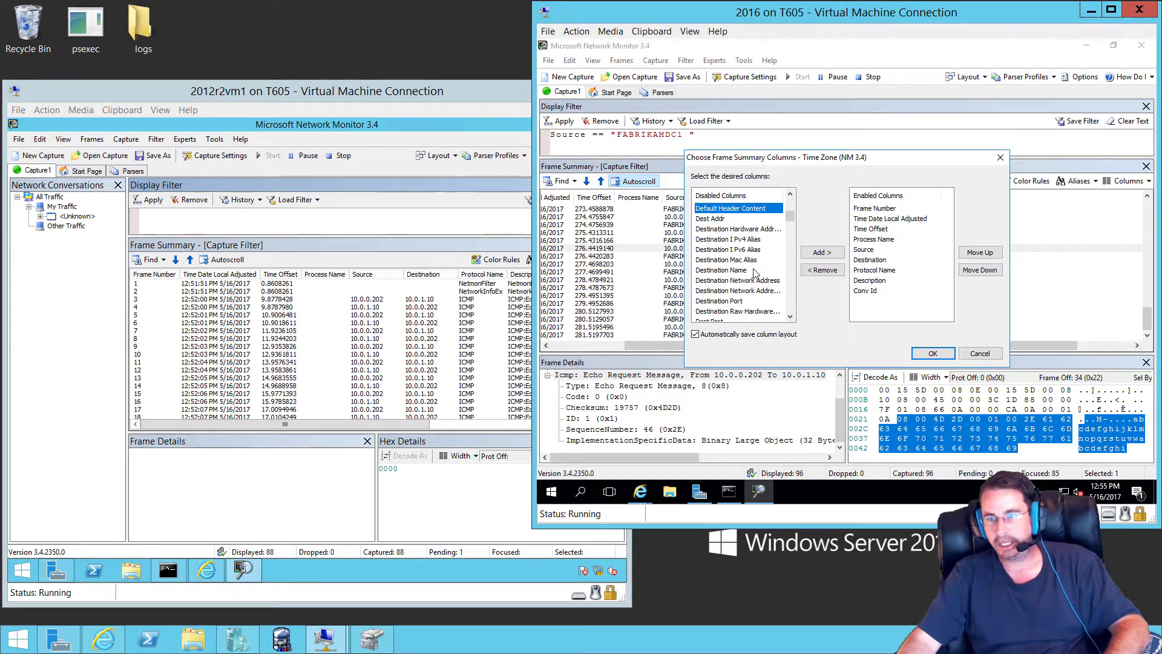
pyautogui.click(738, 310)
pyautogui.click(736, 300)
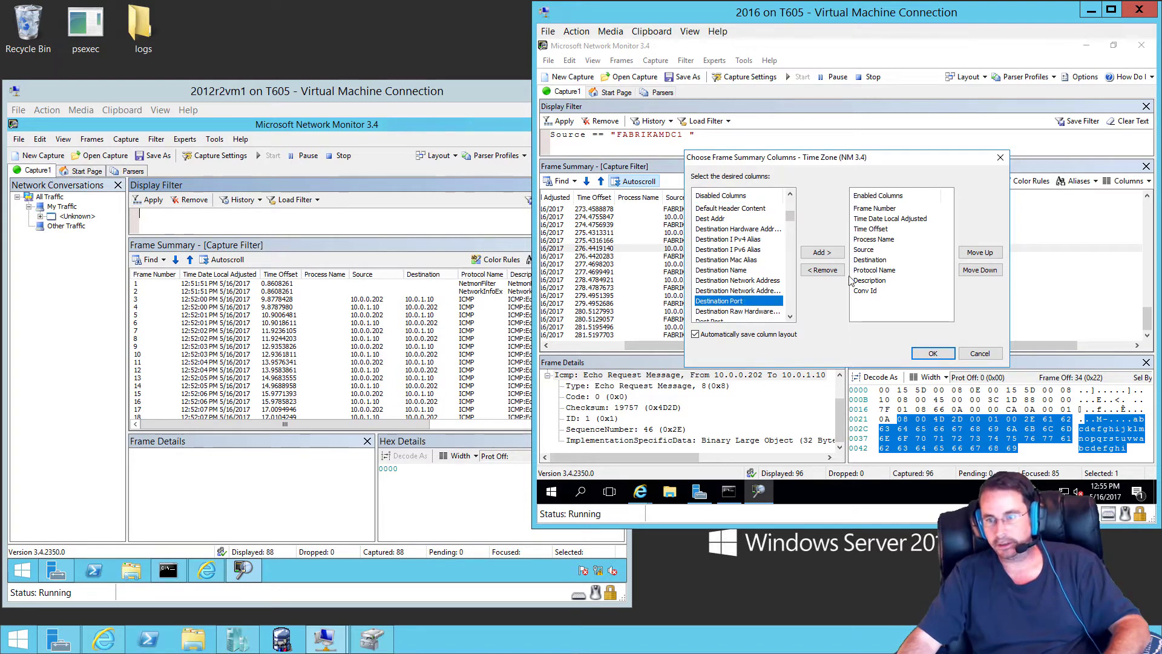
pyautogui.click(821, 252)
# Step: Reorder the enabled columns so Destination Port sits directly below Destination
pyautogui.click(874, 208)
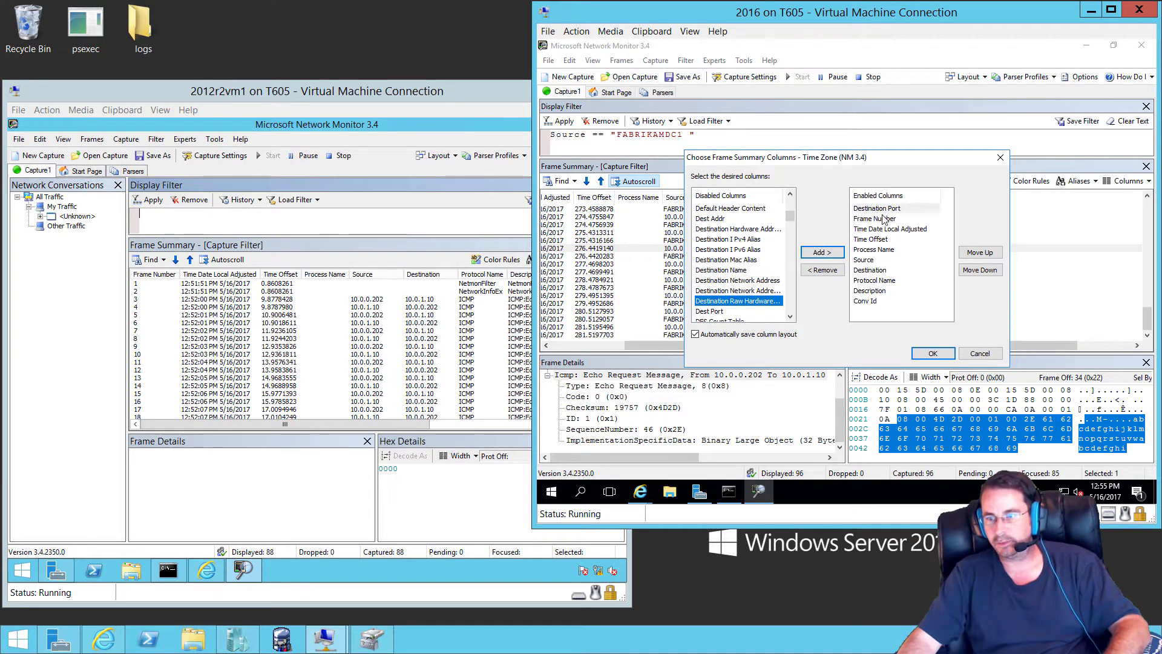
pyautogui.click(979, 272)
pyautogui.click(976, 272)
pyautogui.click(976, 274)
pyautogui.click(976, 272)
pyautogui.click(976, 272)
pyautogui.click(976, 273)
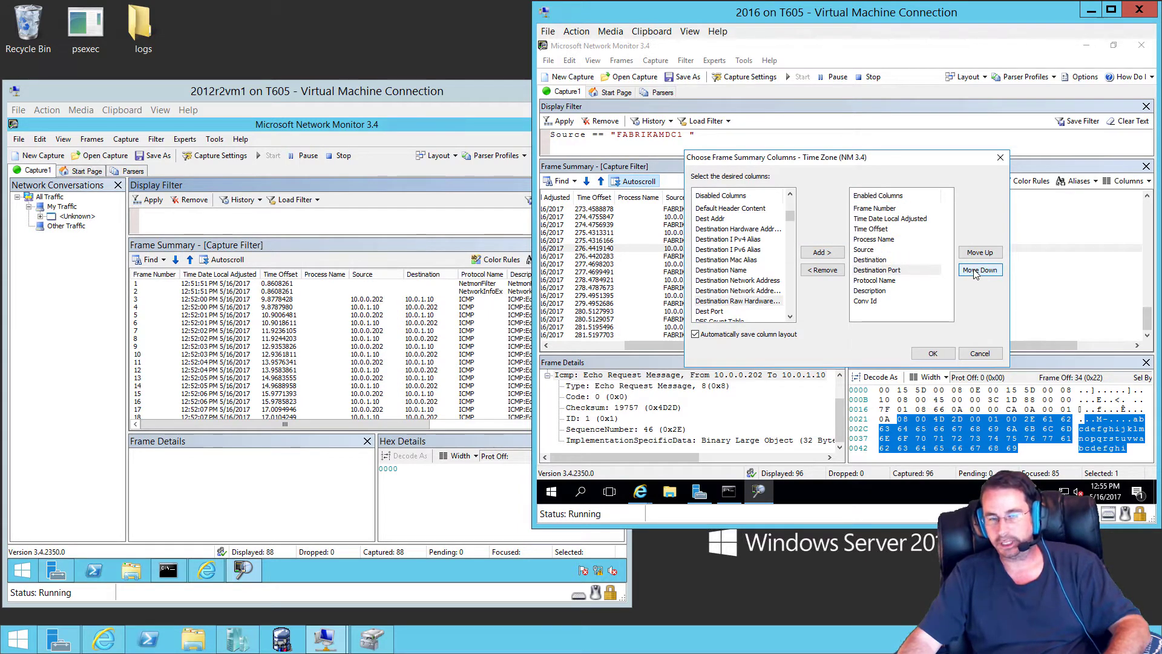
# Step: Find Source Port among the disabled columns and add it to the enabled columns
pyautogui.click(719, 271)
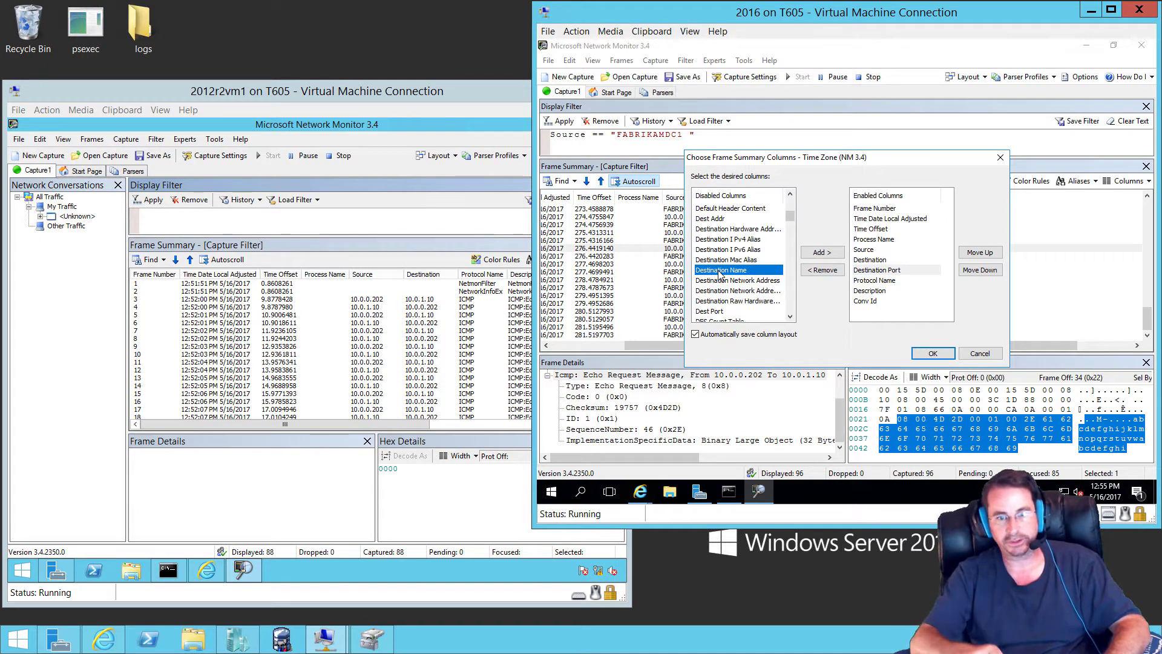
pyautogui.write('so')
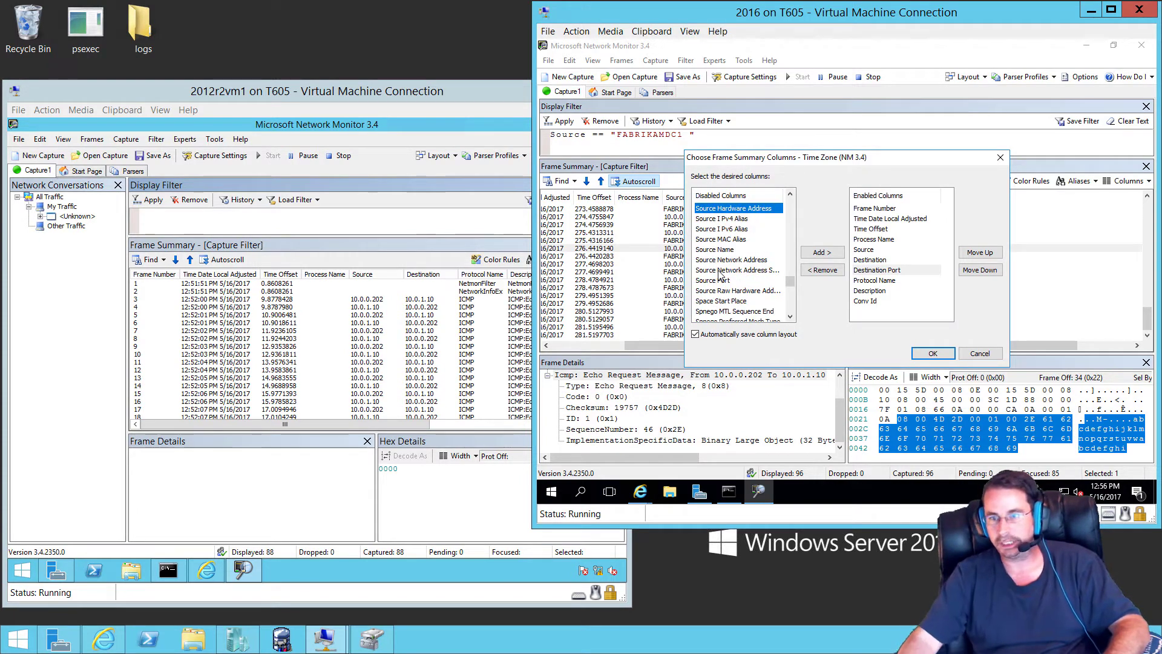
pyautogui.click(721, 281)
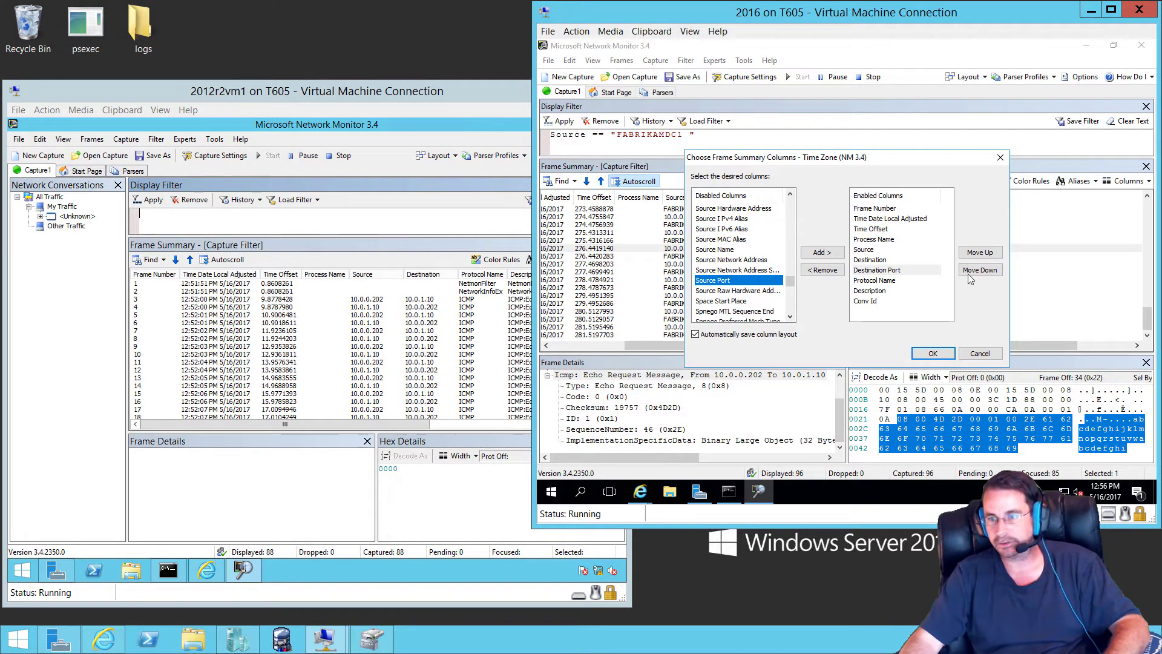
pyautogui.click(822, 253)
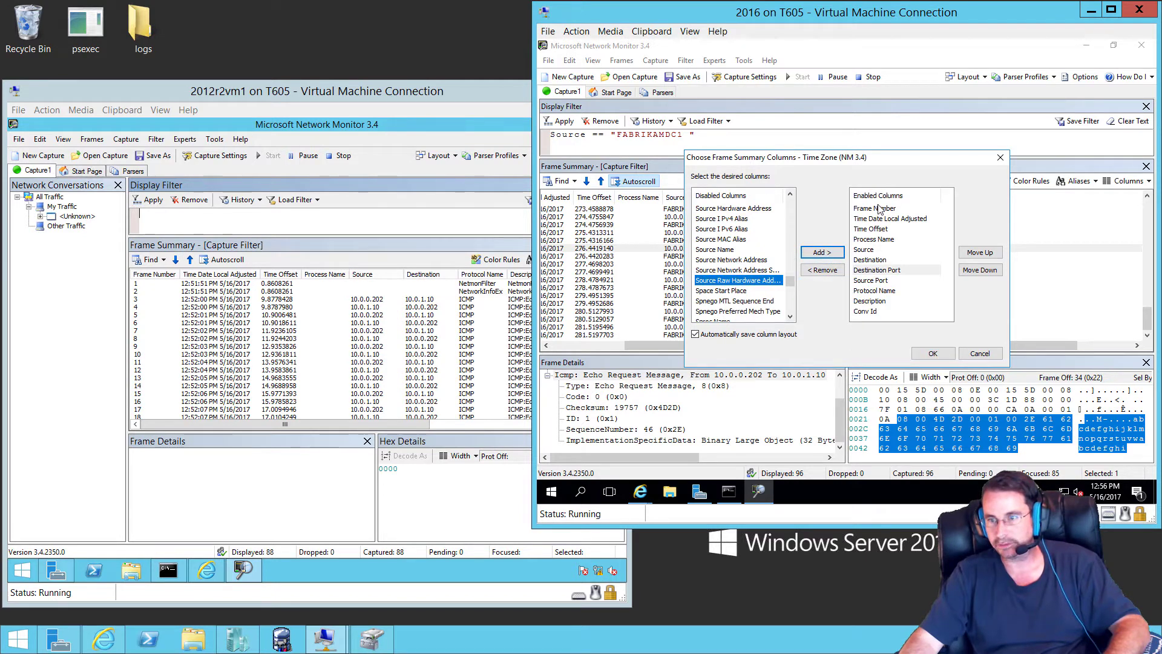
# Step: Place Source Port directly below Source in the enabled columns and apply the new column layout
pyautogui.click(873, 280)
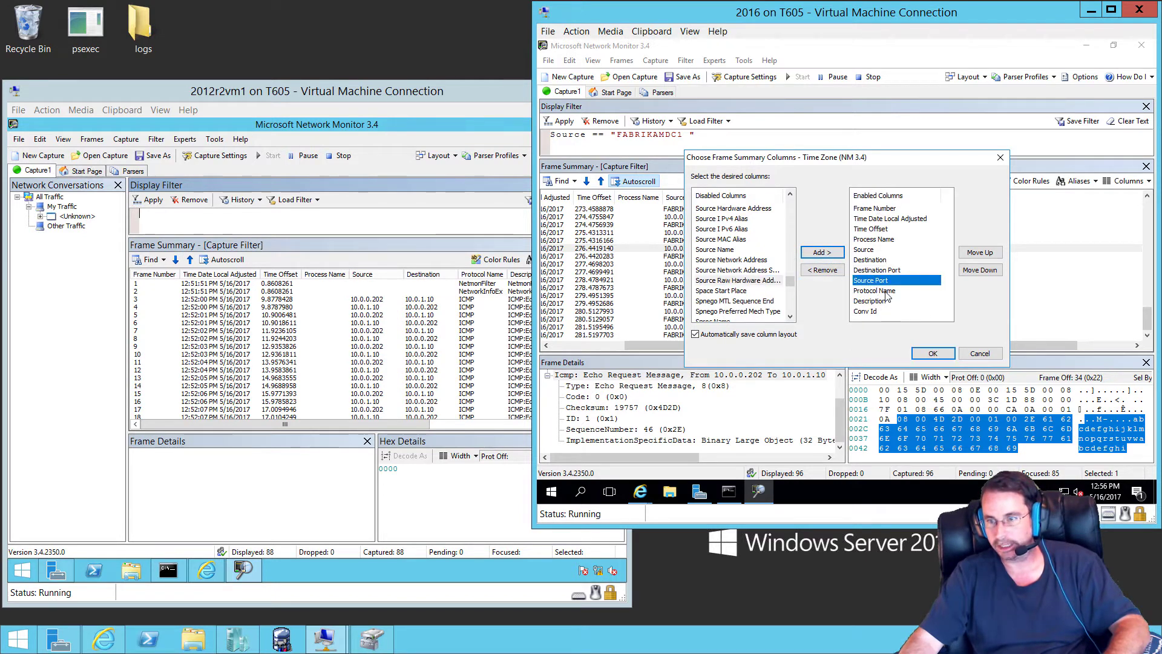
pyautogui.click(980, 254)
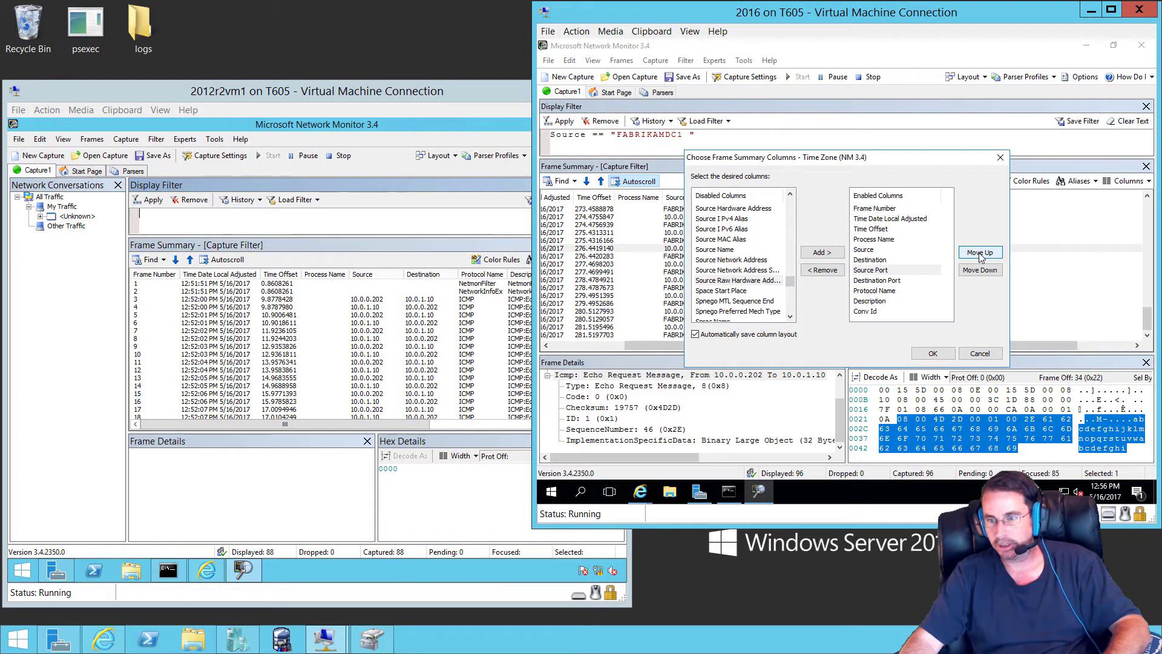
pyautogui.click(980, 253)
pyautogui.click(932, 353)
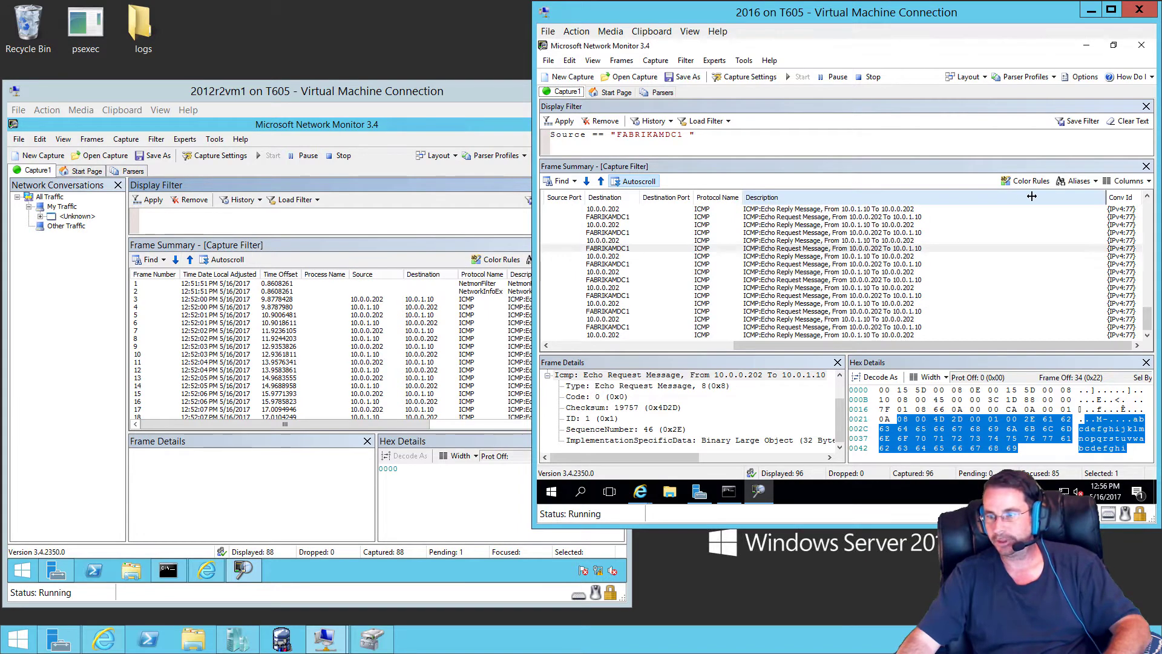
# Step: Narrow the frame summary's Description column and select the last frame to examine its conversation ID and details
pyautogui.moveTo(1105, 197); pyautogui.dragTo(943, 197)
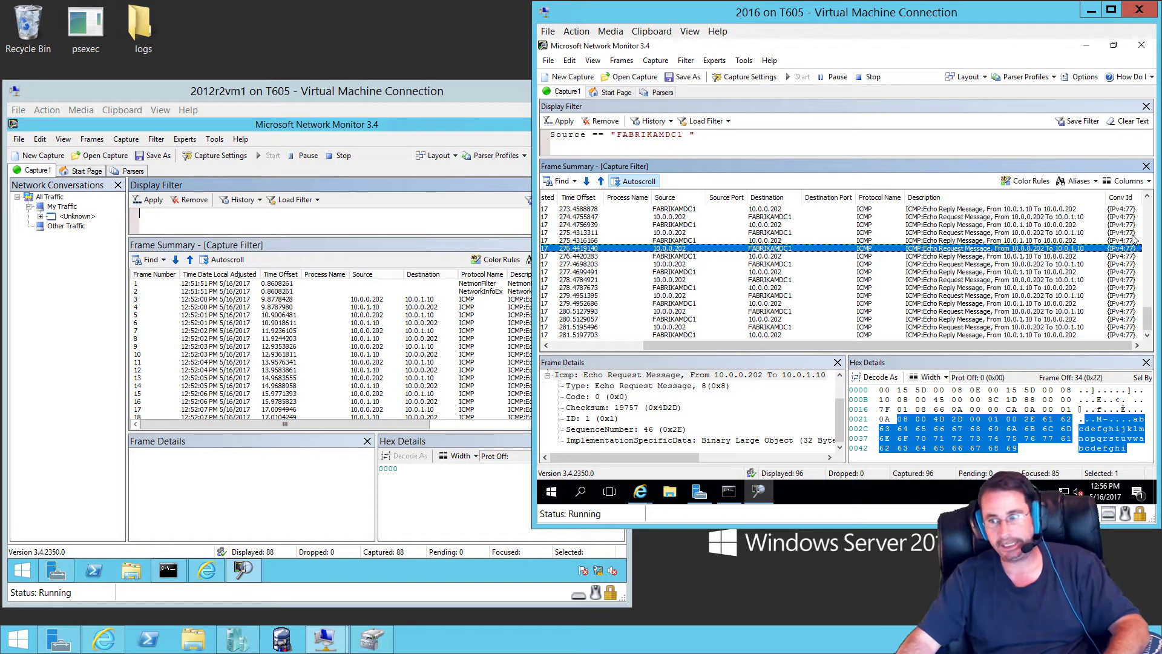
pyautogui.click(1121, 334)
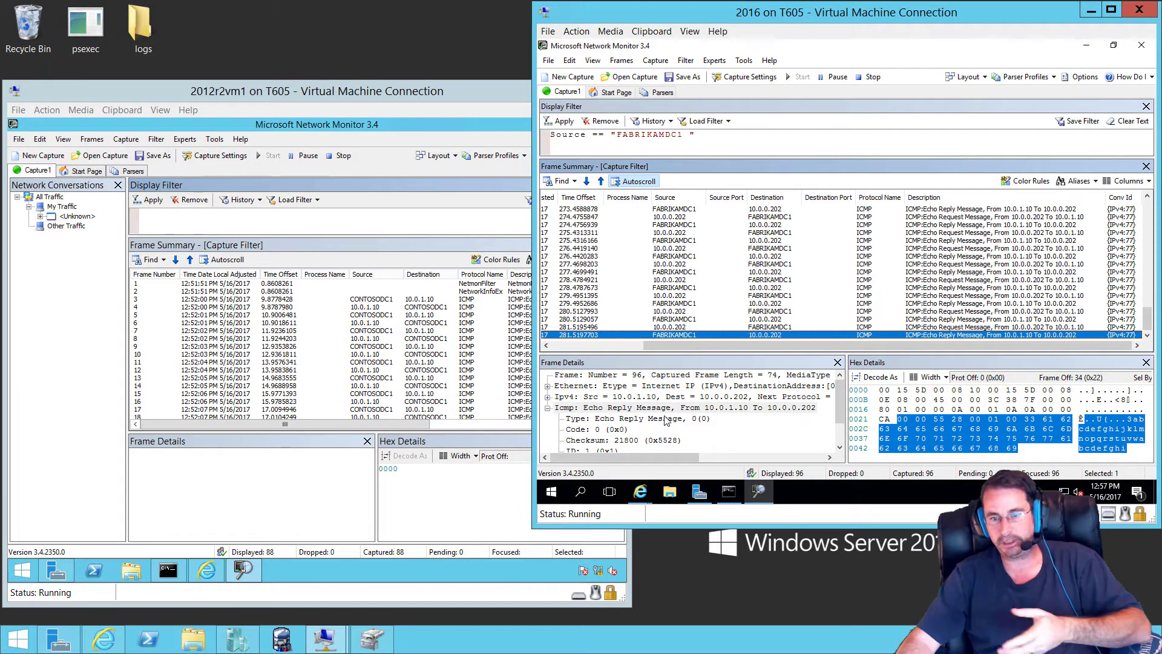
# Step: Examine the last frame's ICMP echo reply message type and its alphabetic payload in the hex details
pyautogui.click(632, 409)
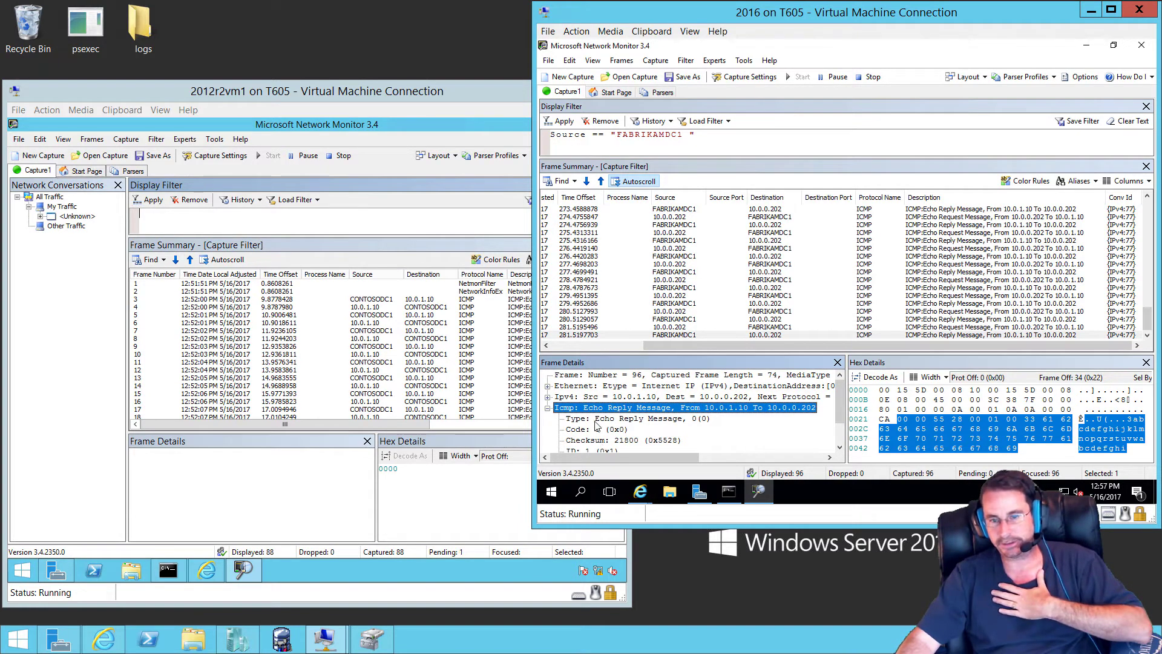
pyautogui.click(645, 419)
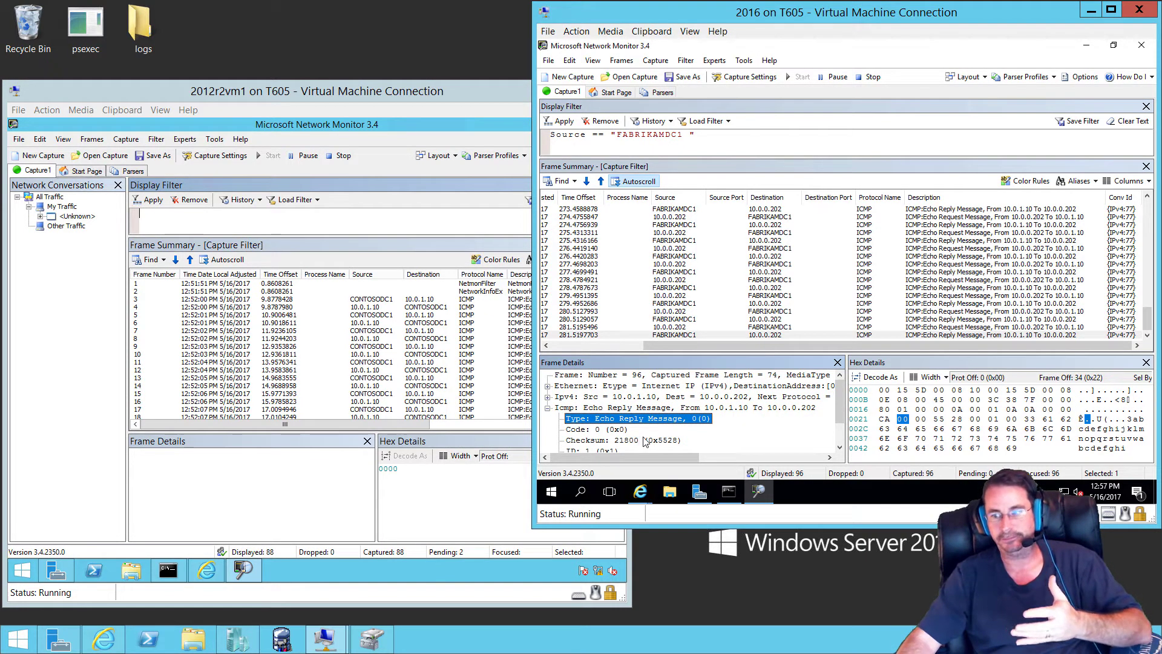
pyautogui.moveTo(1135, 419); pyautogui.dragTo(1135, 451)
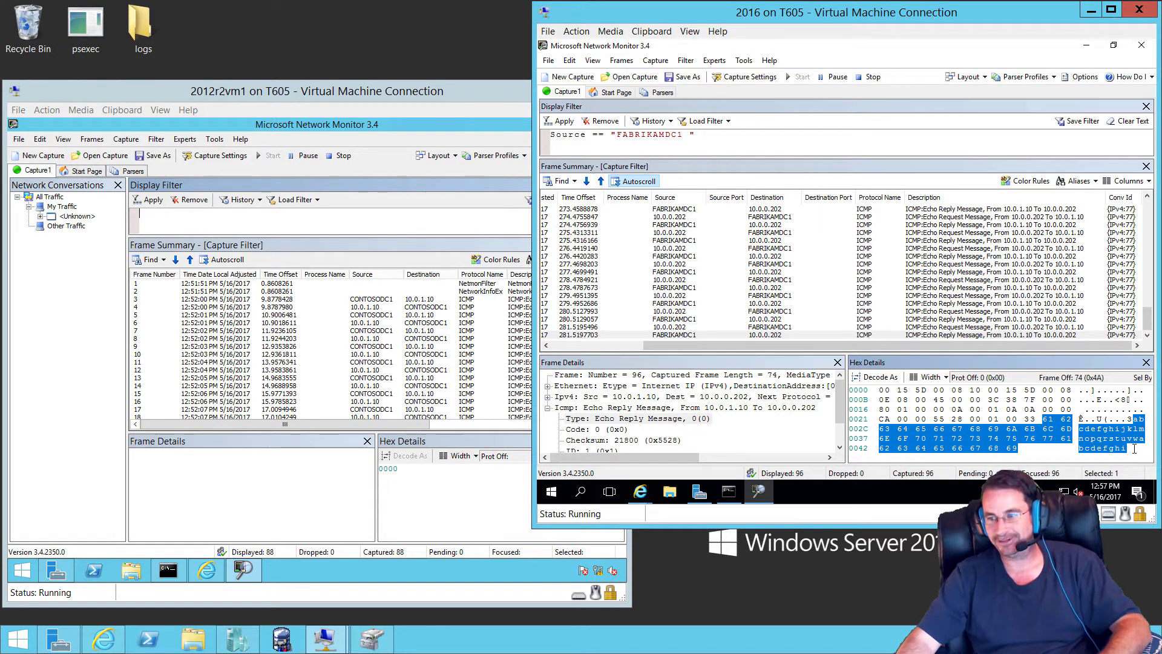
pyautogui.click(1141, 419)
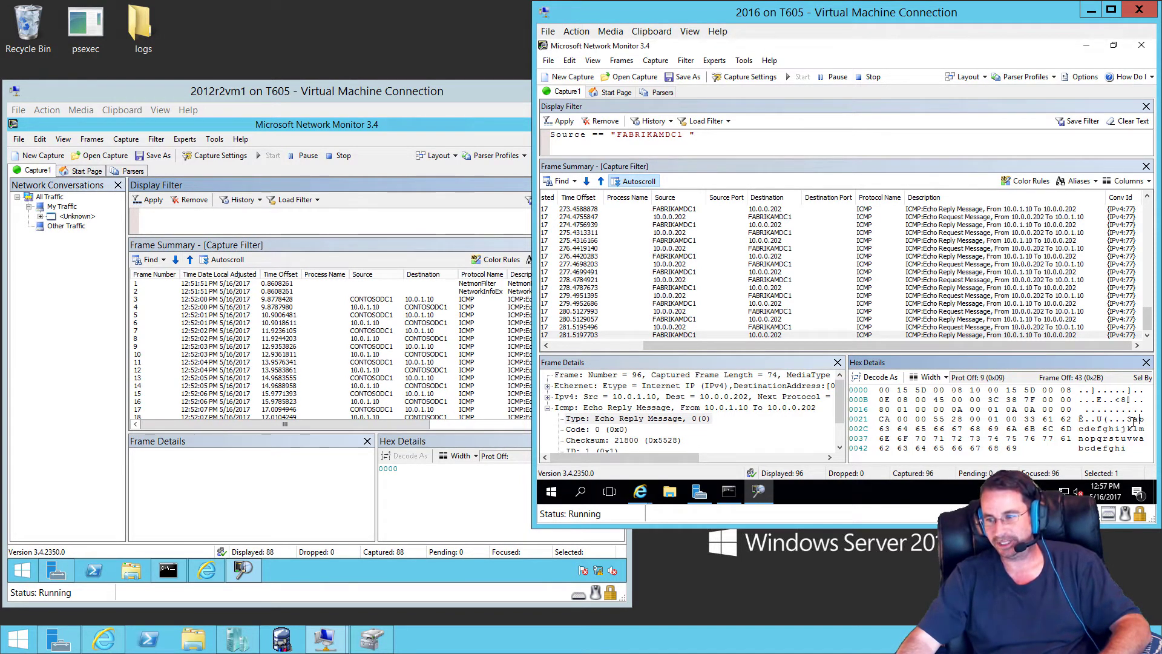
pyautogui.moveTo(1133, 419); pyautogui.dragTo(1131, 448)
pyautogui.click(1132, 427)
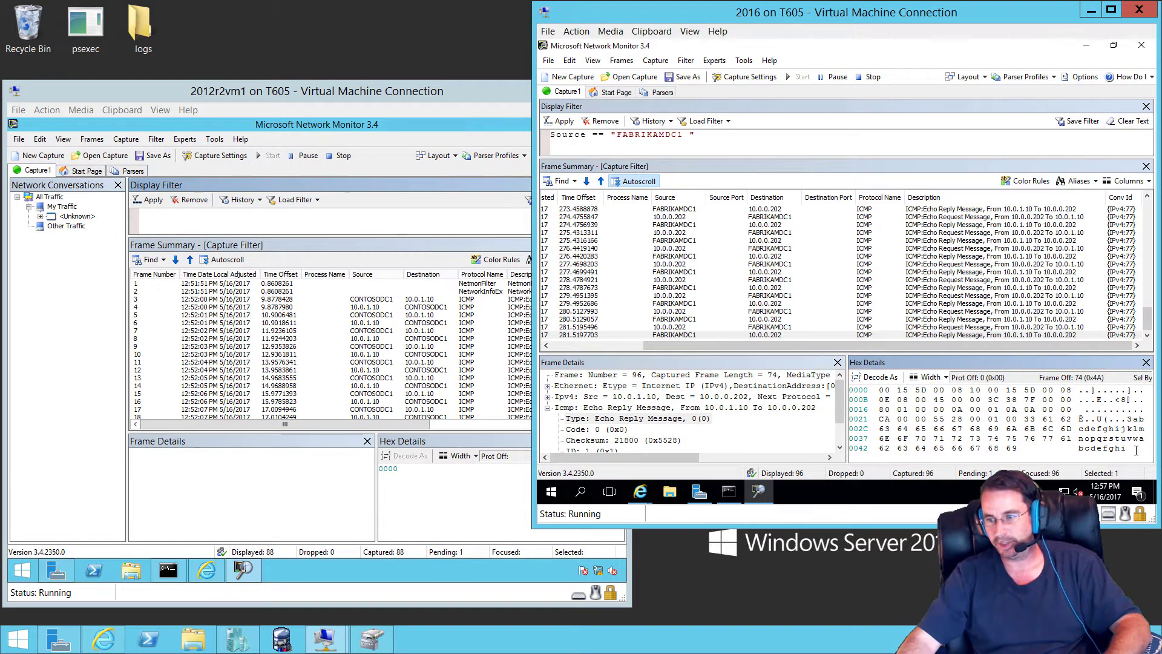
pyautogui.keyDown('shift'); pyautogui.click(1129, 419); pyautogui.keyUp('shift')
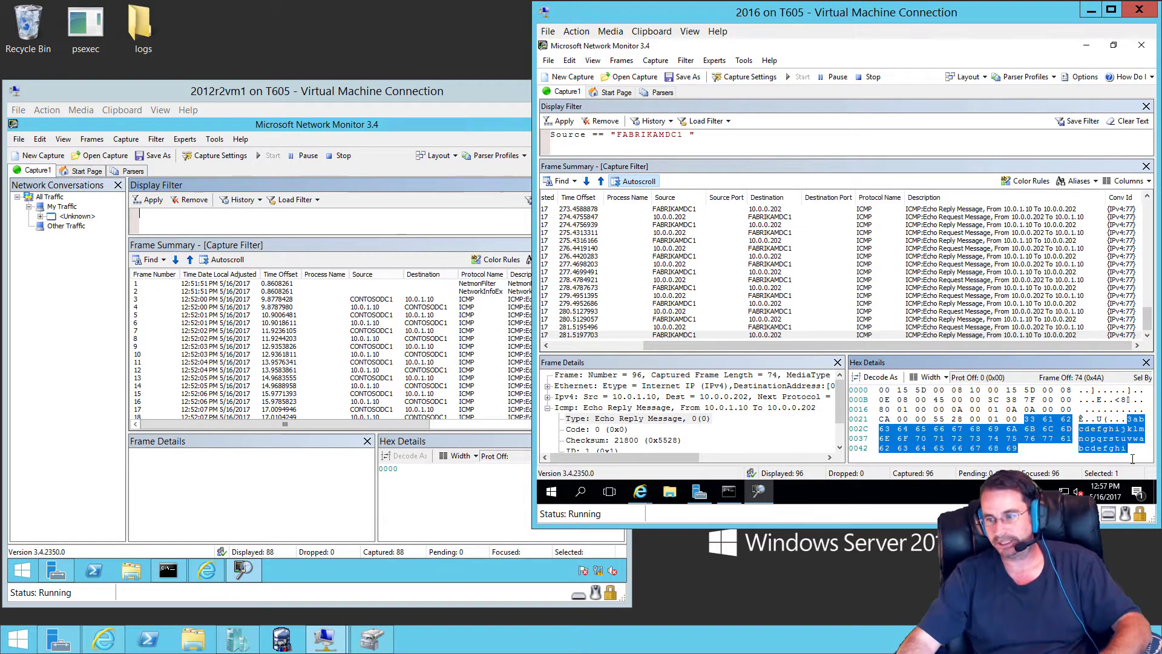
# Step: Step back through the last few captured ICMP frames and return to the last one, comparing their details
pyautogui.click(751, 319)
pyautogui.press('Up')
pyautogui.press('Up')
pyautogui.press('Up')
pyautogui.press('Up')
pyautogui.press('Up')
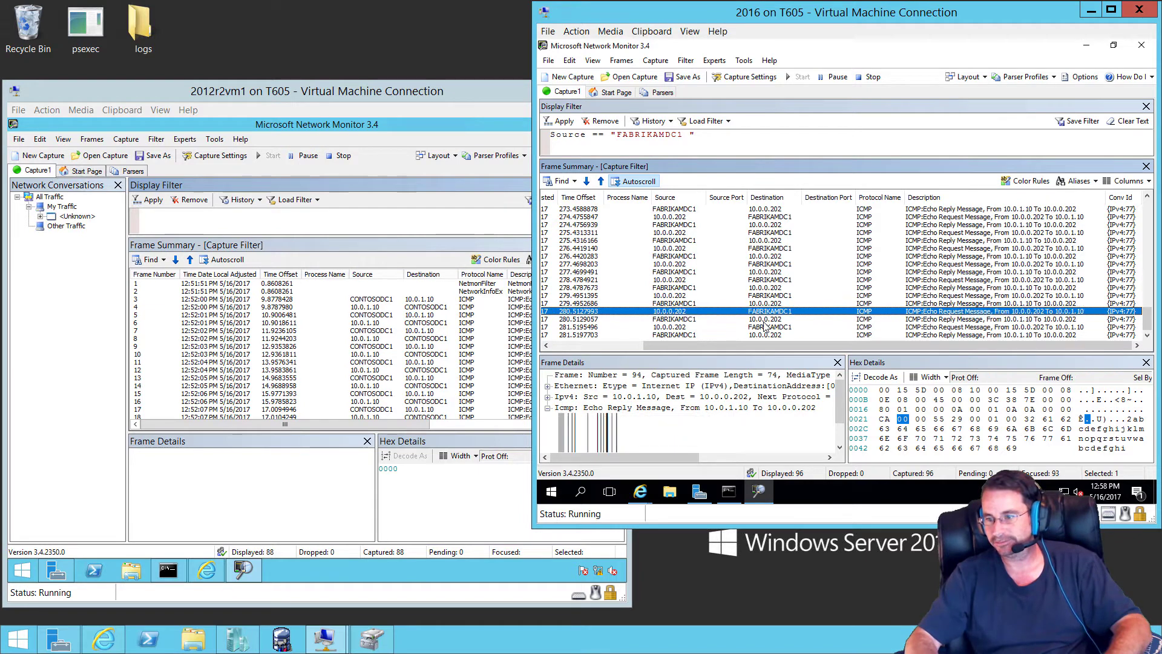
pyautogui.press('Down')
pyautogui.press('Down')
pyautogui.press('Down')
pyautogui.press('Down')
pyautogui.press('Down')
pyautogui.press('Down')
pyautogui.press('Down')
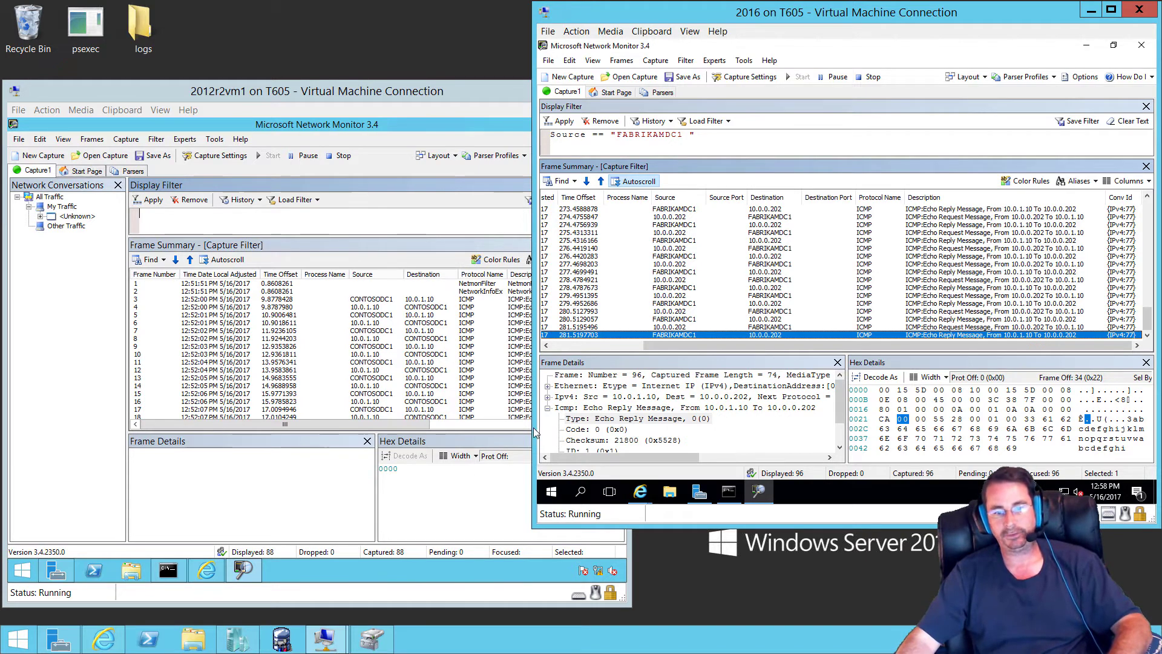
# Step: On the Contoso domain controller, open Active Directory Domains and Trusts from Server Manager and maximize it
pyautogui.click(168, 569)
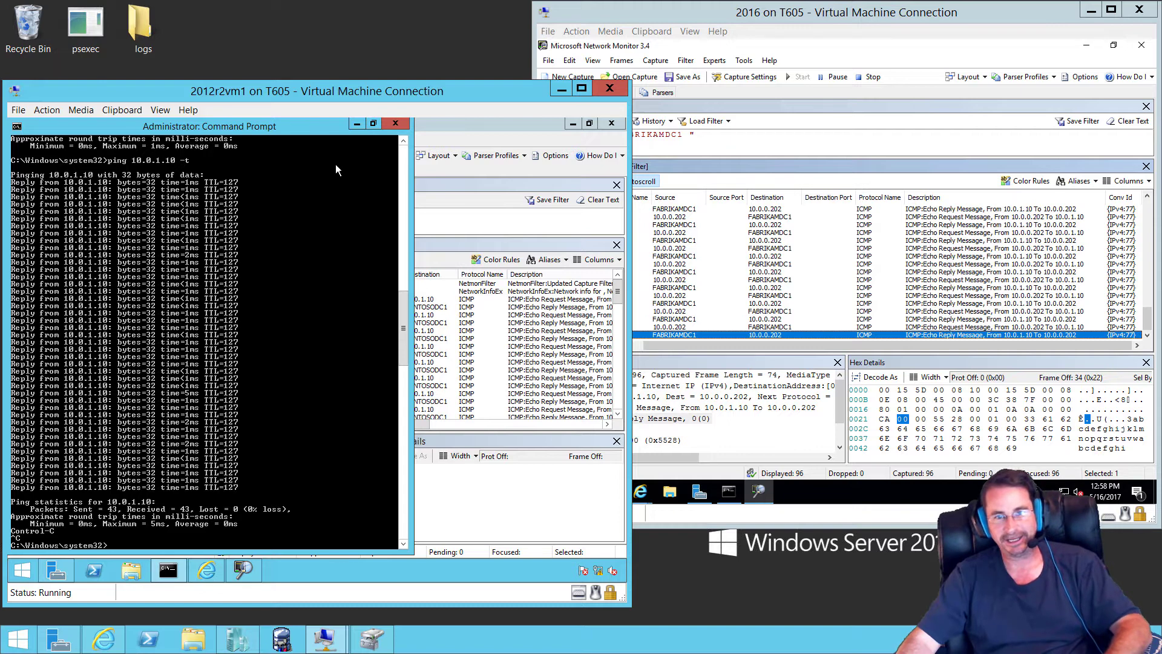
pyautogui.click(361, 128)
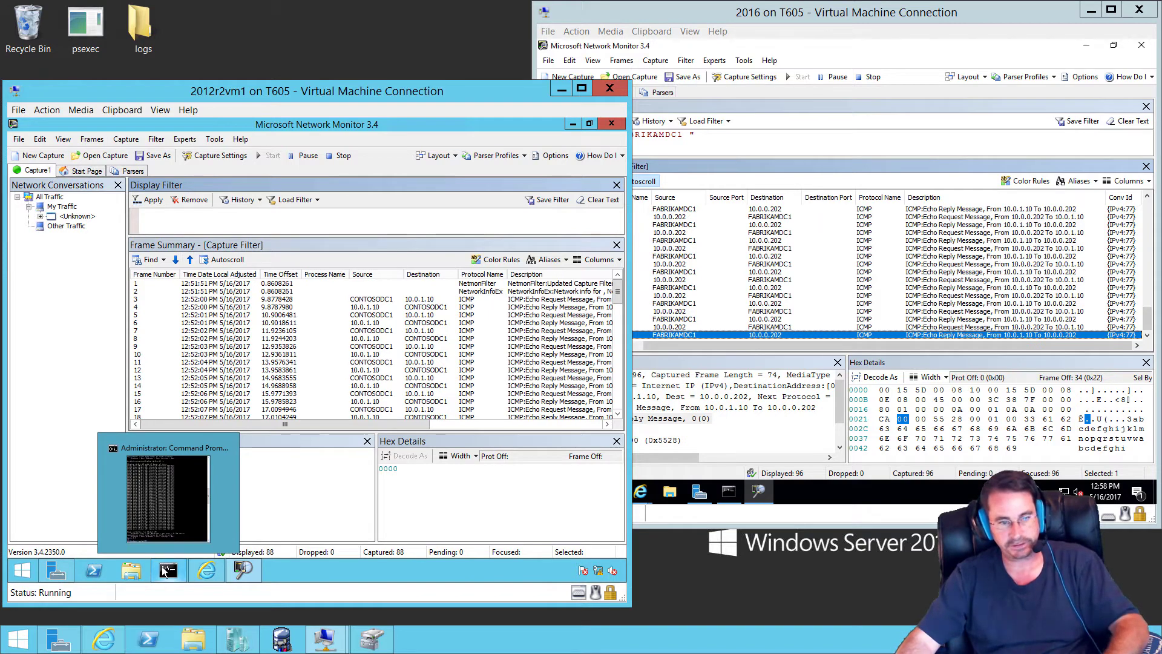
pyautogui.click(57, 578)
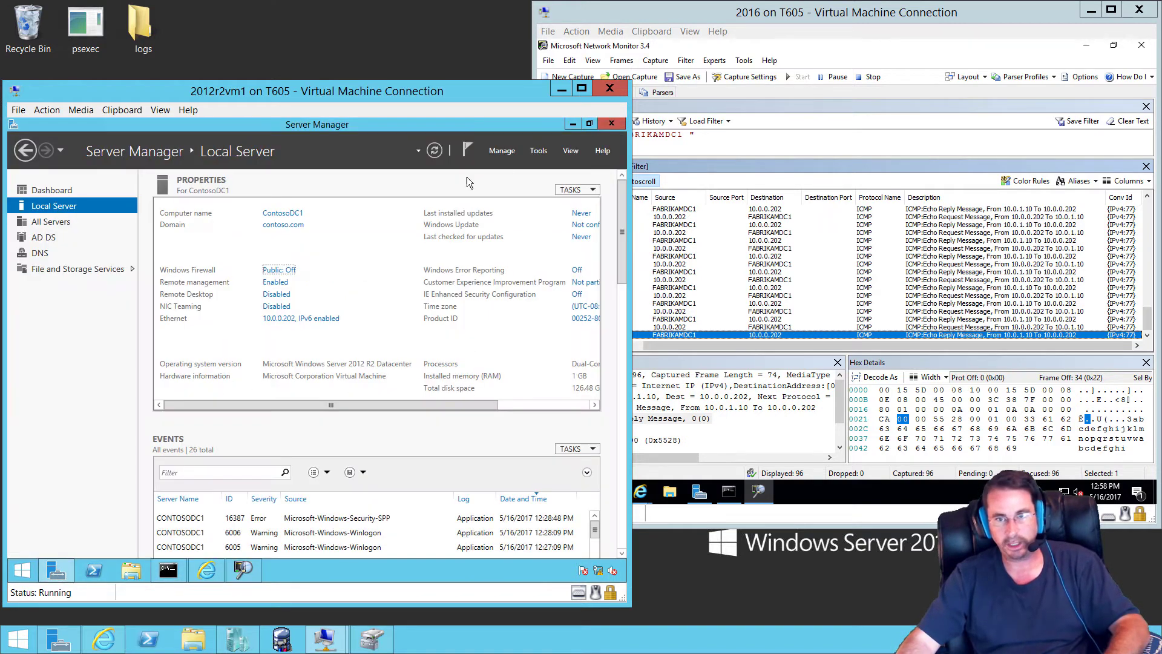
pyautogui.click(537, 151)
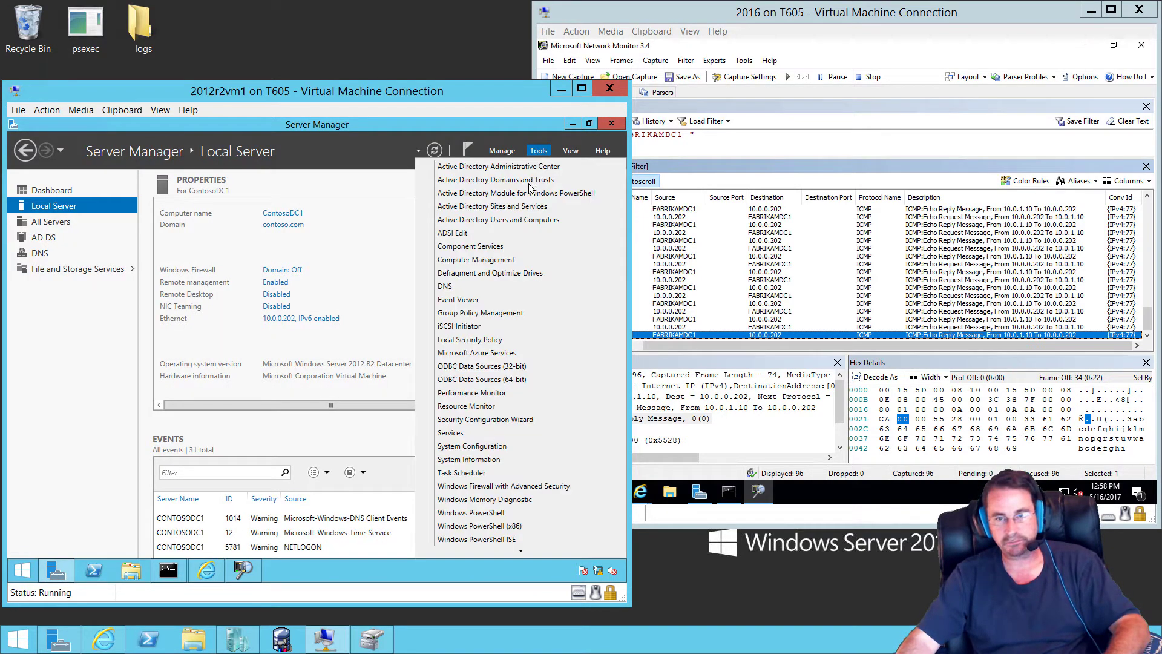
pyautogui.click(496, 180)
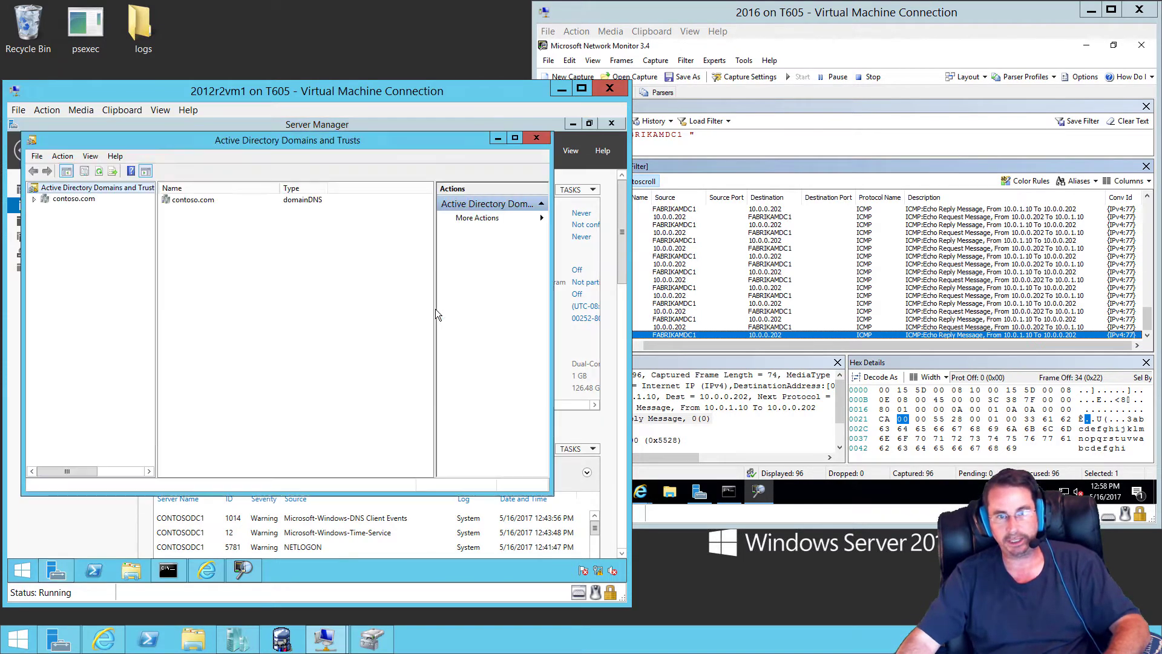
pyautogui.click(514, 138)
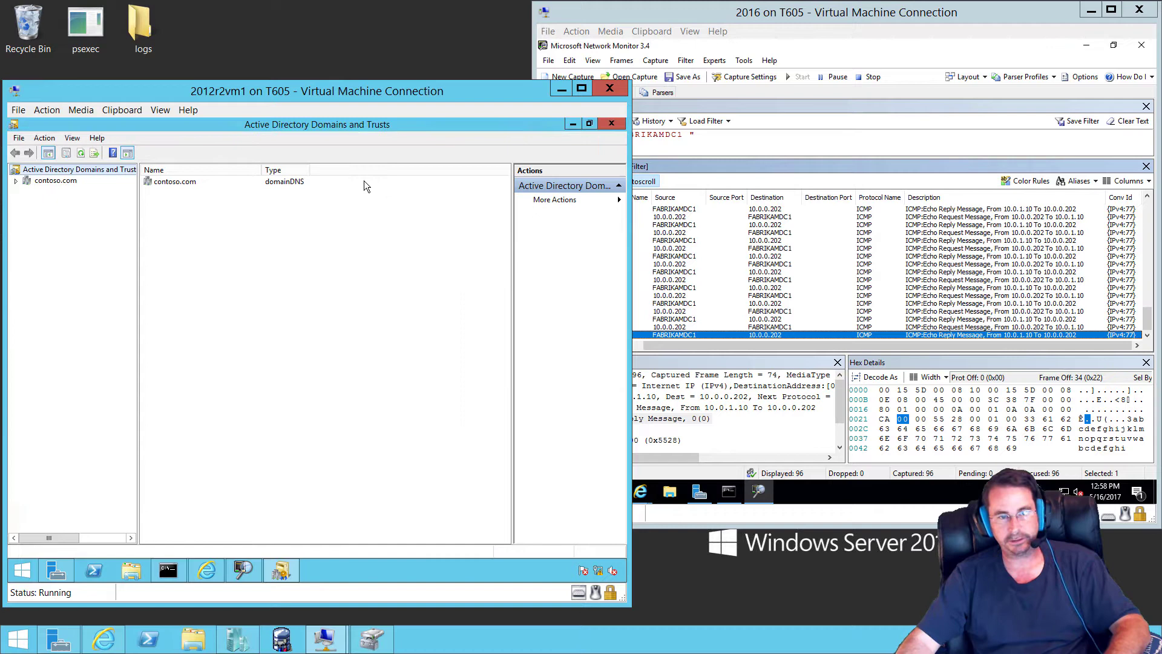
# Step: Start the New Trust Wizard from the contoso.com domain's trust properties and advance to the Trust Name page
pyautogui.click(53, 180)
pyautogui.rightClick(40, 181)
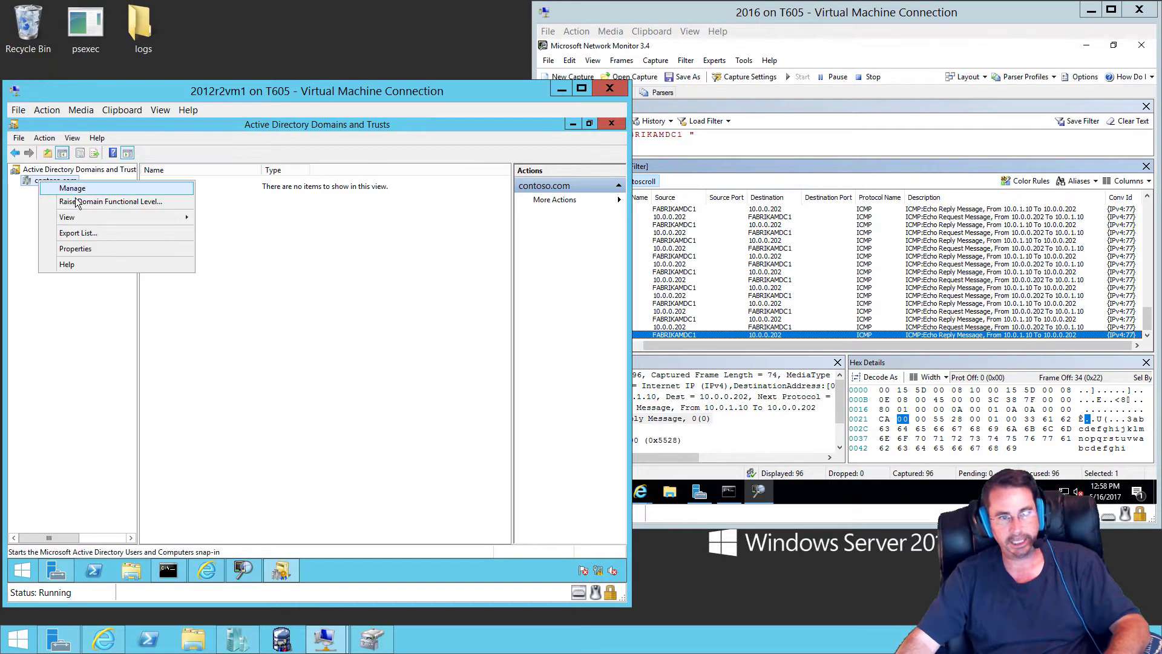
pyautogui.click(124, 260)
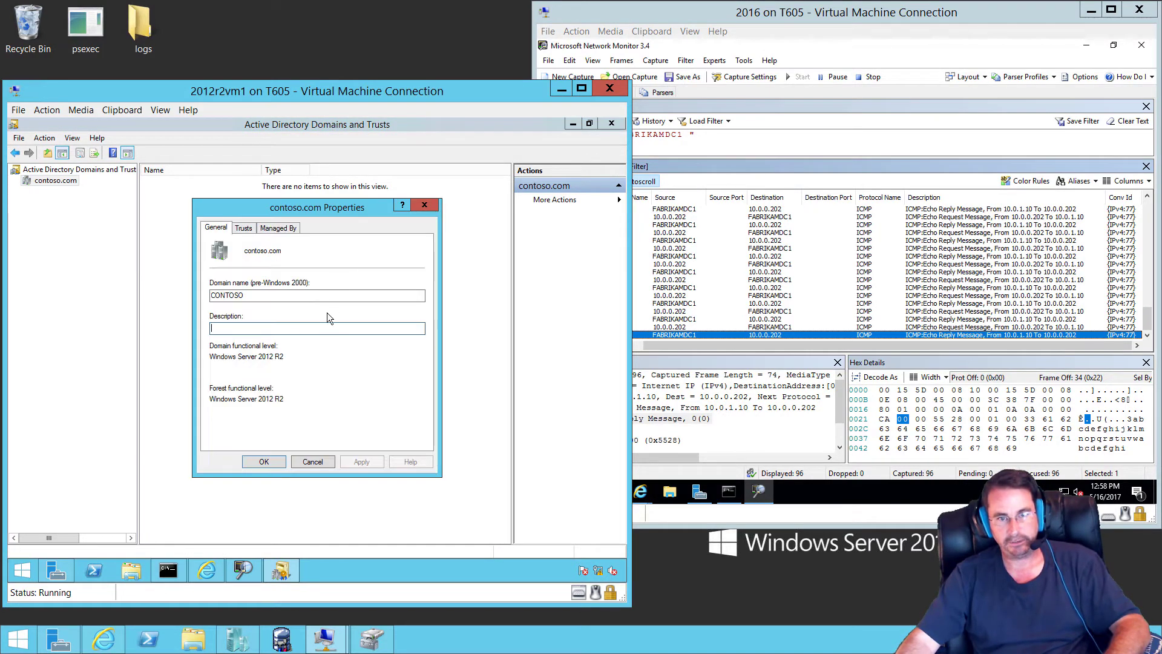
pyautogui.click(244, 229)
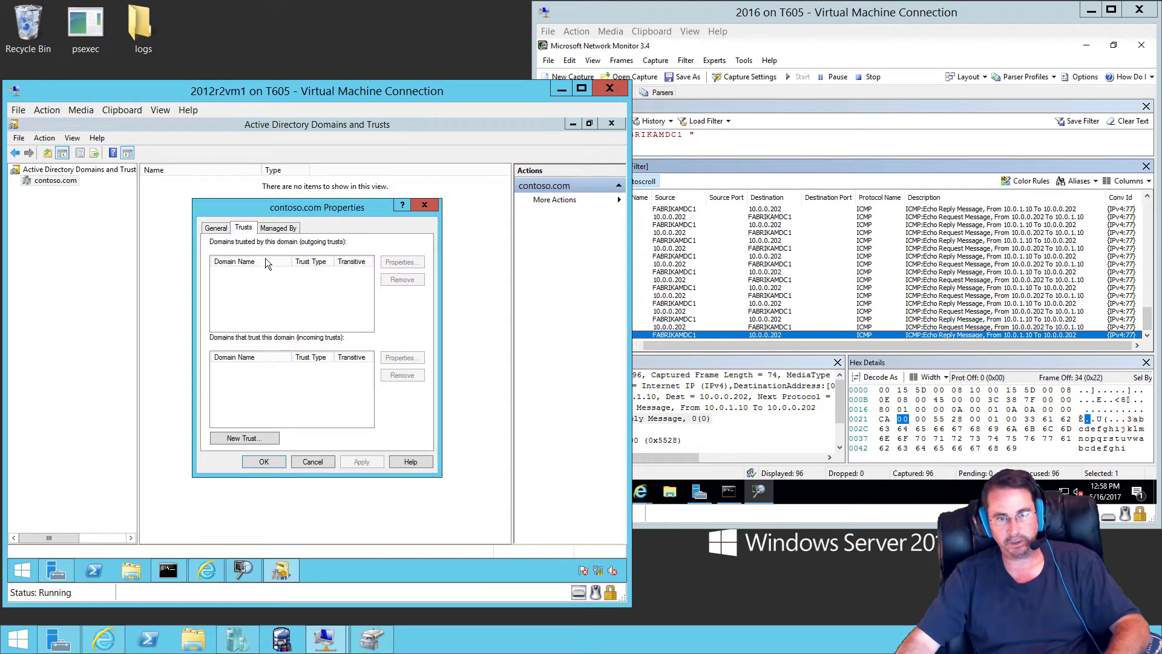
pyautogui.click(262, 439)
pyautogui.click(437, 472)
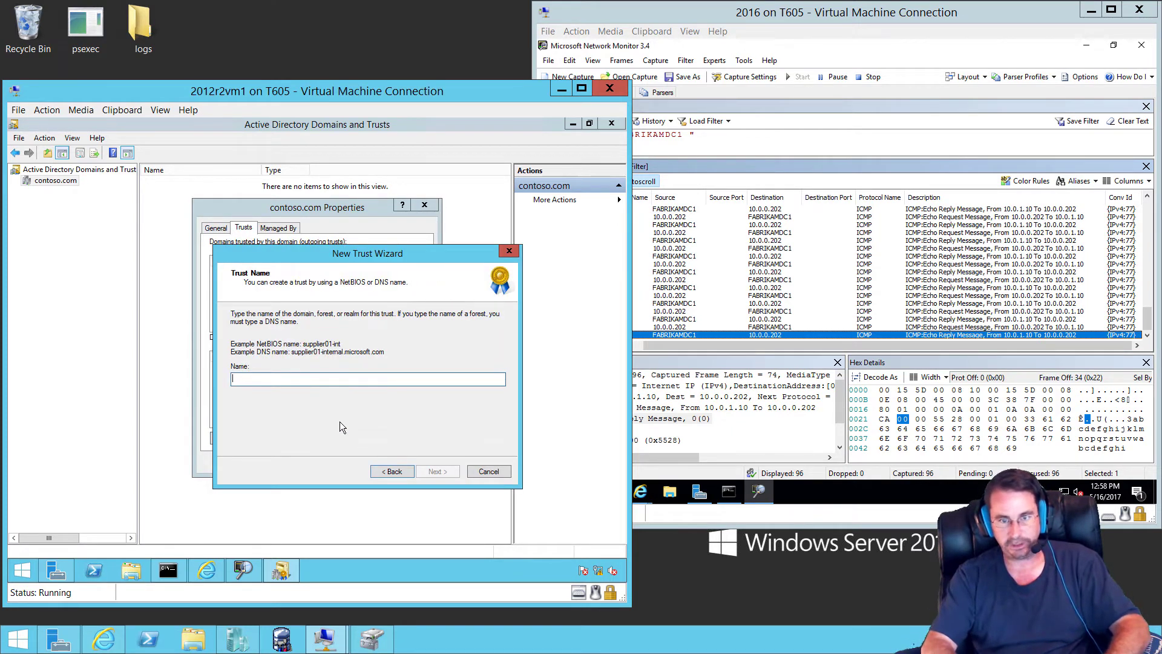
# Step: Query for a Fabrikam domain controller from the Contoso command prompt with nltest /dsgetdc:fabrikam.com
pyautogui.click(179, 571)
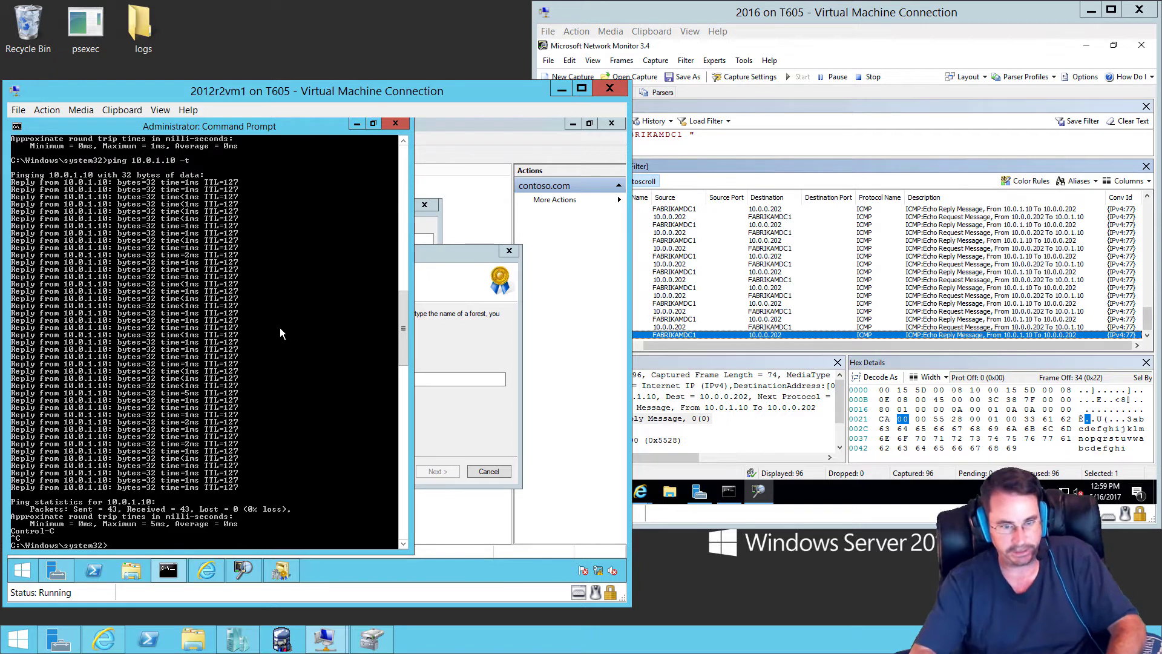
pyautogui.write('n')
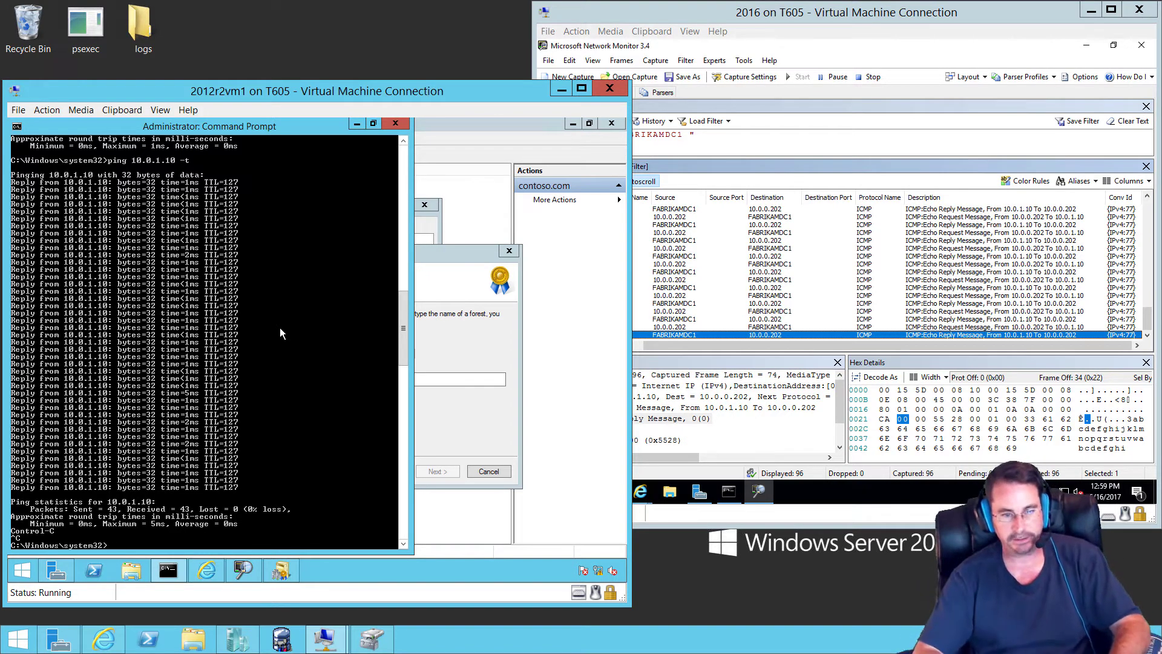
pyautogui.write('le')
pyautogui.write('est')
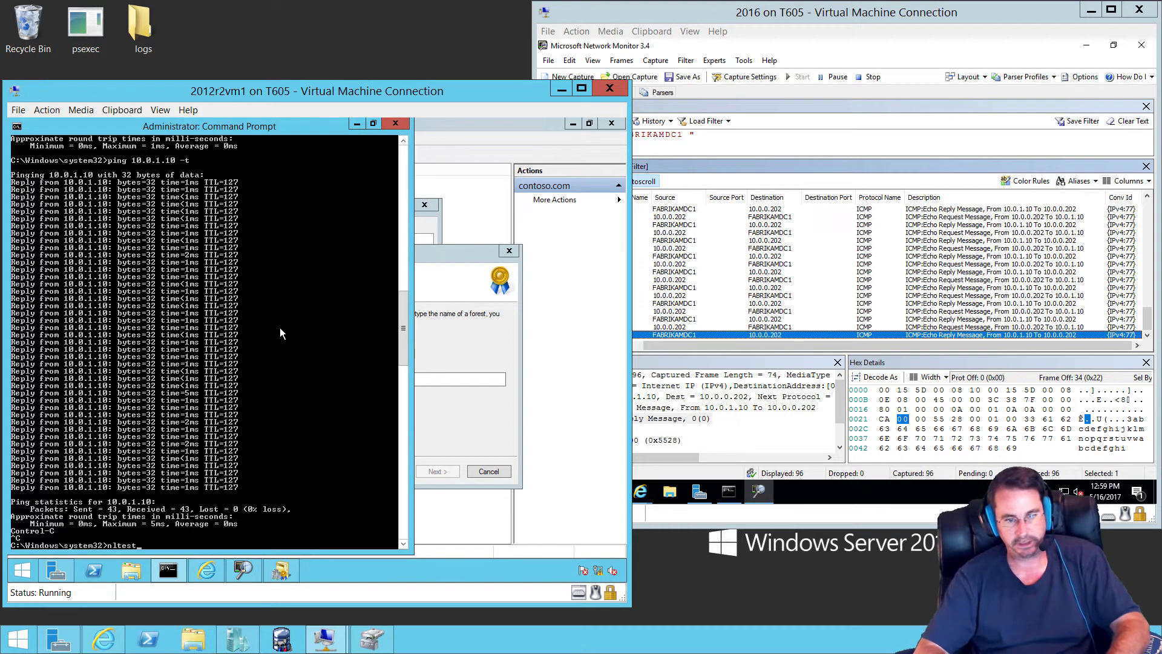
pyautogui.write(' /dsgetdc:conto')
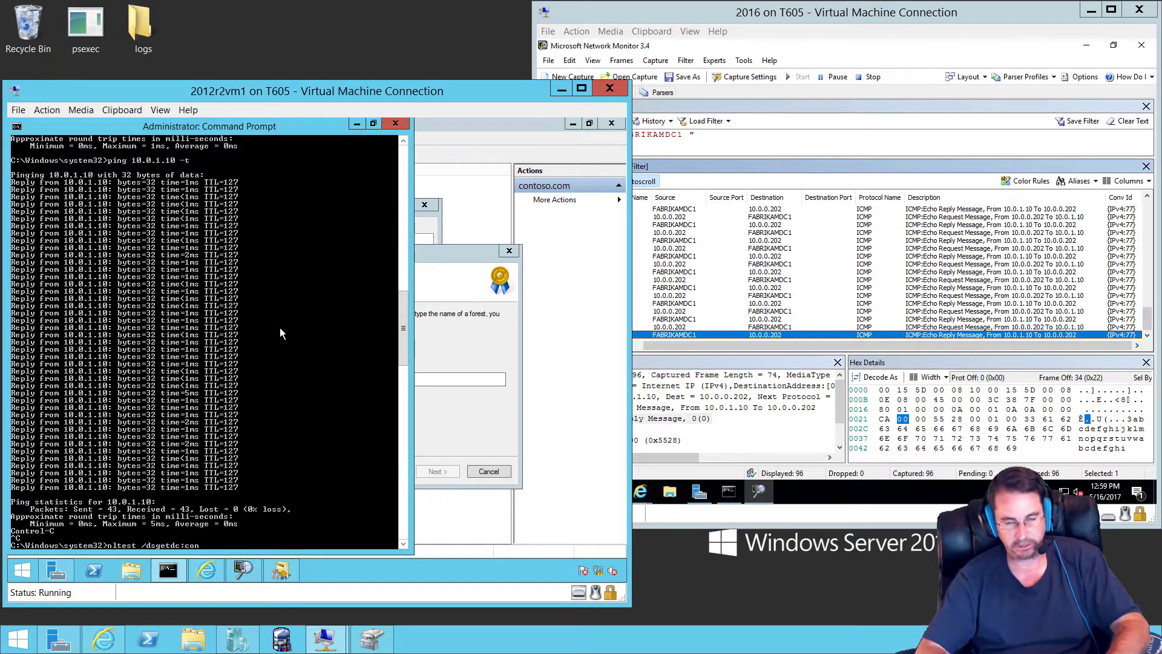
pyautogui.click(61, 575)
pyautogui.click(61, 576)
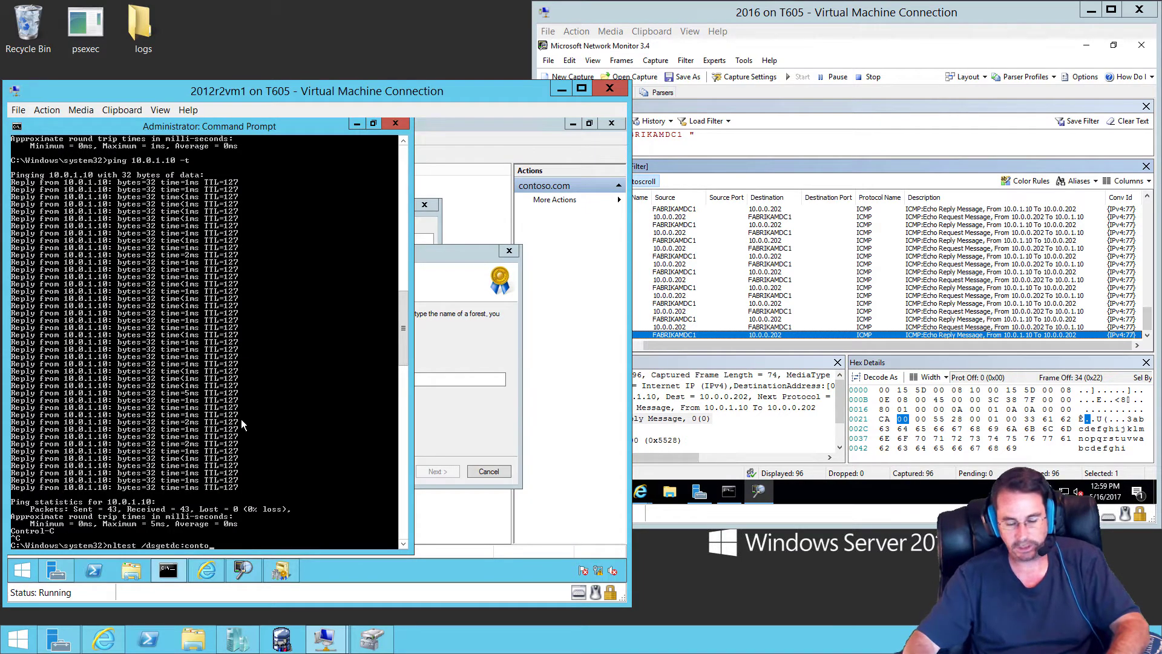
pyautogui.press('BackSpace')
pyautogui.press('BackSpace')
pyautogui.press('BackSpace')
pyautogui.press('BackSpace')
pyautogui.press('BackSpace')
pyautogui.write('f')
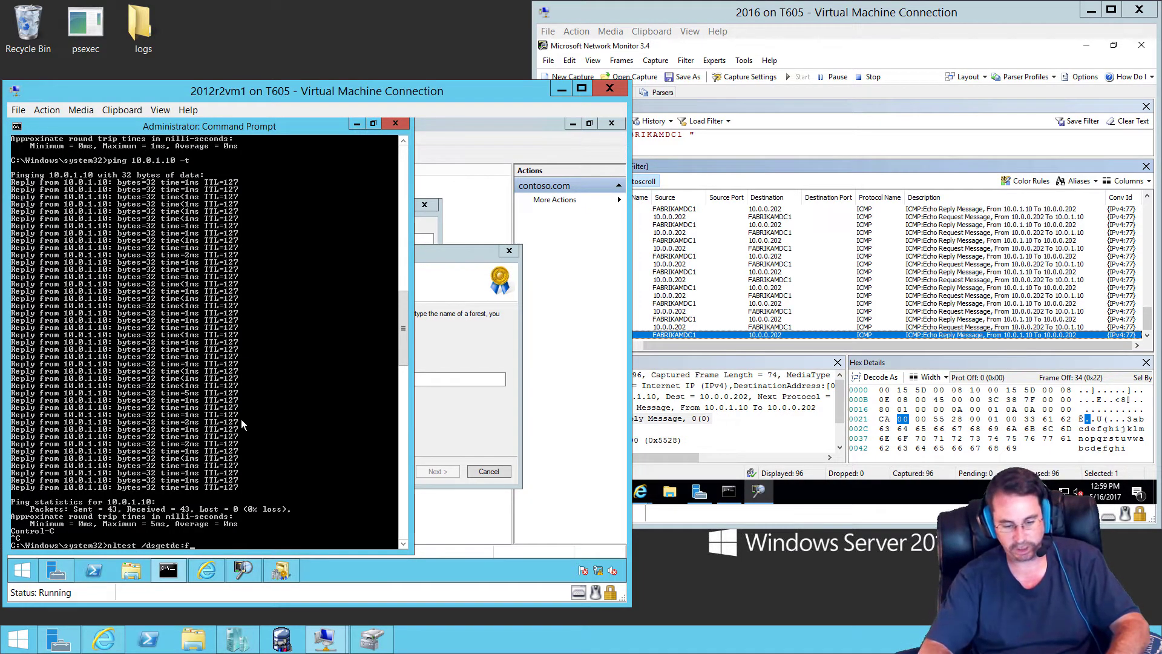
pyautogui.write('abrikam.c')
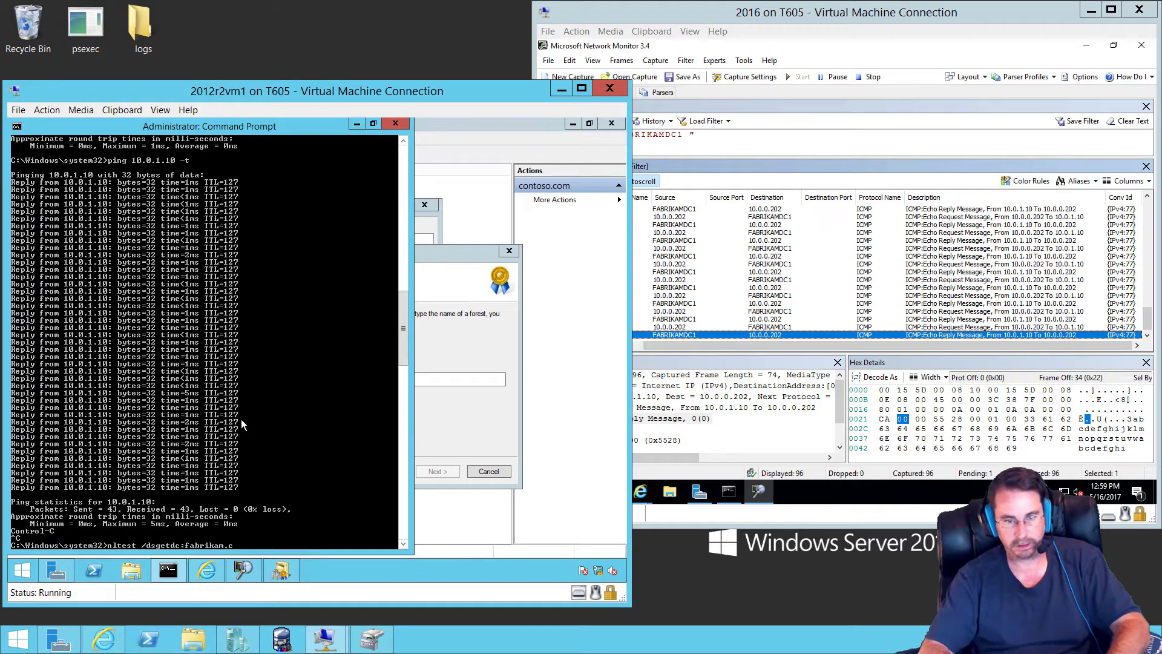
pyautogui.write('om')
pyautogui.press('Return')
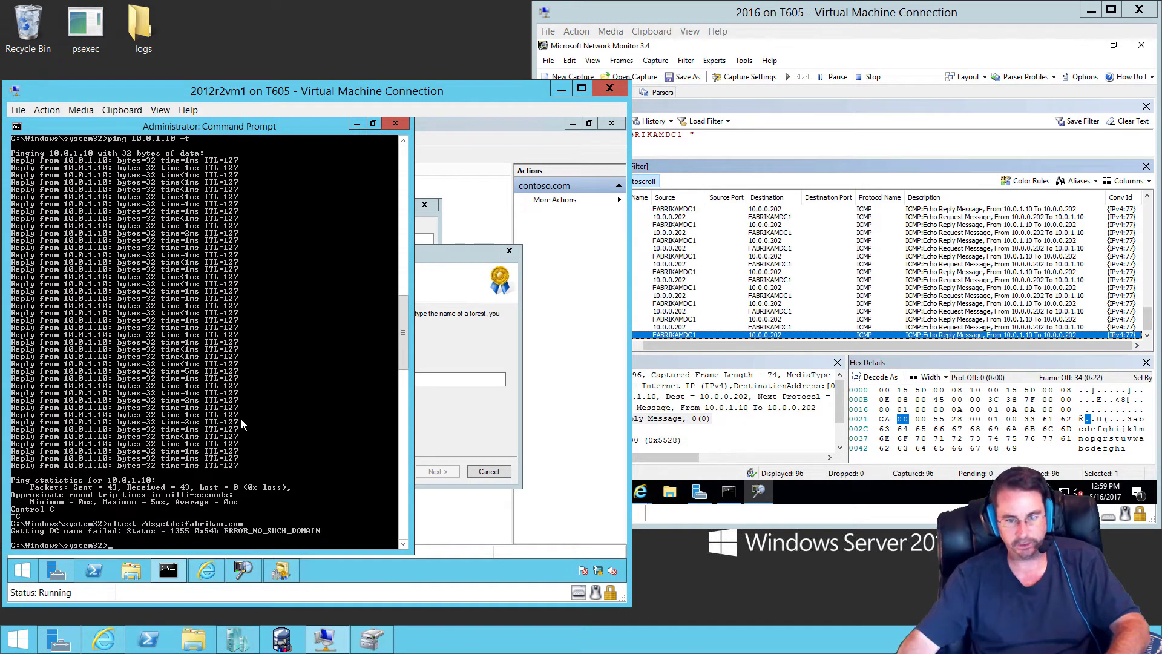
# Step: Open DNS Manager from Server Manager on the Contoso domain controller
pyautogui.click(932, 340)
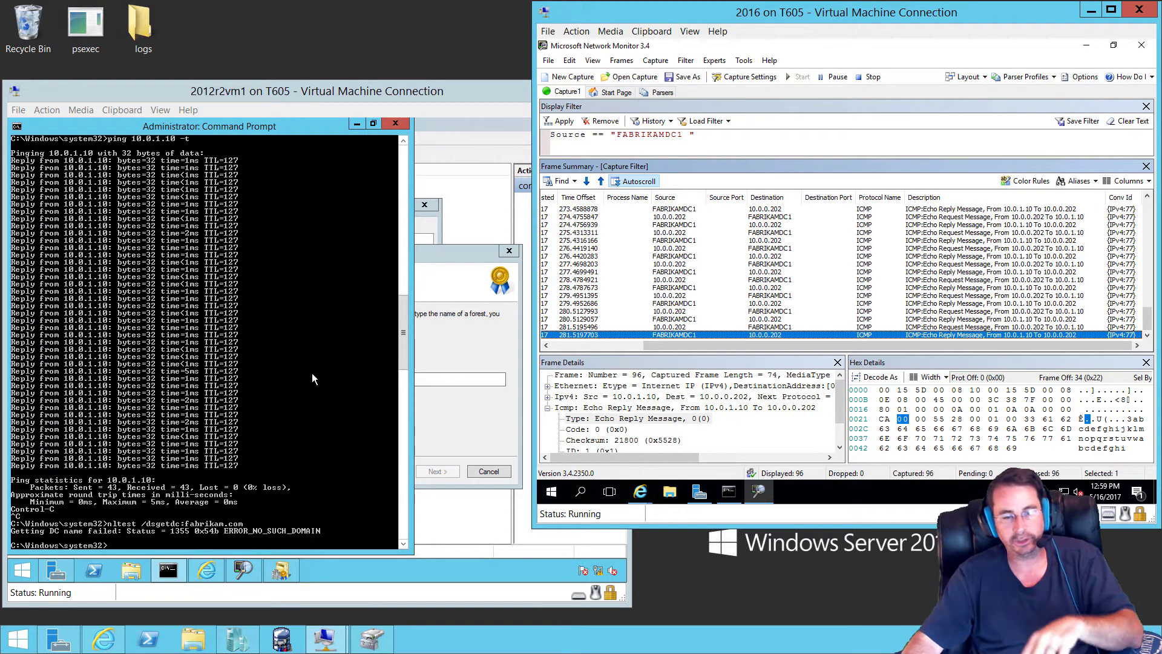
pyautogui.click(57, 570)
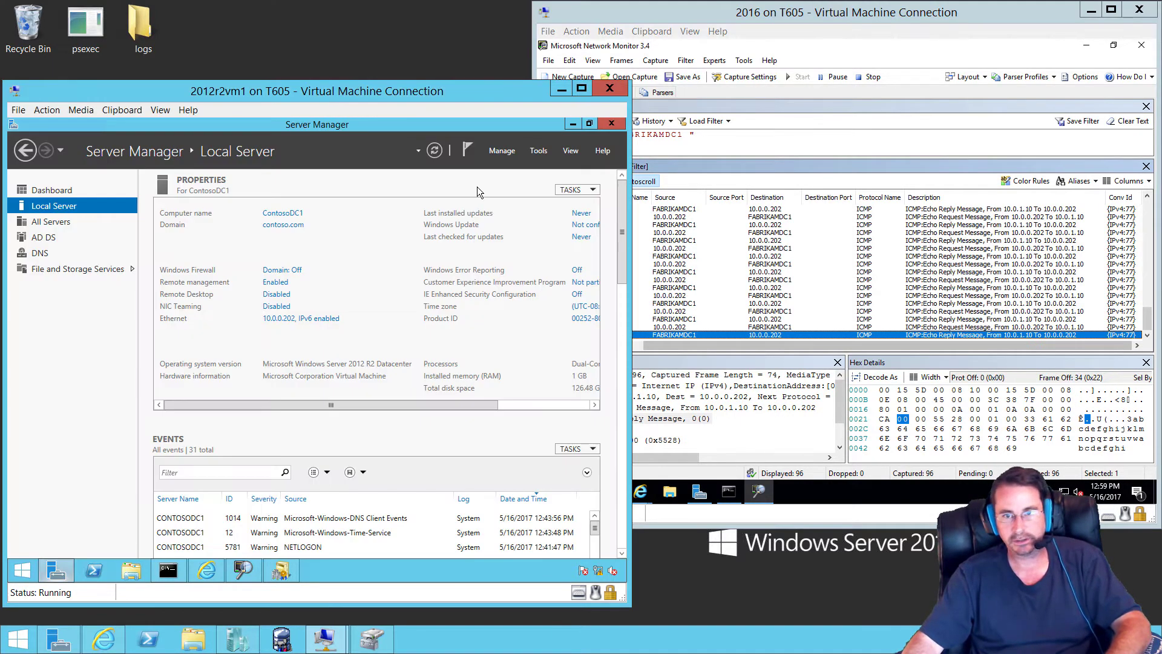
pyautogui.click(538, 150)
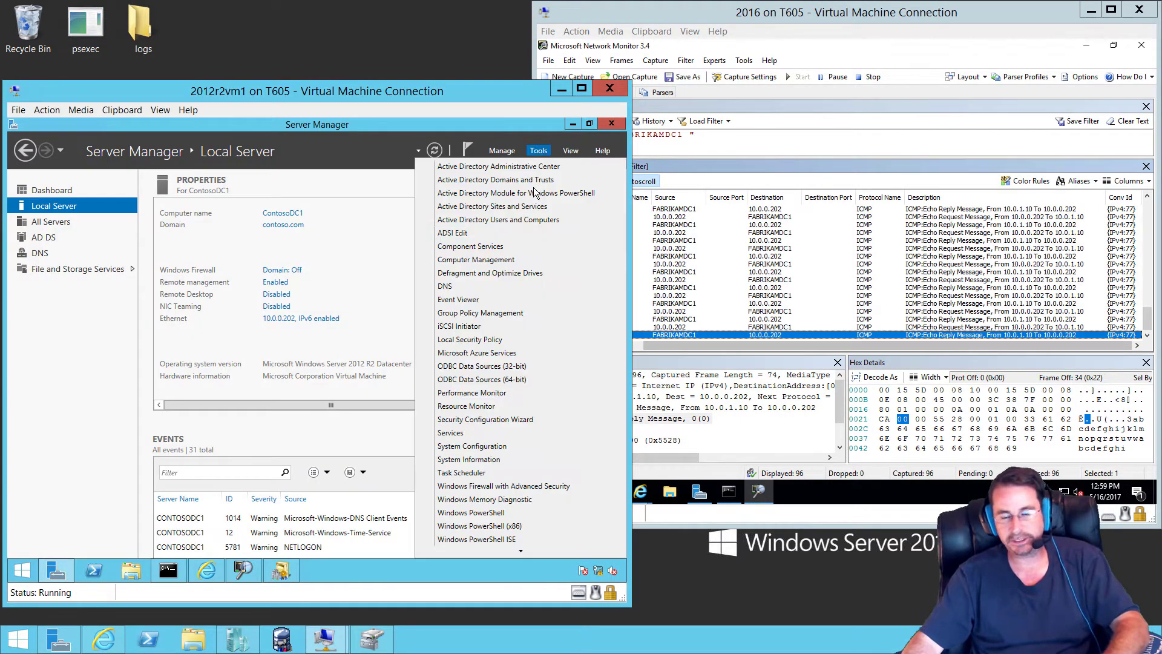
pyautogui.click(445, 287)
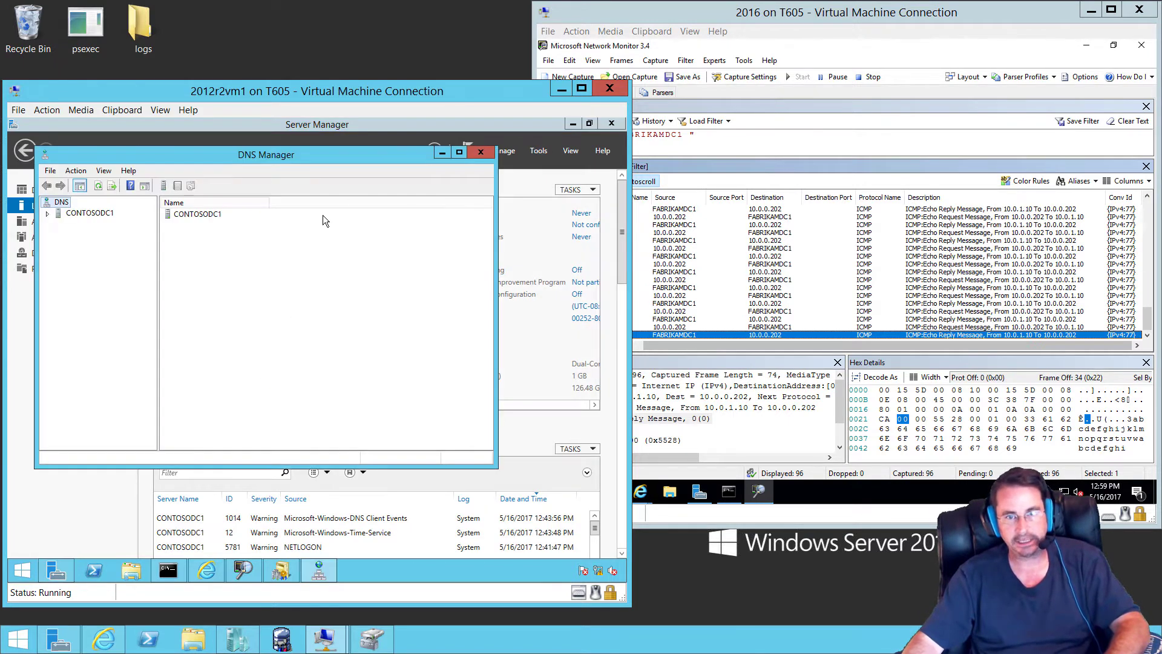
# Step: Start a new conditional forwarder on CONTOSODC1 for the DNS domain fabrikam.com with master server 10.0.1.10
pyautogui.click(56, 236)
pyautogui.rightClick(59, 236)
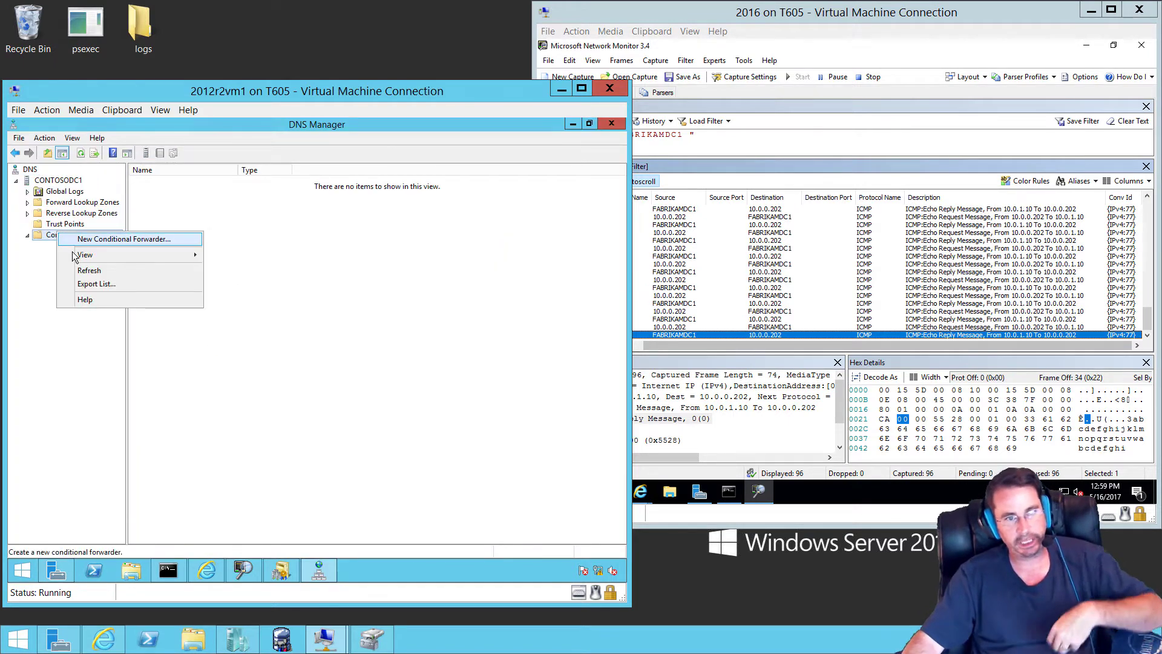
pyautogui.click(76, 243)
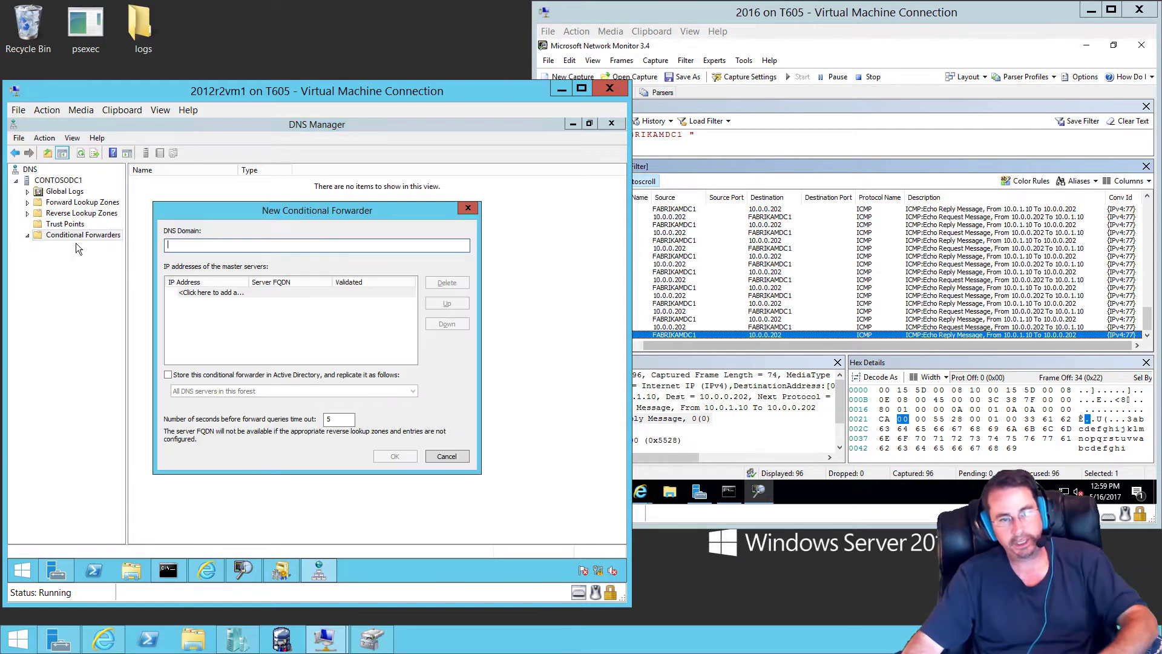
pyautogui.write('f')
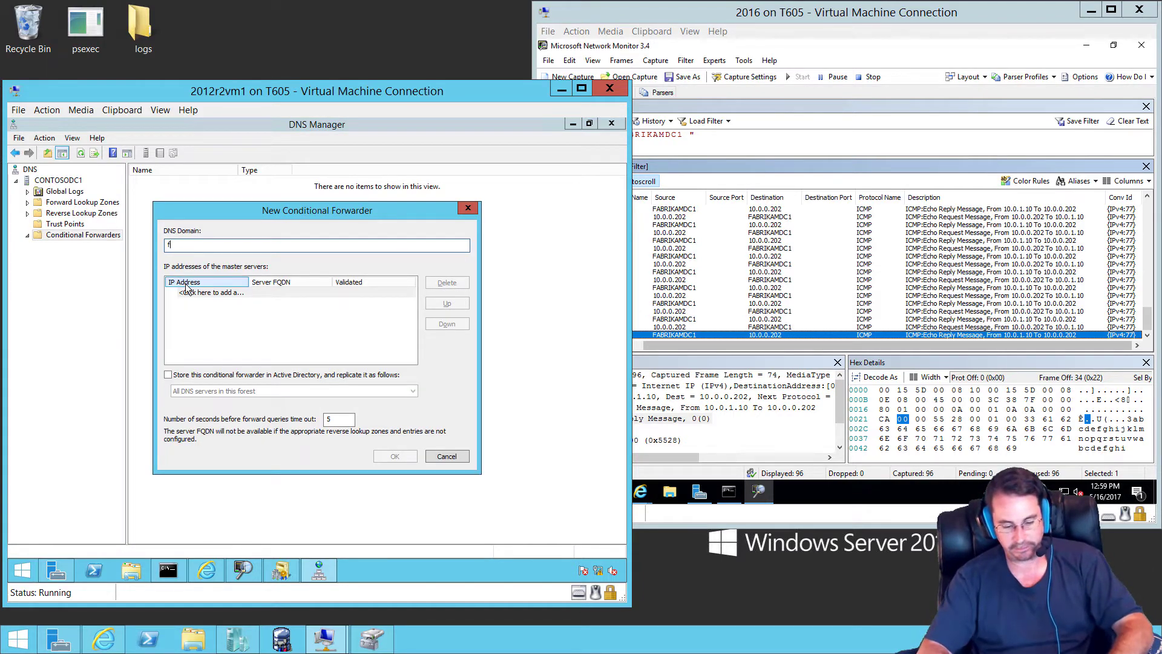
pyautogui.write('abrikam')
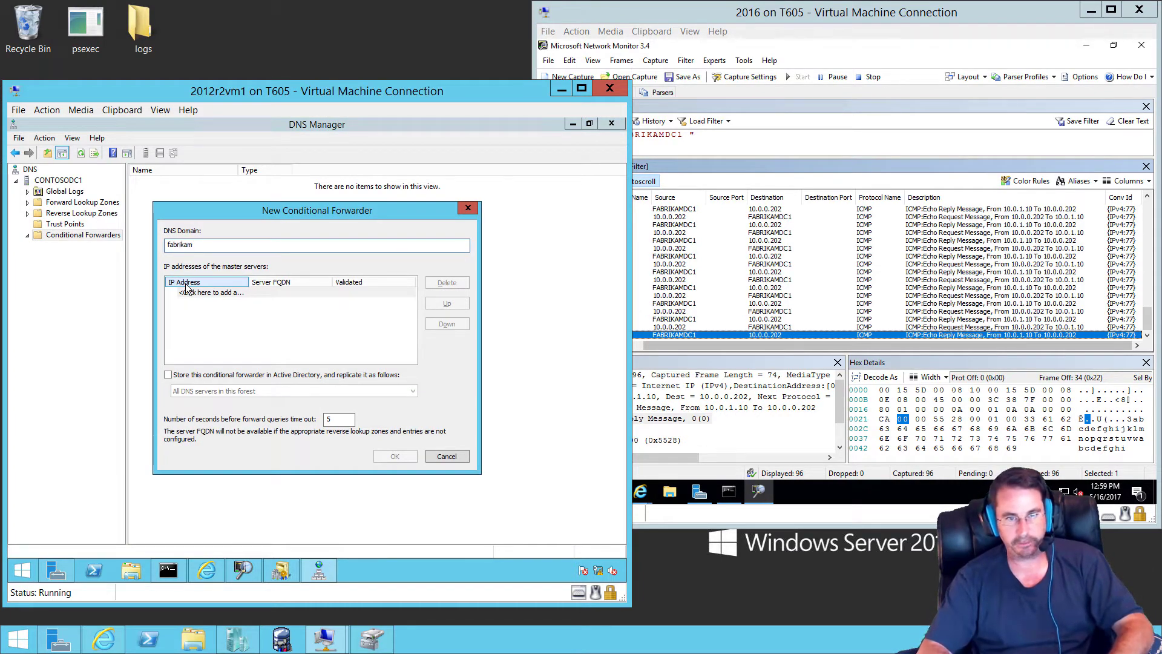
pyautogui.write('.com')
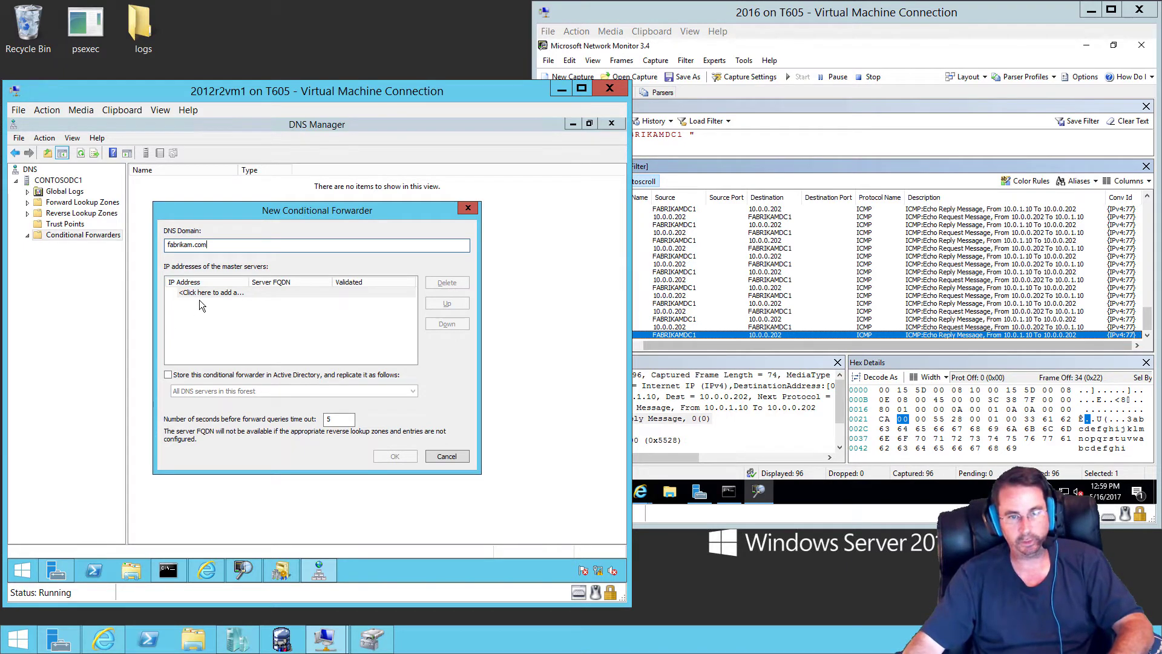
pyautogui.press('Tab')
pyautogui.write('10.')
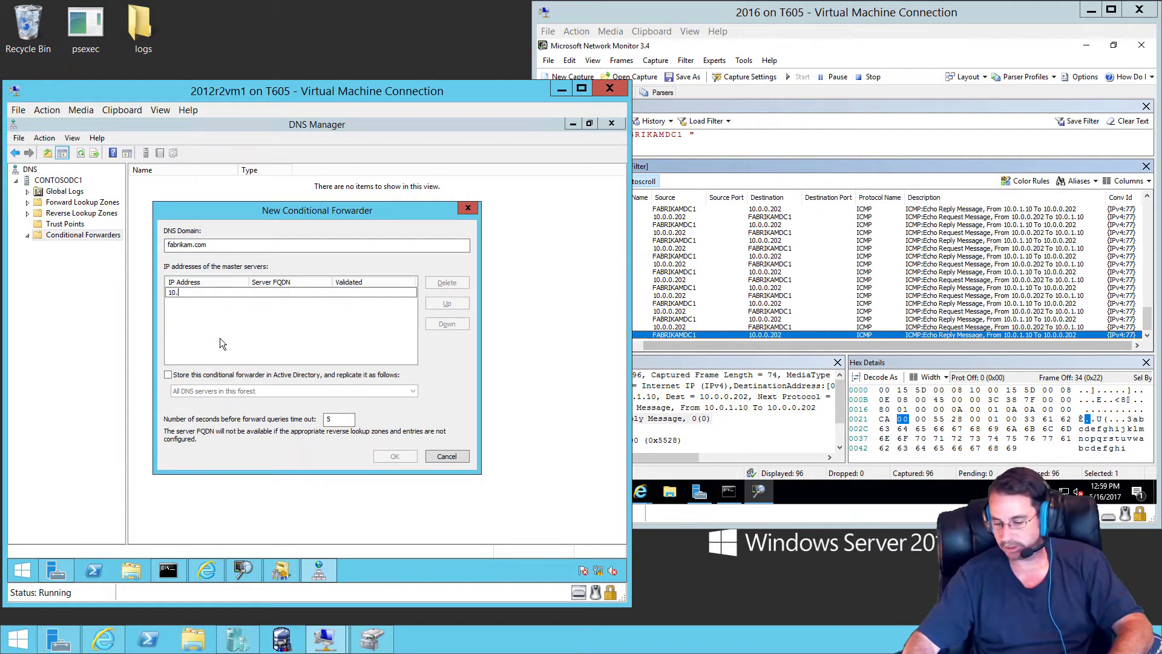
pyautogui.write('0.1.')
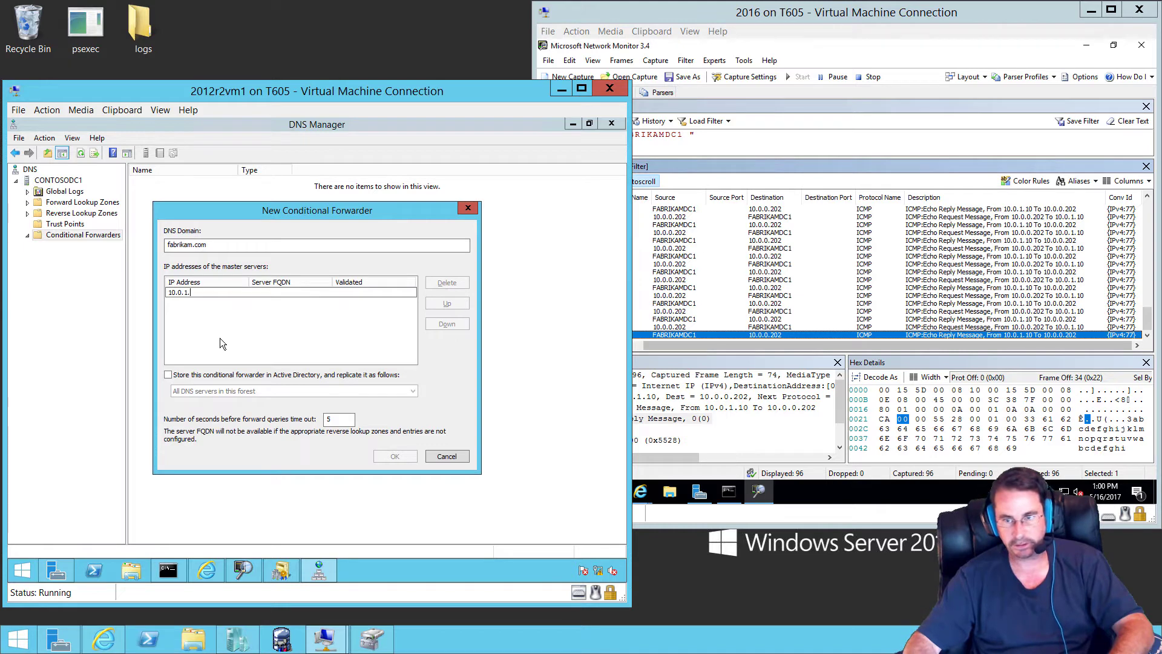
pyautogui.write('10')
pyautogui.press('Return')
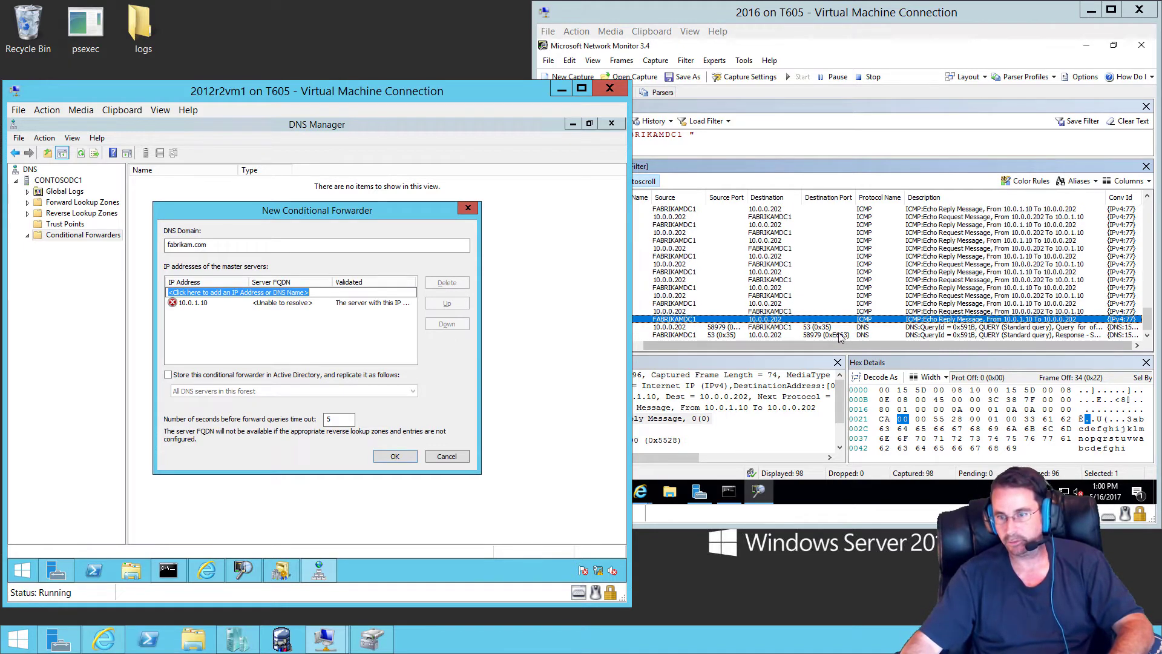
# Step: Inspect the DNS query and response frames from the forwarder validation in Network Monitor on the Fabrikam domain controller
pyautogui.click(831, 329)
pyautogui.click(830, 328)
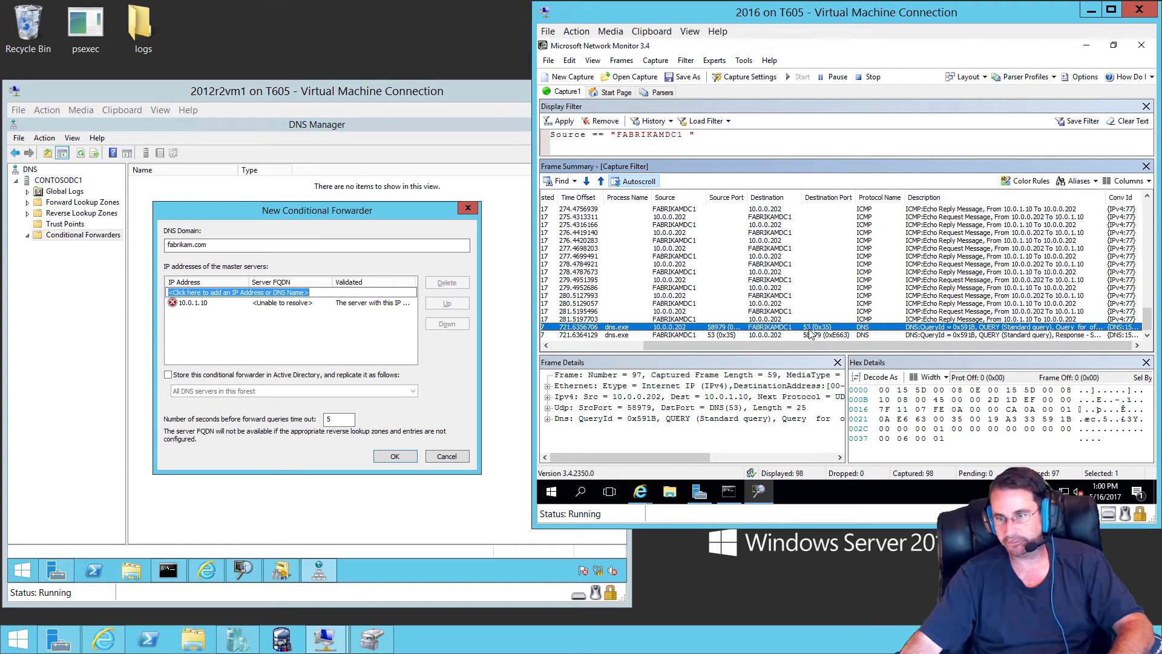
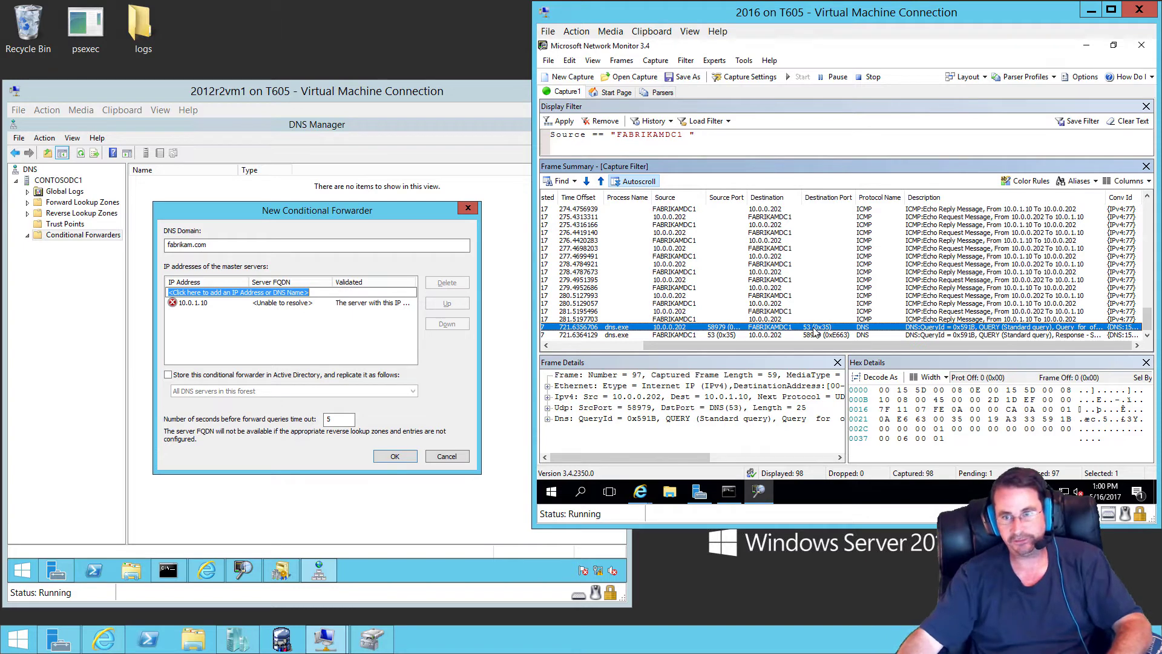
pyautogui.click(711, 336)
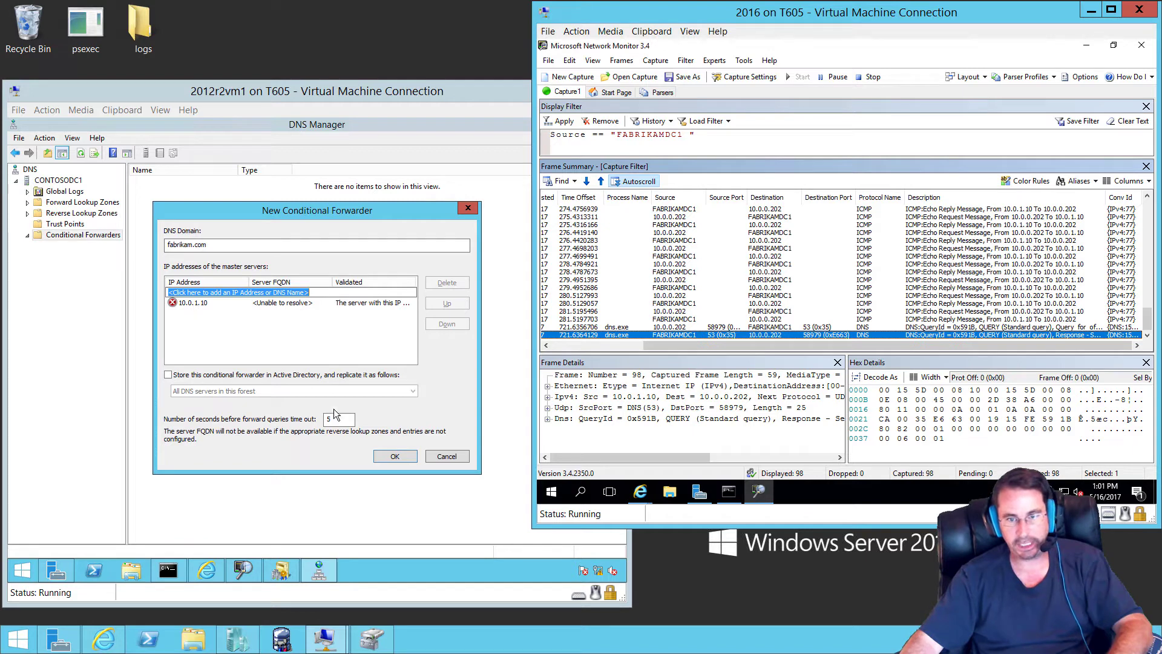
# Step: Store the conditional forwarder in Active Directory, replicated to all DNS servers in this forest, create it, and view its master server entry
pyautogui.click(196, 368)
pyautogui.click(199, 374)
pyautogui.click(211, 391)
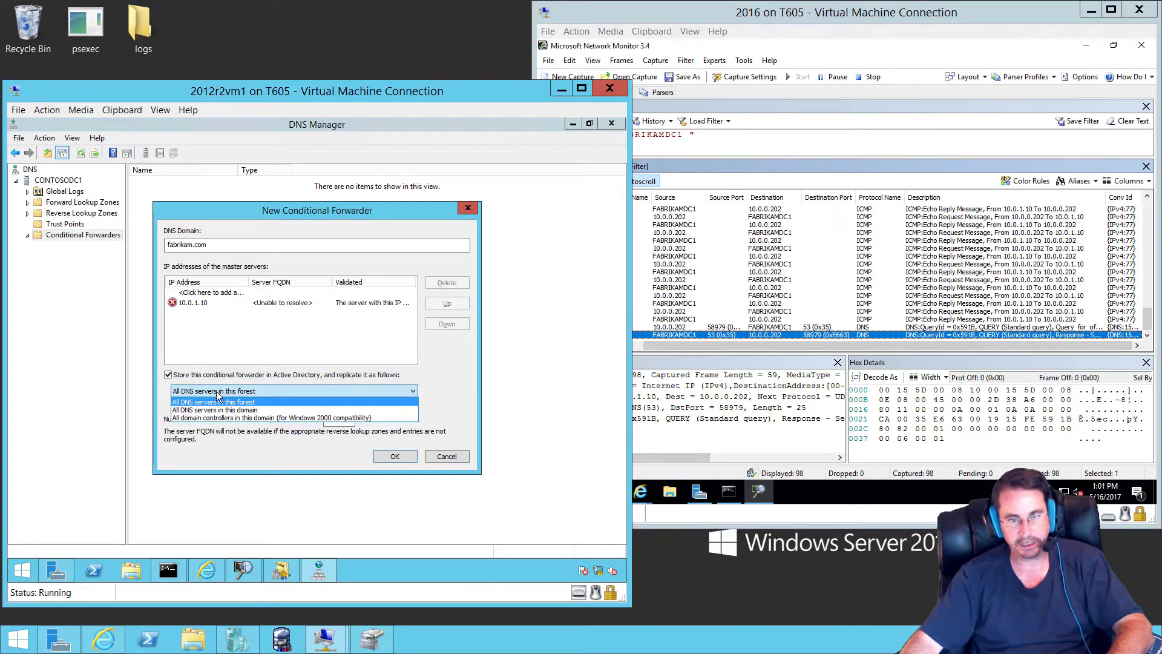
pyautogui.click(219, 403)
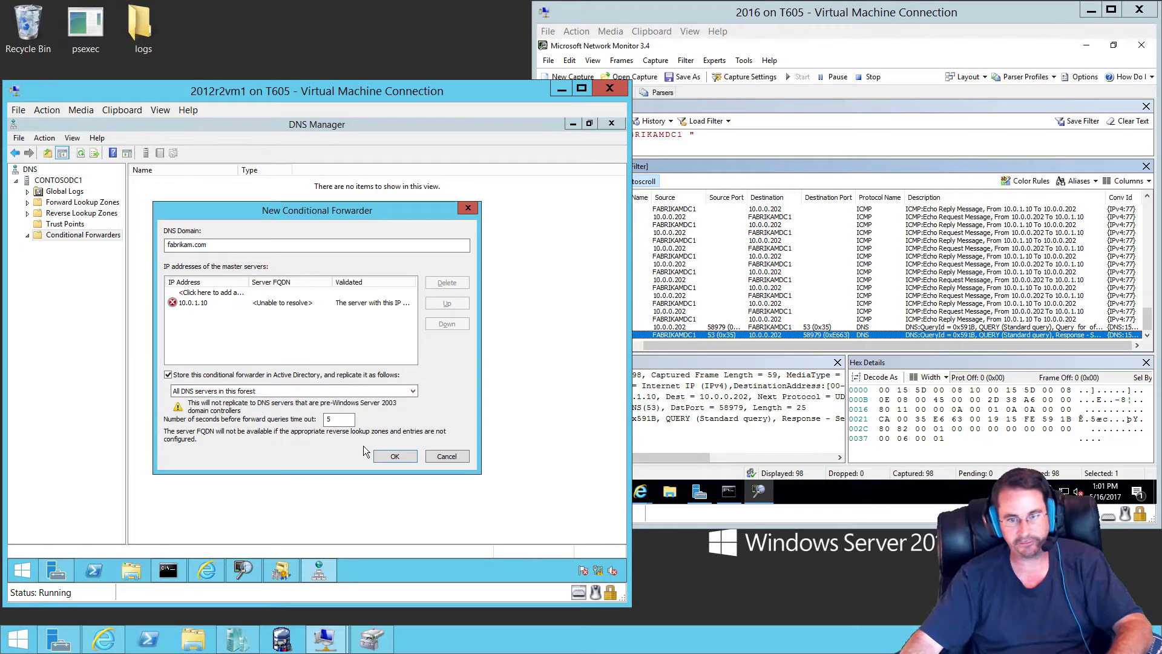
pyautogui.click(394, 456)
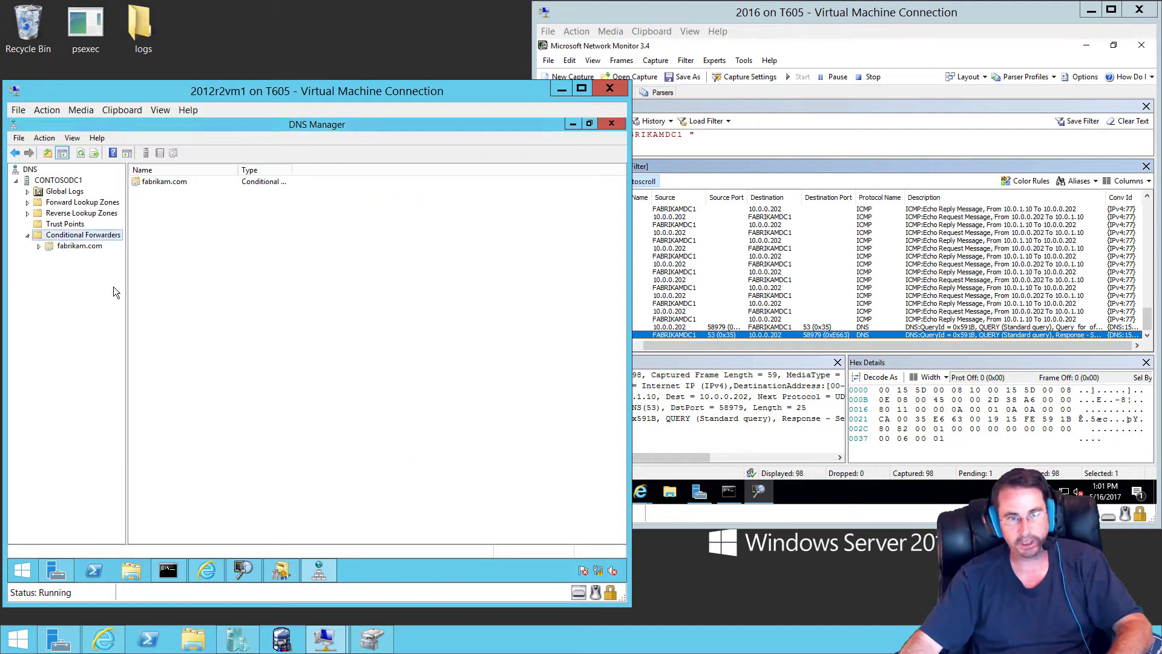
pyautogui.click(76, 246)
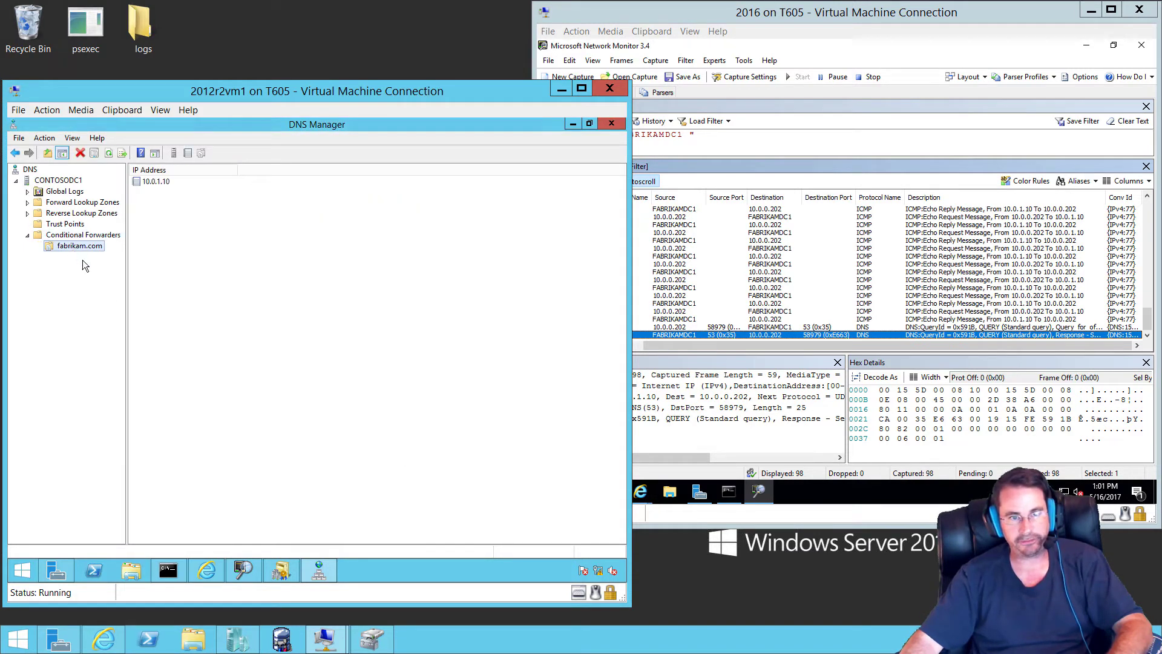
pyautogui.click(144, 183)
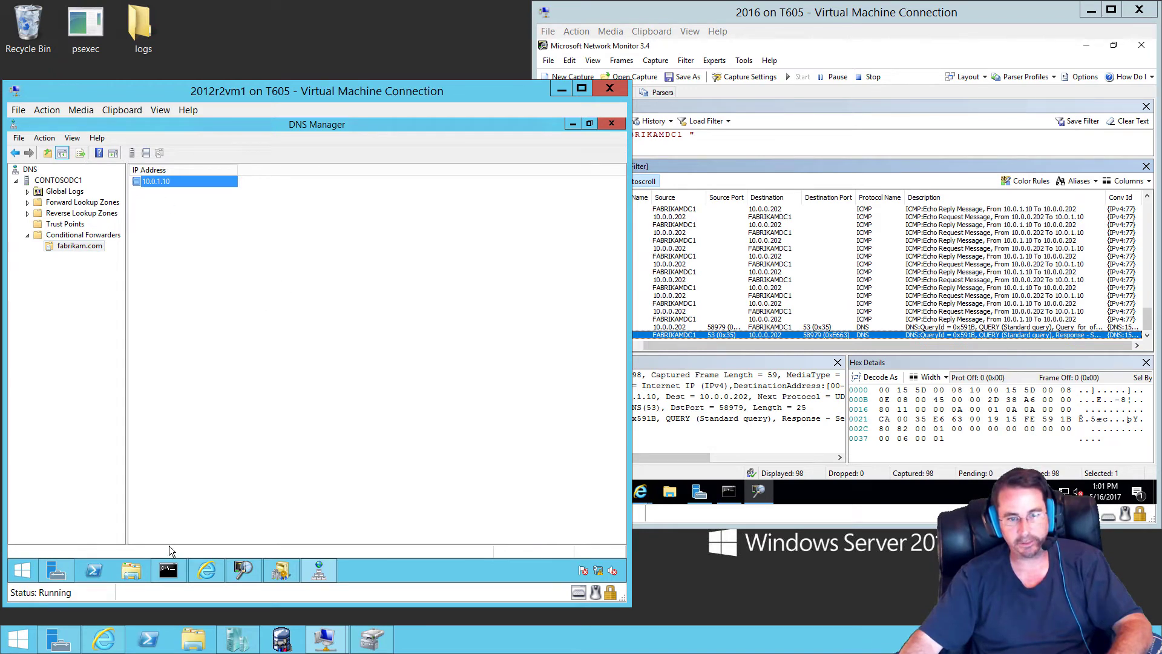
# Step: Rerun nltest /dsgetdc:fabrikam.com in the Contoso domain controller's command prompt
pyautogui.click(168, 569)
pyautogui.press('Up')
pyautogui.press('Return')
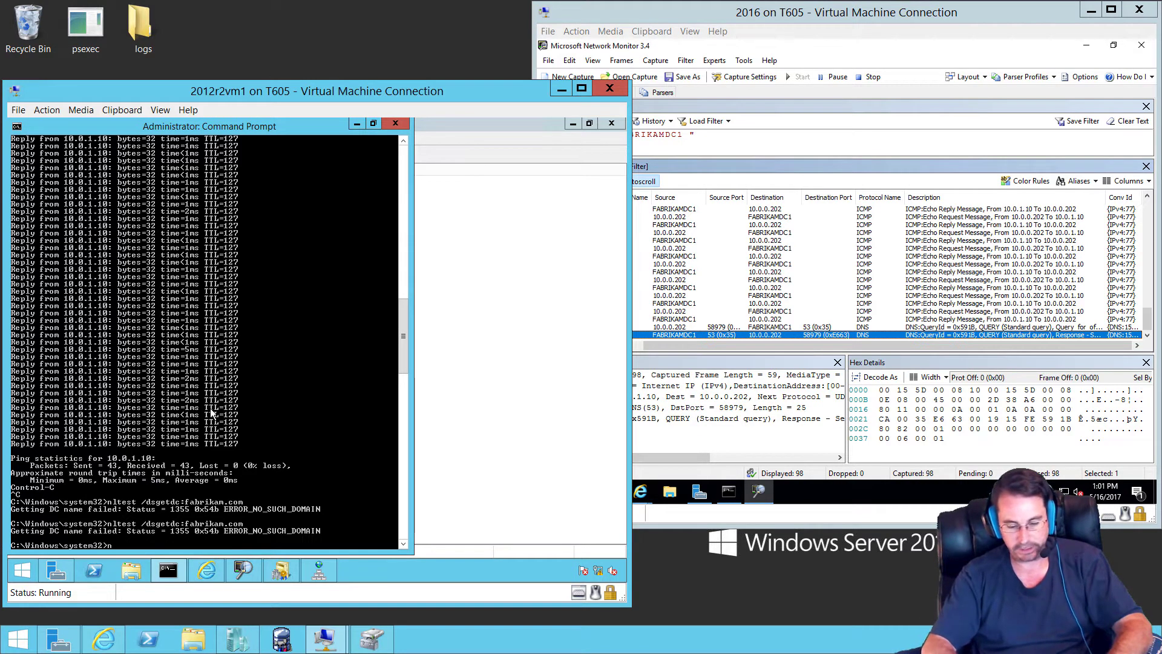
# Step: Look up the Fabrikam domain with nslookup fabrikam.com in the command prompt
pyautogui.write('okup fa')
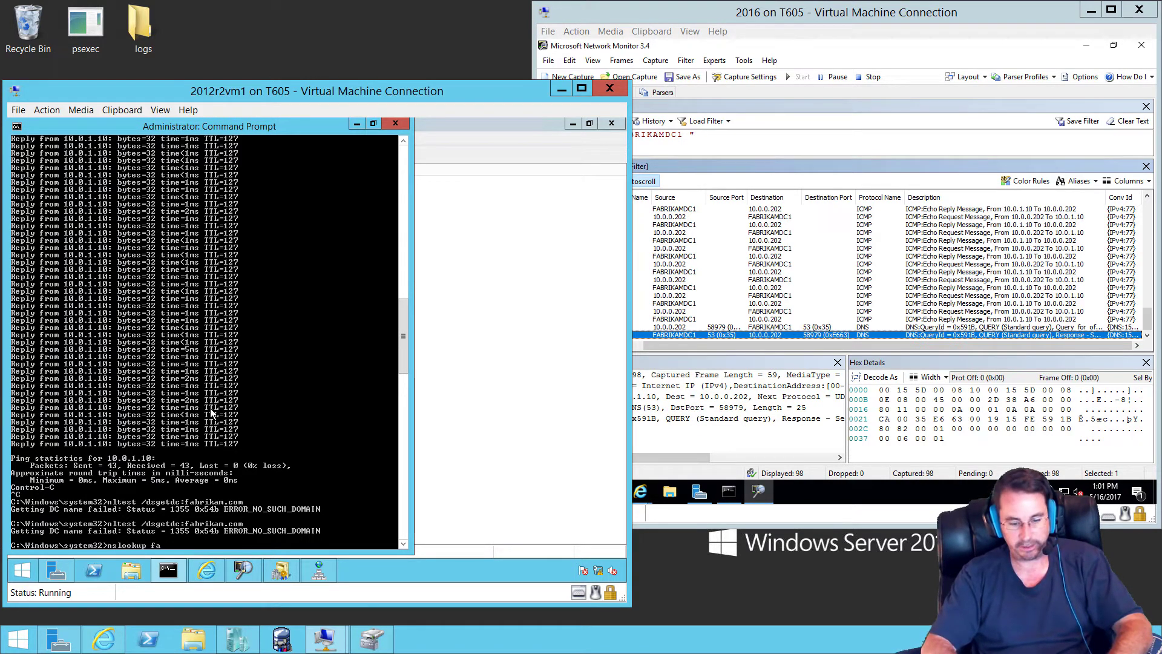
pyautogui.write('brikam')
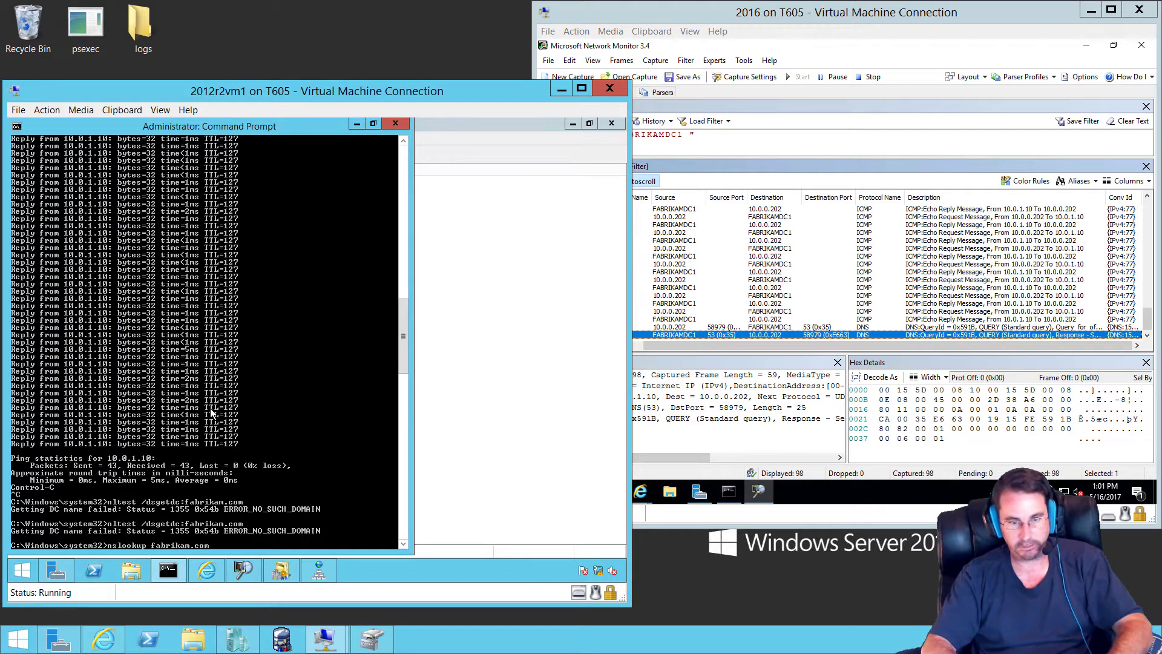
pyautogui.write('.com')
pyautogui.press('Return')
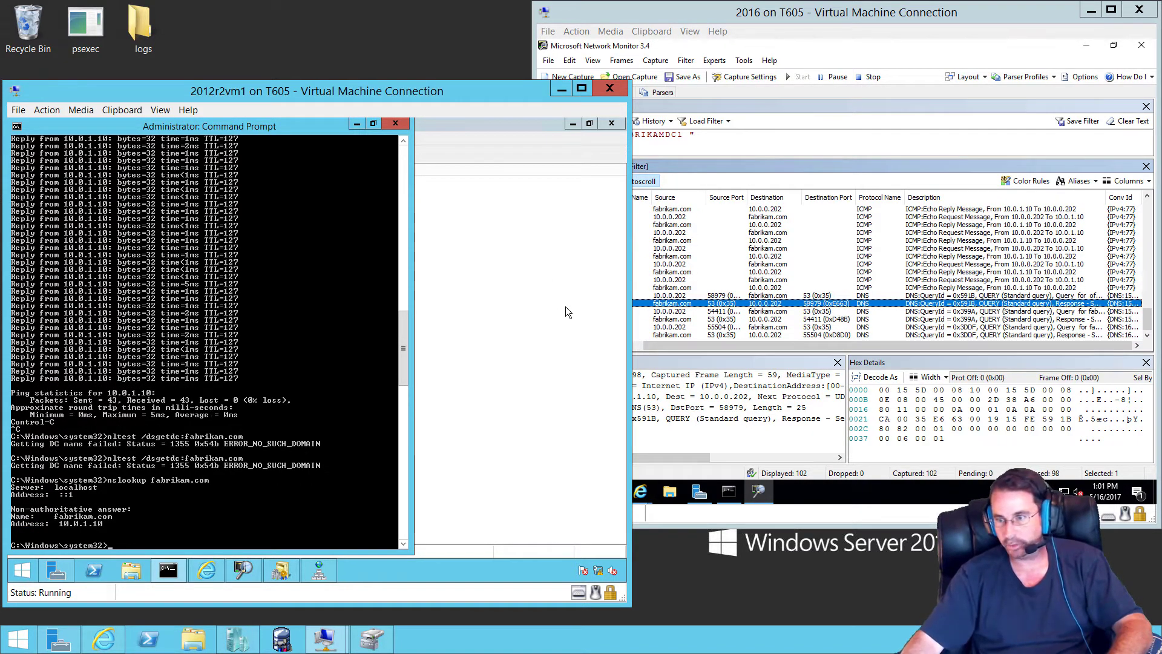
# Step: Step through the new DNS query and response frames from the fabrikam.com lookup in Network Monitor
pyautogui.click(835, 311)
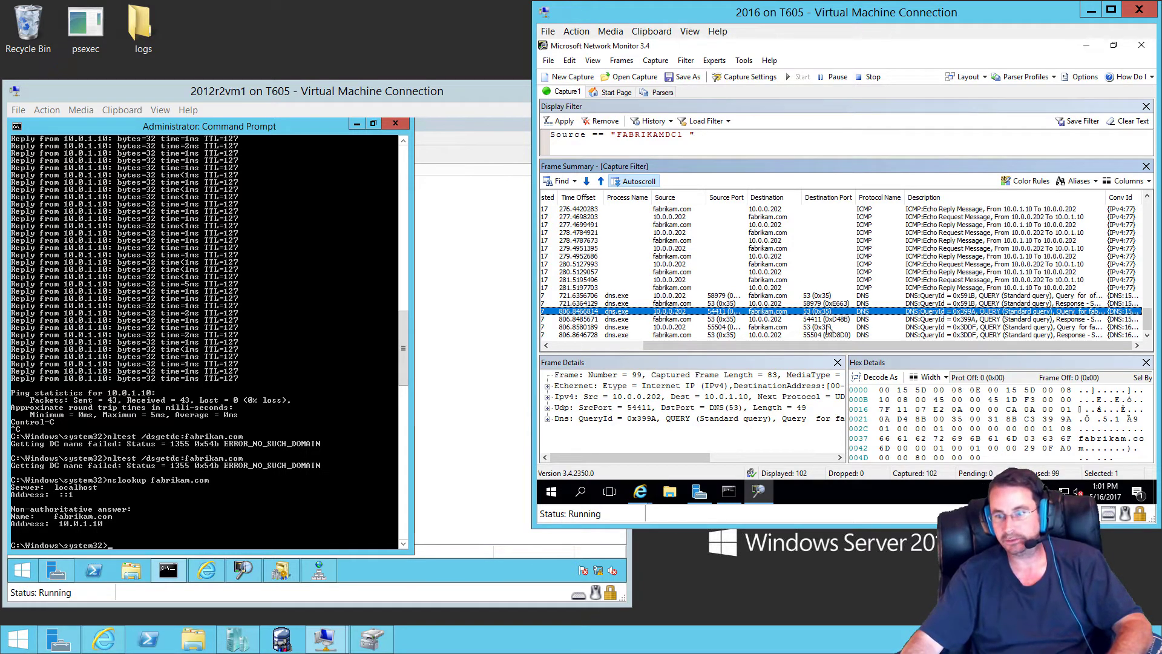
pyautogui.press('Down')
pyautogui.press('Down')
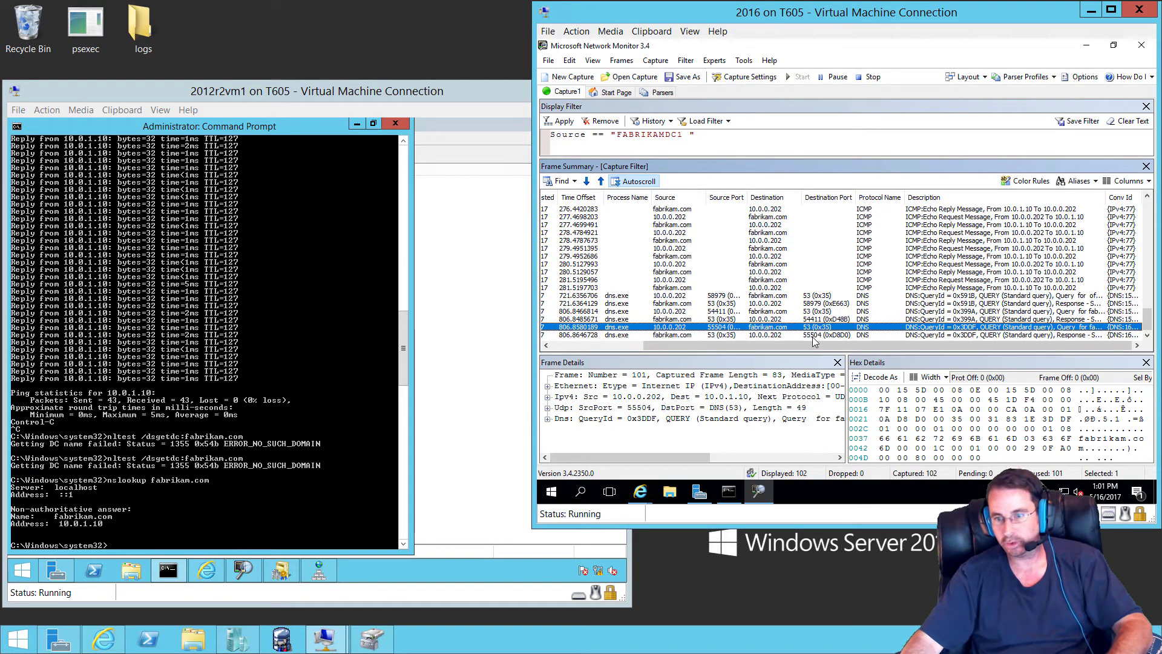
pyautogui.click(813, 336)
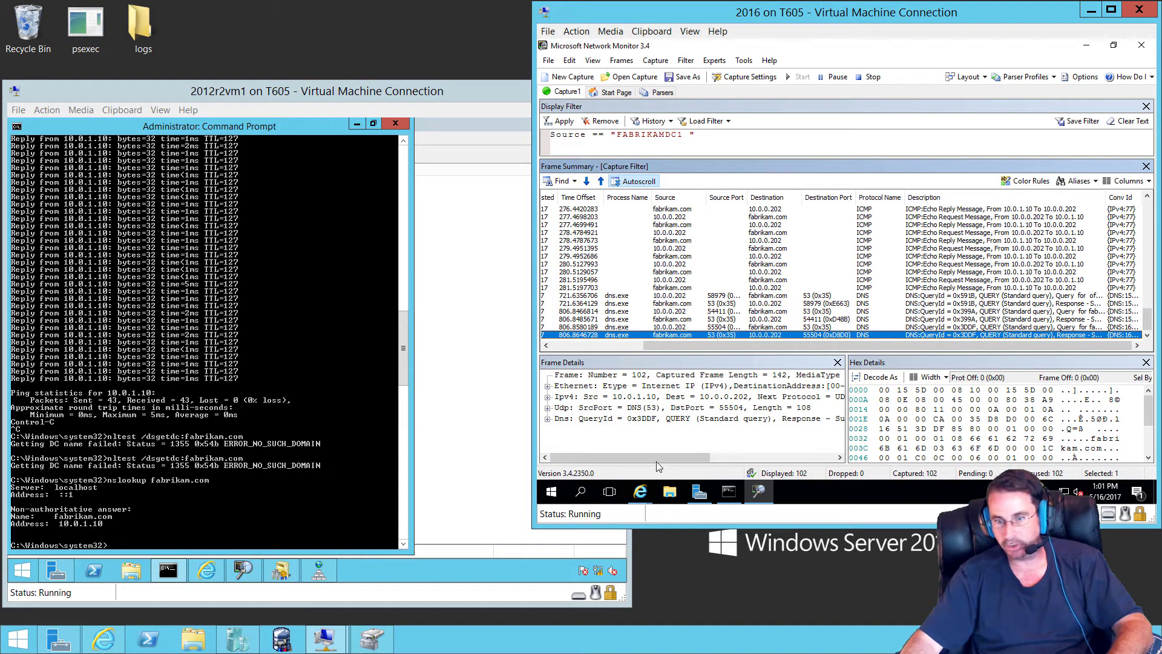
# Step: Examine the DNS line of the last response frame and highlight the fabrikam.com name in its hex data
pyautogui.click(612, 418)
pyautogui.moveTo(623, 459); pyautogui.dragTo(680, 463)
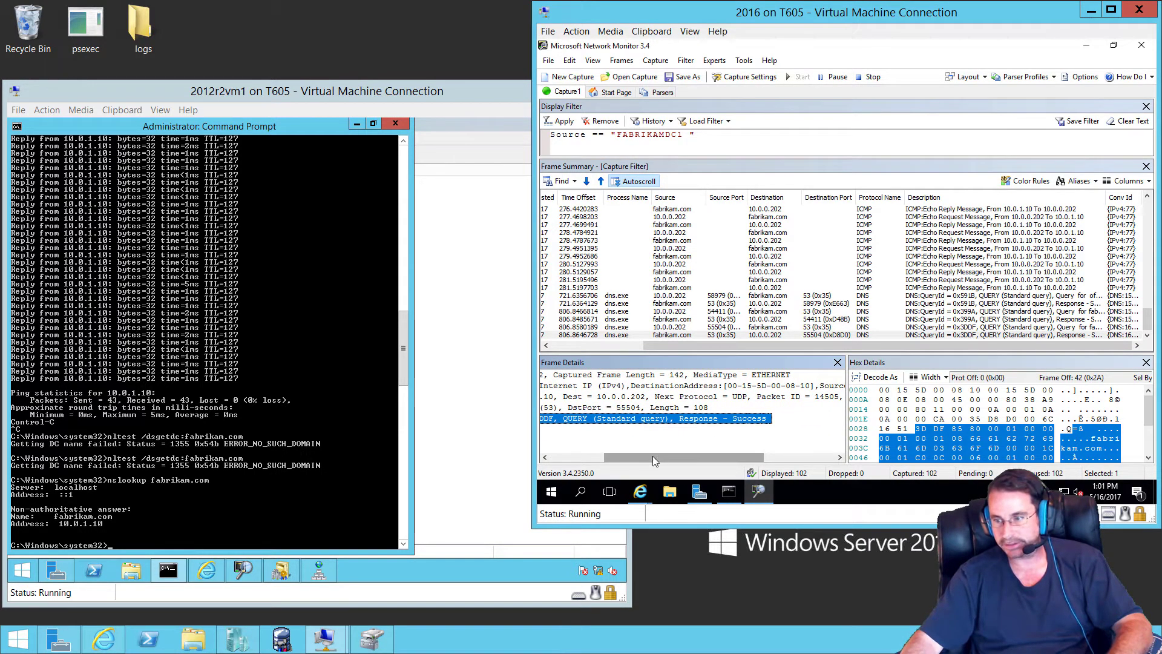
pyautogui.click(1104, 439)
pyautogui.scroll(-1, 1101, 433)
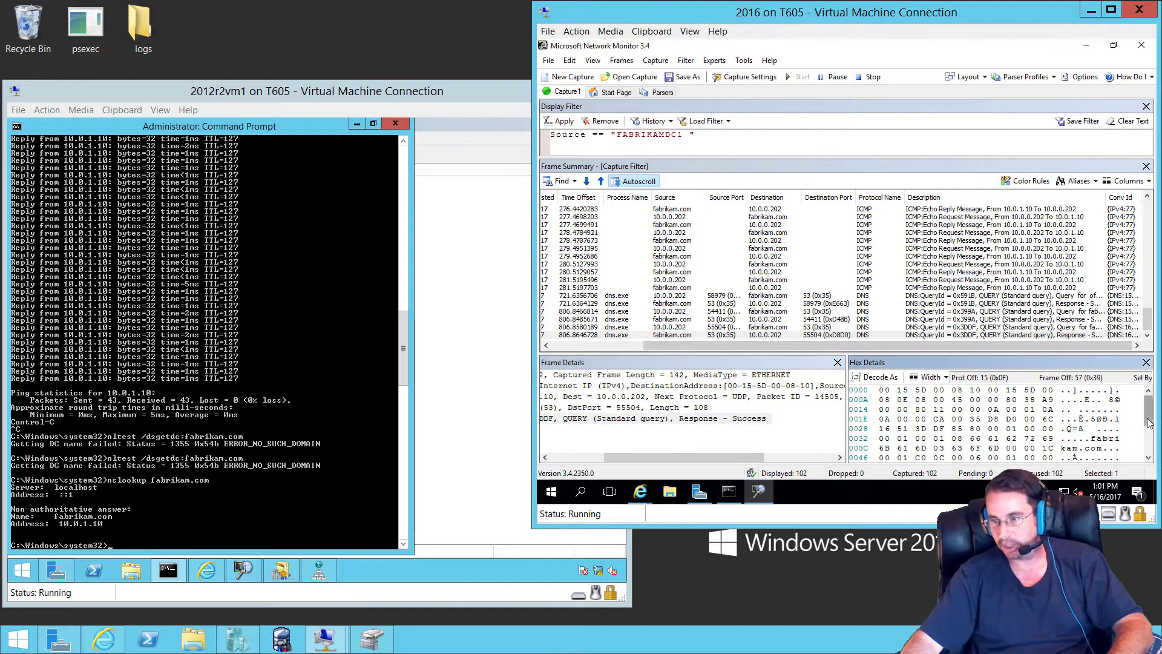
pyautogui.keyDown('shift'); pyautogui.click(1101, 428); pyautogui.keyUp('shift')
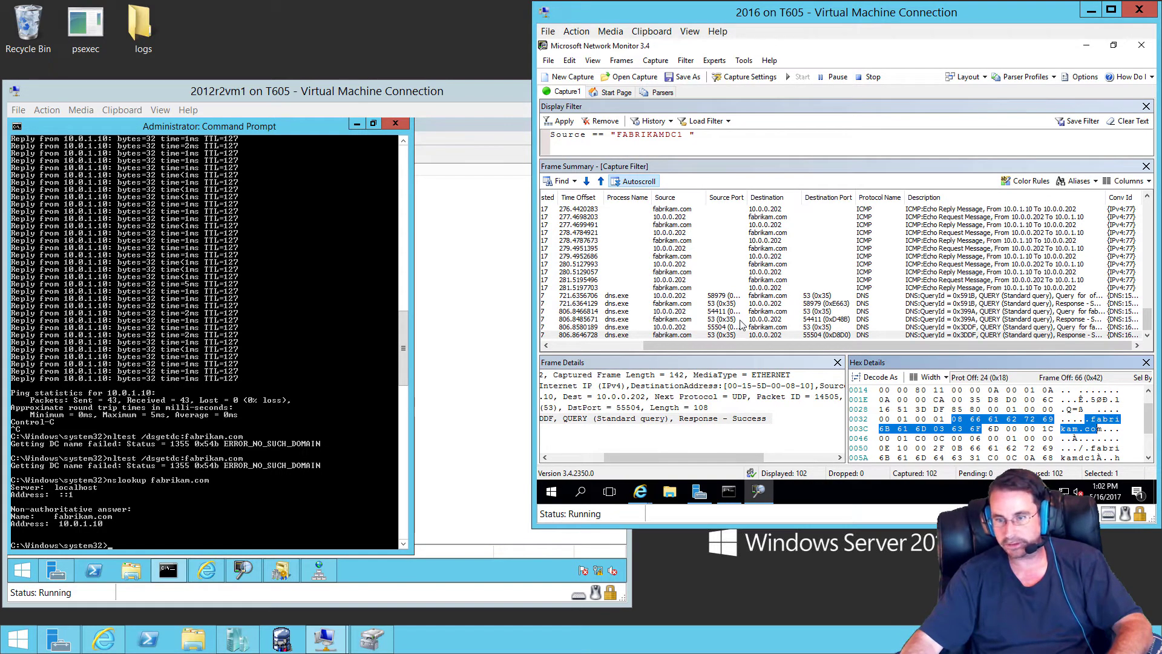
# Step: Examine the preceding DNS query frame's record type and the fabrikam.com text in its hex data
pyautogui.click(1127, 327)
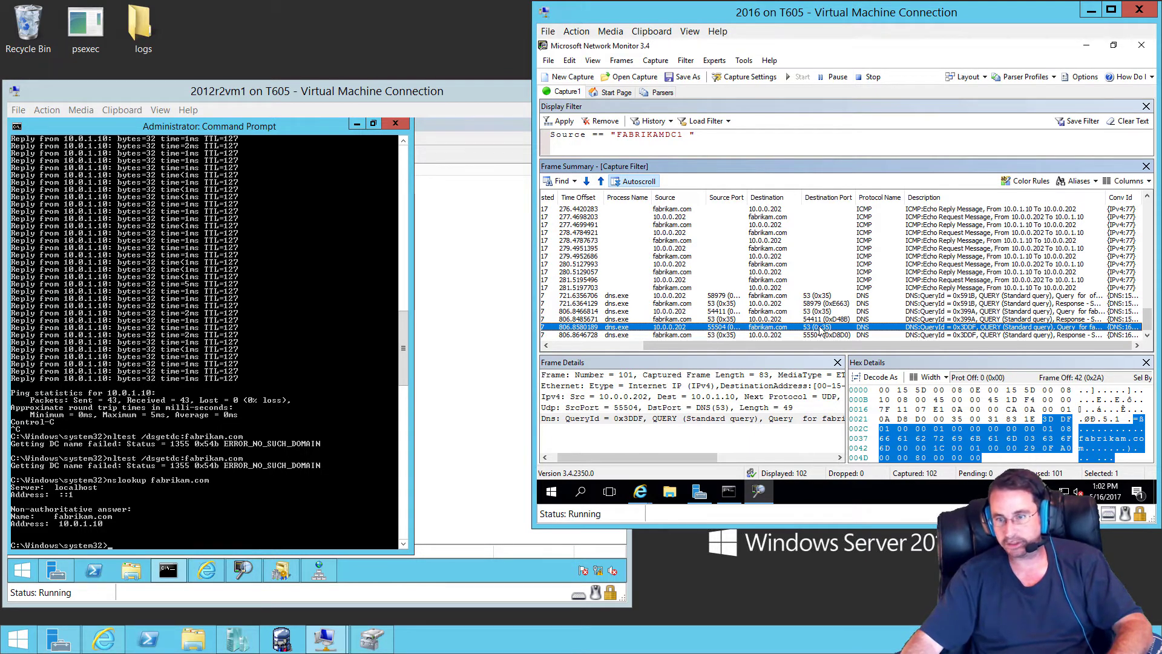
pyautogui.moveTo(707, 458); pyautogui.dragTo(804, 463)
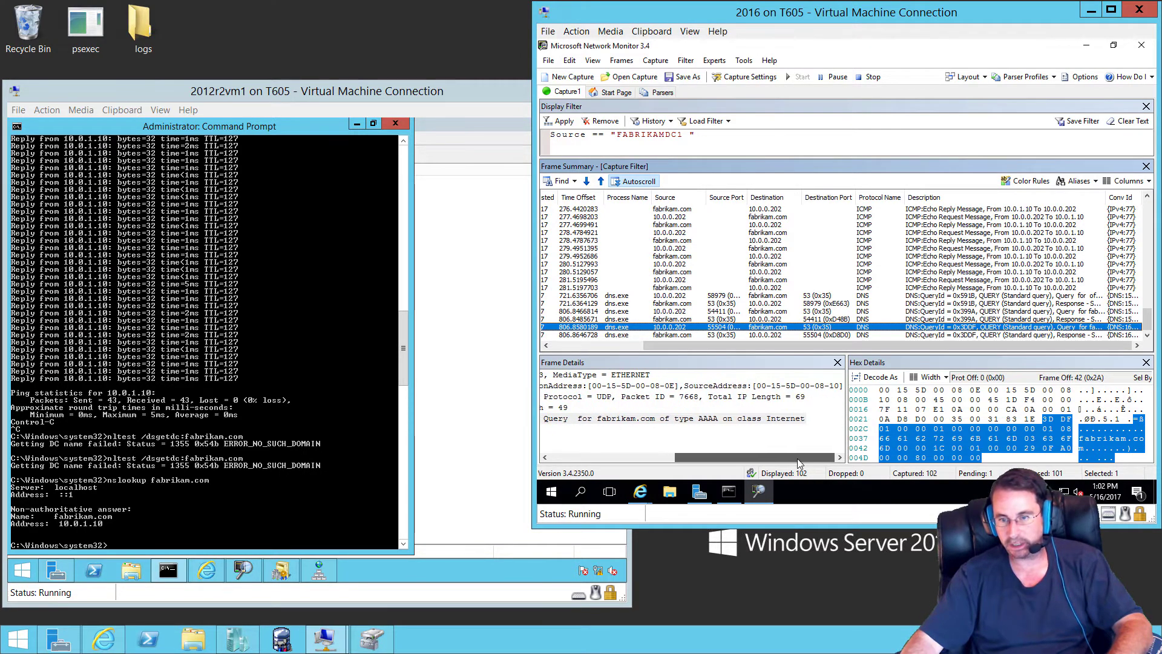
pyautogui.click(1126, 439)
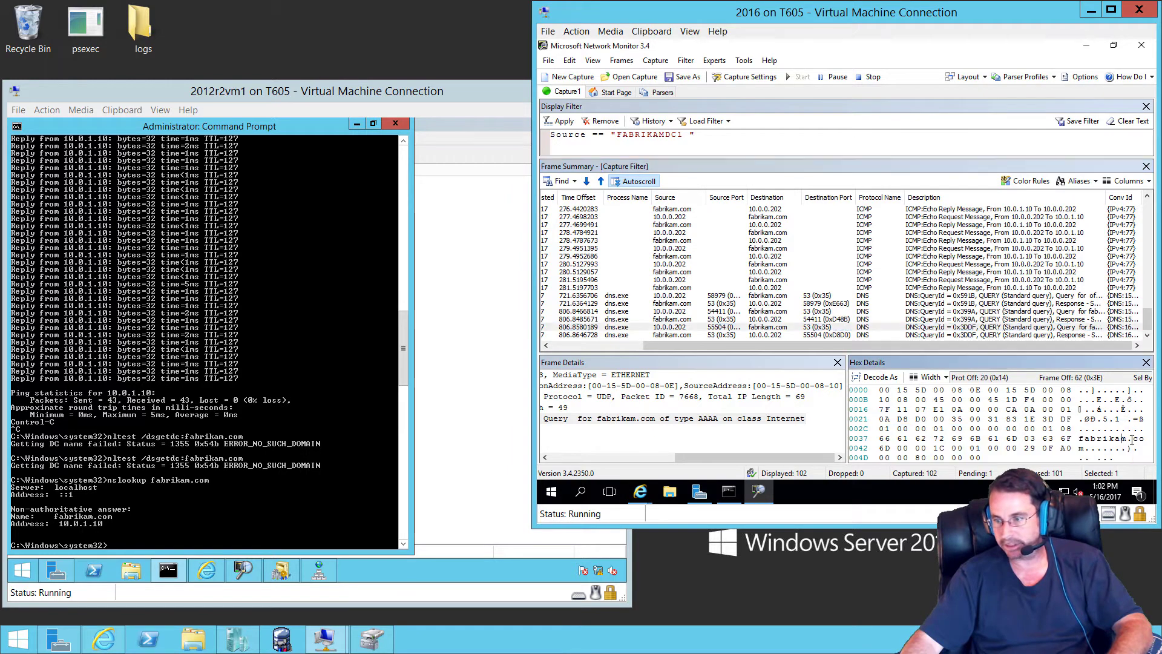
pyautogui.moveTo(1079, 448); pyautogui.dragTo(1100, 451)
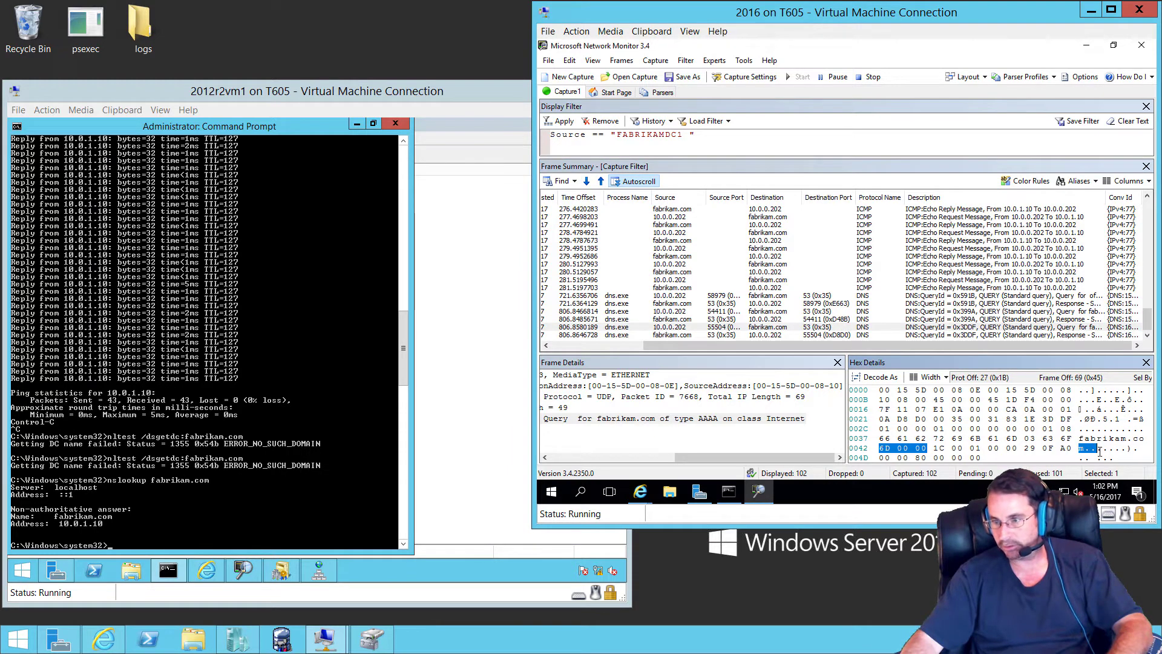
pyautogui.moveTo(1122, 411)
pyautogui.mouseDown()
pyautogui.moveTo(1130, 448)
pyautogui.moveTo(1111, 429)
pyautogui.mouseUp()
pyautogui.click(1111, 436)
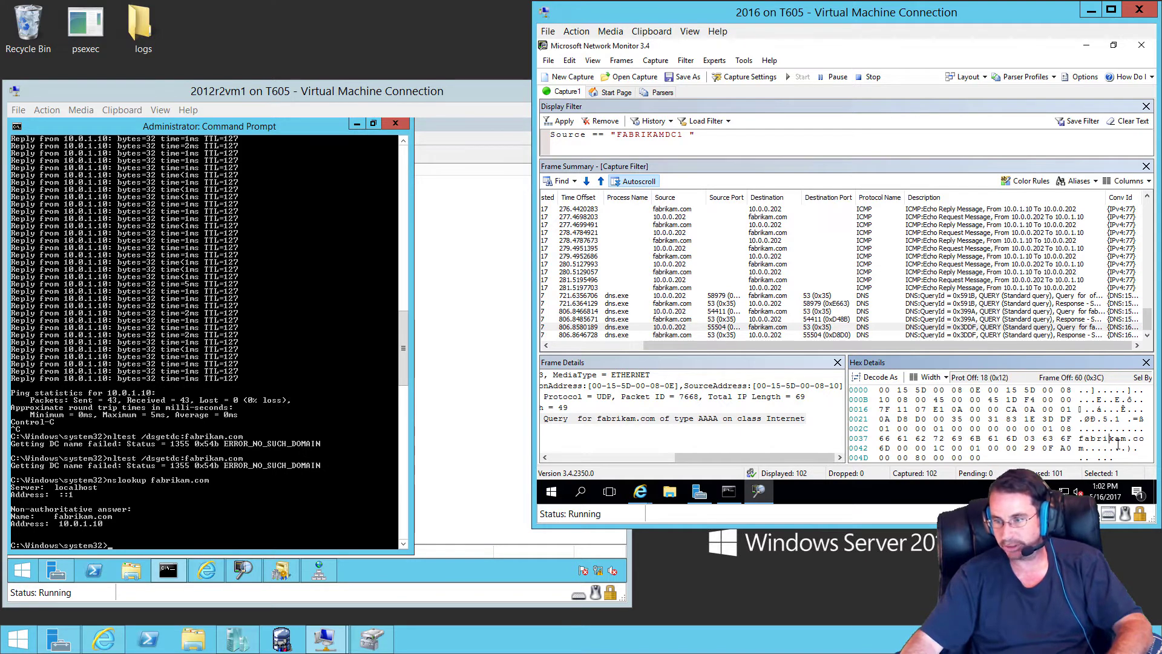
# Step: Expand the DNS details of the last response frame and open its QRecord for fabrikam.com
pyautogui.click(656, 337)
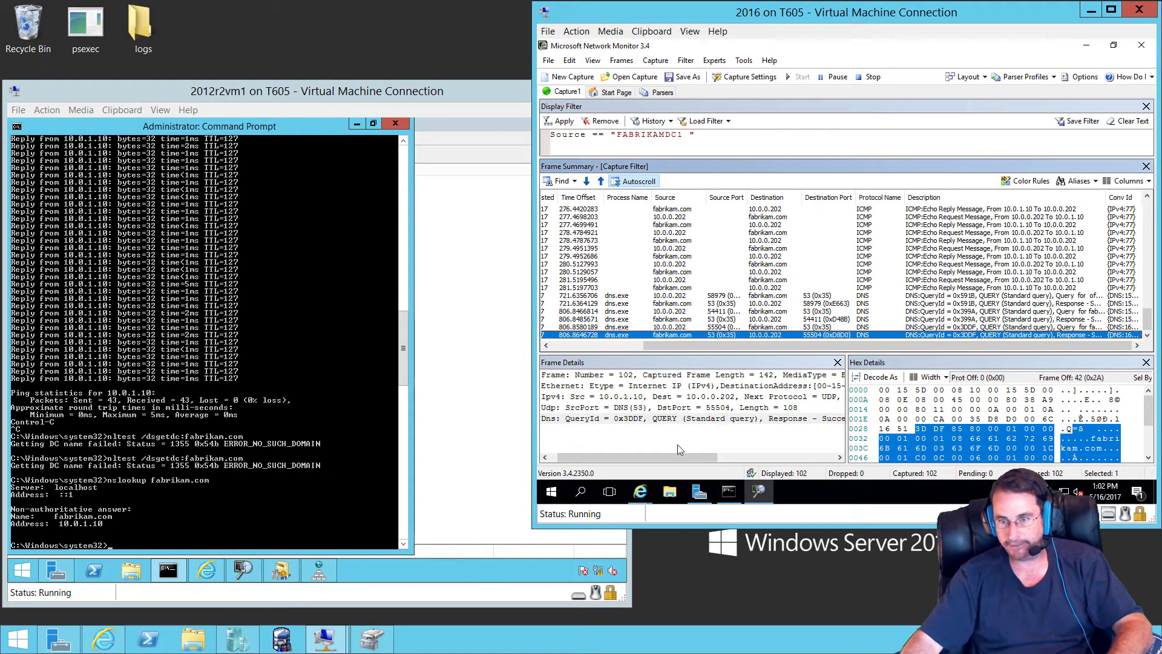
pyautogui.moveTo(605, 458)
pyautogui.mouseDown()
pyautogui.moveTo(686, 452)
pyautogui.moveTo(592, 458)
pyautogui.mouseUp()
pyautogui.click(639, 422)
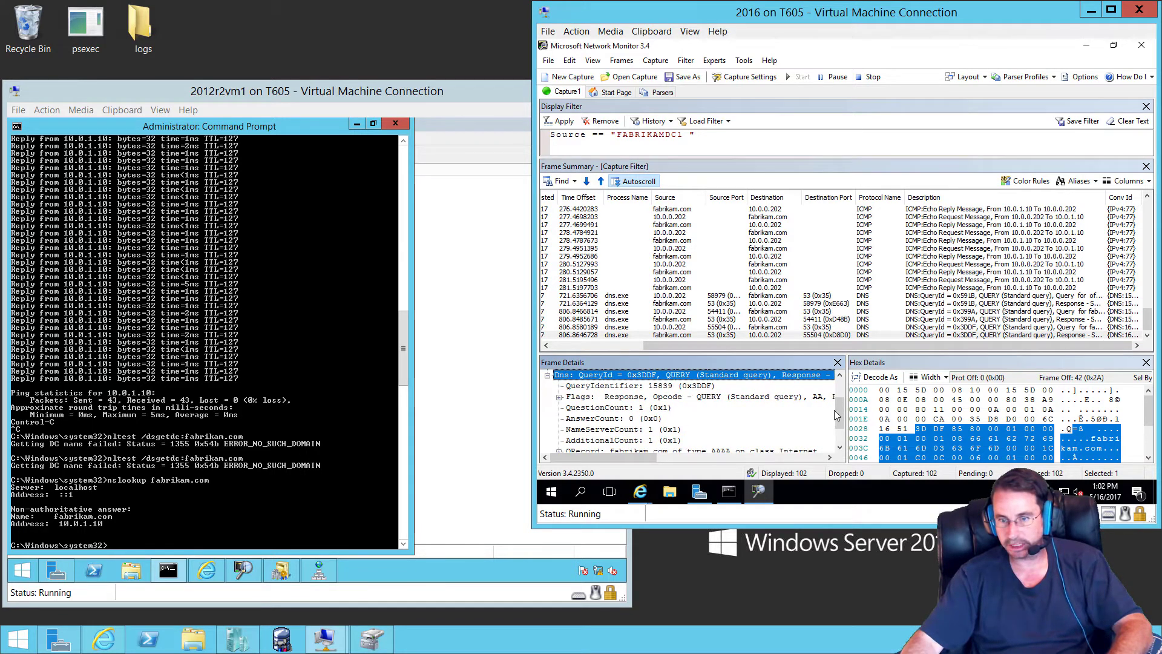
pyautogui.scroll(-1, 837, 415)
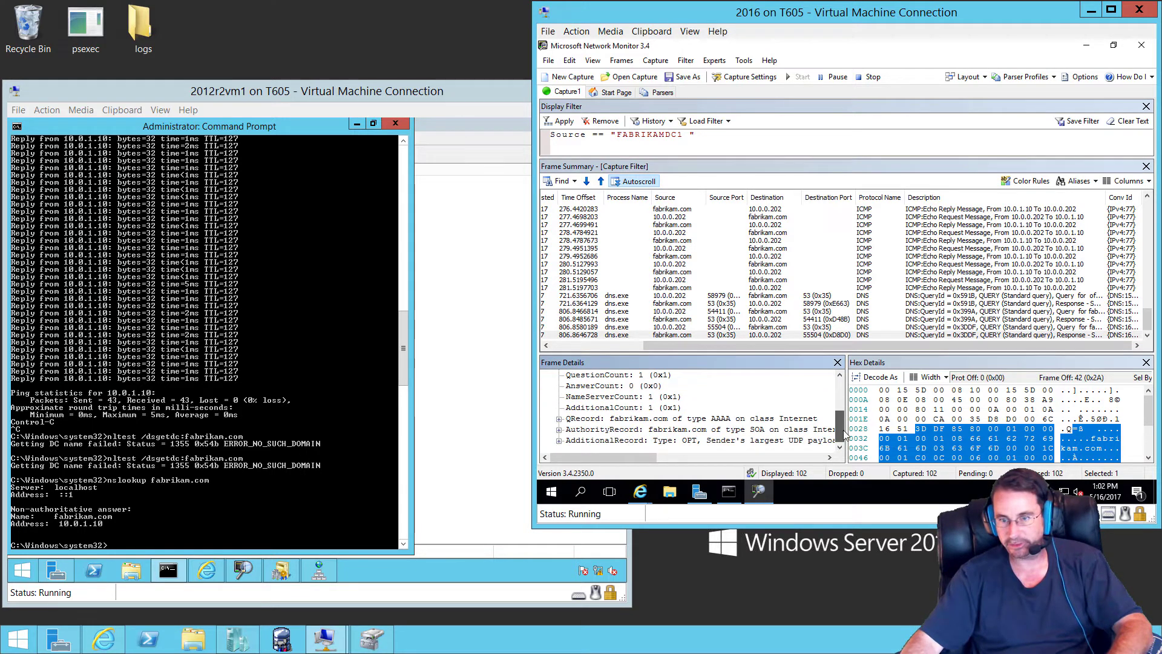
pyautogui.doubleClick(647, 420)
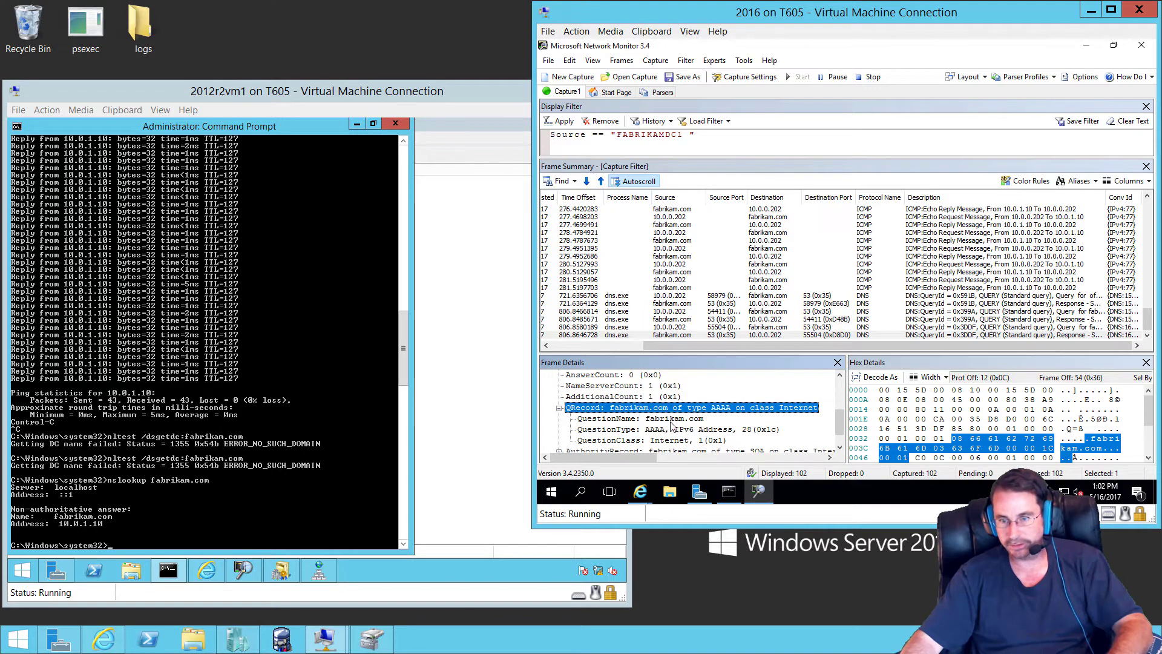
# Step: Expand the AuthorityRecord and AdditionalRecord of the last DNS response frame and examine their fields
pyautogui.scroll(-1, 676, 424)
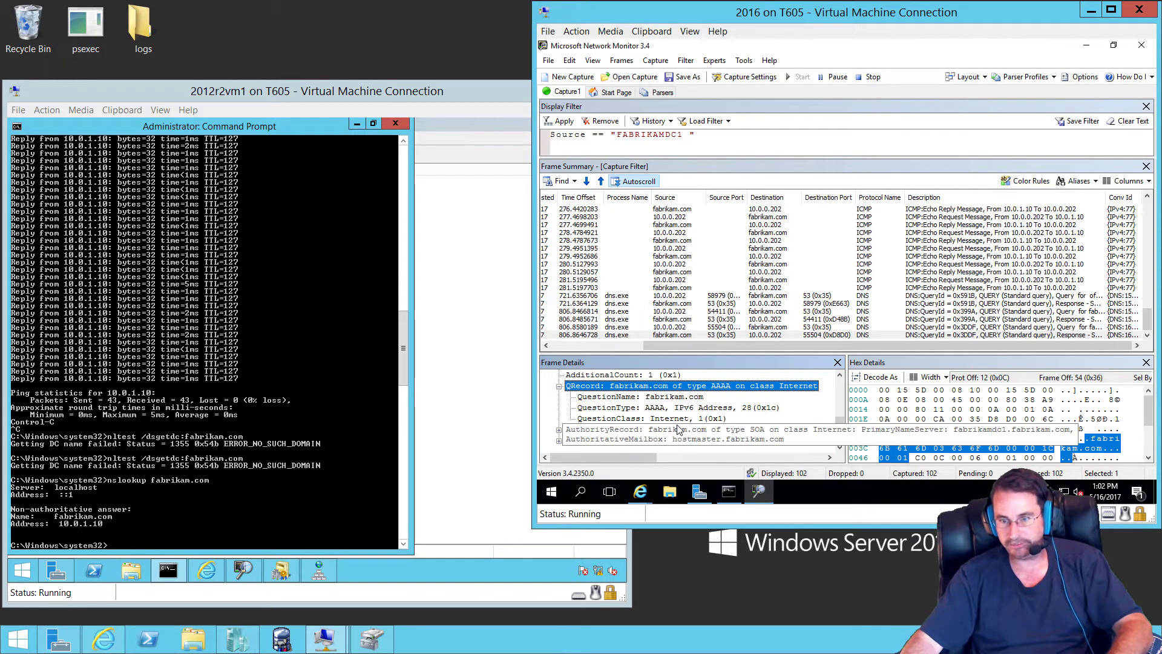
pyautogui.doubleClick(636, 432)
pyautogui.scroll(-1, 677, 444)
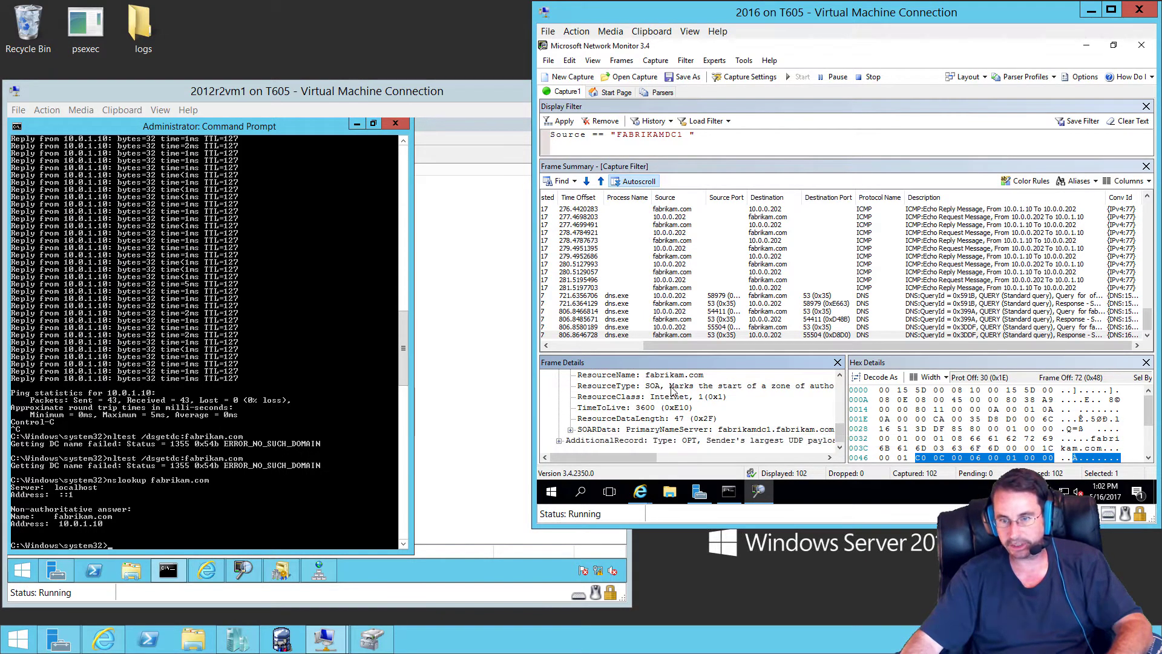
pyautogui.doubleClick(648, 443)
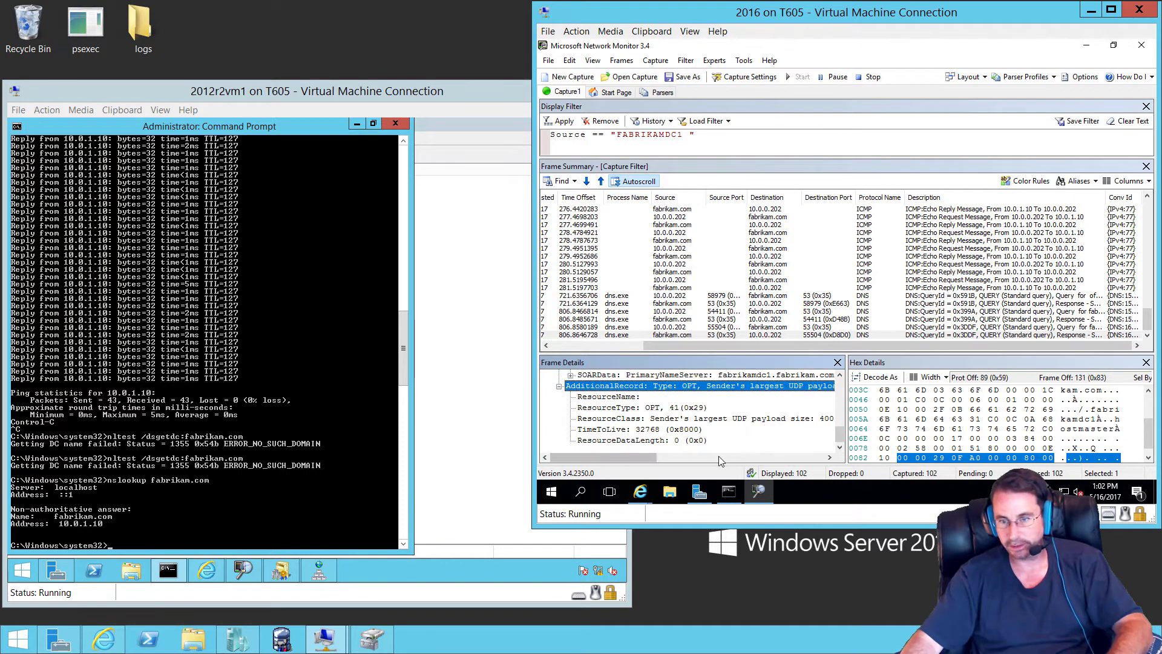
# Step: Review the response frame's DNS records back up to the start, collapsing the AuthorityRecord and the Dns section
pyautogui.click(840, 376)
pyautogui.click(841, 376)
pyautogui.click(840, 376)
pyautogui.click(840, 376)
pyautogui.click(840, 376)
pyautogui.click(840, 376)
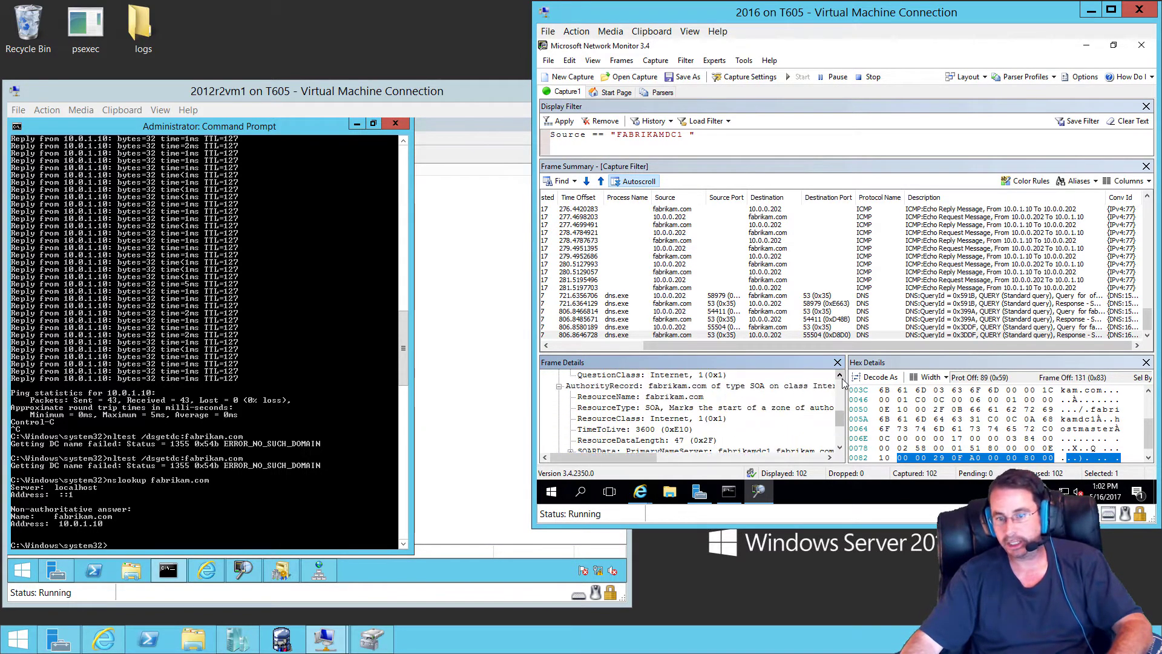
pyautogui.click(840, 376)
pyautogui.doubleClick(628, 399)
pyautogui.scroll(5, 690, 420)
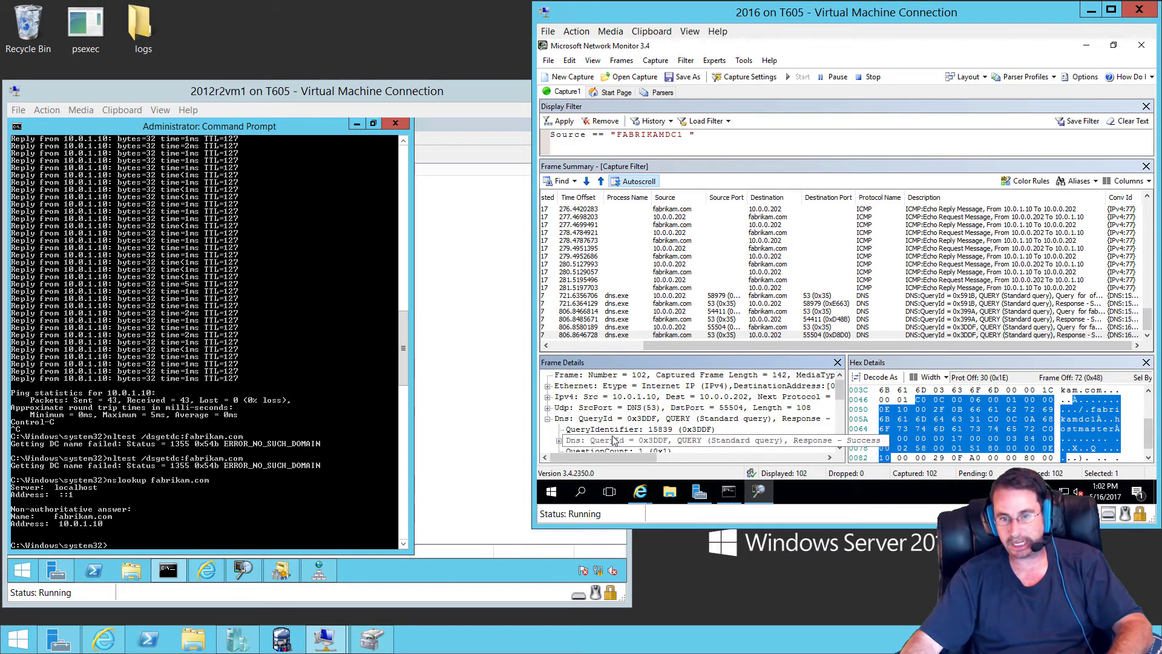
pyautogui.doubleClick(595, 419)
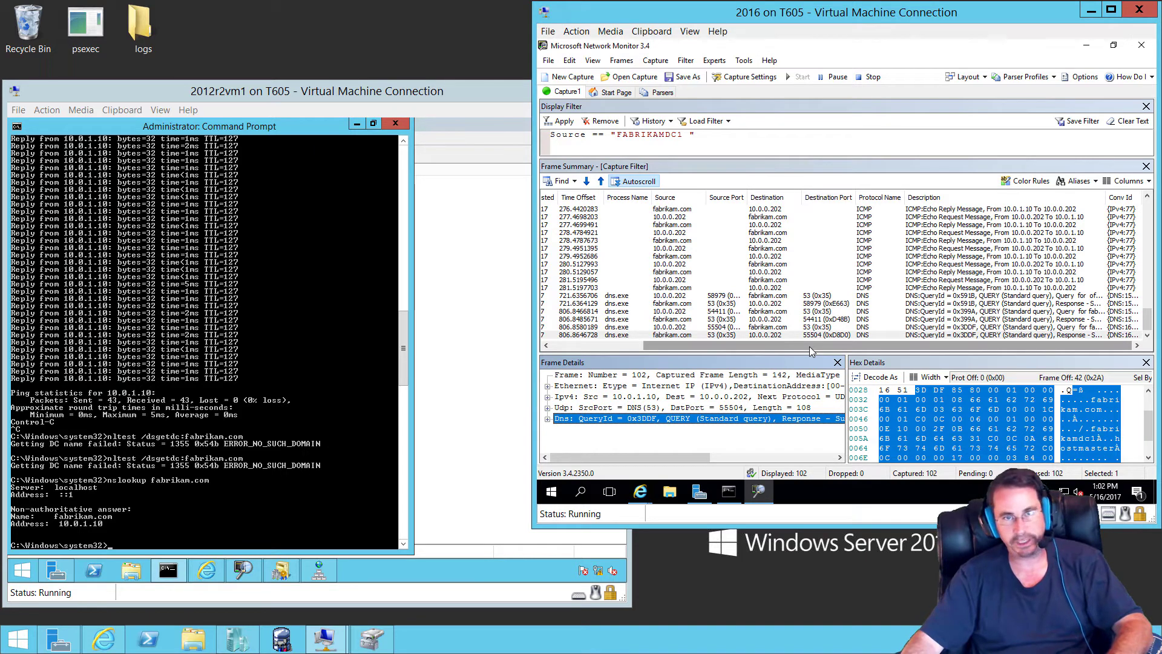
# Step: Rerun nltest /dsgetdc:fabrikam.com on the 2012r2vm1 machine and check Network Monitor on the 2016 machine for new frames
pyautogui.click(237, 387)
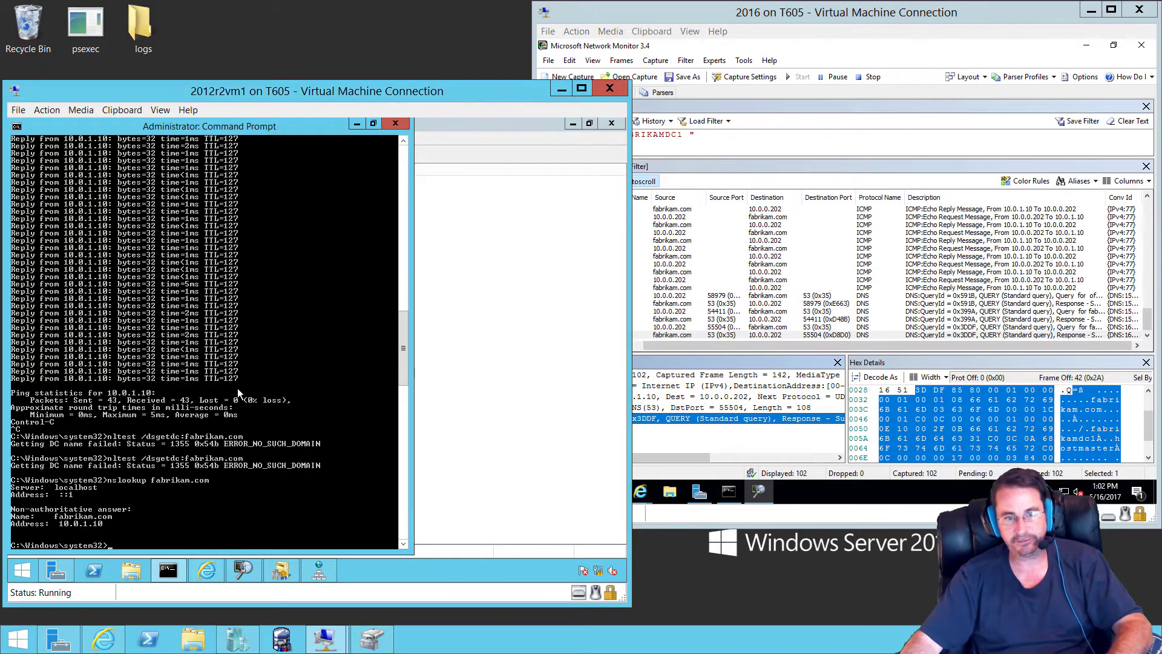
pyautogui.press('Up')
pyautogui.press('Up')
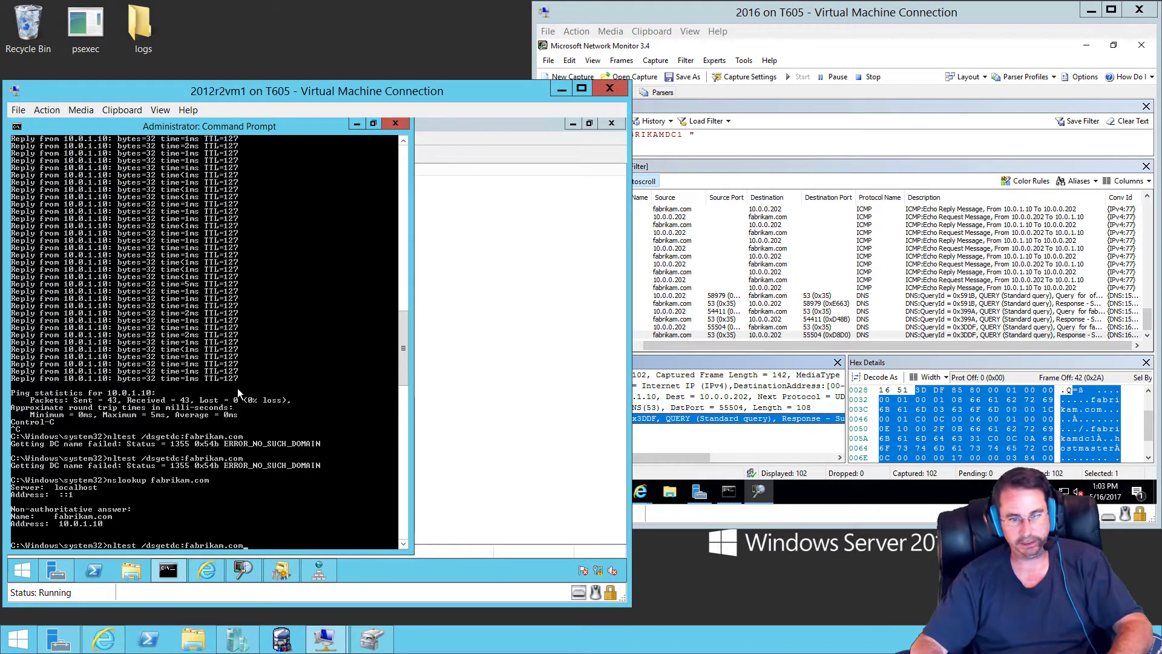
pyautogui.press('Return')
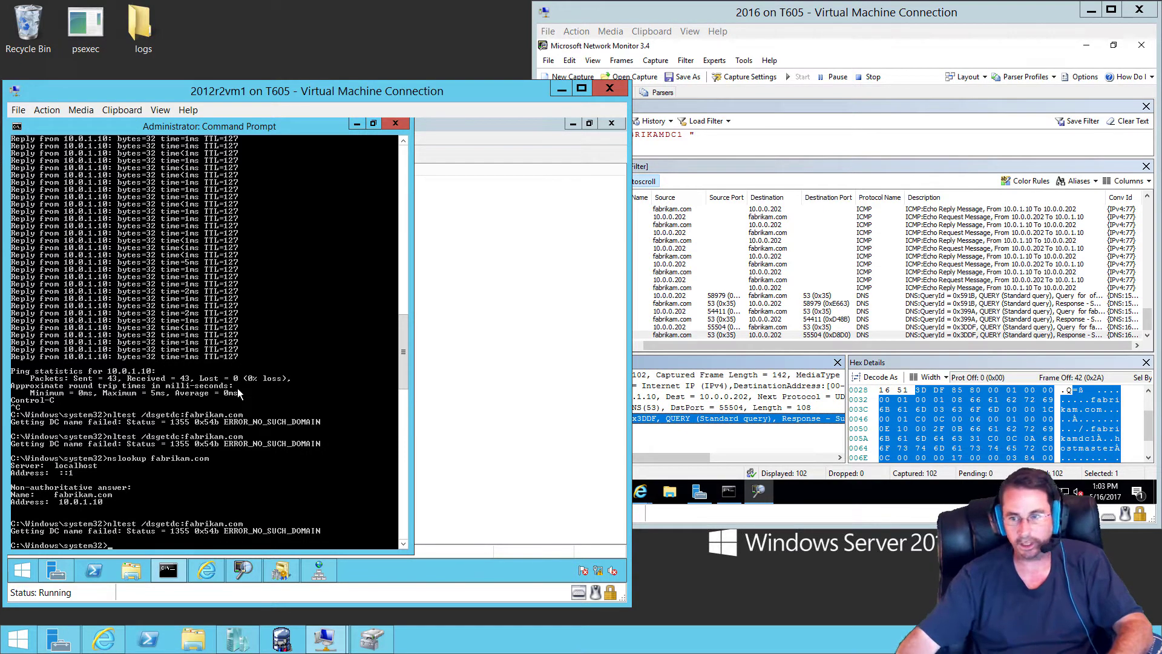
pyautogui.click(778, 338)
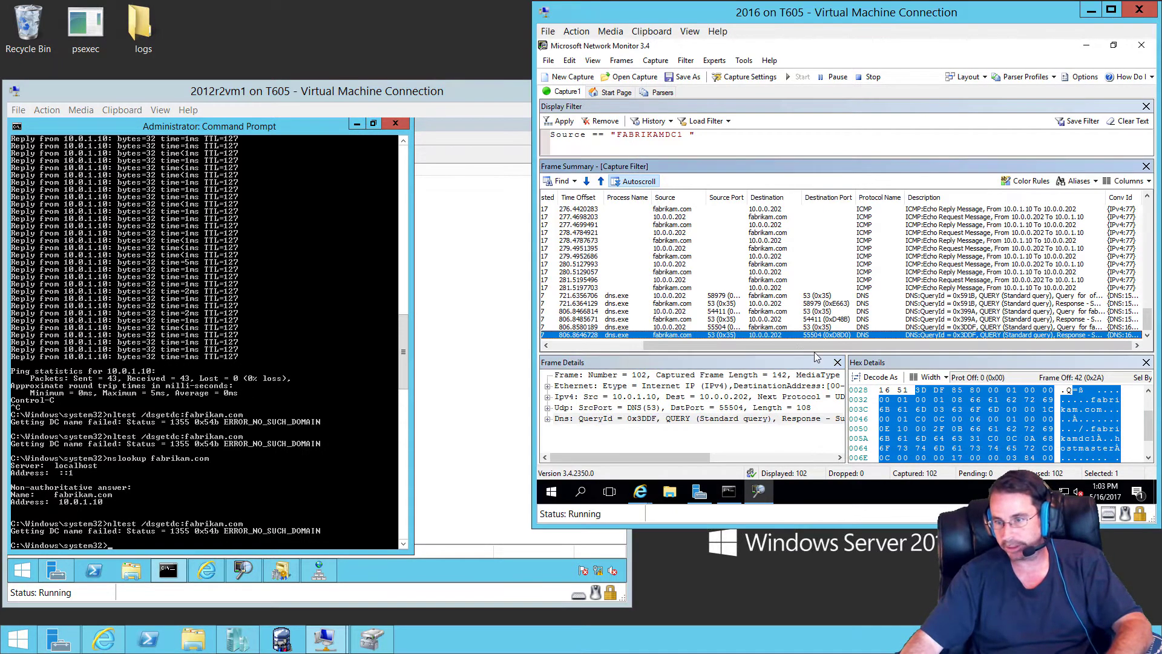
pyautogui.click(224, 442)
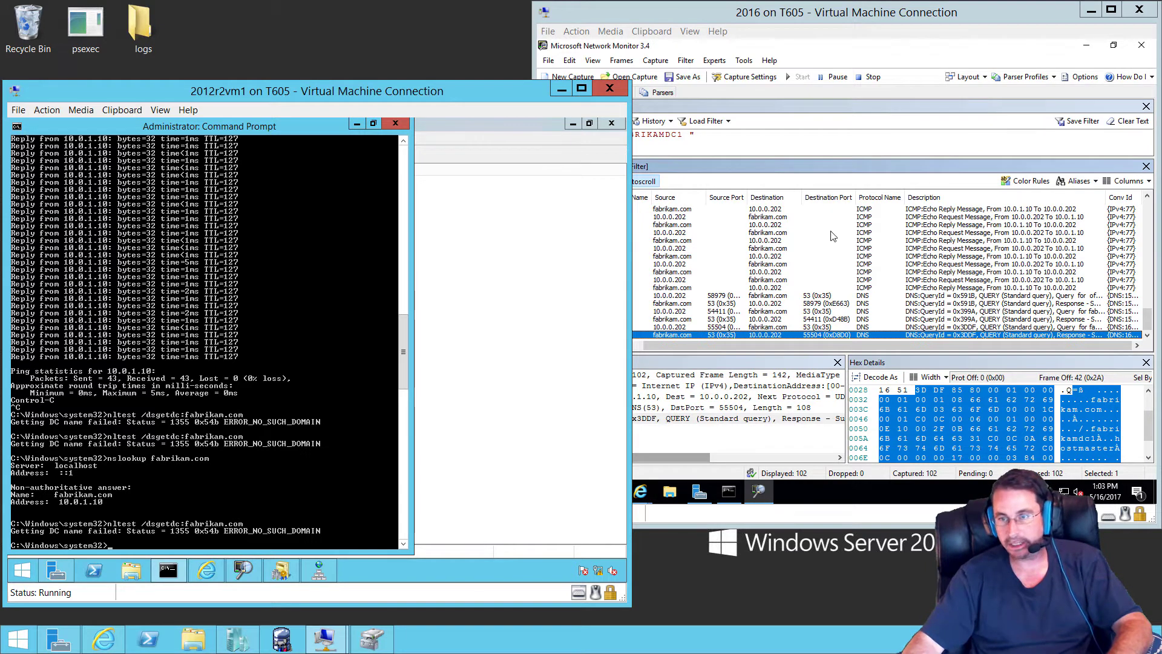
# Step: Launch the DNS console from Server Manager on the 2016 virtual machine
pyautogui.click(880, 20)
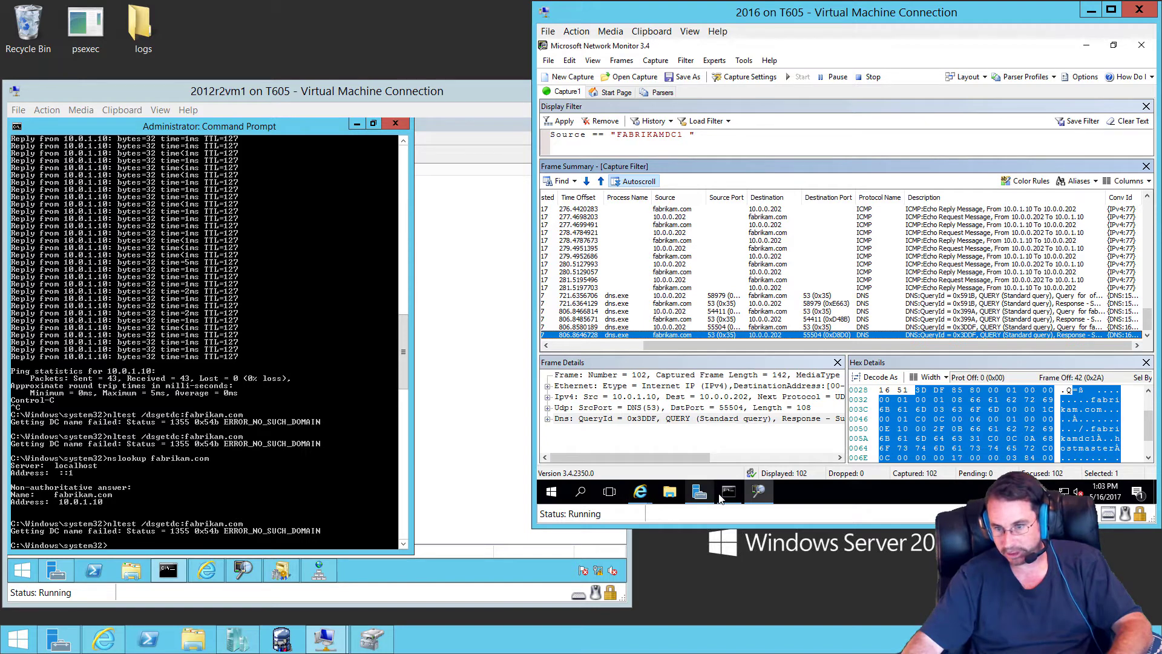
pyautogui.click(699, 491)
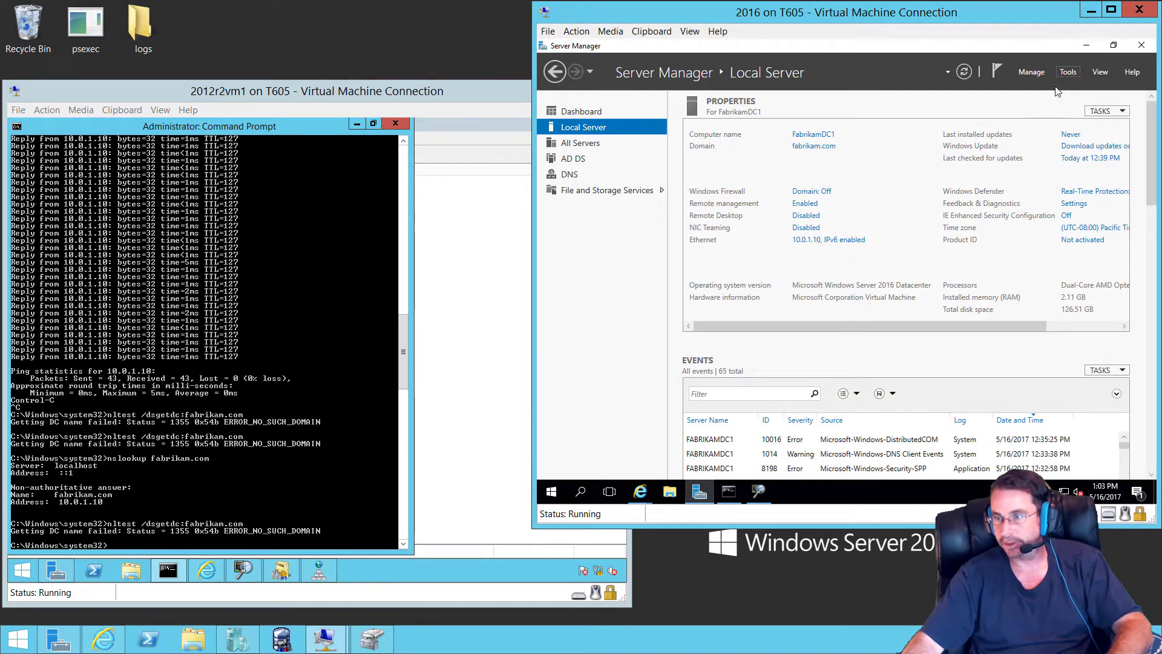
pyautogui.click(1068, 72)
pyautogui.click(1068, 72)
pyautogui.click(1068, 72)
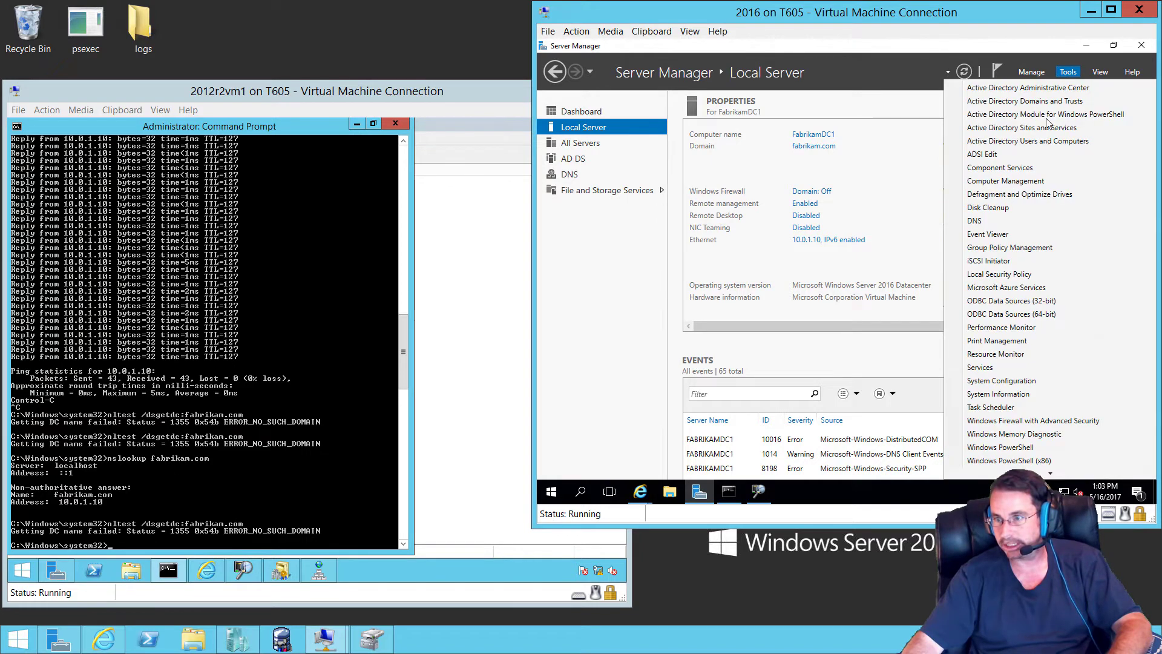
pyautogui.click(975, 222)
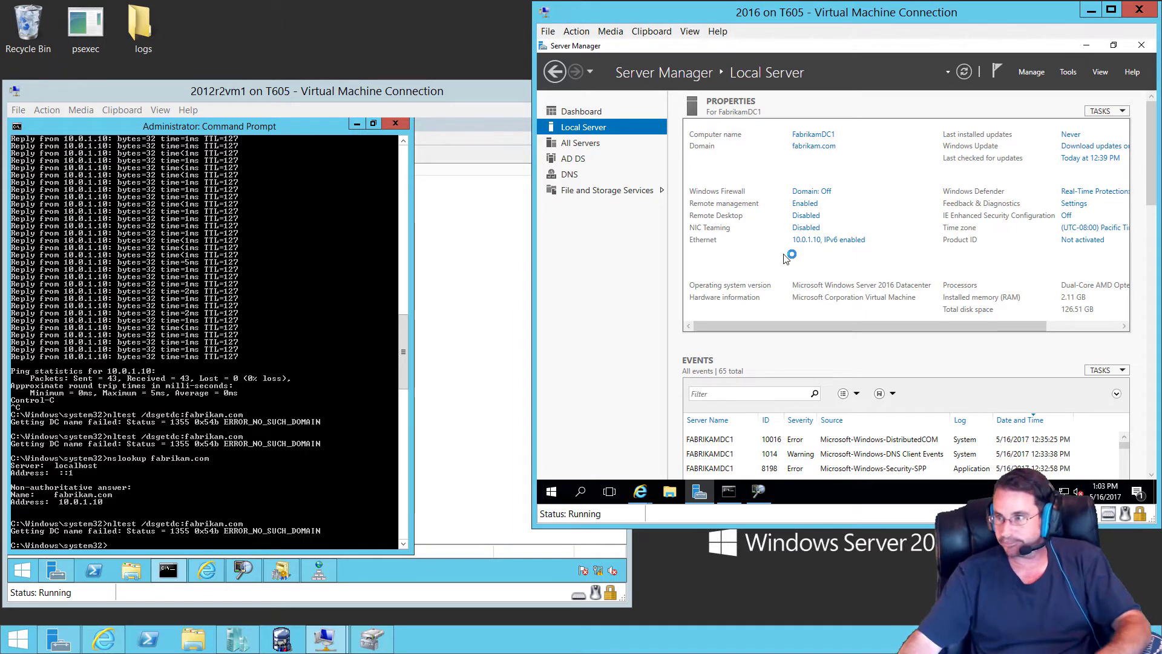
pyautogui.click(1031, 70)
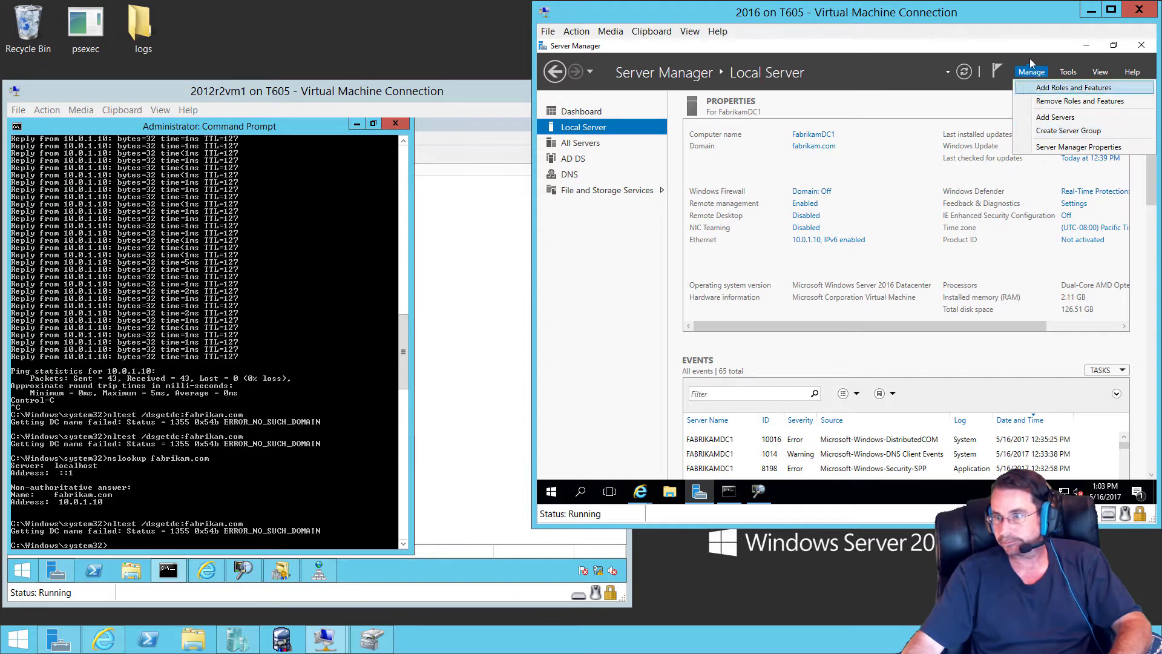
pyautogui.click(1068, 72)
pyautogui.click(1069, 72)
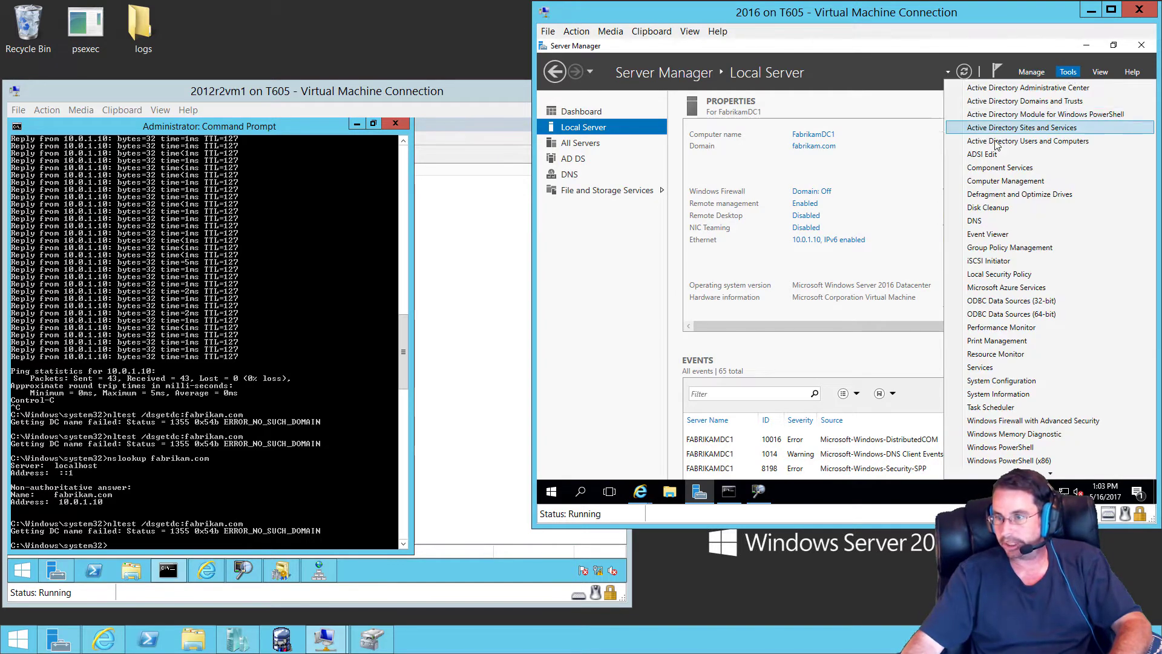
pyautogui.click(975, 220)
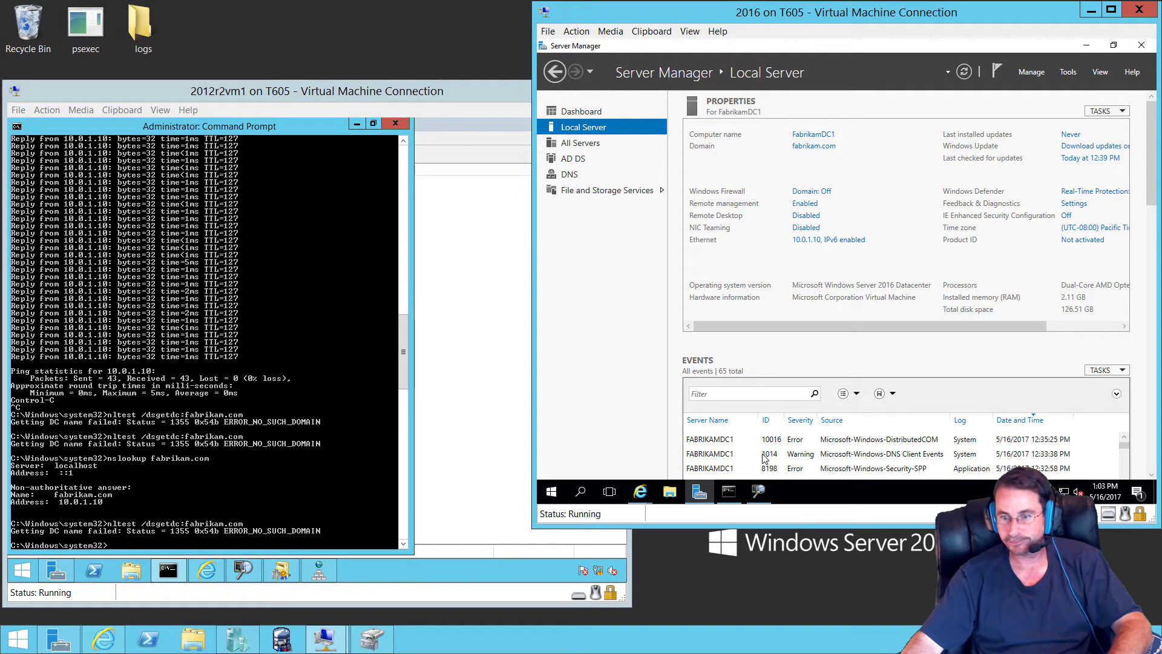
pyautogui.moveTo(770, 491)
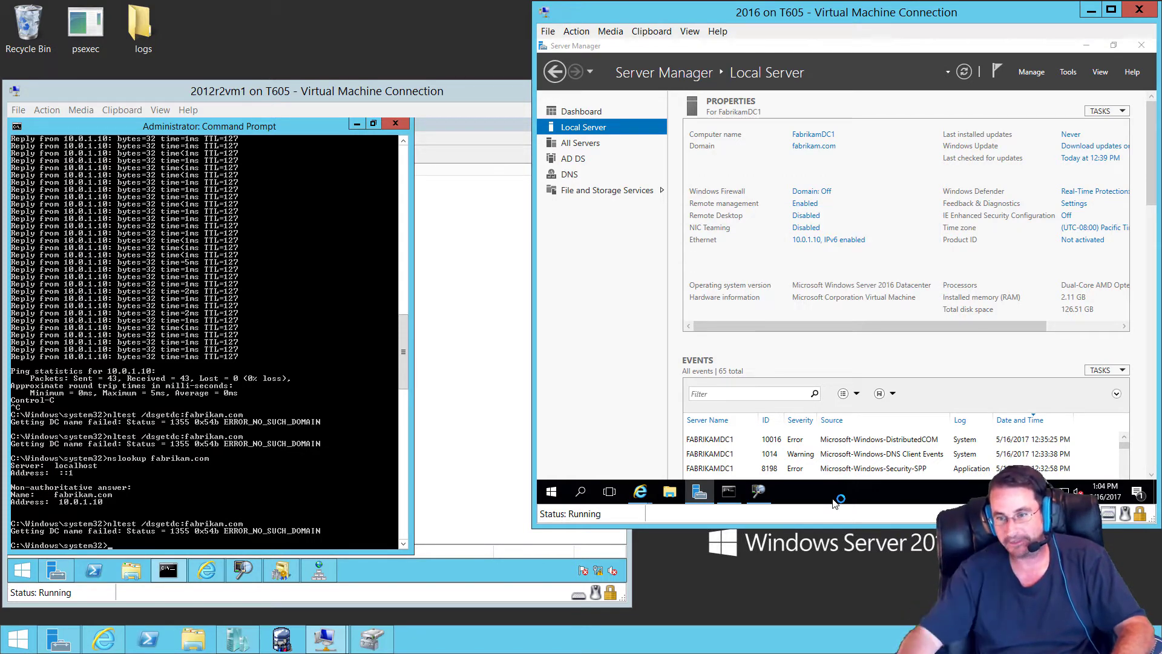
# Step: Inspect the processor settings of the 2016 virtual machine in Hyper-V Manager, closing them without changes
pyautogui.click(238, 639)
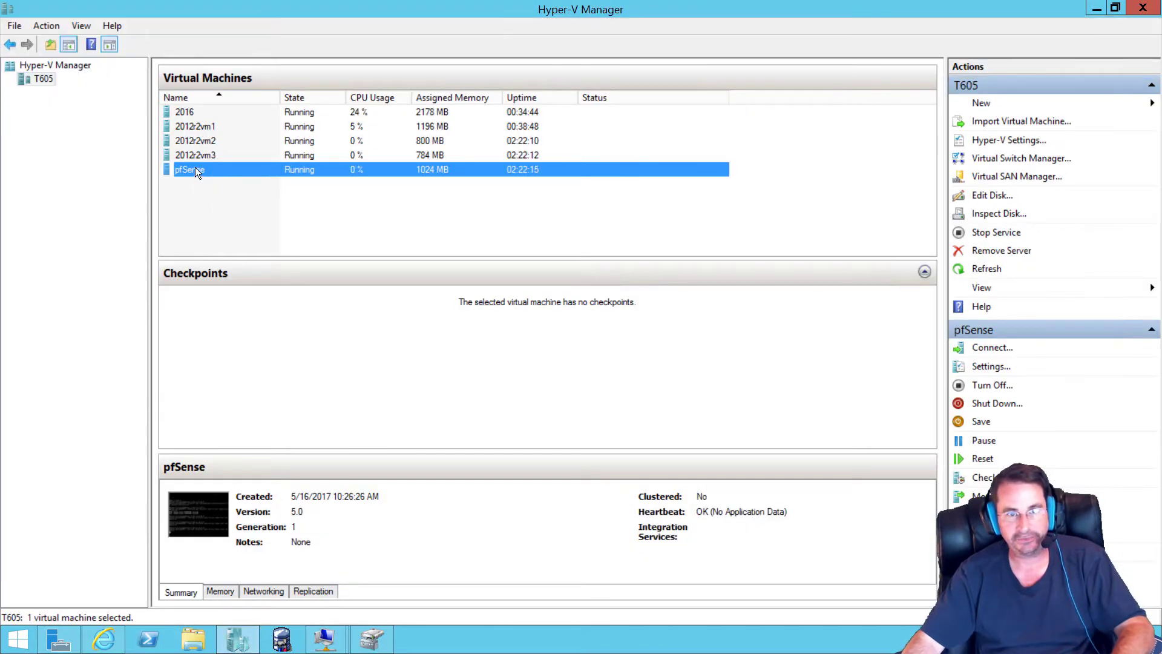
pyautogui.click(187, 112)
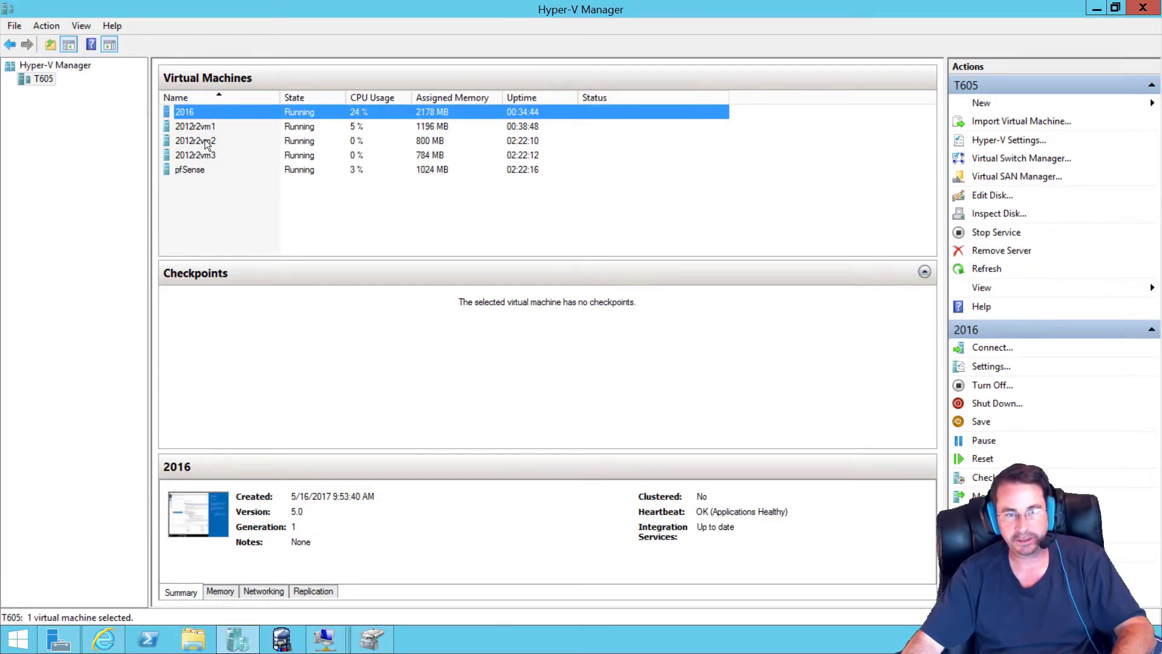
pyautogui.rightClick(173, 113)
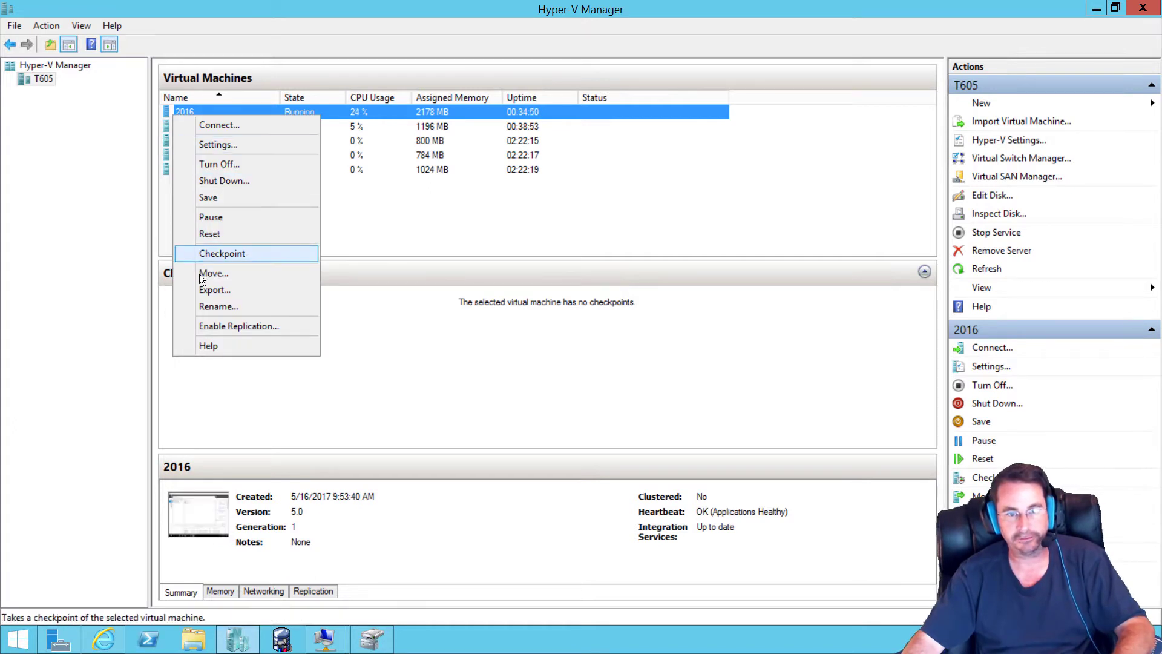
pyautogui.click(221, 147)
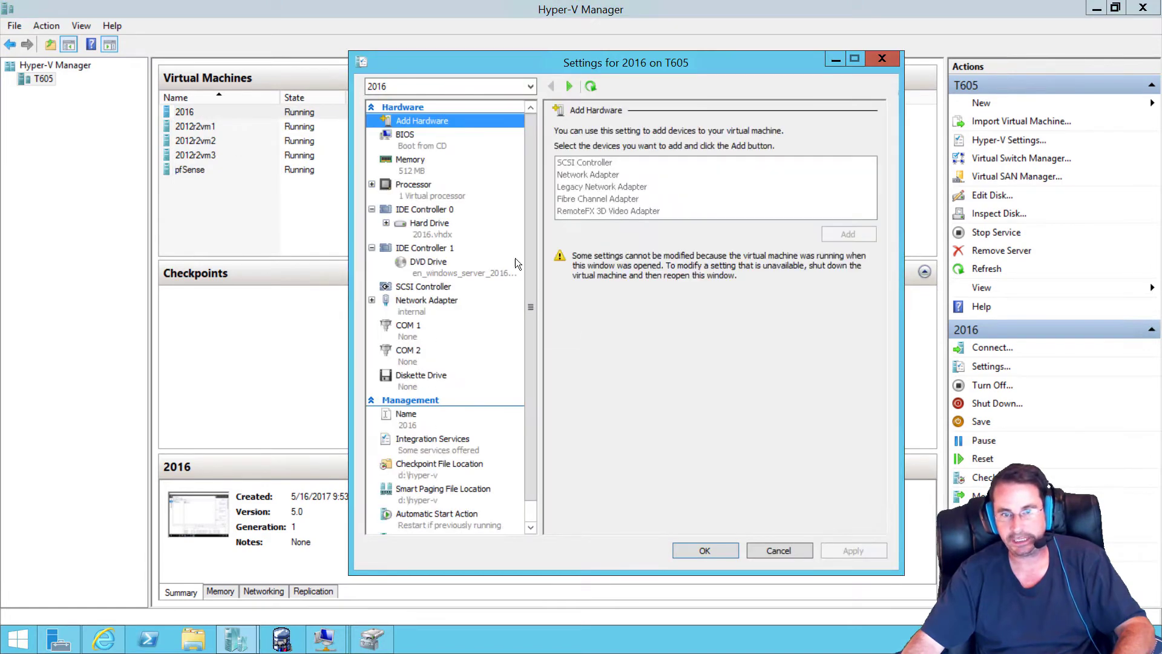
pyautogui.click(413, 189)
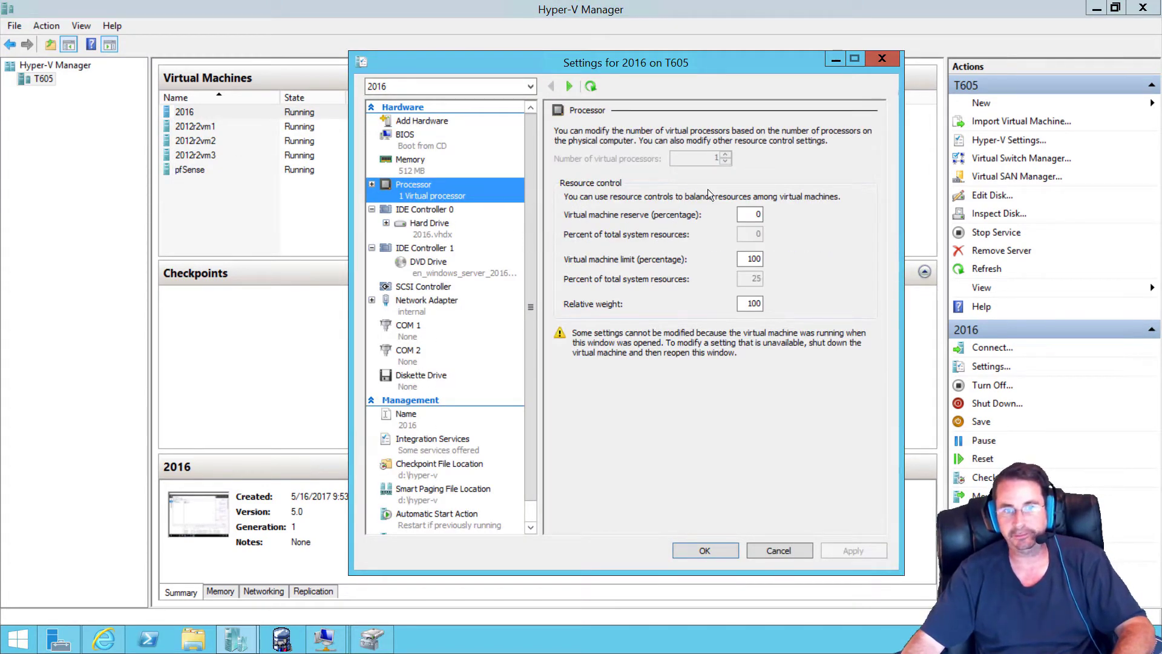
pyautogui.click(881, 59)
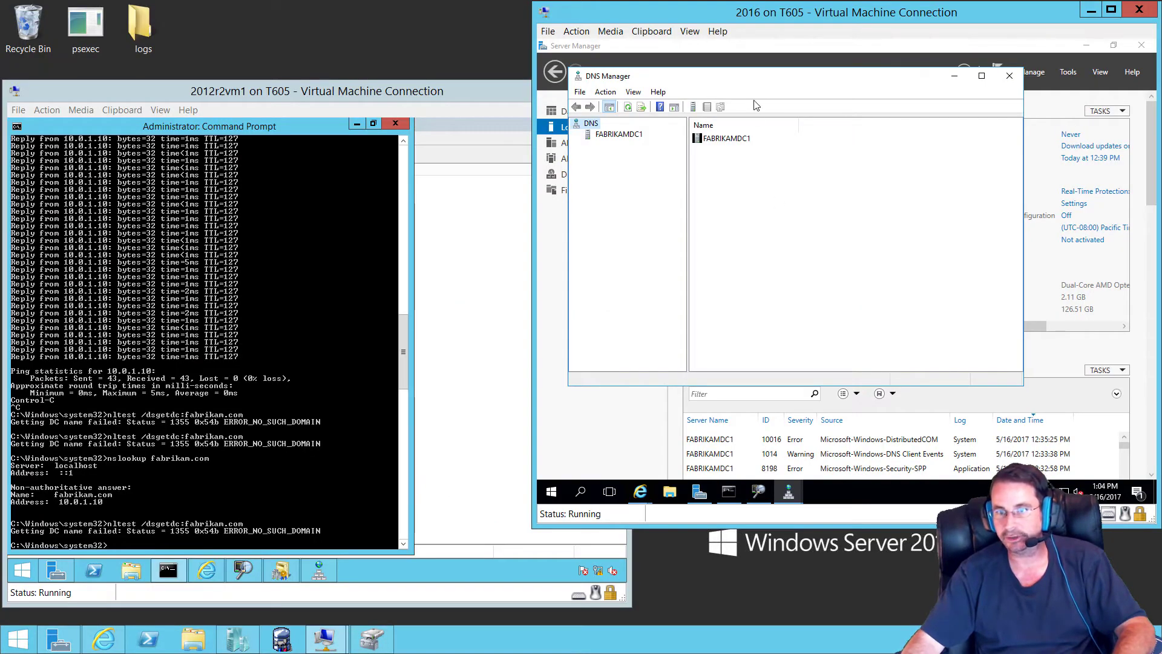
# Step: Maximize DNS Manager on the 2016 machine and start a new conditional forwarder under FABRIKAMDC1's Conditional Forwarders
pyautogui.doubleClick(750, 77)
pyautogui.click(581, 102)
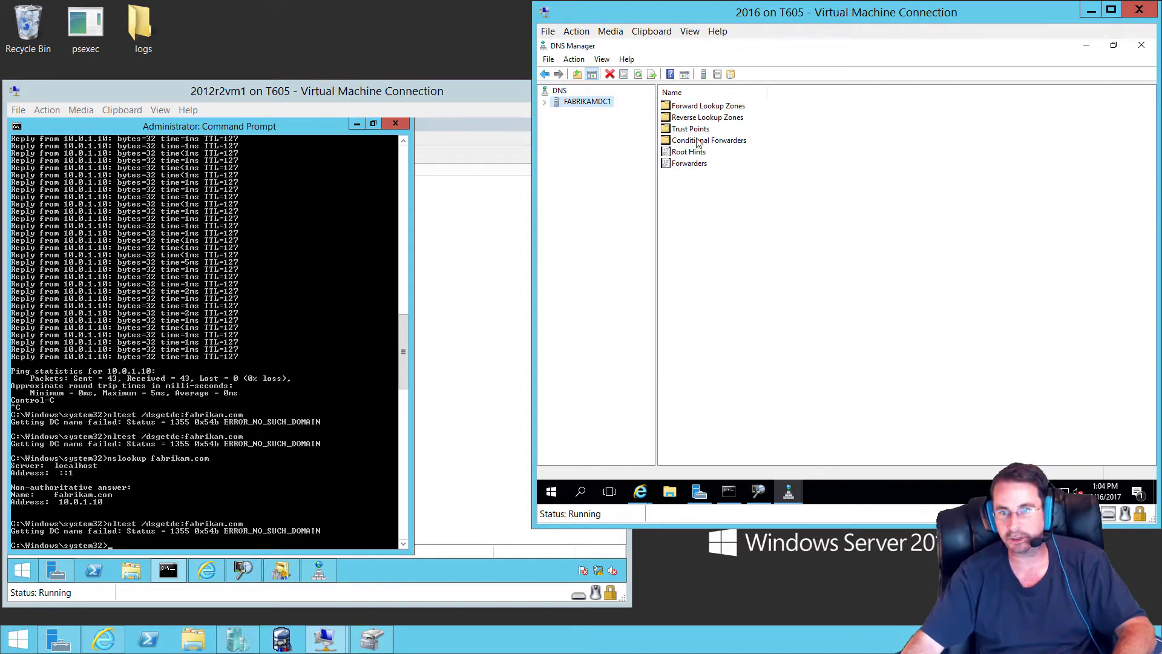
pyautogui.doubleClick(702, 141)
pyautogui.rightClick(580, 151)
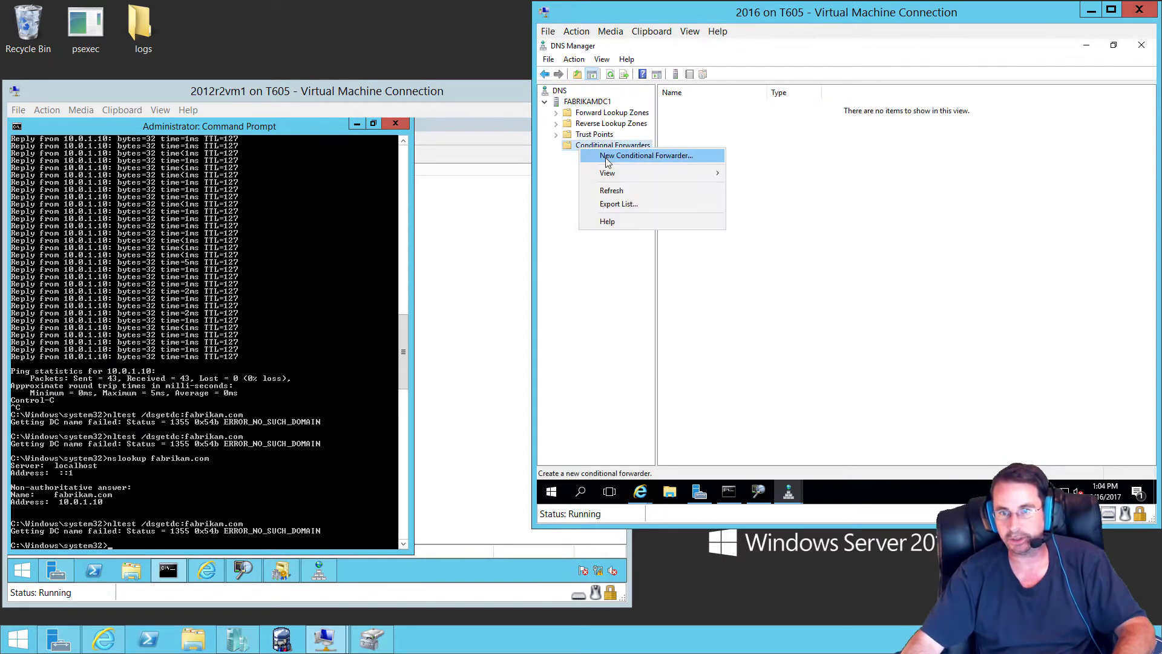
pyautogui.click(757, 244)
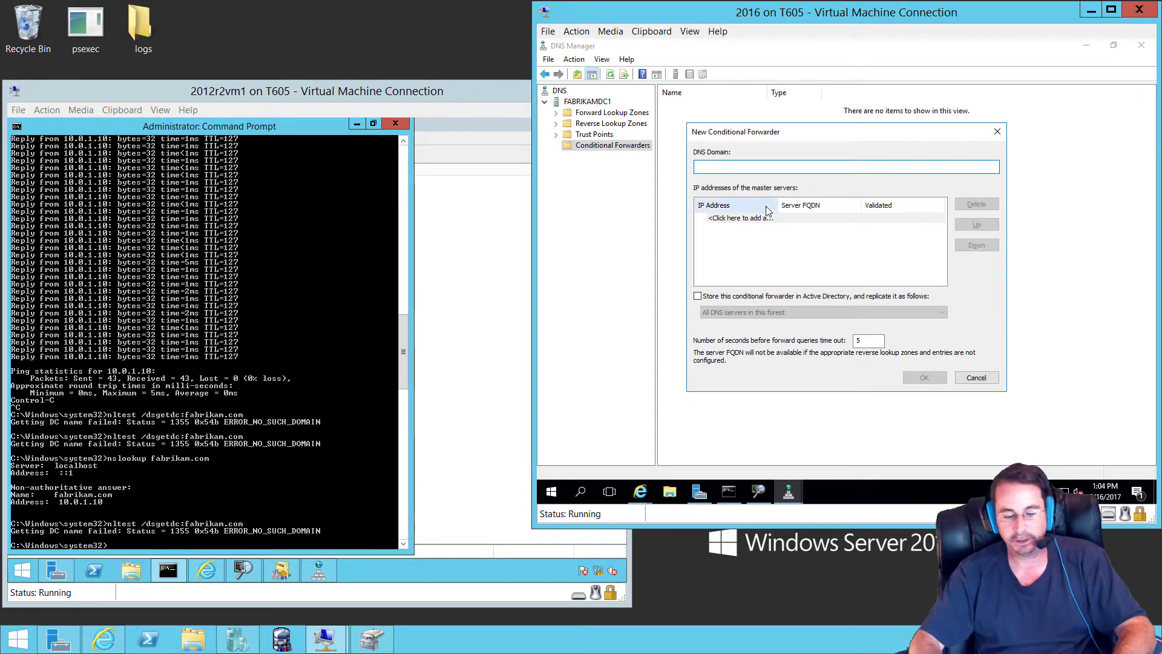
# Step: Enter contoso.com as the forwarder's DNS domain and begin the master server's IP address with 10.0.0.20
pyautogui.write('contoso')
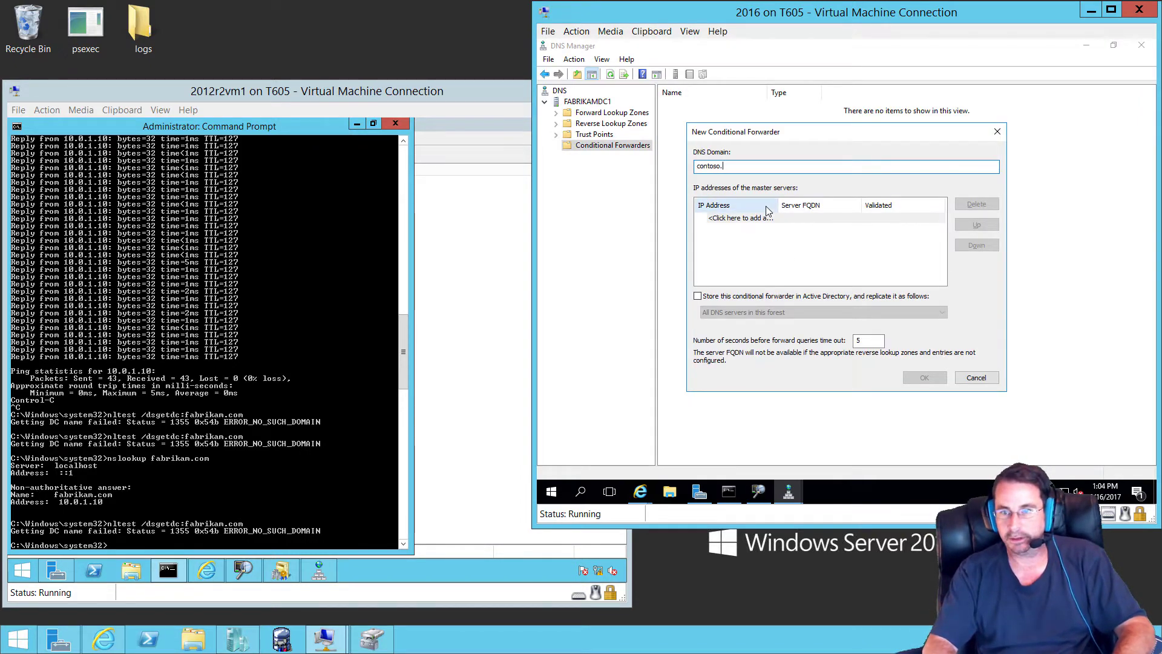
pyautogui.write('.com')
pyautogui.press('Tab')
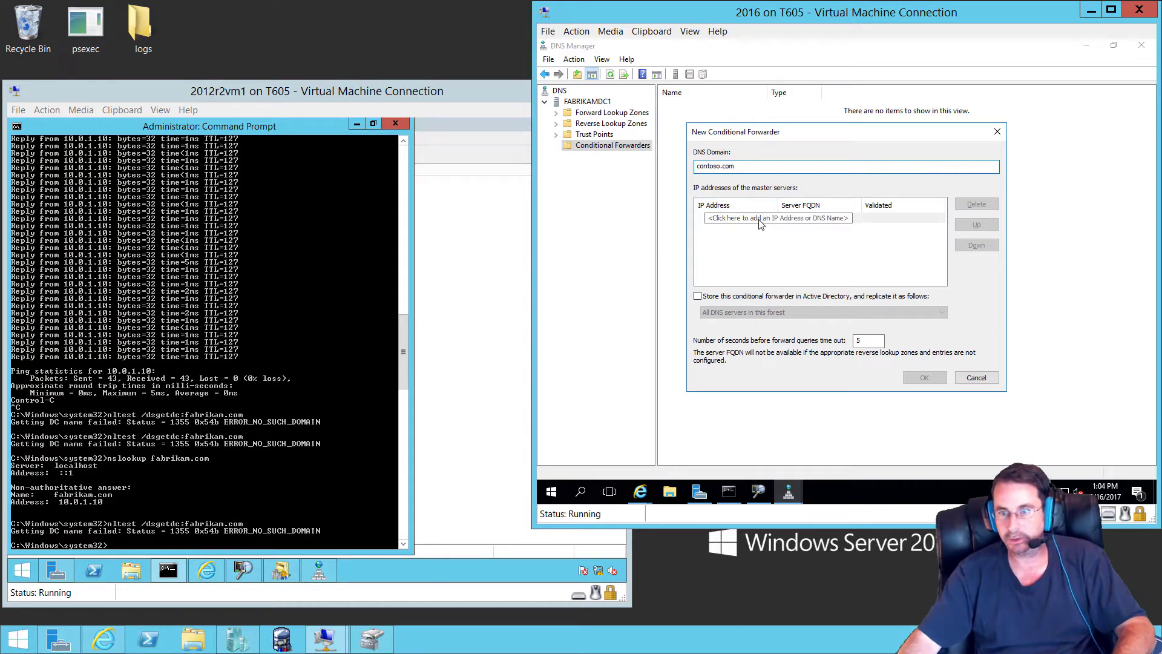
pyautogui.write('10.')
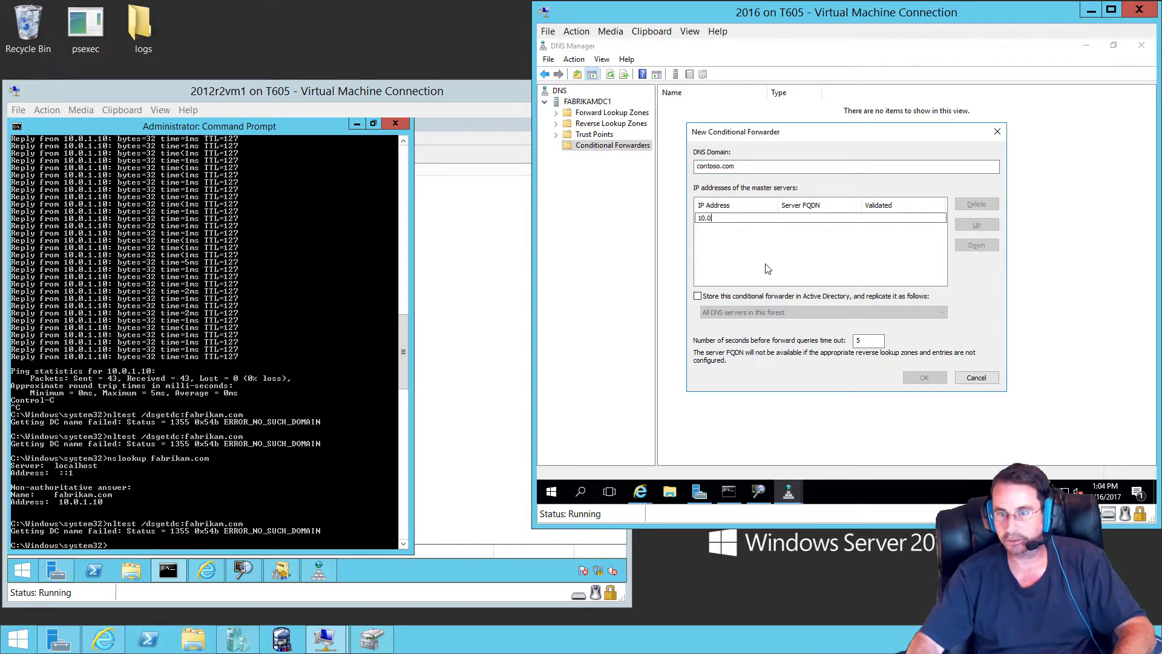
pyautogui.write('0.0.12')
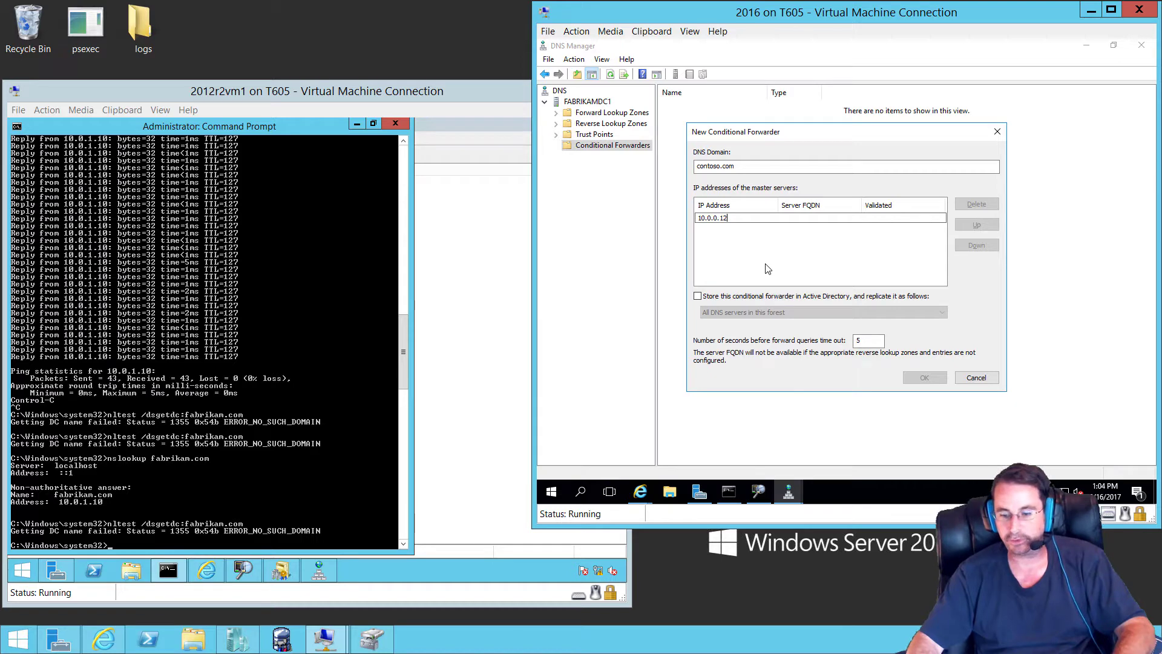
pyautogui.press('BackSpace')
pyautogui.press('BackSpace')
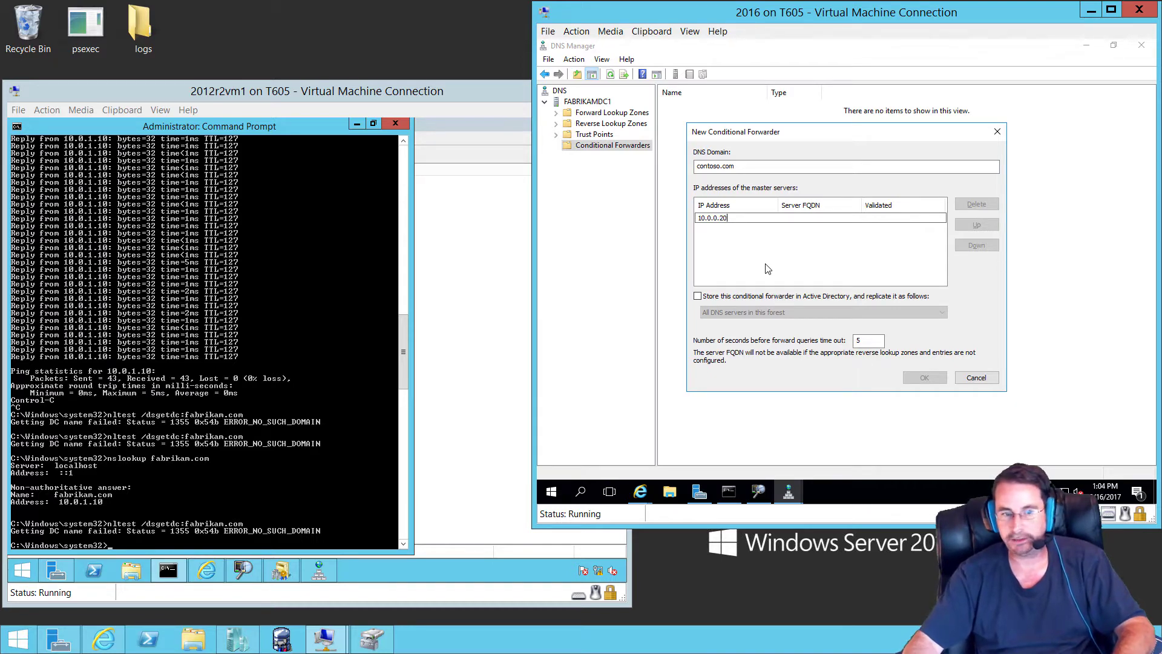
# Step: Check the Contoso domain controller's Ethernet address in Server Manager on the 2012r2vm1 machine
pyautogui.click(206, 424)
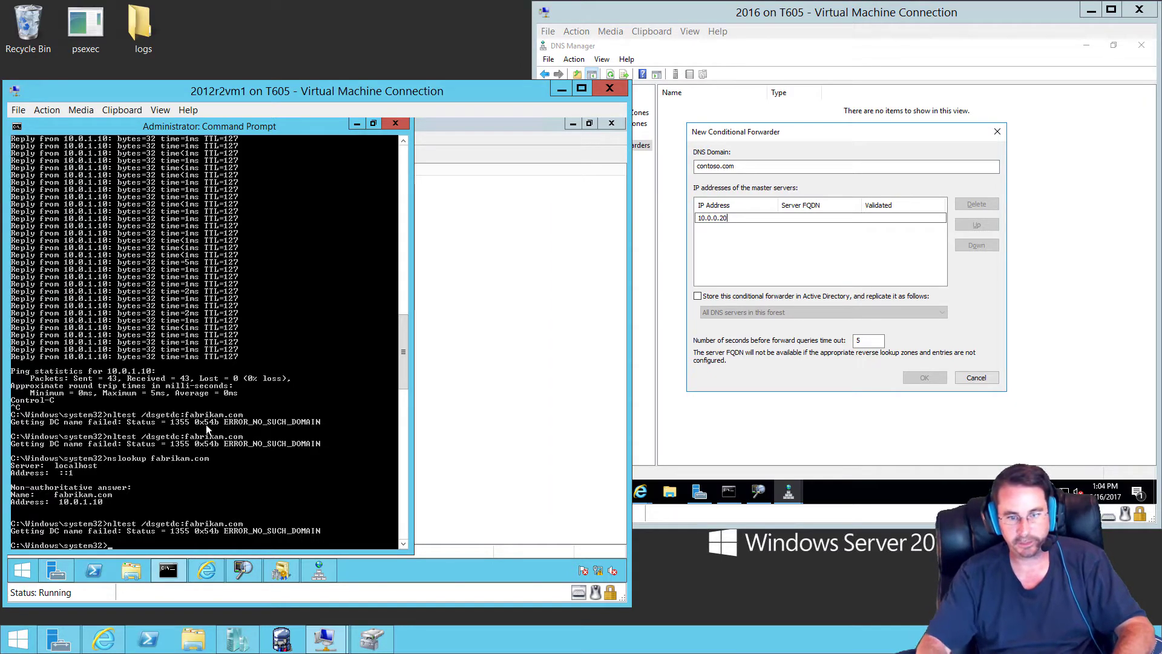
pyautogui.click(61, 574)
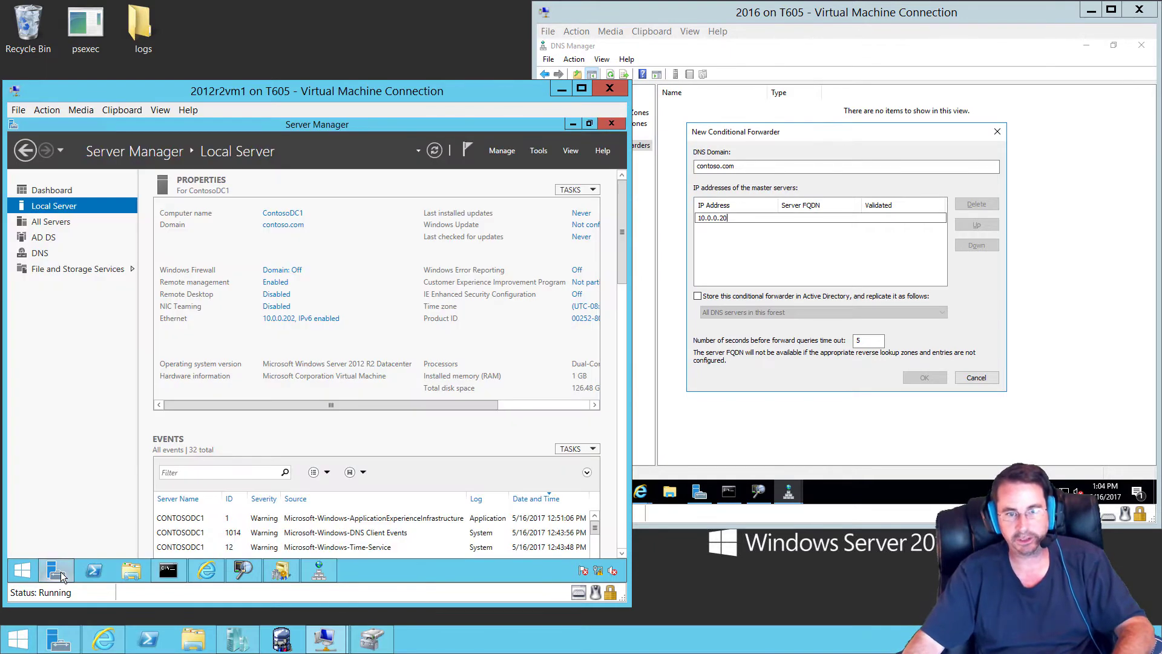
# Step: Complete the contoso.com forwarder's master server IP address as 10.0.0.202 on the 2016 machine
pyautogui.click(60, 574)
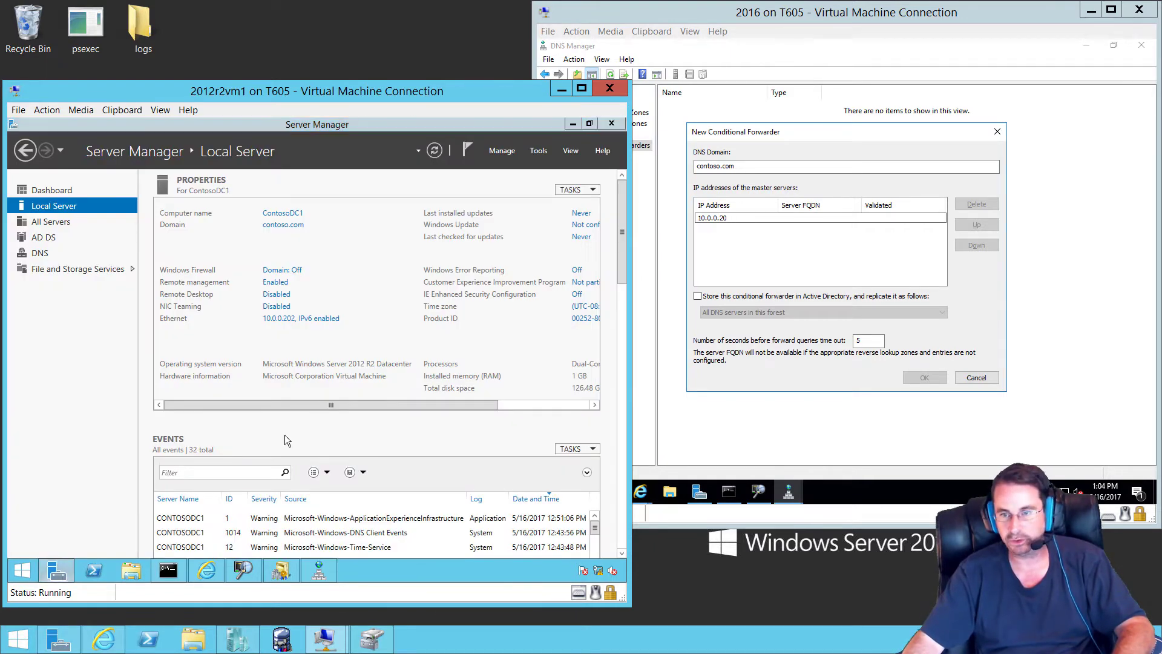
pyautogui.click(748, 224)
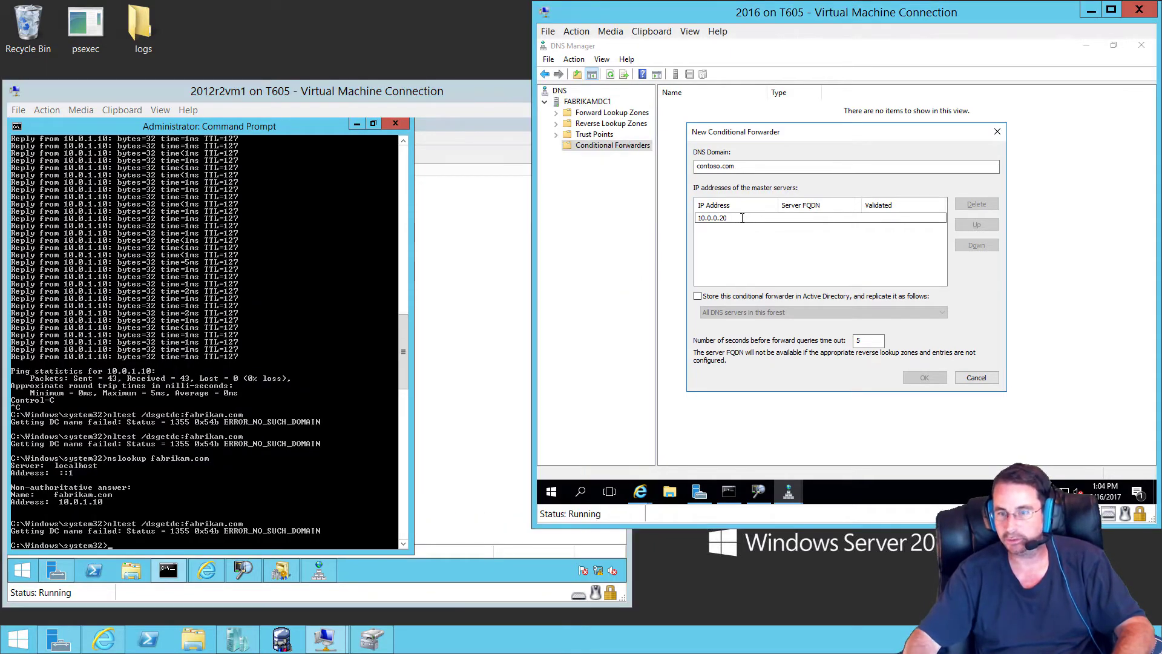
pyautogui.write('2')
pyautogui.press('Return')
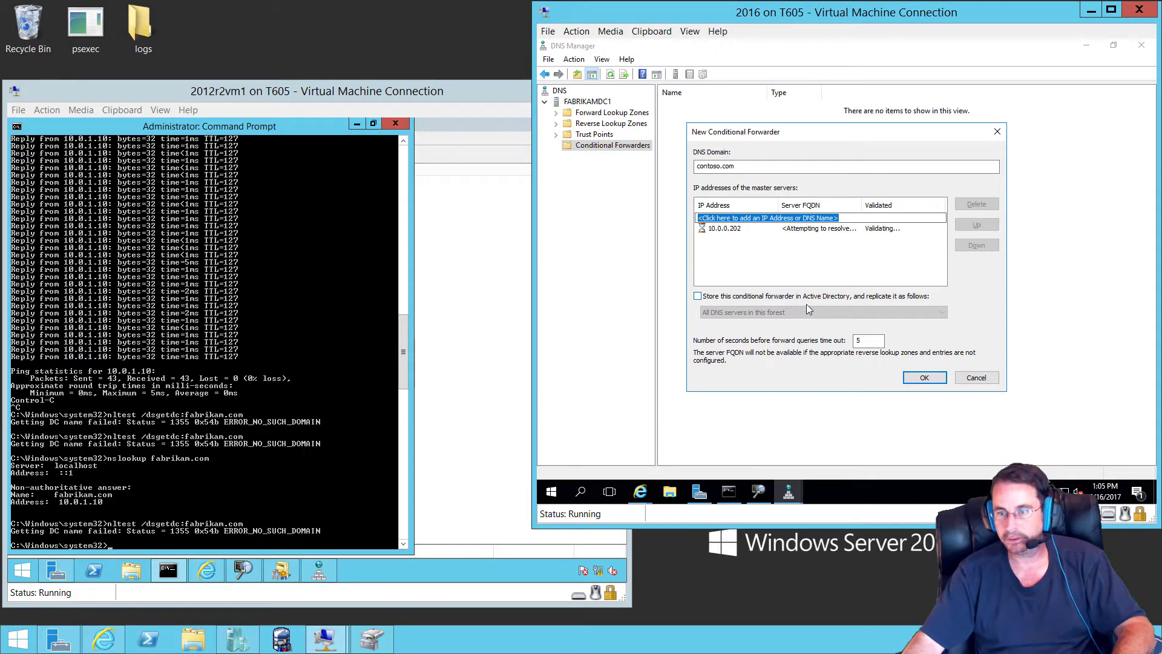
# Step: Inspect the latest DNS query and response frames between fabrikam.com and 10.0.0.202 in Network Monitor on the 2016 machine
pyautogui.click(785, 495)
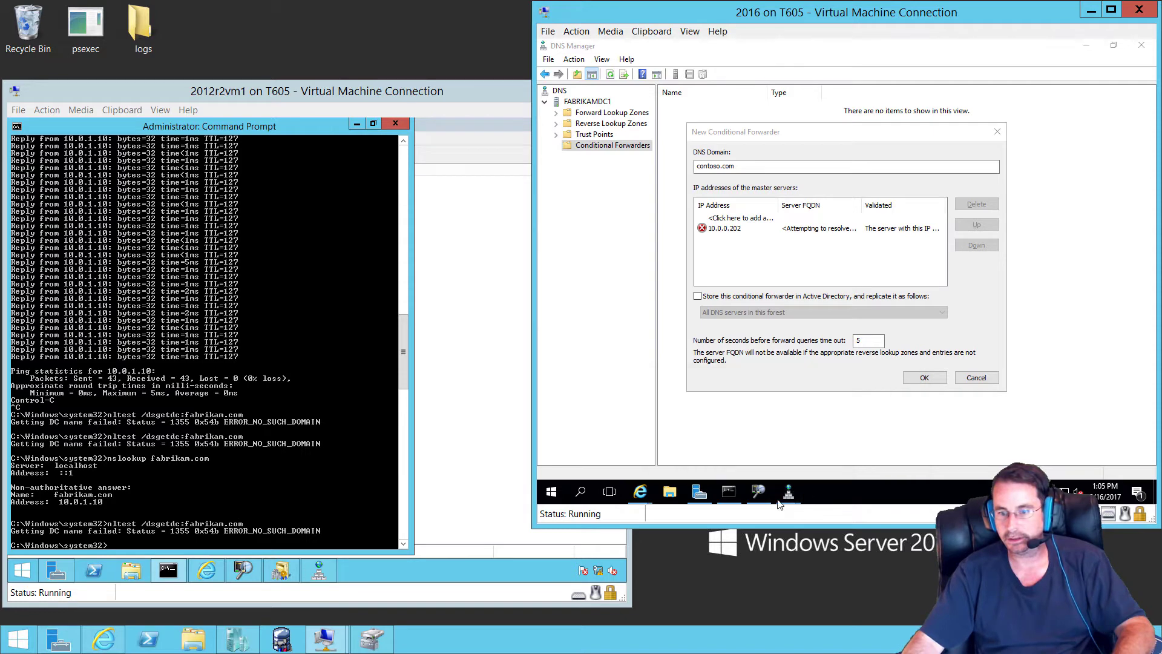
pyautogui.click(758, 492)
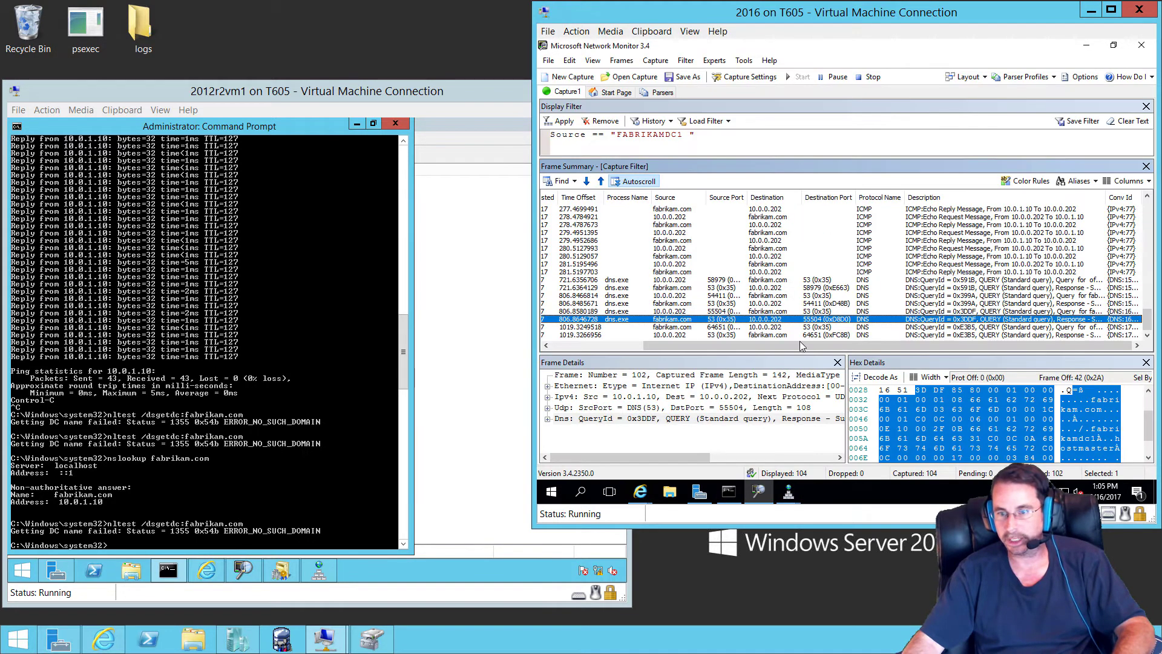
pyautogui.click(695, 327)
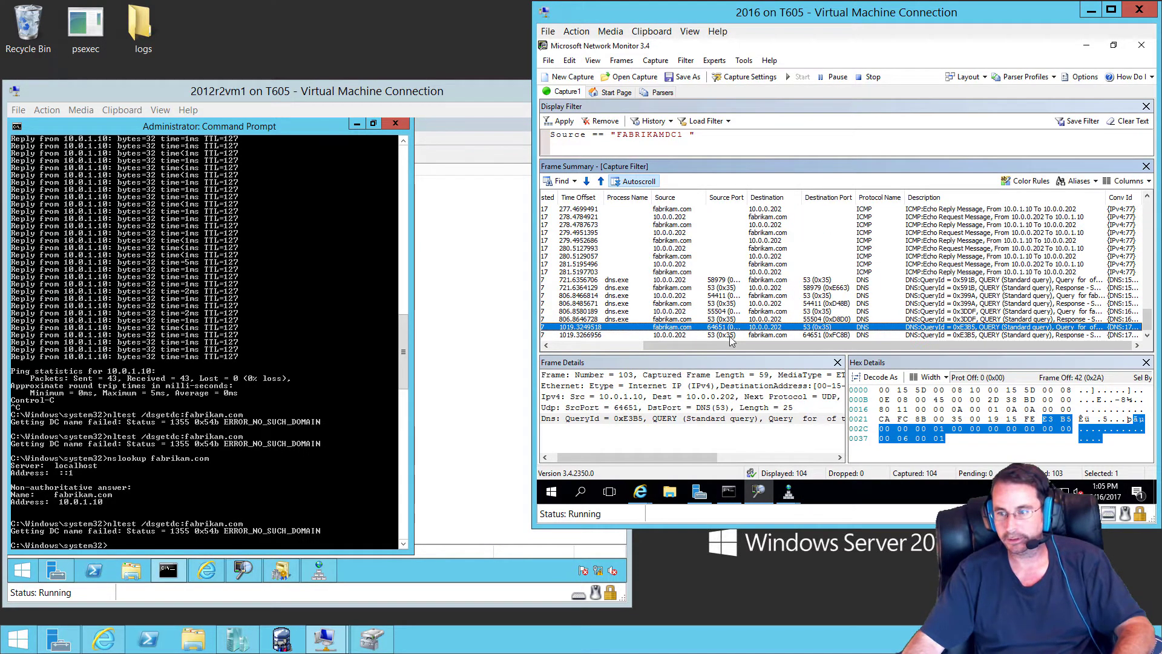
pyautogui.click(689, 336)
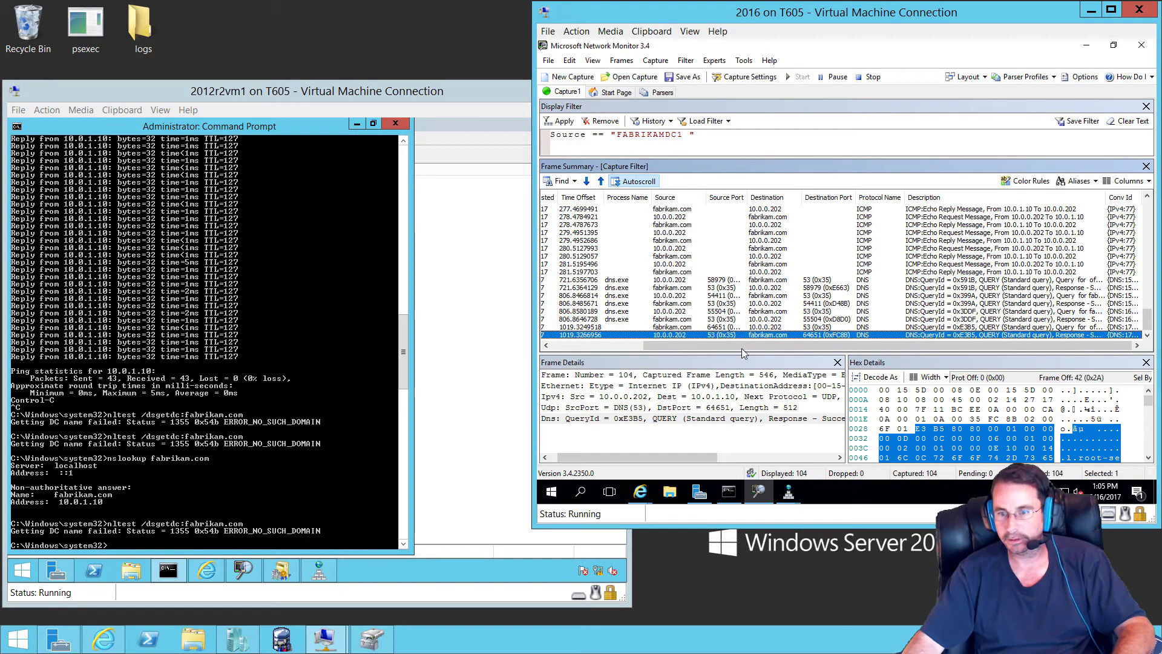
pyautogui.click(1087, 47)
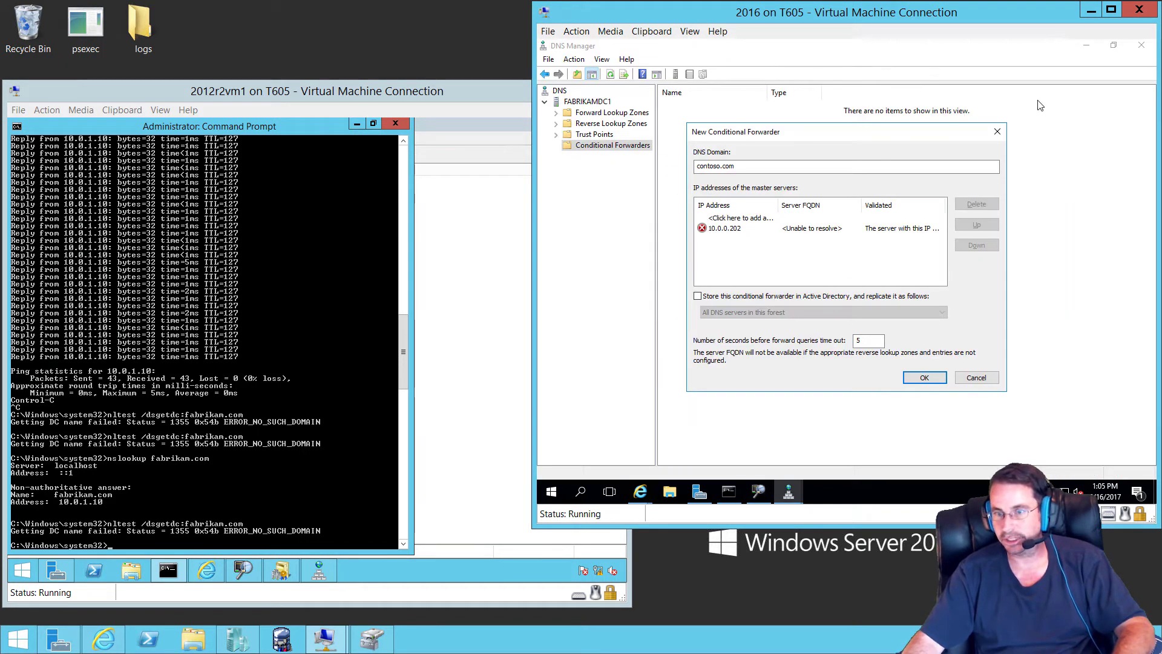
# Step: Store the contoso.com conditional forwarder in Active Directory, create it, and view its master server entry
pyautogui.click(715, 297)
pyautogui.click(925, 377)
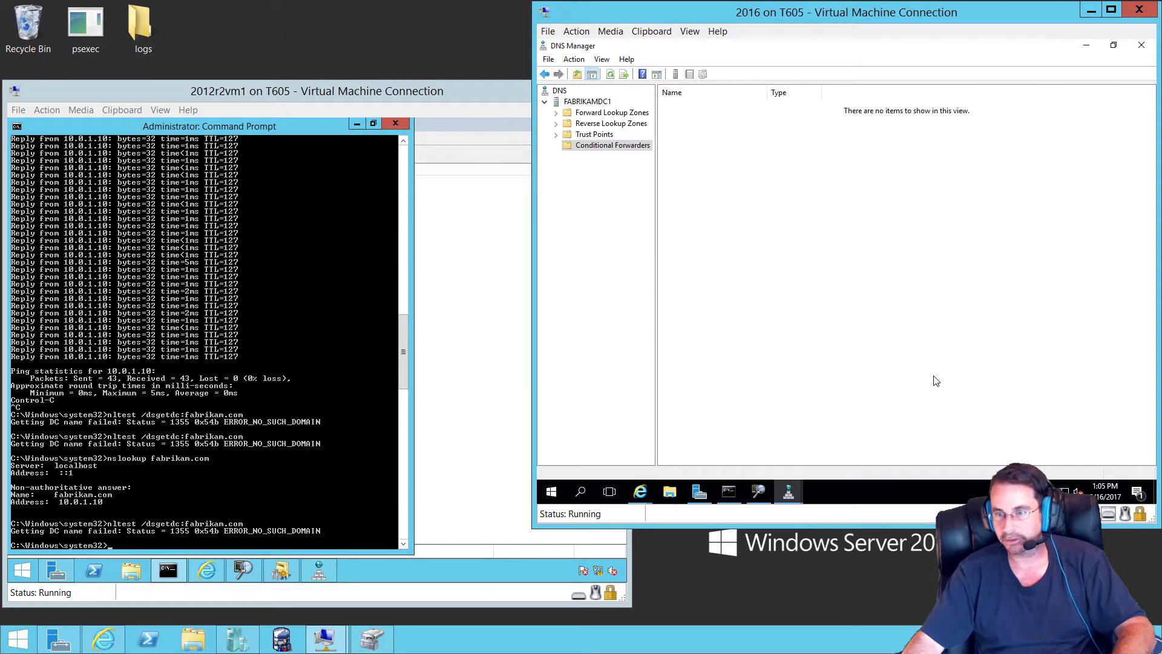
pyautogui.doubleClick(598, 146)
pyautogui.click(606, 156)
pyautogui.click(685, 107)
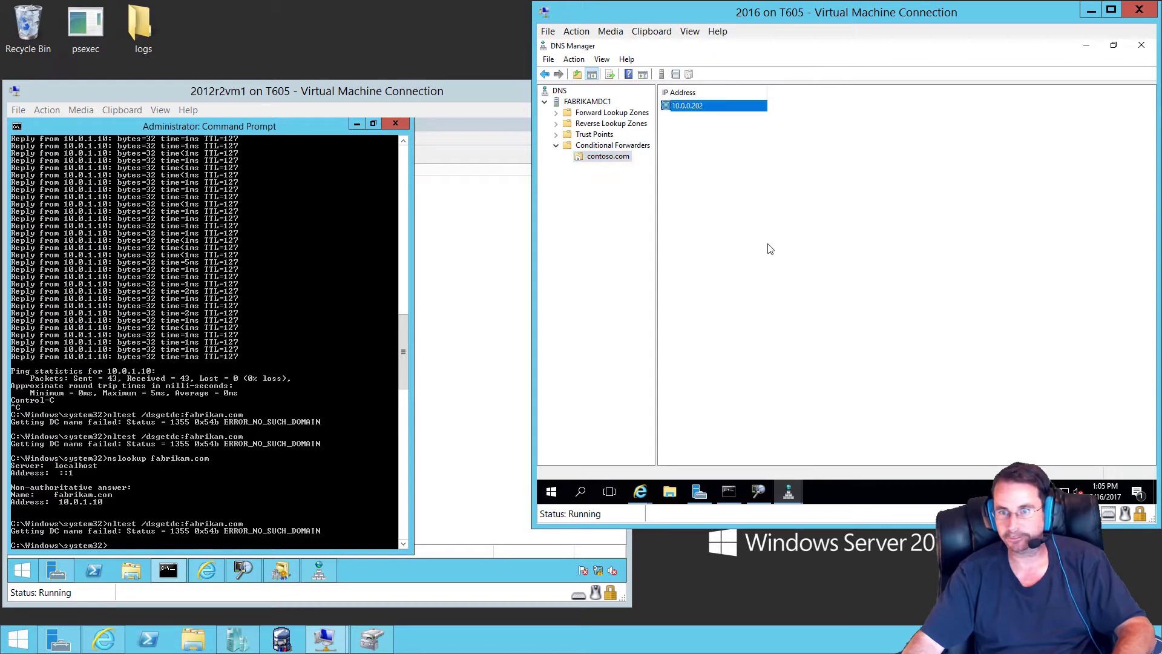
# Step: Minimize DNS Manager and Server Manager on the 2016 machine and recheck the last captured DNS response in Network Monitor
pyautogui.click(1086, 46)
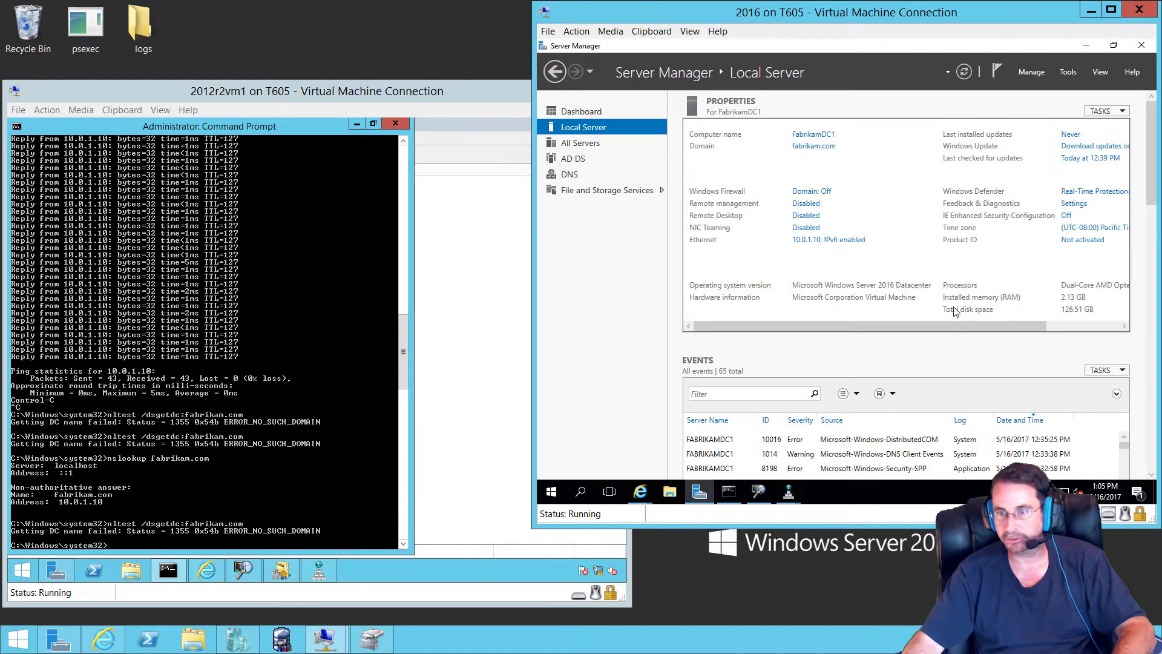
pyautogui.click(1087, 45)
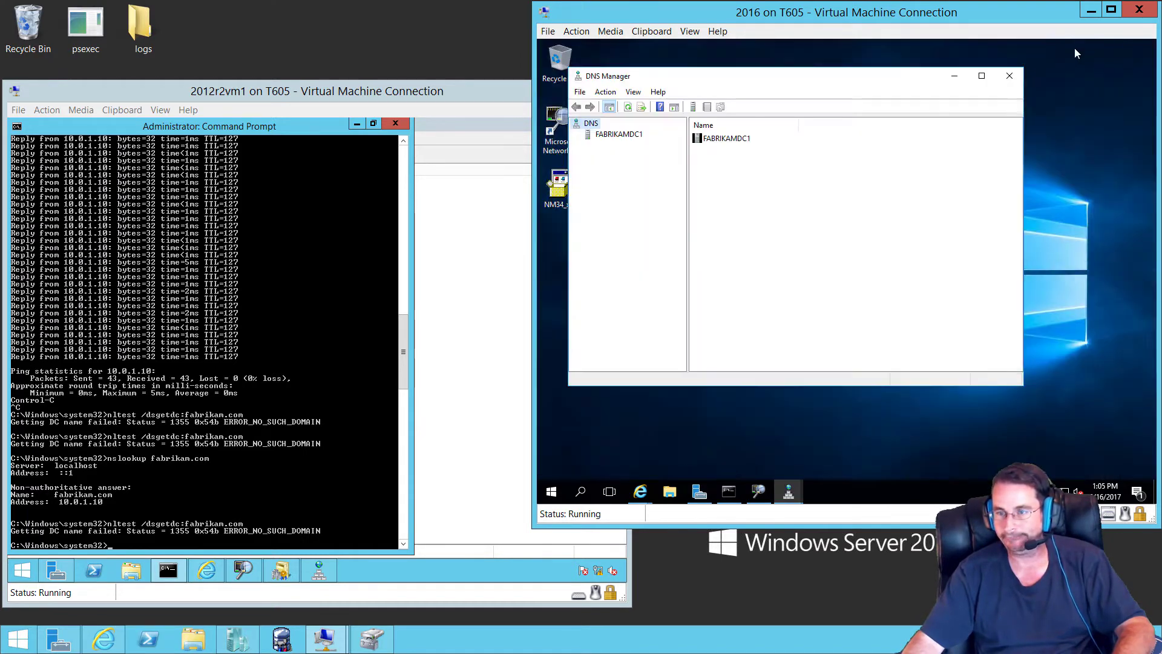
pyautogui.click(758, 491)
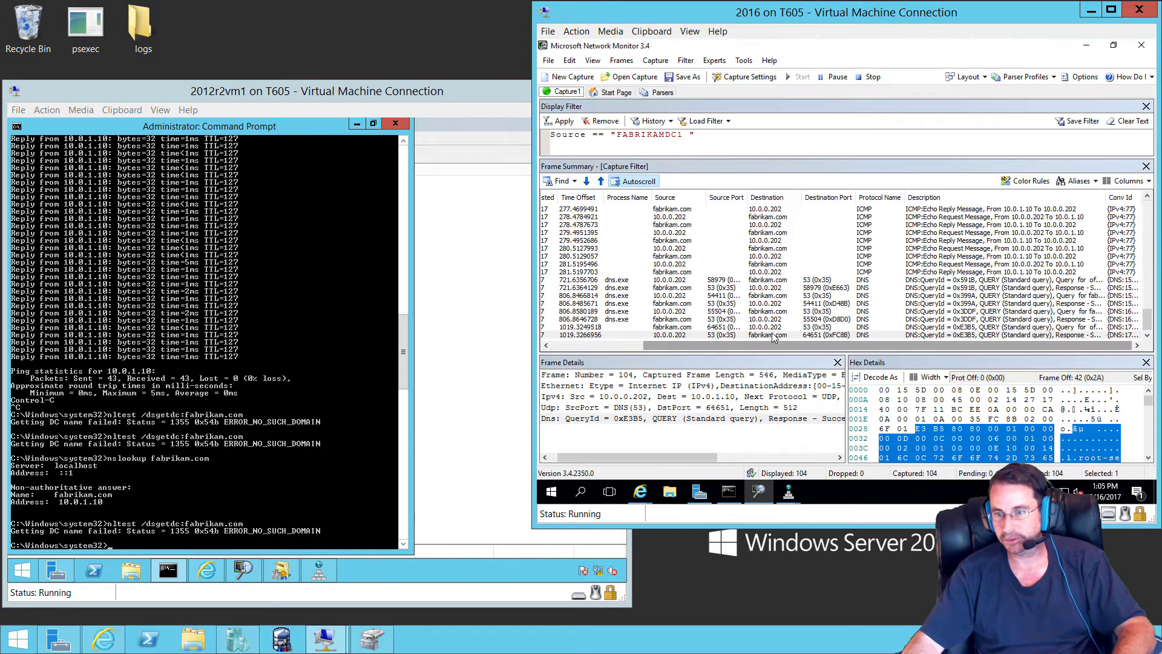
pyautogui.click(683, 334)
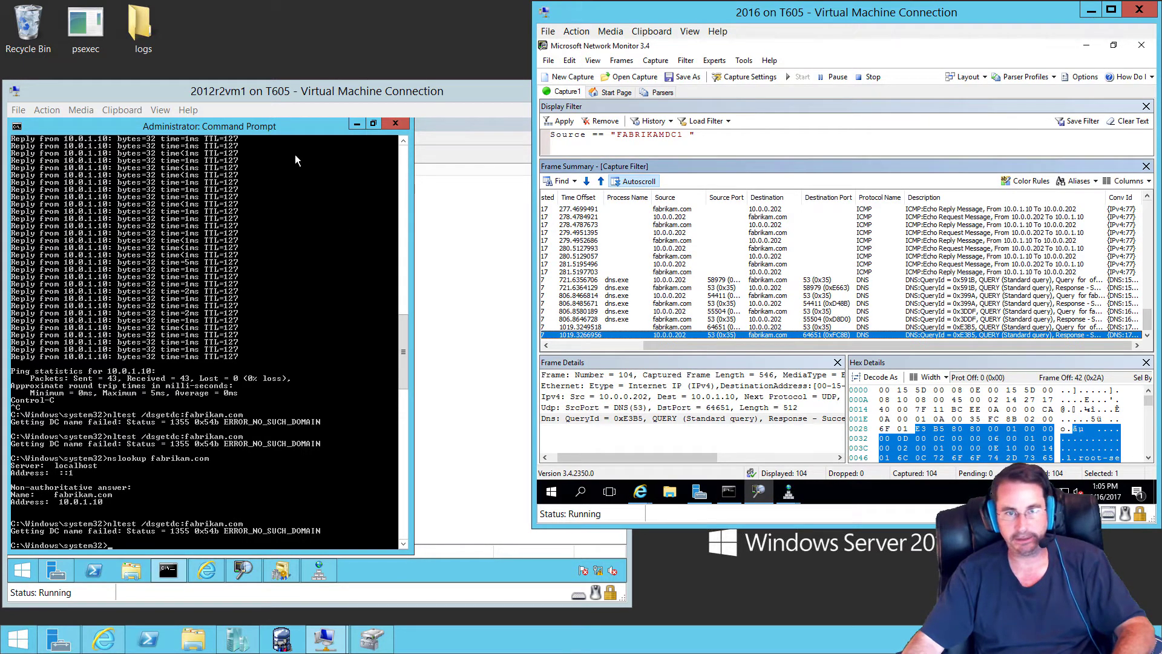
# Step: Turn on Autoscroll in Network Monitor on the 2012r2vm1 machine and inspect the last captured DNS frame
pyautogui.click(269, 92)
pyautogui.click(242, 570)
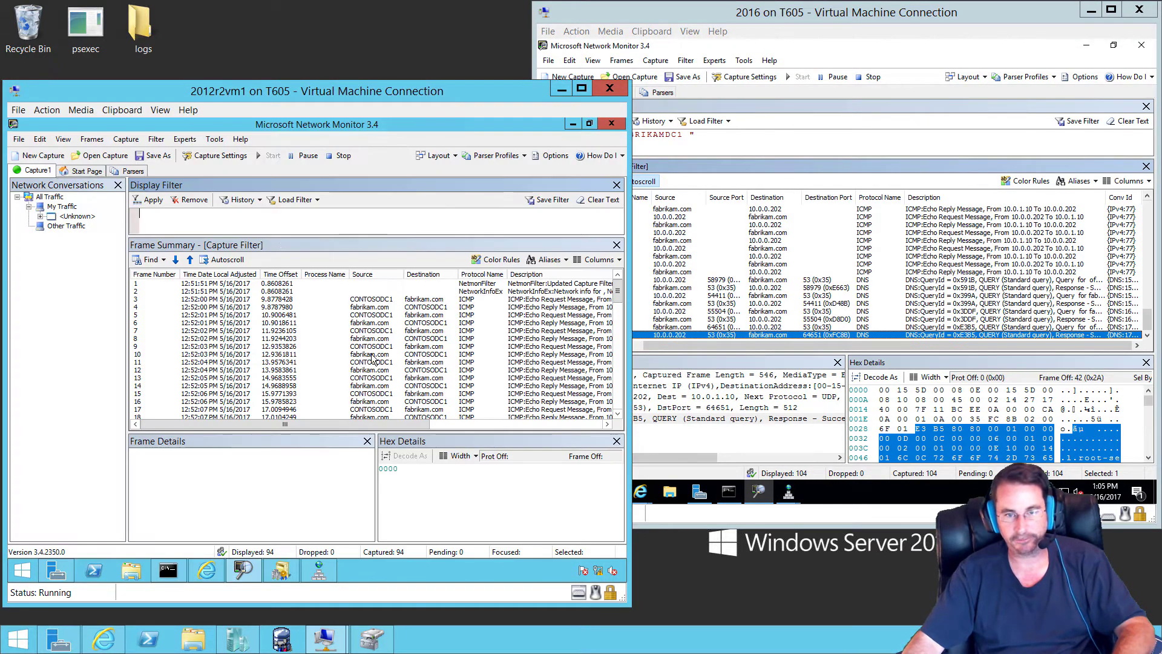
pyautogui.click(220, 259)
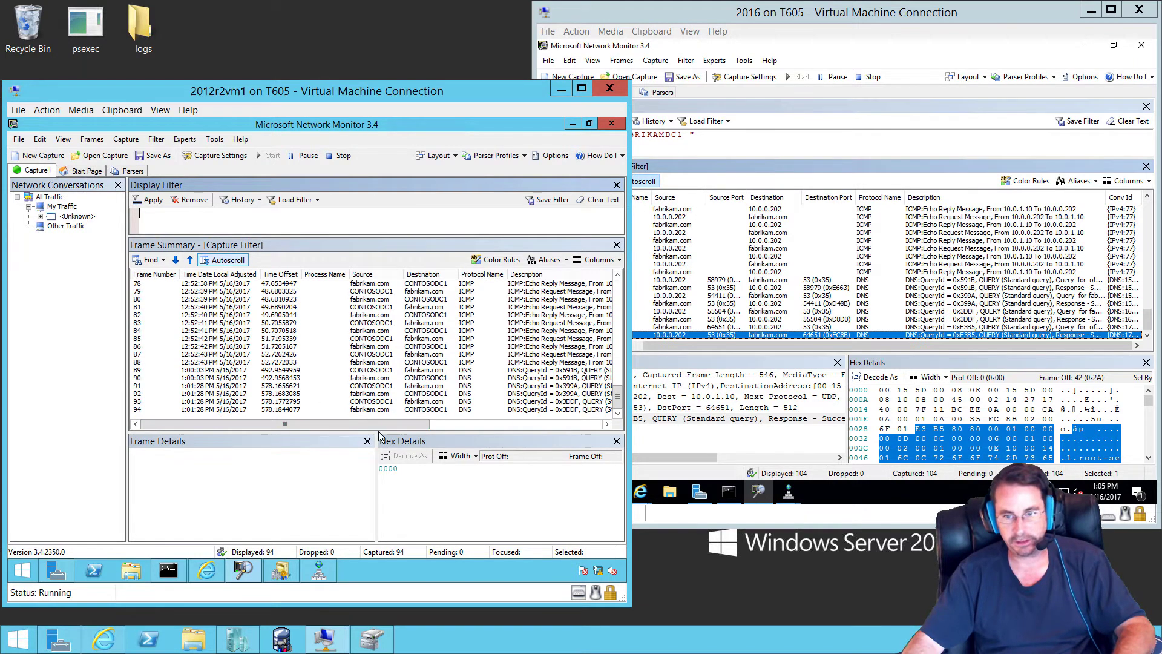
pyautogui.click(430, 410)
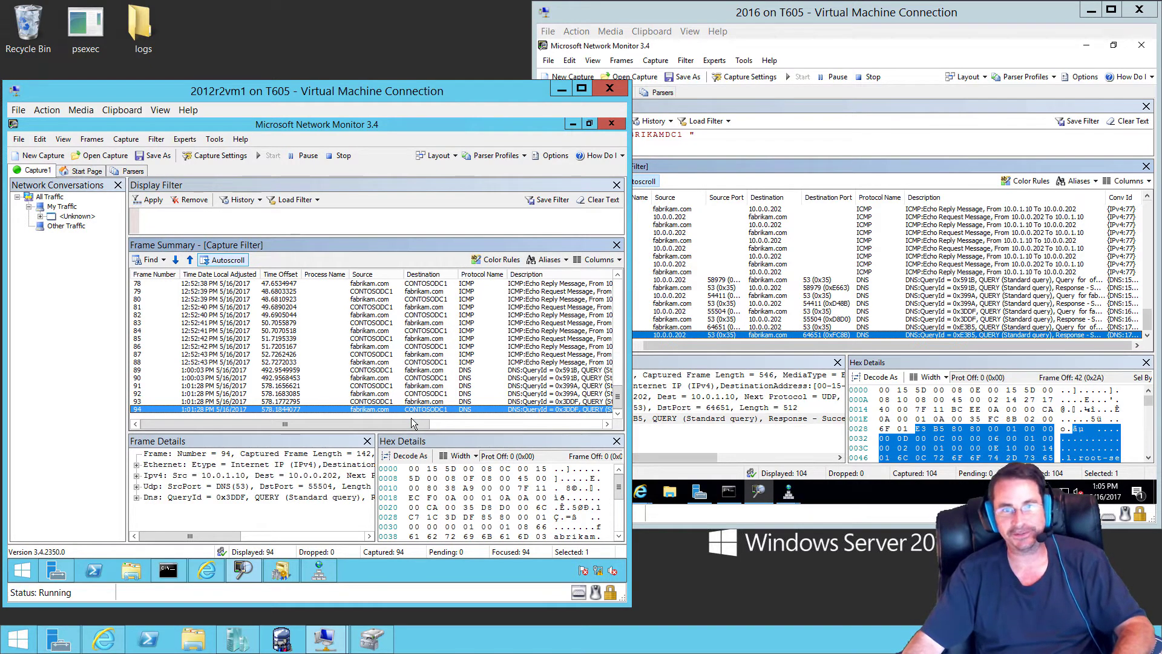
# Step: Return to the command prompt on the 2012r2vm1 machine and rerun nltest /dsgetdc:fabrikam.com
pyautogui.click(572, 124)
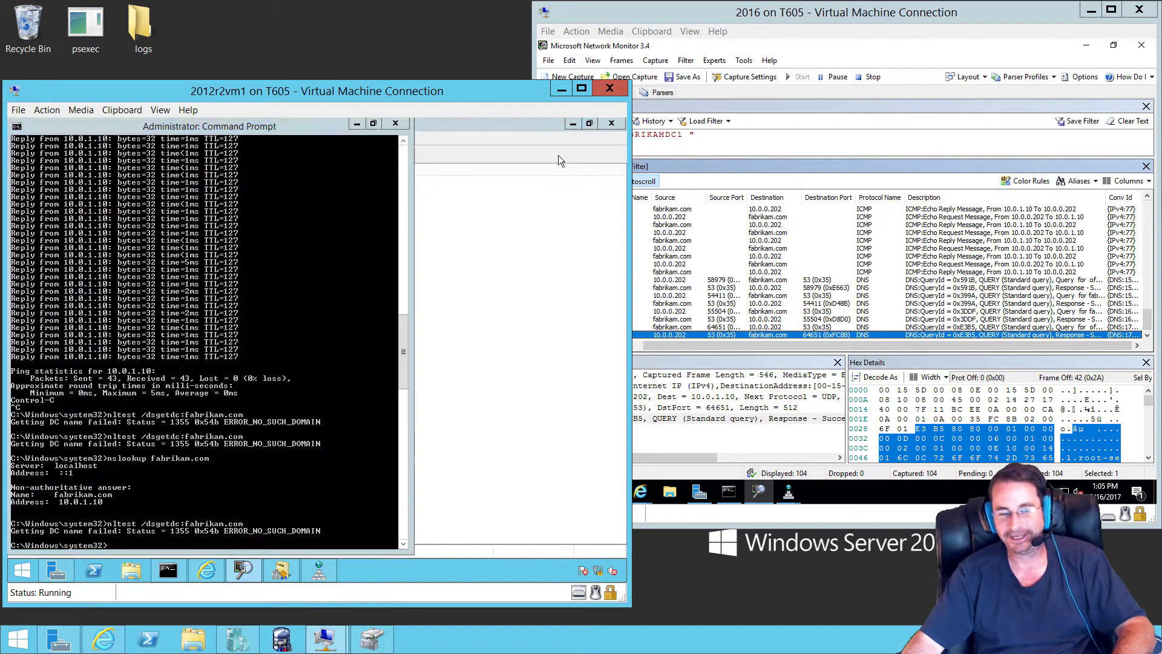
pyautogui.press('Up')
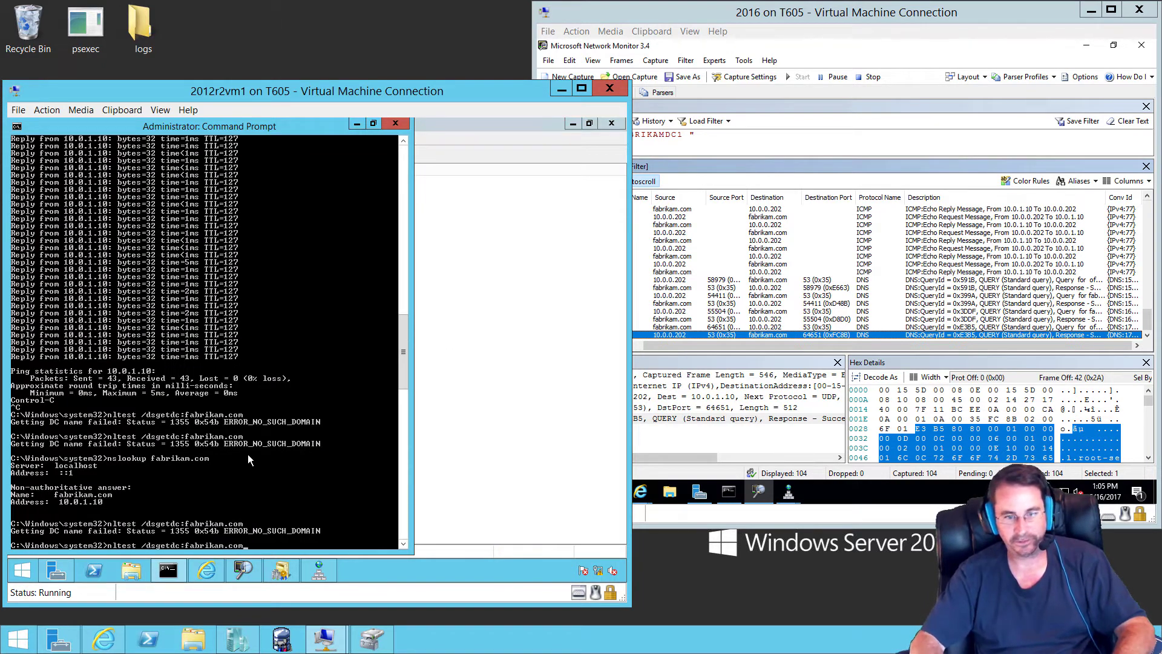
pyautogui.press('Return')
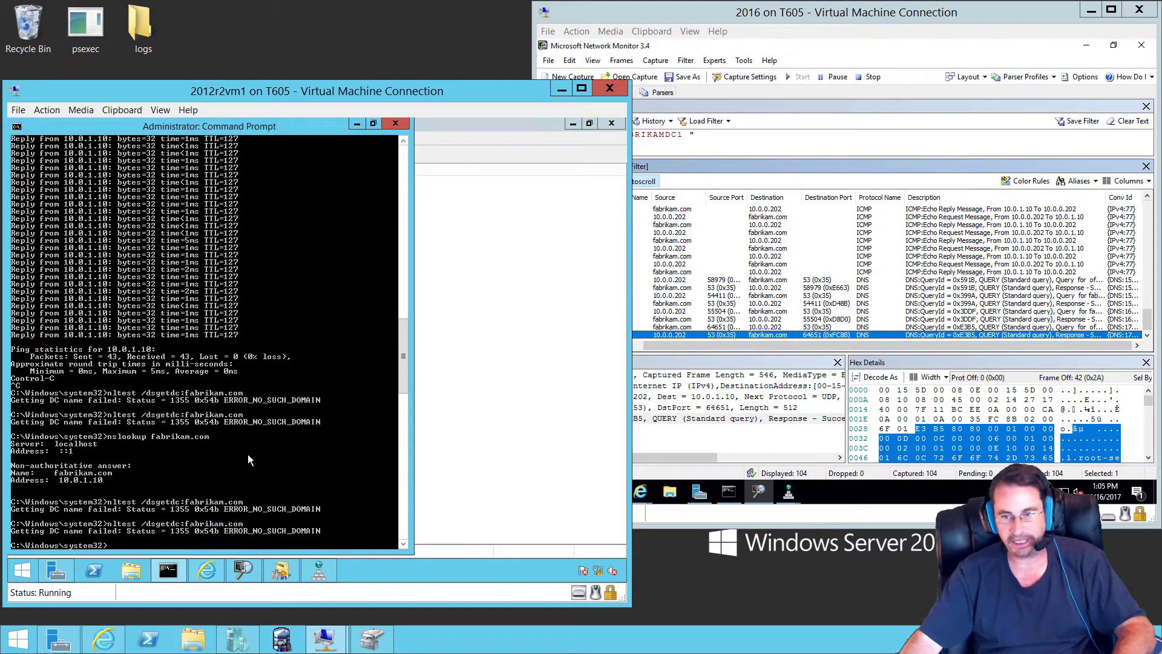
# Step: Run nltest /dsgetdc:contoso.com in the command prompt on the 2016 machine
pyautogui.click(728, 491)
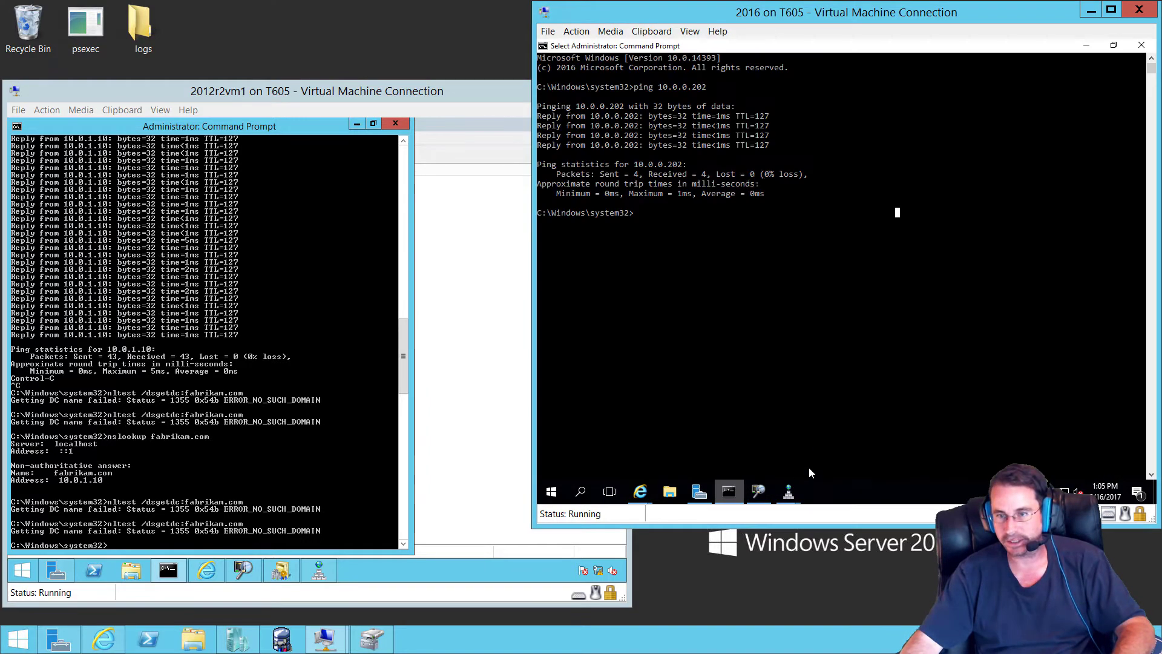
pyautogui.write('nltest')
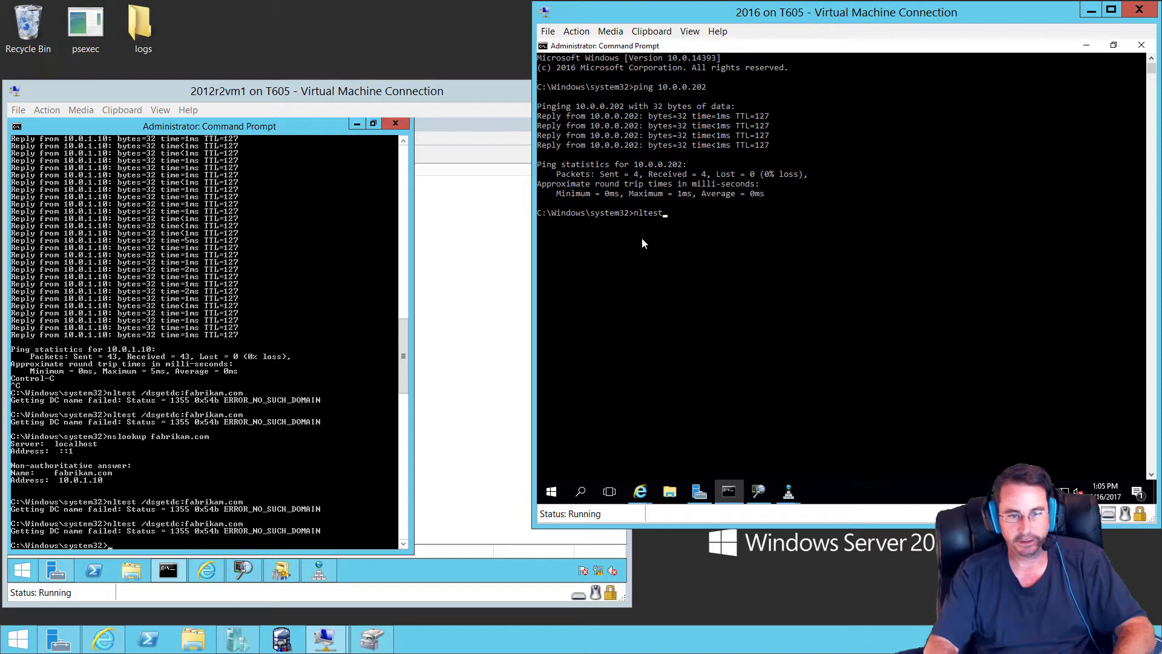
pyautogui.write(' /dsgetd')
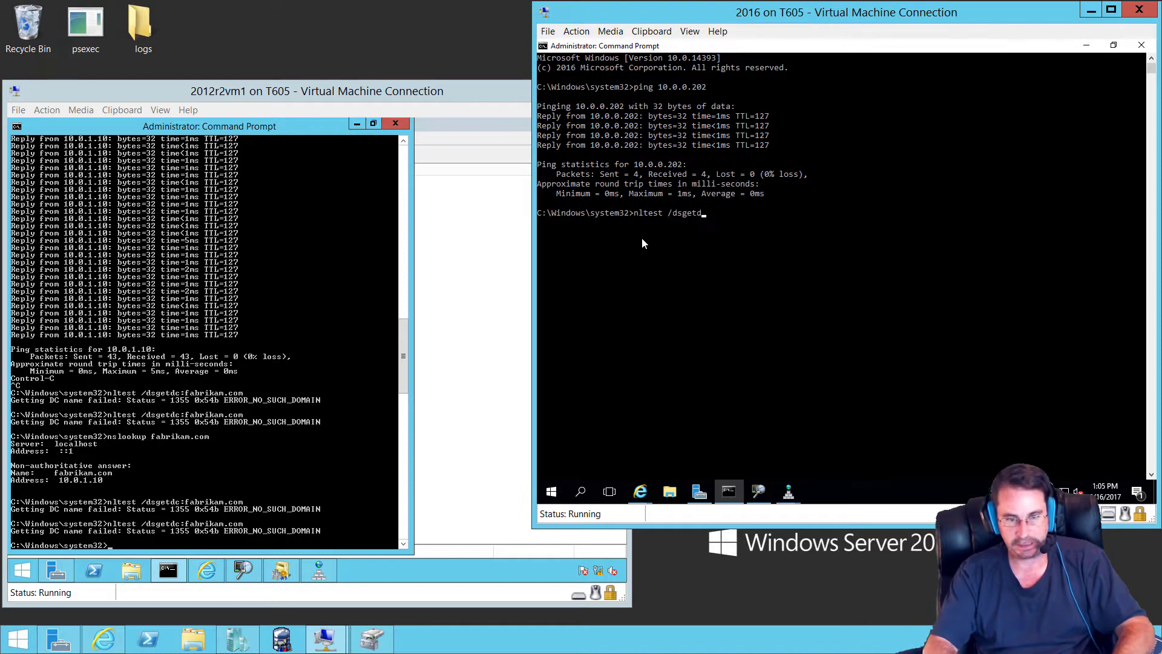
pyautogui.write('c:con')
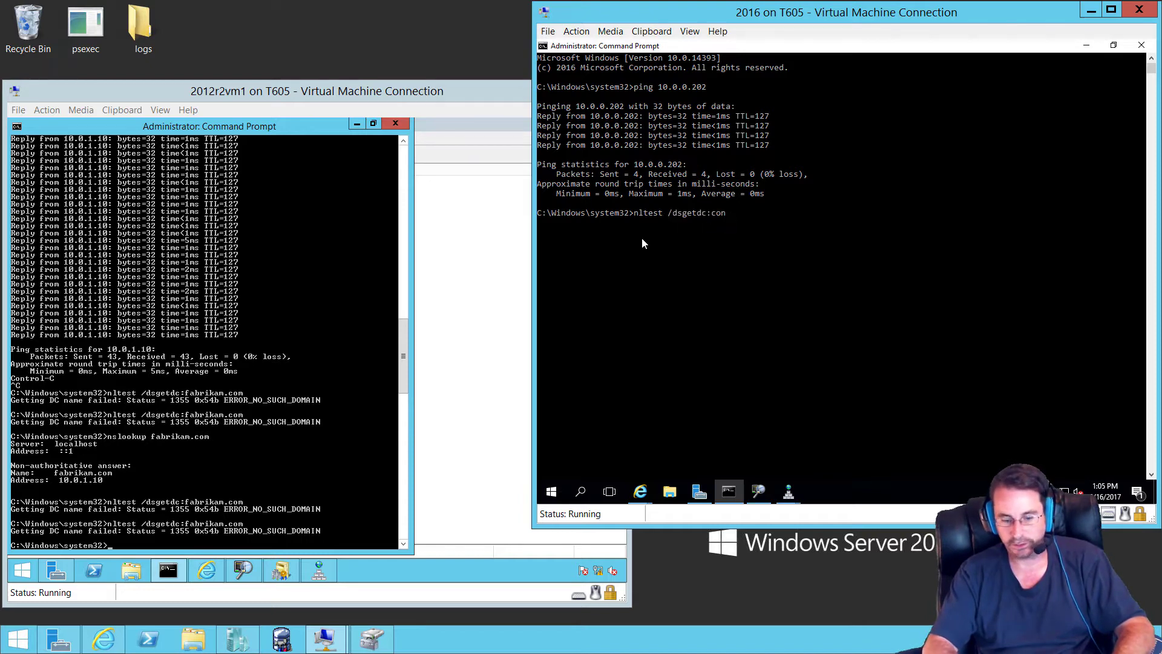
pyautogui.write('toso.com')
pyautogui.press('Return')
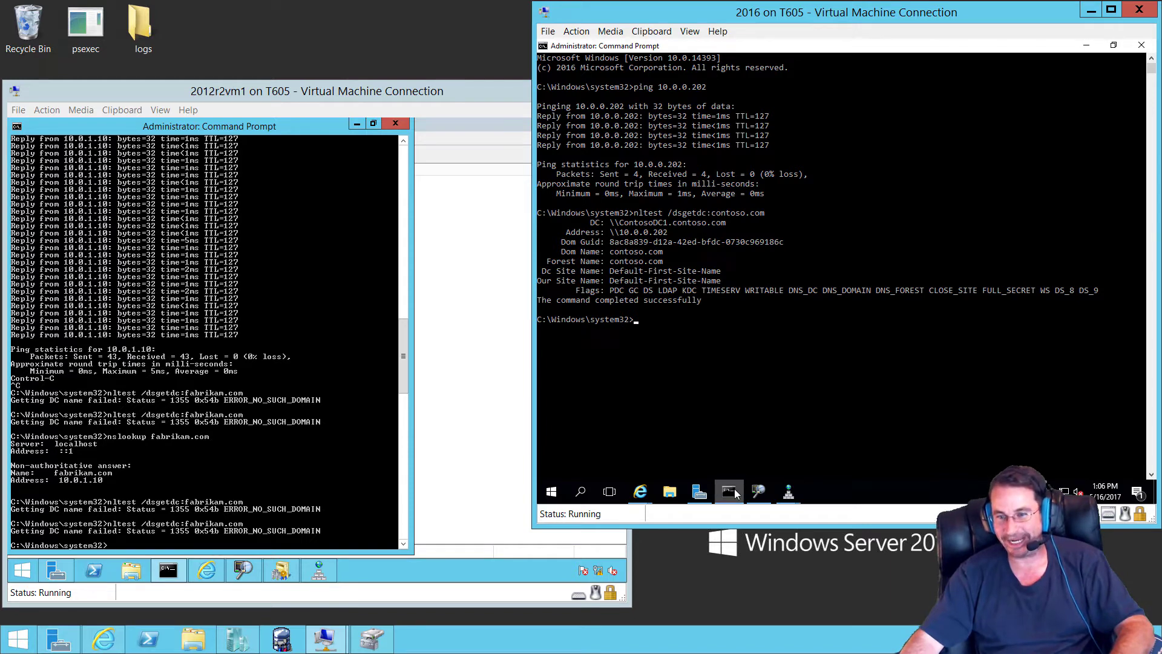
# Step: Examine the LDAPMessage search request and NetLogon response frames in Network Monitor on the 2016 machine, glancing back at the nltest output
pyautogui.click(759, 491)
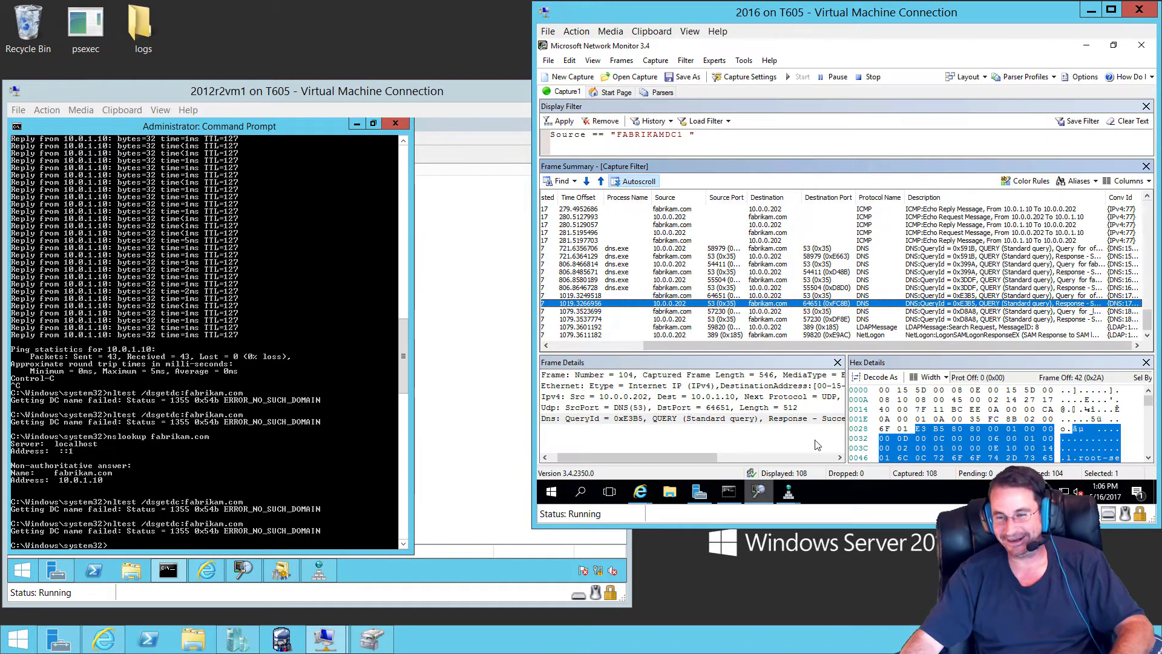
pyautogui.click(869, 327)
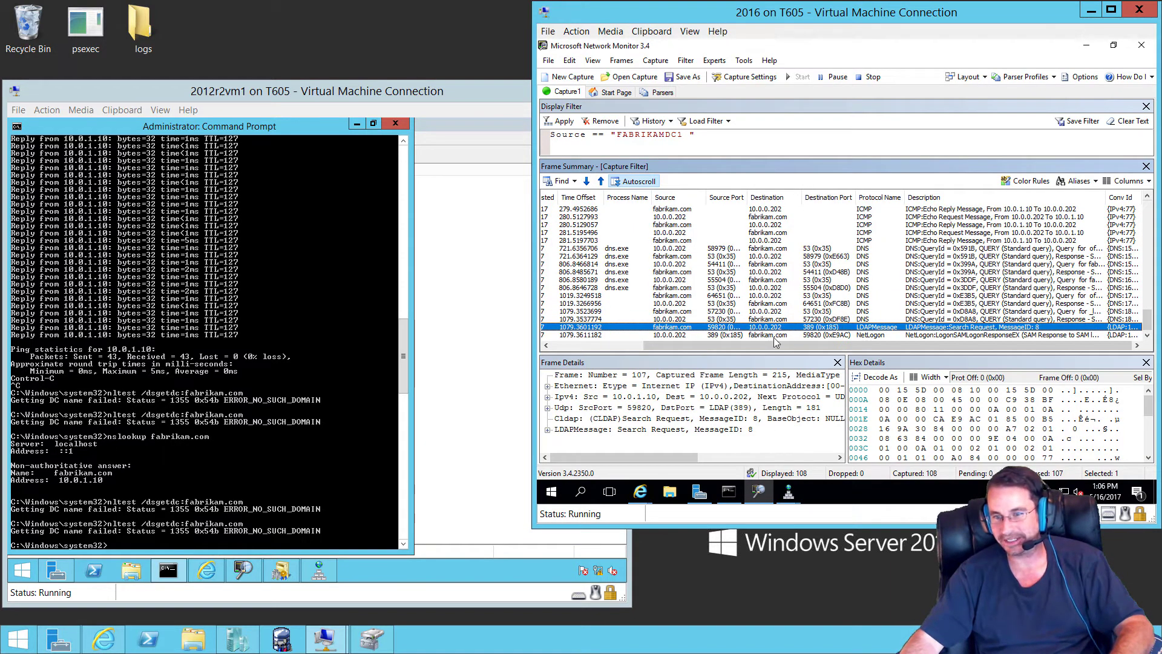
pyautogui.click(876, 337)
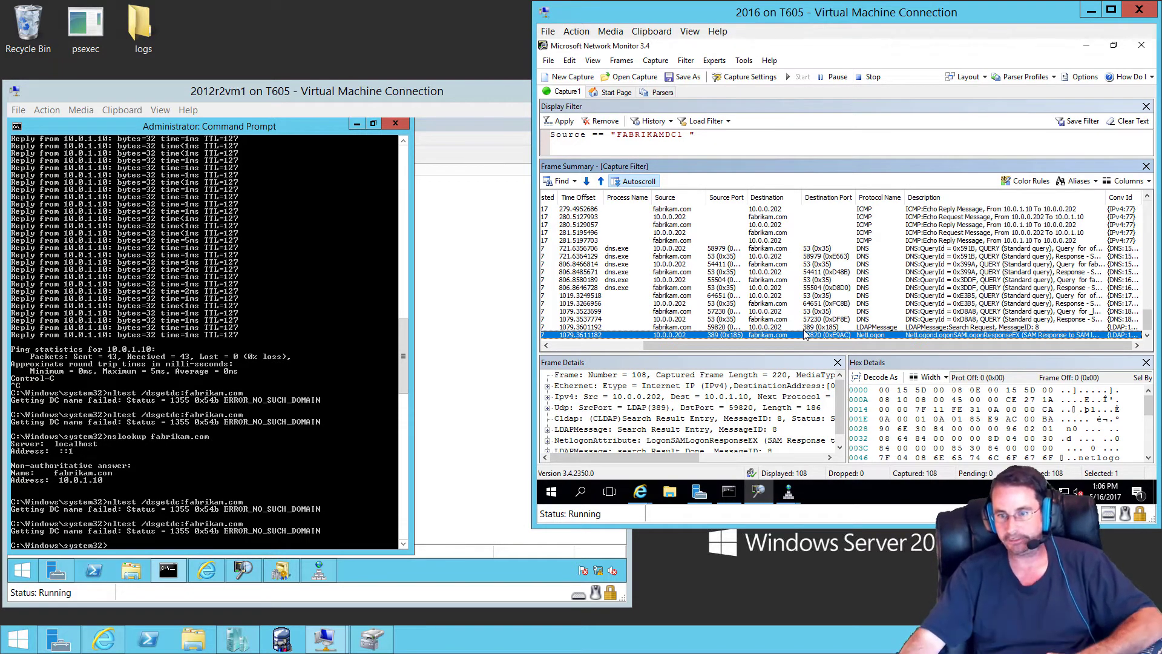
pyautogui.click(884, 327)
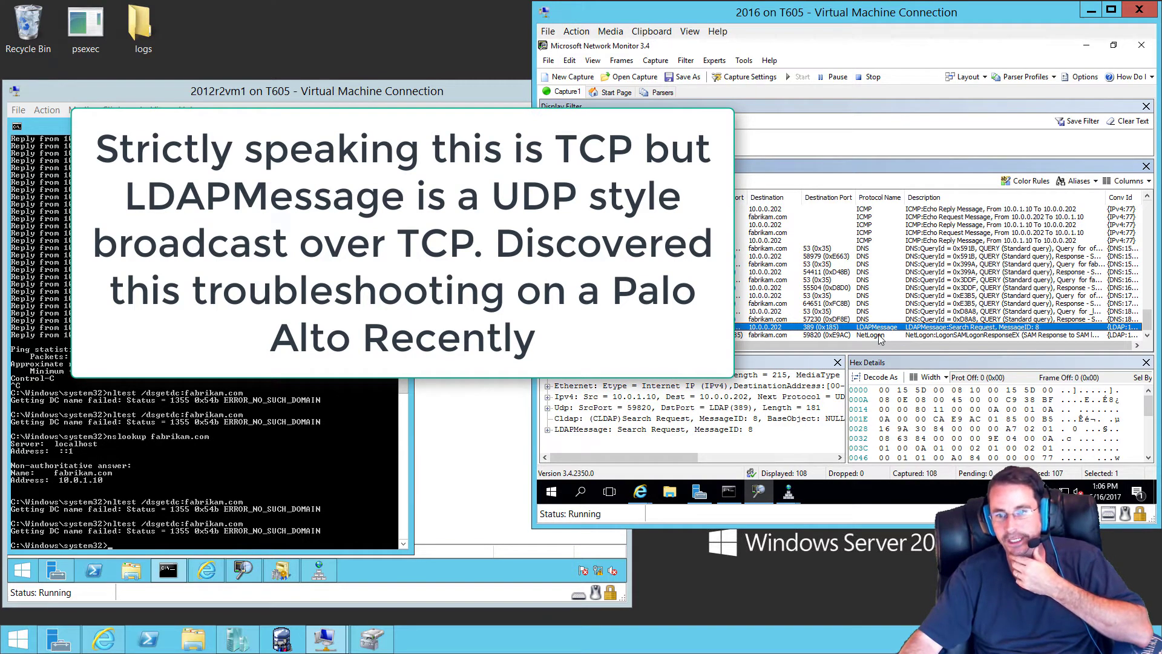
pyautogui.click(879, 336)
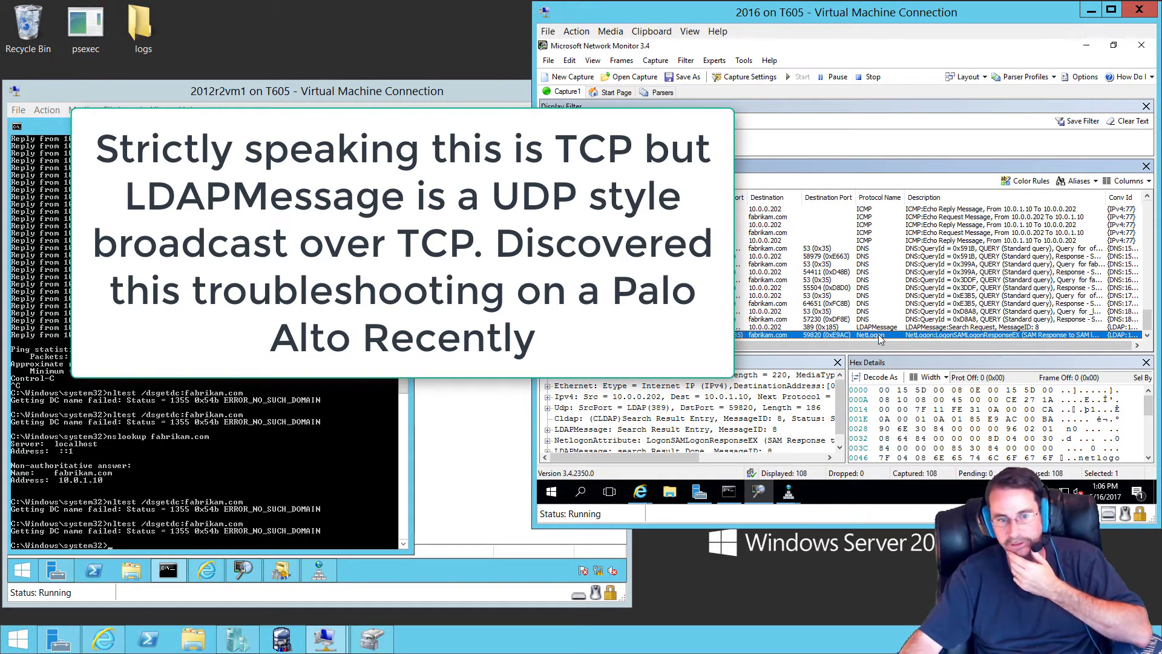
pyautogui.click(729, 493)
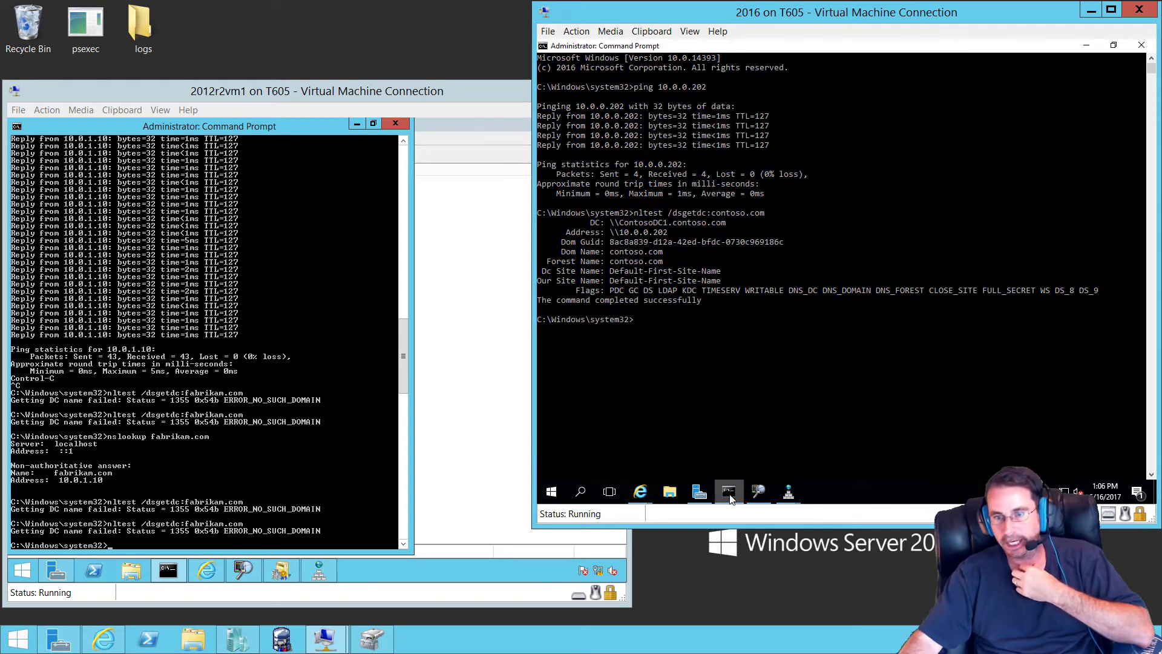
pyautogui.click(730, 494)
# Step: Repeat nltest /dsgetdc:fabrikam.com in the 2012r2vm1 machine's command prompt
pyautogui.click(293, 324)
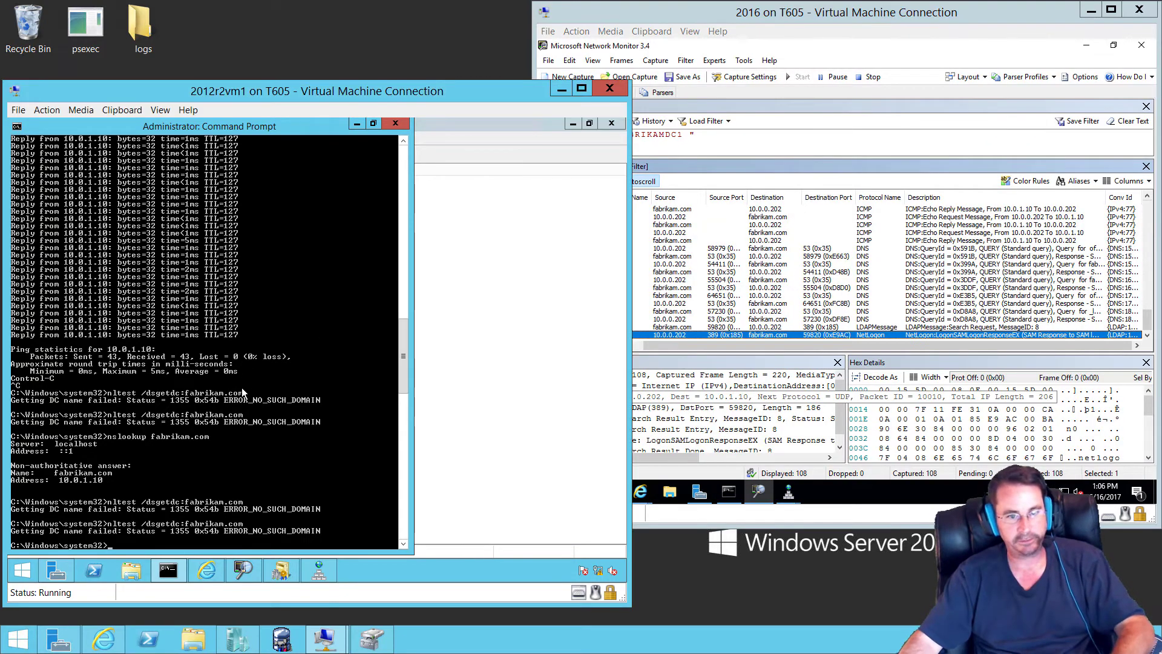
pyautogui.press('Up')
pyautogui.press('Return')
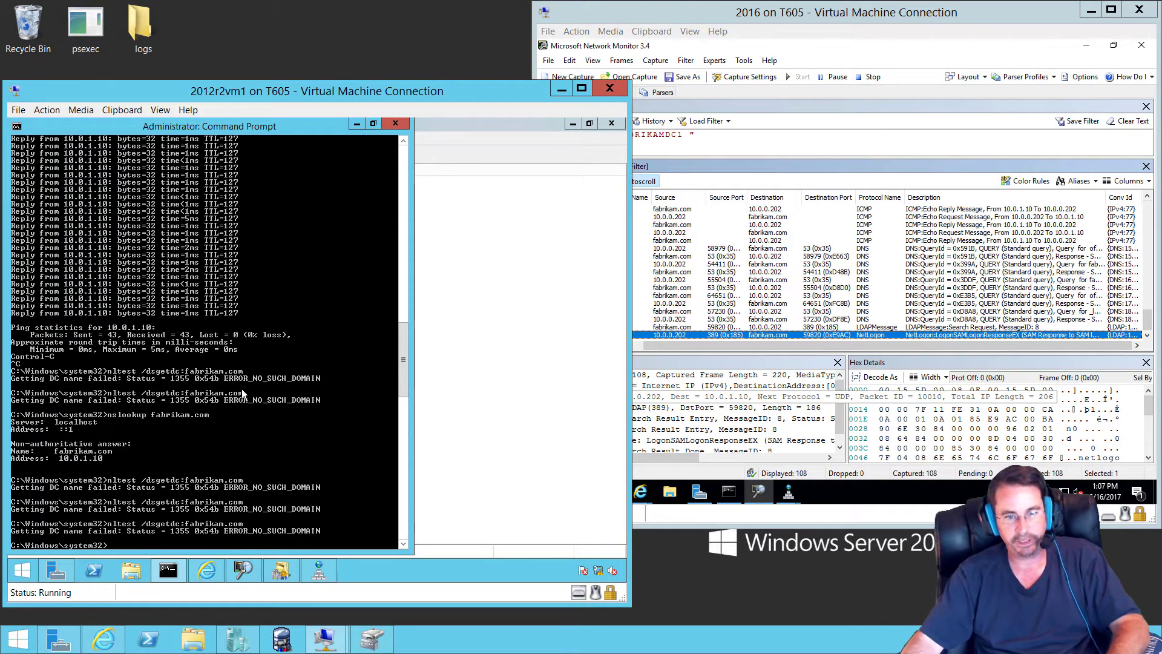
# Step: Check the fabrikam.com conditional forwarder in DNS Manager on 2012r2vm1 and the Local Server properties in Server Manager on the 2016 machine
pyautogui.click(463, 339)
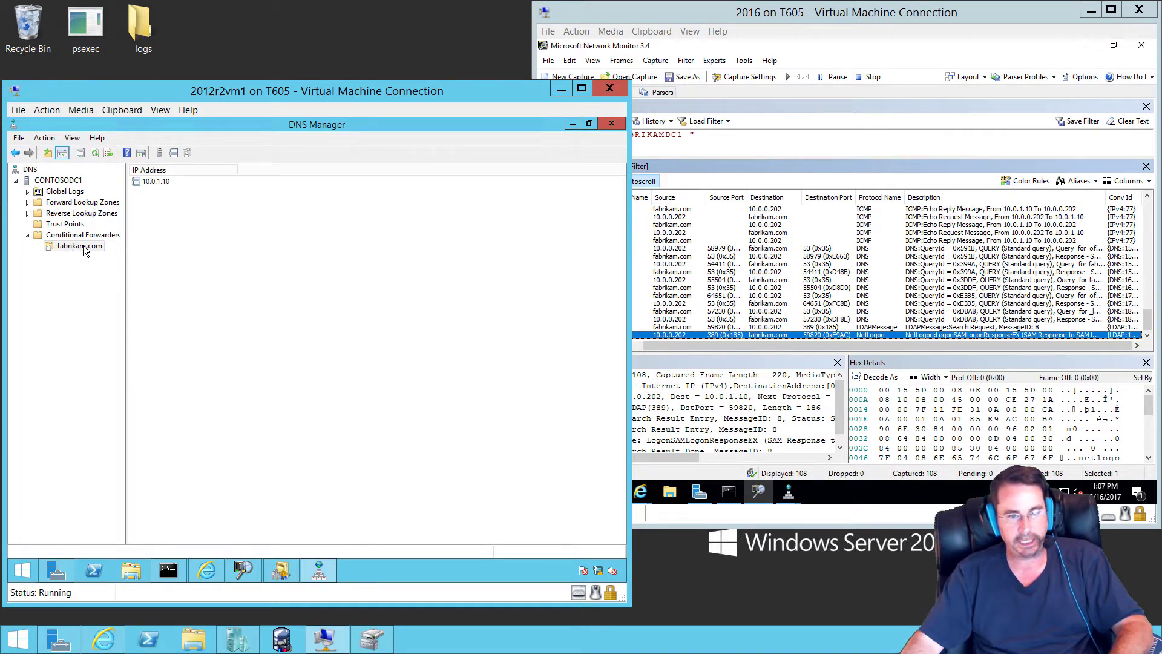
pyautogui.click(869, 491)
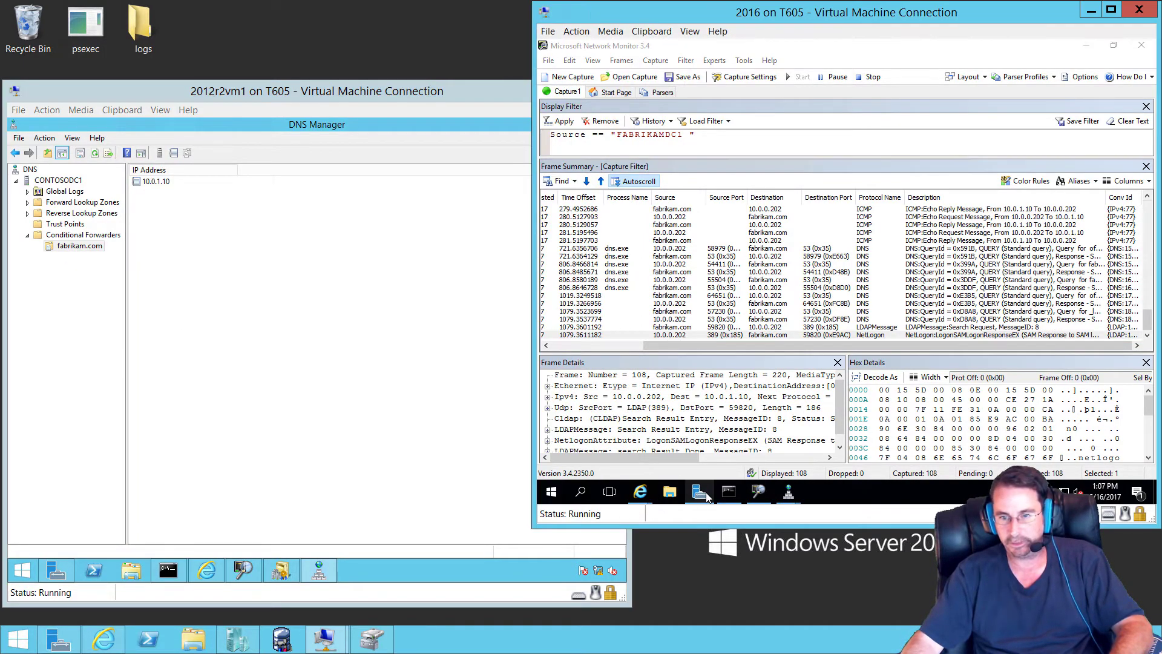
pyautogui.click(702, 493)
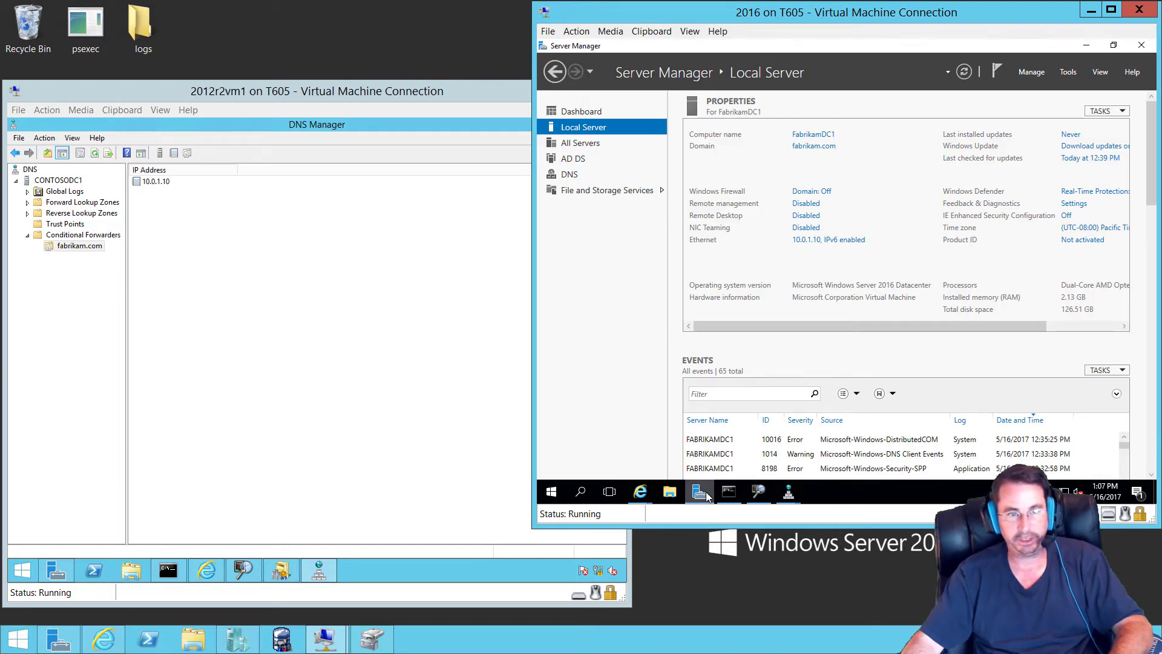
pyautogui.click(706, 496)
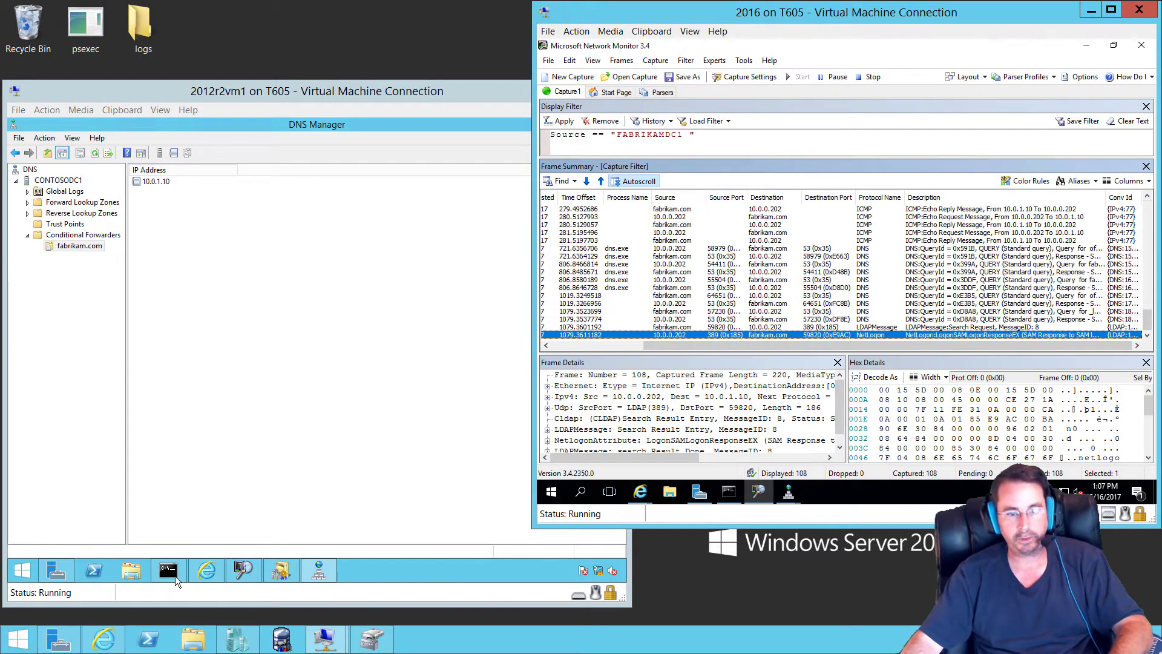
# Step: Run ping 10.0.1.10 -t in the 2012r2vm1 machine's command prompt and stop it after a few replies
pyautogui.click(169, 572)
pyautogui.press('Up')
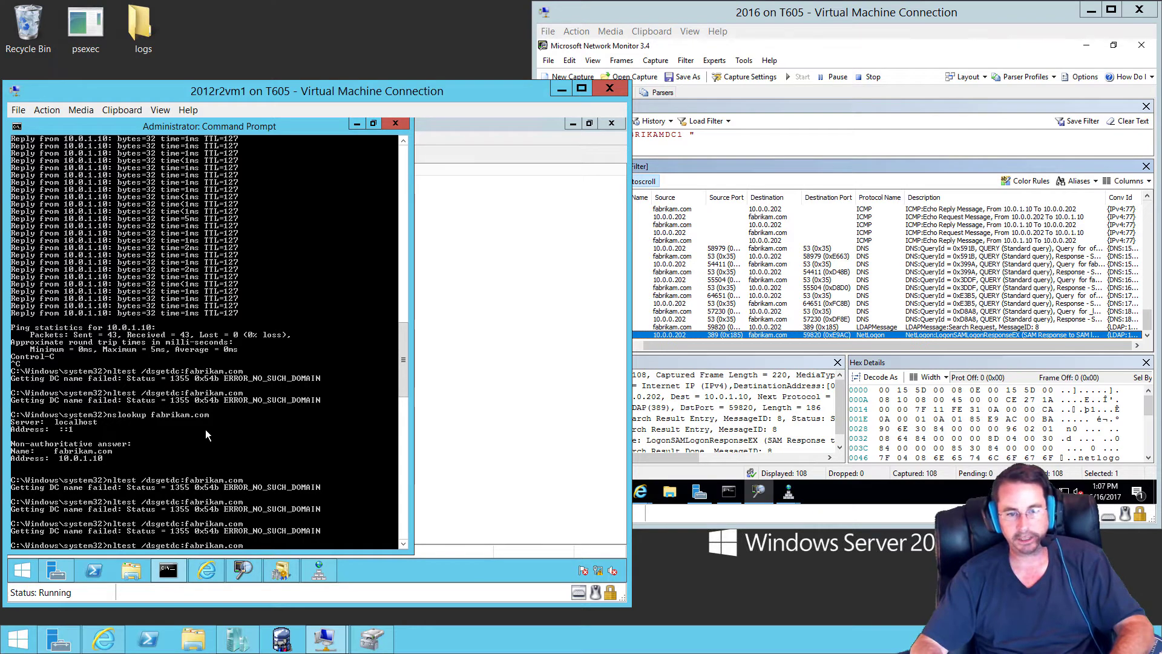
pyautogui.press('Up')
pyautogui.press('Return')
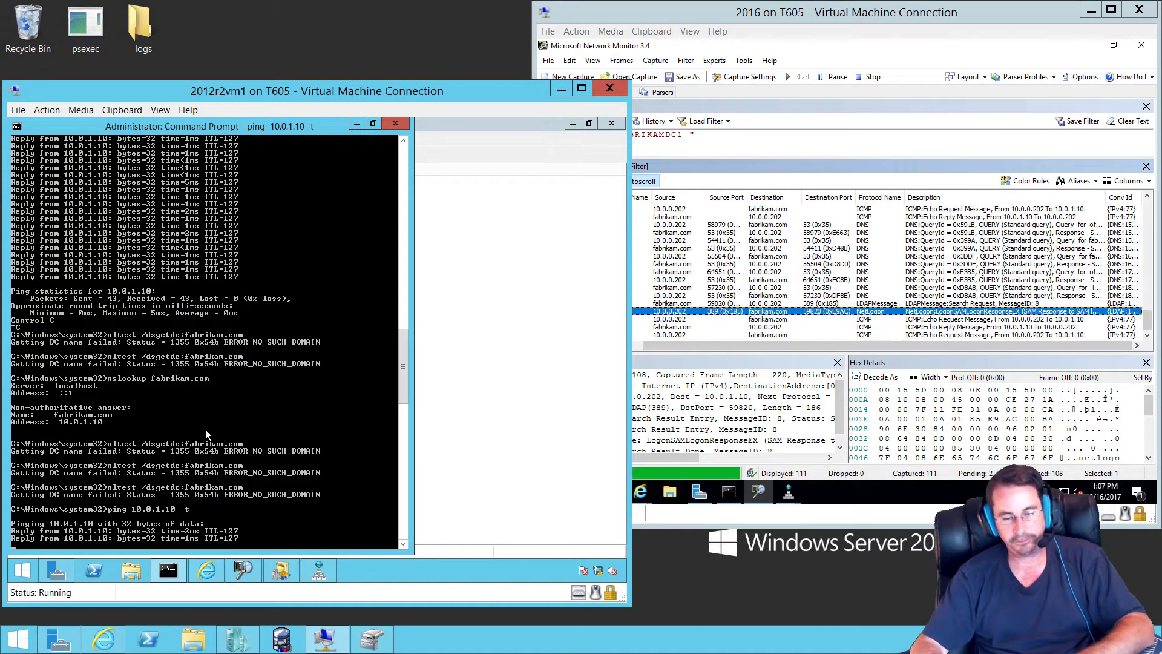
pyautogui.hotkey('ctrl', 'c')
# Step: Rerun nltest /dsgetdc:fabrikam.com on the 2012r2vm1 machine after the ping test
pyautogui.press('Up')
pyautogui.press('Up')
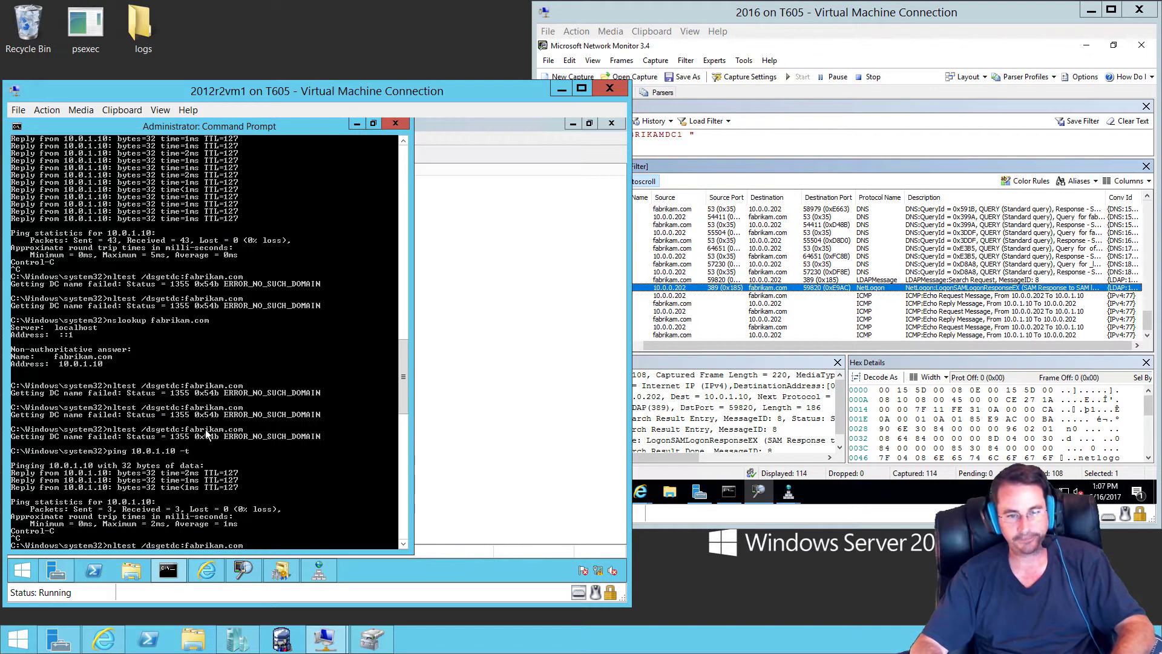
pyautogui.press('Return')
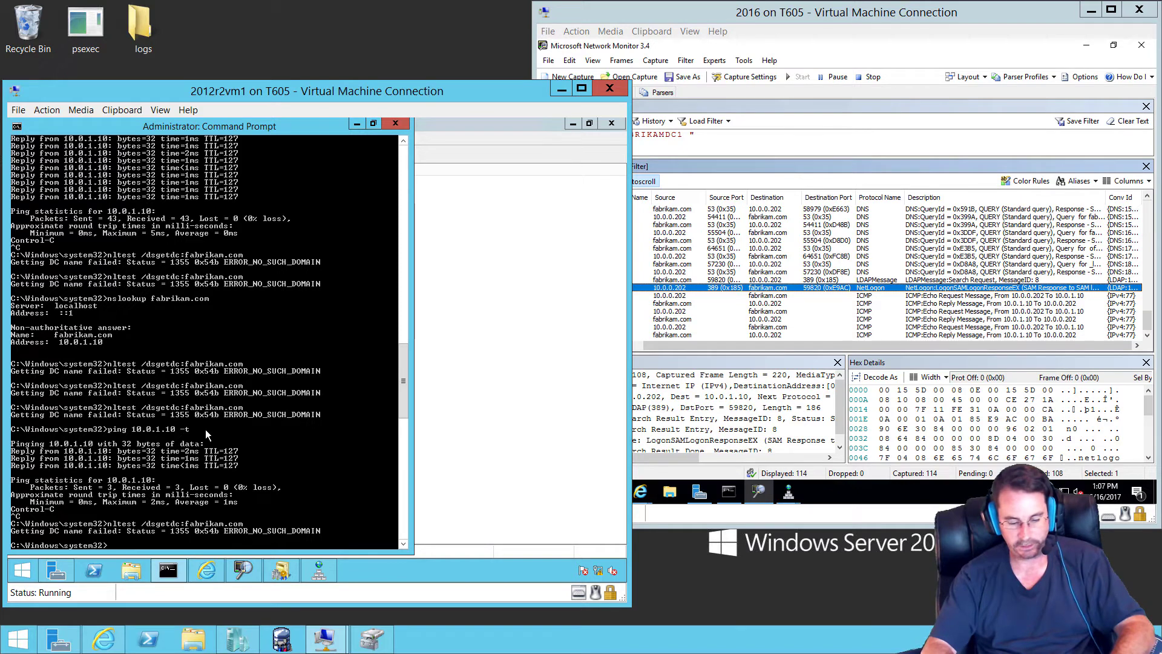
# Step: Test the directory replication bind to the other domain by running repadmin /bind fabrikam.com
pyautogui.write('repadmin /')
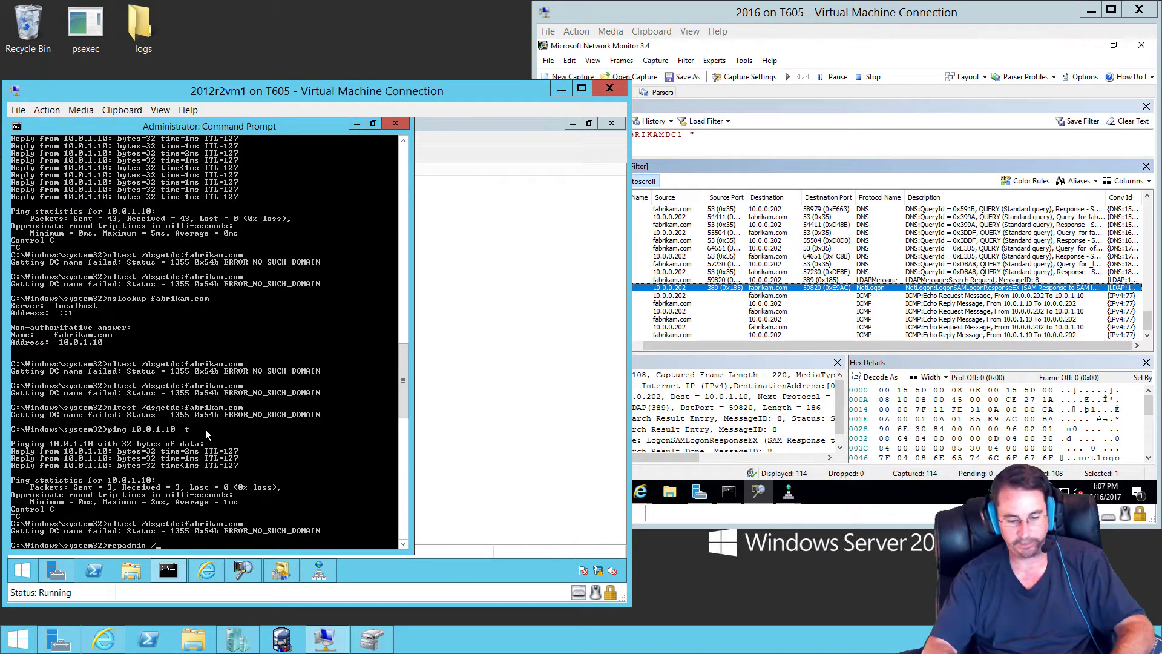
pyautogui.write('bind fabrikam')
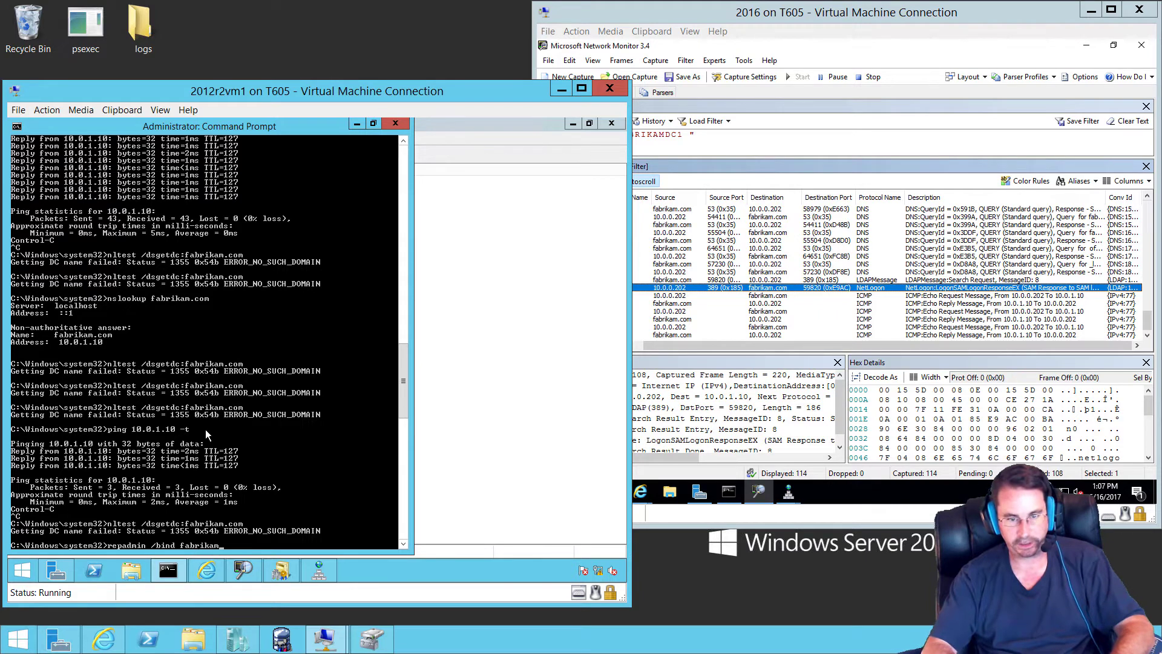
pyautogui.write('.com')
pyautogui.press('Return')
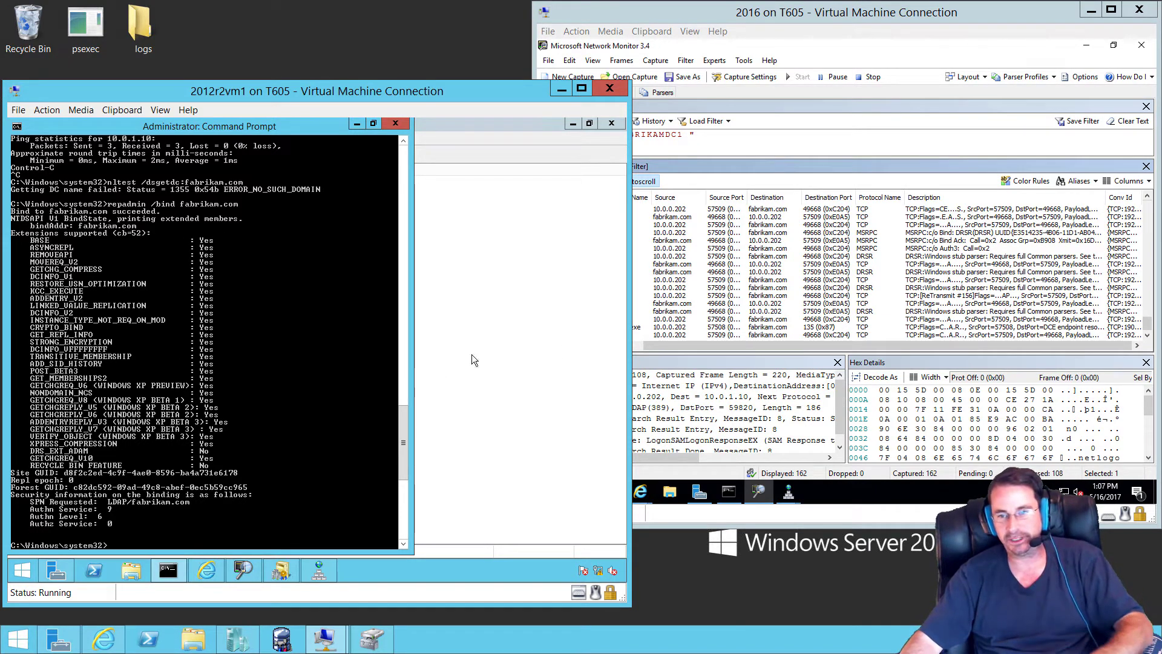
# Step: Examine the repadmin bind traffic in Network Monitor on the 2016 machine, covering a DRSR frame and the opening TCP frames to LDAP port 389
pyautogui.click(903, 348)
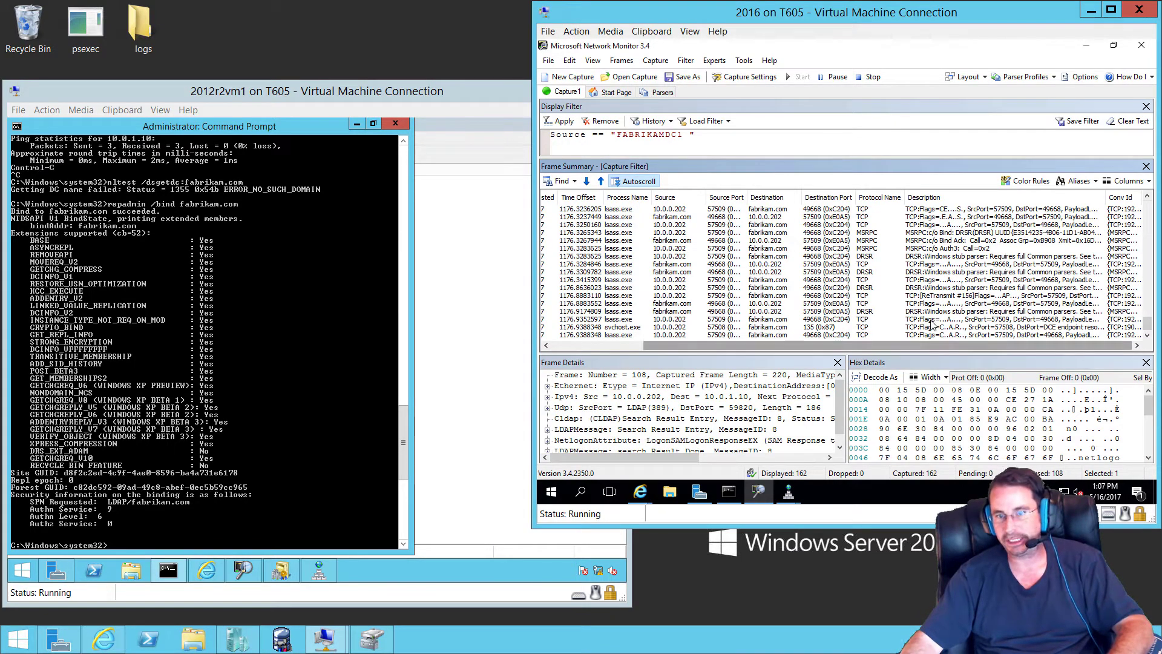
pyautogui.click(898, 272)
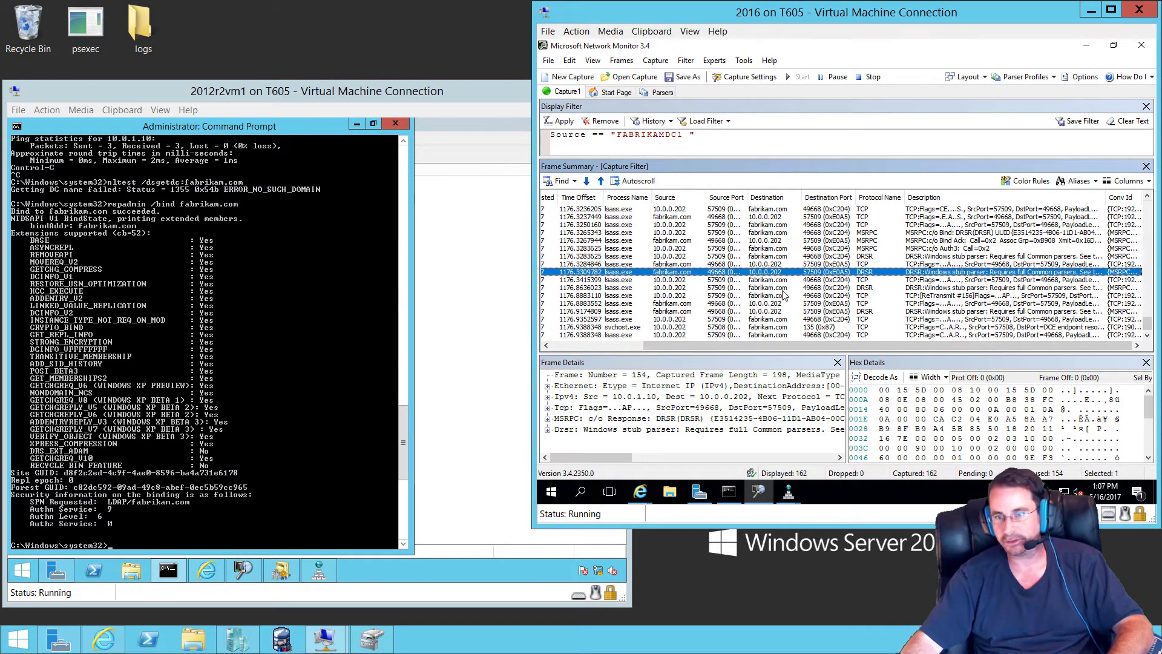
pyautogui.scroll(5, 817, 290)
pyautogui.scroll(6, 818, 291)
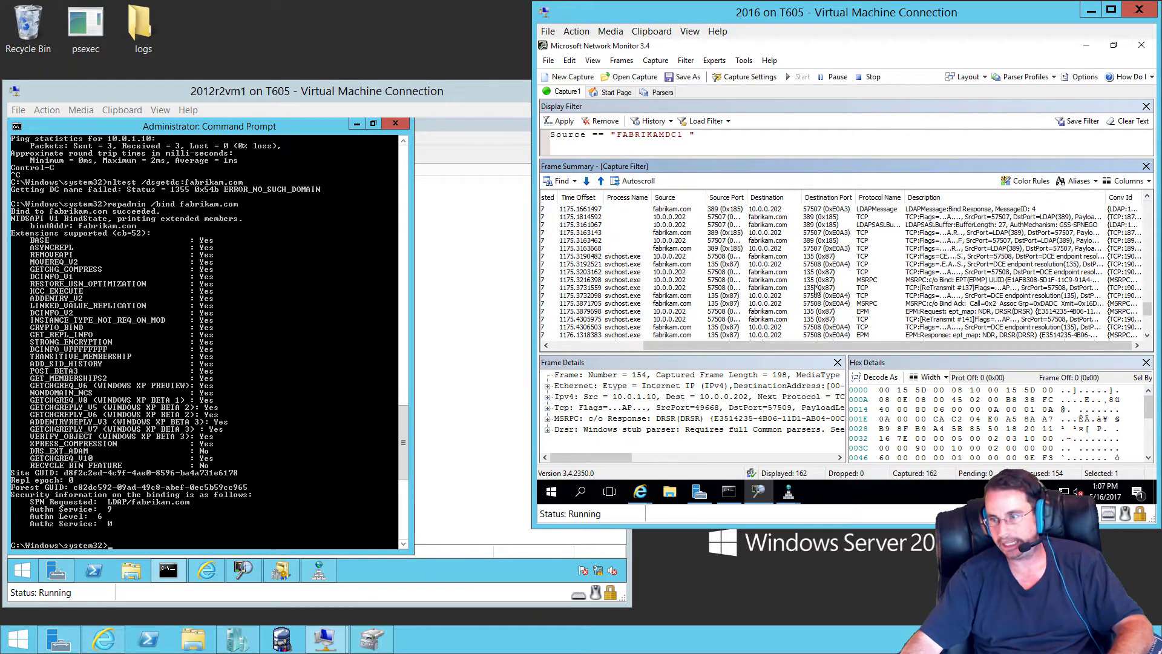
pyautogui.scroll(-1, 817, 291)
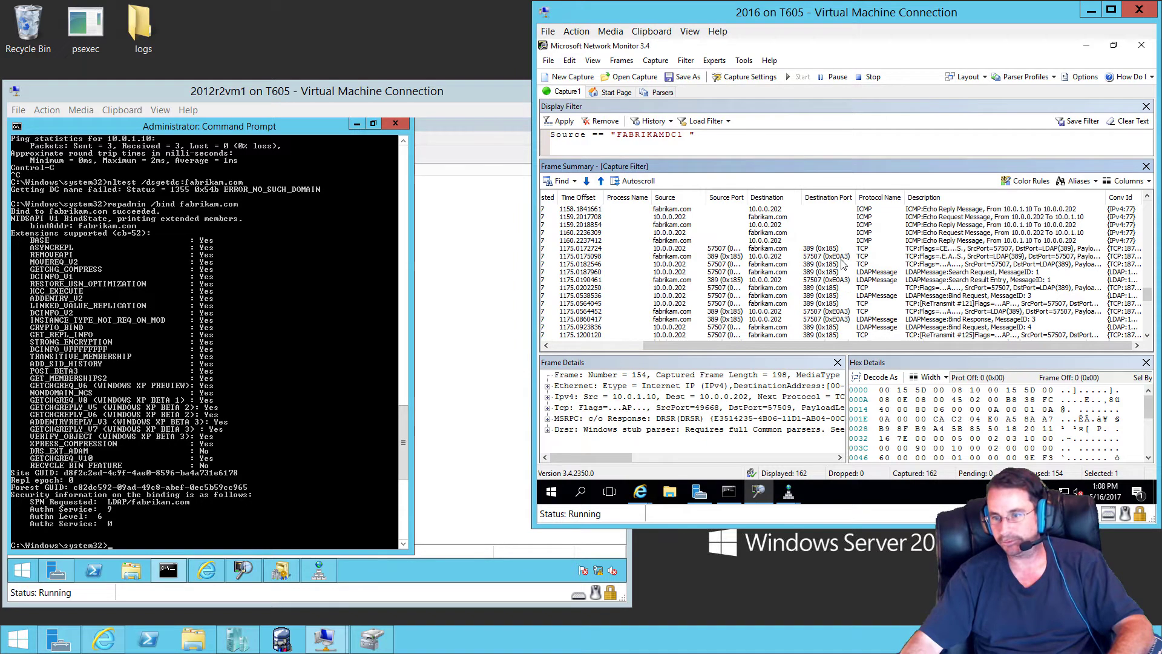
pyautogui.scroll(-1, 831, 288)
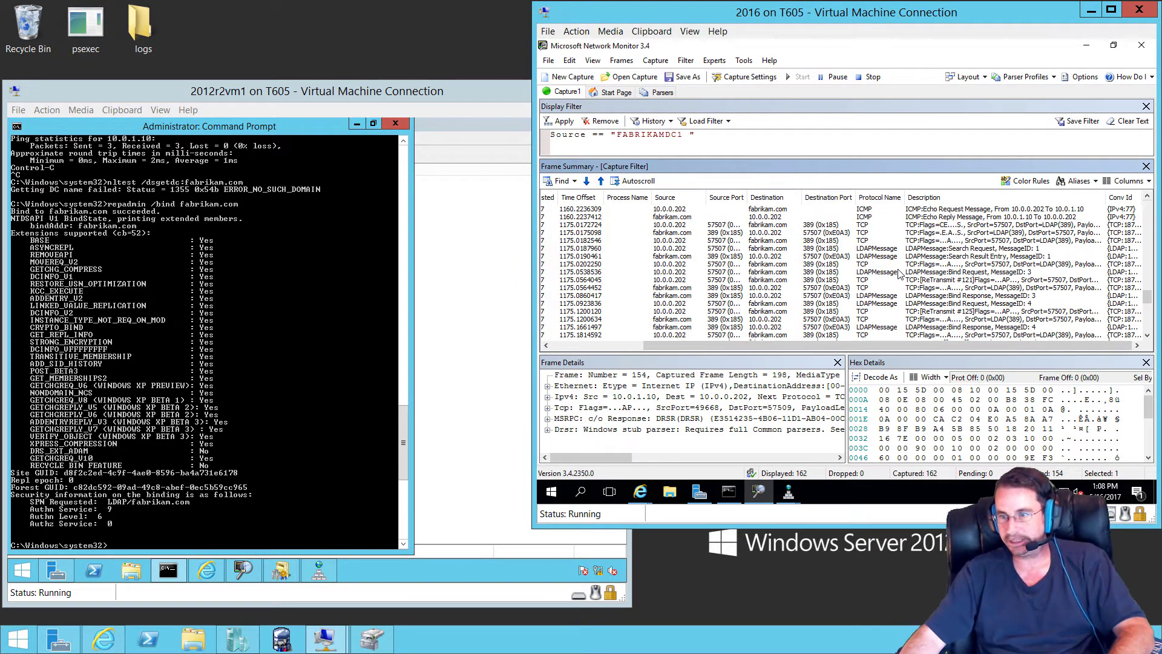
pyautogui.click(845, 226)
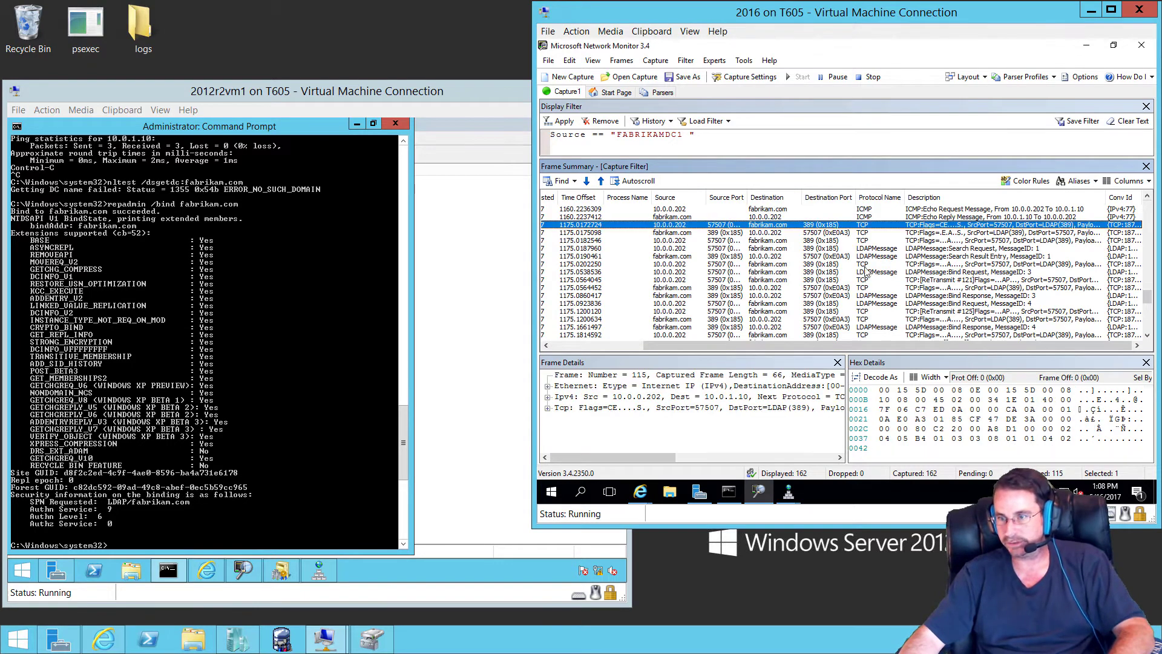
pyautogui.click(955, 234)
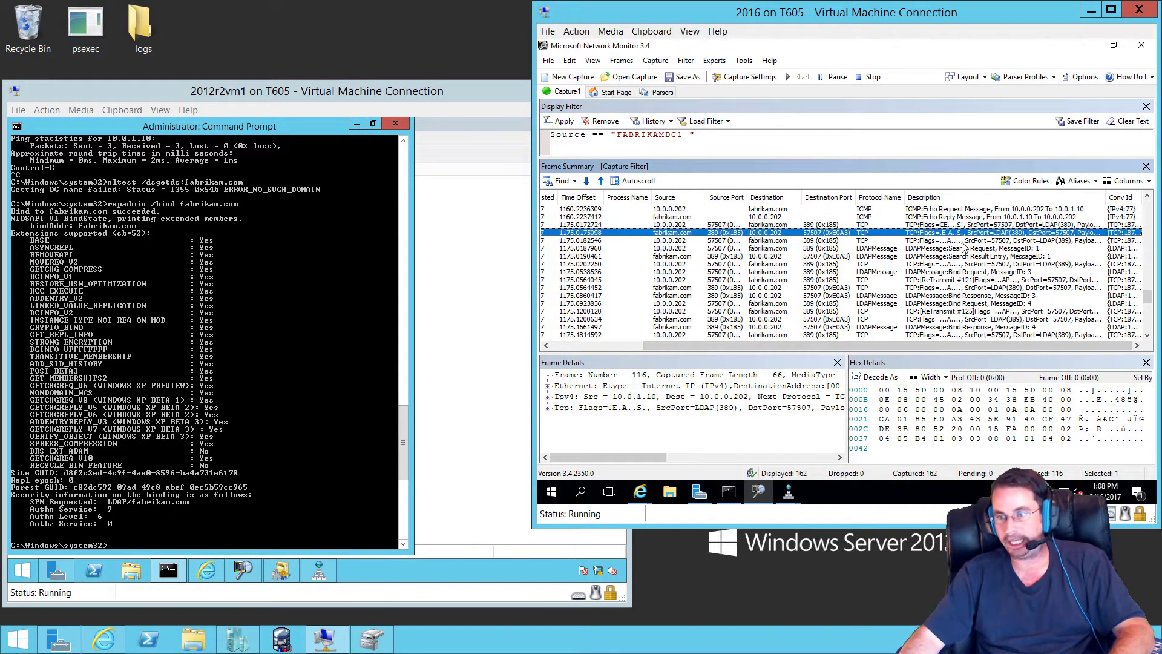
pyautogui.click(960, 241)
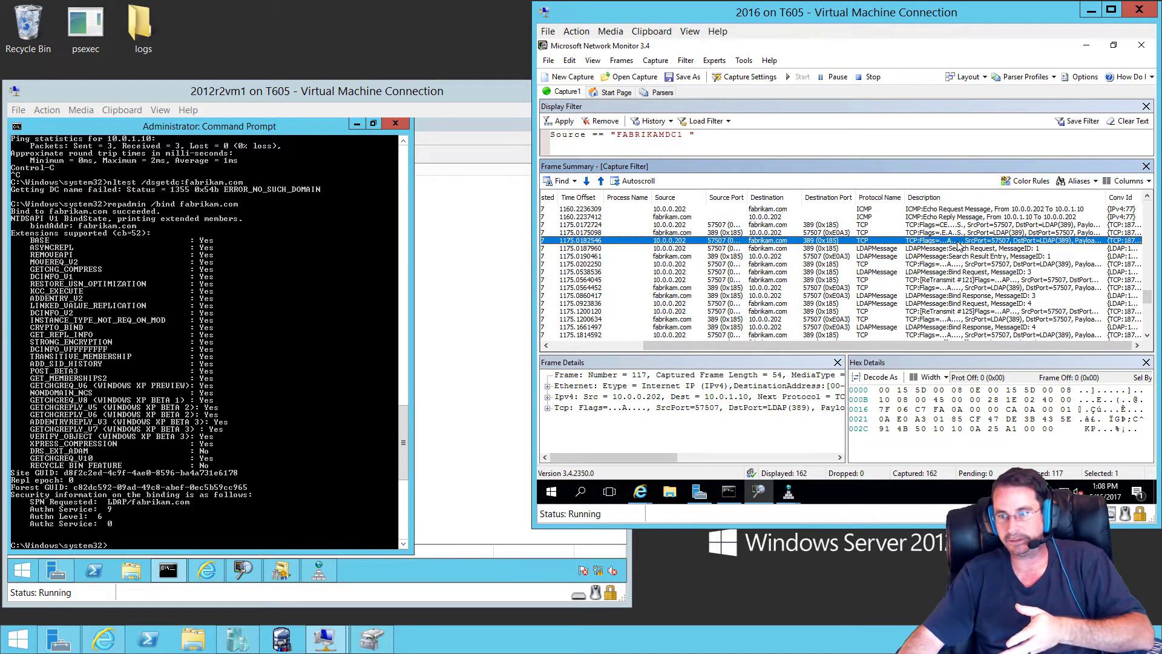
# Step: Review the repadmin.exe frames captured in Network Monitor on the 2012r2vm1 machine, selecting DRSR frame 141
pyautogui.click(413, 98)
pyautogui.click(243, 570)
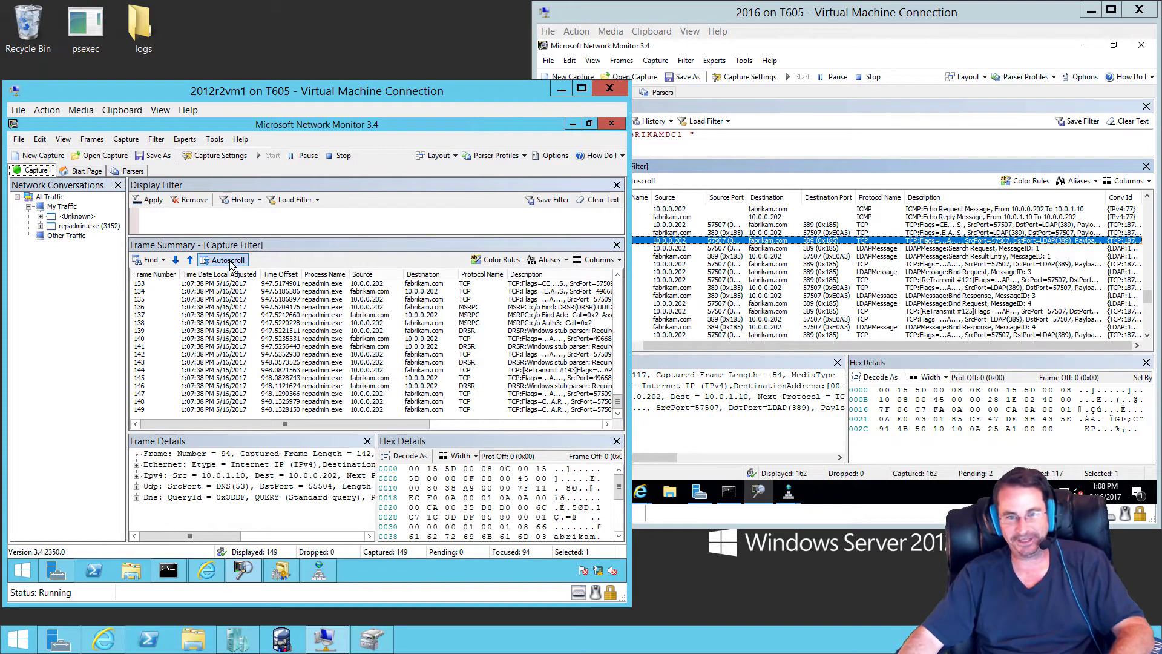
pyautogui.click(453, 346)
pyautogui.scroll(4, 452, 346)
pyautogui.scroll(-4, 452, 349)
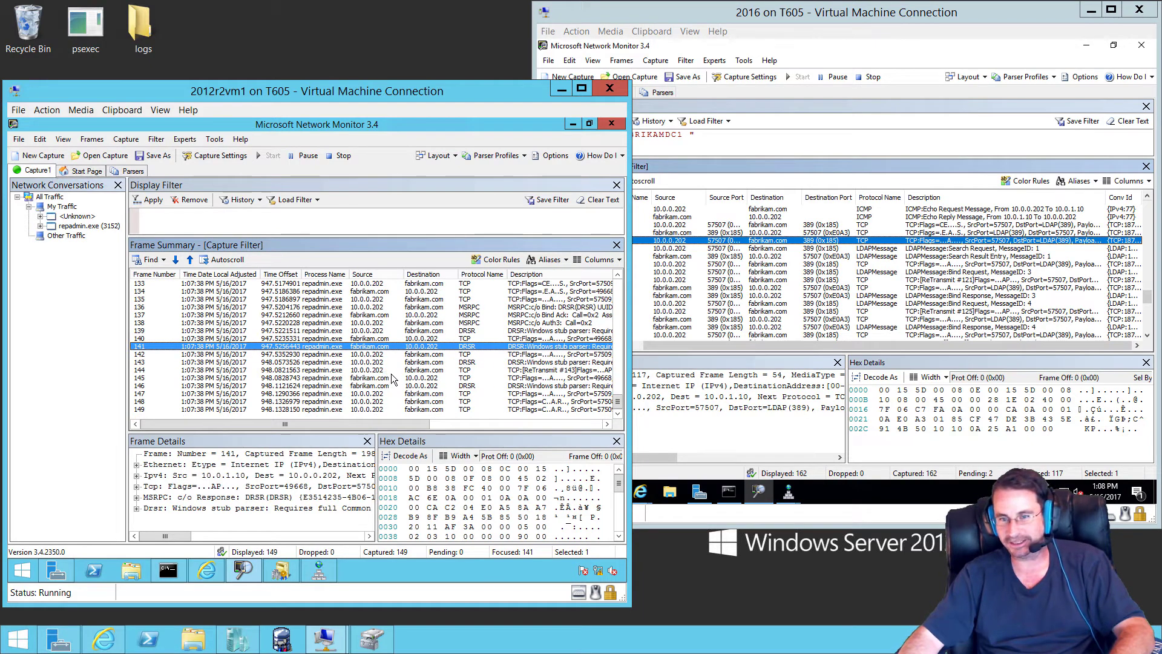
# Step: Inspect the LDAP search request, its search result entry with frame and hex details, and the following TCP frame on the 2016 machine
pyautogui.click(804, 255)
pyautogui.click(881, 249)
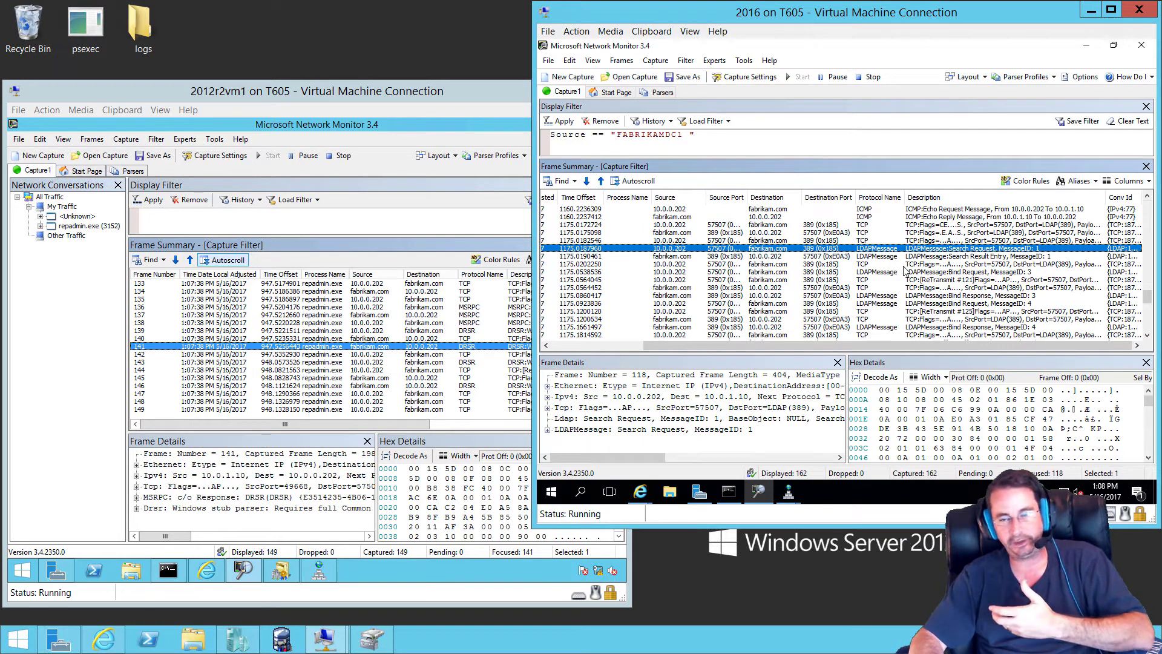
pyautogui.press('Down')
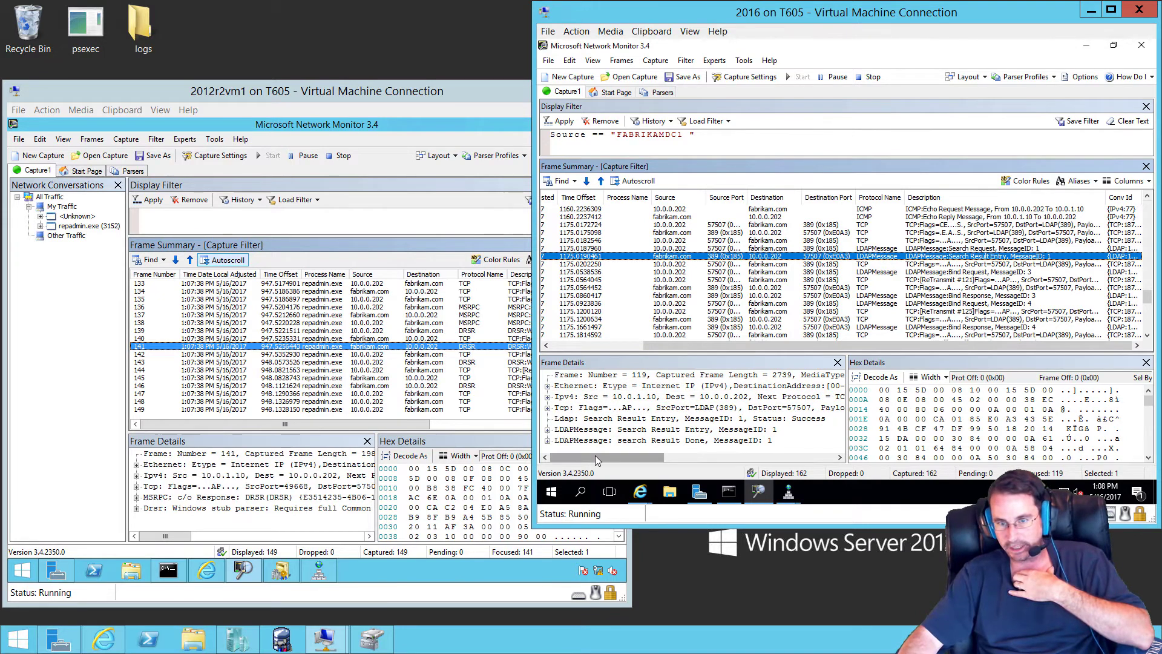
pyautogui.moveTo(594, 455); pyautogui.dragTo(601, 456)
pyautogui.hscroll(4, 596, 418)
pyautogui.hscroll(-5, 599, 422)
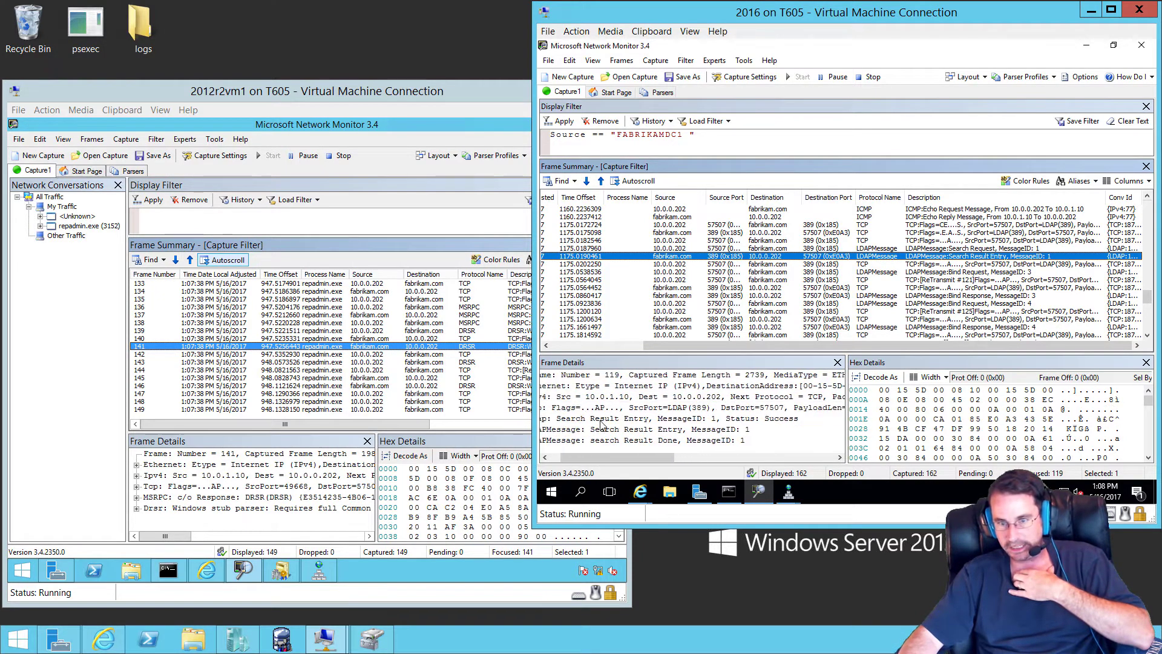
pyautogui.click(664, 437)
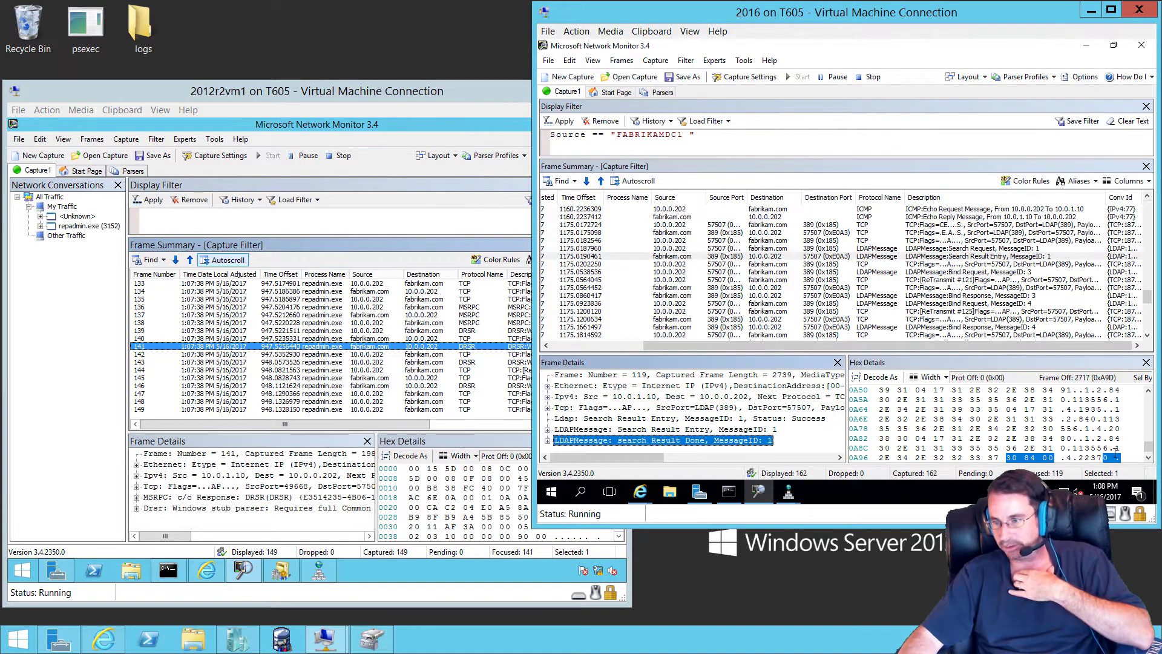
pyautogui.moveTo(1148, 446); pyautogui.dragTo(1148, 452)
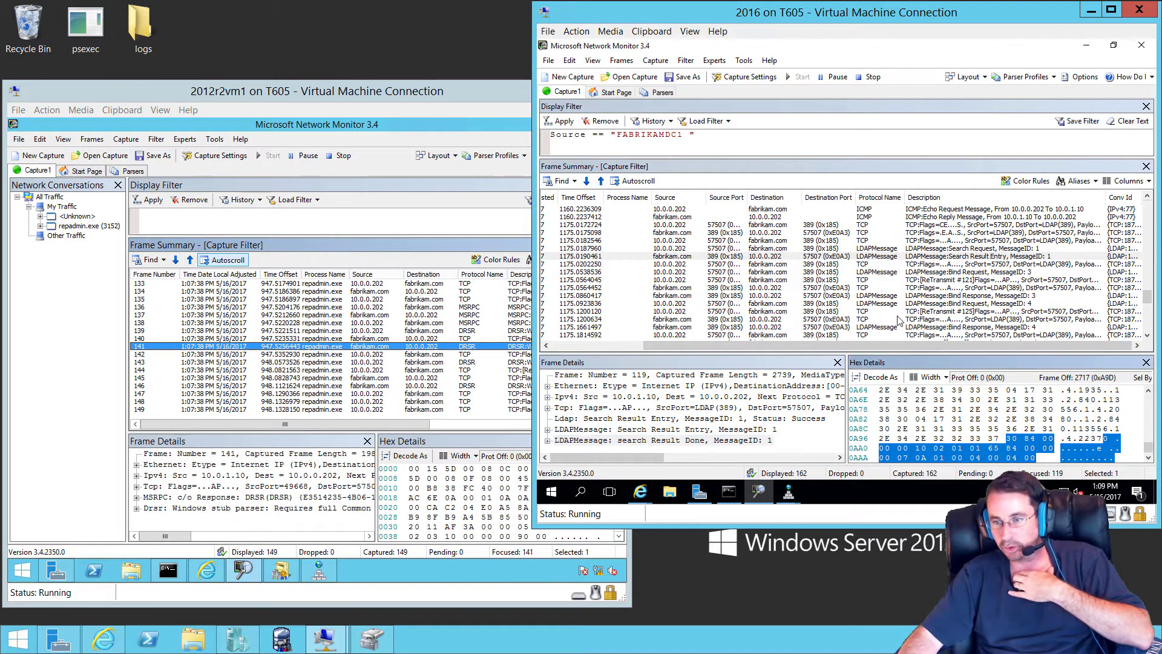
pyautogui.click(802, 265)
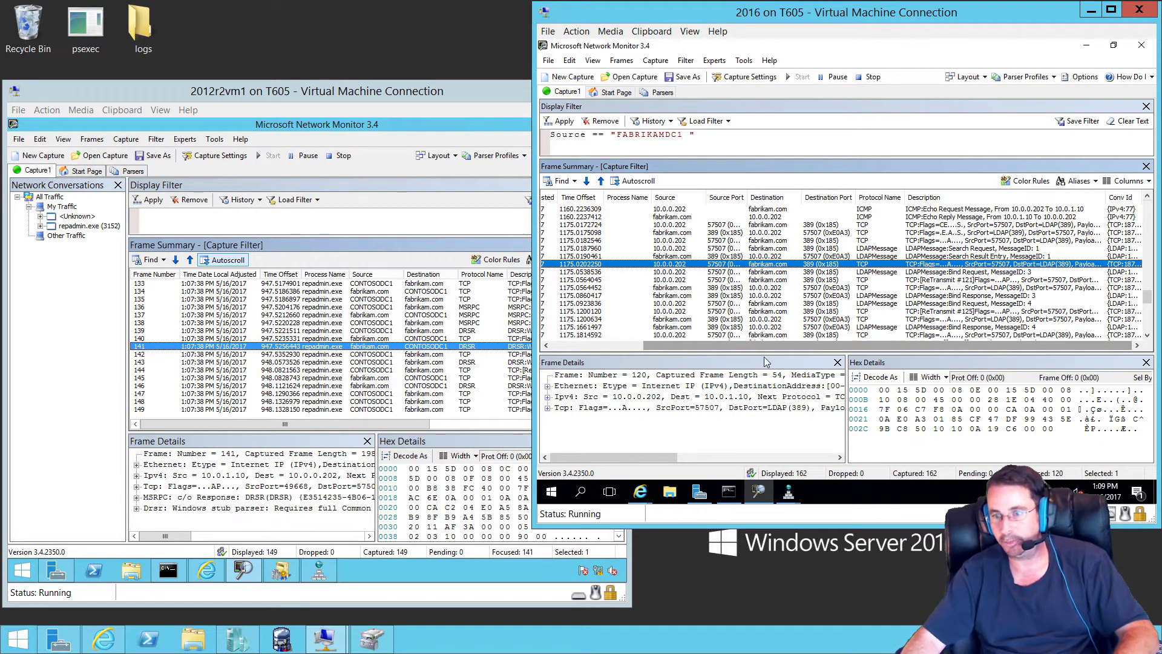
# Step: Inspect the LDAP bind request with MessageID 3, the retransmit of frame 121 and the TCP frame that follows it
pyautogui.click(921, 272)
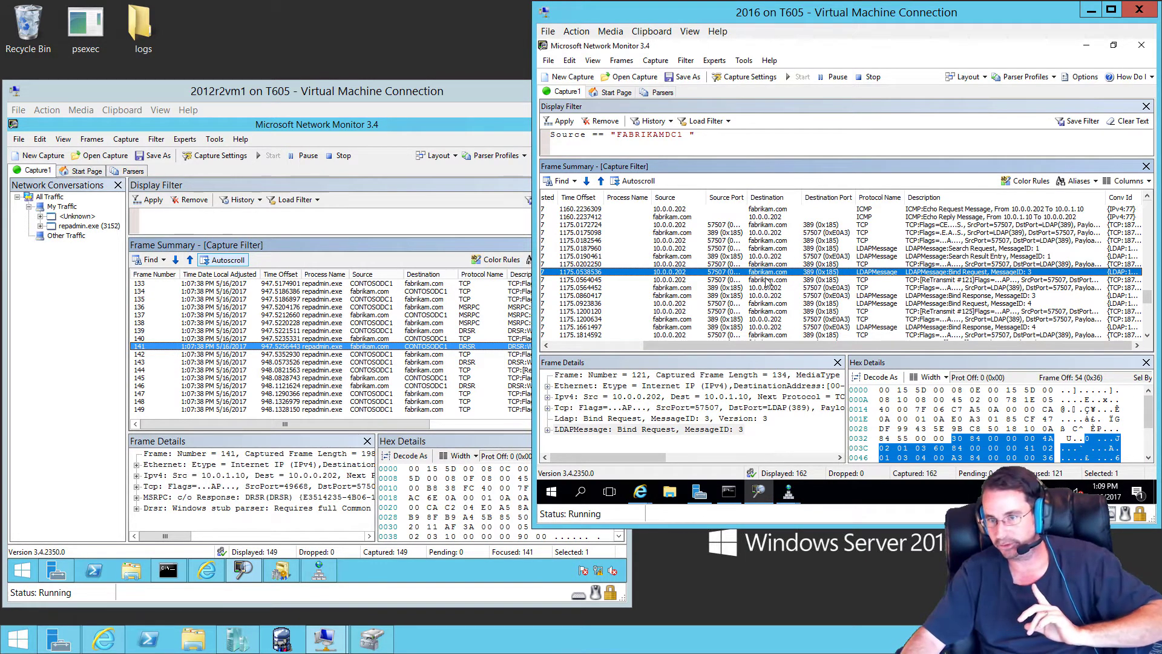
pyautogui.click(681, 289)
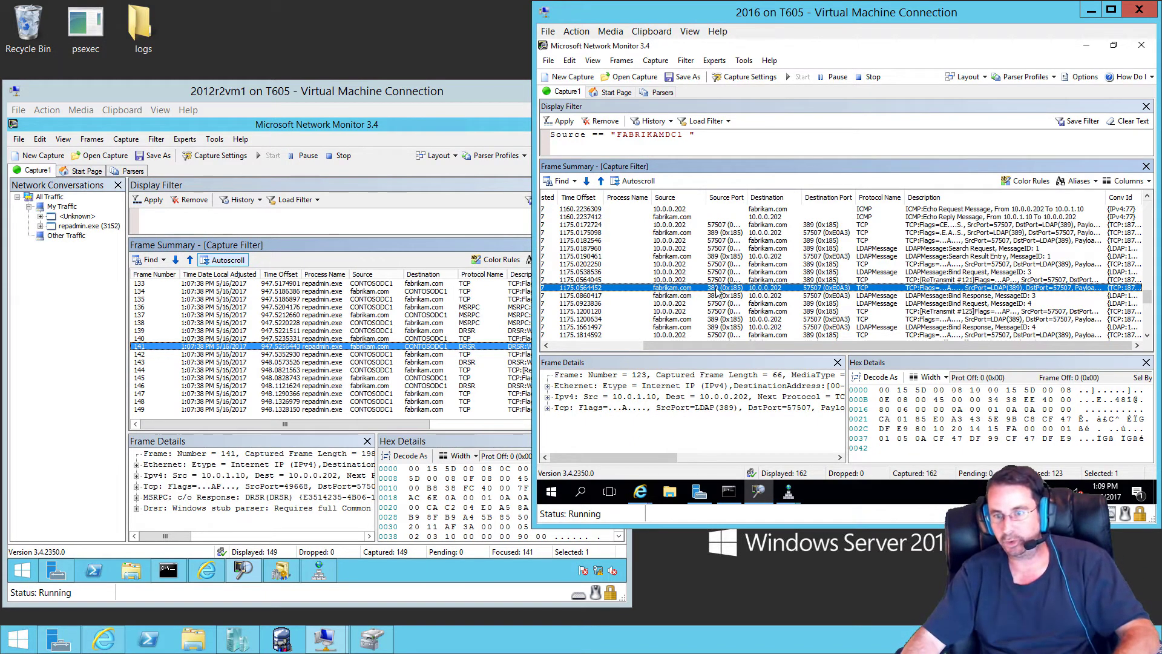
pyautogui.click(695, 281)
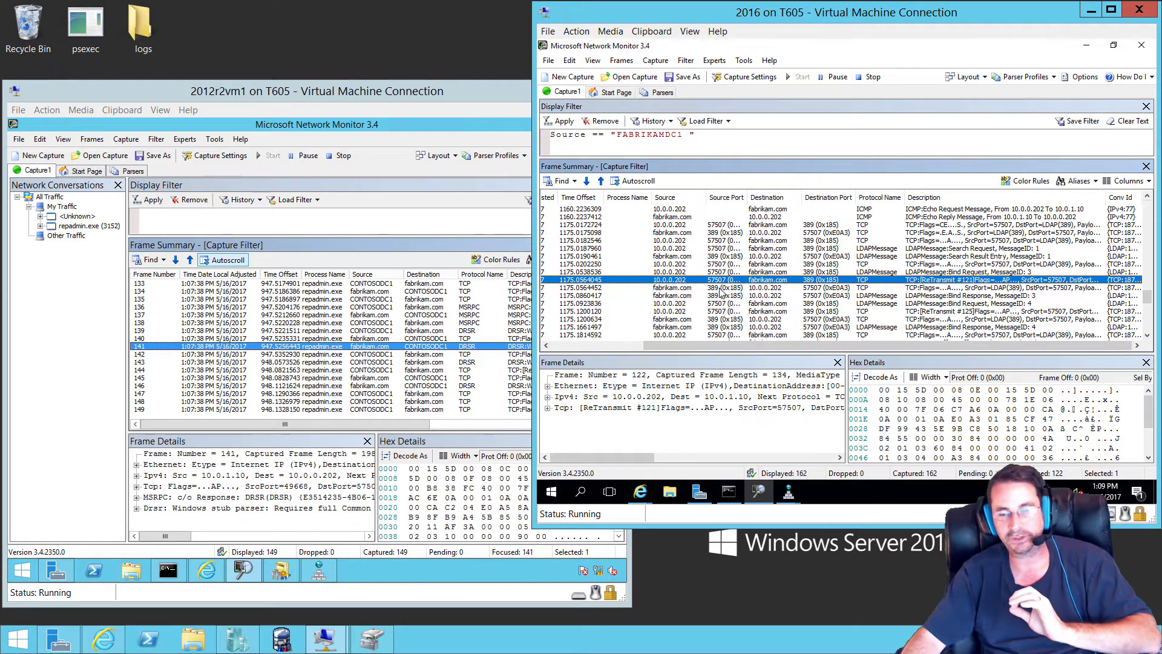
pyautogui.click(929, 289)
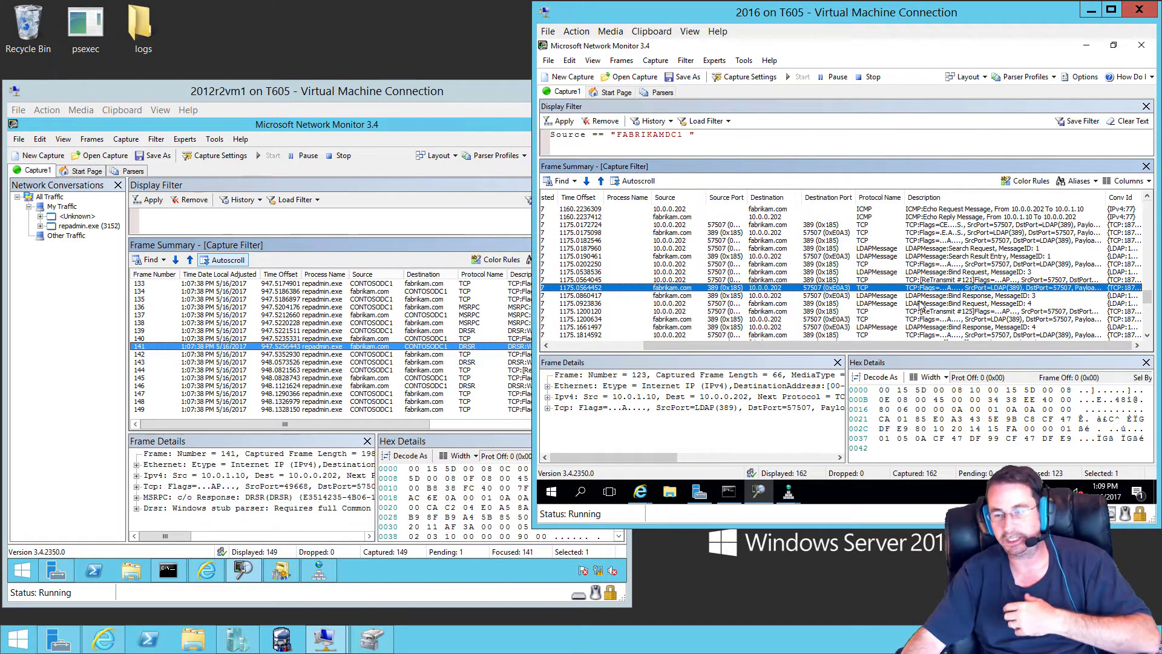
# Step: Compare the retransmit of frame 125 with the neighbouring TCP replies from port 389 and the LDAP bind response with MessageID 4
pyautogui.scroll(-1, 919, 308)
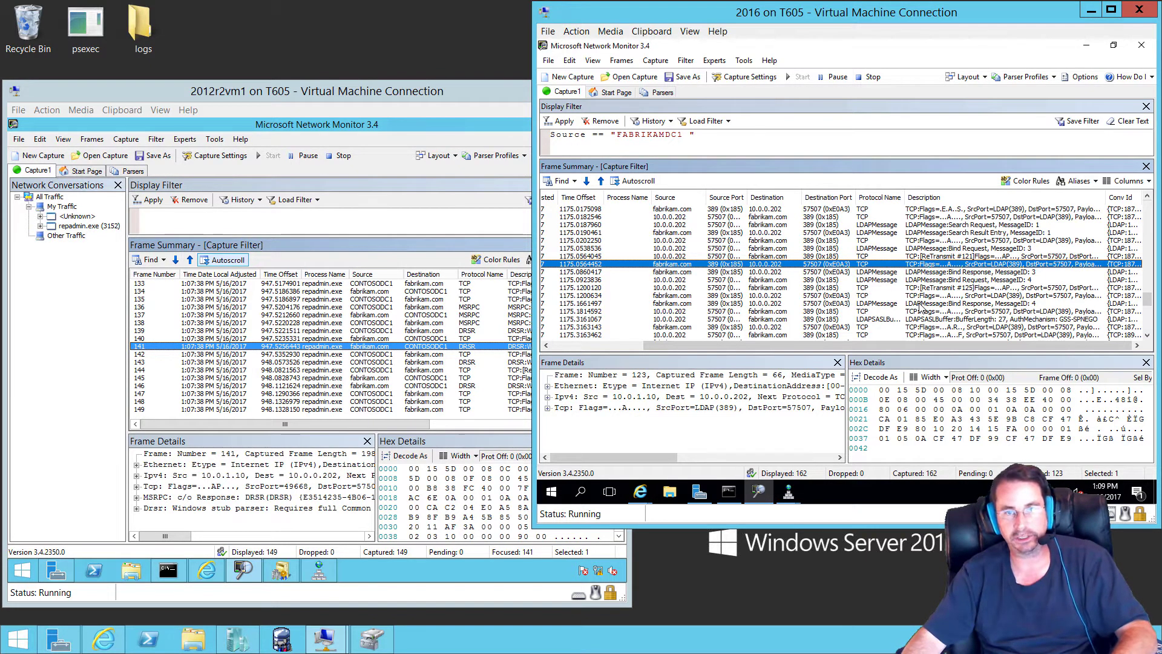
pyautogui.click(926, 288)
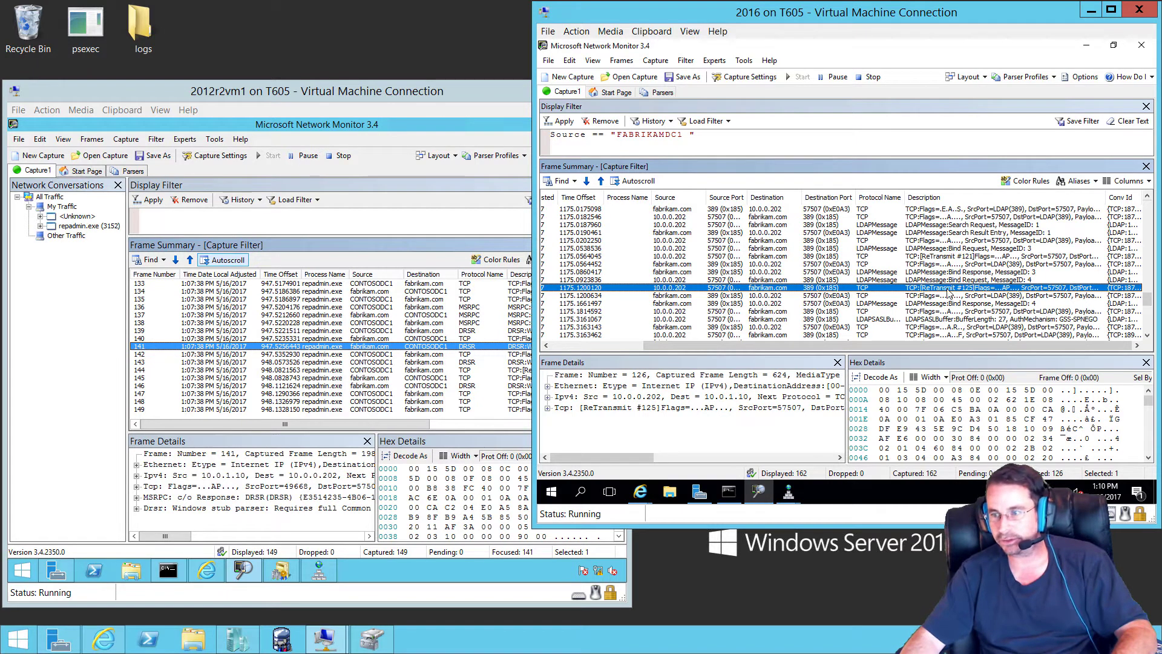
pyautogui.click(924, 267)
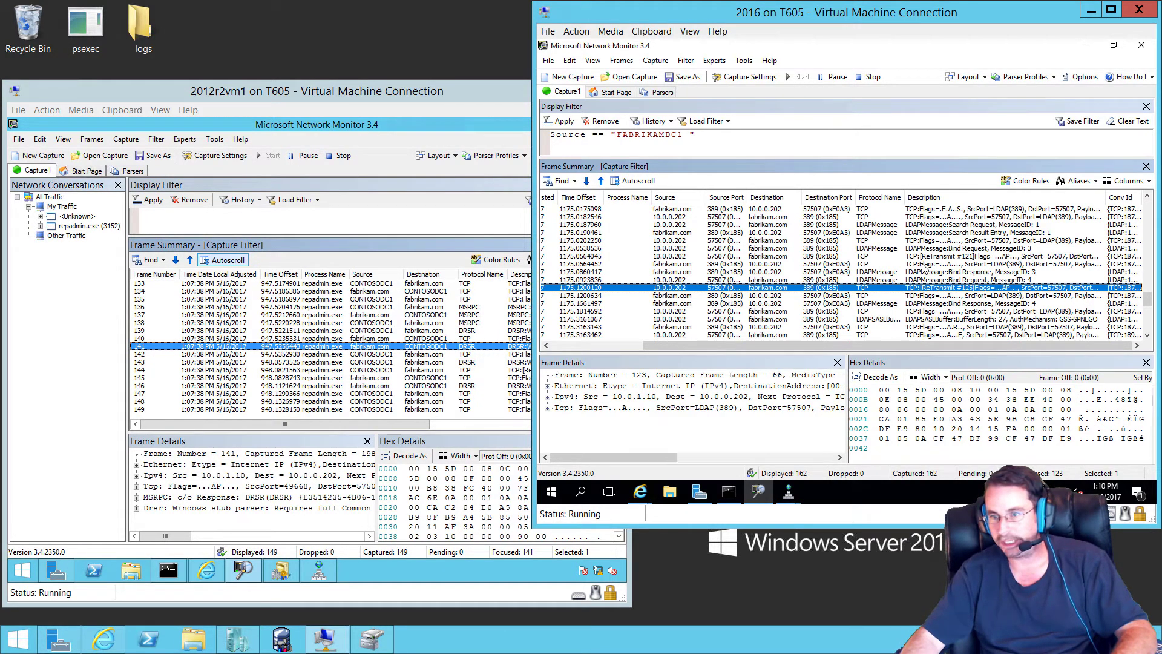
pyautogui.keyDown('ctrl'); pyautogui.click(912, 297); pyautogui.keyUp('ctrl')
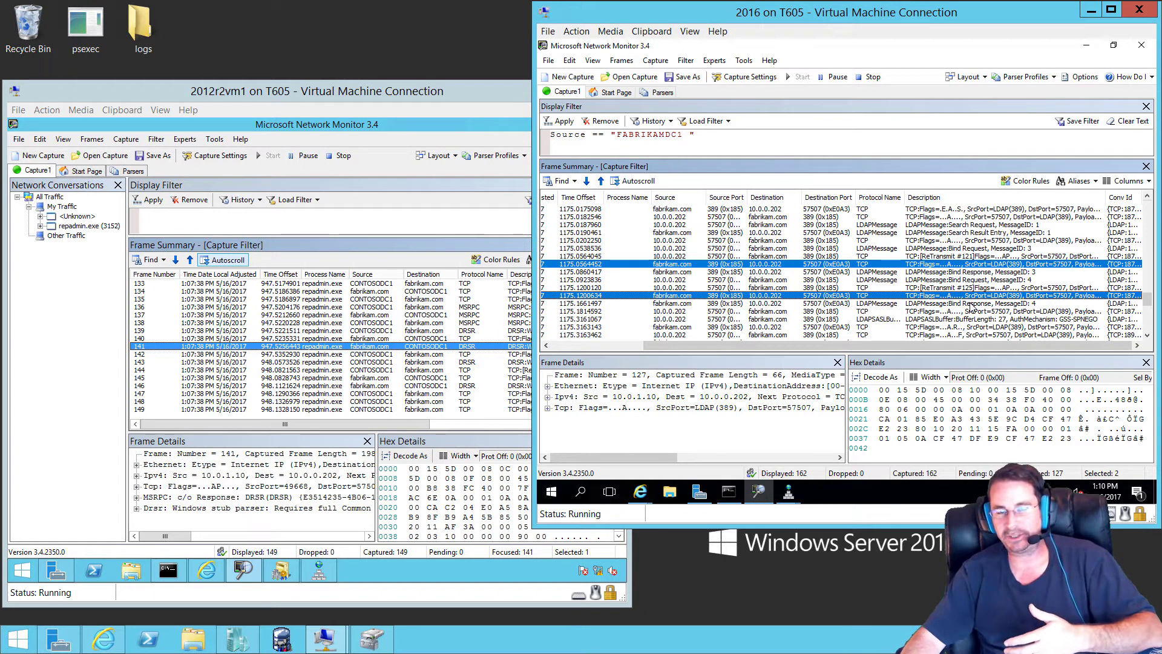
pyautogui.click(935, 288)
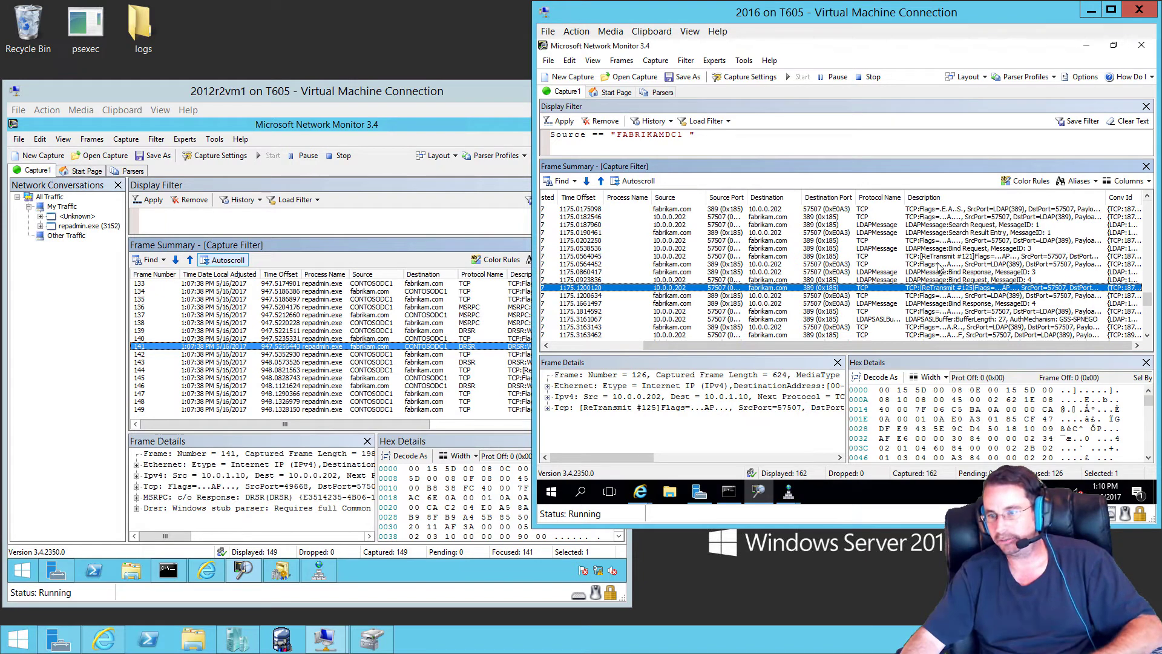
pyautogui.keyDown('ctrl'); pyautogui.click(938, 267); pyautogui.keyUp('ctrl')
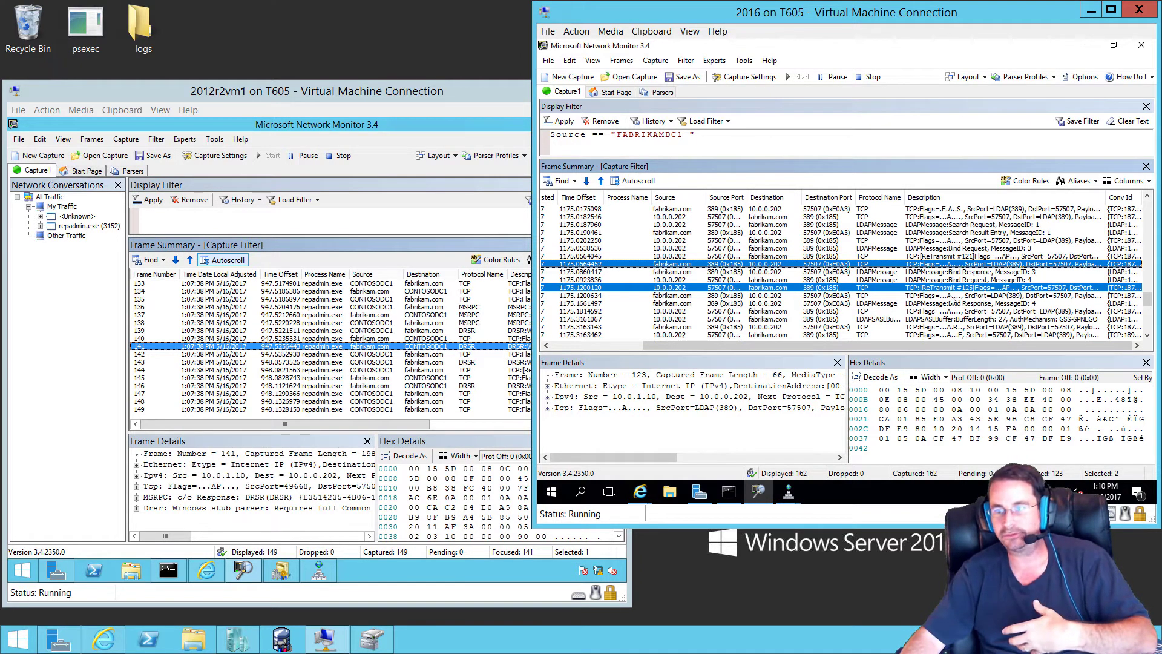
pyautogui.click(879, 305)
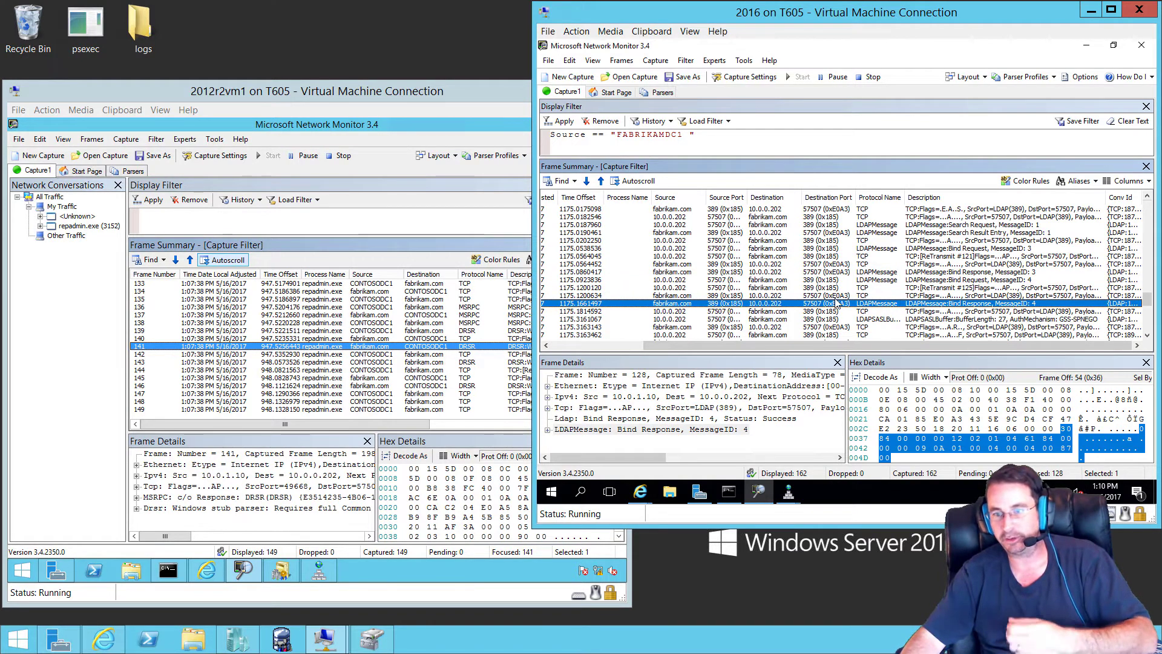
pyautogui.click(816, 288)
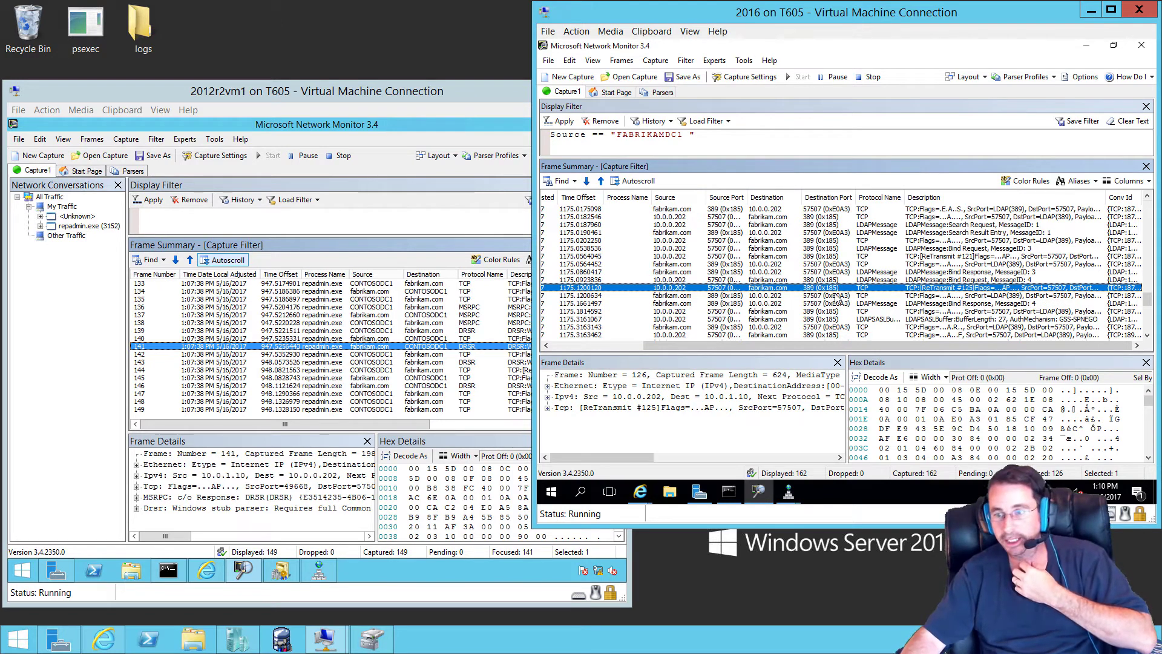
# Step: Examine the retransmit of frame 137 on port 135 and the MSRPC, EPM and DRSR frames that follow it
pyautogui.scroll(-2, 836, 298)
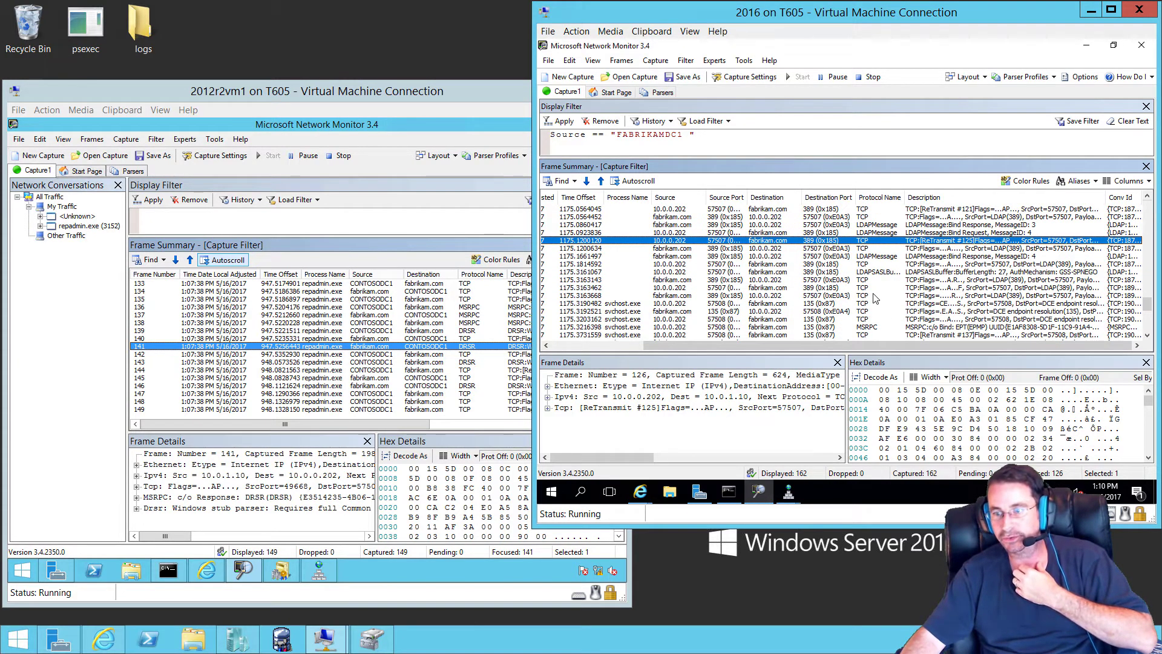
pyautogui.scroll(-1, 873, 295)
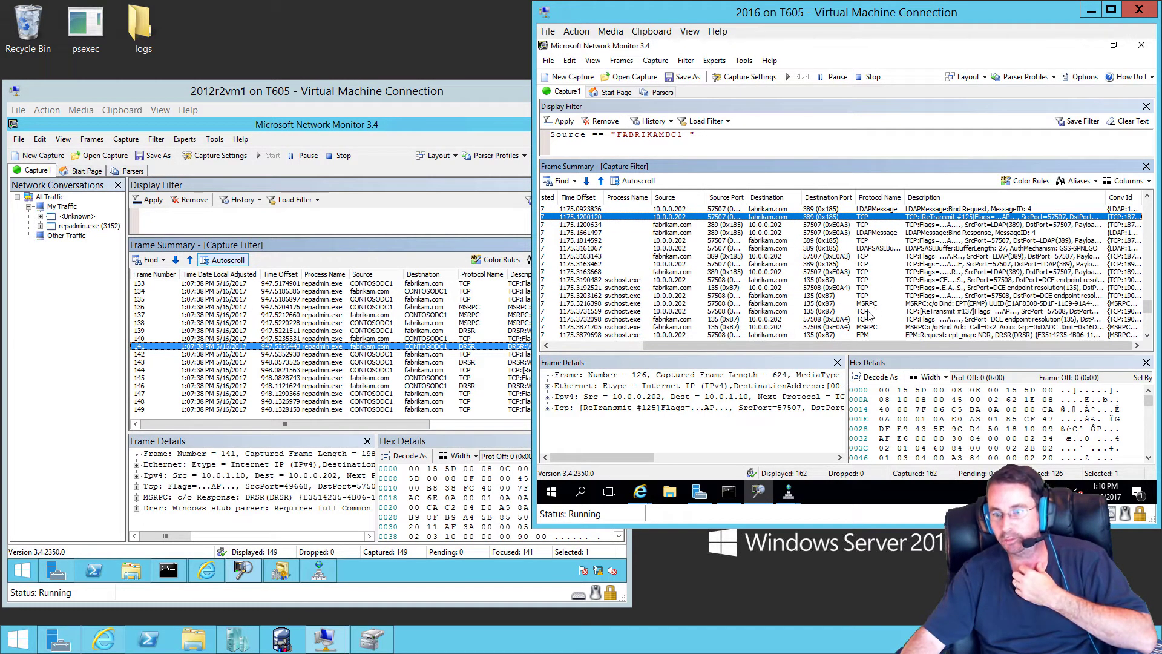
pyautogui.click(868, 311)
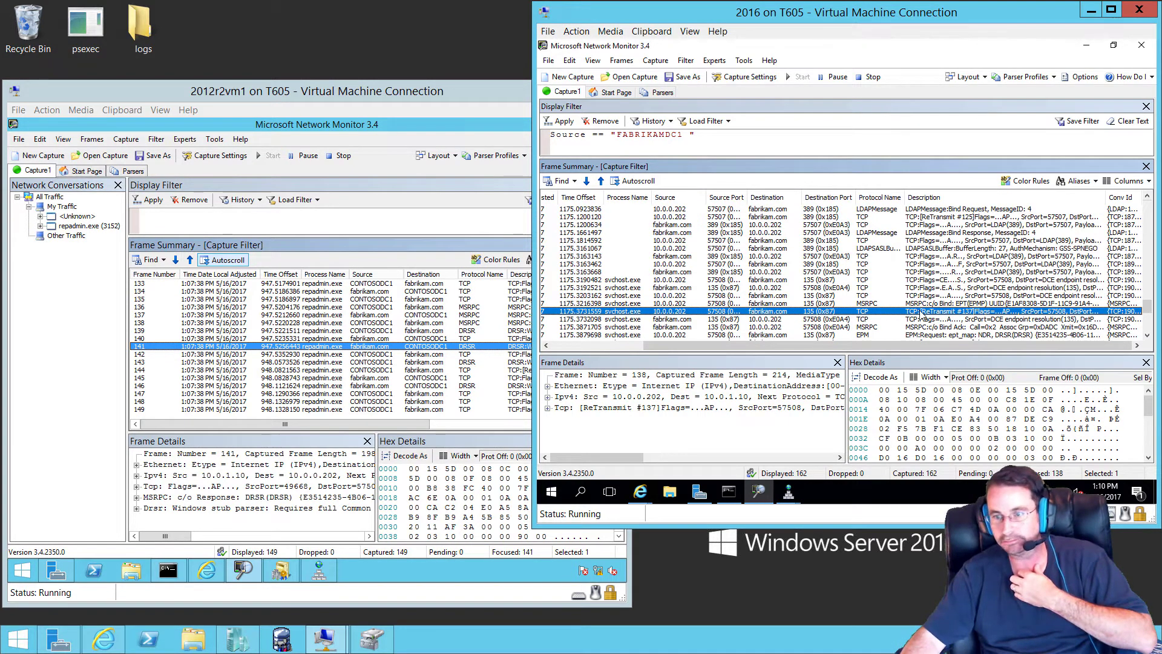
pyautogui.scroll(-5, 921, 314)
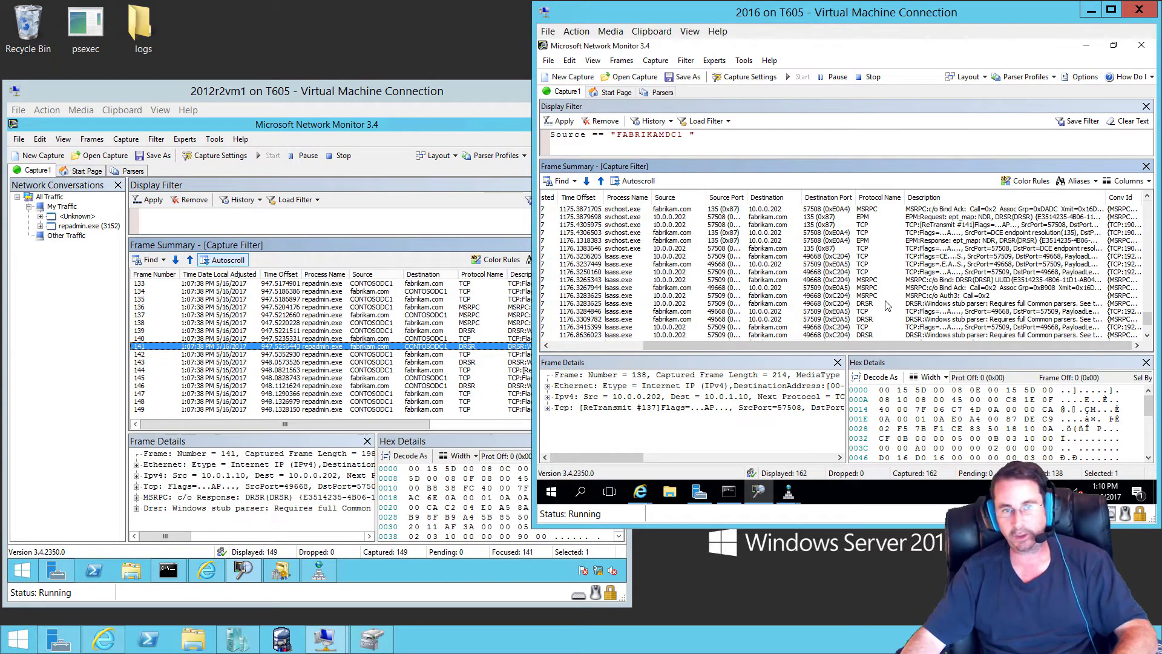
pyautogui.scroll(2, 888, 305)
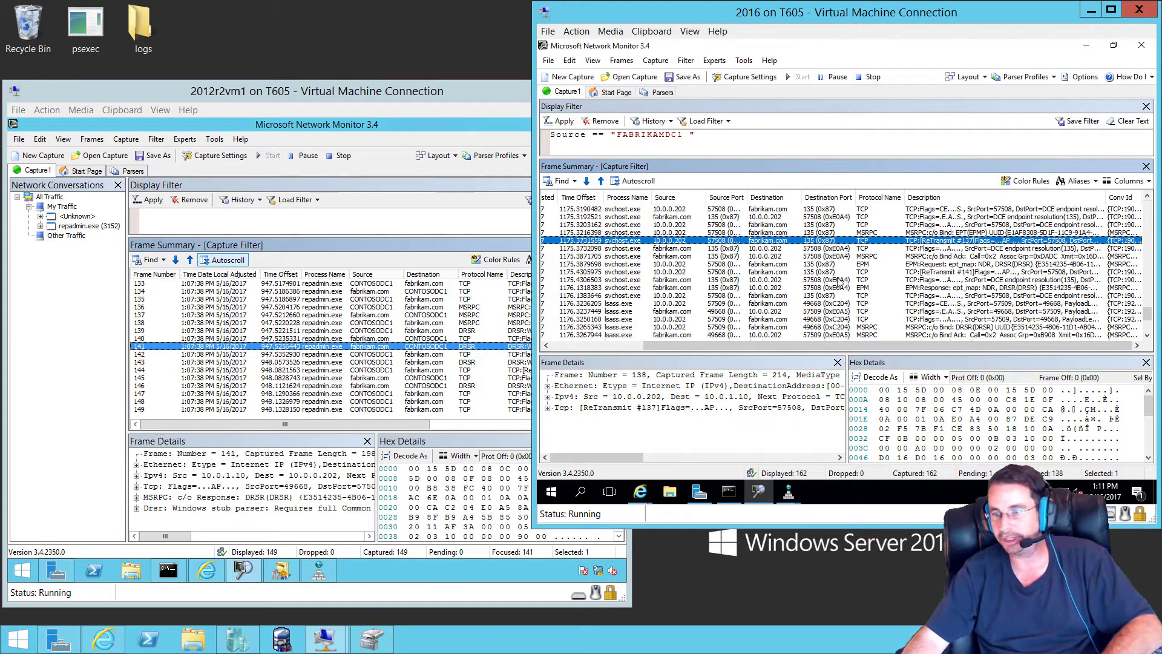
pyautogui.scroll(-3, 840, 281)
pyautogui.scroll(4, 845, 273)
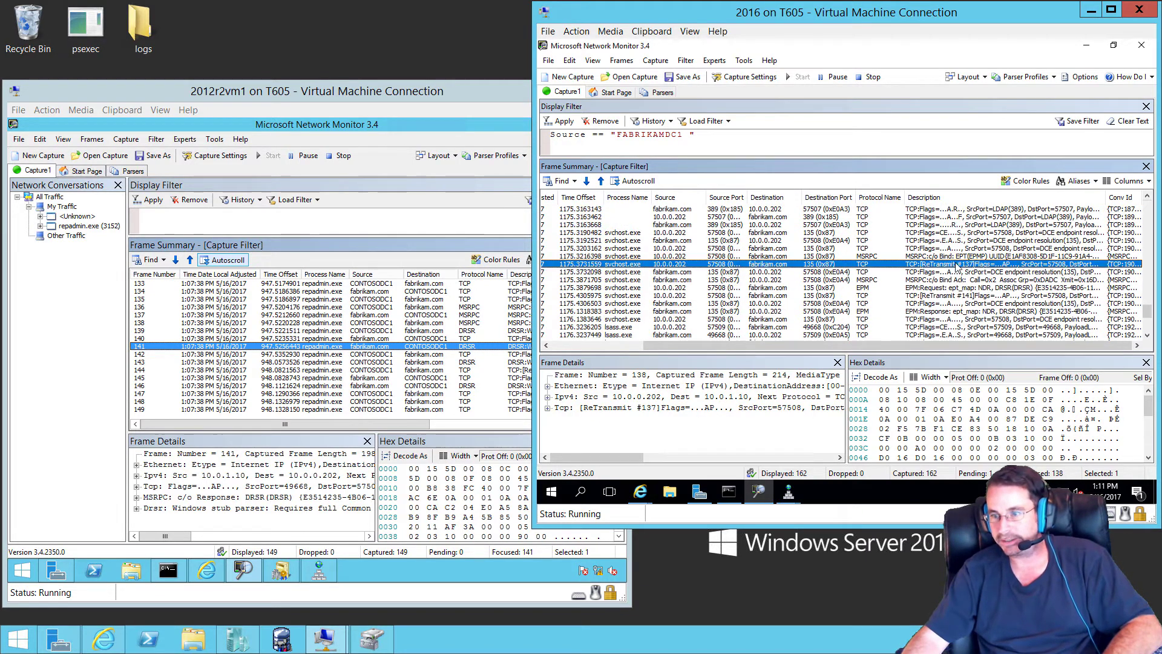
pyautogui.click(959, 265)
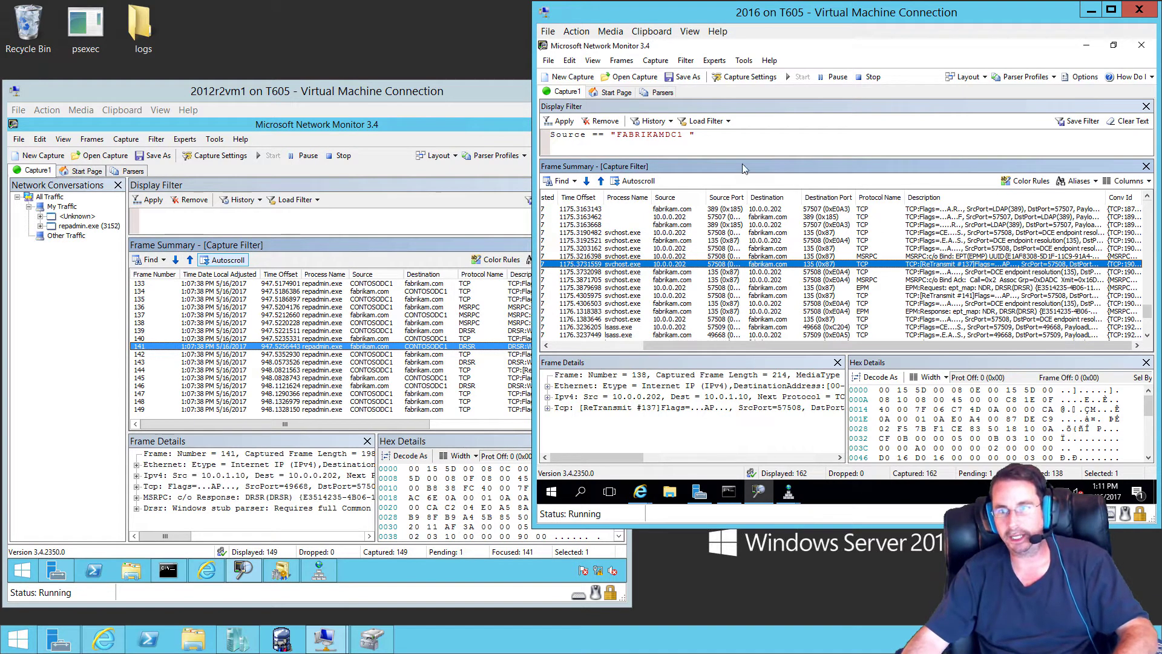
# Step: Replace the display filter of the 2016 machine's capture with property.TCPRetransmit and apply it
pyautogui.moveTo(698, 140); pyautogui.dragTo(548, 135)
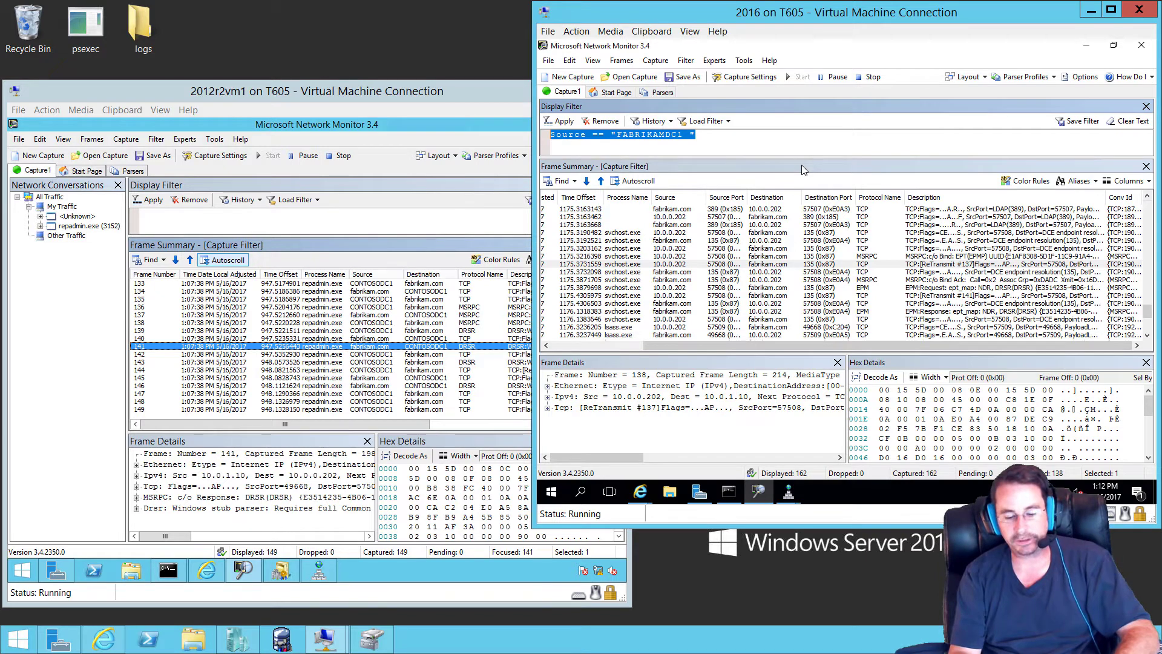
pyautogui.write('pr')
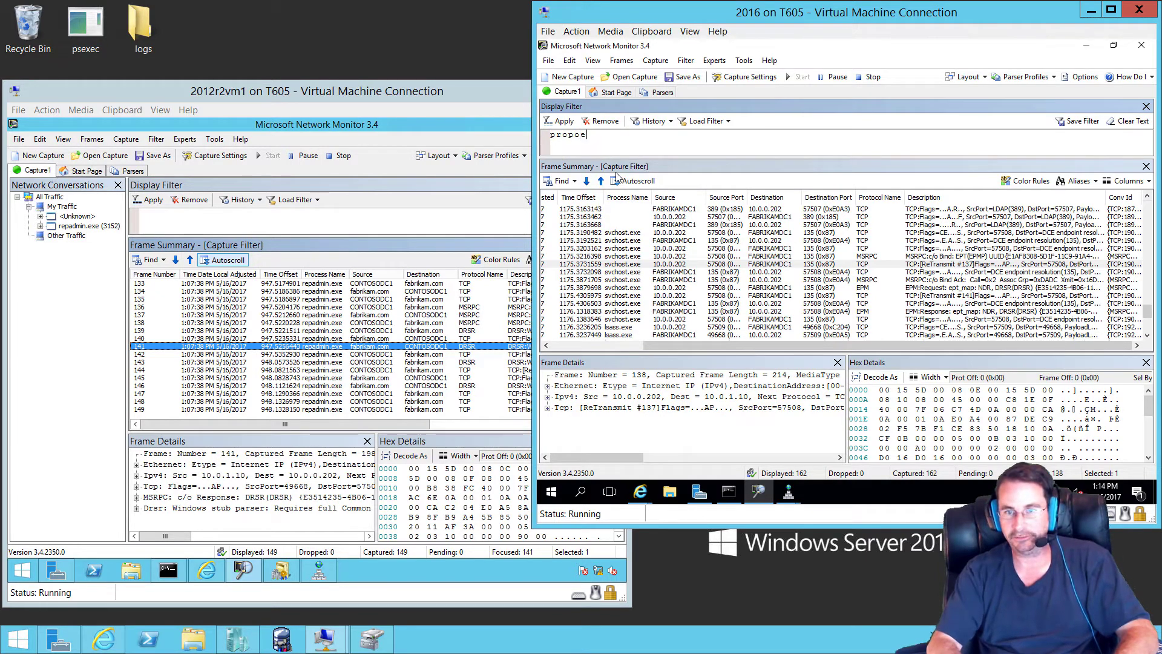
pyautogui.write('o')
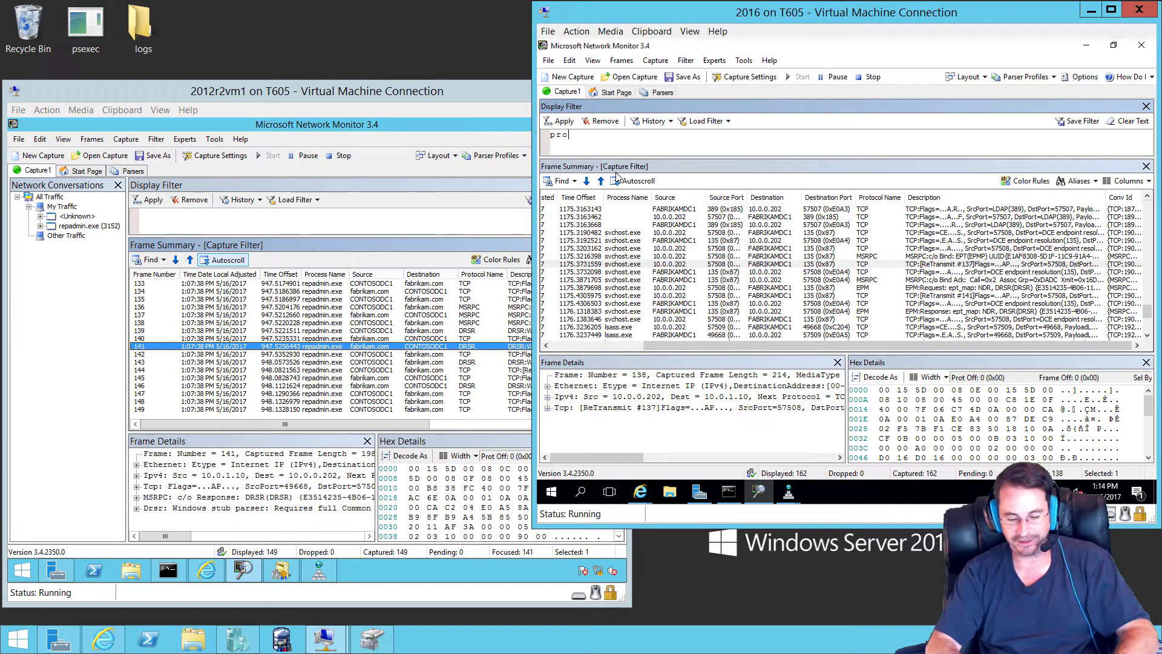
pyautogui.write('perty.t')
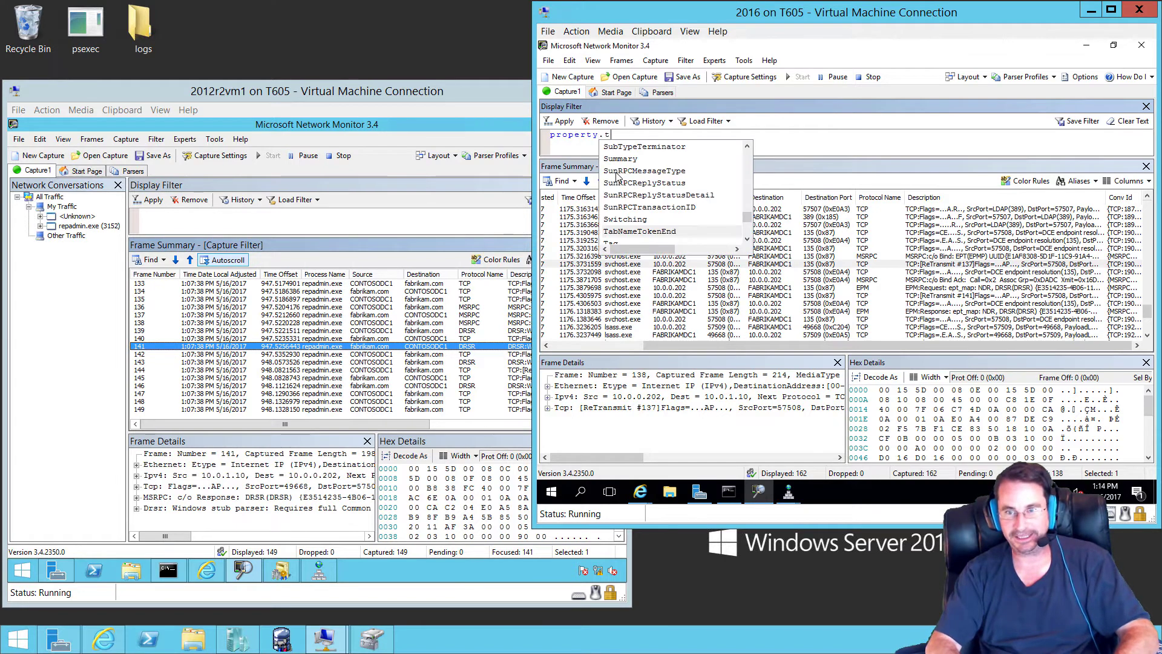
pyautogui.write('cpret')
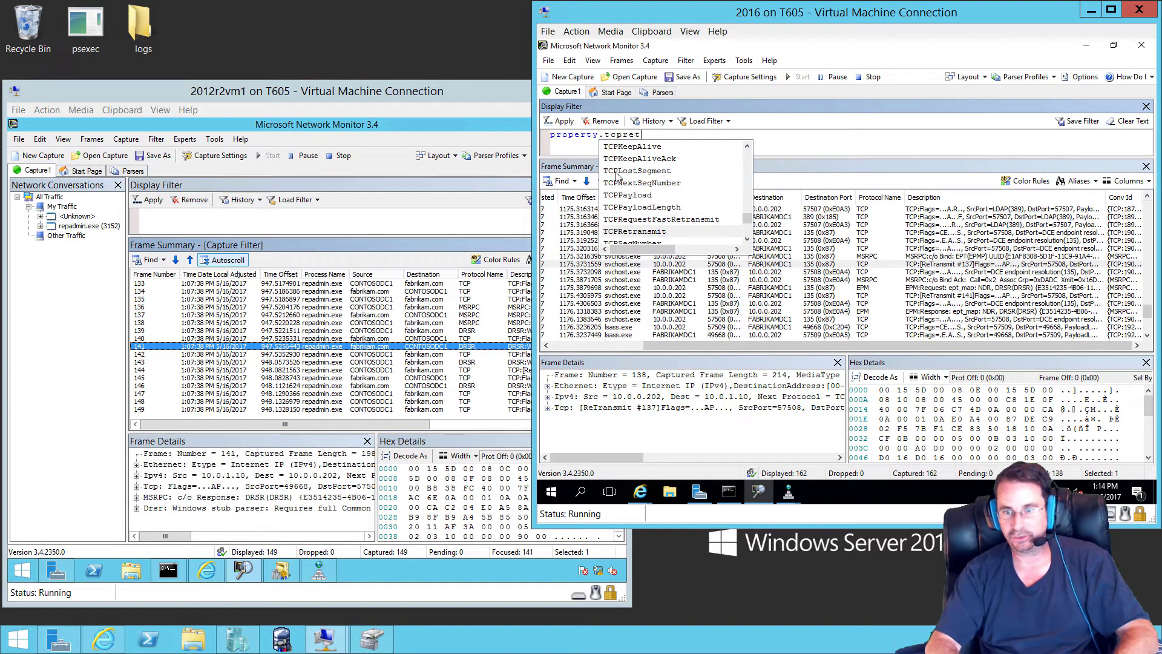
pyautogui.write('r')
pyautogui.press('Return')
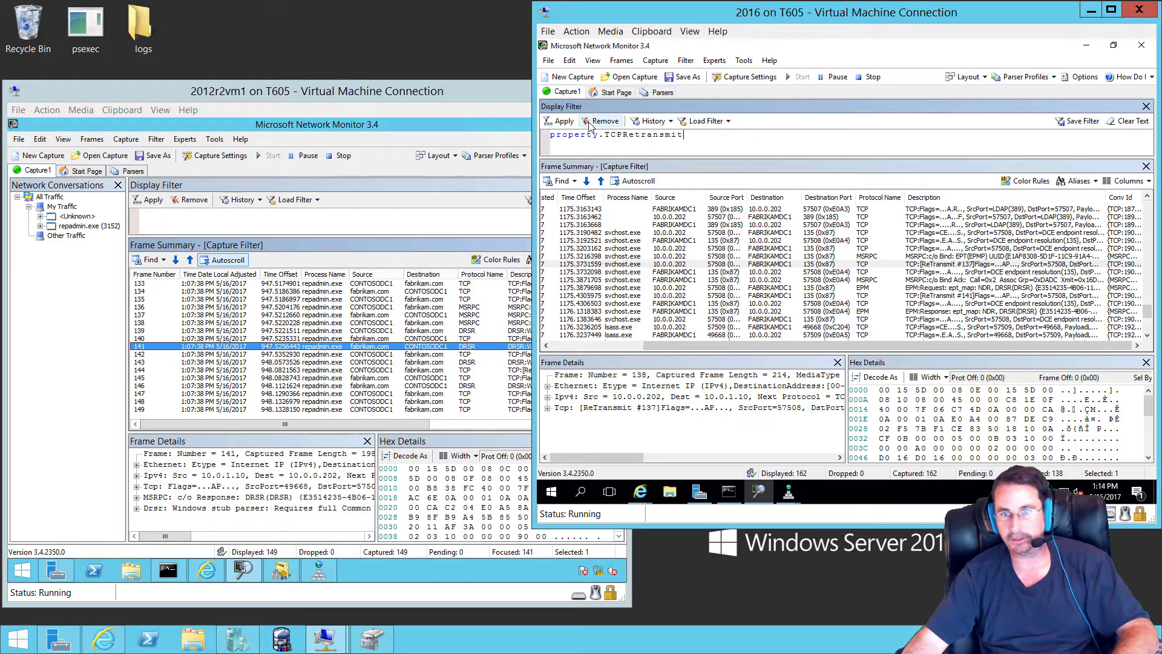
pyautogui.click(563, 121)
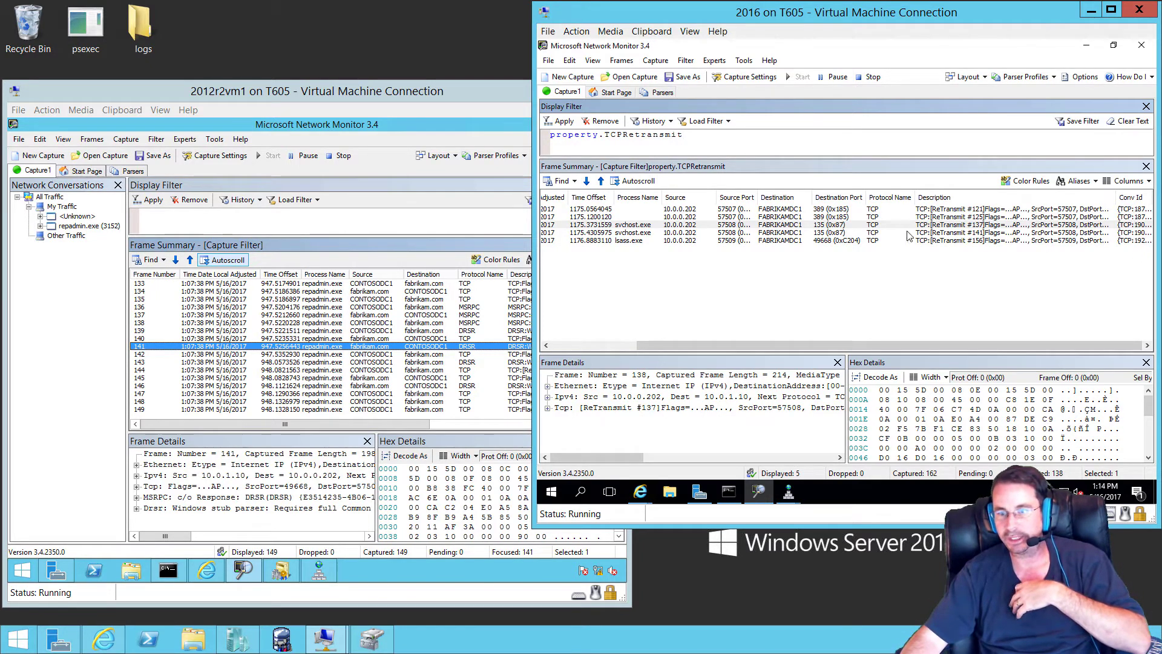
# Step: Go through the filtered retransmitted frames one by one, from the first to the lsass.exe frame, checking their conversation IDs
pyautogui.click(1141, 209)
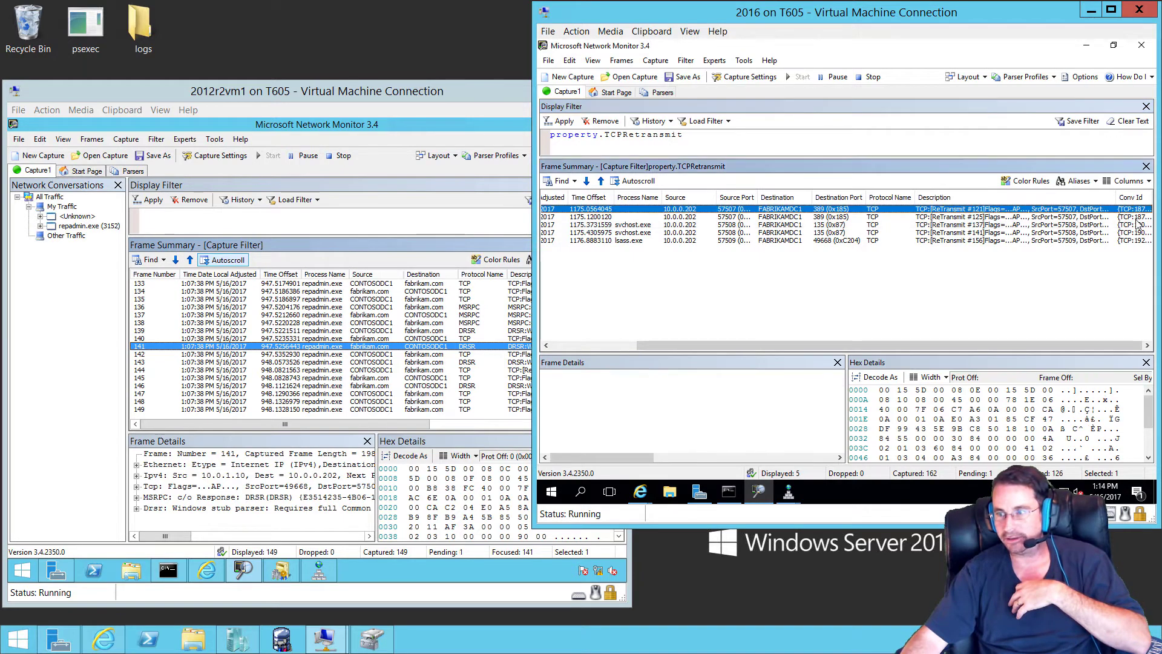
pyautogui.press('Down')
pyautogui.press('Down')
pyautogui.press('Down')
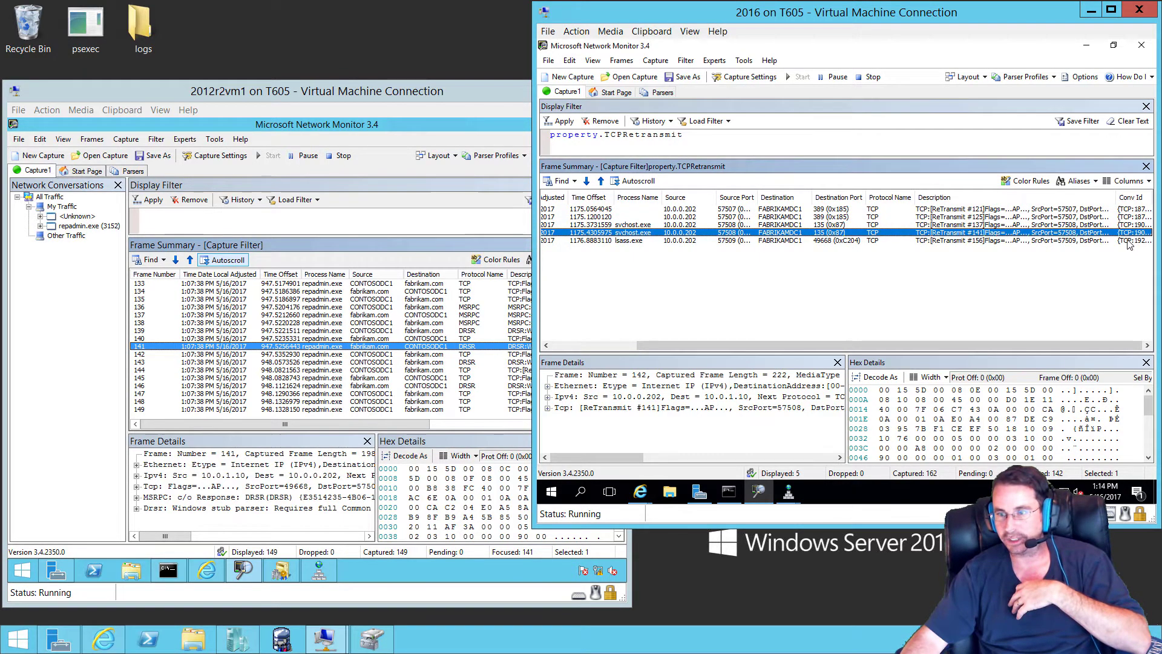
pyautogui.click(1127, 240)
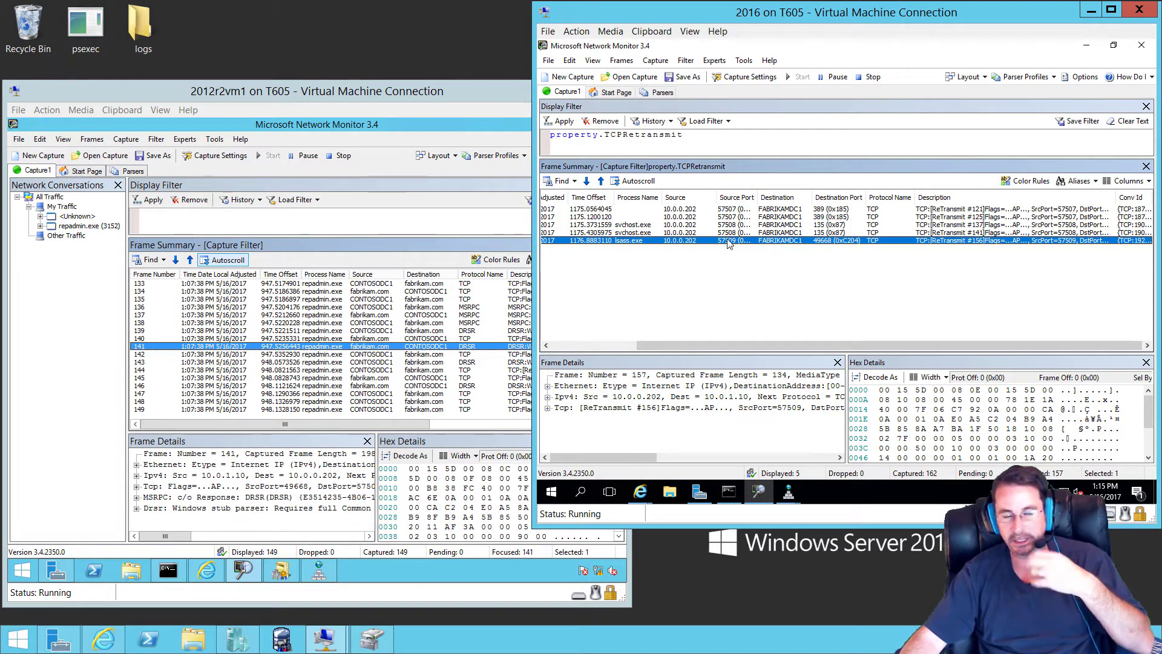
# Step: Begin a display filter in the 2012r2vm1 machine's capture with property.tcpre
pyautogui.click(317, 225)
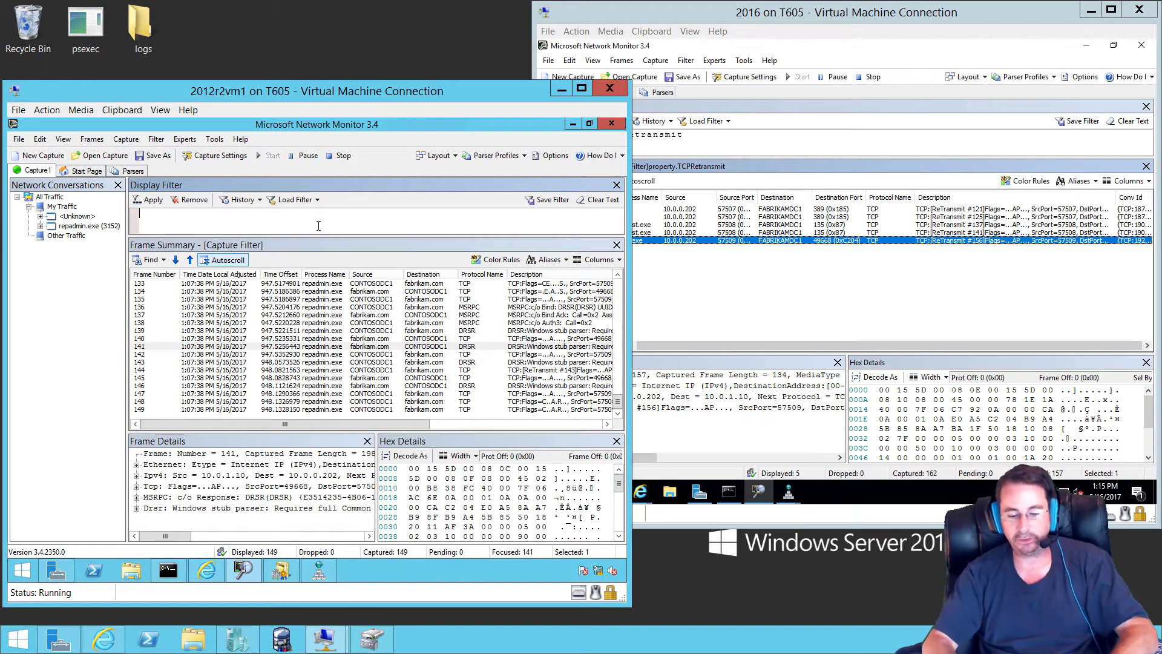
pyautogui.write('propert')
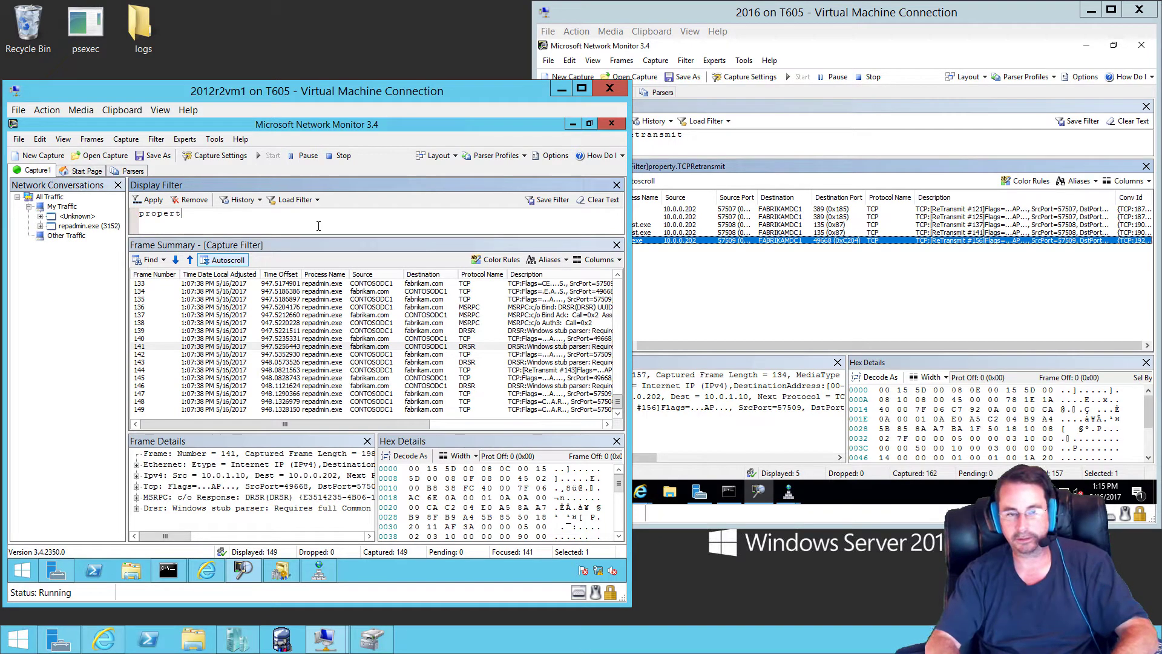
pyautogui.write('y.tcpre')
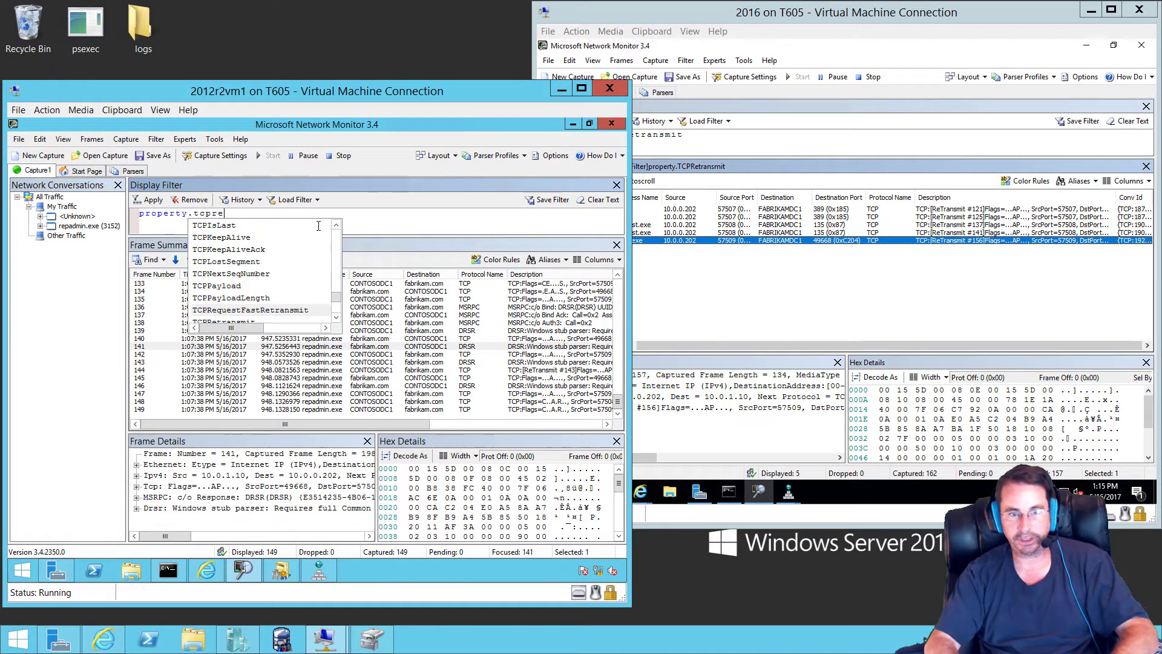
pyautogui.press('Return')
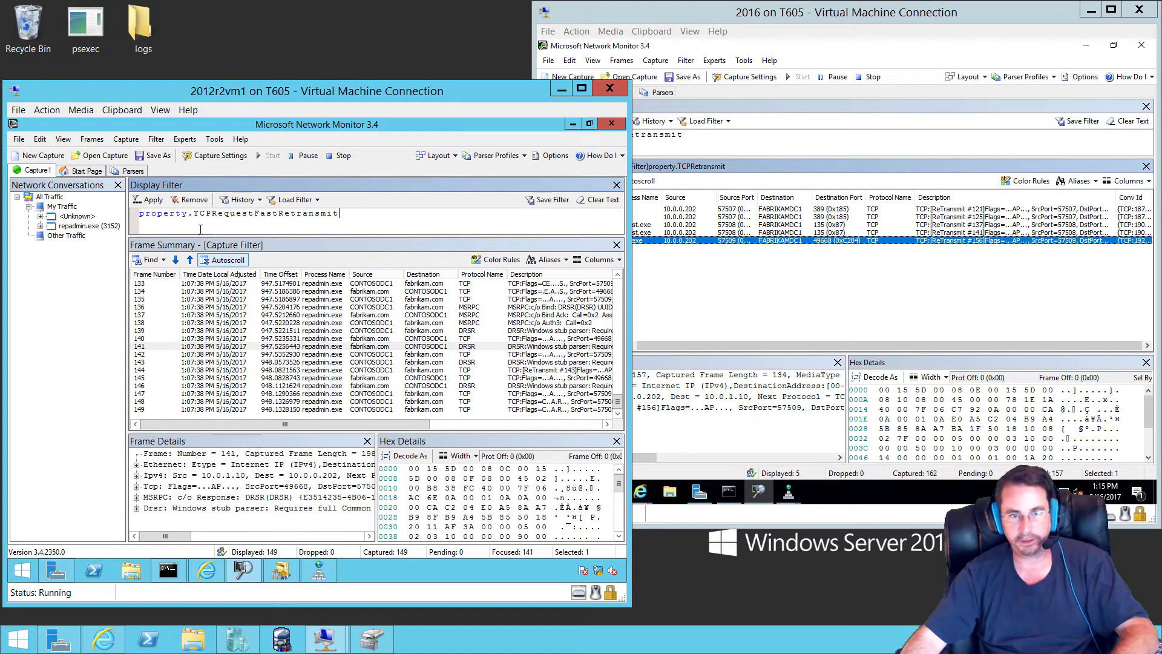
pyautogui.moveTo(205, 213); pyautogui.dragTo(385, 213)
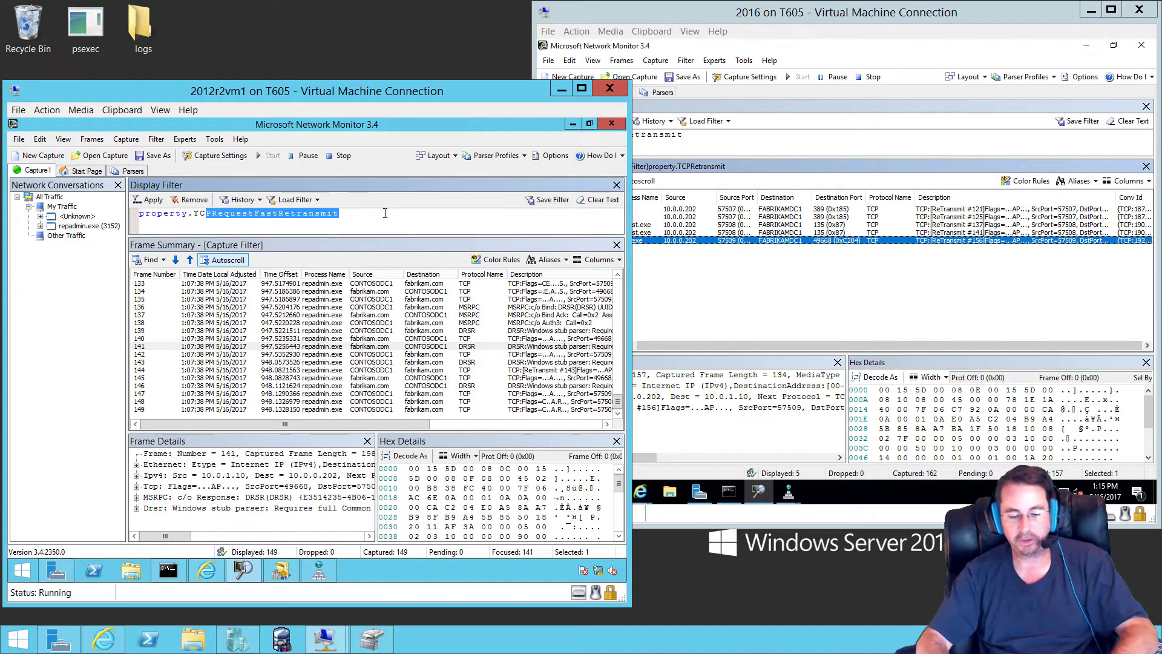
pyautogui.write('pretr')
pyautogui.press('BackSpace')
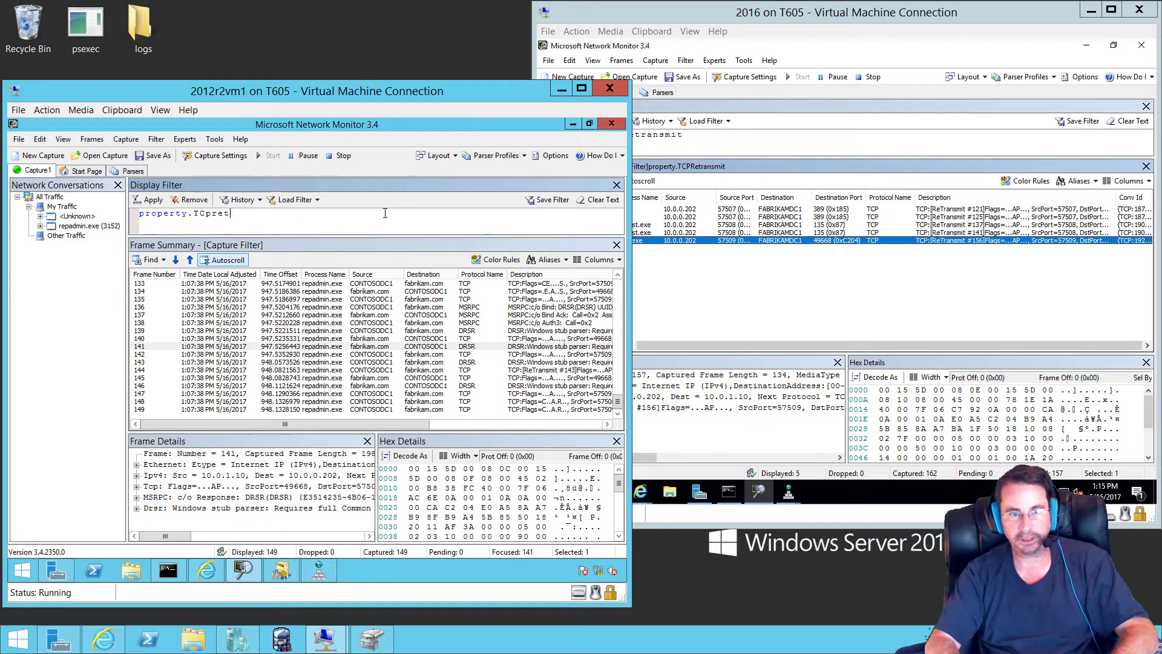
pyautogui.press('BackSpace')
pyautogui.press('BackSpace')
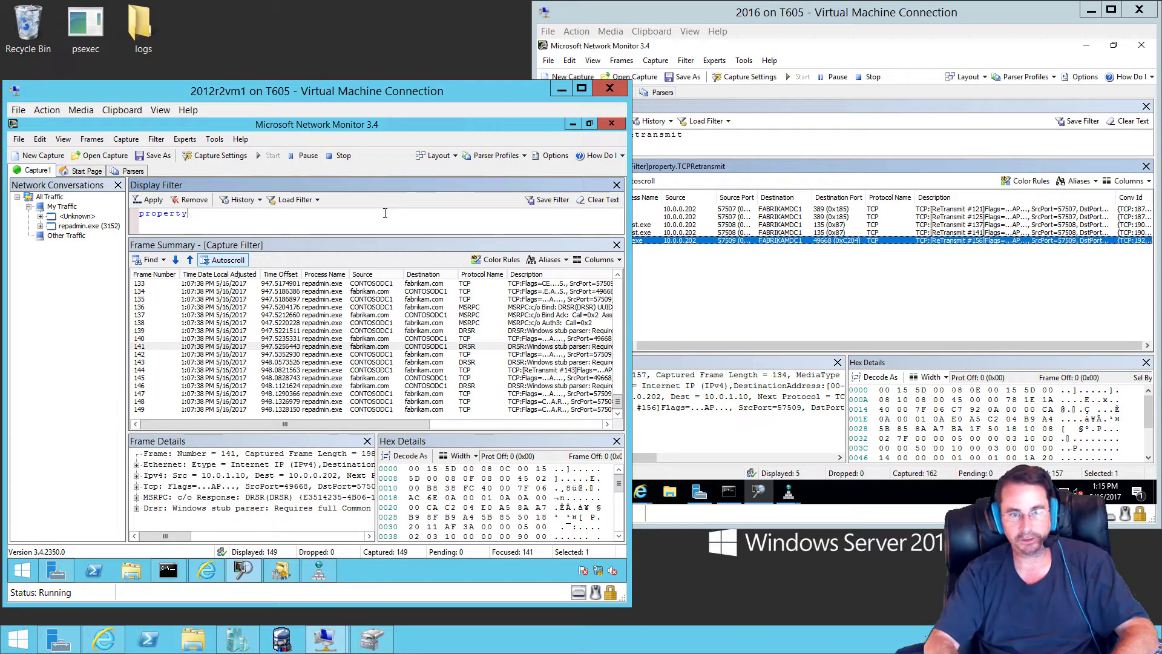
pyautogui.write('.p')
pyautogui.write('retr')
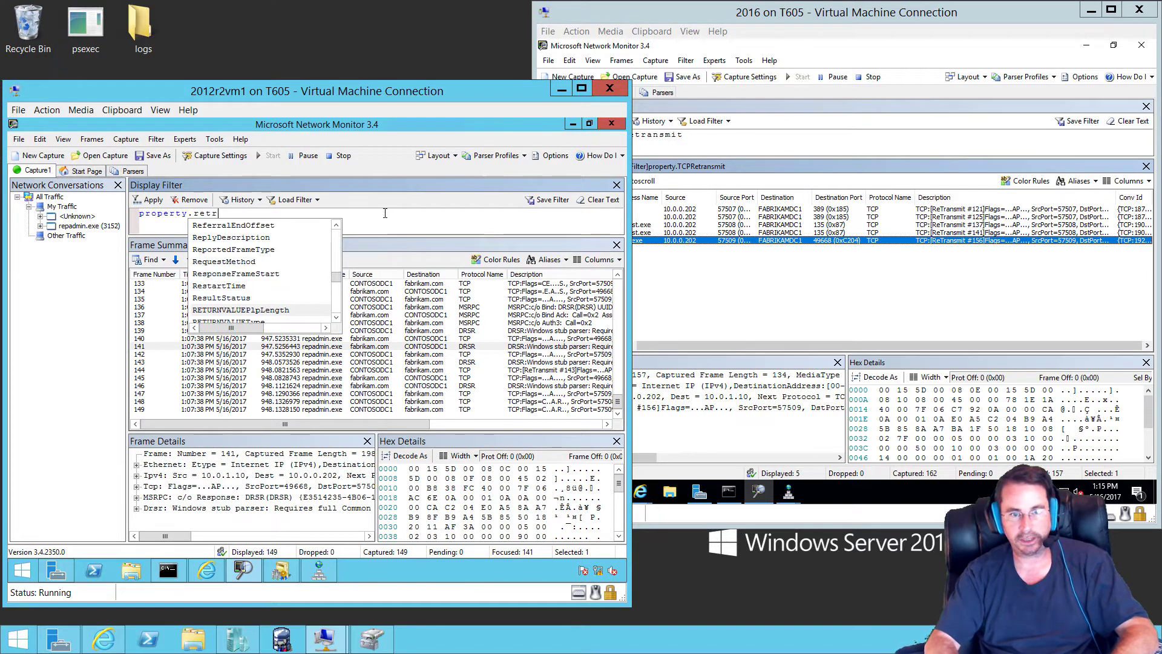
pyautogui.write('ansmi')
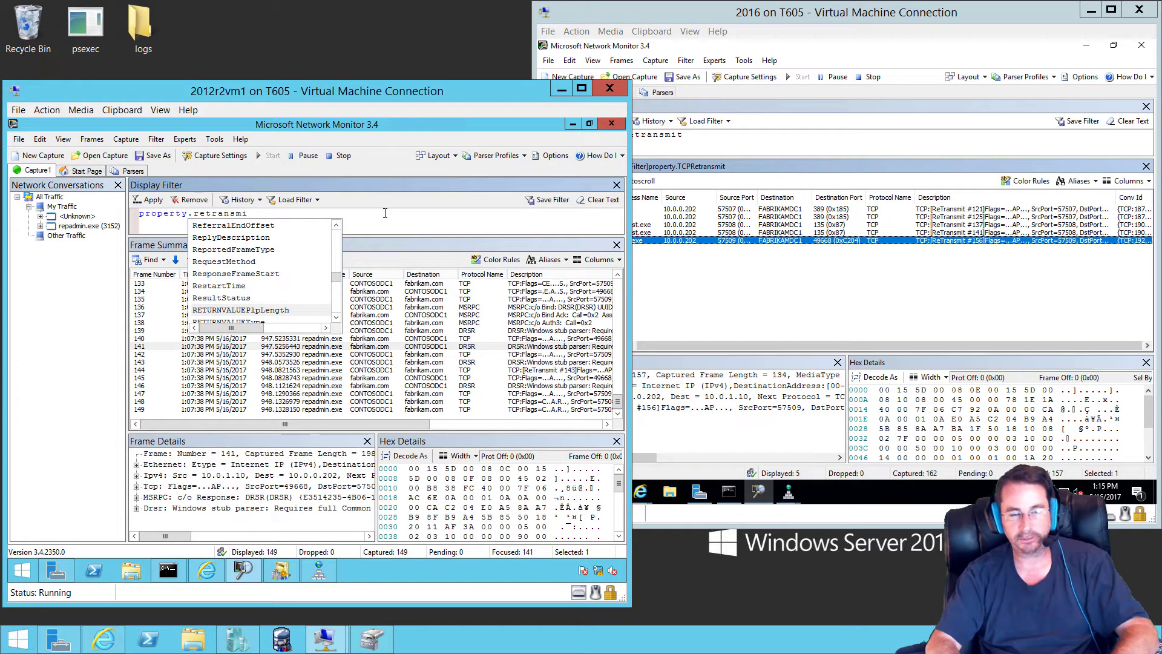
pyautogui.press('BackSpace')
pyautogui.press('BackSpace')
pyautogui.press('BackSpace')
pyautogui.press('BackSpace')
pyautogui.press('BackSpace')
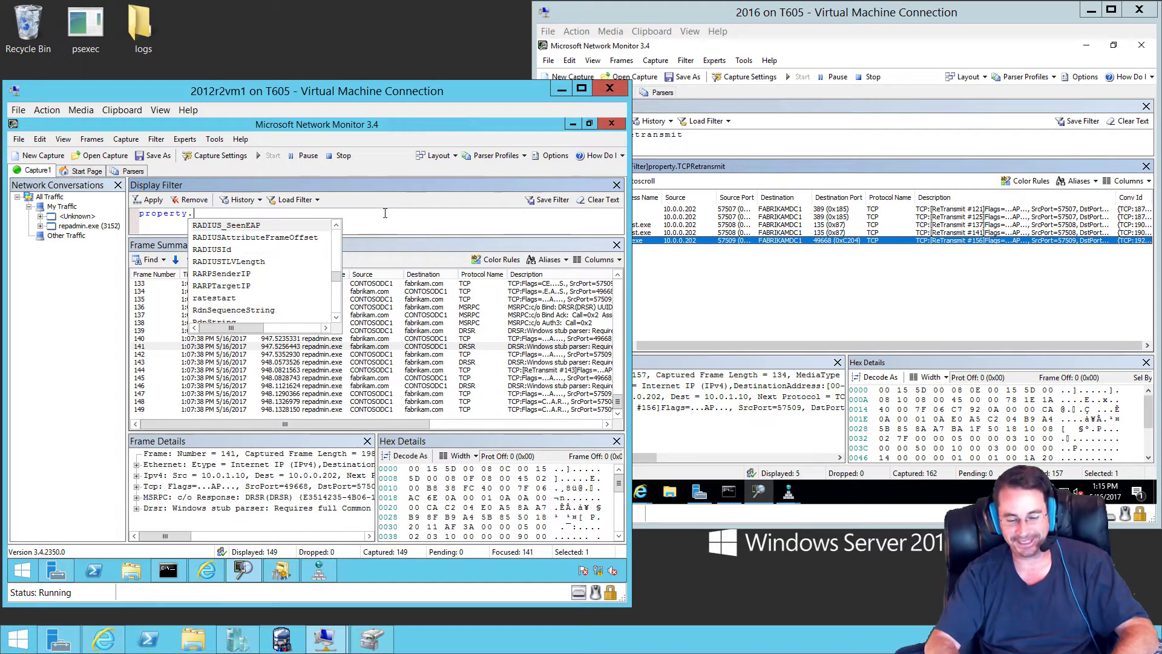
# Step: Complete the 2012r2vm1 capture's display filter as property.TCPRetransmit and apply it
pyautogui.write('tcpretr')
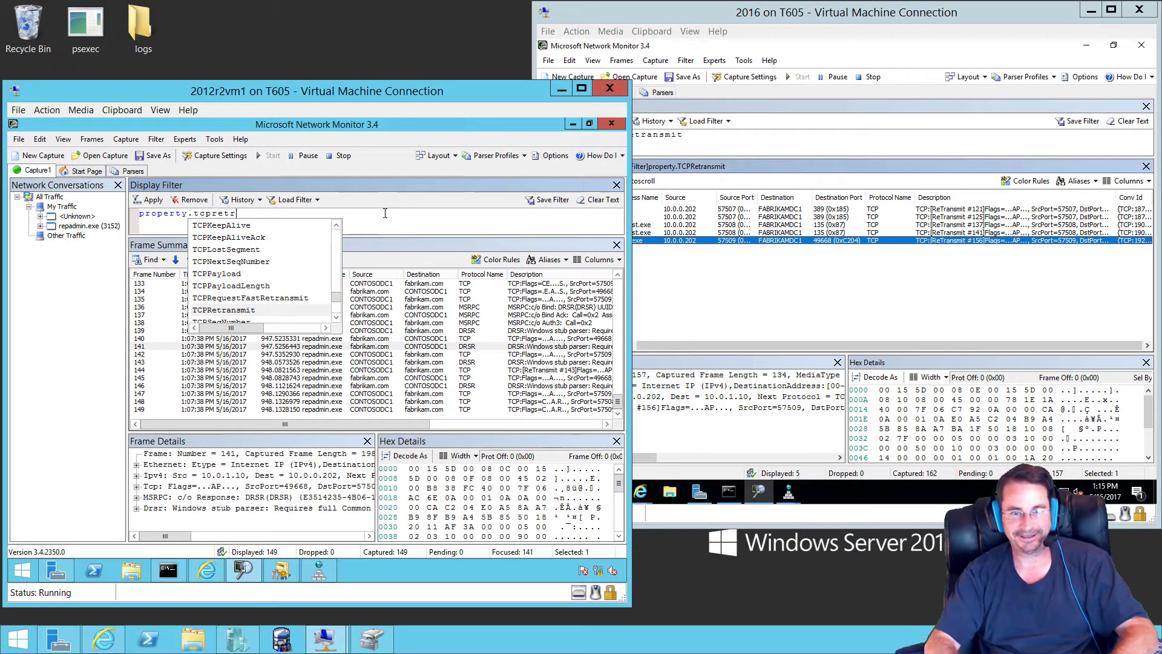
pyautogui.press('Return')
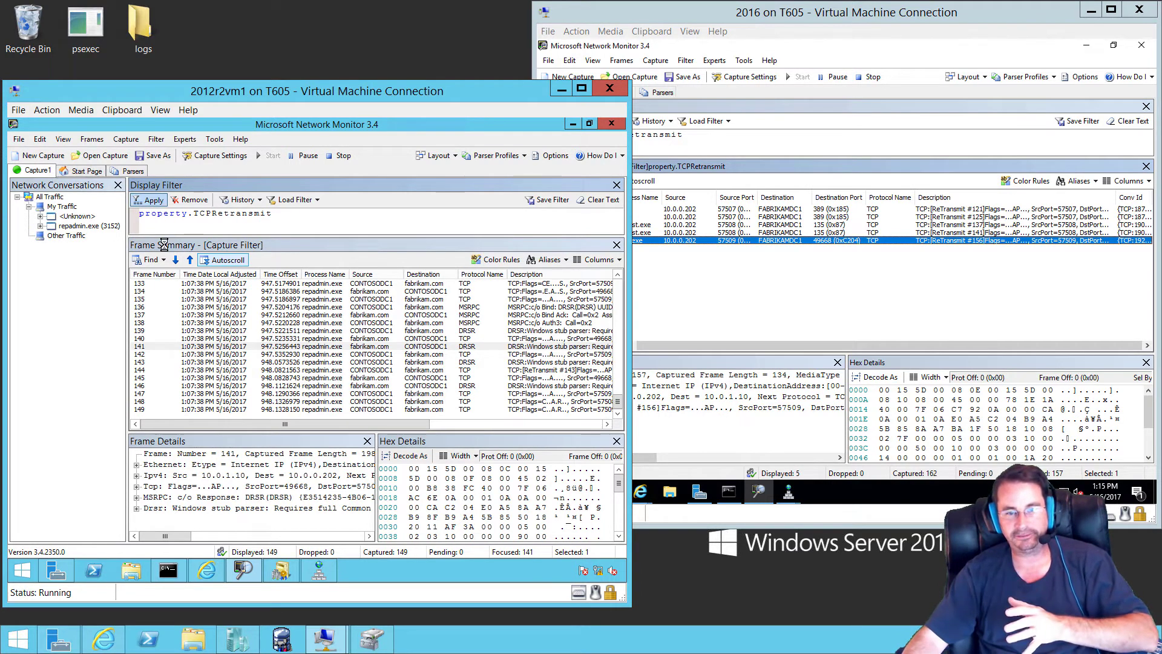
# Step: Go through the filtered retransmits of the 2012r2vm1 capture one by one, checking their source and destination ports
pyautogui.click(377, 285)
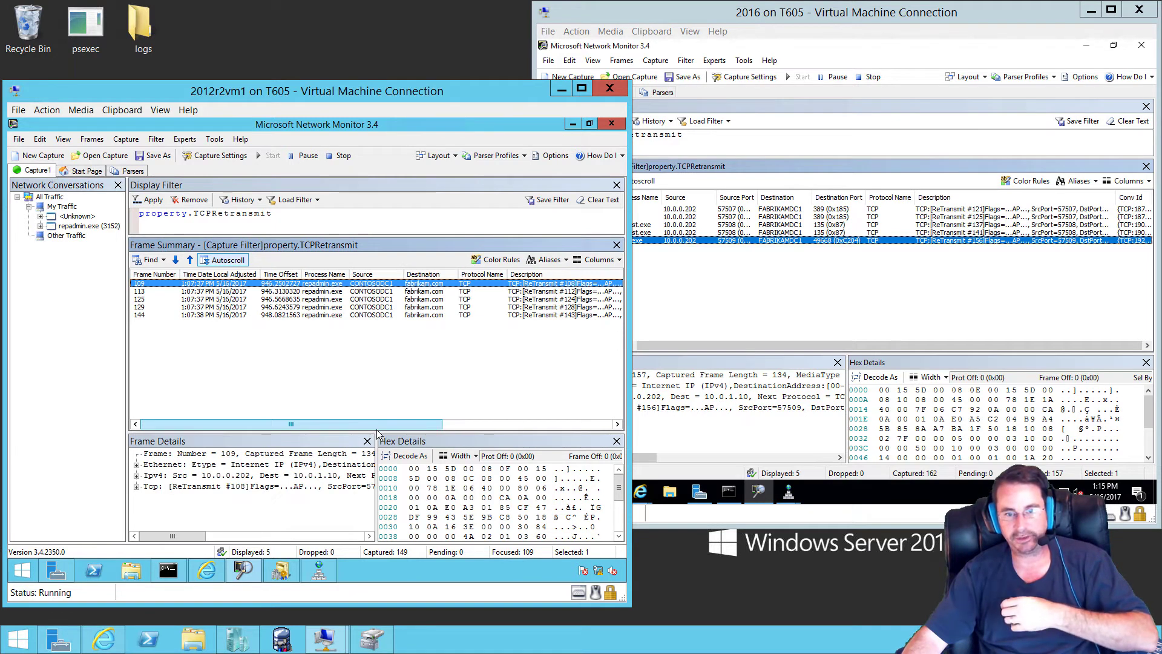
pyautogui.moveTo(375, 423); pyautogui.dragTo(415, 423)
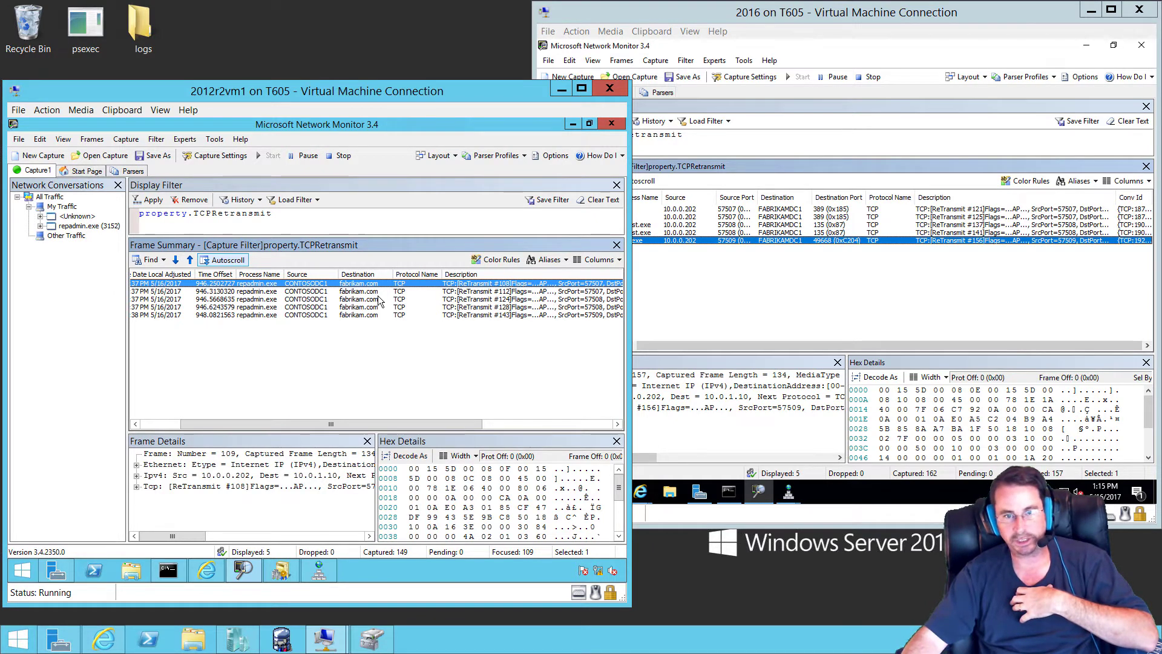
pyautogui.click(500, 292)
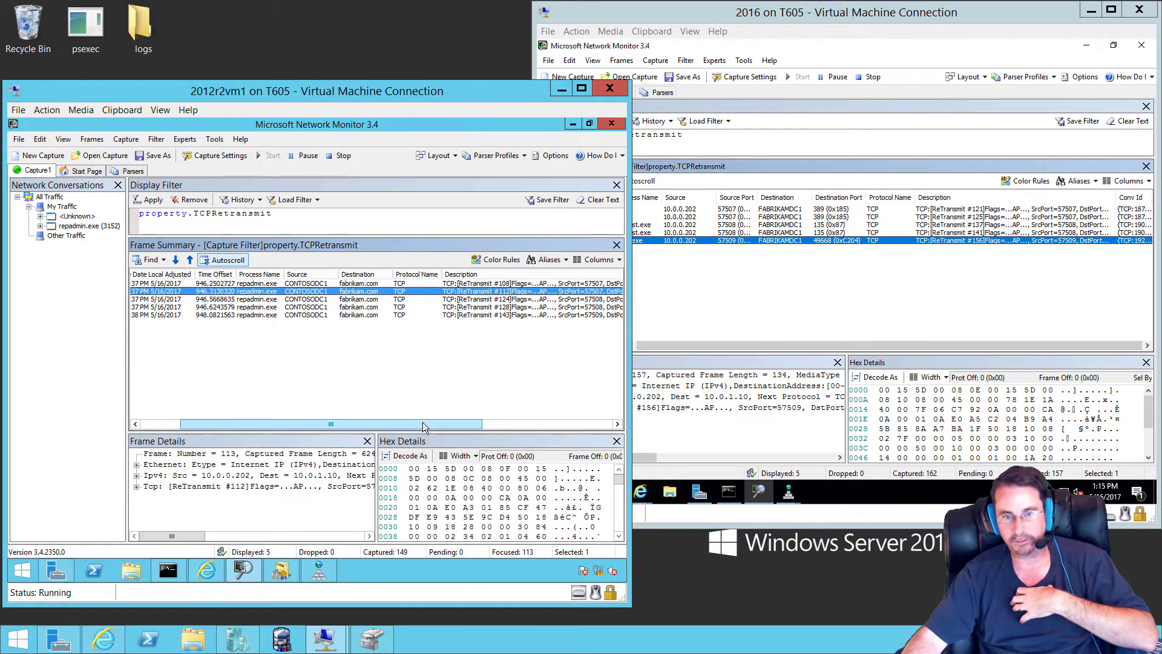
pyautogui.moveTo(423, 422); pyautogui.dragTo(485, 423)
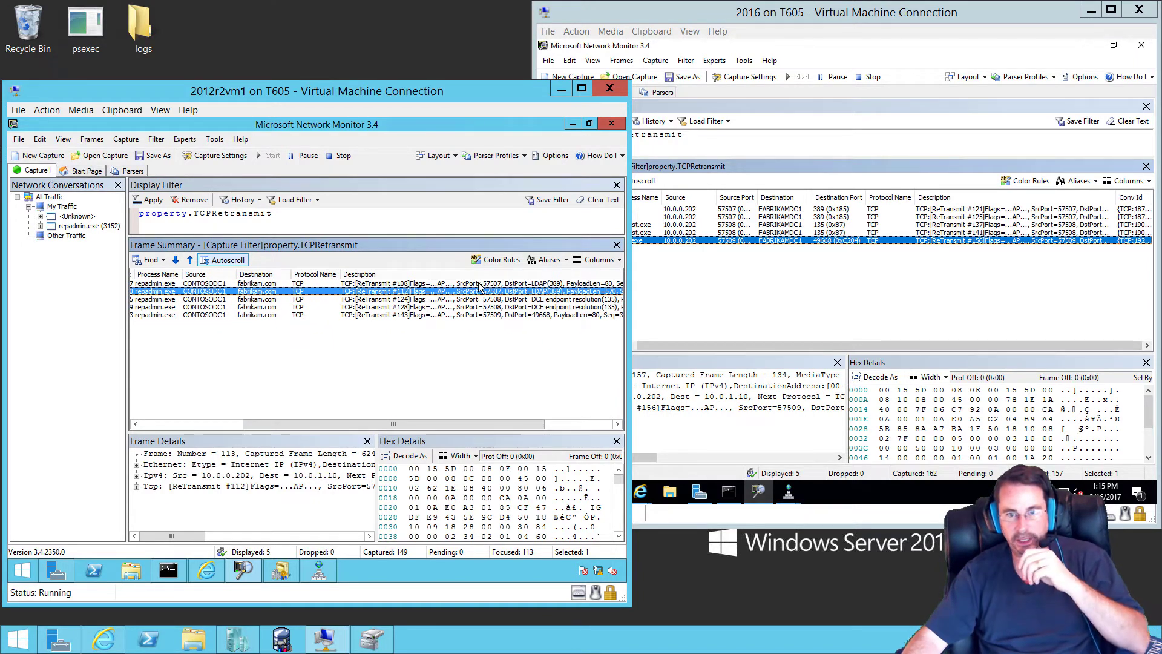
pyautogui.press('Up')
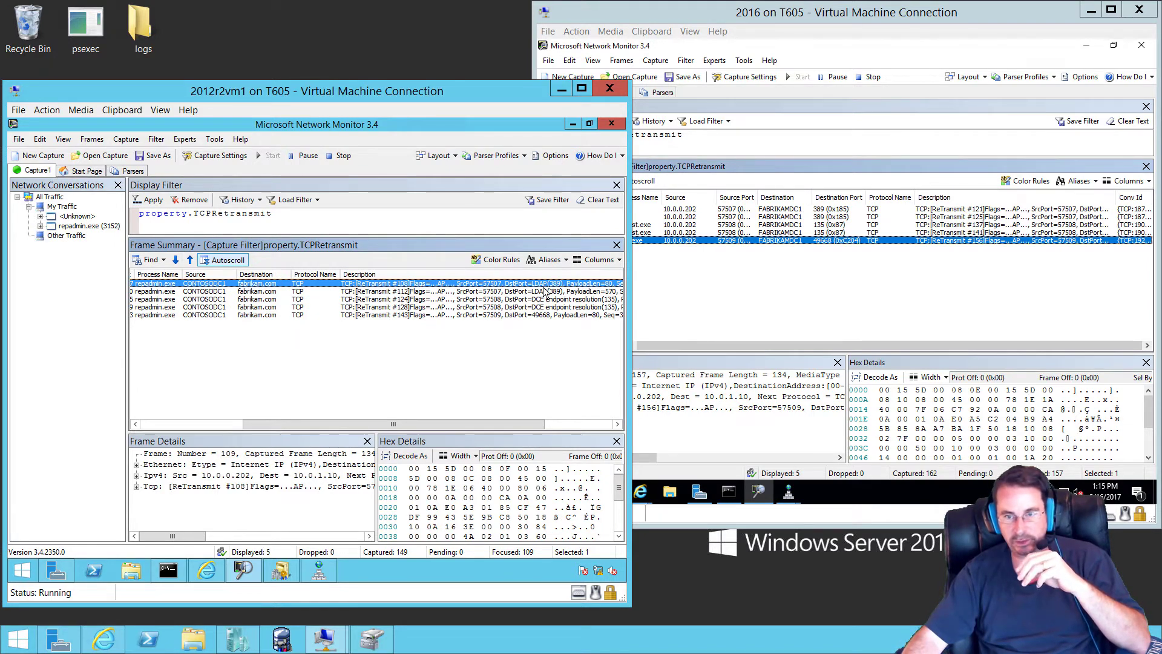
pyautogui.moveTo(491, 424); pyautogui.dragTo(534, 423)
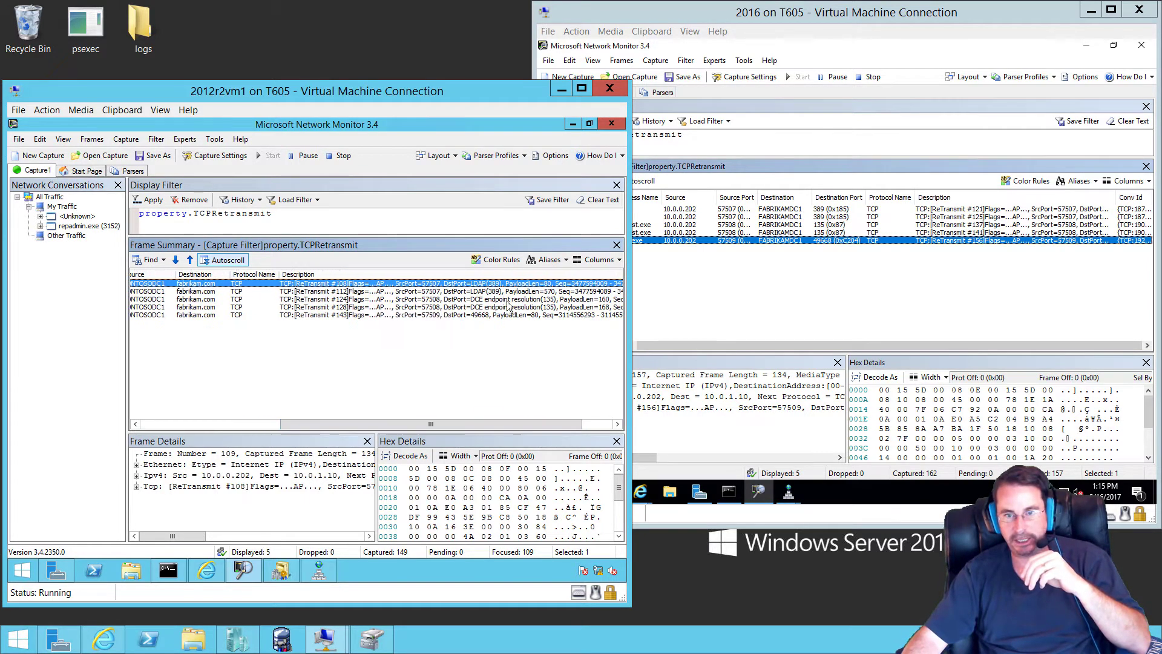
pyautogui.click(499, 291)
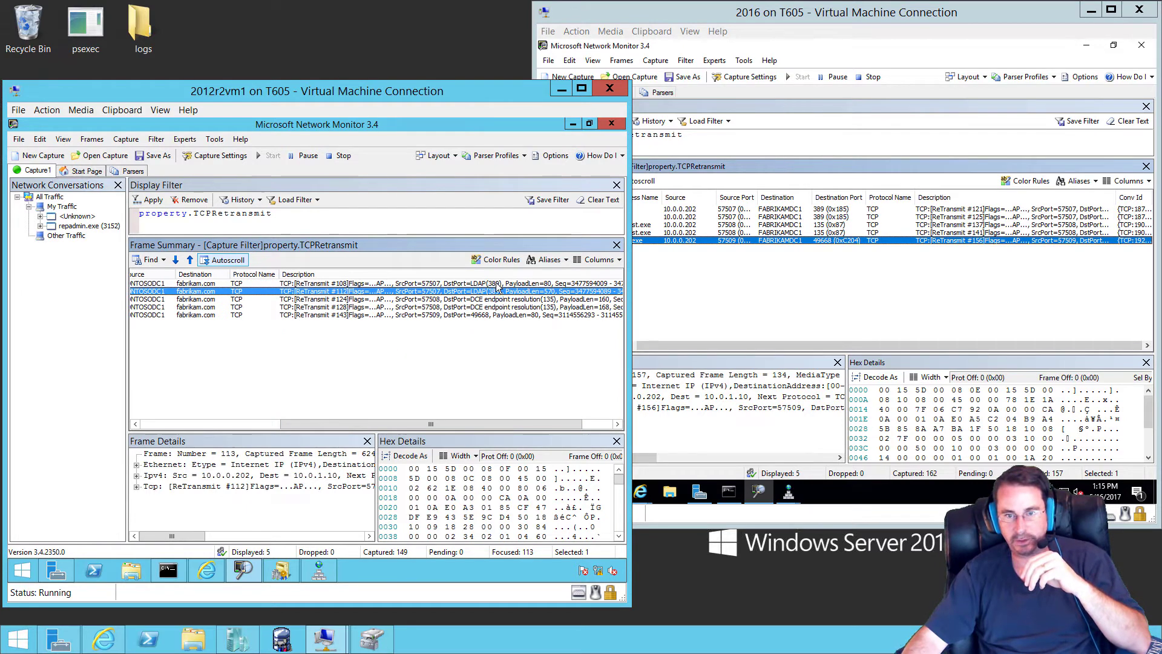
pyautogui.click(507, 299)
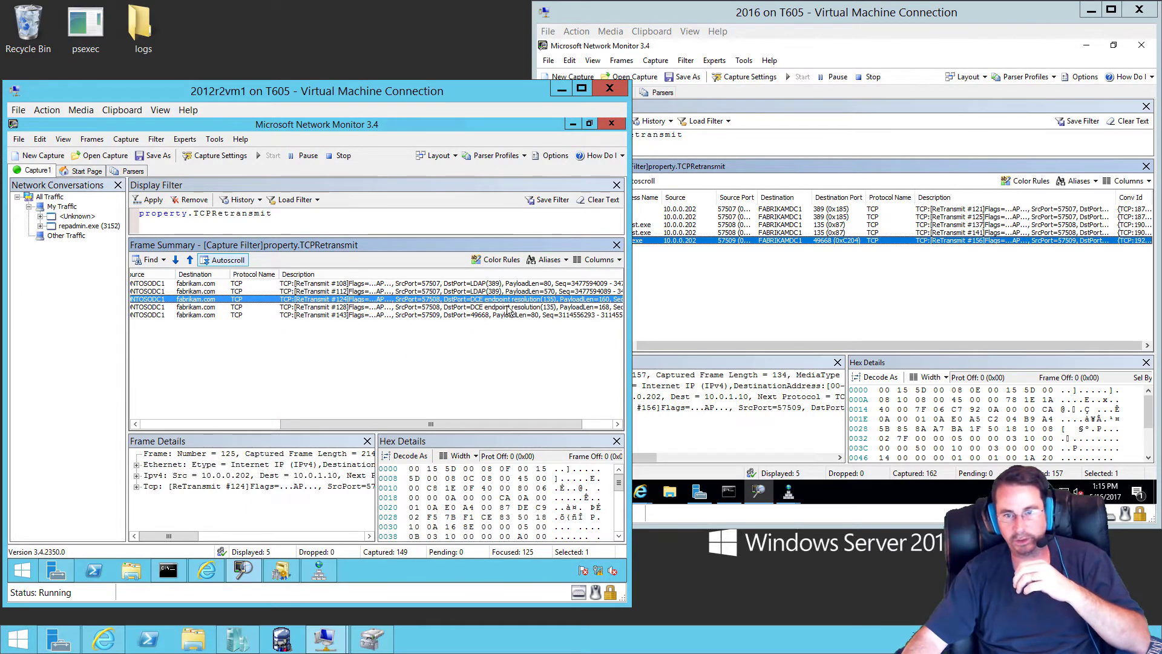
pyautogui.click(508, 307)
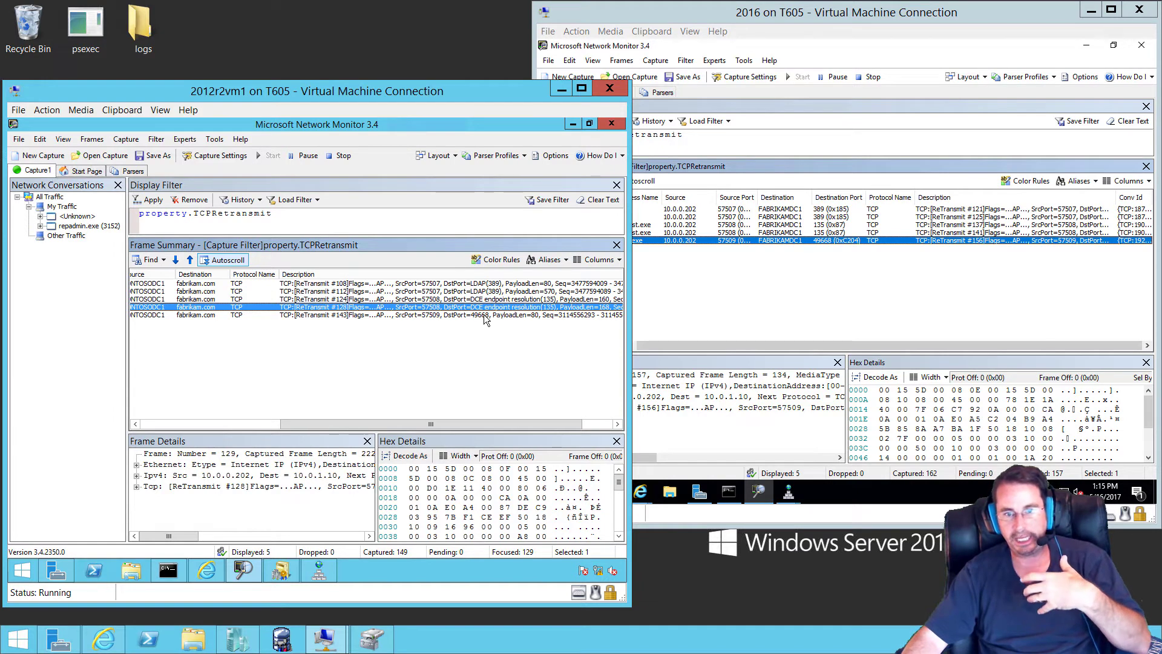
pyautogui.click(485, 315)
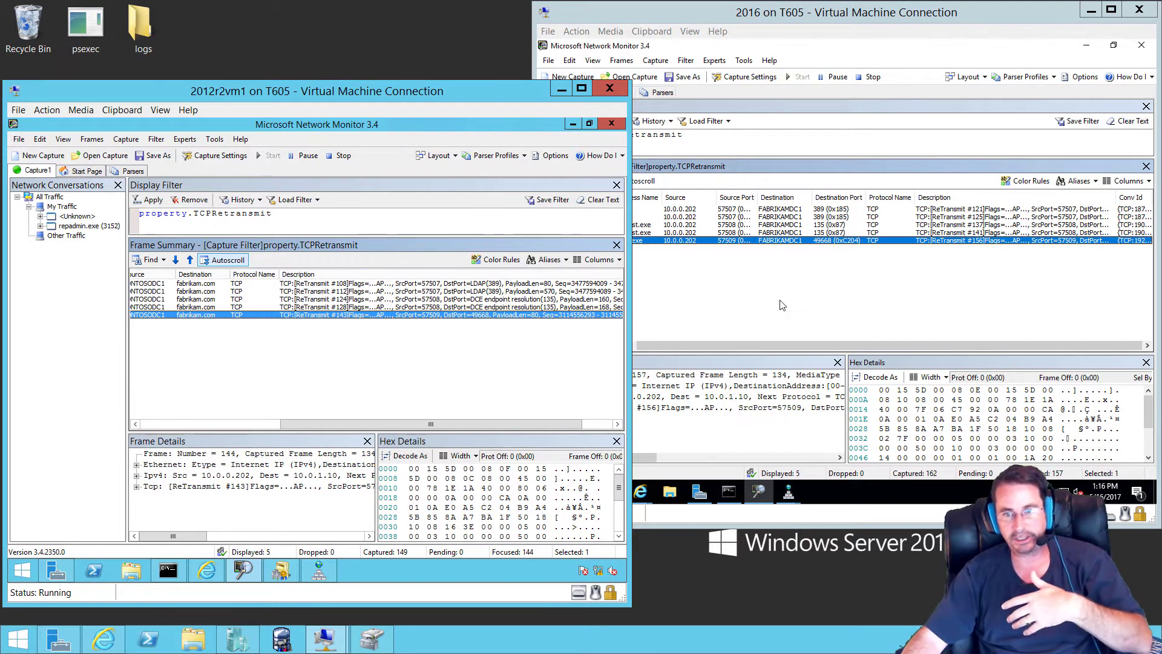
# Step: Compare the retransmits of the 2012r2vm1 capture with those of the 2016 capture, including the one to port 49668
pyautogui.click(763, 279)
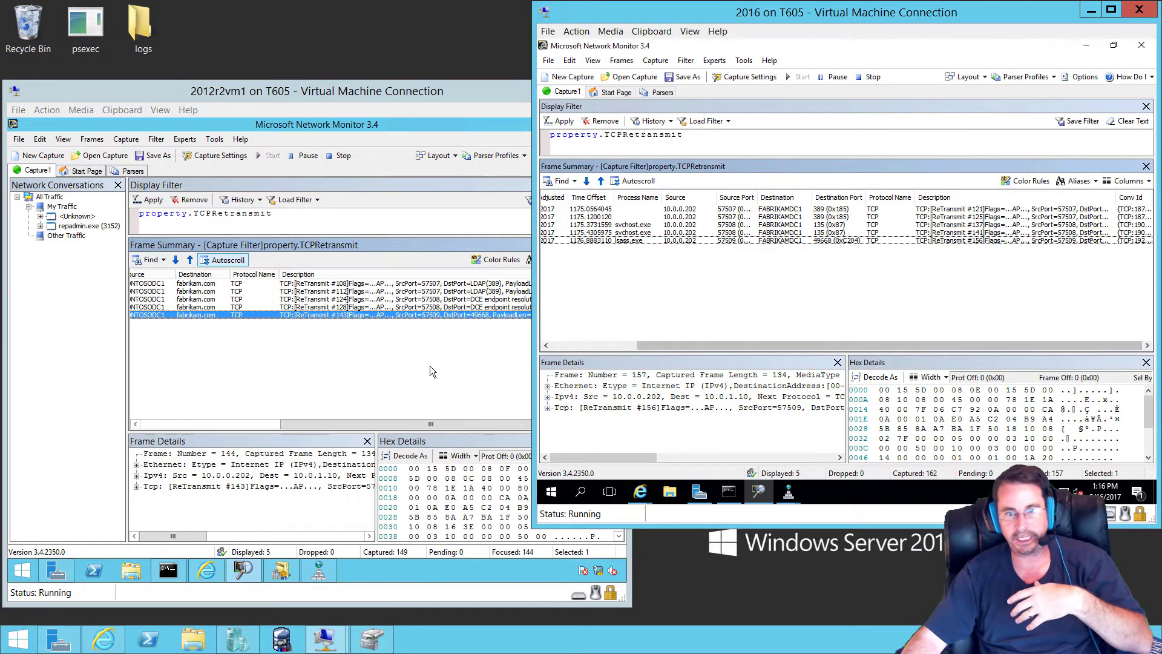
pyautogui.click(431, 370)
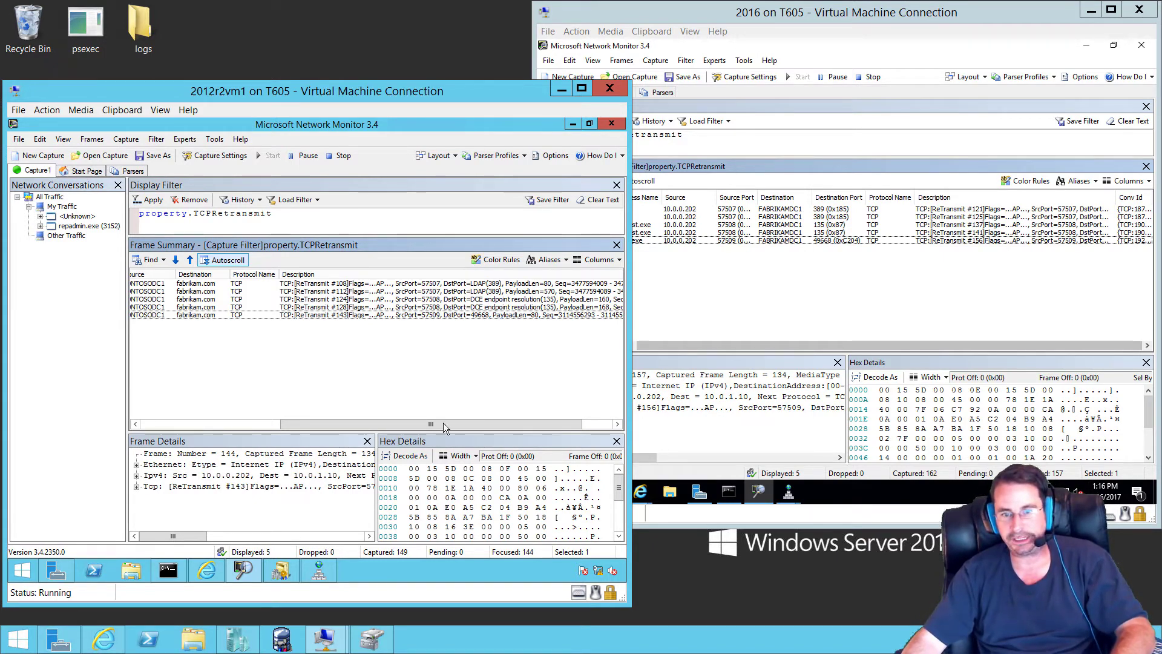
pyautogui.moveTo(427, 426); pyautogui.dragTo(446, 426)
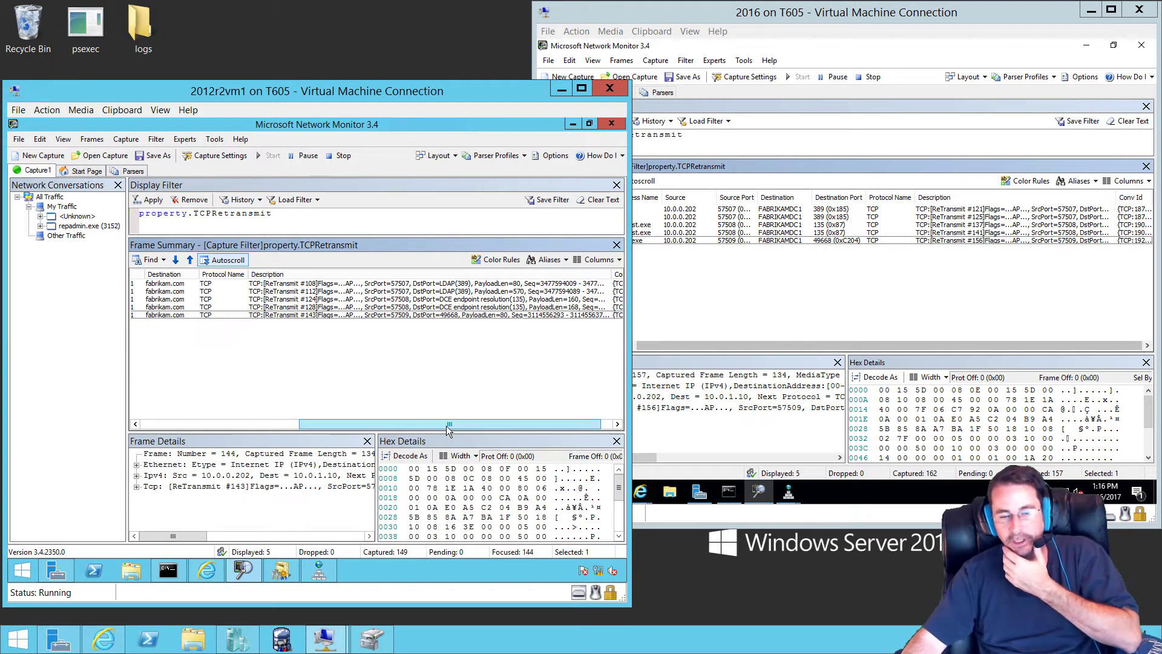
pyautogui.click(452, 316)
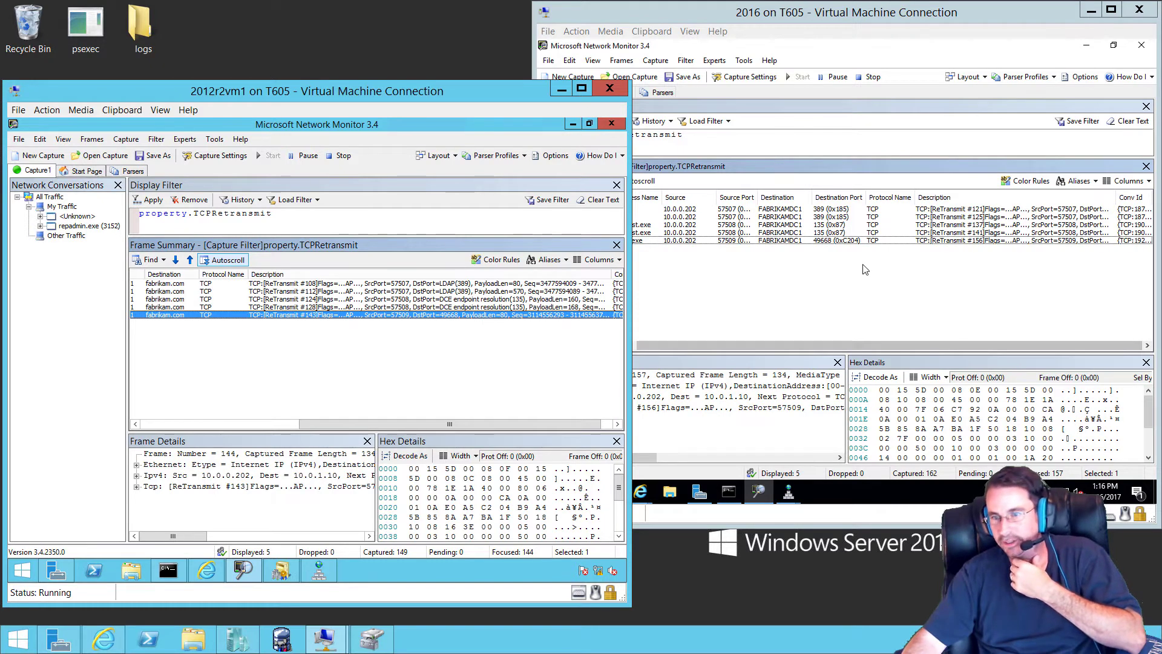
# Step: In the 2016 capture, inspect the source port of the lsass.exe retransmit and the destination port of the second port 389 retransmit
pyautogui.click(846, 287)
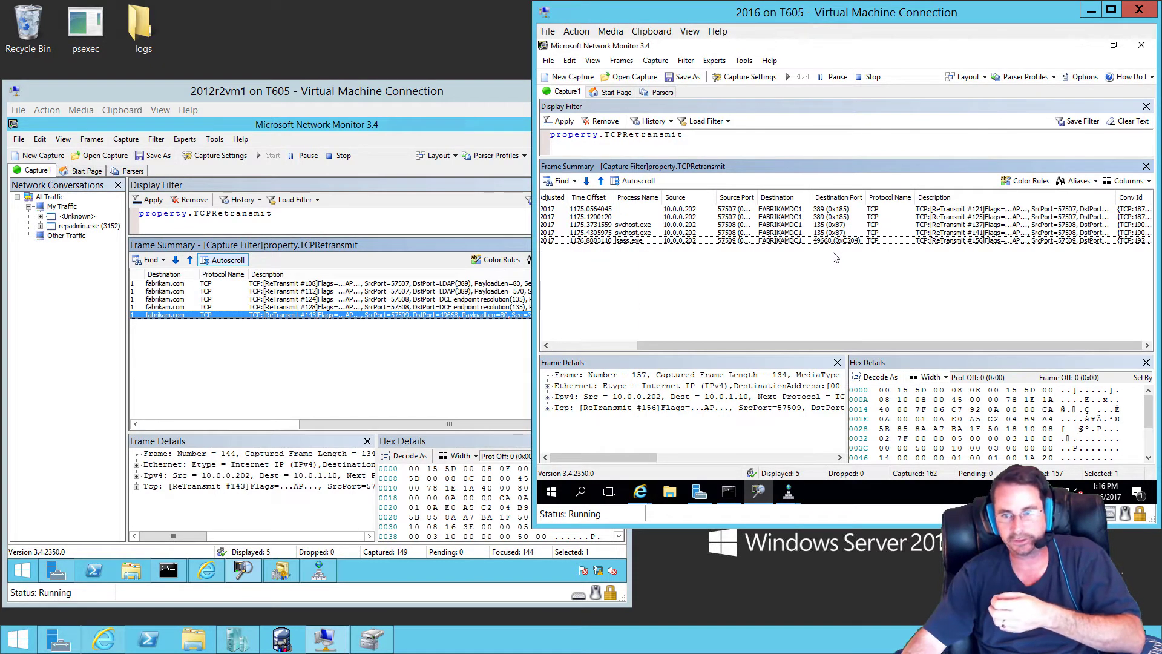
pyautogui.rightClick(727, 241)
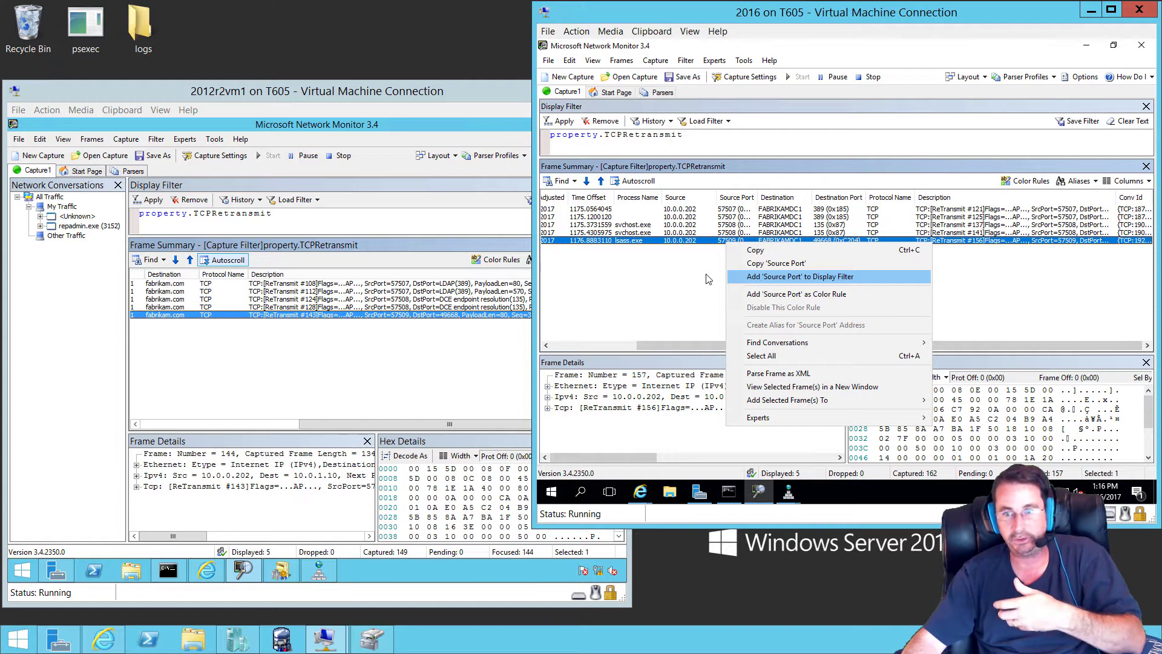
pyautogui.click(708, 279)
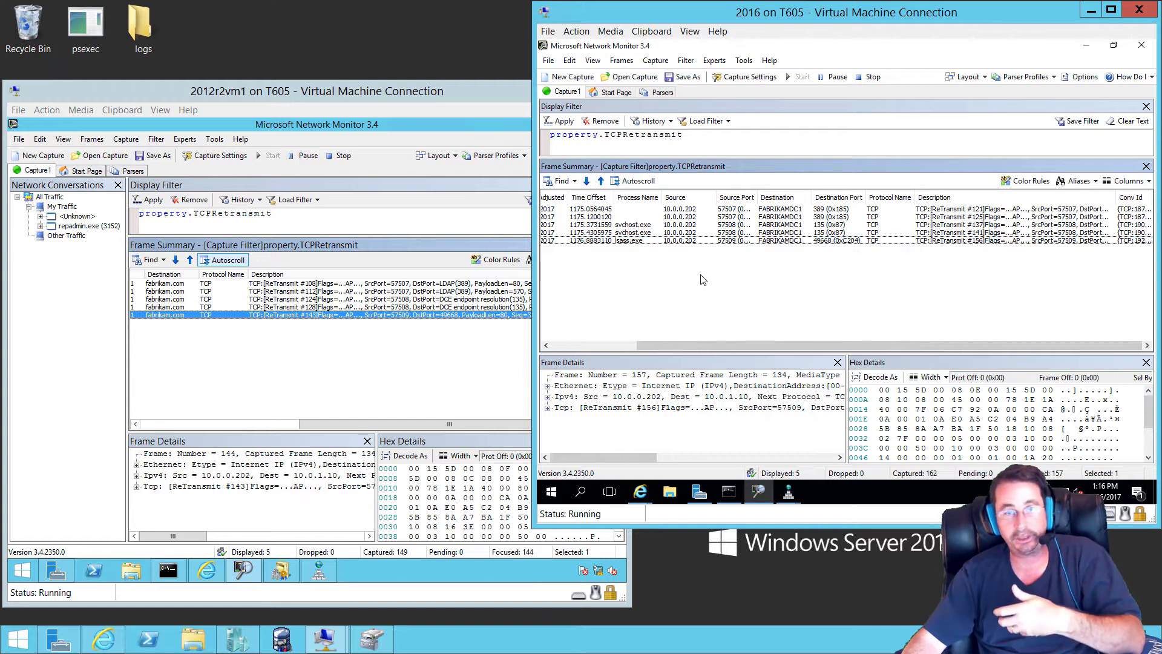
pyautogui.rightClick(829, 217)
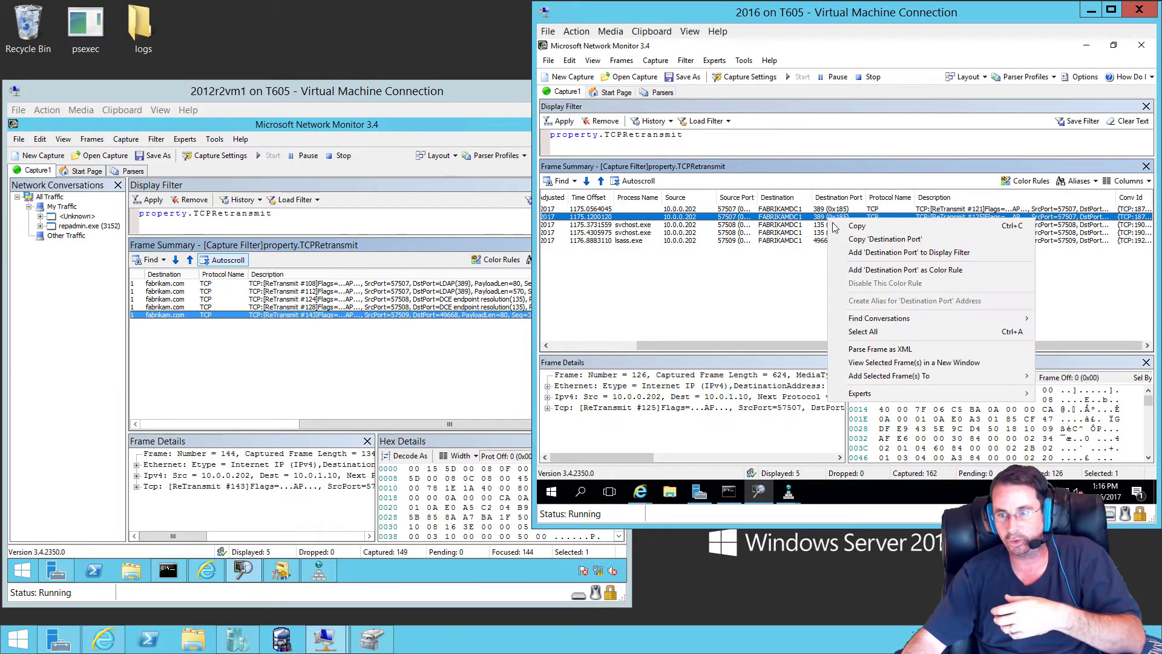
pyautogui.click(762, 308)
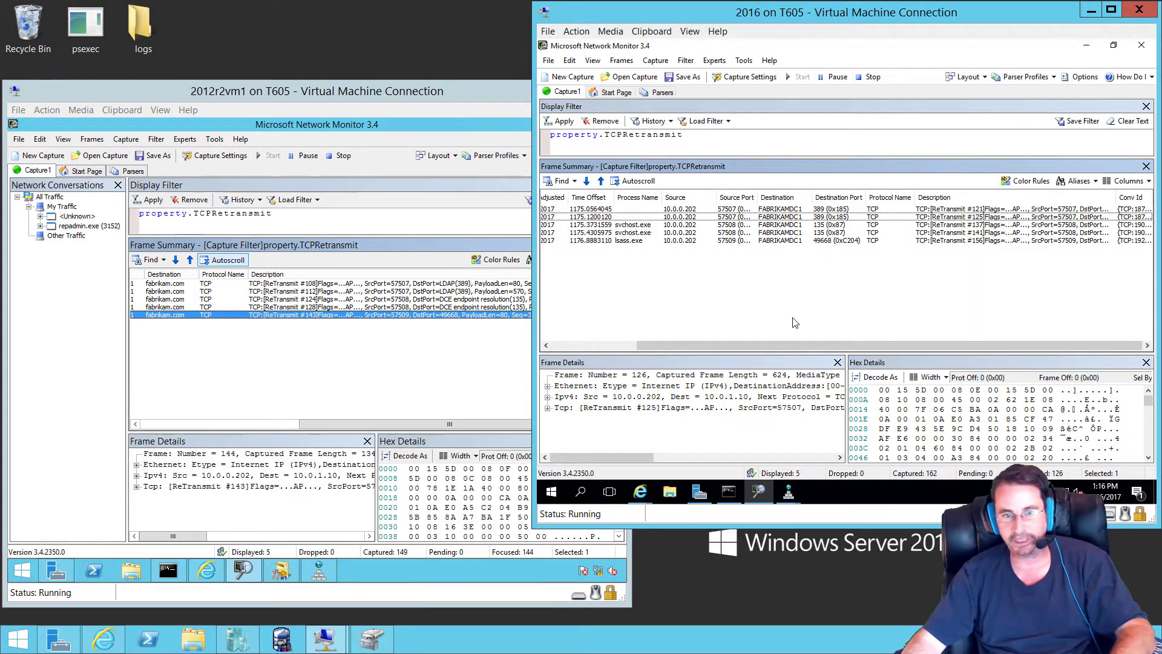
# Step: In the 2016 capture, change the display filter expression to property.TCPSynRetransmit
pyautogui.click(611, 138)
pyautogui.moveTo(624, 138); pyautogui.dragTo(768, 134)
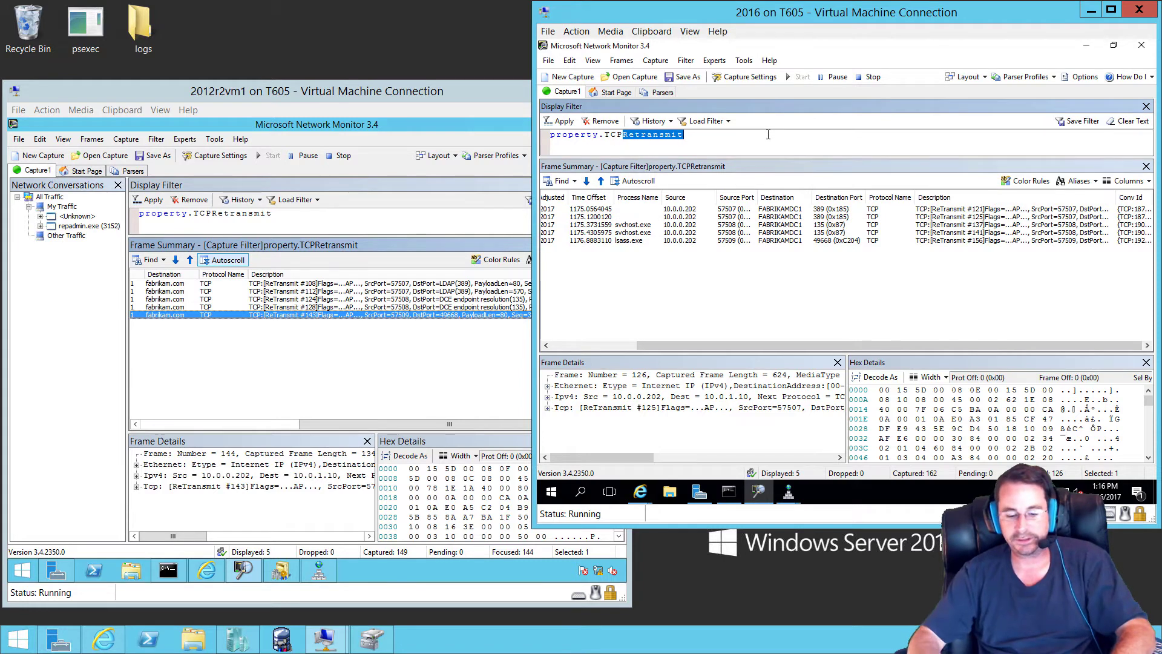
pyautogui.write('syn')
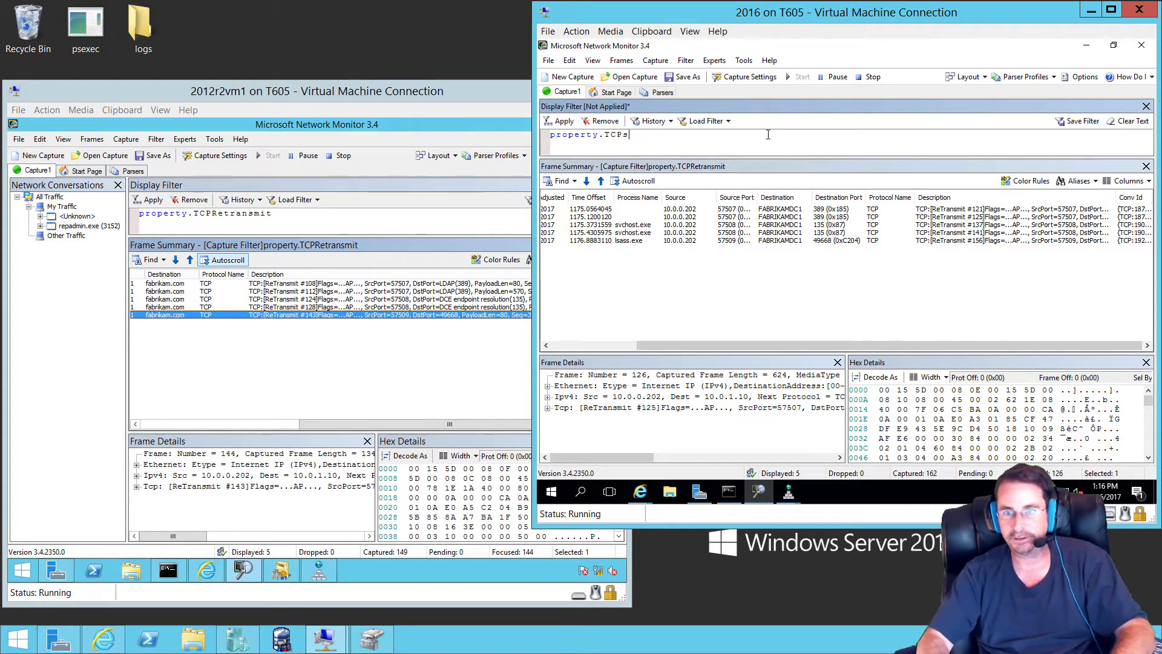
pyautogui.press('BackSpace')
pyautogui.press('BackSpace')
pyautogui.press('BackSpace')
pyautogui.press('BackSpace')
pyautogui.press('BackSpace')
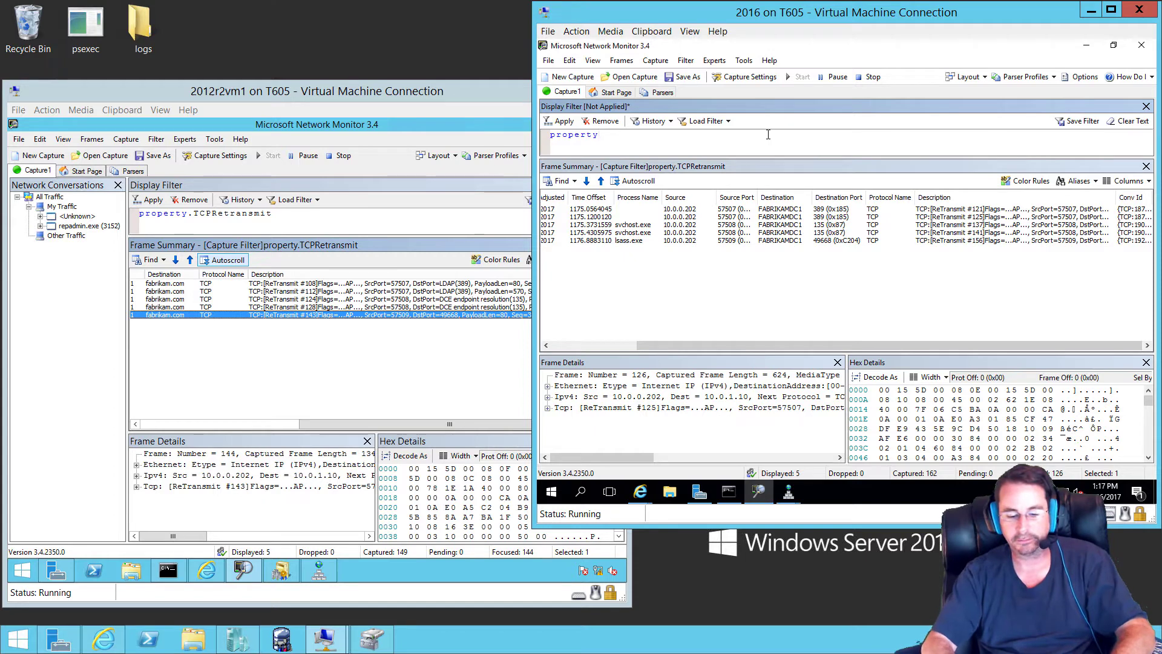
pyautogui.write('.tcpsyn')
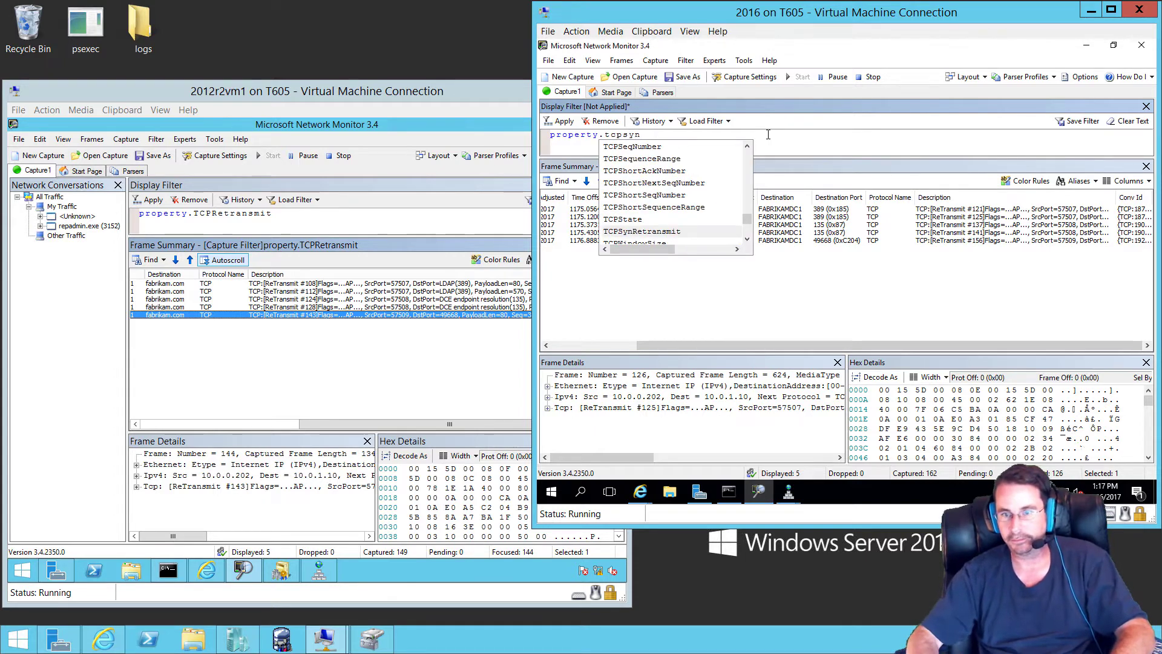
pyautogui.press('Return')
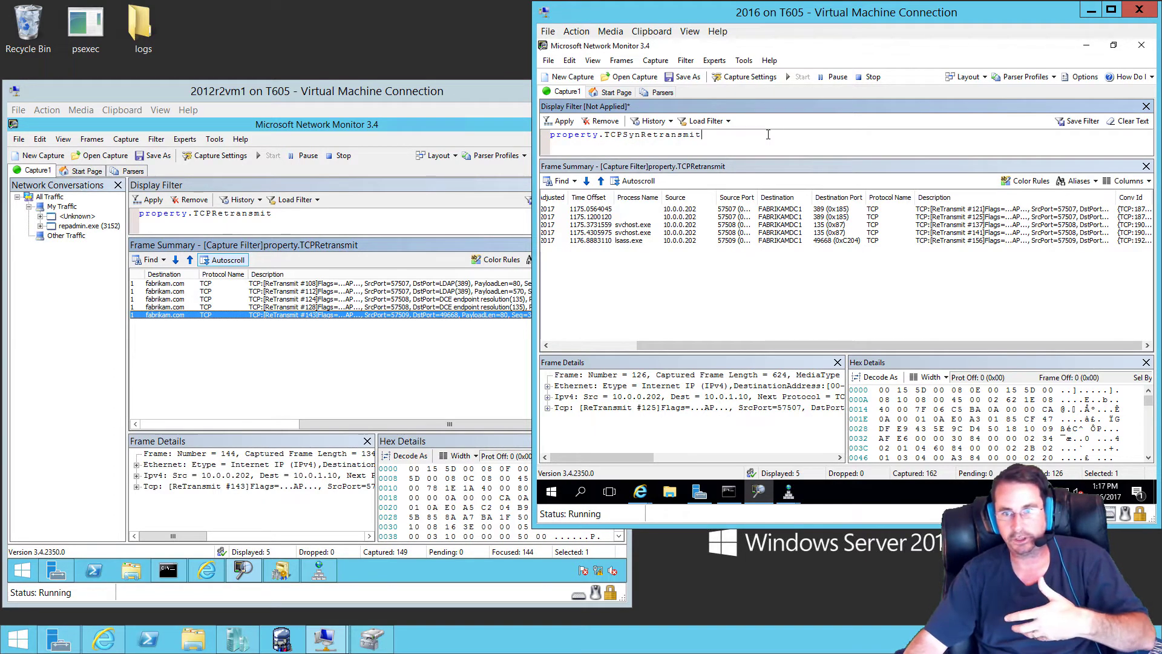
# Step: Extend the 2016 display filter with OR property.TCPRetransmit on separate lines, apply it, and select the retransmit to port 49668
pyautogui.press('Return')
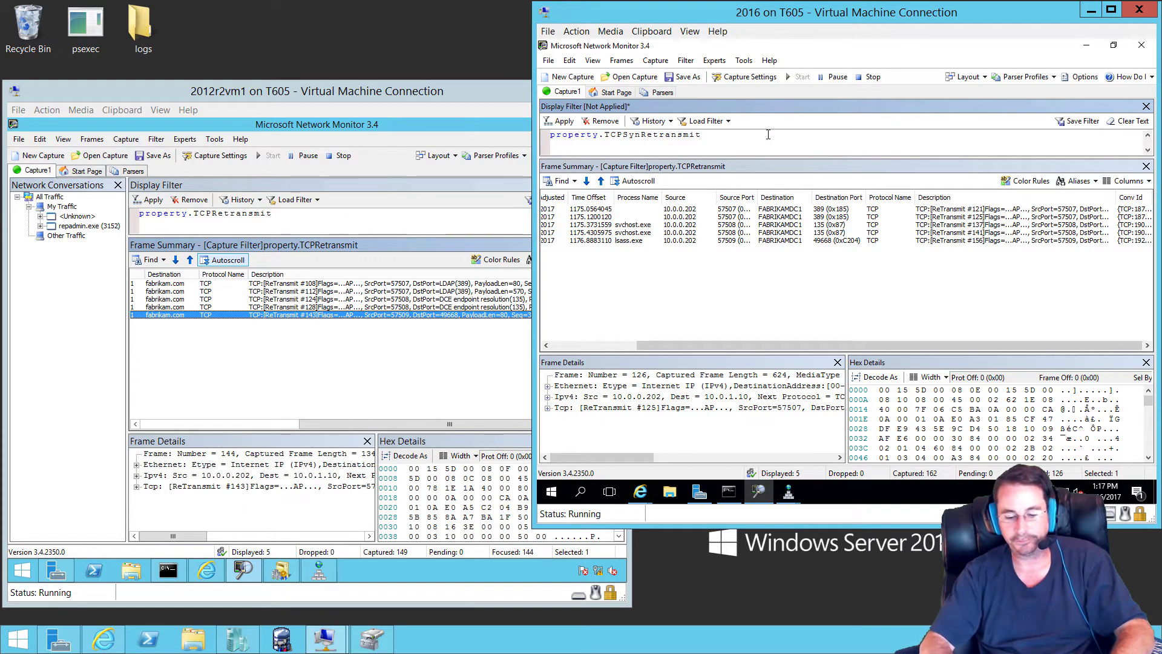
pyautogui.write('OR')
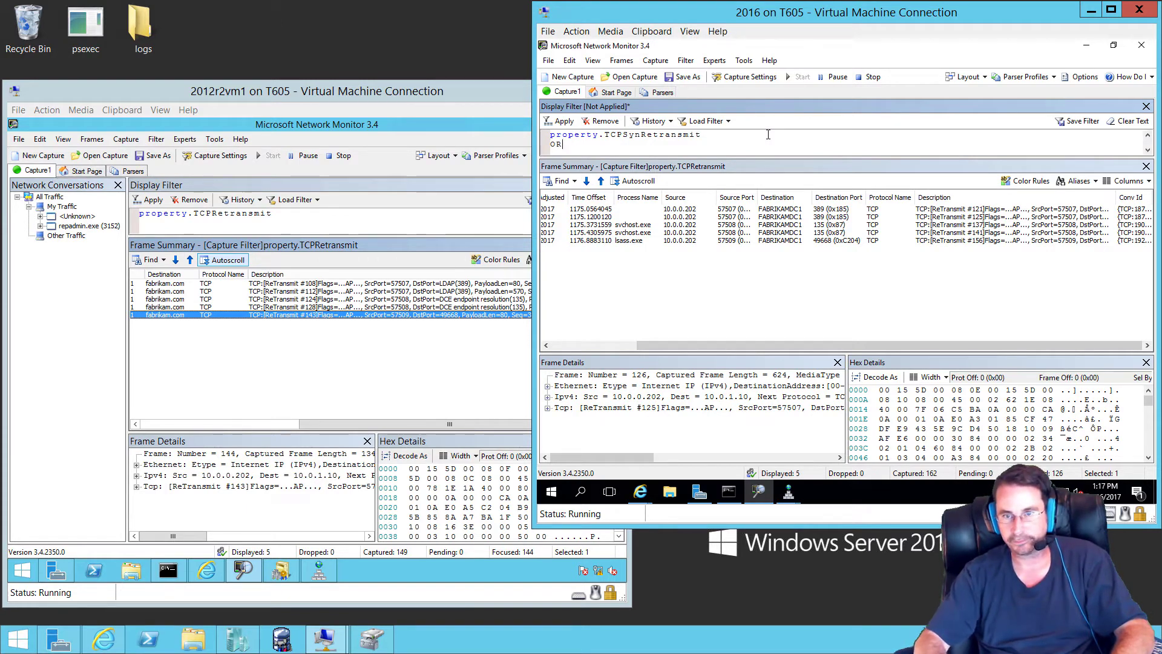
pyautogui.press('Return')
pyautogui.write('proper')
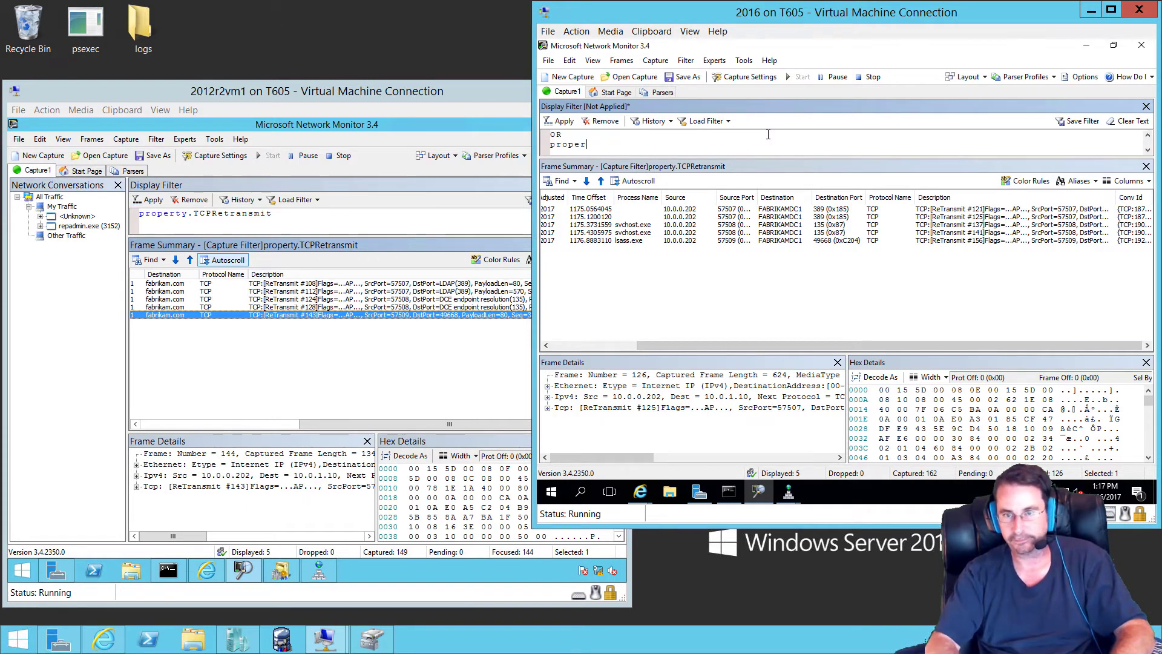
pyautogui.write('ty.tcp')
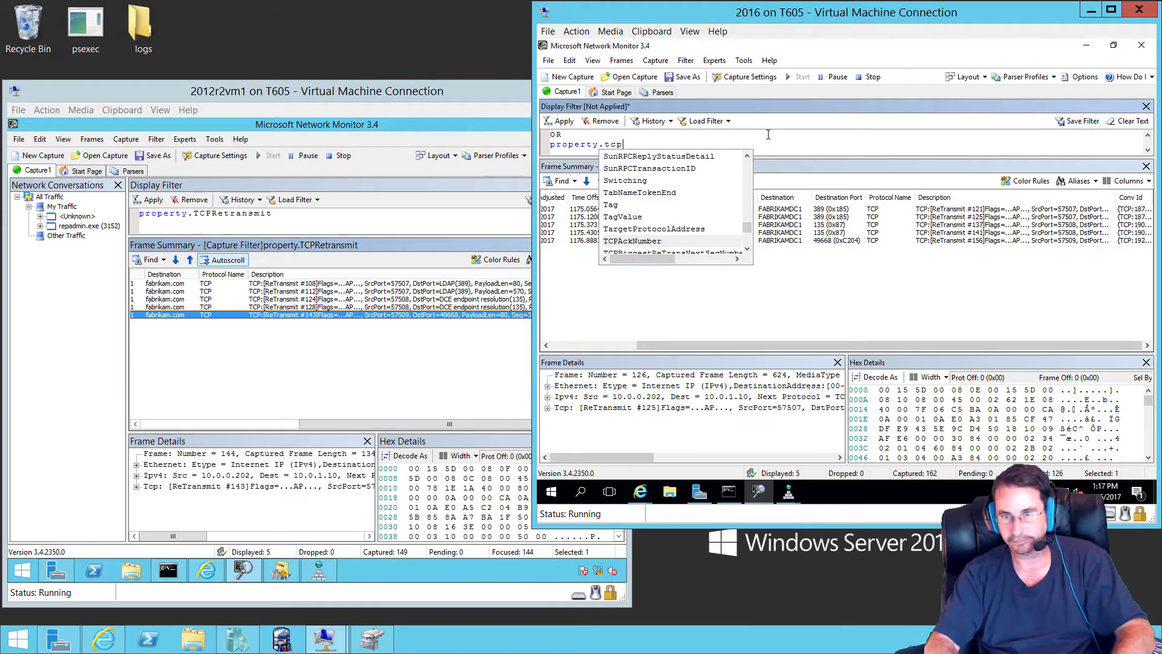
pyautogui.write('retransmit')
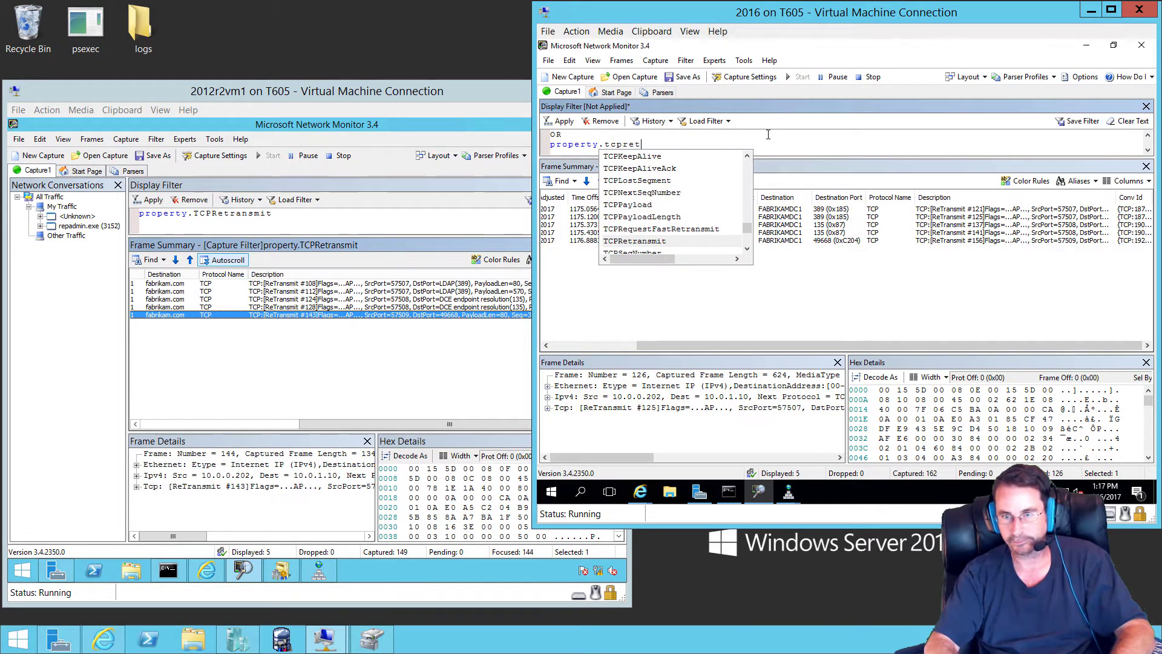
pyautogui.press('Tab')
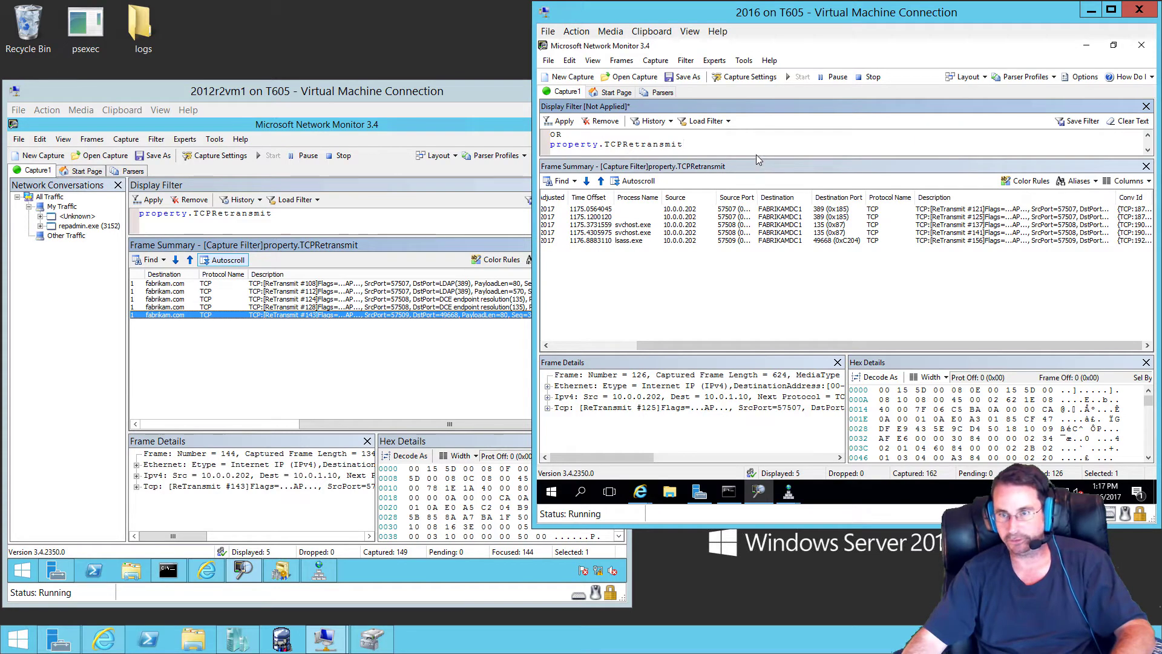
pyautogui.moveTo(755, 158); pyautogui.dragTo(752, 175)
pyautogui.scroll(1, 666, 139)
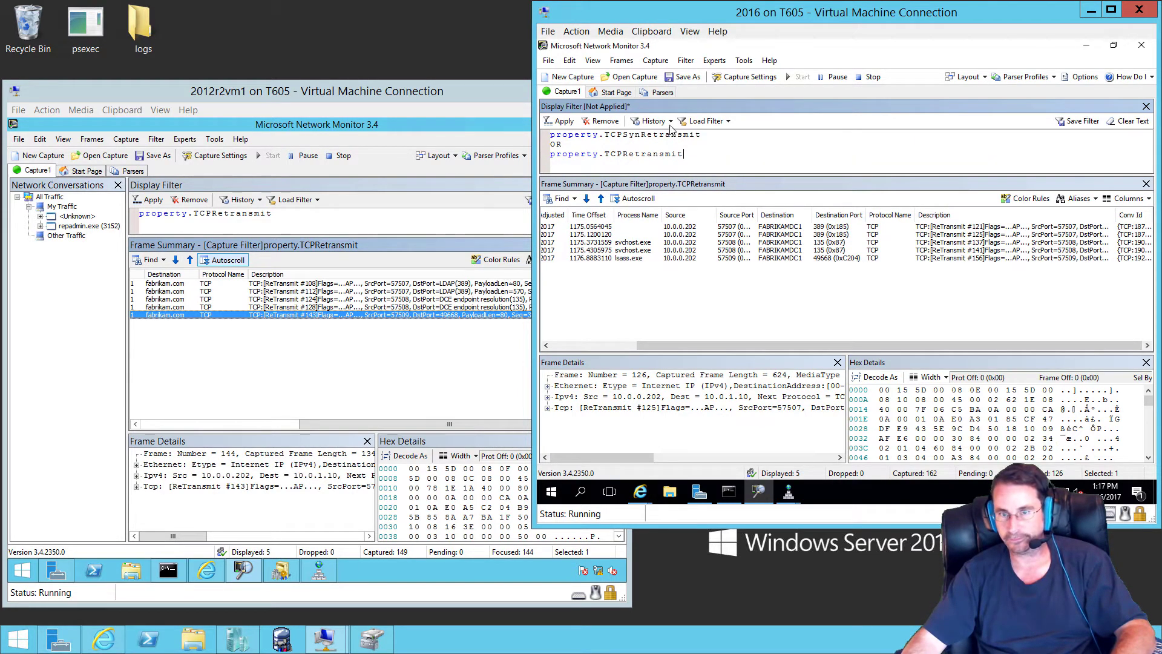
pyautogui.click(562, 124)
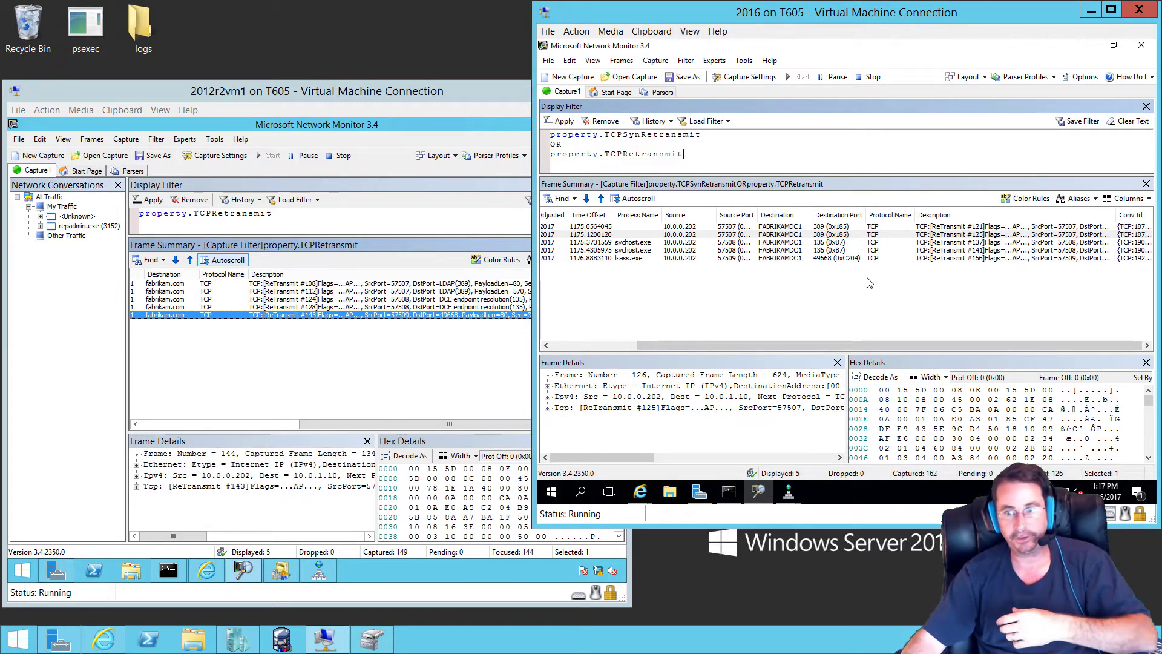
pyautogui.click(838, 259)
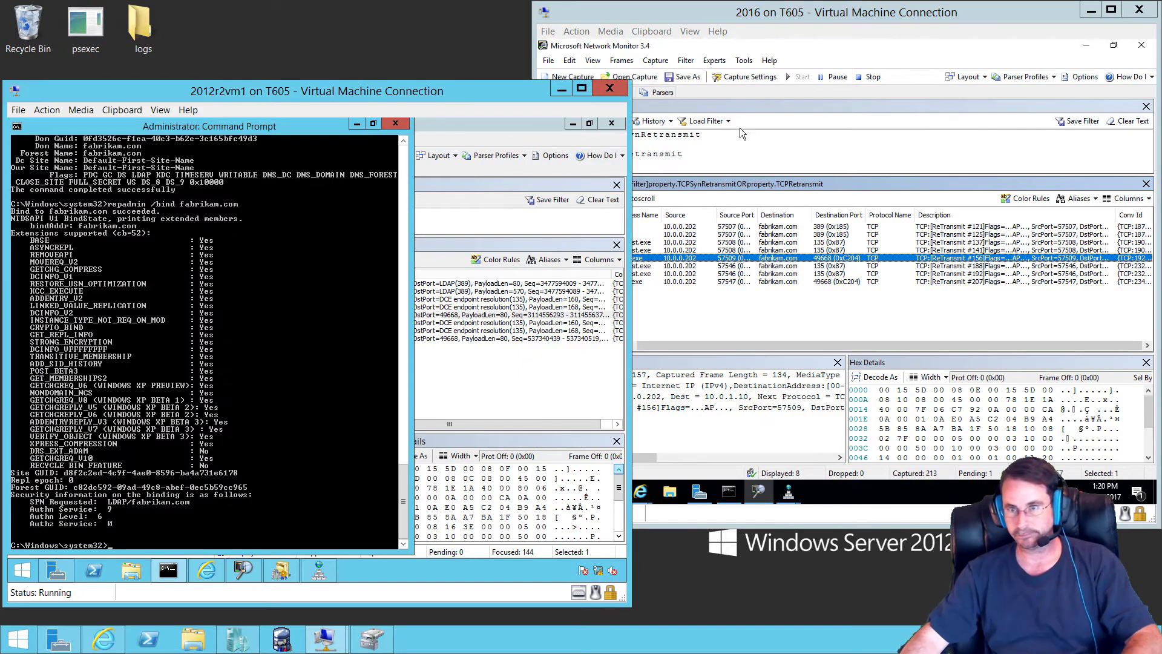
# Step: Remove the applied display filters from both the 2016 and the 2012r2vm1 captures
pyautogui.click(739, 128)
pyautogui.click(601, 121)
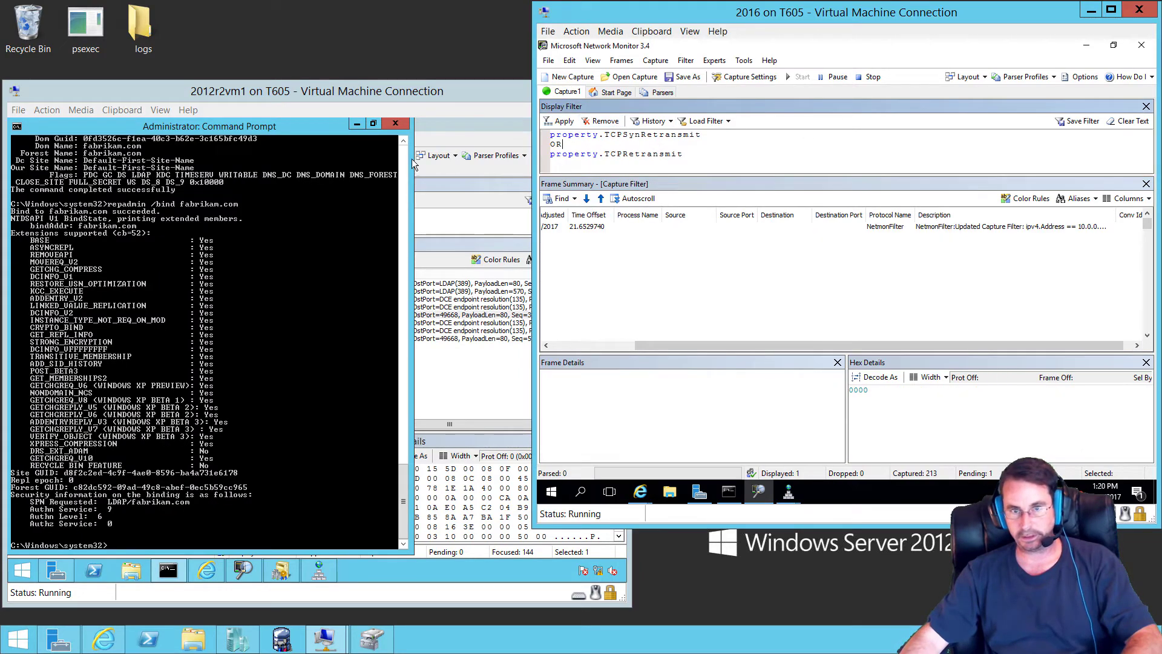
pyautogui.click(424, 89)
pyautogui.click(457, 134)
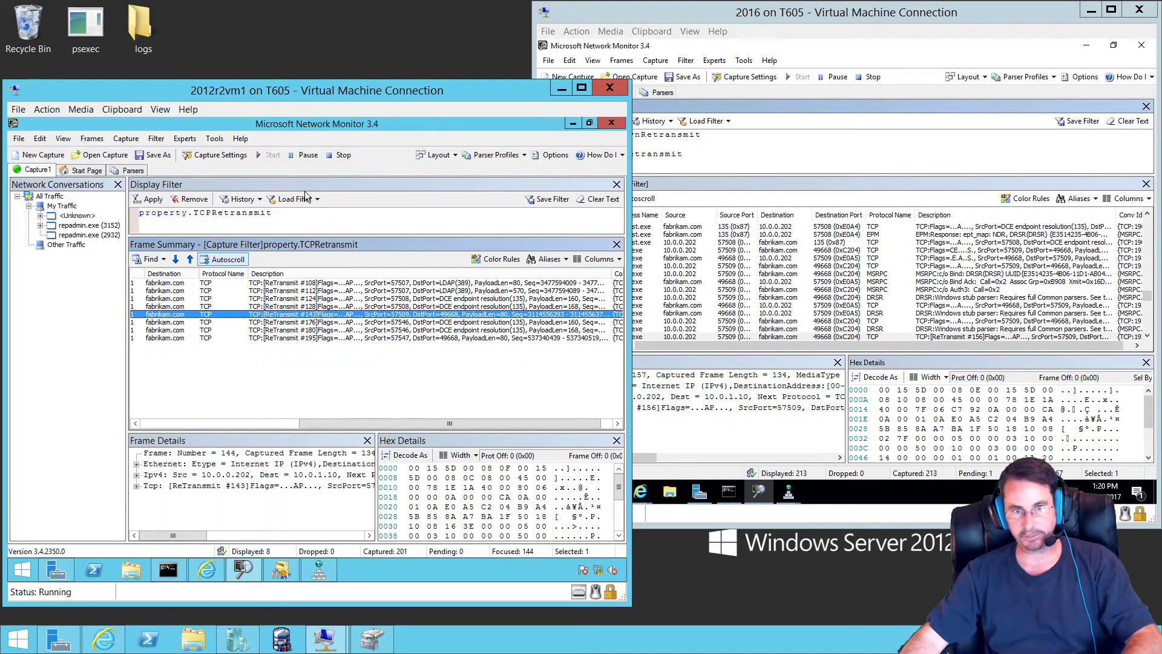
pyautogui.click(190, 199)
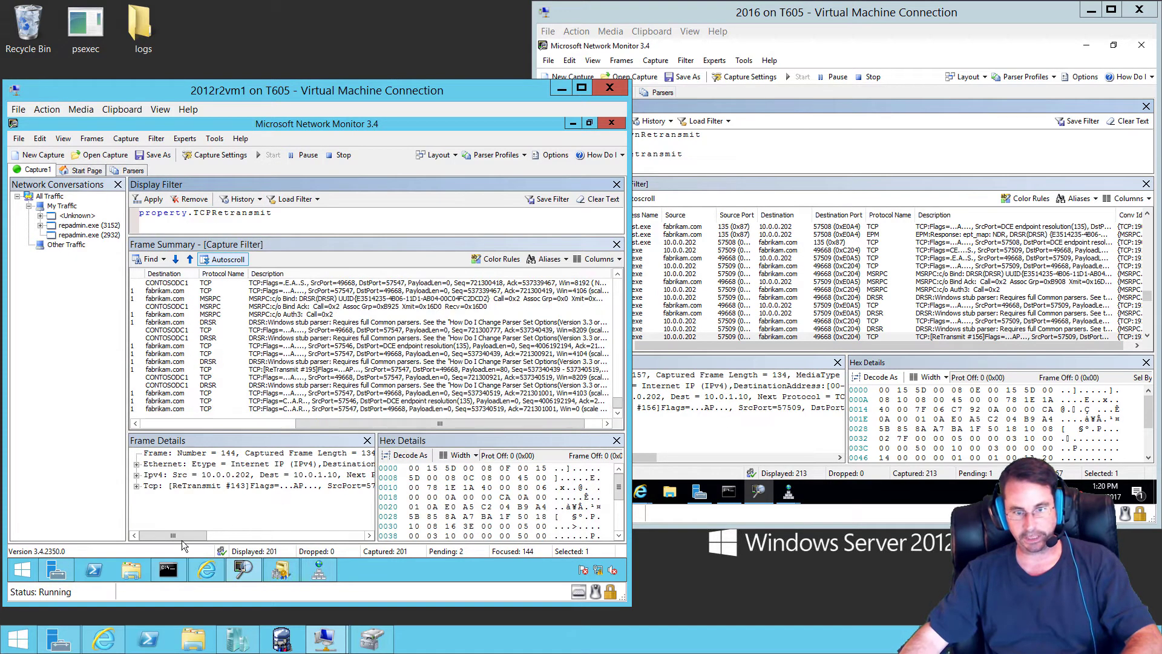
# Step: Rerun nltest /dsgetdc:fabrikam.com in the 2012r2vm1 Command Prompt and turn on autoscroll in the 2016 capture
pyautogui.click(164, 569)
pyautogui.press('Up')
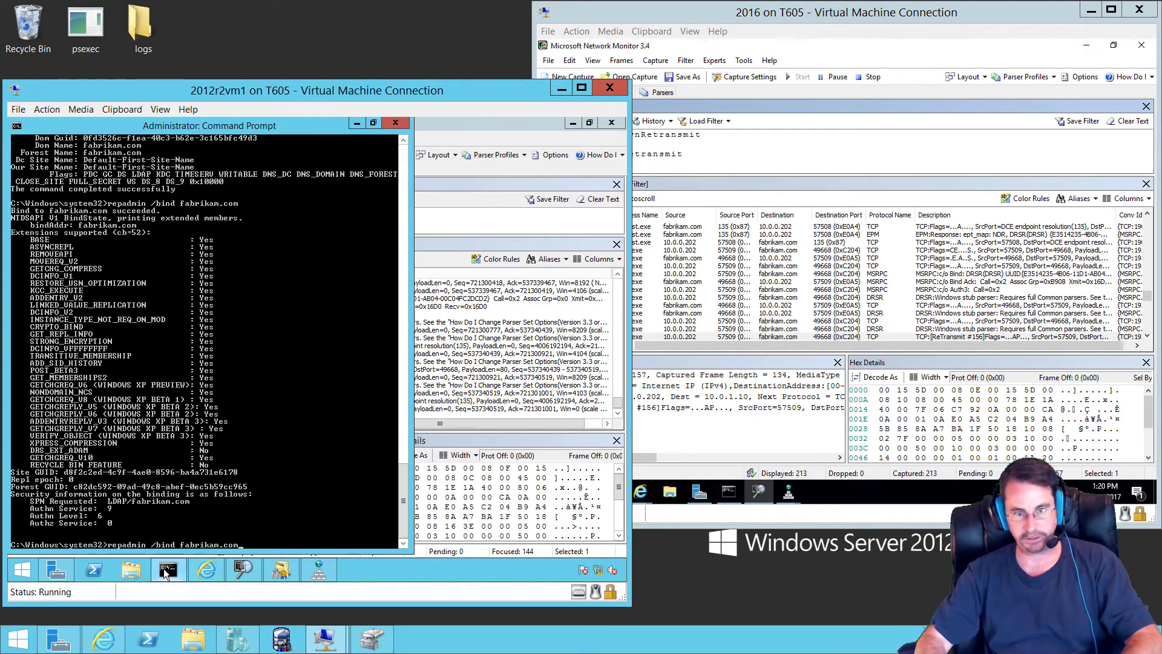
pyautogui.press('Up')
pyautogui.press('Return')
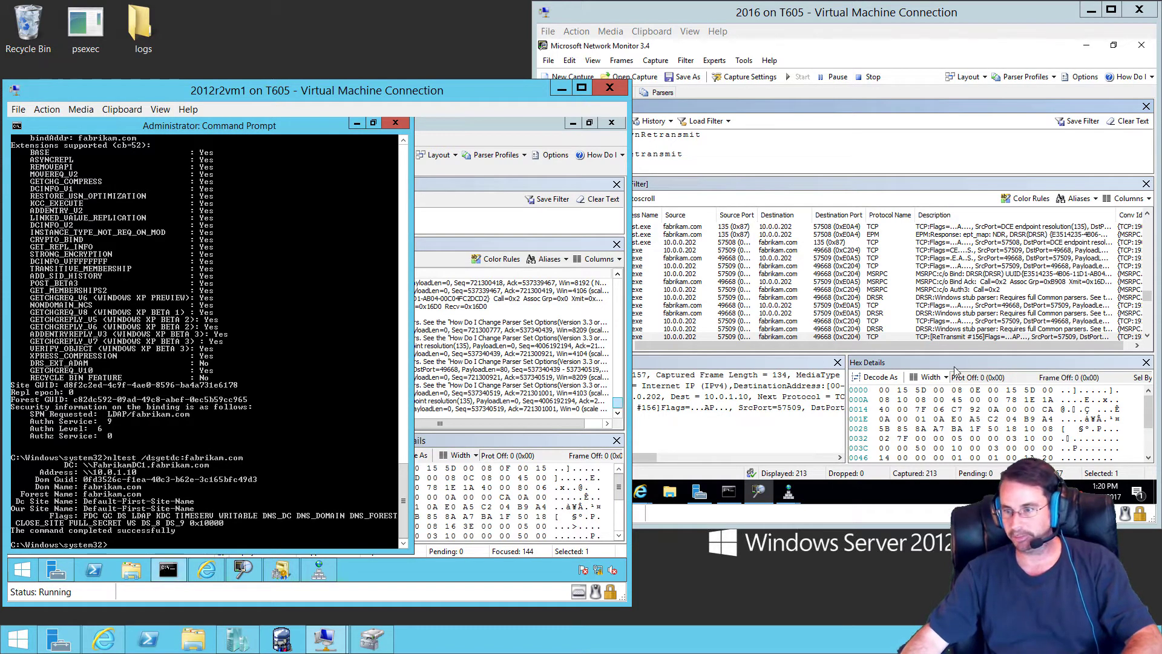
pyautogui.click(851, 344)
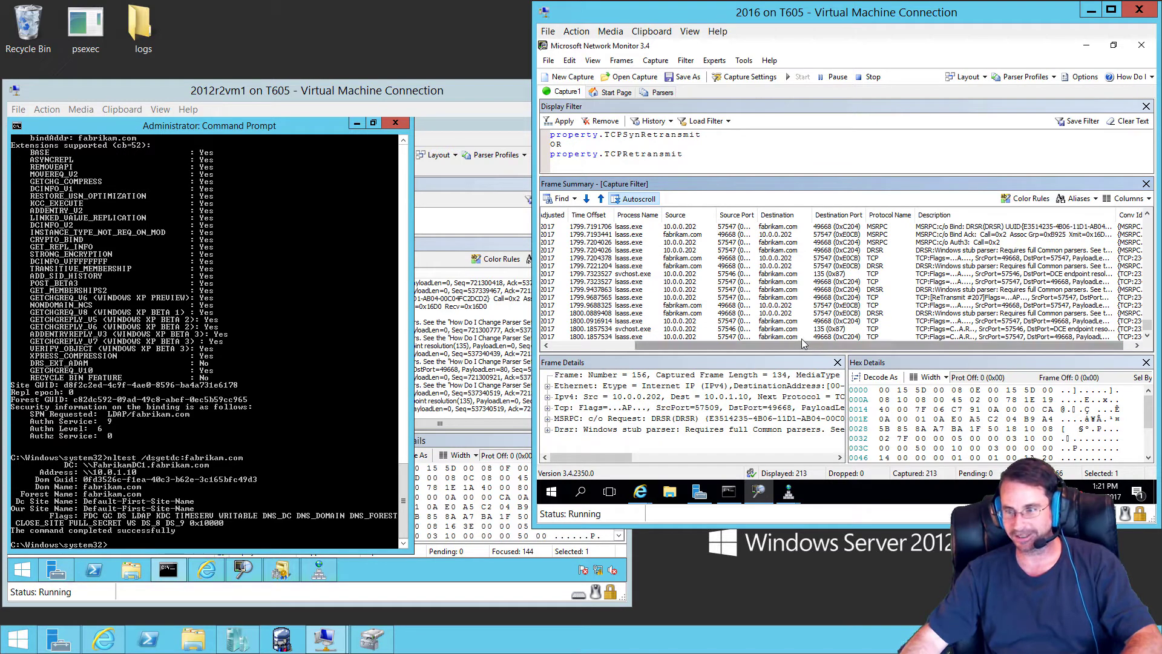
# Step: Switch to Active Directory Domains and Trusts on 2012r2vm1 and start a new trust from the contoso.com domain's properties
pyautogui.click(426, 93)
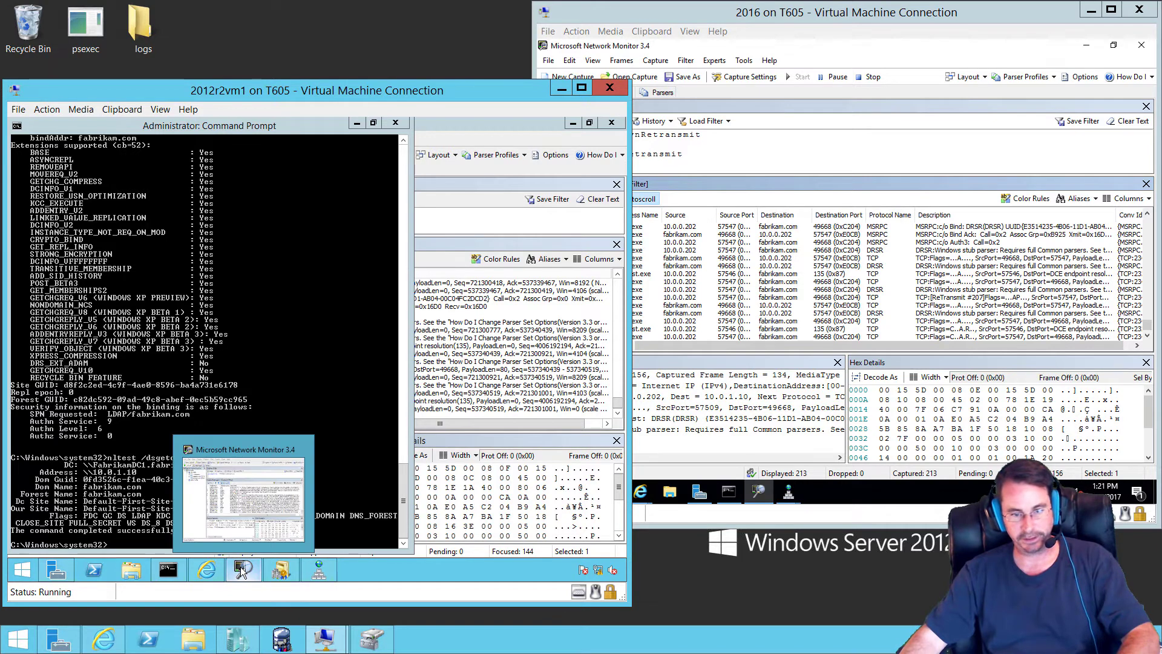
pyautogui.click(297, 571)
pyautogui.rightClick(42, 180)
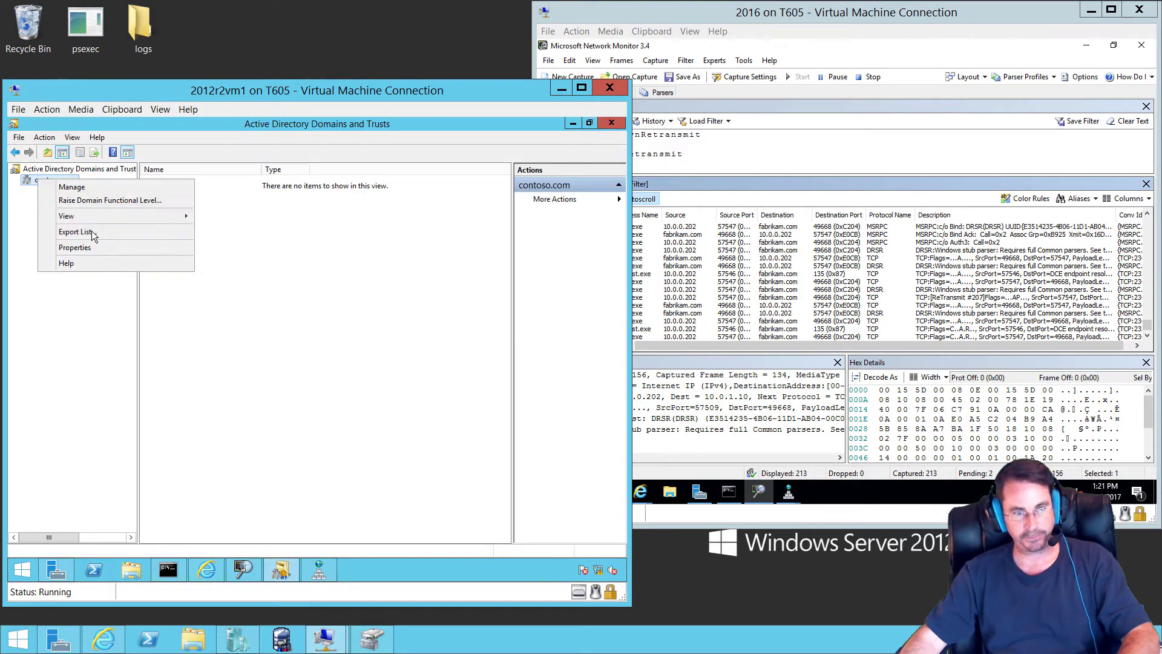
pyautogui.click(85, 247)
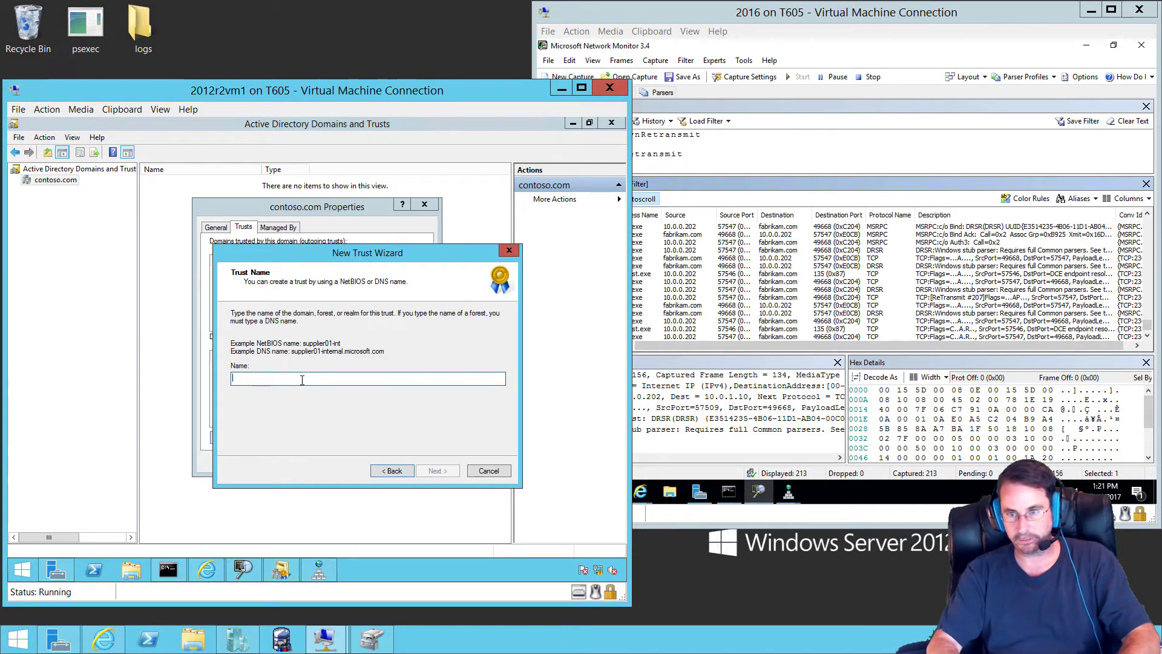
# Step: Enter fabrikam.com as the trust name and continue to the trust type choice
pyautogui.write('f')
pyautogui.press('BackSpace')
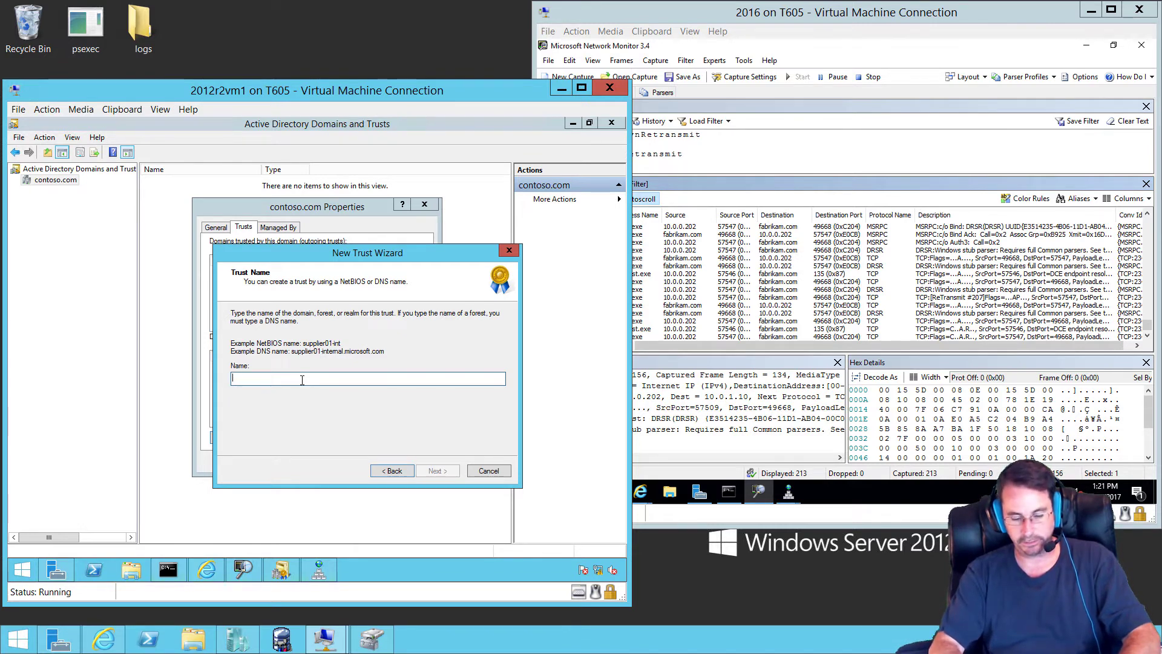
pyautogui.write('fabrika')
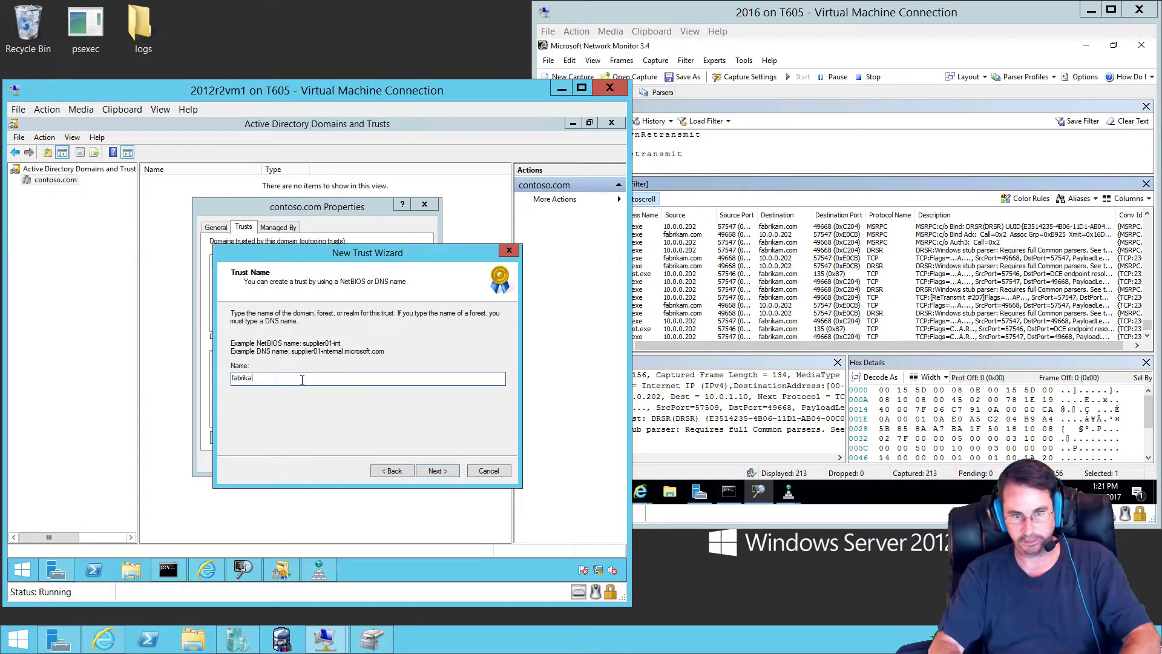
pyautogui.write('m.com')
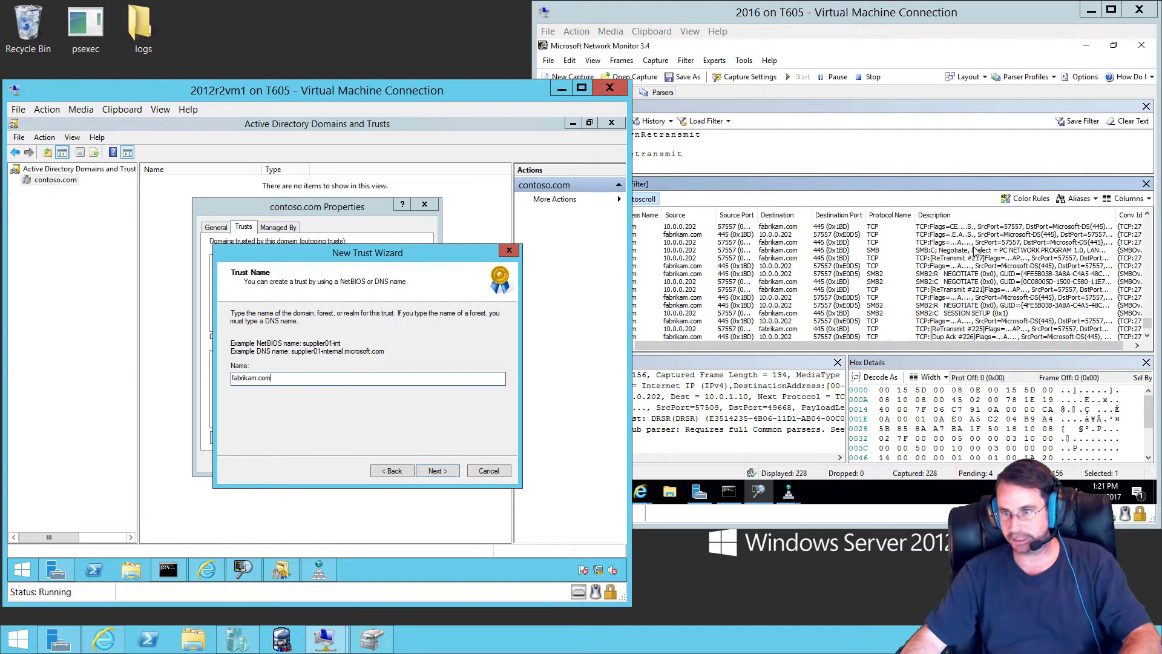
pyautogui.press('Return')
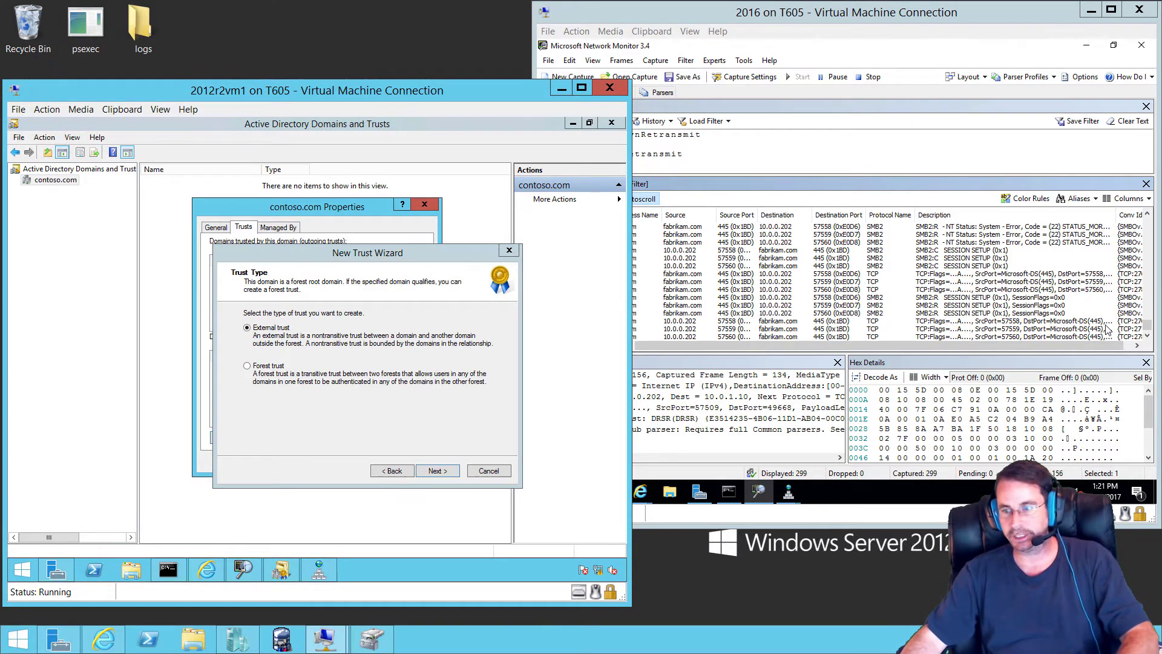
# Step: Review the 2016 capture's frames from the SMB traffic on port 445 back through the RPC and LDAP traffic
pyautogui.click(1148, 332)
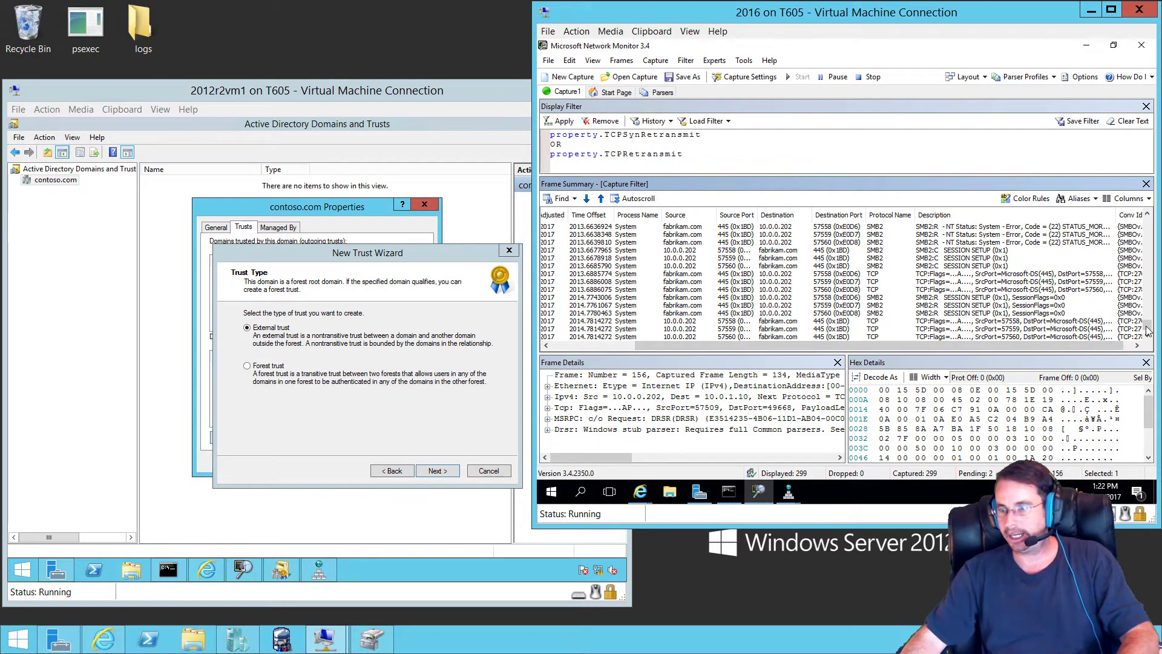
pyautogui.moveTo(1148, 331); pyautogui.dragTo(1146, 310)
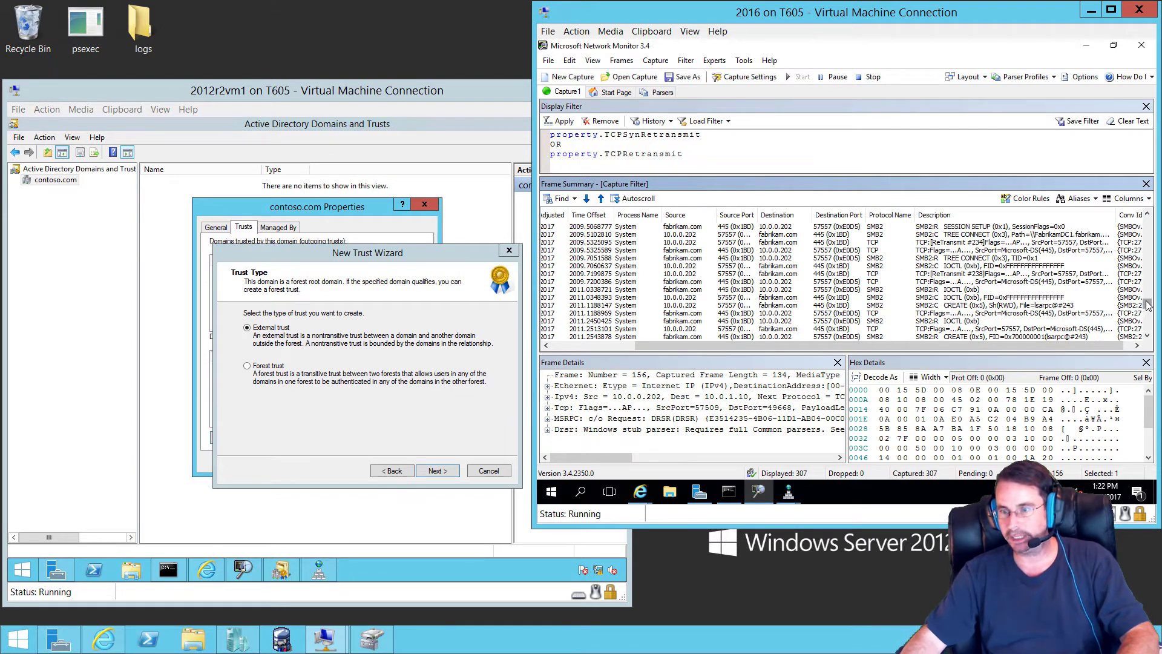
pyautogui.moveTo(1148, 305); pyautogui.dragTo(1148, 300)
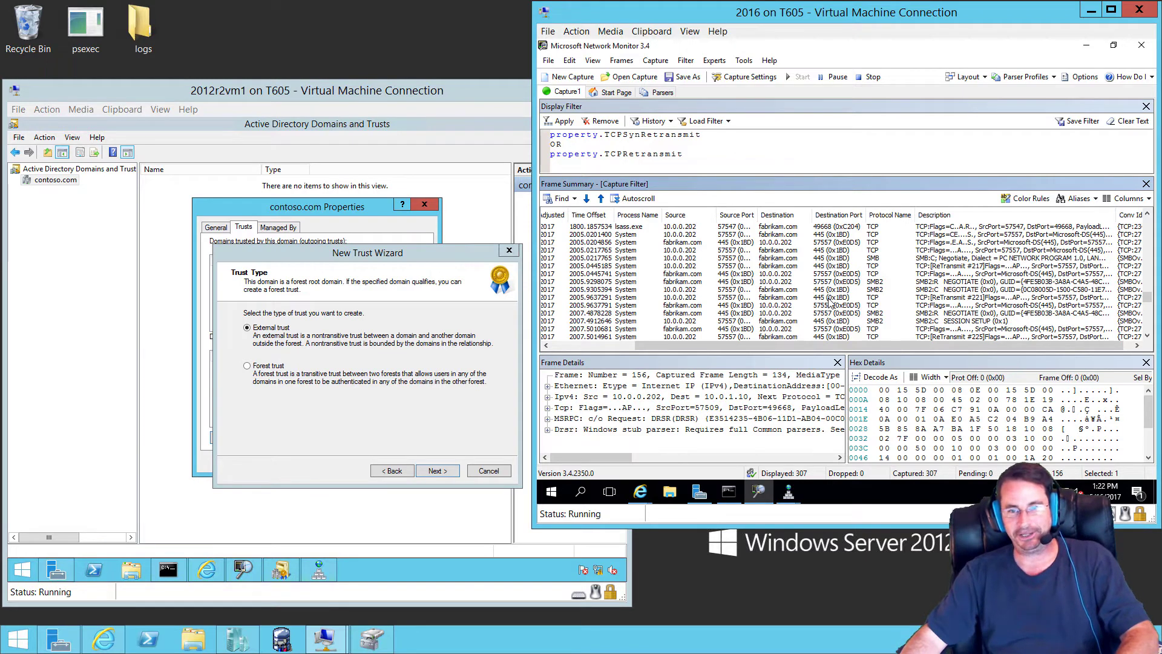
pyautogui.click(1148, 236)
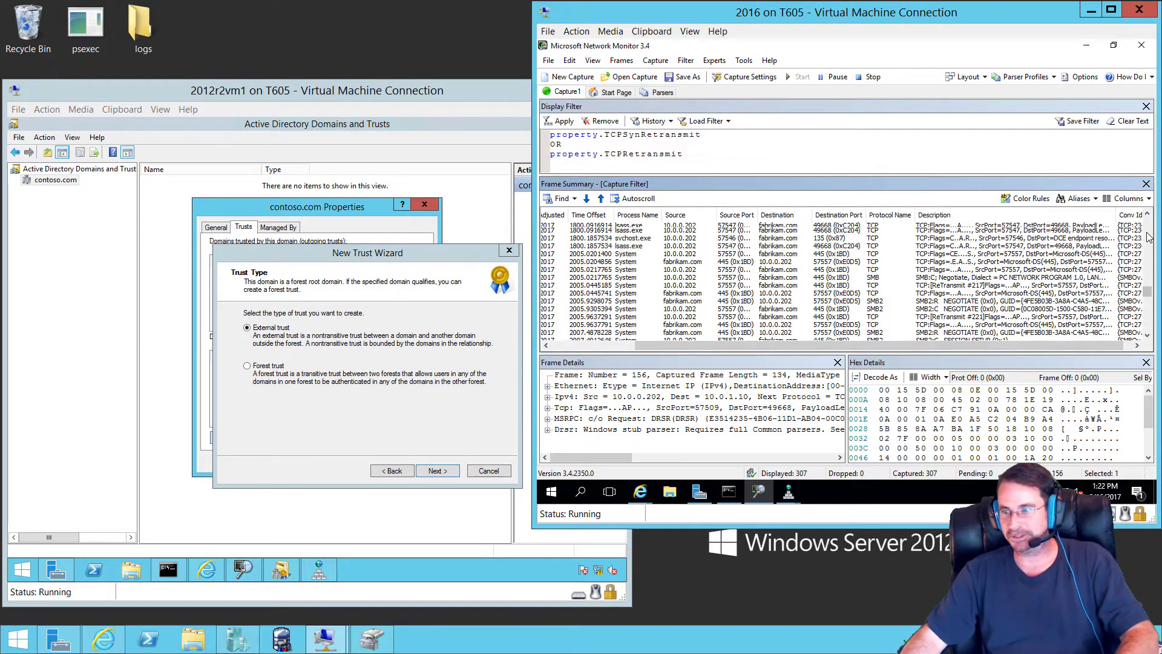
pyautogui.click(1148, 236)
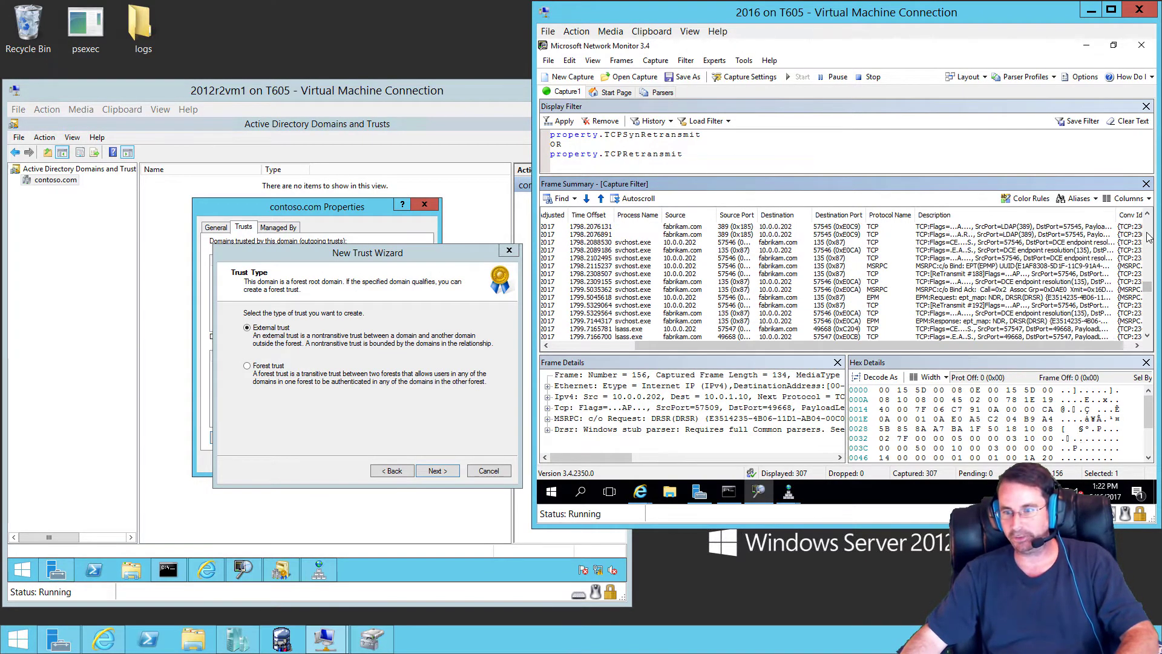
pyautogui.click(1149, 236)
pyautogui.click(1148, 237)
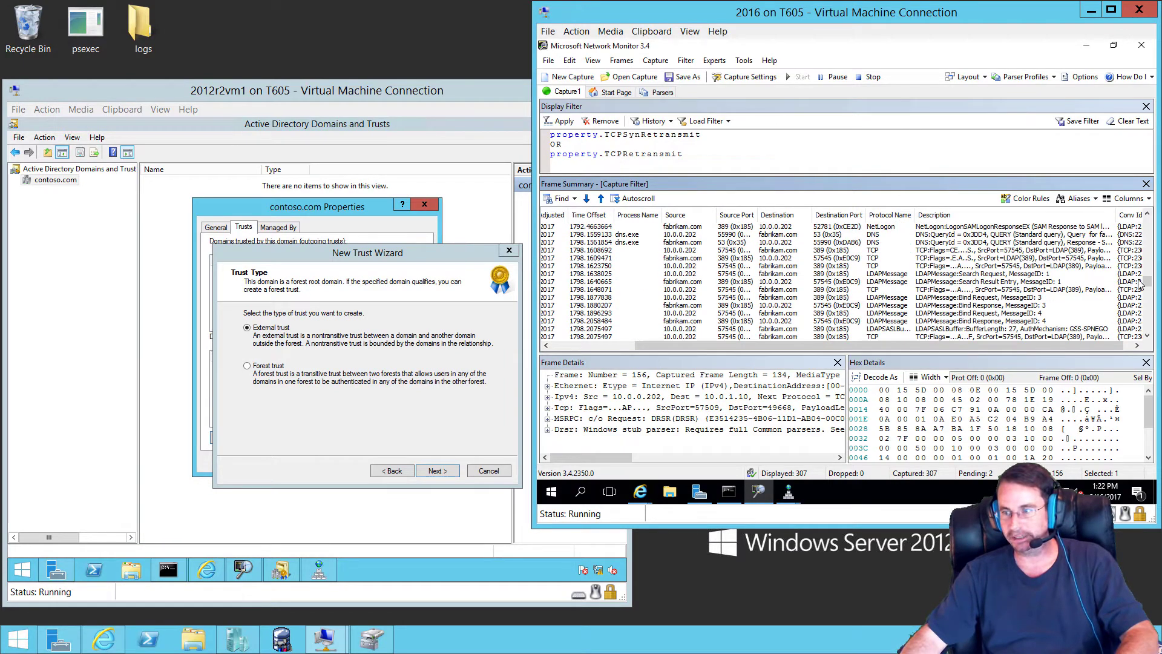
pyautogui.moveTo(1148, 289); pyautogui.dragTo(1149, 339)
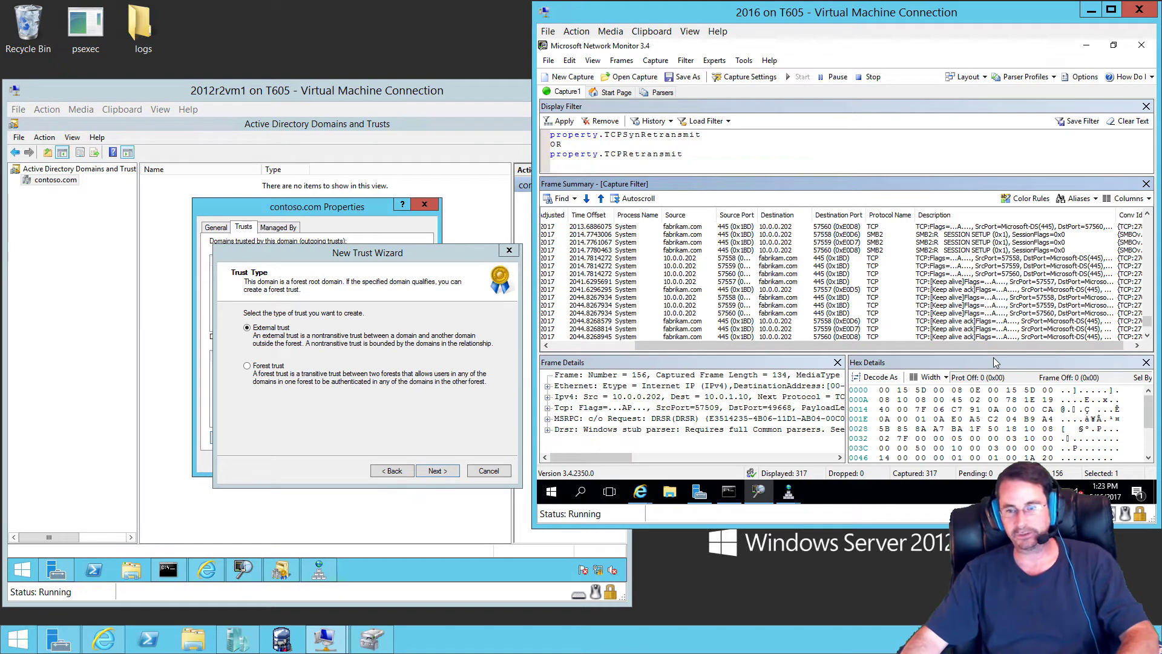
# Step: Make the trust a two-way forest trust, created for both this domain and the specified domain, and continue to the credentials page
pyautogui.click(273, 376)
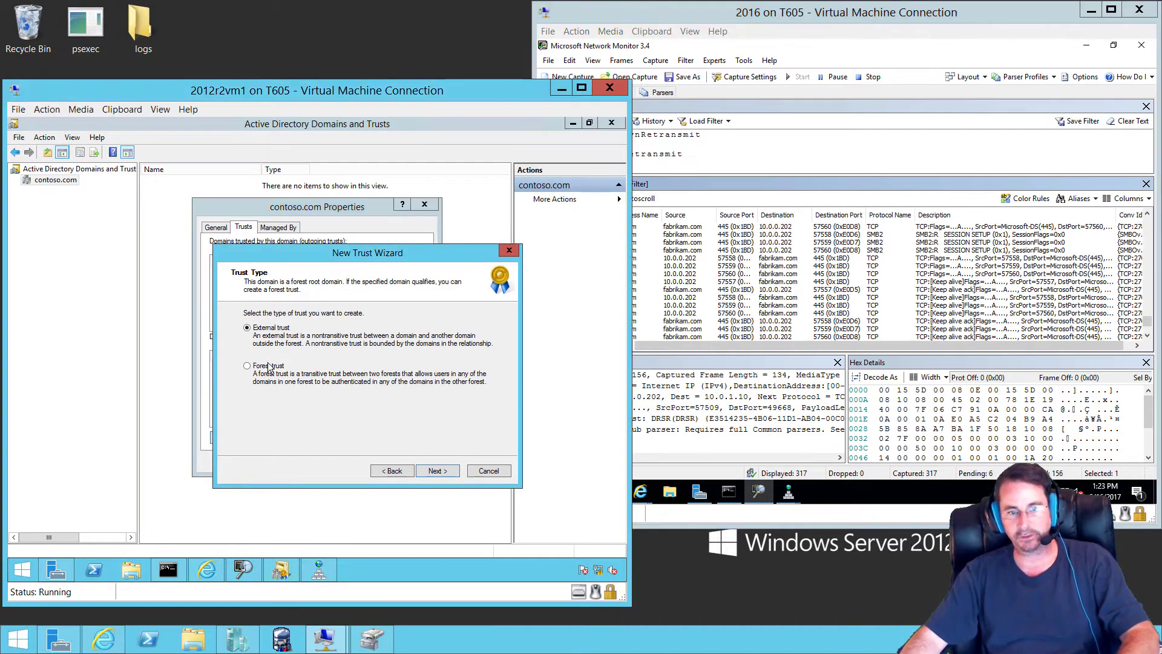
pyautogui.click(431, 472)
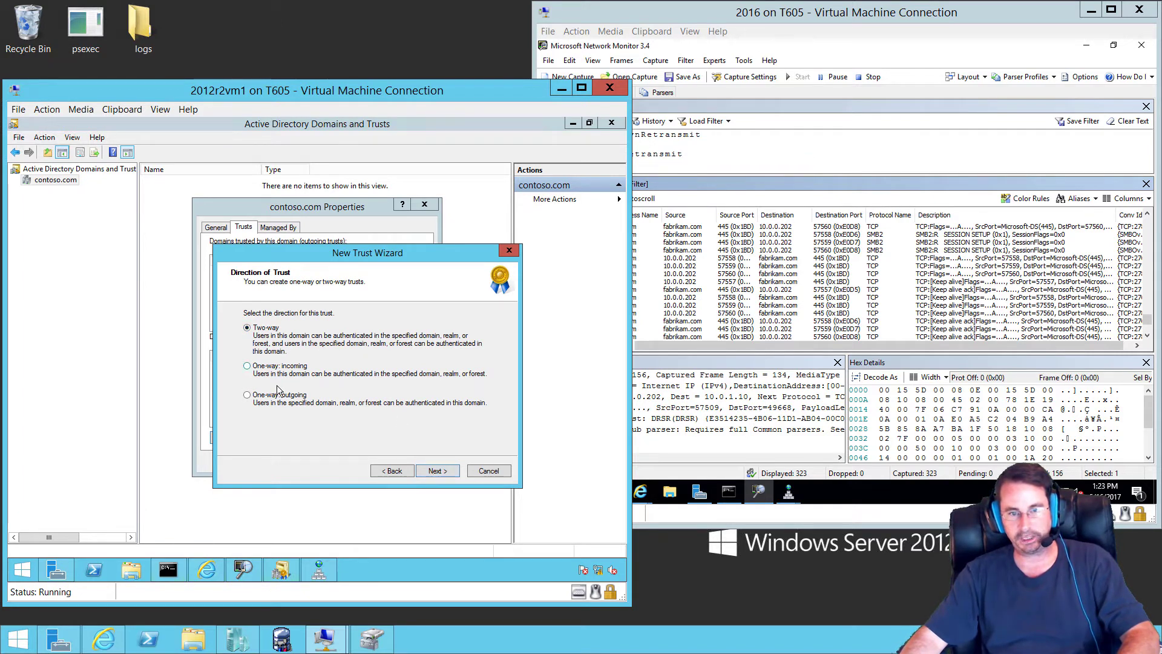
pyautogui.click(443, 472)
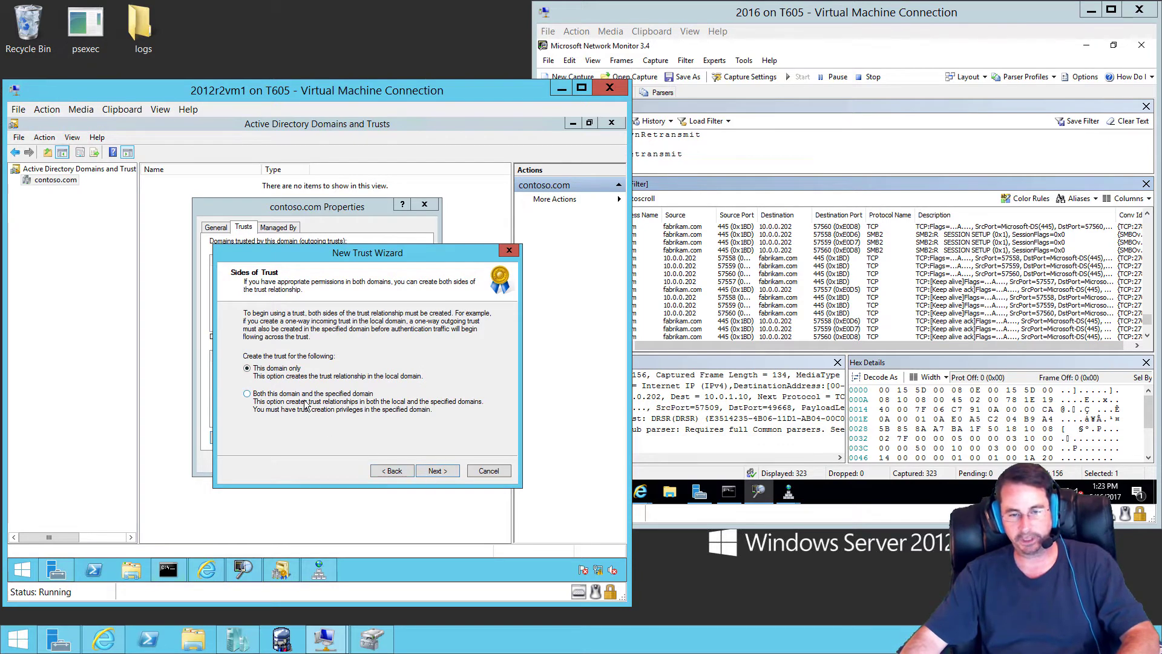
pyautogui.click(441, 471)
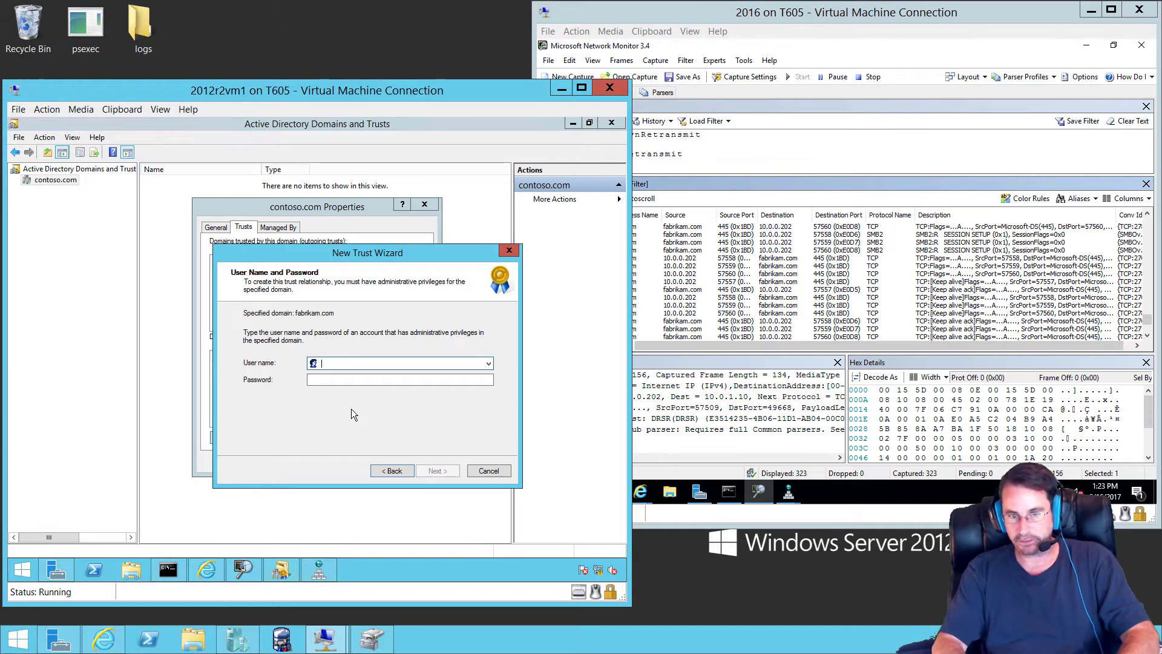
# Step: Enter contoso\administrator as the user name along with the account password for fabrikam.com, and continue to the outgoing trust authentication level
pyautogui.write('contoso')
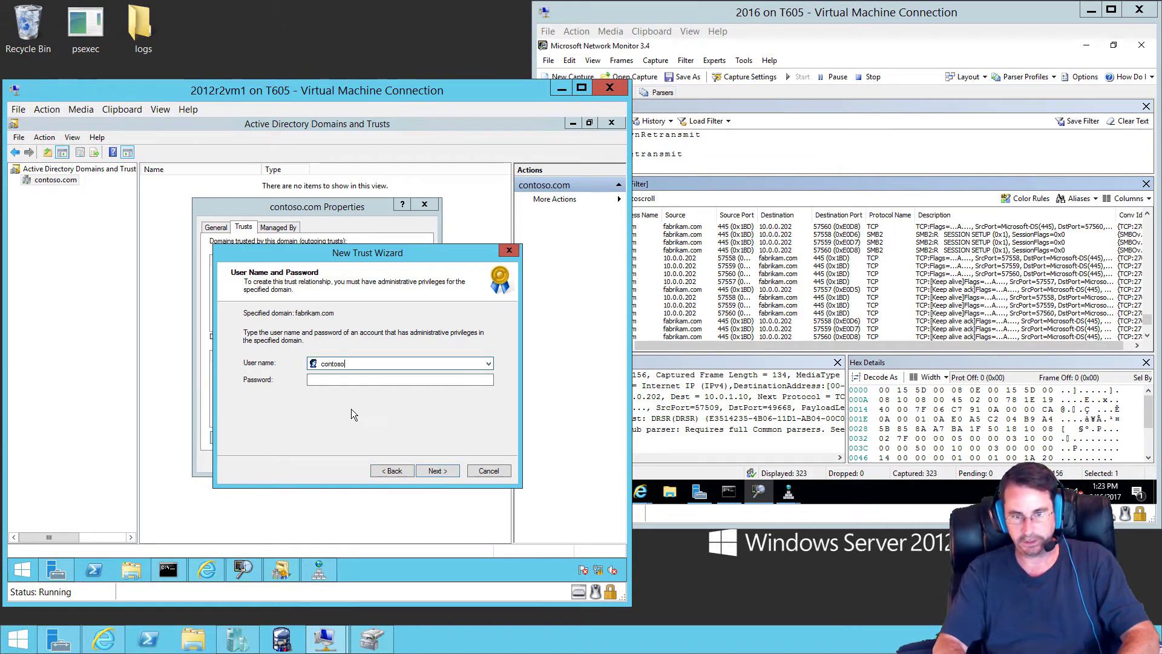
pyautogui.write('\\ad')
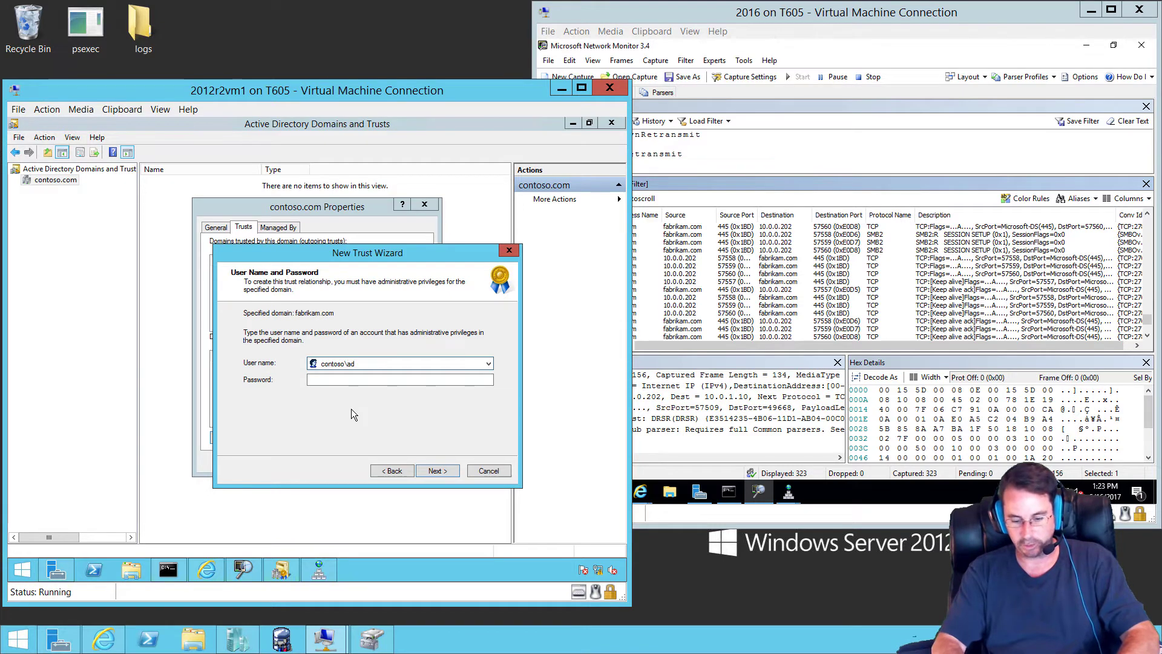
pyautogui.write('mini')
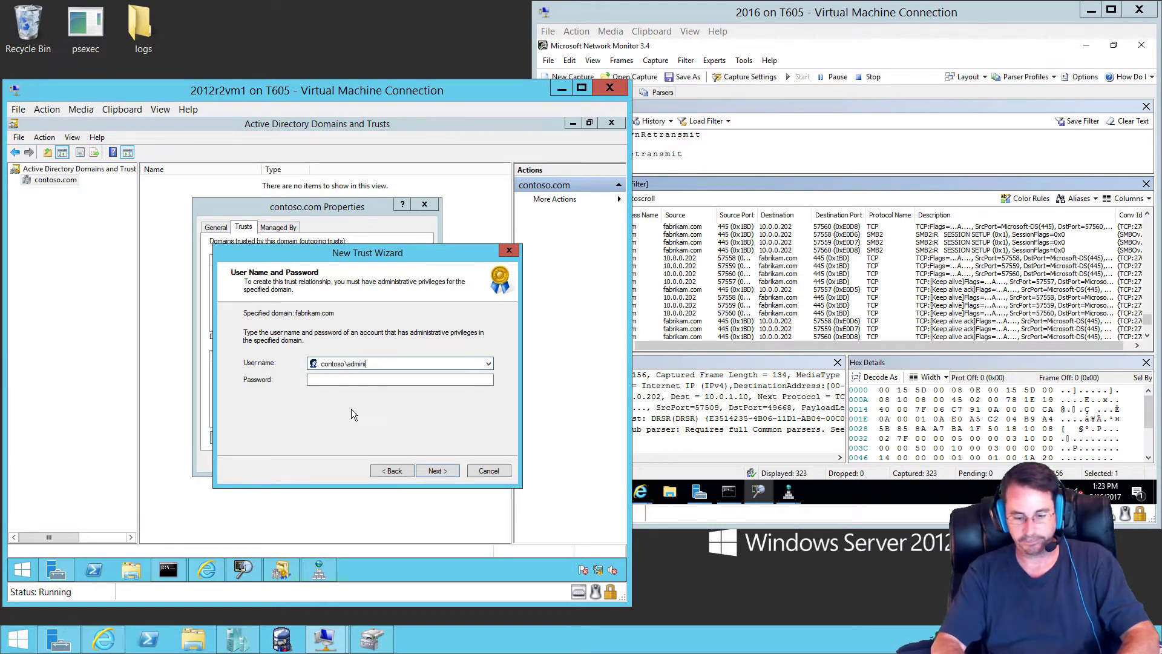
pyautogui.write('strator')
pyautogui.press('Tab')
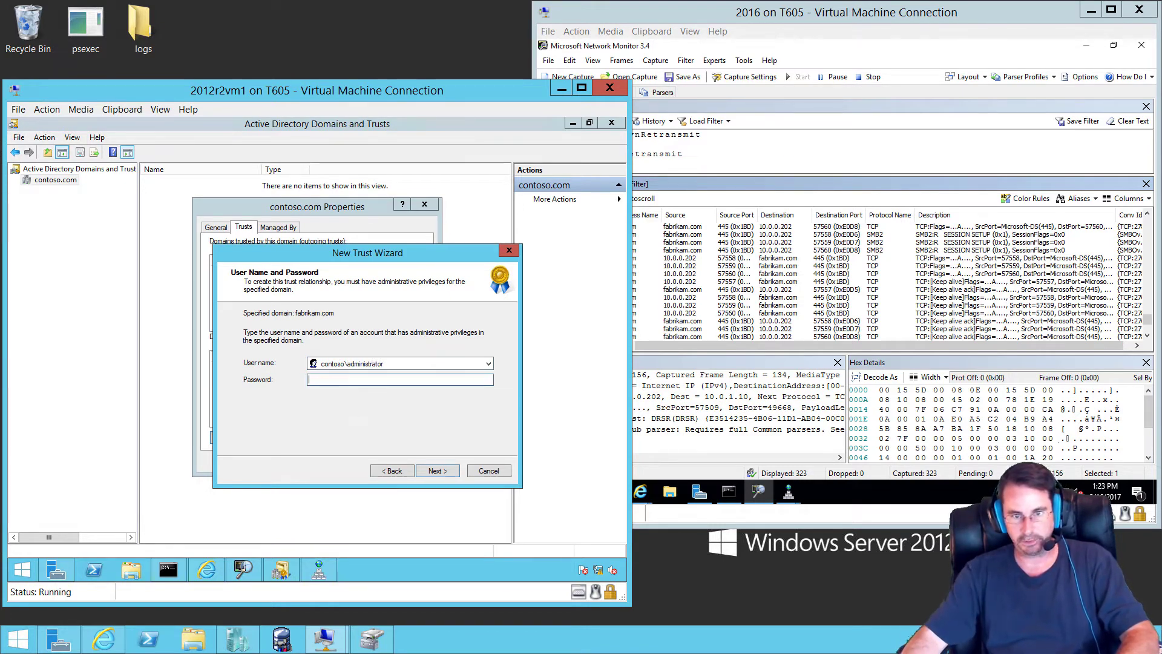
pyautogui.write('•••••••••••••••')
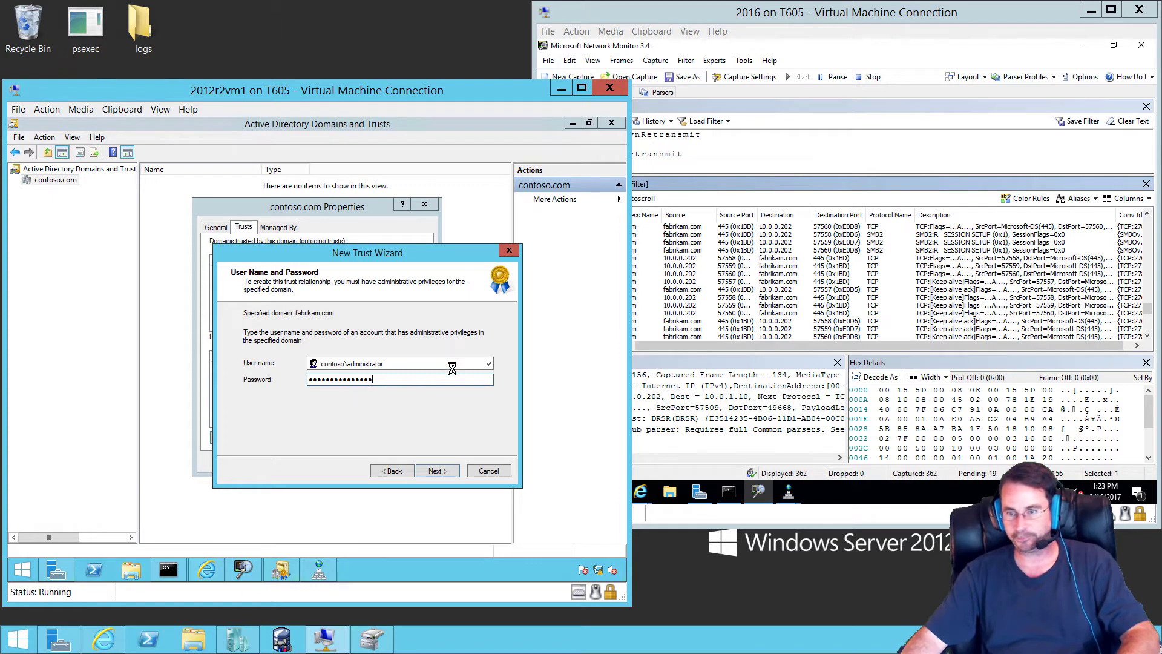
# Step: Switch to the 2016 capture, jump to its newest frames with autoscroll, and widen the Protocol Name column to fit the full names
pyautogui.click(990, 345)
pyautogui.click(822, 337)
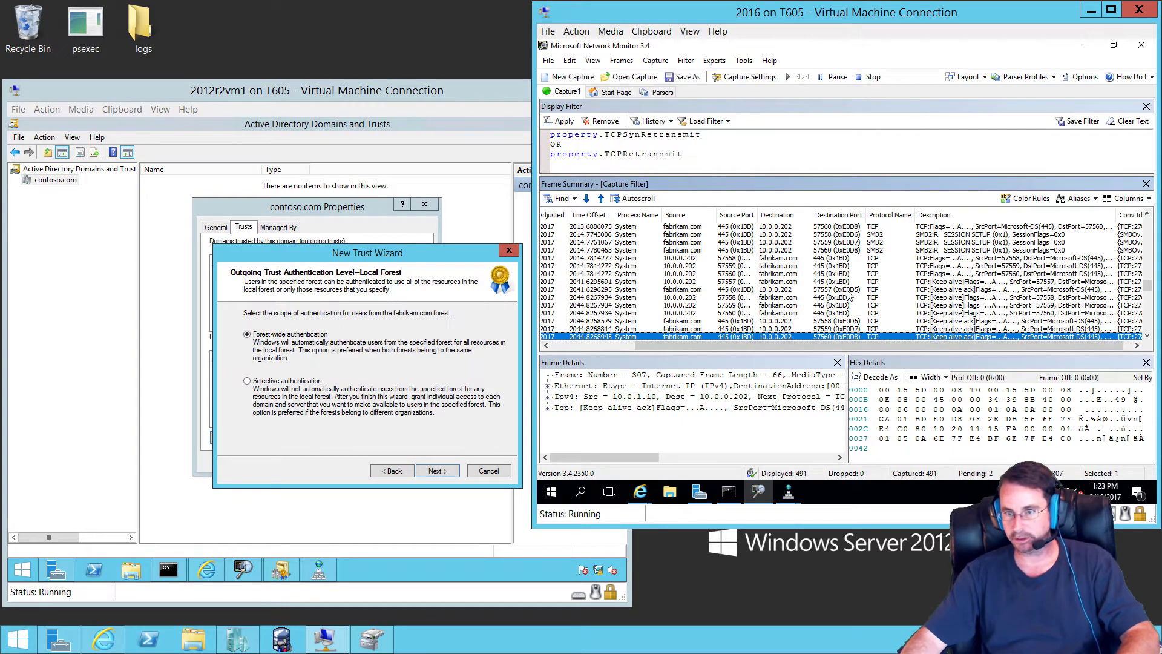
pyautogui.click(649, 200)
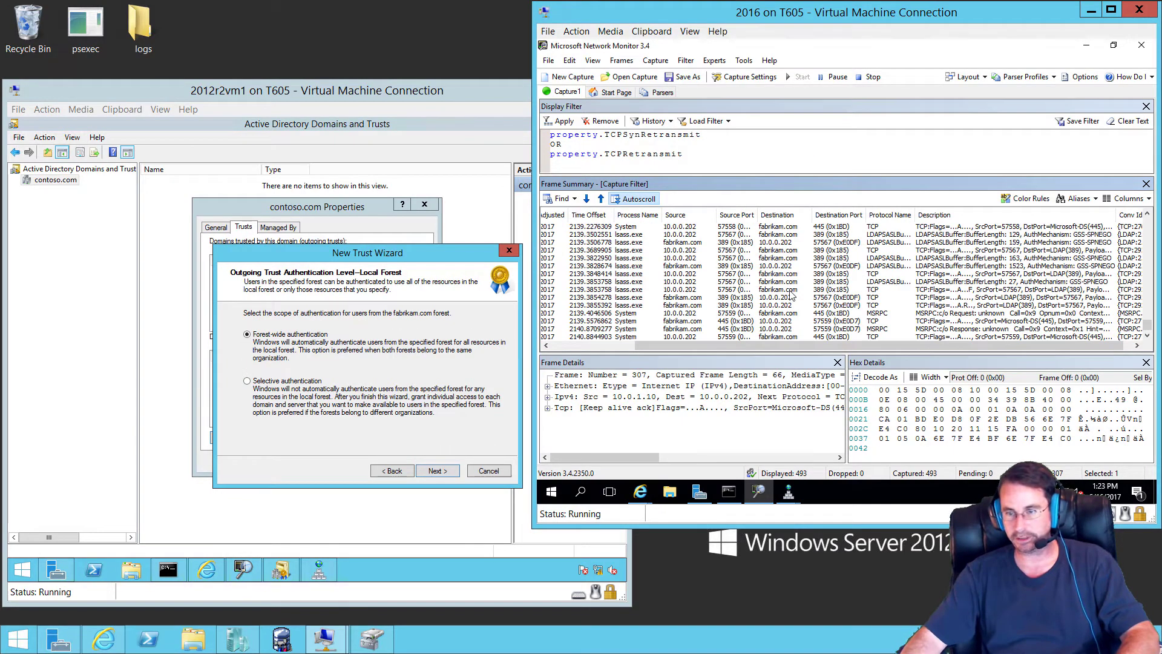
pyautogui.scroll(1, 792, 294)
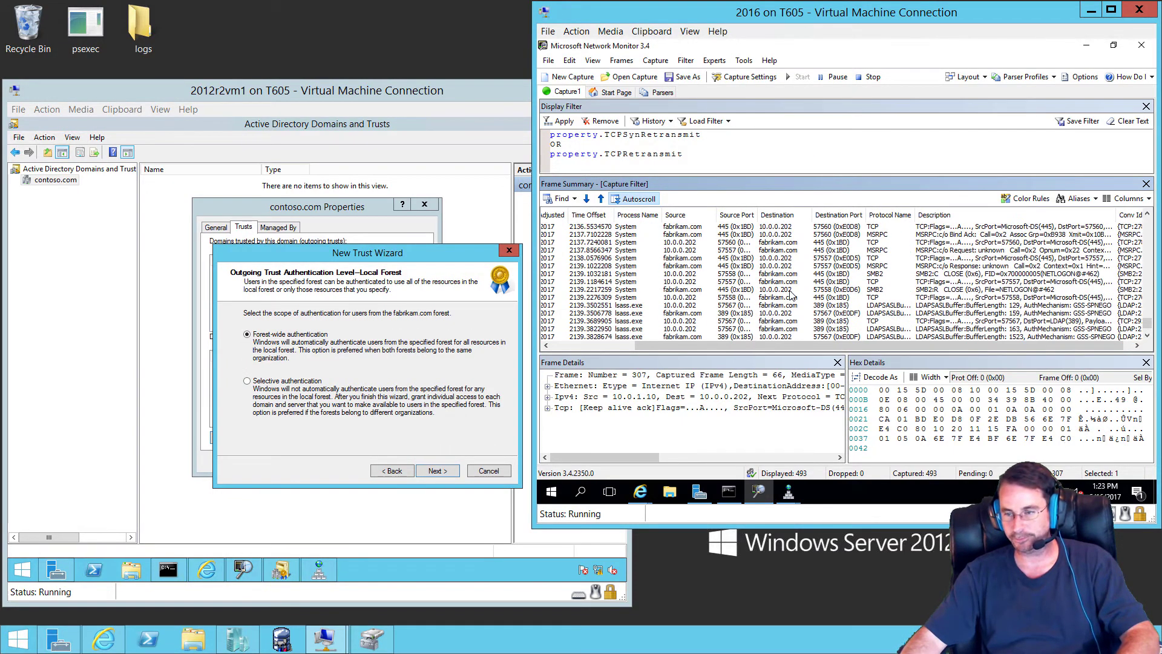
pyautogui.scroll(-1, 791, 295)
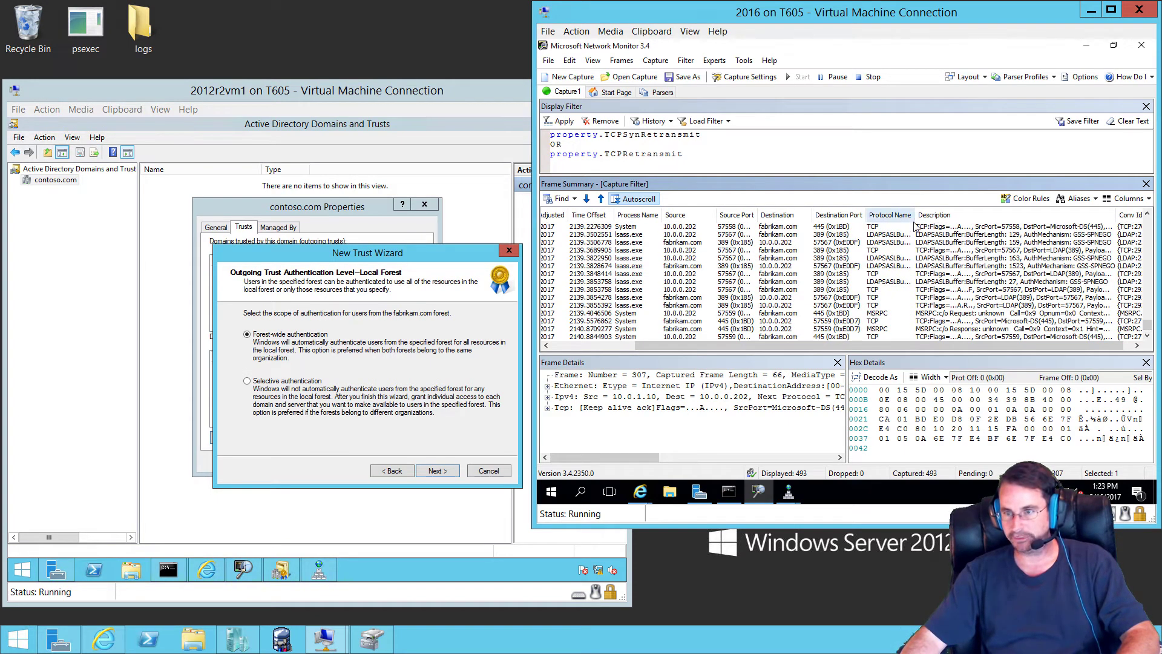
pyautogui.moveTo(914, 218); pyautogui.dragTo(921, 218)
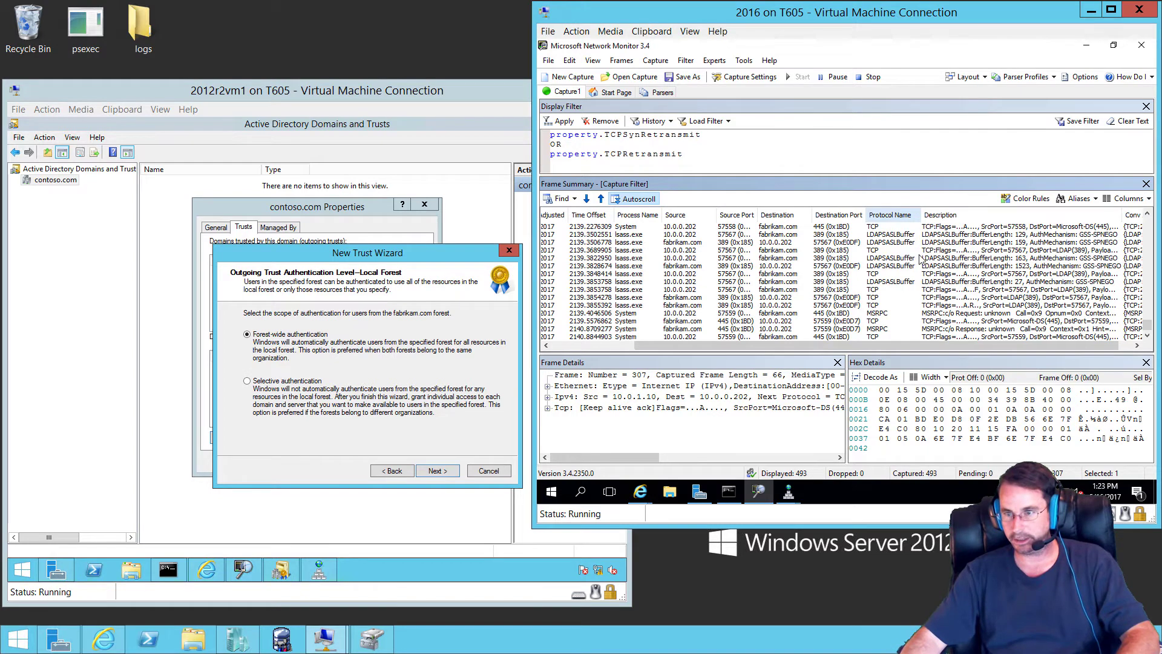
# Step: Examine the newest captured frames backward, from the closing LDAP exchange through the Netlogon SMB and RPC traffic to the port 389 traffic
pyautogui.click(898, 251)
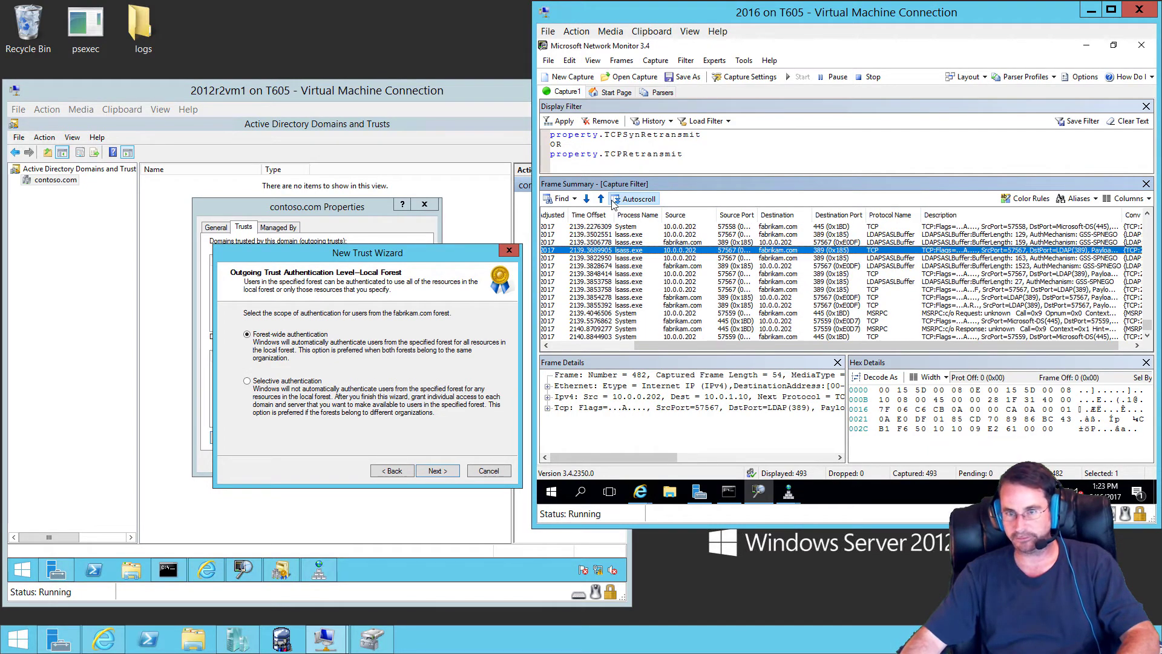
pyautogui.scroll(4, 920, 290)
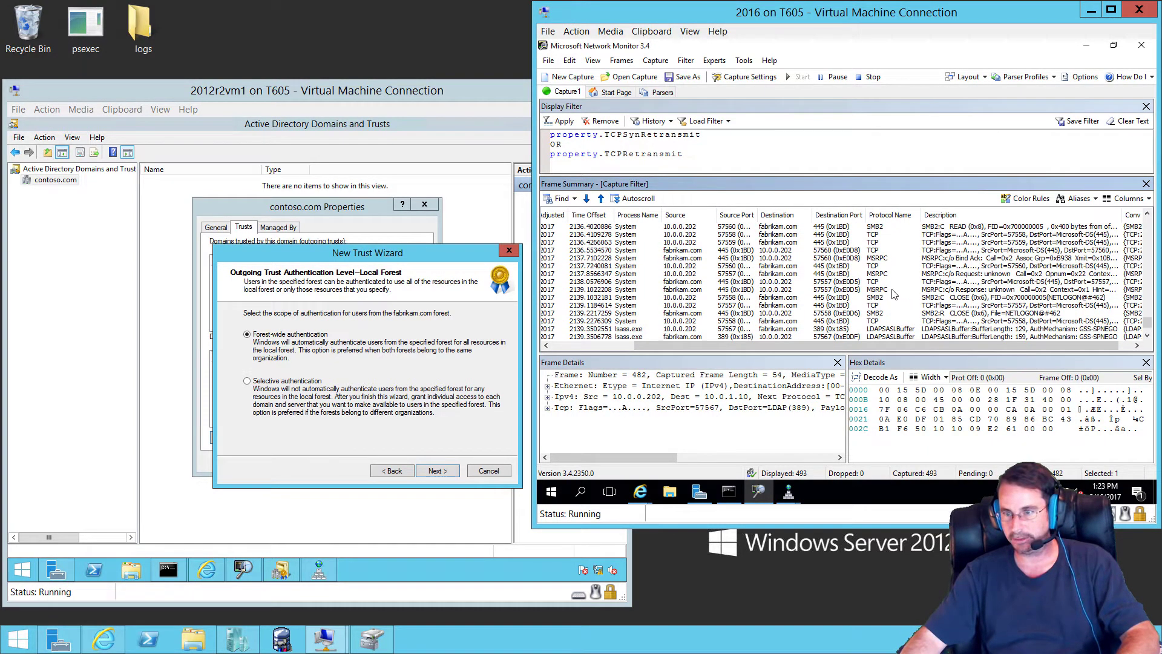
pyautogui.click(889, 290)
pyautogui.scroll(2, 888, 290)
pyautogui.scroll(1, 890, 294)
pyautogui.click(890, 292)
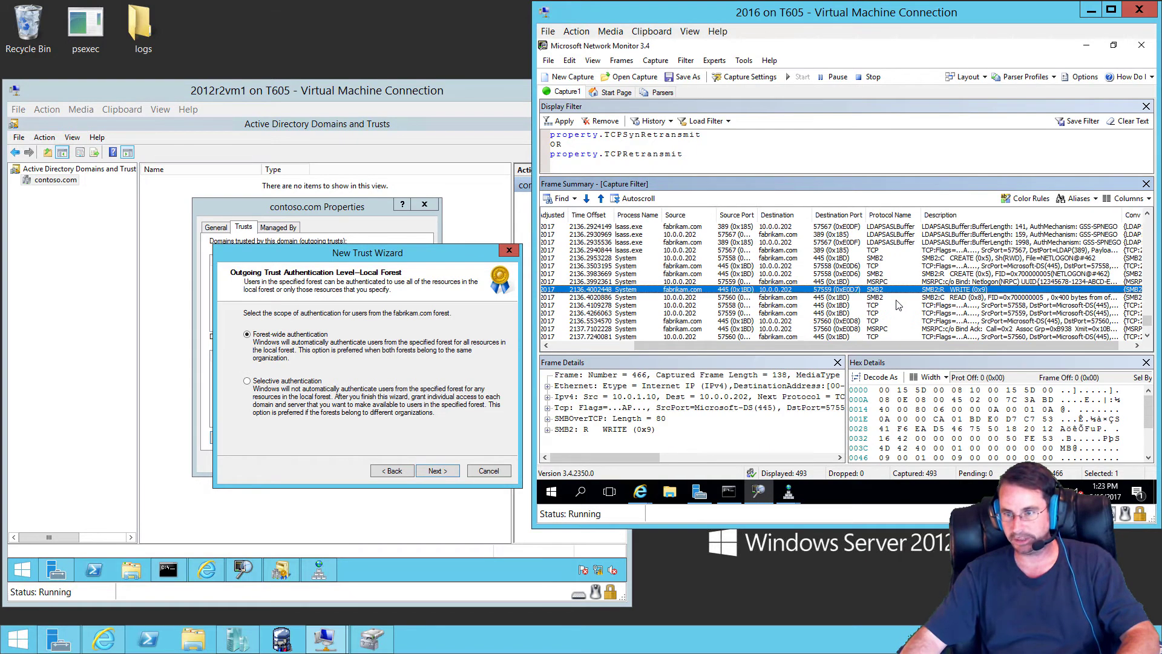
pyautogui.scroll(2, 894, 294)
pyautogui.click(896, 295)
pyautogui.scroll(3, 896, 295)
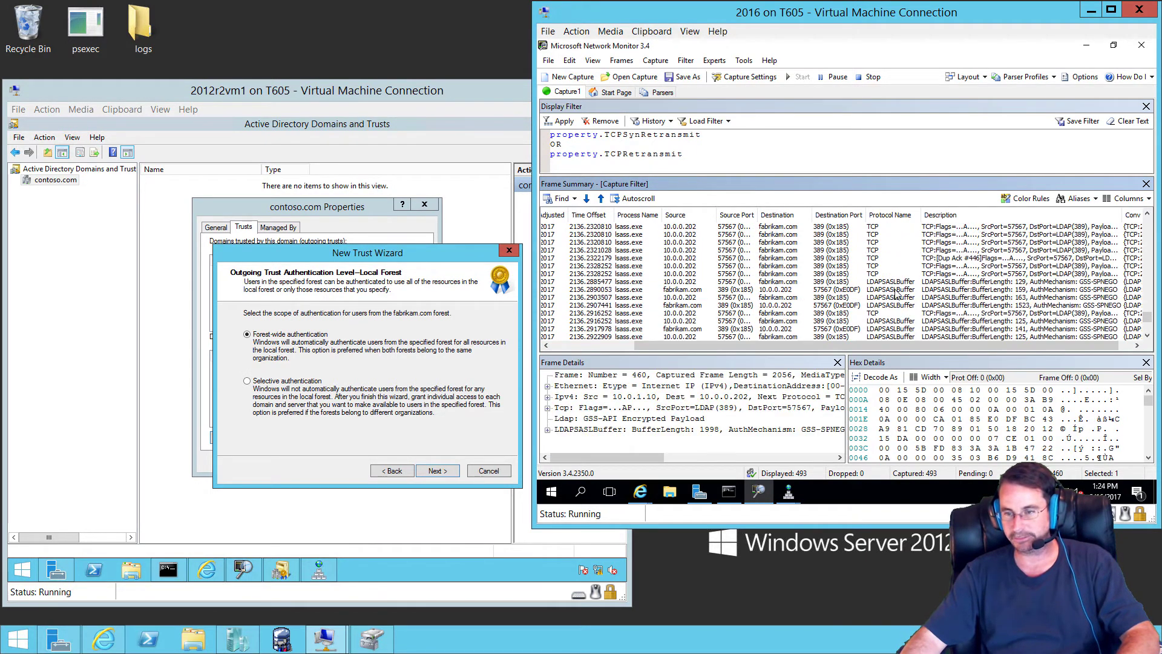
pyautogui.scroll(5, 896, 295)
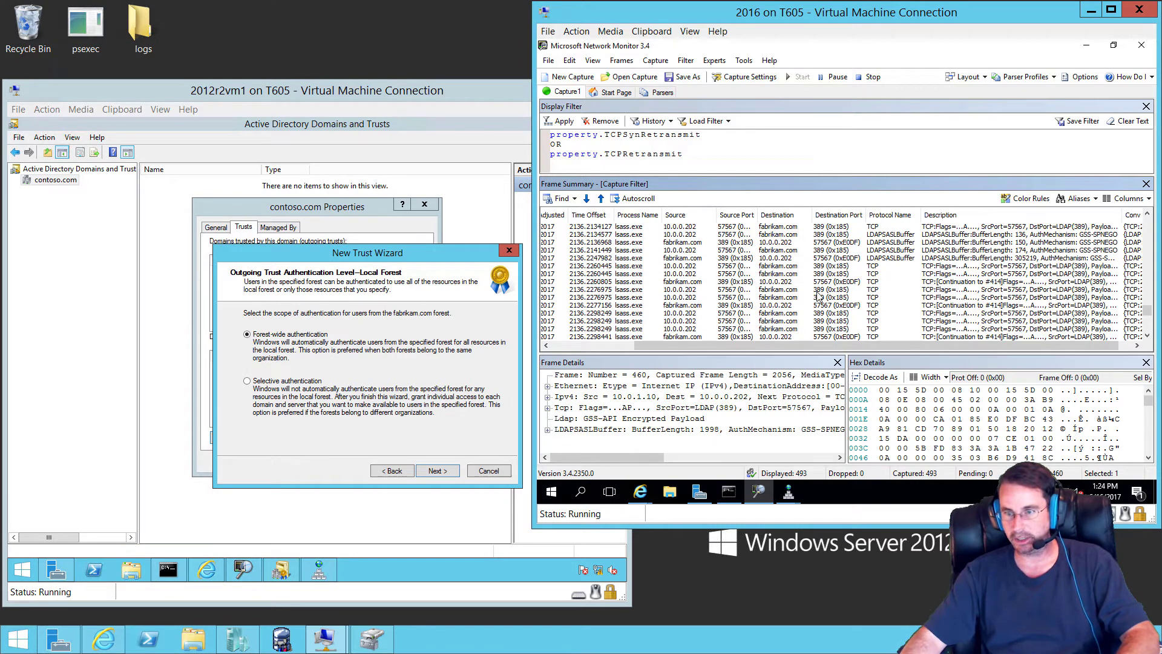
# Step: Review the frames forward to the latest keep-alives, and back through the LDAP, LSA RPC and SMB2 session setup traffic
pyautogui.scroll(-3, 823, 302)
pyautogui.scroll(-4, 830, 305)
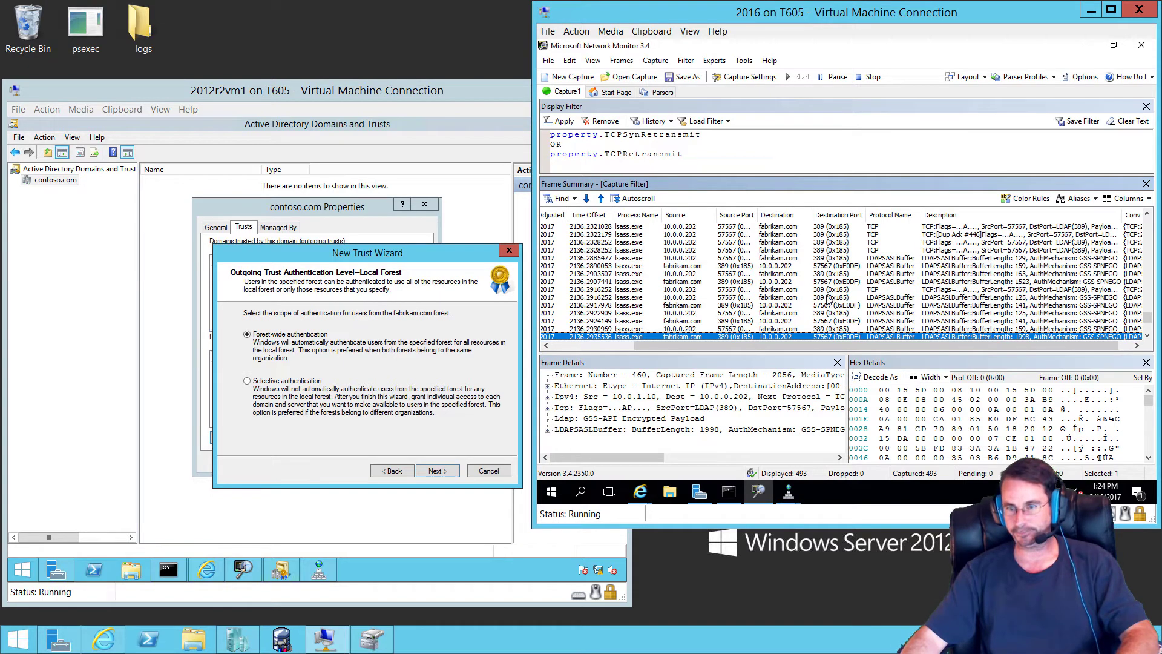
pyautogui.scroll(-5, 793, 300)
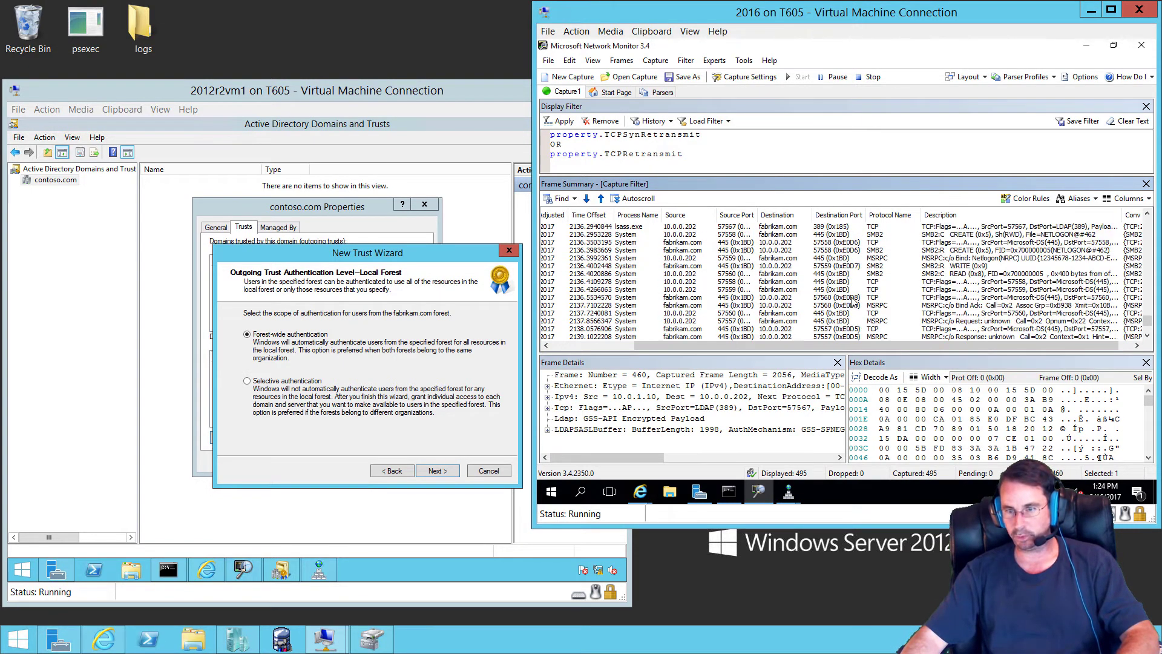
pyautogui.scroll(-5, 855, 302)
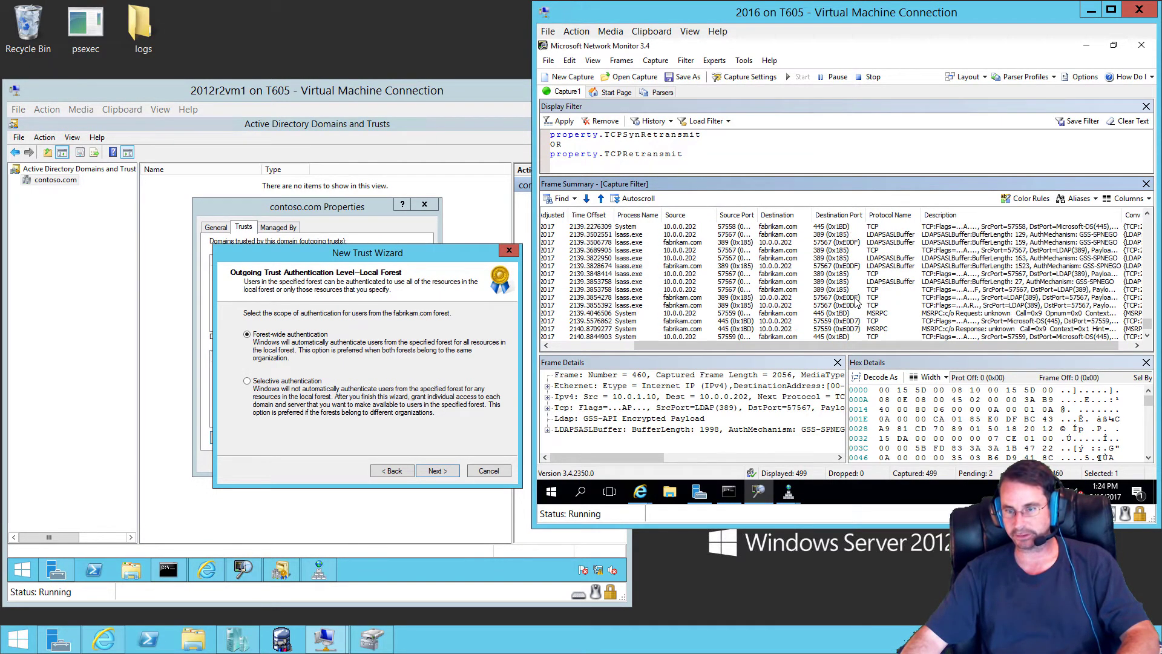
pyautogui.scroll(-2, 856, 302)
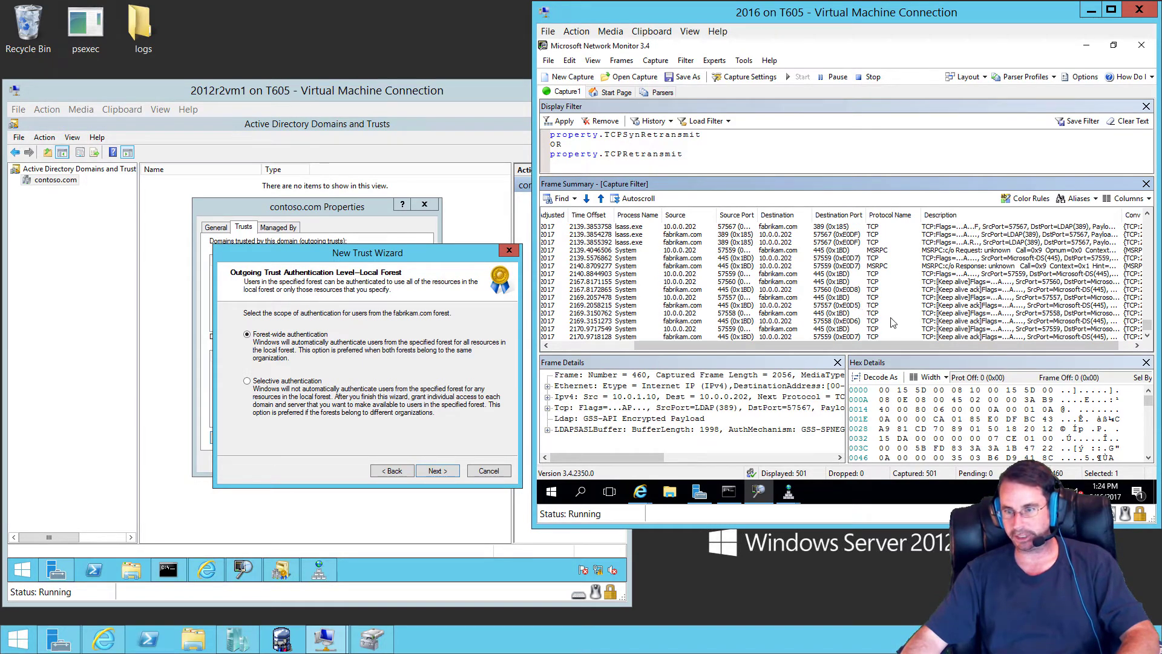
pyautogui.scroll(8, 891, 322)
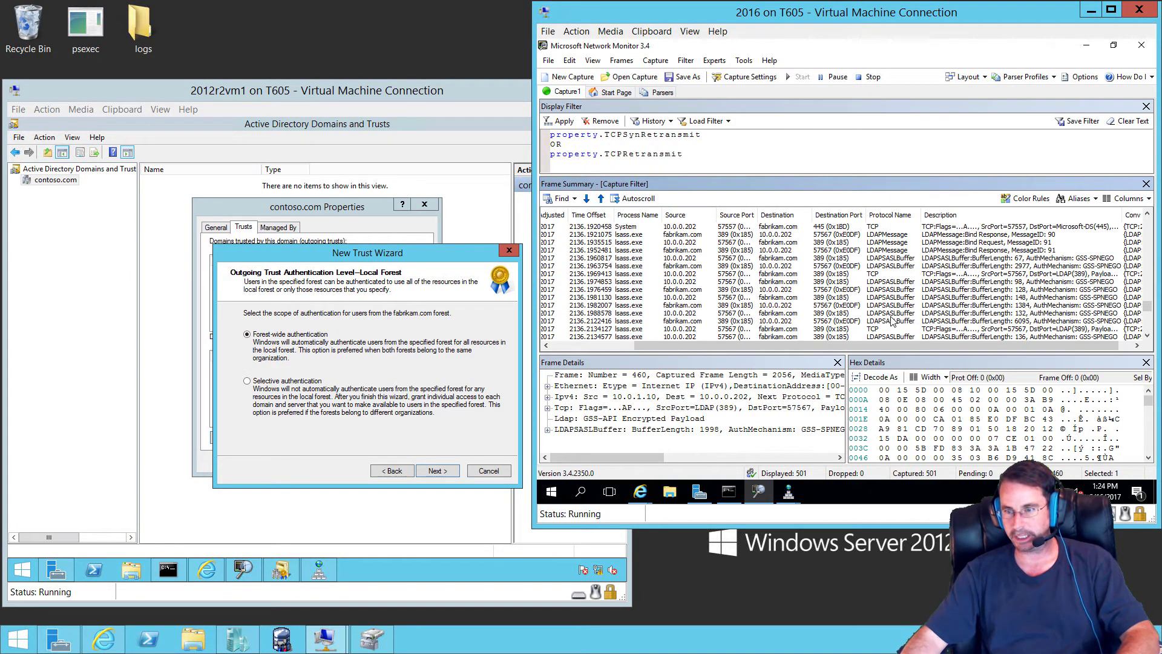
pyautogui.scroll(5, 891, 322)
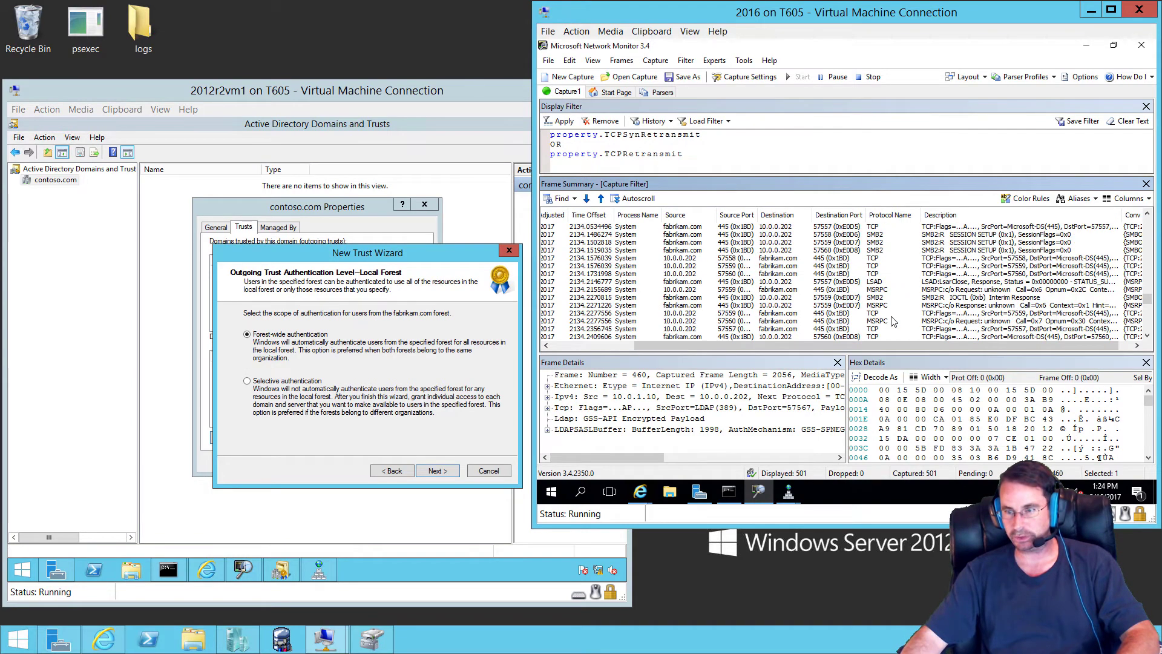
pyautogui.scroll(5, 893, 321)
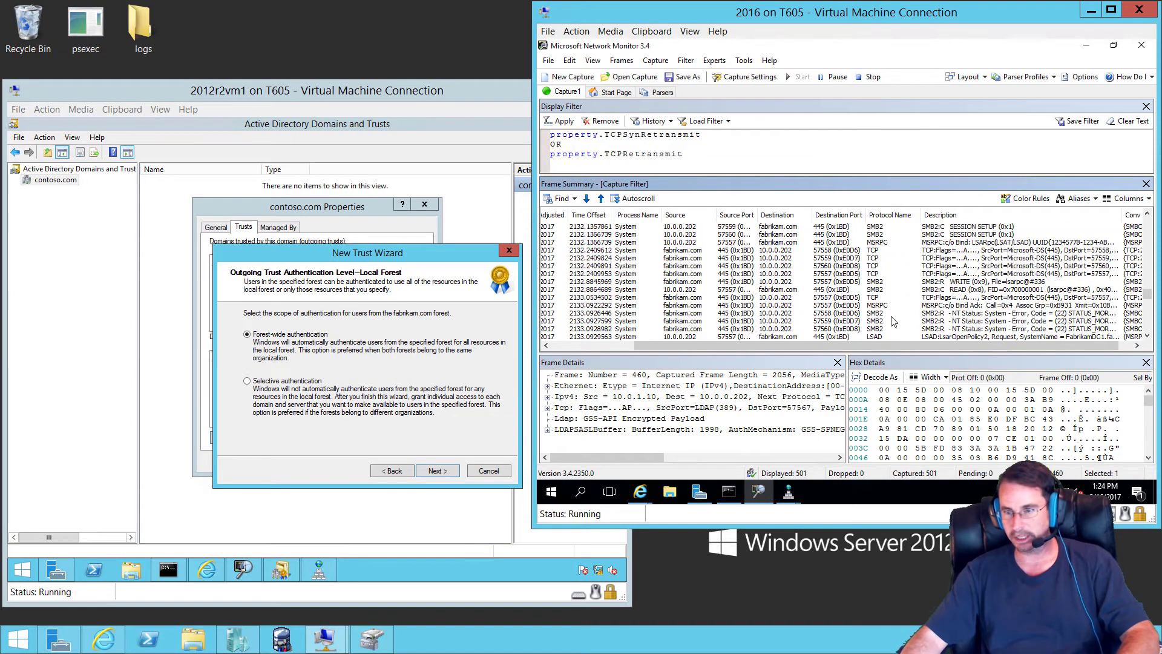
pyautogui.scroll(10, 893, 321)
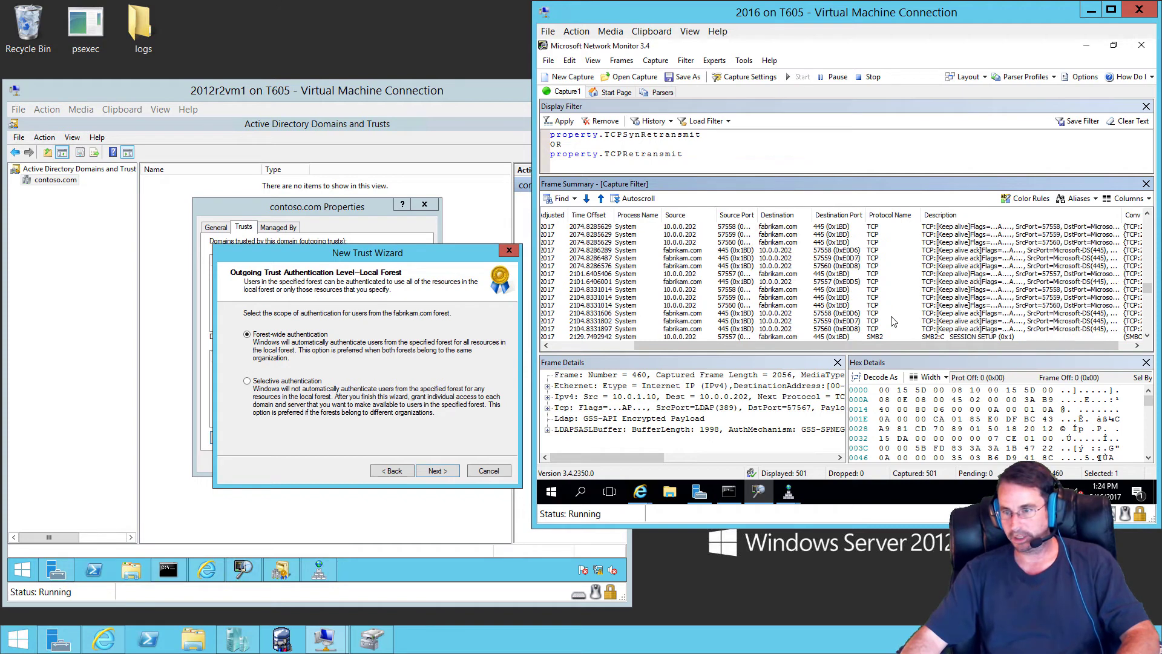
pyautogui.scroll(10, 893, 321)
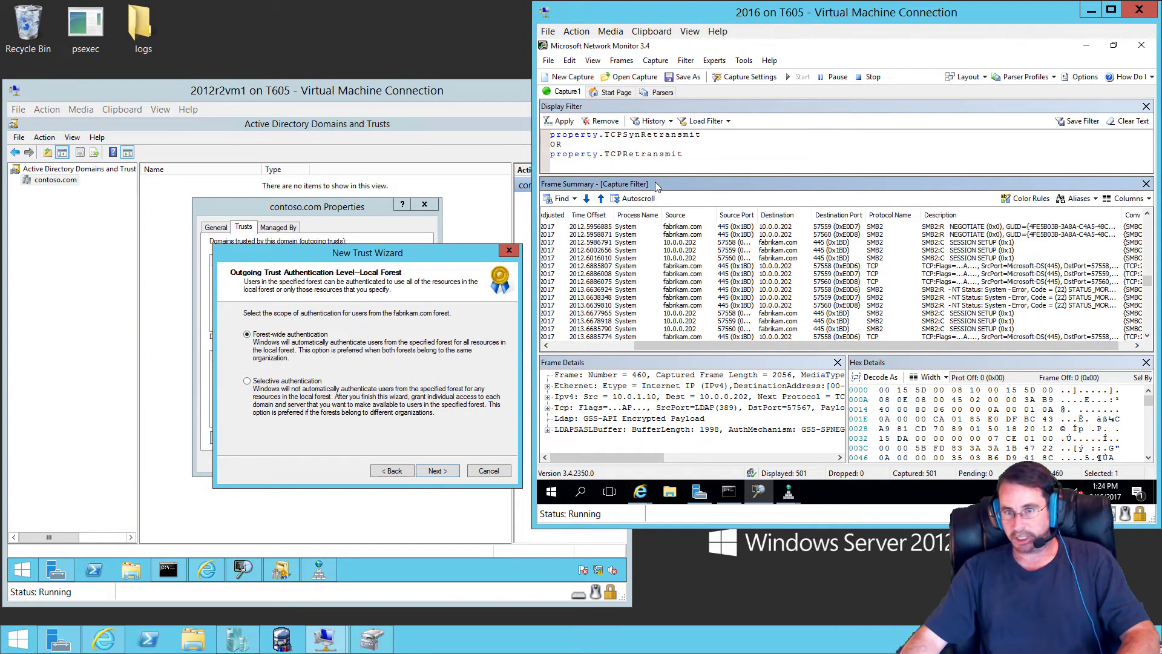
# Step: Replace the retransmit display filter with tcp.Port== 88 and apply it to the 2016 capture
pyautogui.click(687, 159)
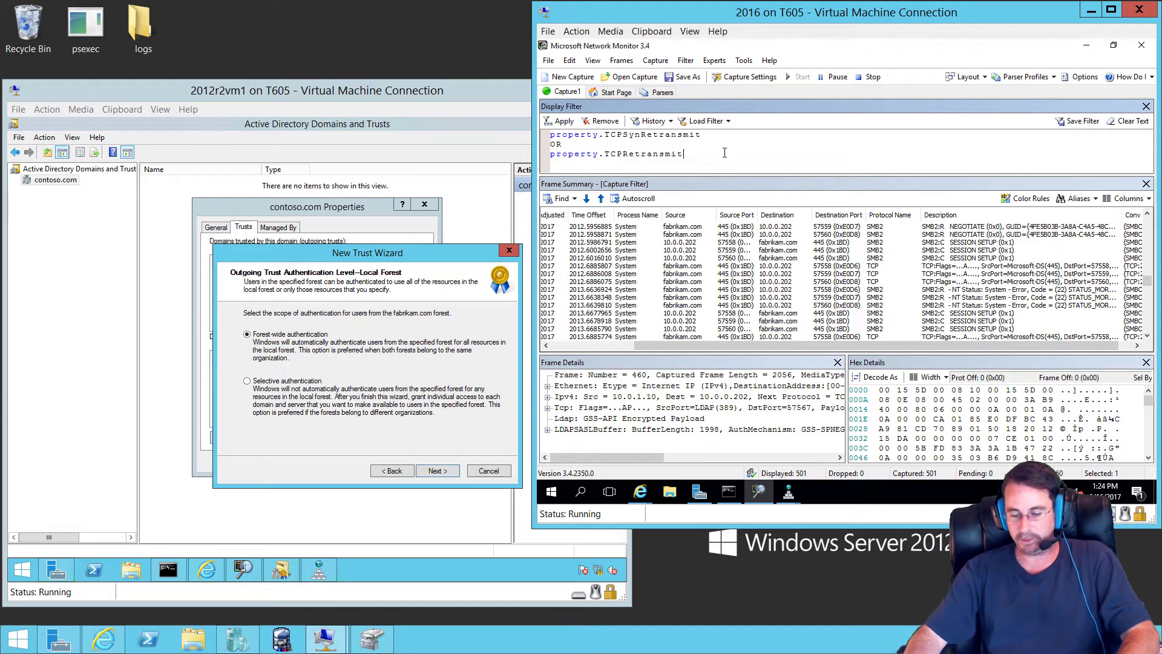
pyautogui.hotkey('ctrl', 'a')
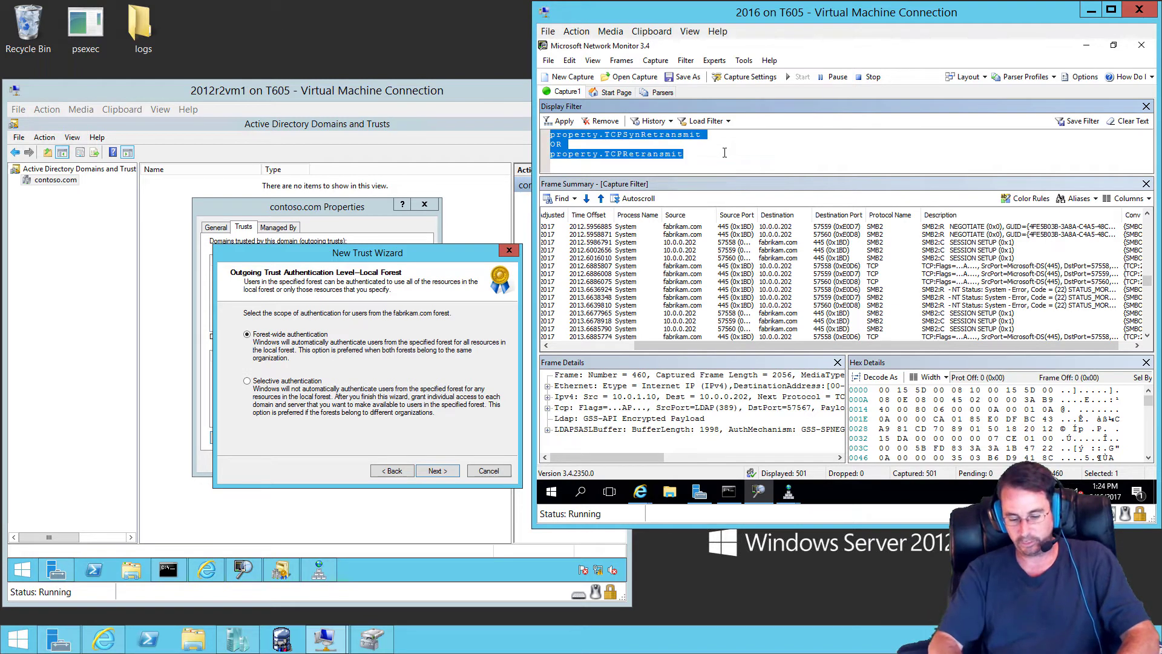
pyautogui.write('tcp.')
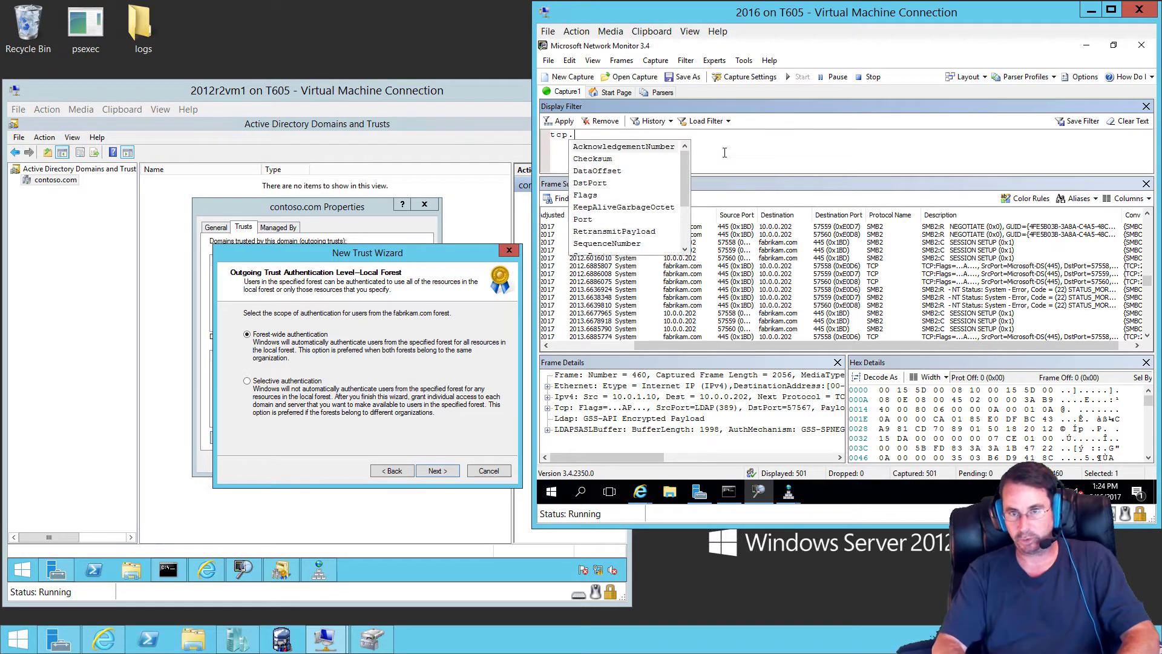
pyautogui.write('port')
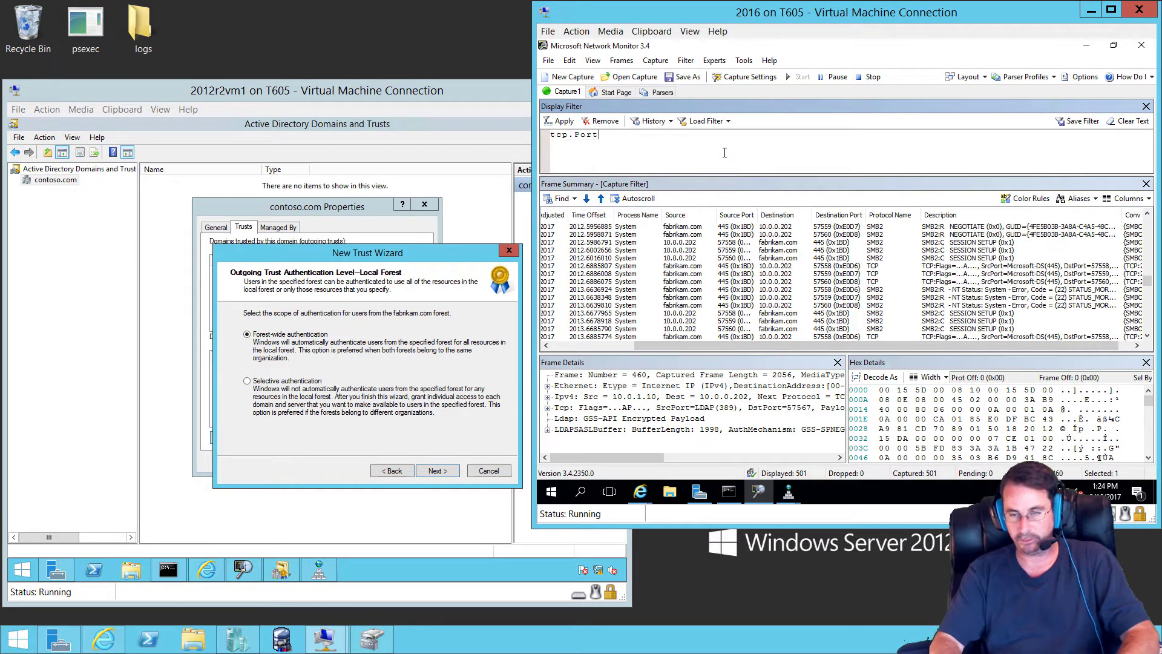
pyautogui.write('== 88')
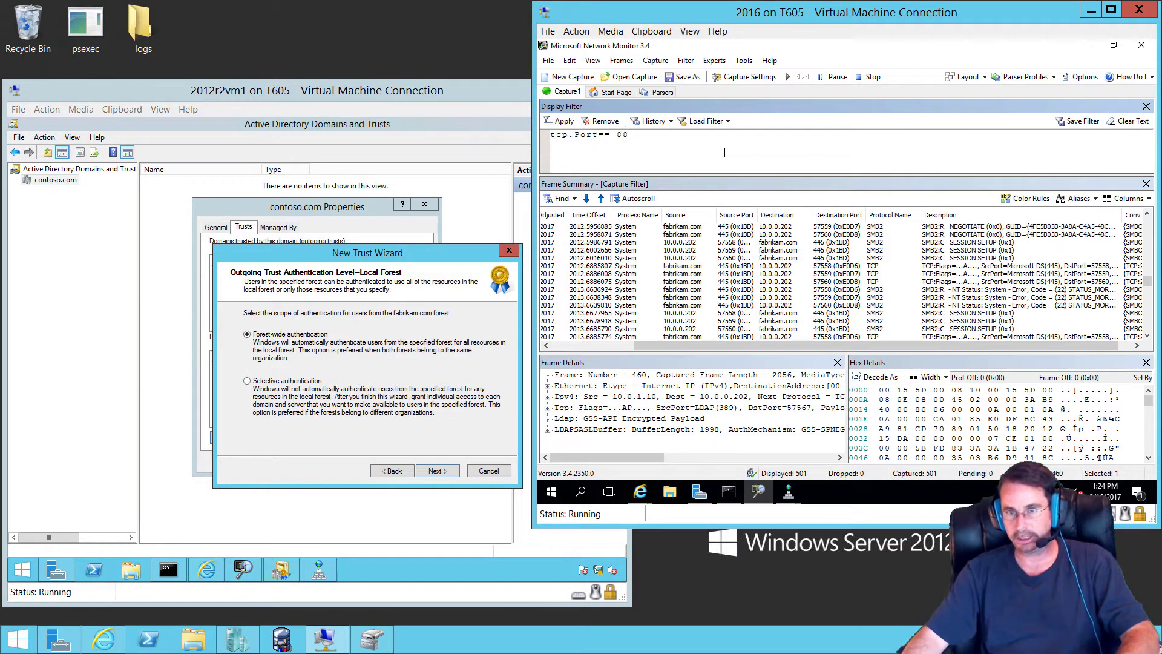
pyautogui.click(560, 121)
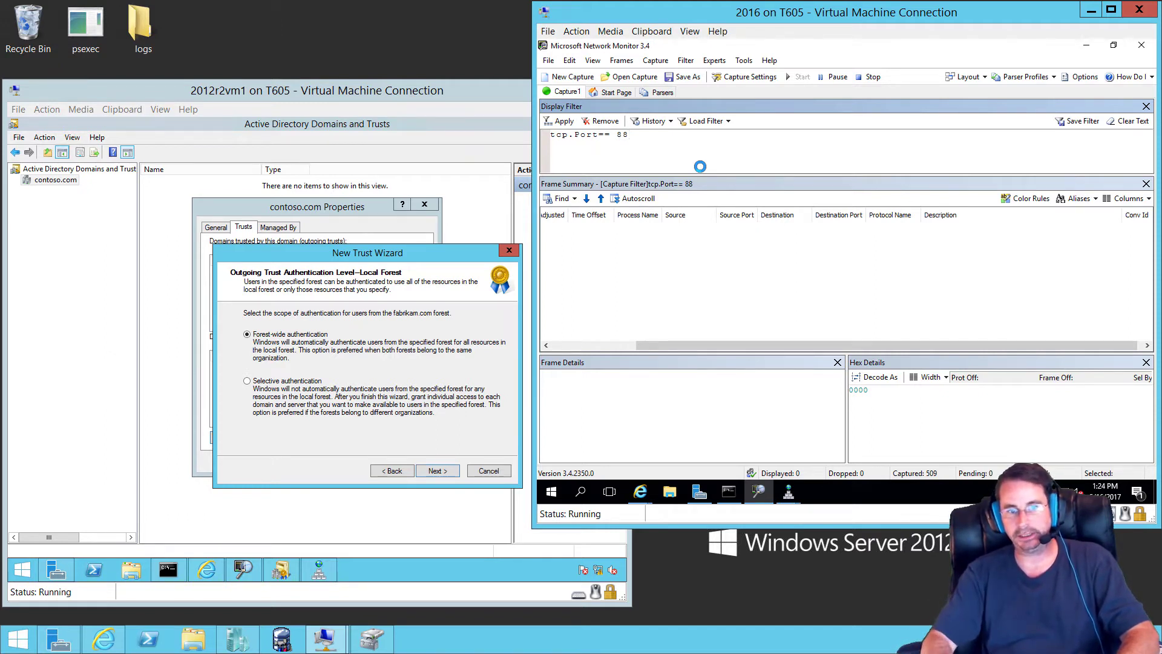
# Step: Change the display filter to tcp.Port== 445 and apply it to the 2016 capture
pyautogui.press('BackSpace')
pyautogui.press('BackSpace')
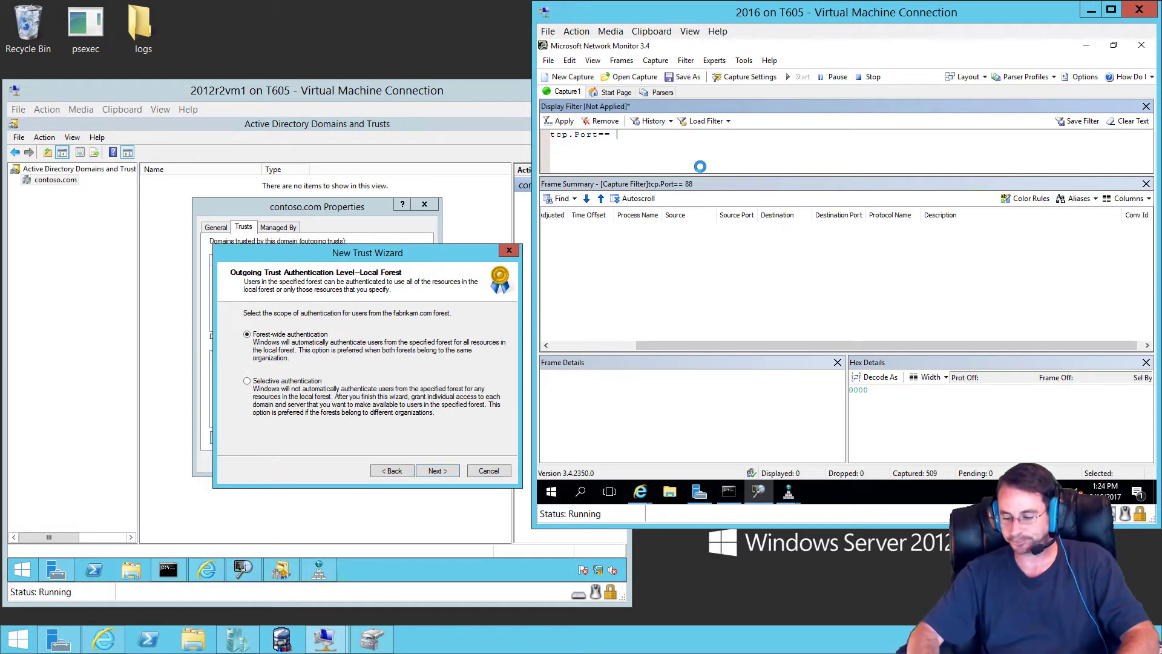
pyautogui.write('445')
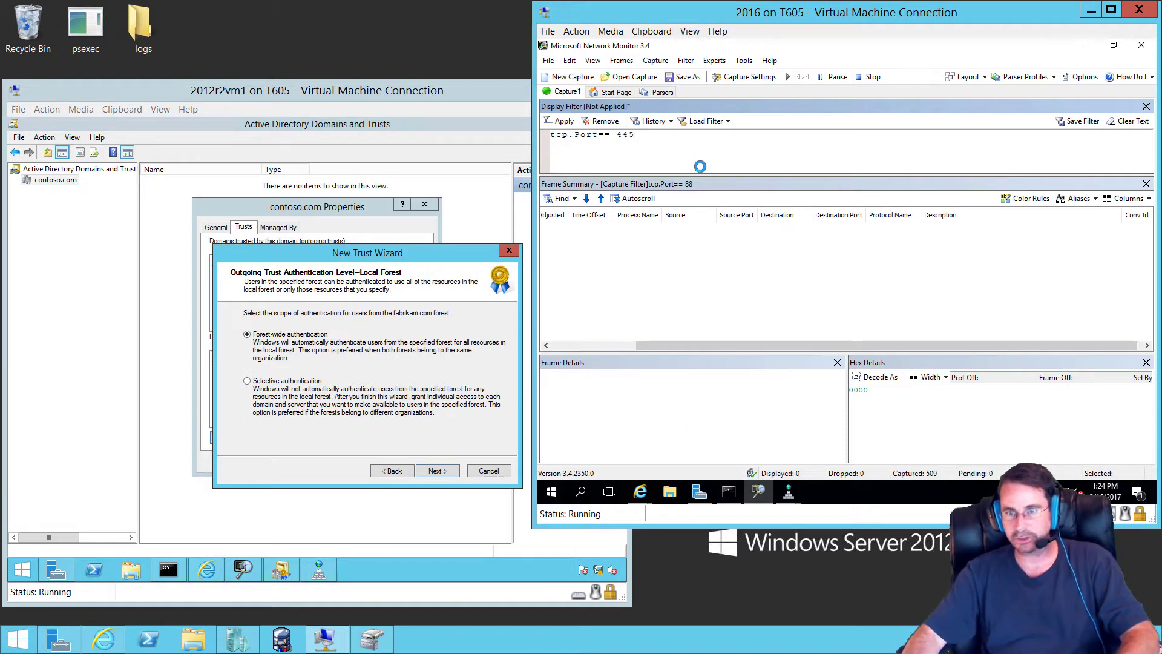
pyautogui.click(562, 121)
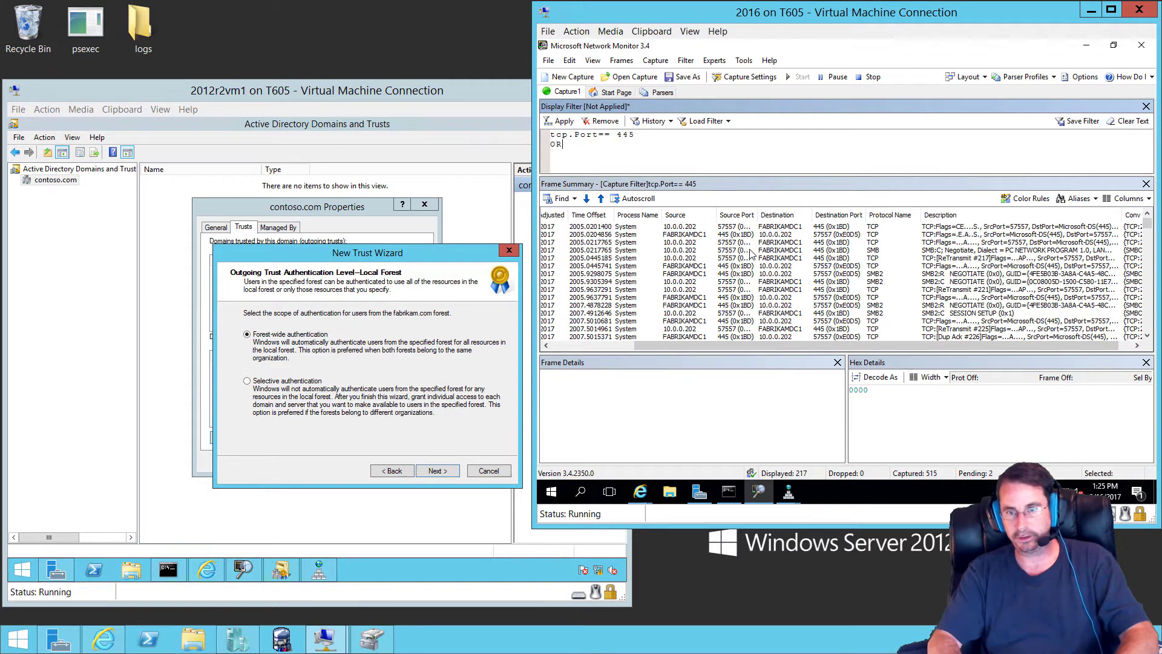
# Step: Extend the display filter with OR property.TCPRetransmit and apply it to include retransmitted frames
pyautogui.press('Return')
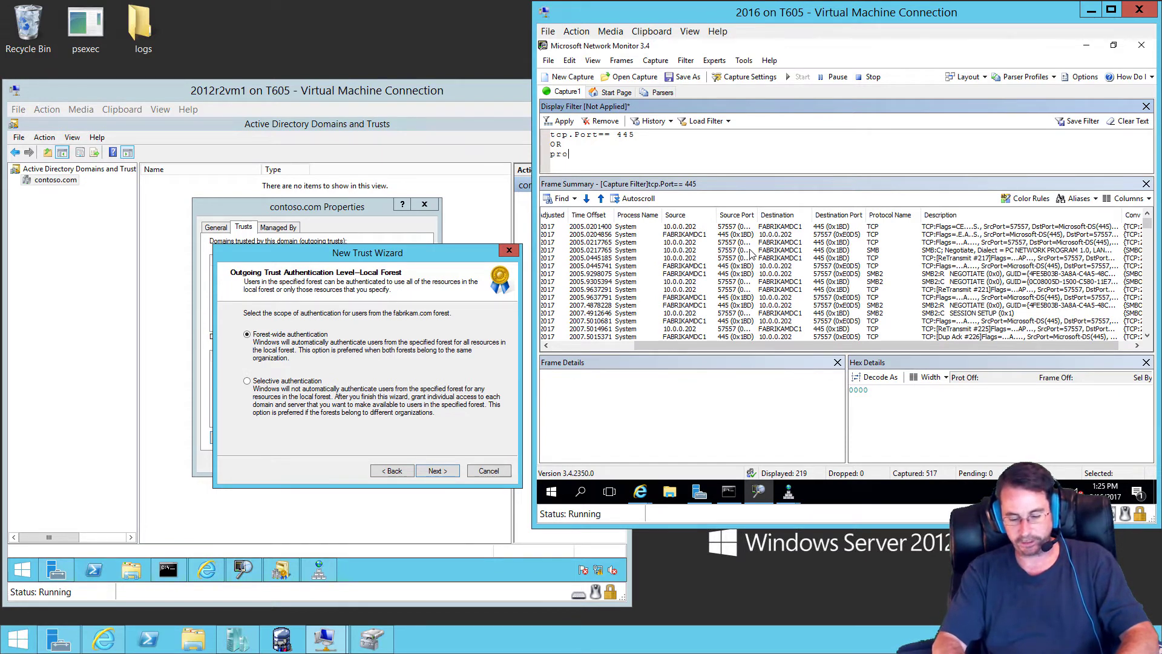
pyautogui.write('propert')
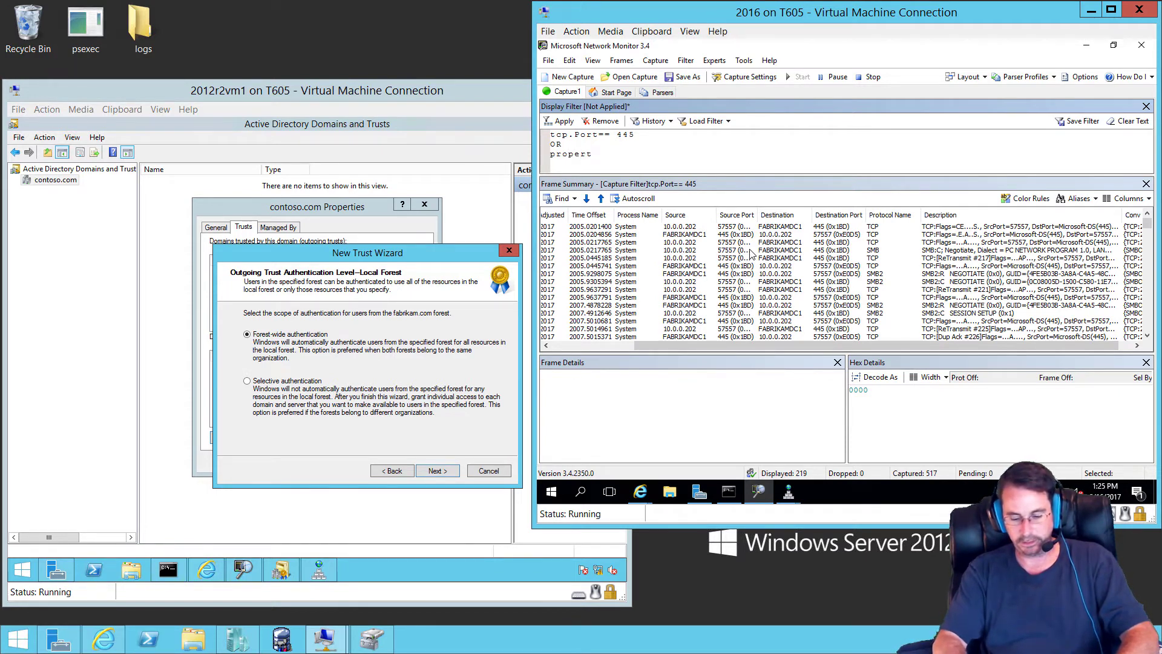
pyautogui.write('y.tcpretr')
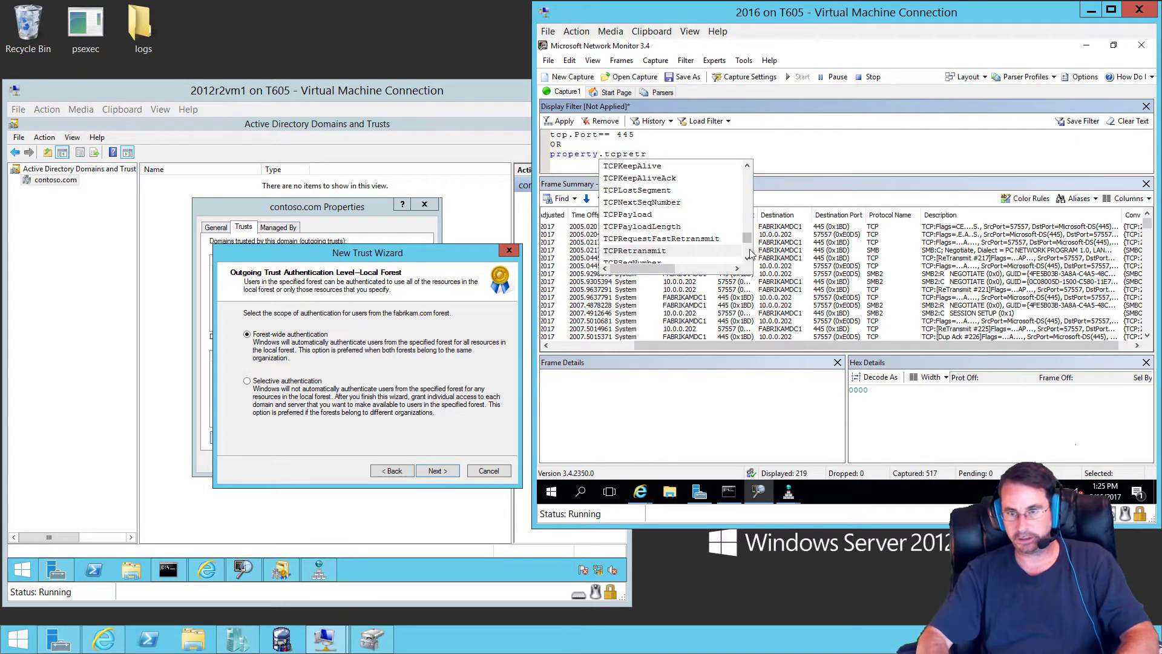
pyautogui.press('Return')
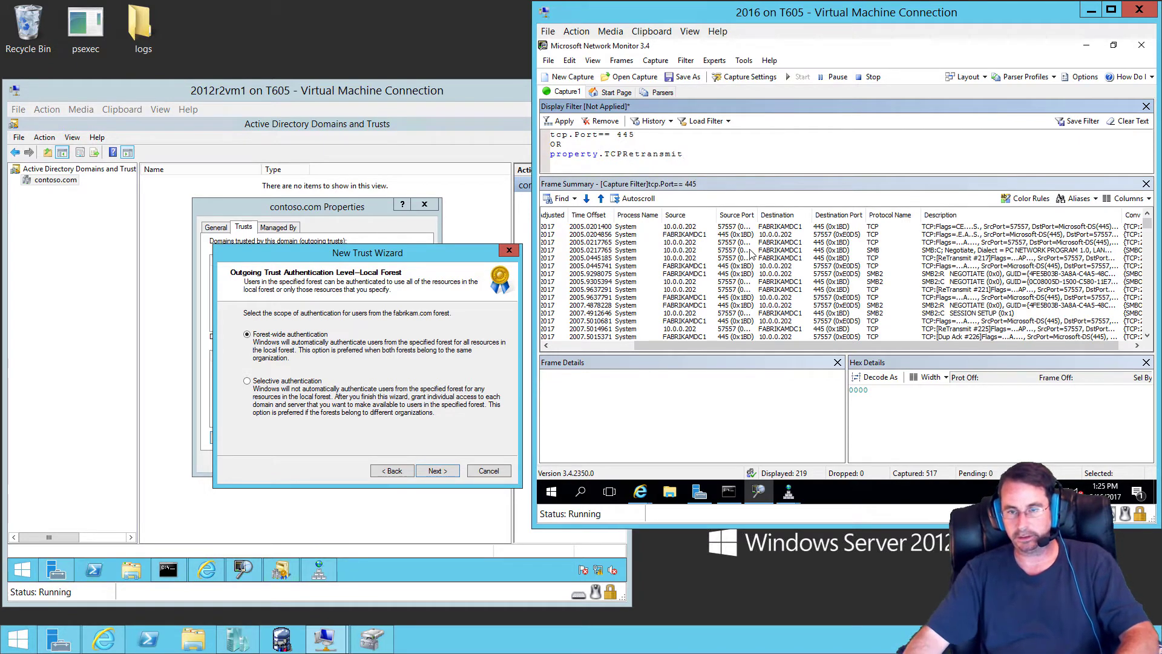
pyautogui.click(554, 121)
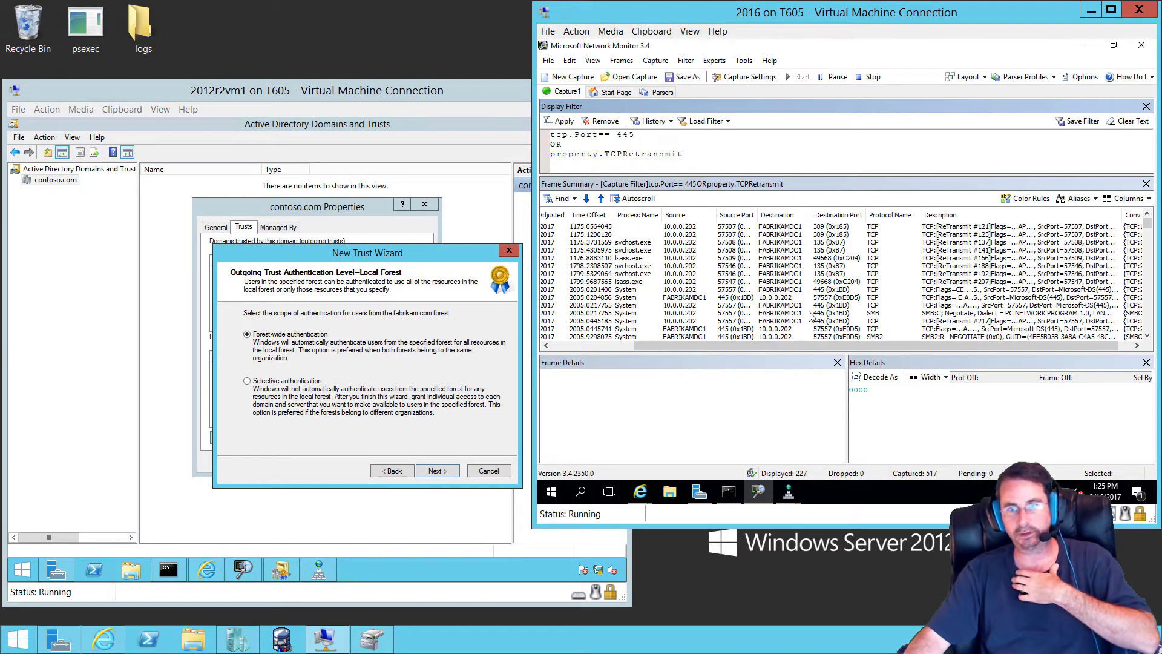
# Step: Remove the applied display filter and turn on autoscroll to follow the newest frames in the 2016 capture
pyautogui.click(601, 121)
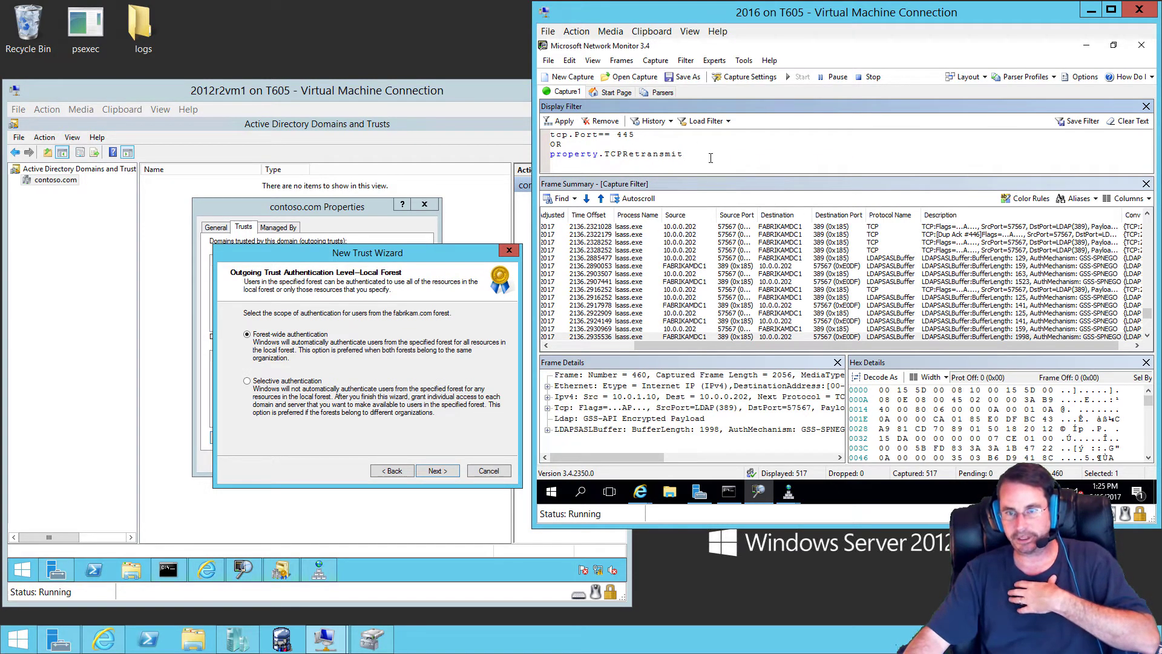
pyautogui.moveTo(676, 153); pyautogui.dragTo(617, 134)
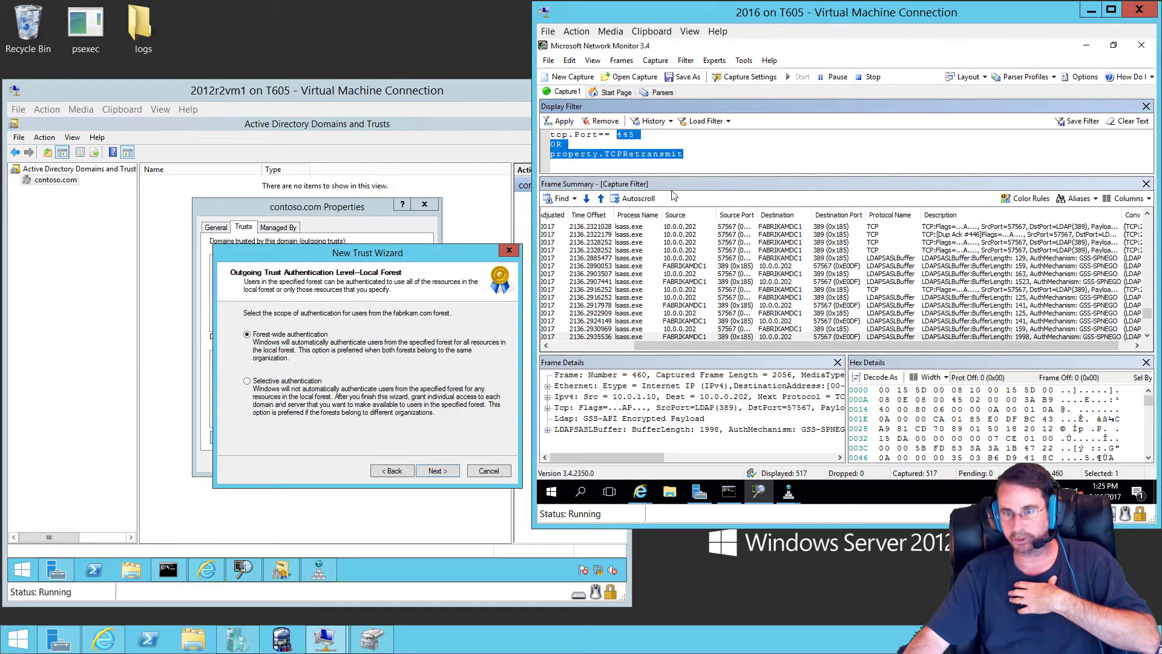
pyautogui.click(633, 199)
pyautogui.click(805, 321)
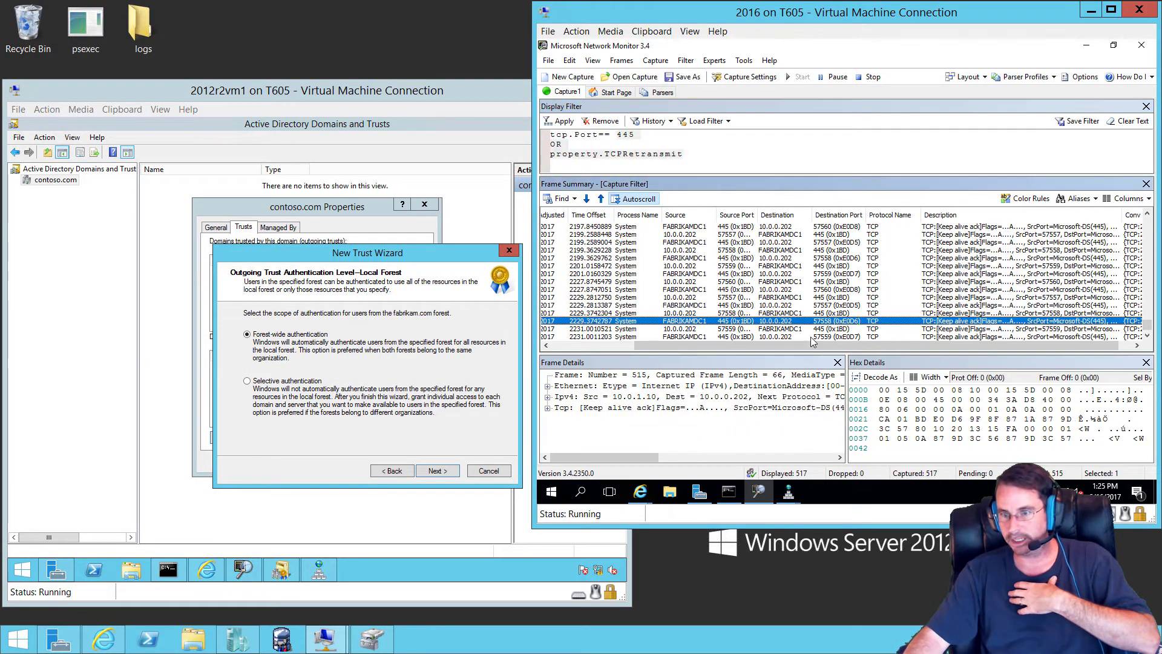
pyautogui.click(799, 335)
# Step: Accept forest-wide authentication for the local forest in the trust wizard on 2012r2vm1, and check the newest port 389 frames on 2016
pyautogui.click(320, 352)
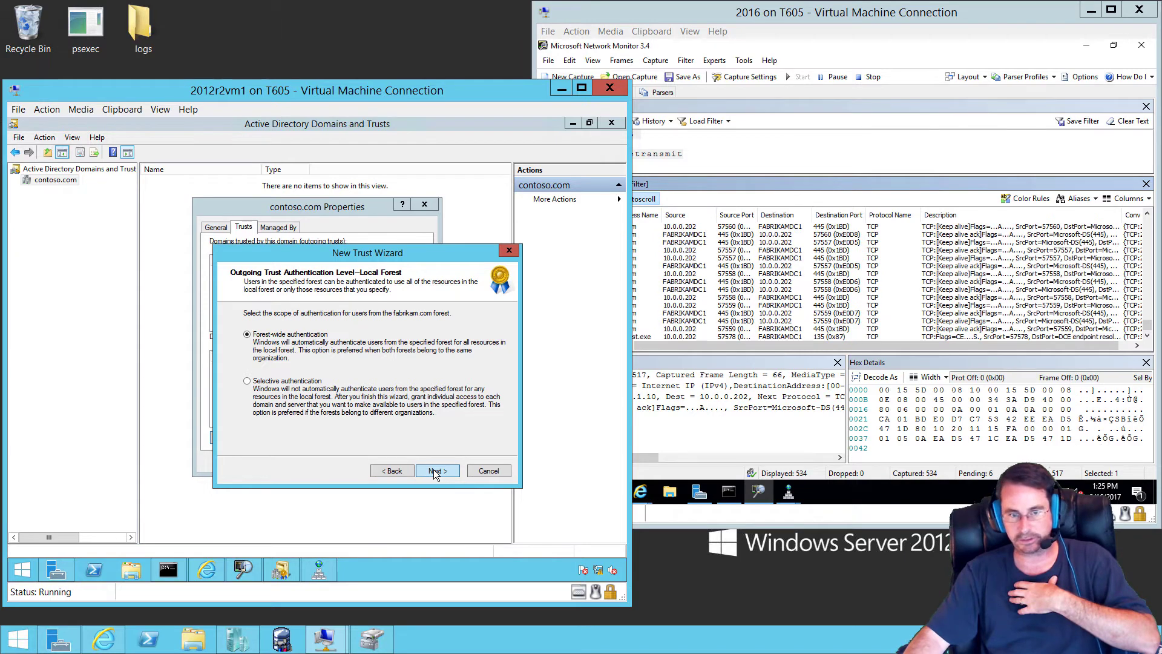
pyautogui.click(434, 471)
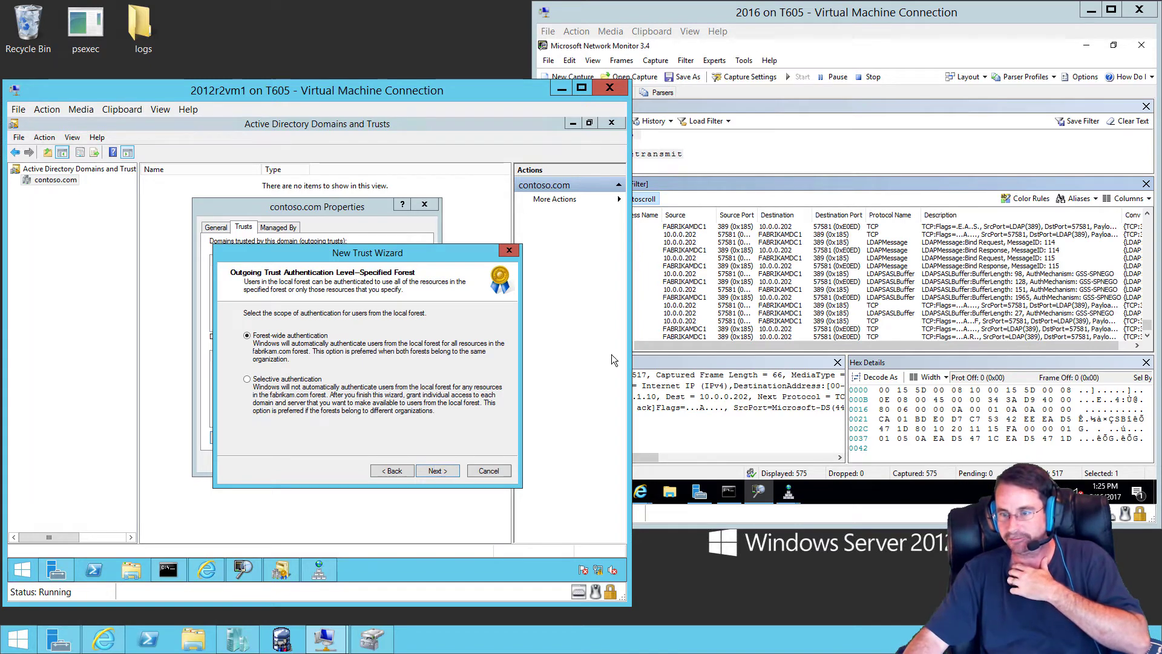
pyautogui.click(996, 337)
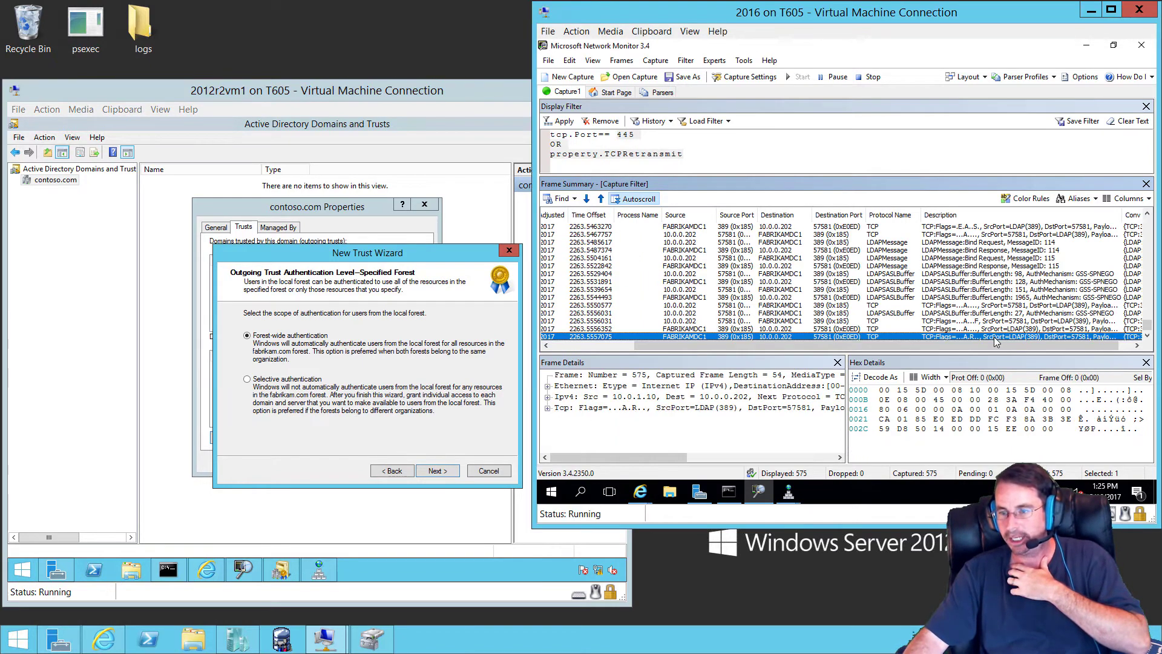
pyautogui.press('Up')
pyautogui.press('Up')
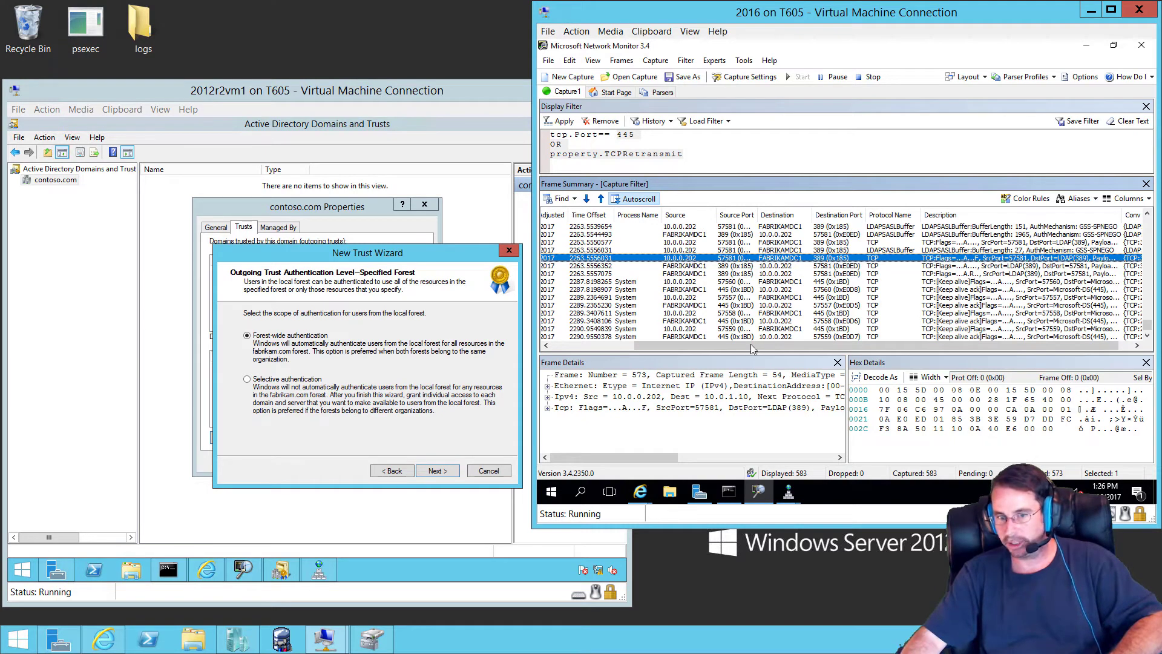
# Step: Check the port 445 keep-alive frames on 2016, and create the trust with forest-wide authentication for the specified forest
pyautogui.click(336, 427)
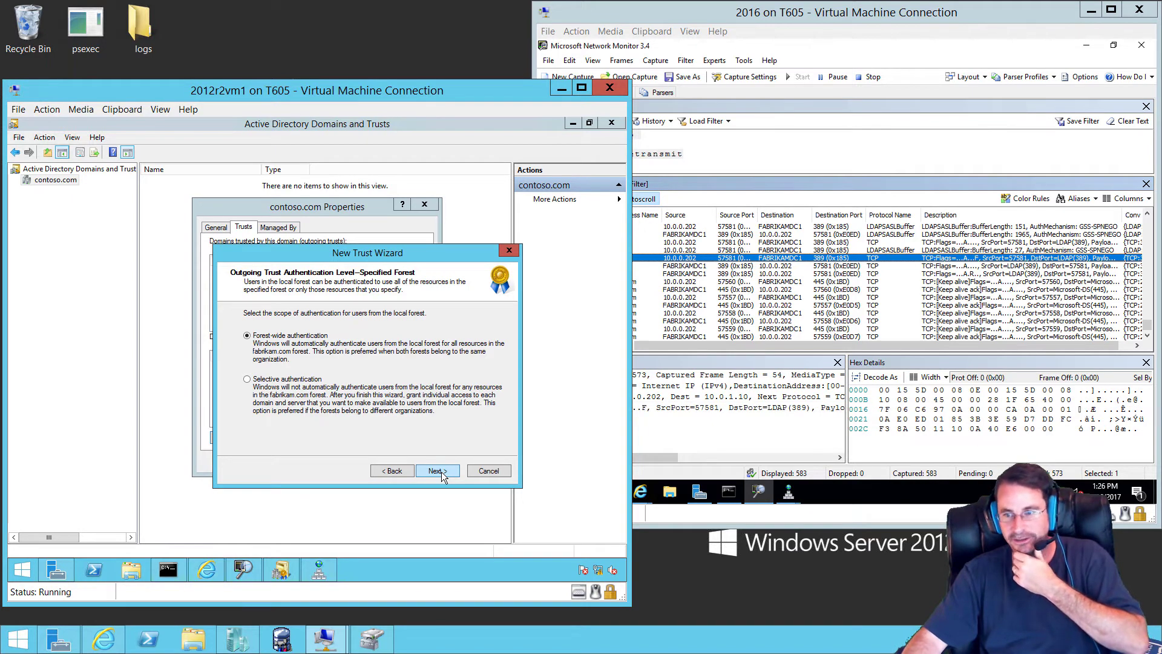
pyautogui.click(945, 310)
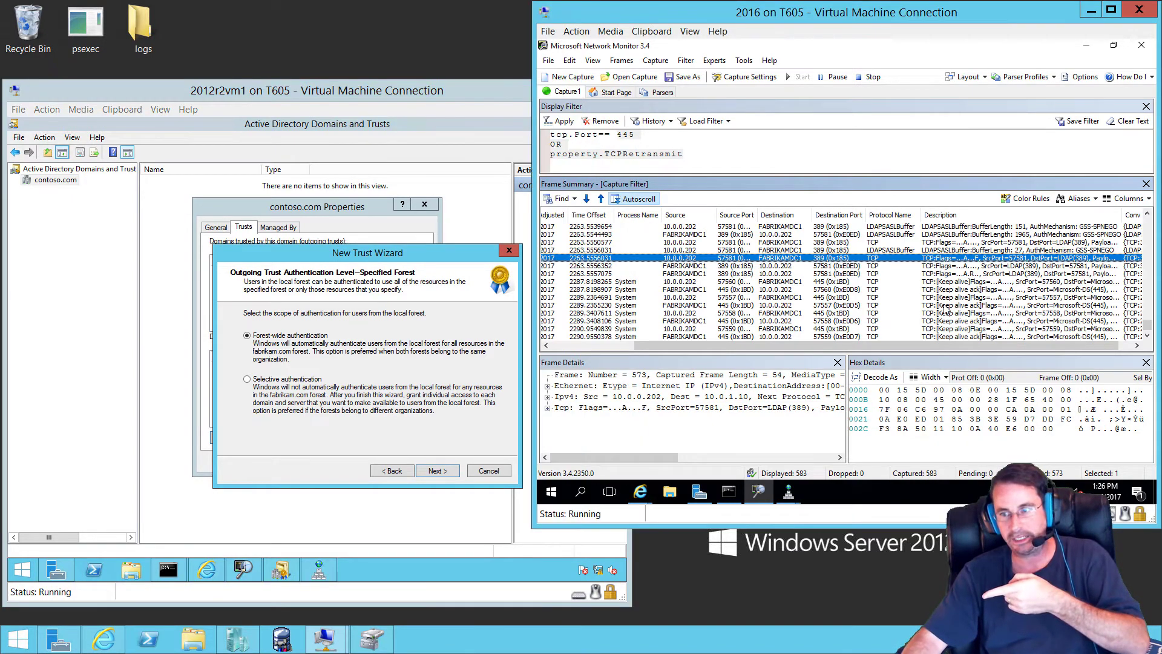
pyautogui.click(945, 308)
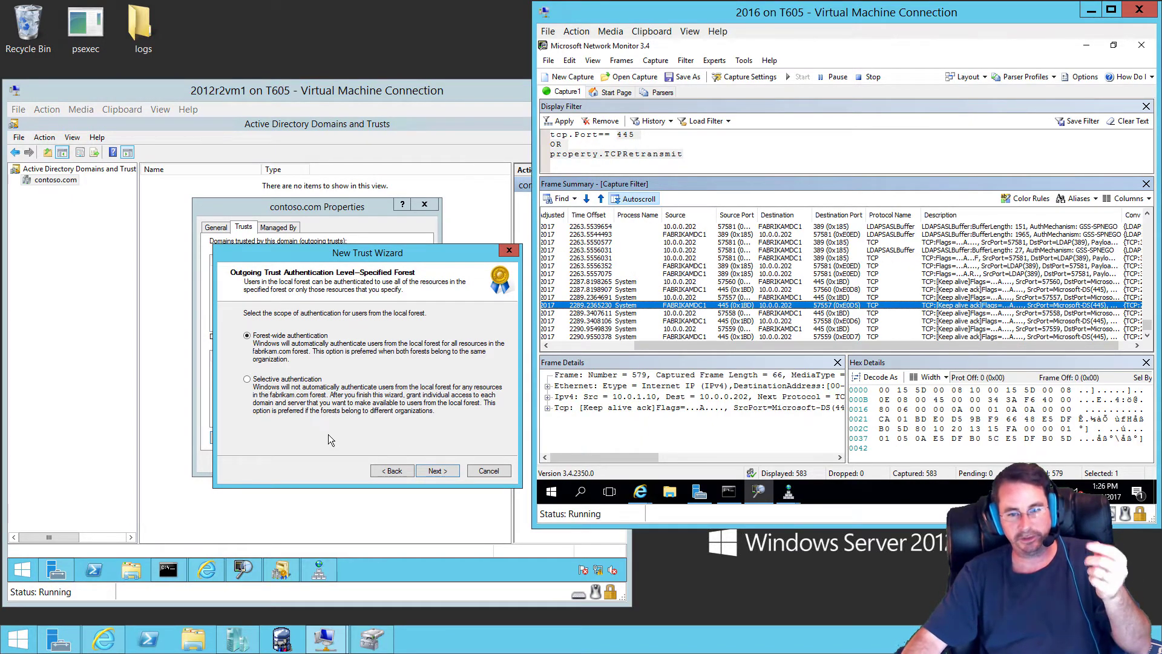
pyautogui.click(318, 472)
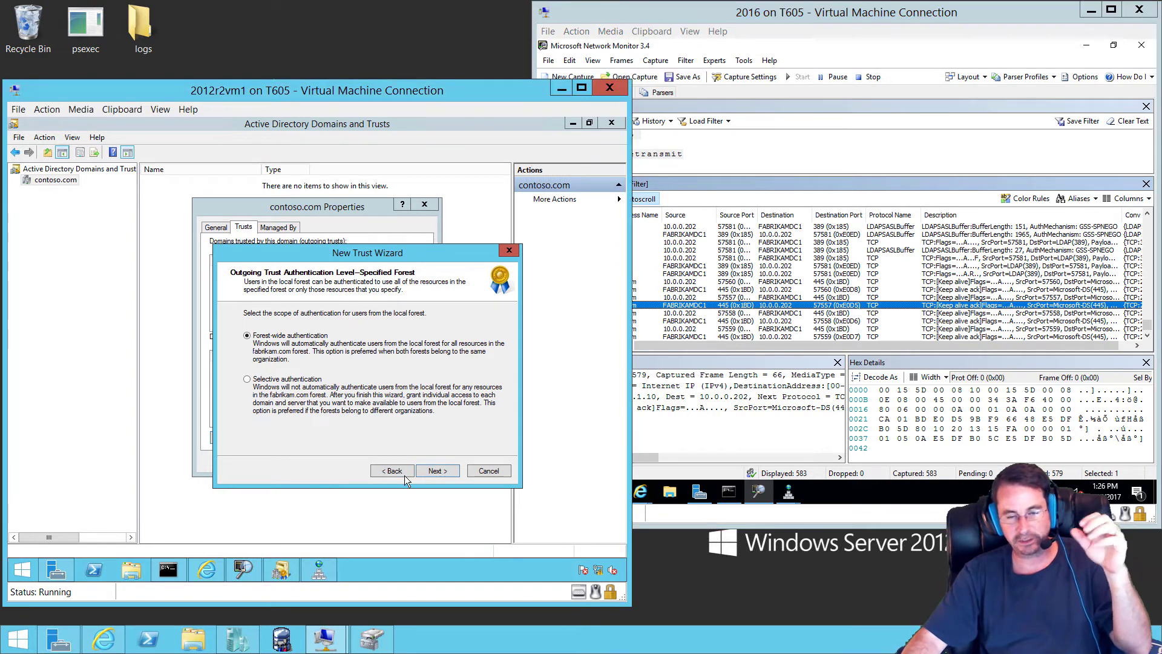
pyautogui.click(439, 471)
pyautogui.click(441, 469)
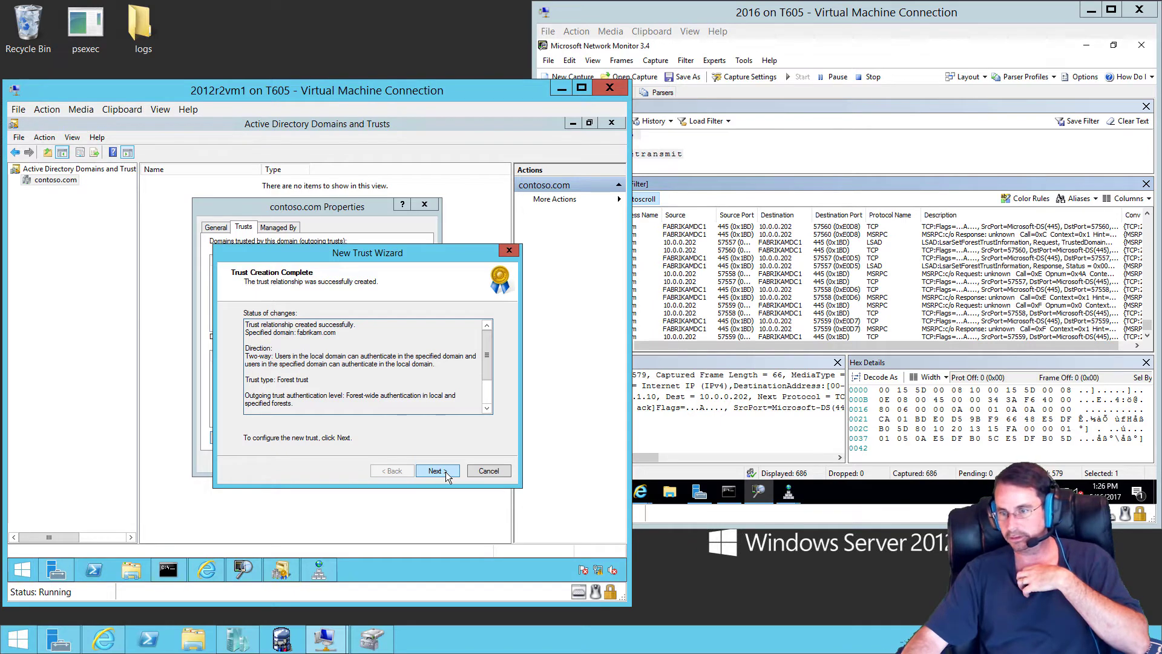
# Step: Confirm both the outgoing and incoming trusts, then finish the wizard and close the contoso.com properties
pyautogui.click(446, 476)
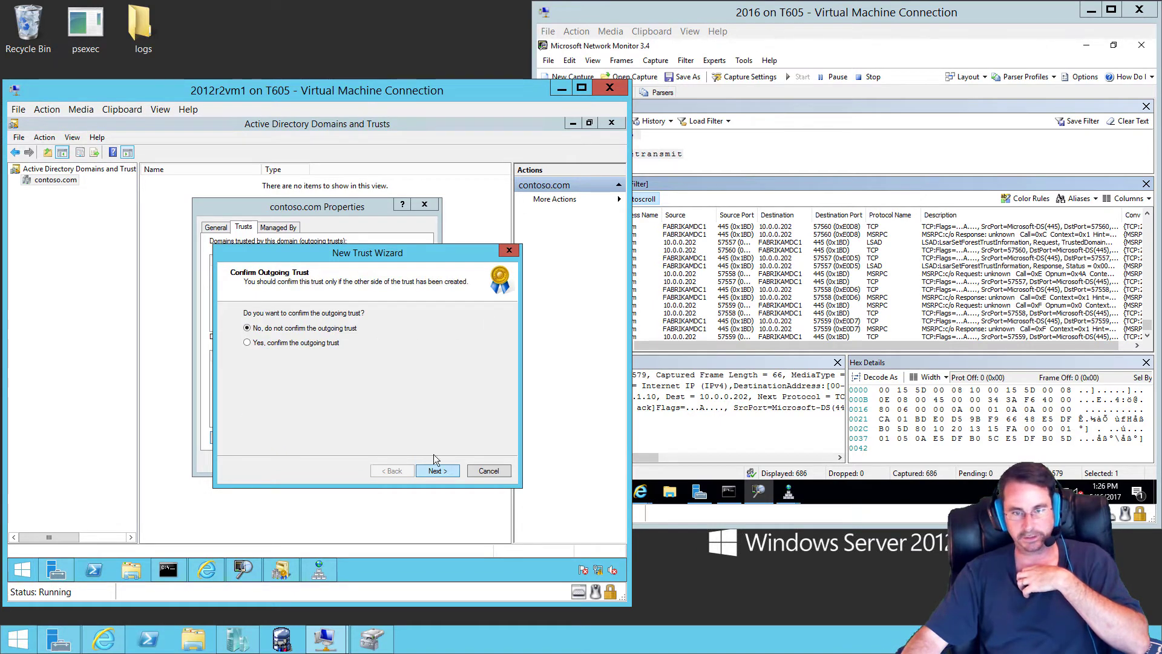
pyautogui.click(296, 345)
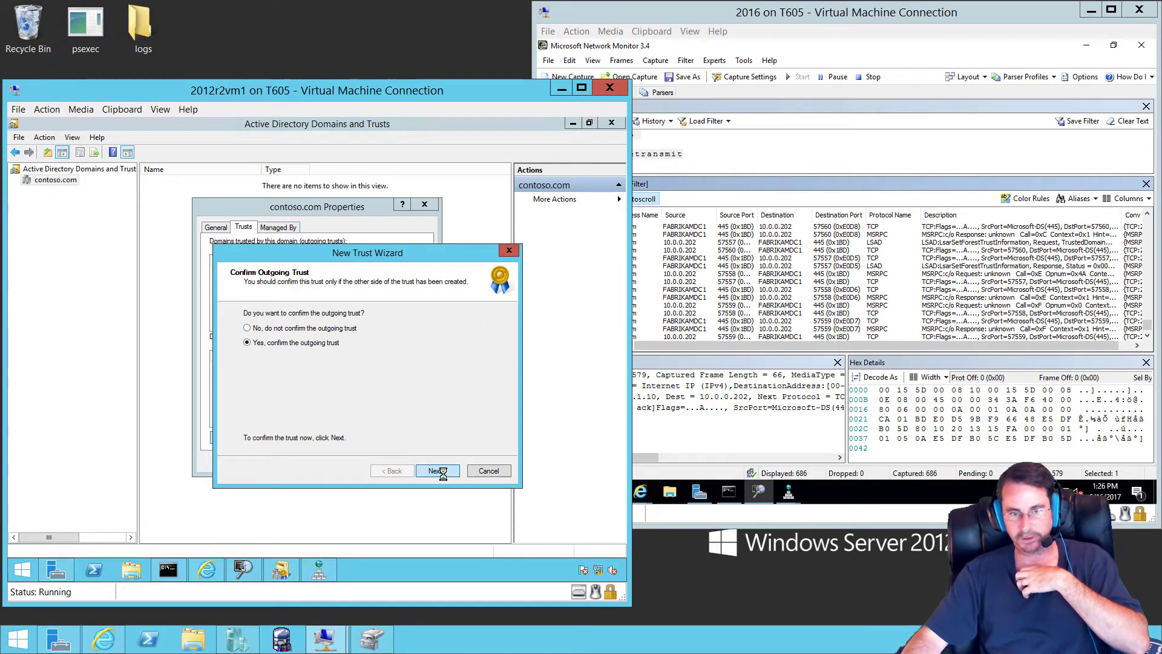
pyautogui.click(443, 472)
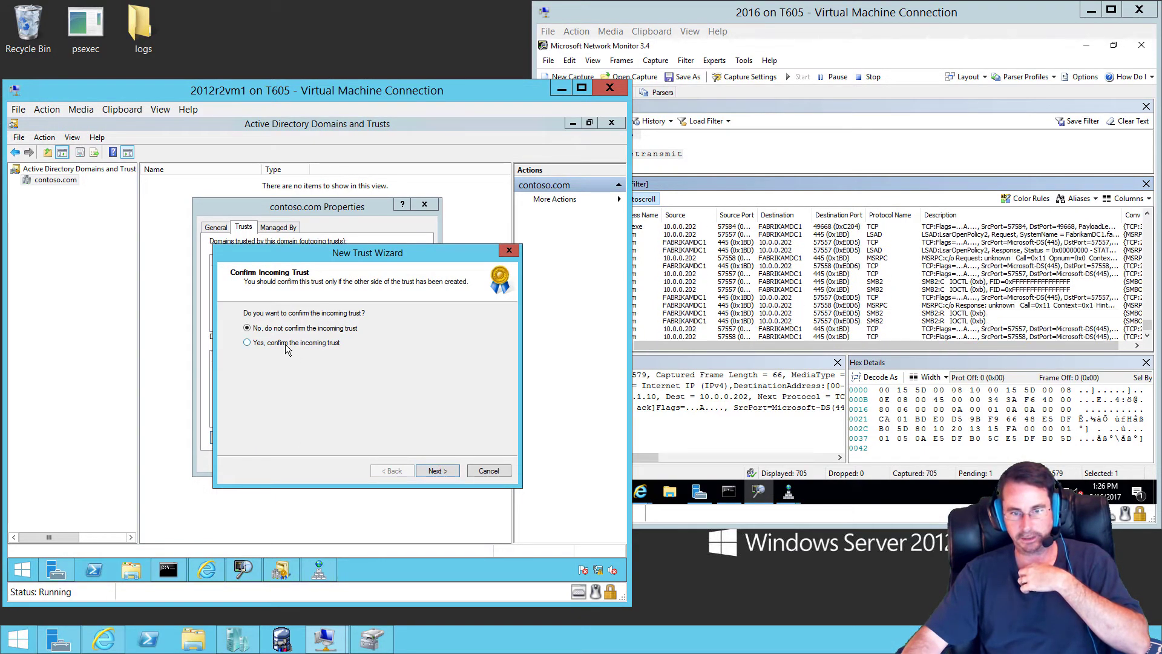
pyautogui.click(286, 344)
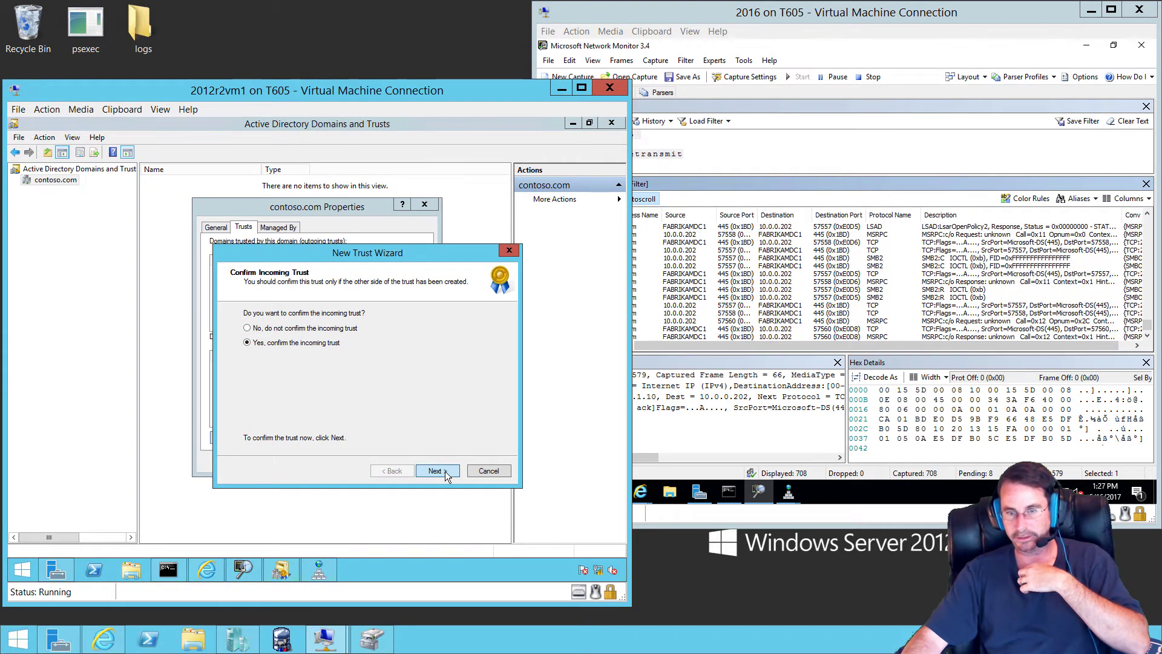
pyautogui.click(445, 471)
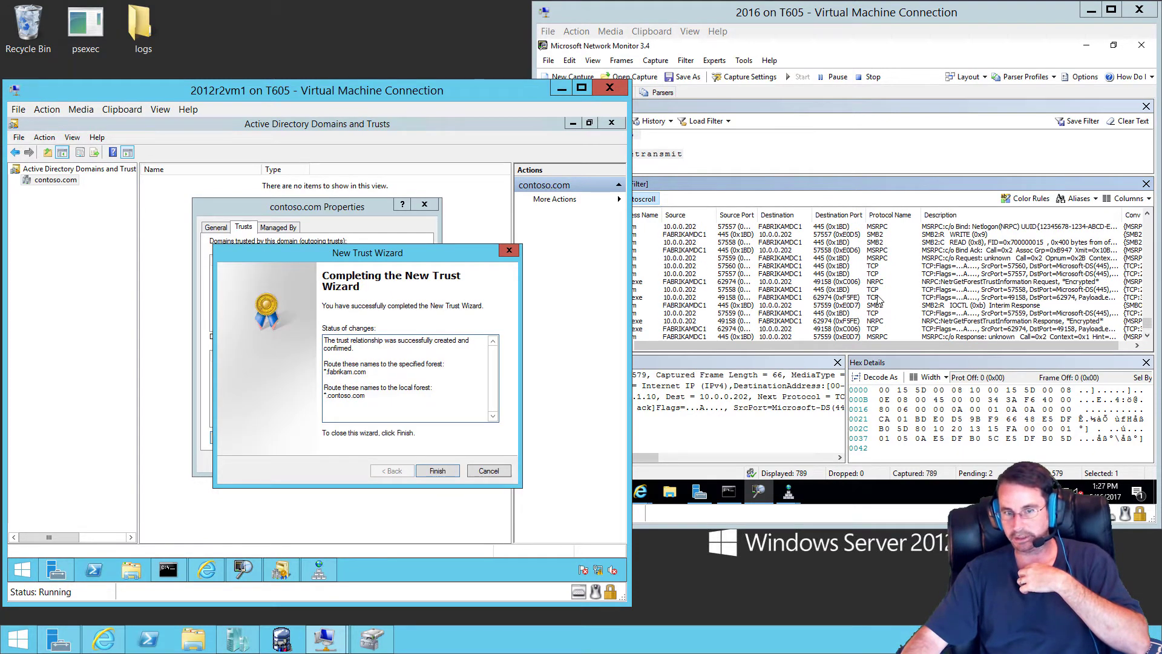
pyautogui.click(442, 469)
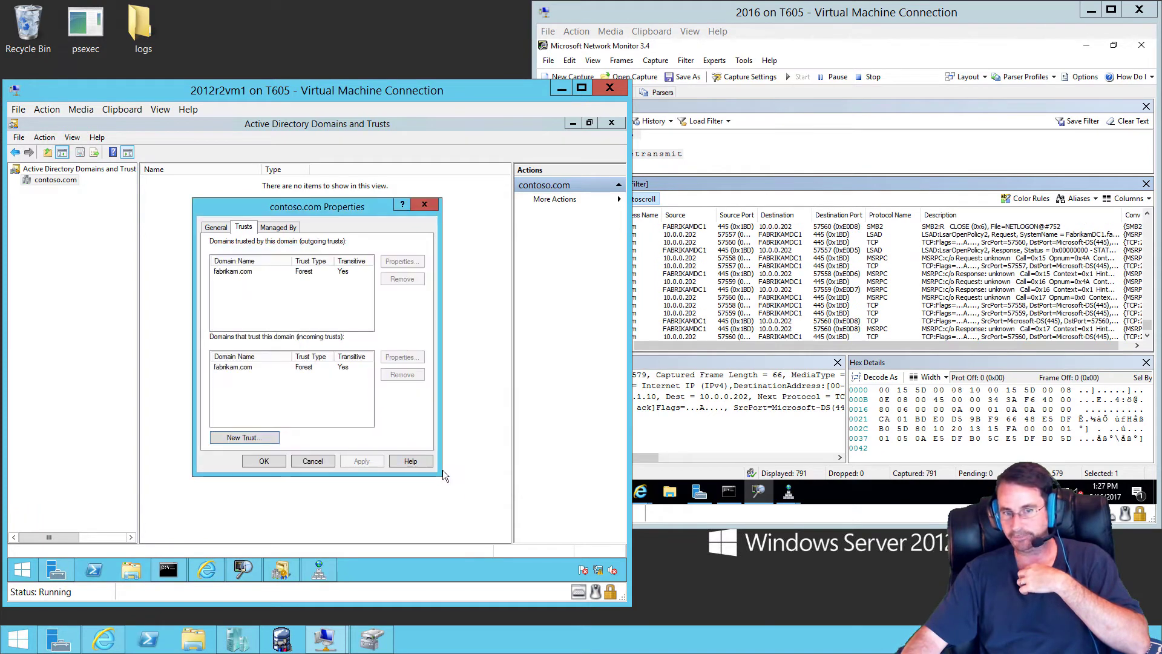
pyautogui.click(267, 461)
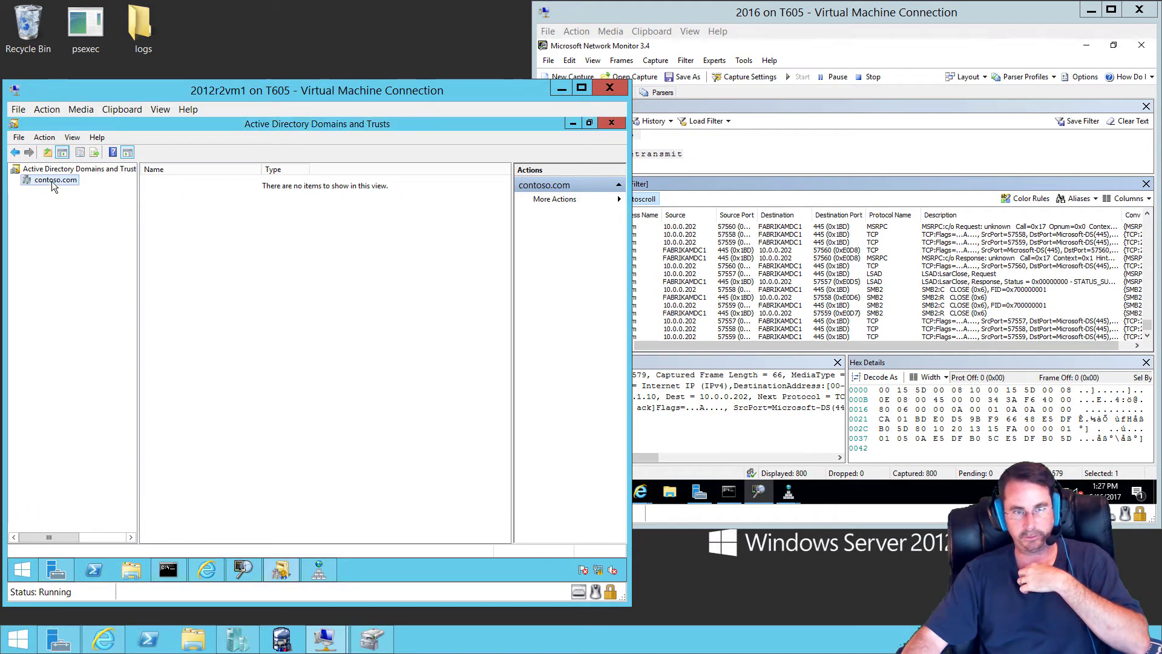
# Step: Reopen the contoso.com trusts and check the name suffix routing of the outgoing fabrikam.com trust
pyautogui.rightClick(52, 181)
pyautogui.click(91, 247)
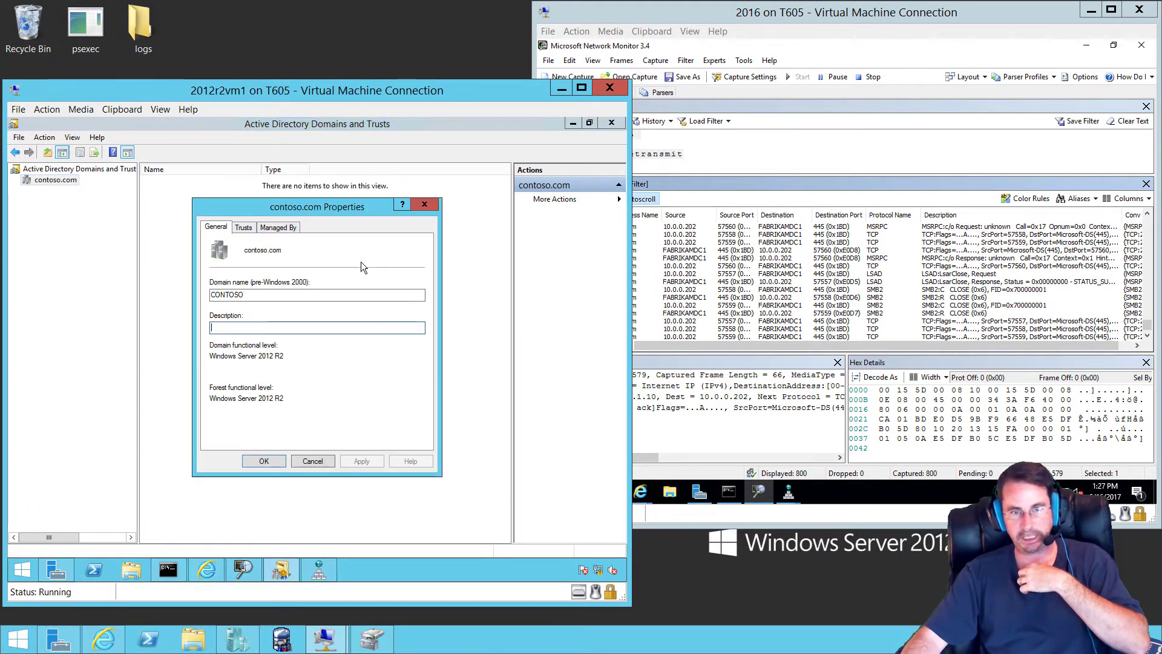
pyautogui.click(243, 228)
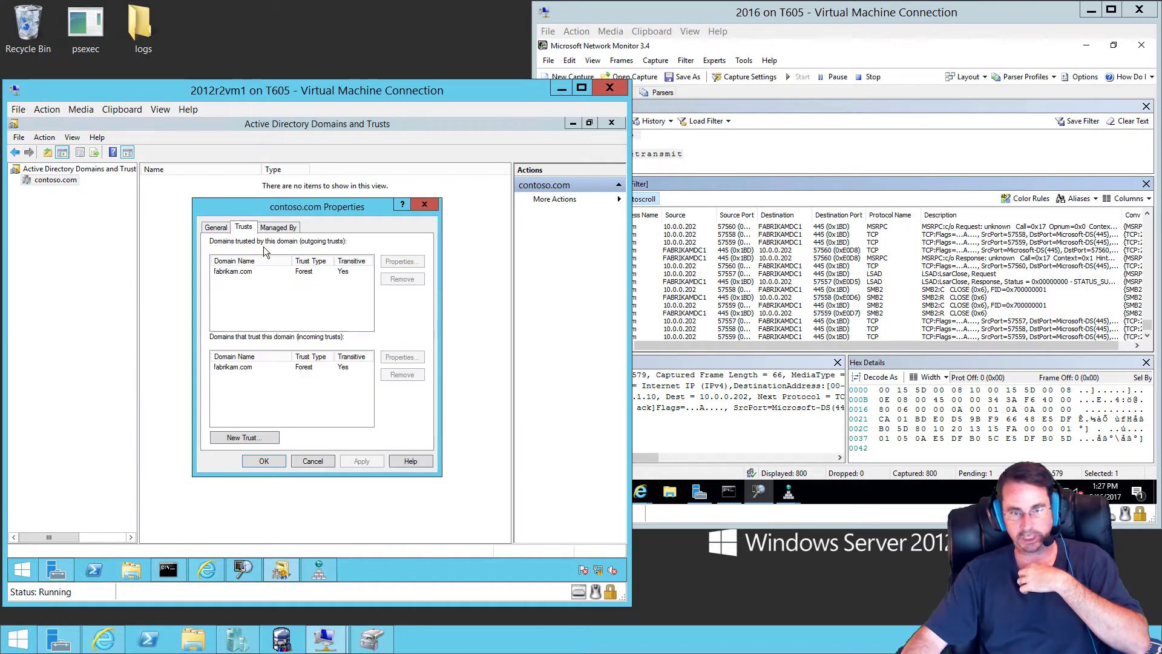
pyautogui.click(232, 272)
pyautogui.click(400, 262)
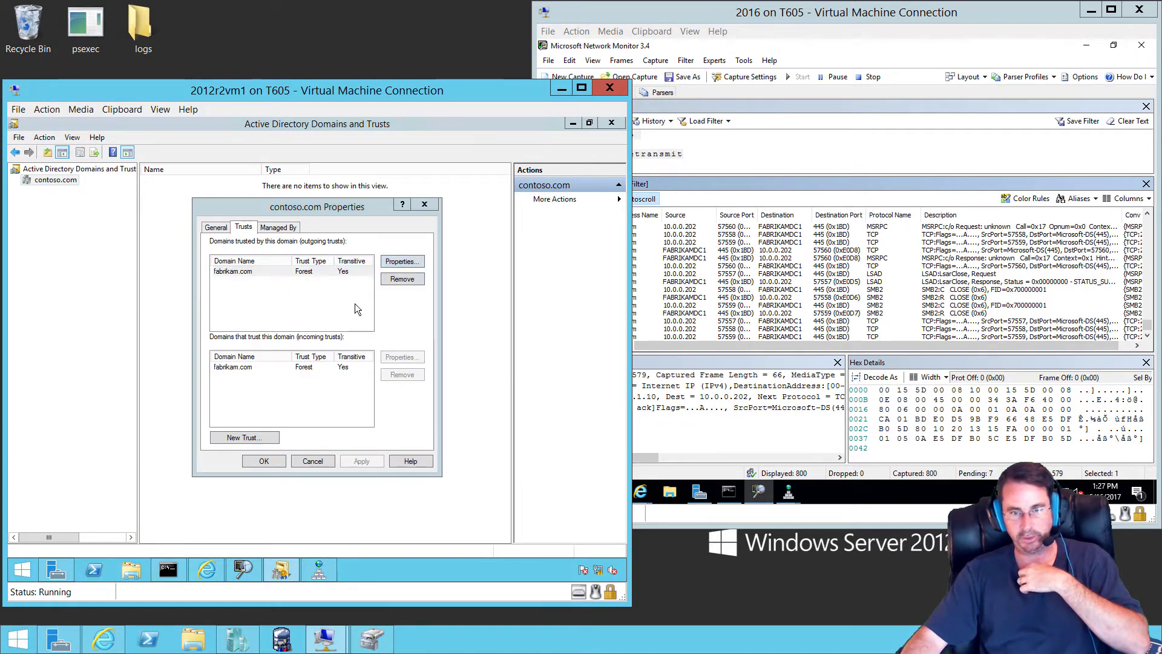
pyautogui.click(279, 242)
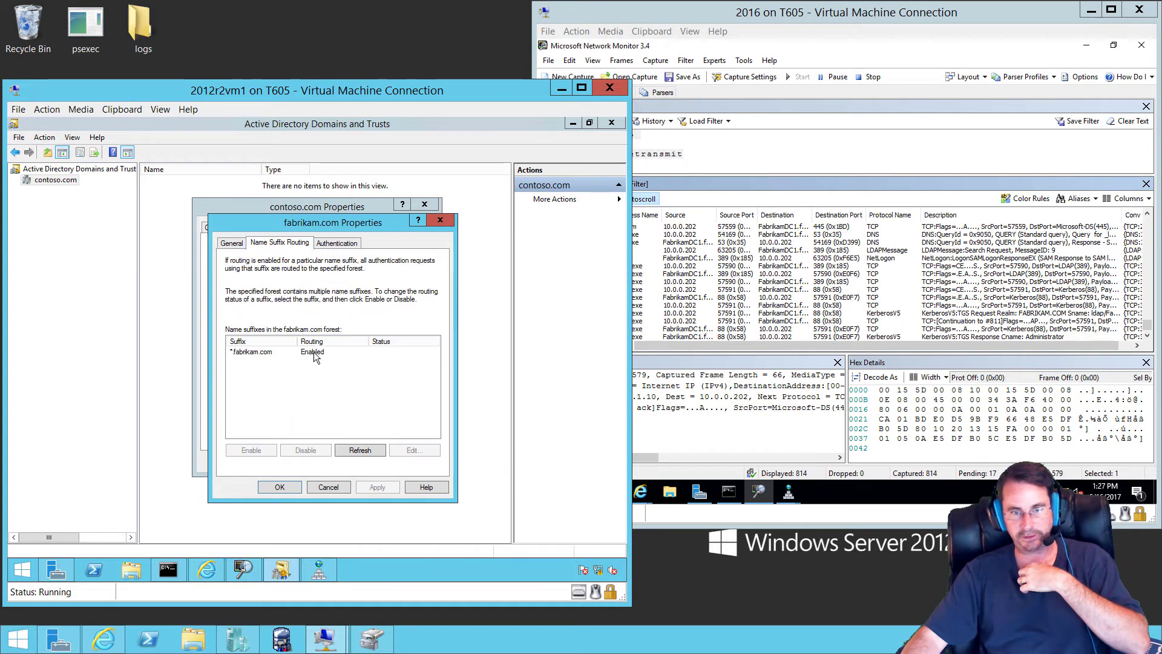
pyautogui.click(258, 353)
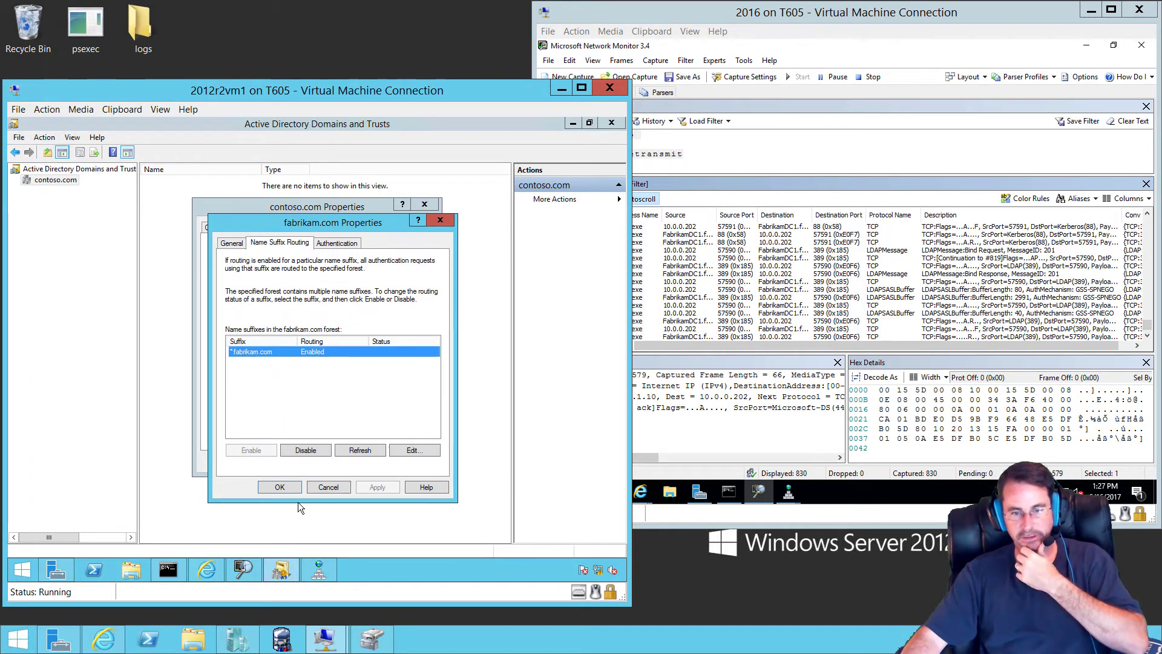
pyautogui.click(280, 486)
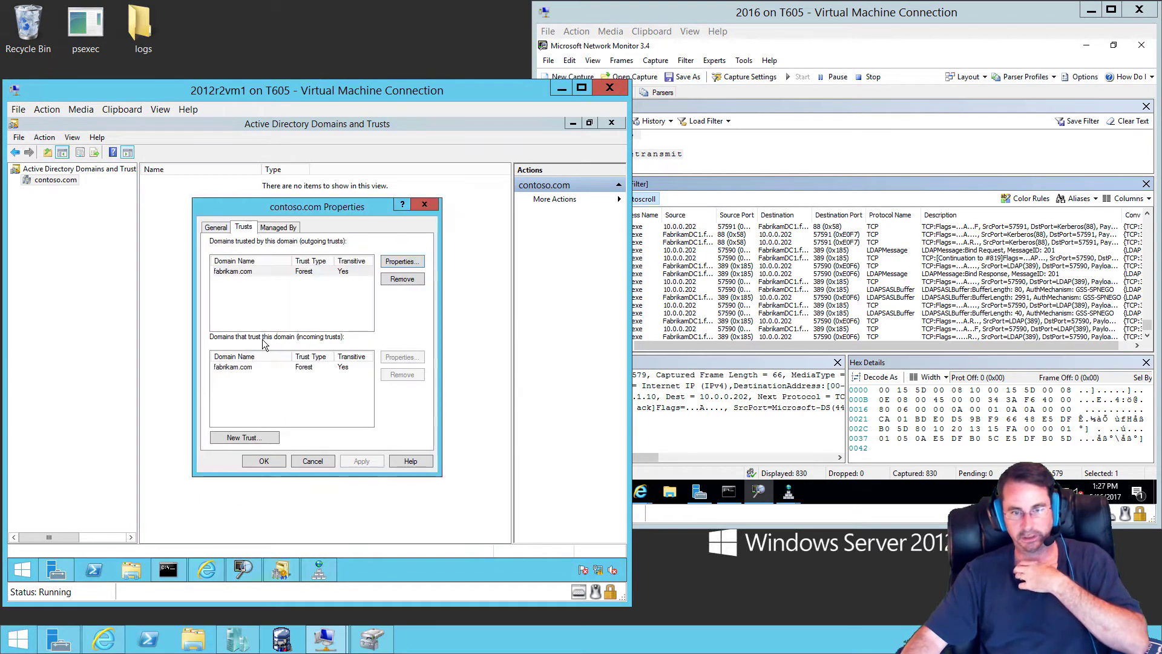
# Step: View the name suffix routing of the incoming fabrikam.com trust
pyautogui.click(228, 370)
pyautogui.click(406, 355)
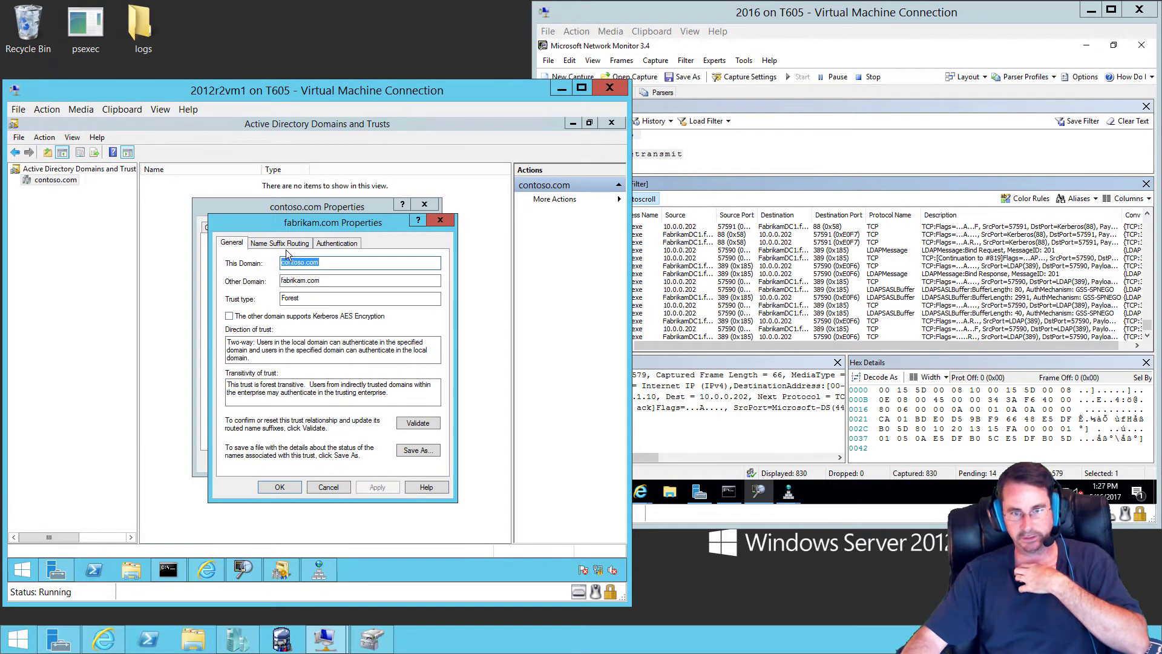
pyautogui.click(285, 244)
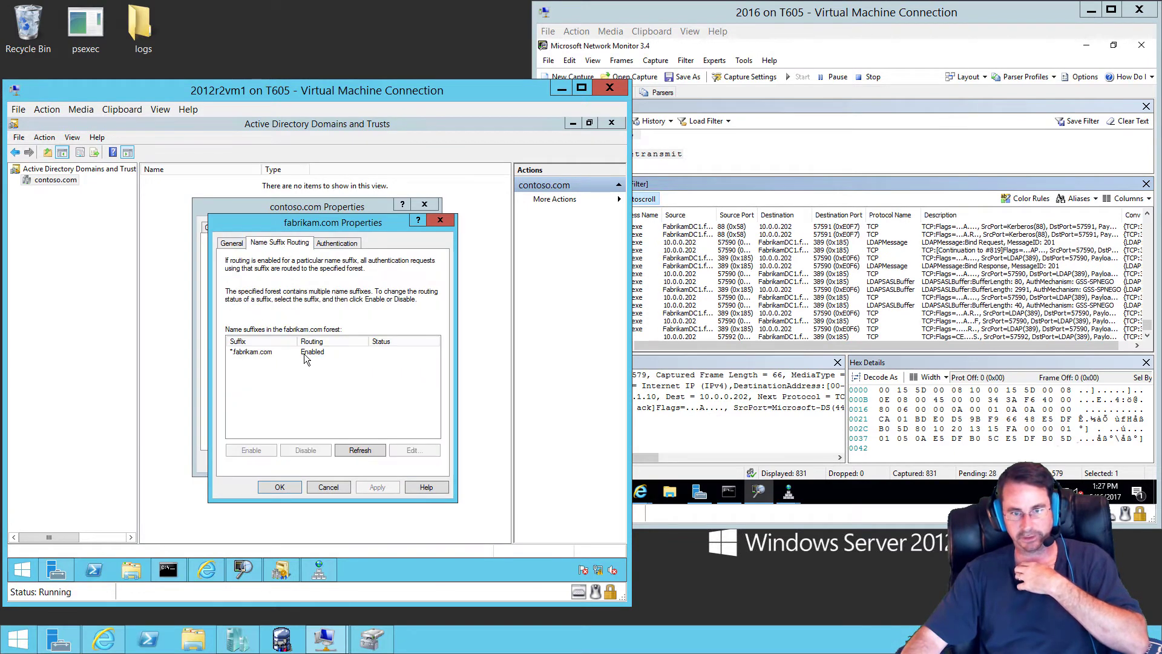
# Step: Close the incoming fabrikam.com trust properties and the contoso.com properties, and switch to the 2016 virtual machine
pyautogui.click(440, 222)
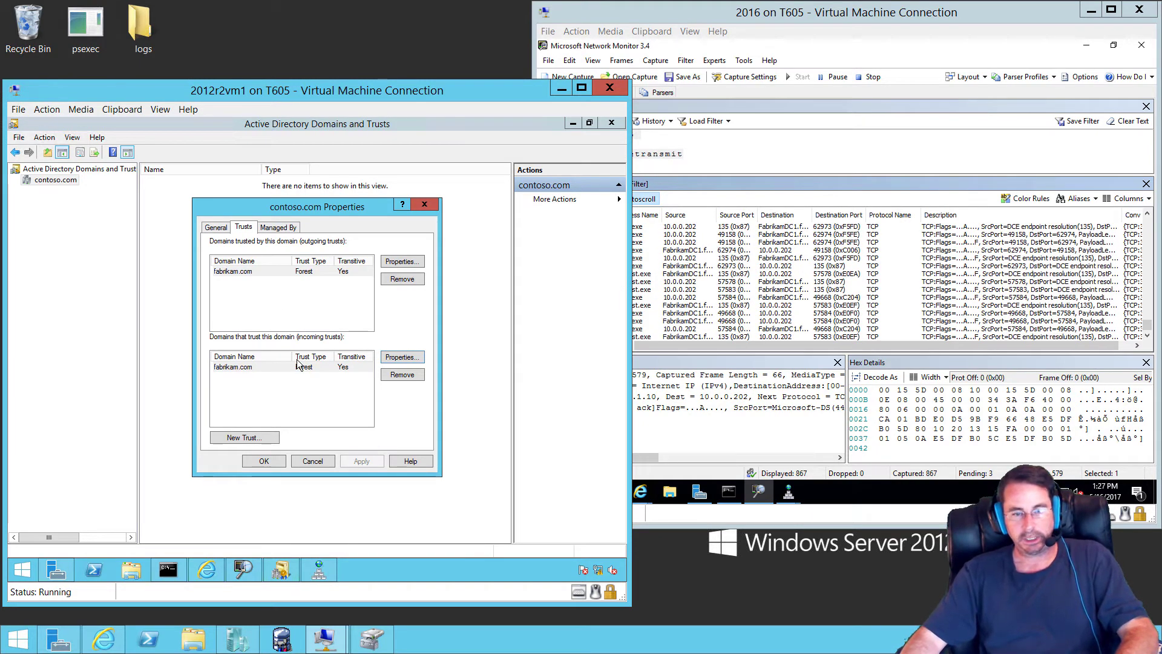
pyautogui.click(271, 460)
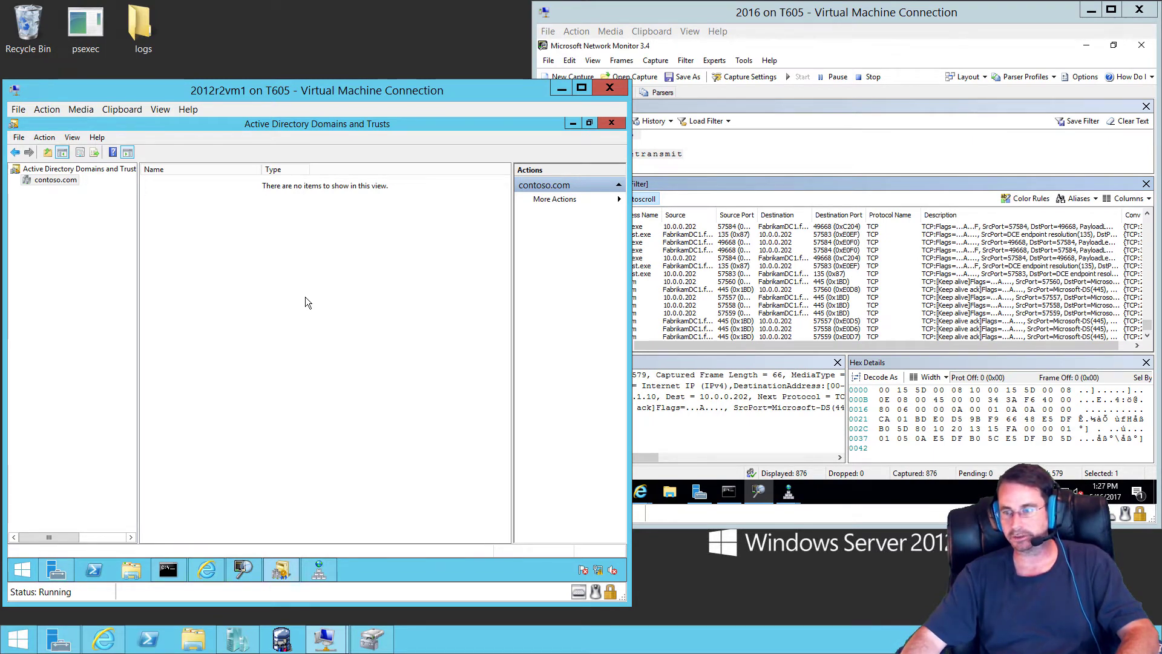
pyautogui.click(844, 18)
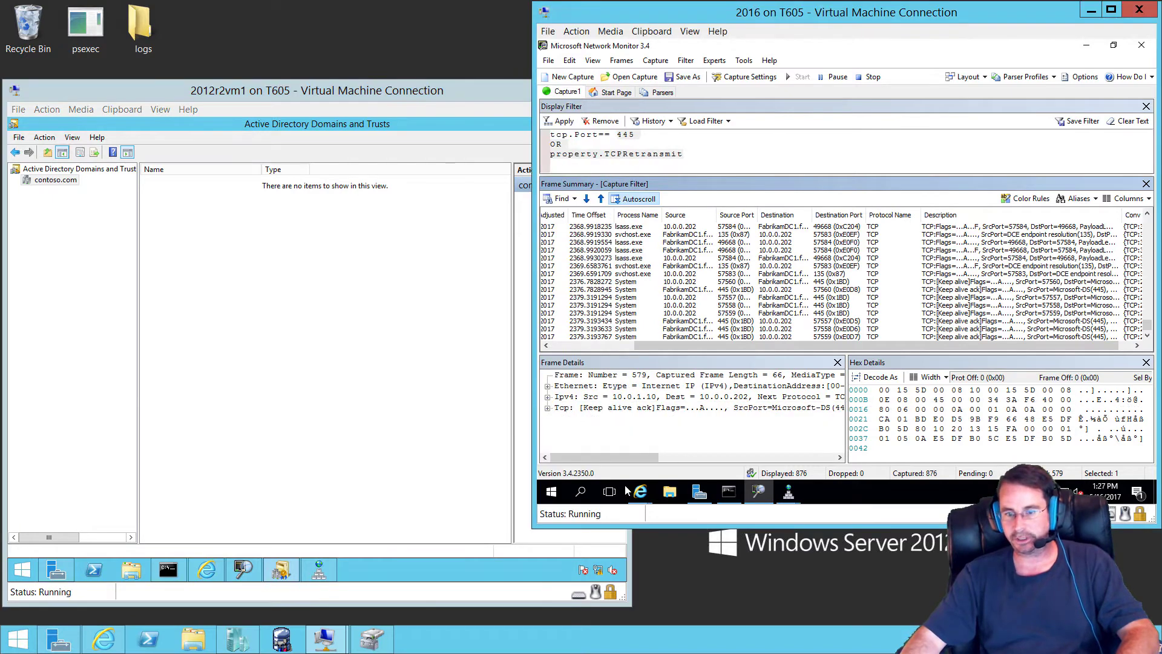
# Step: In pfSense on 2016, disable the WAN rule passing IPv4 traffic from 10.0.0.0/24 to 10.0.1.0/24 and save the rule
pyautogui.moveTo(642, 495)
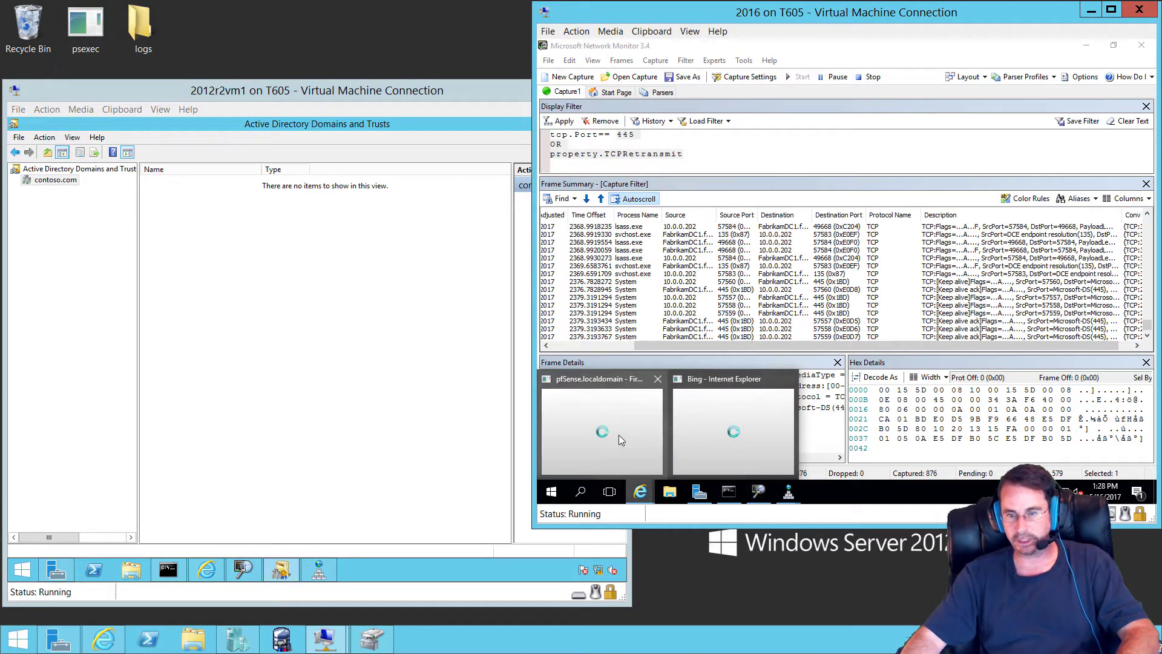
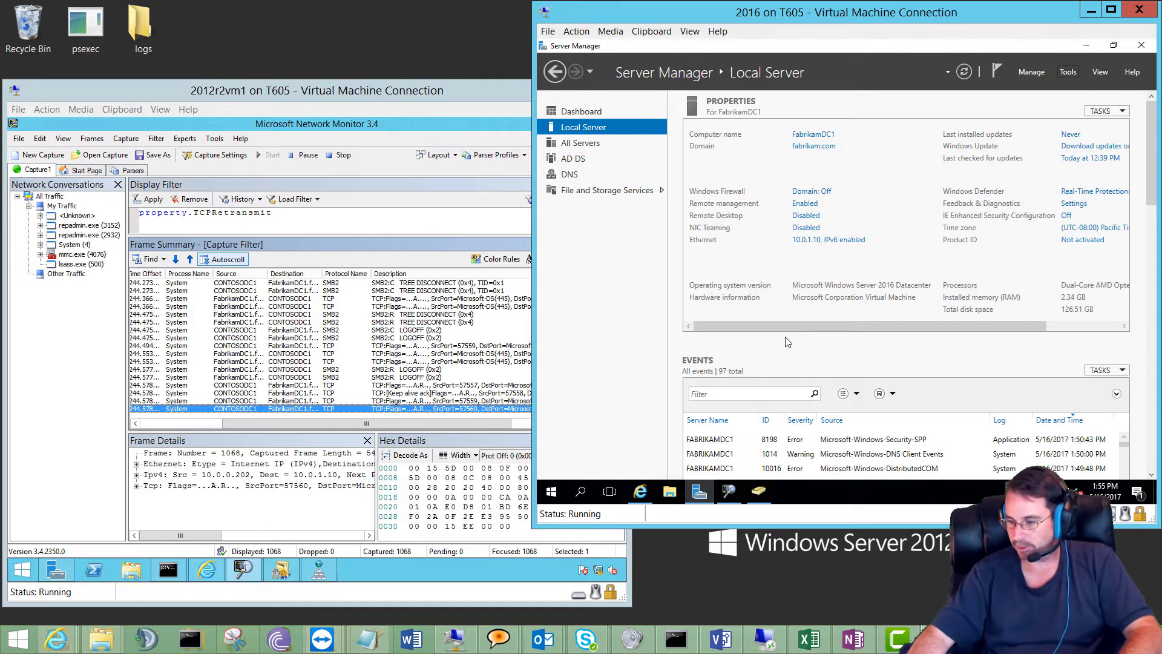
pyautogui.click(641, 493)
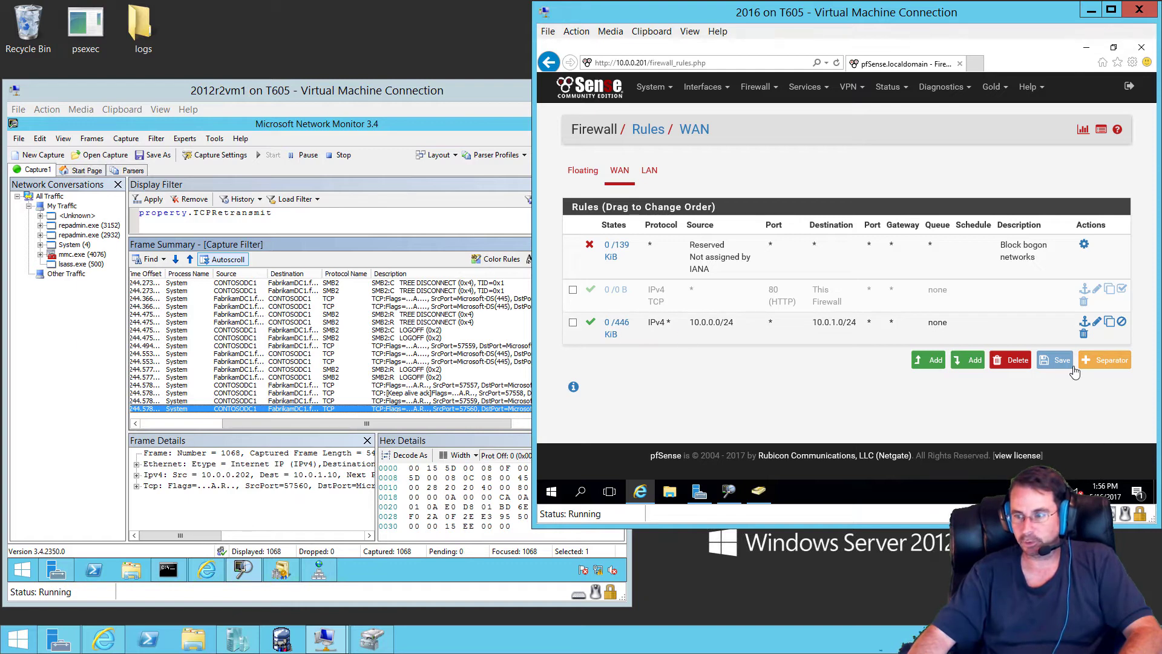
pyautogui.click(1097, 322)
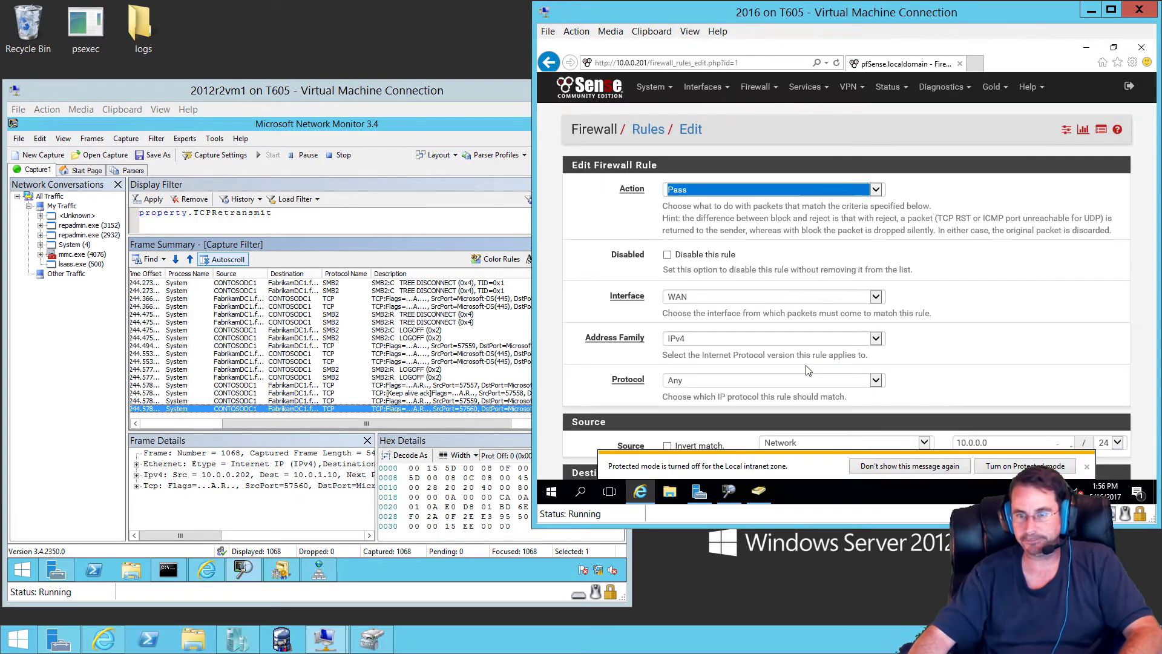
pyautogui.click(668, 255)
pyautogui.scroll(-5, 980, 315)
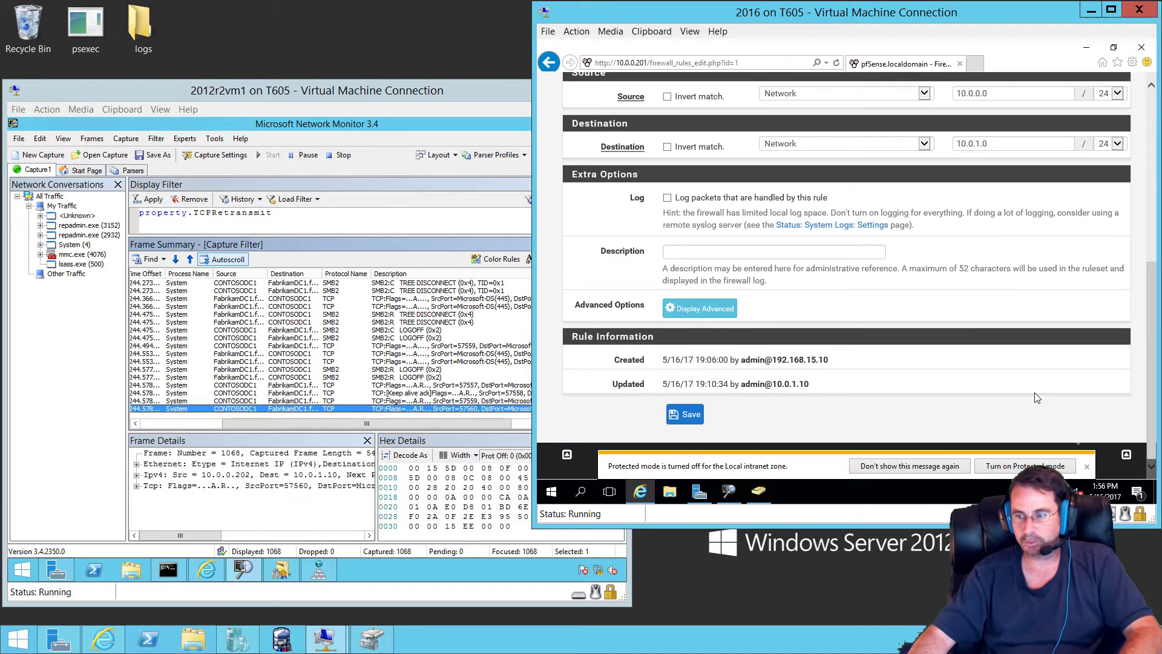
pyautogui.click(1087, 467)
pyautogui.click(687, 417)
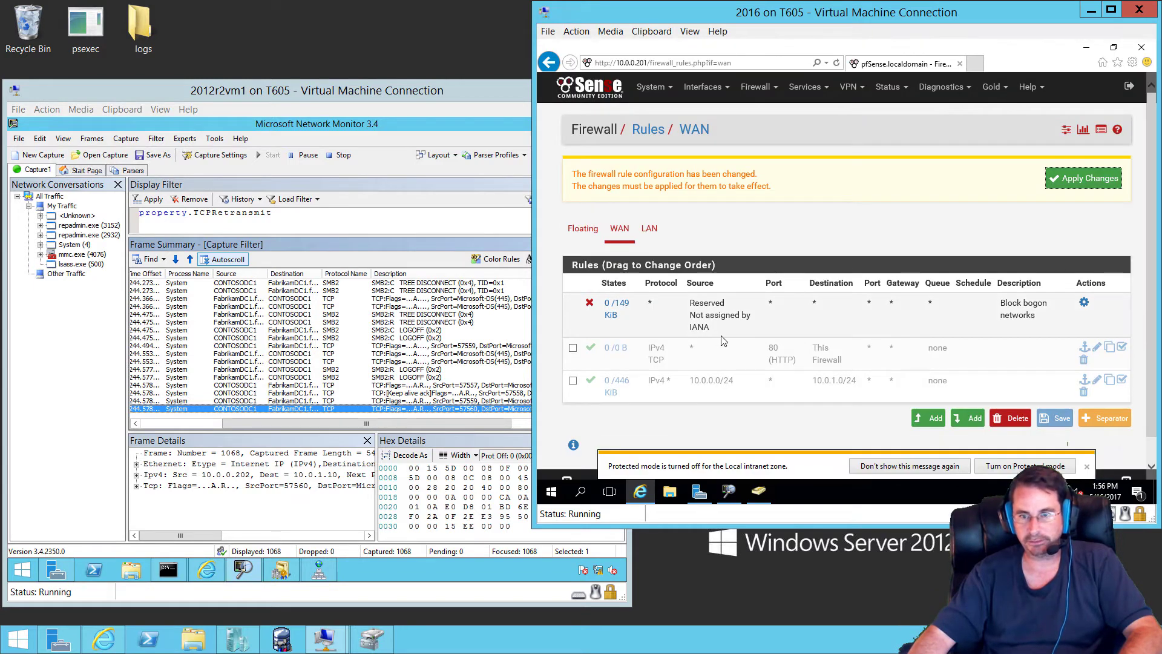
# Step: Switch to the command prompt on 2012r2vm1 and run repadmin /bind fabrikam.com again
pyautogui.click(255, 92)
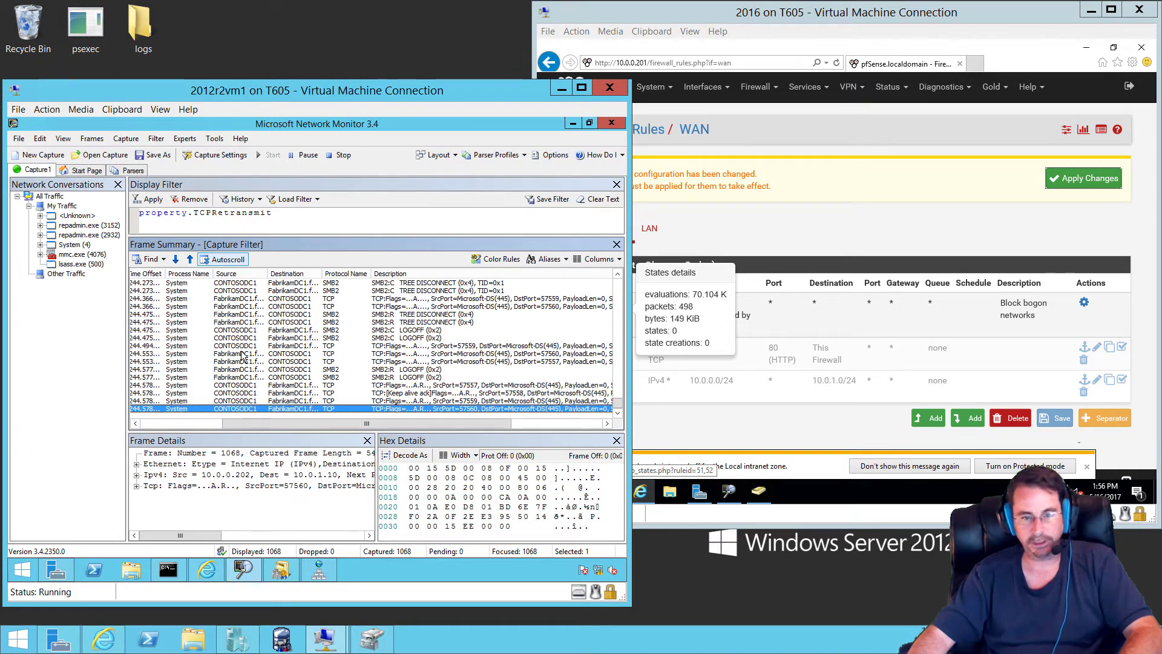
pyautogui.click(172, 570)
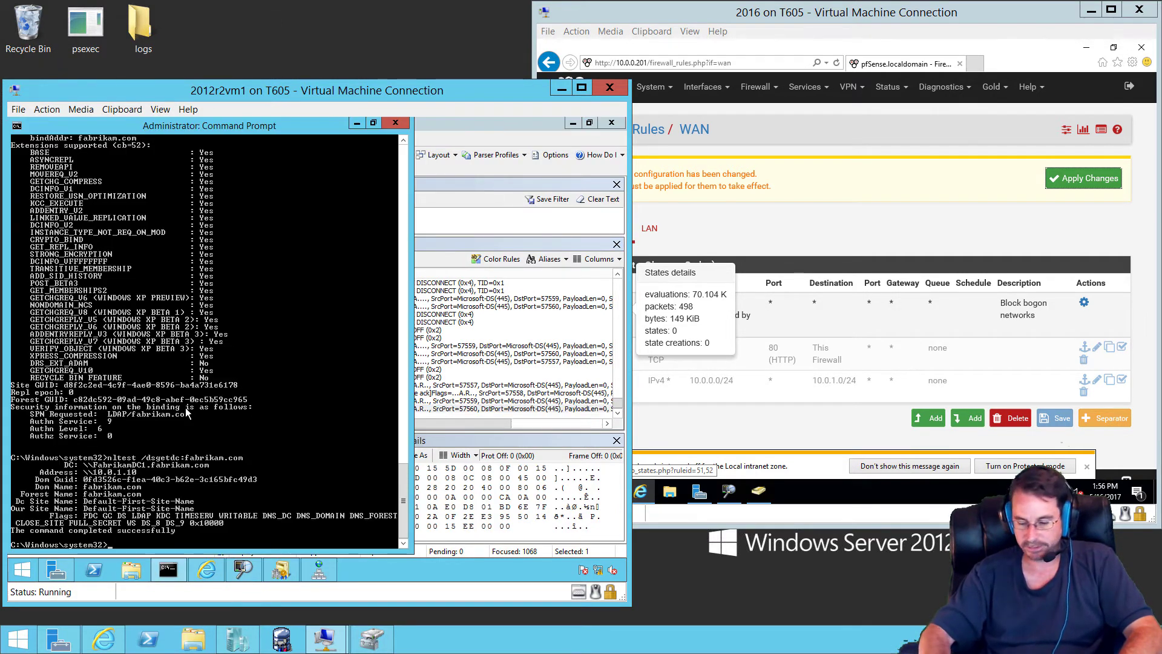
pyautogui.press('Up')
pyautogui.press('Up')
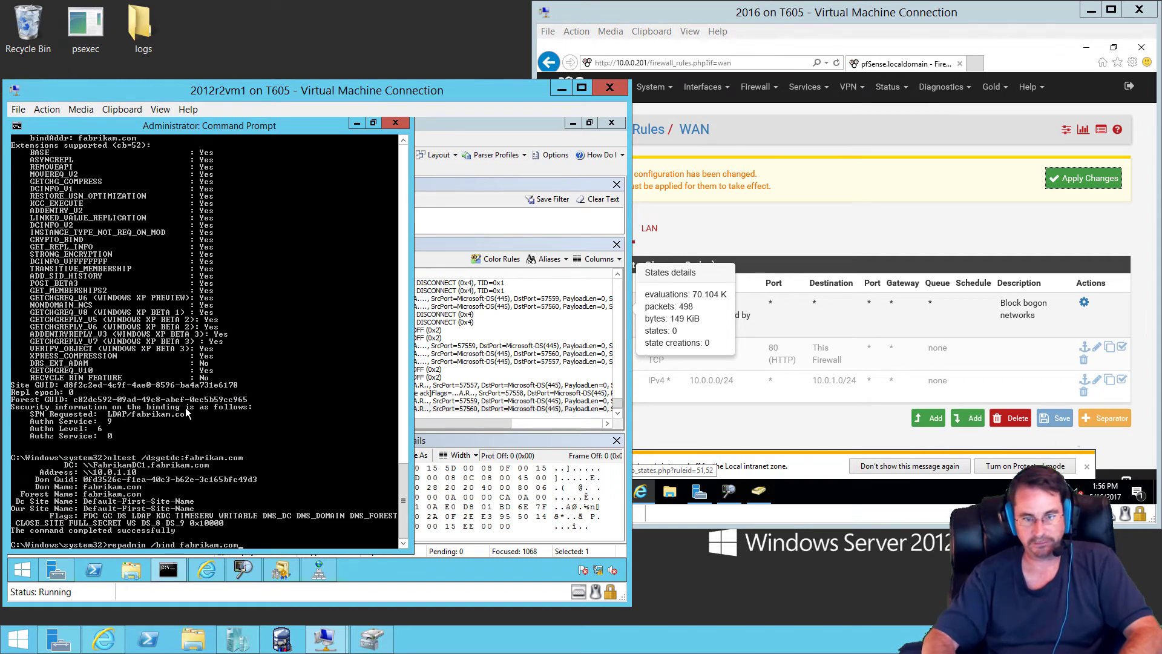
pyautogui.press('Return')
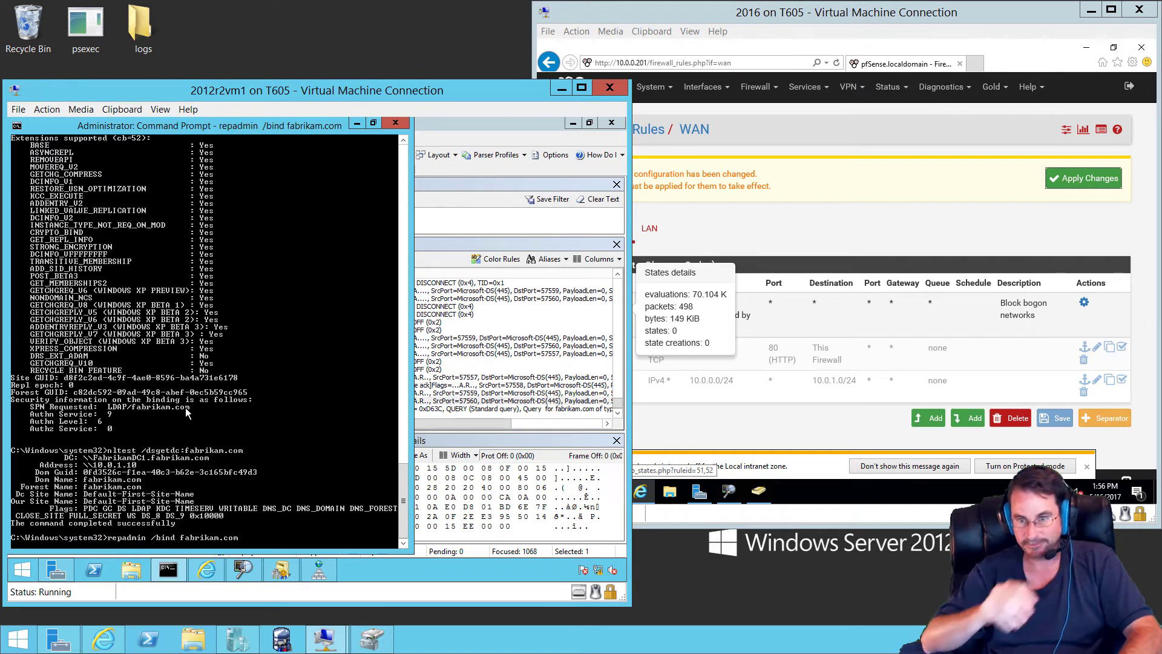
# Step: Apply the pfSense firewall rule changes, and check the newest captured frames and the repadmin output on 2012r2vm1
pyautogui.click(1075, 180)
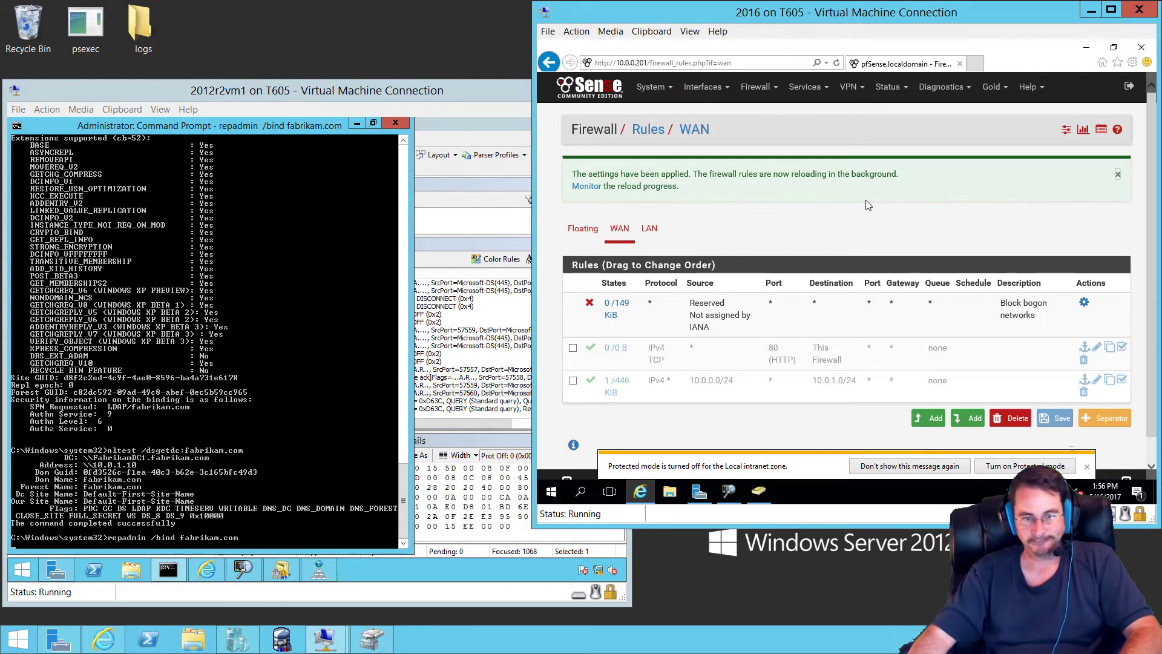
pyautogui.click(453, 427)
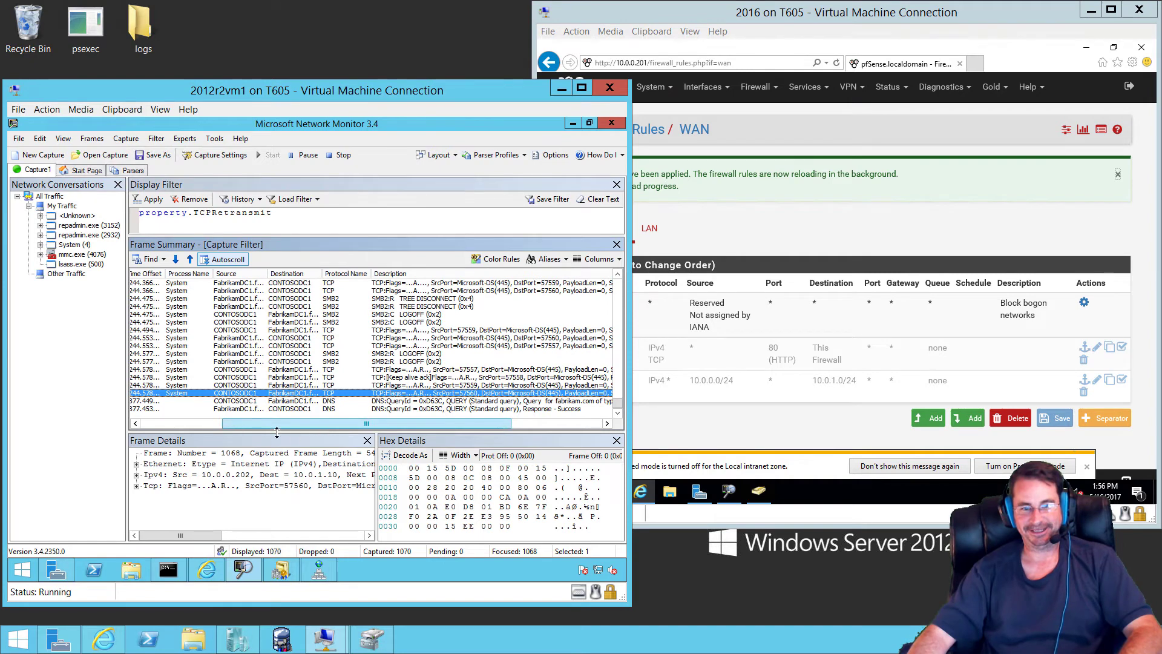
pyautogui.moveTo(271, 424); pyautogui.dragTo(241, 424)
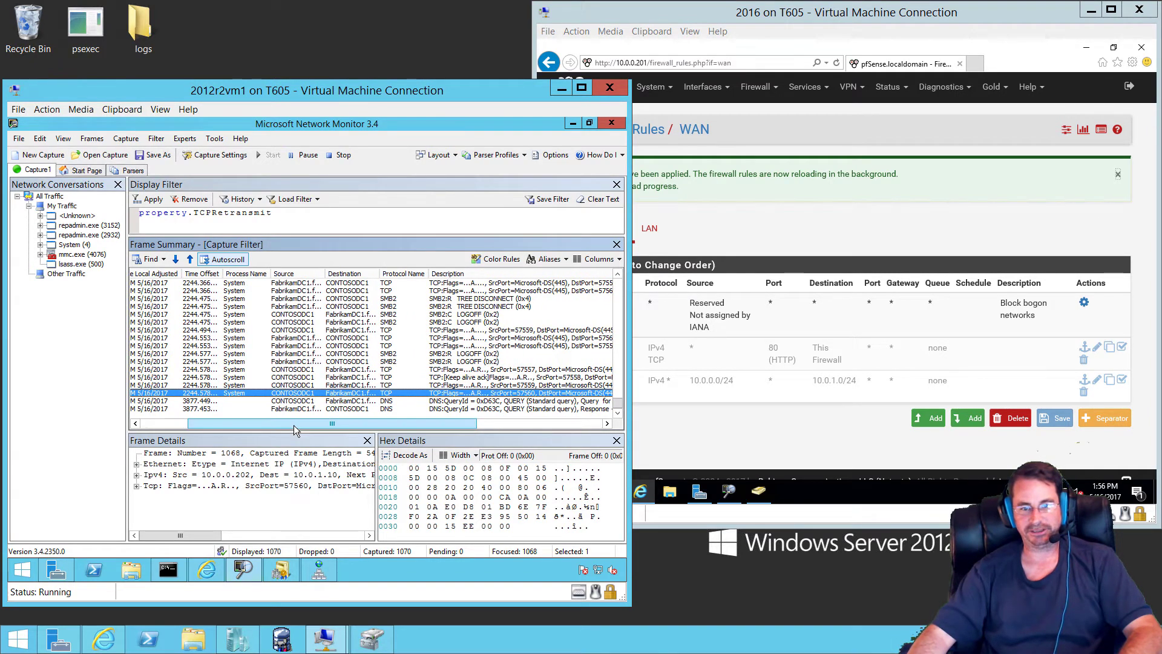
pyautogui.moveTo(283, 424); pyautogui.dragTo(307, 425)
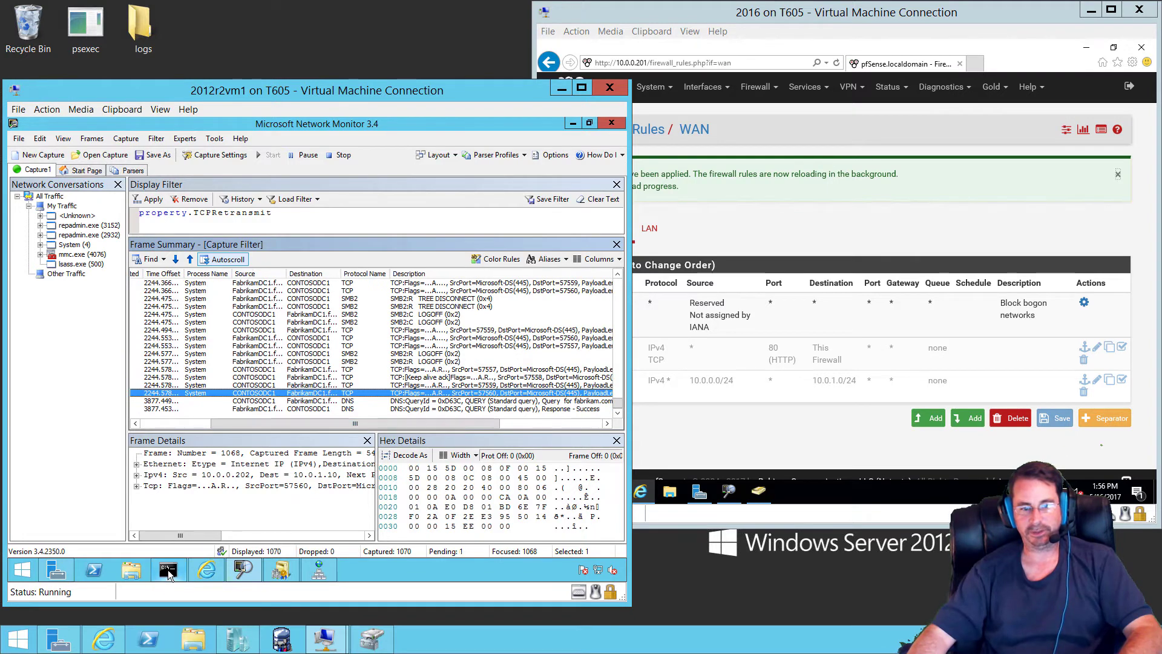
pyautogui.click(168, 569)
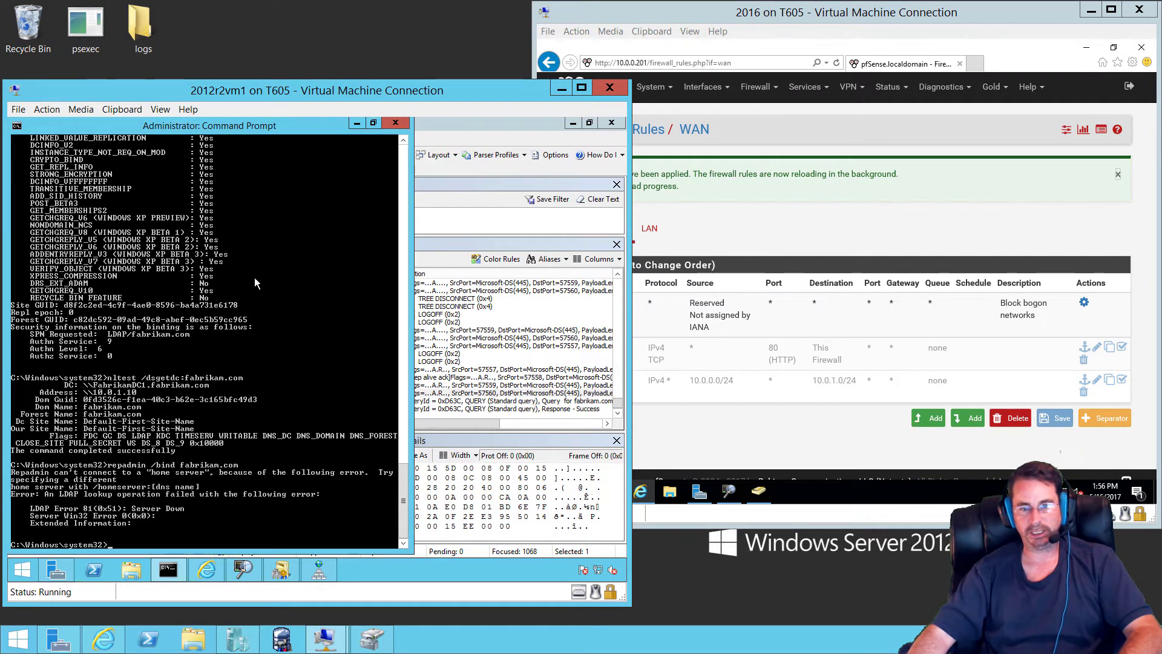
# Step: Remove the applied display filter on 2012r2vm1 and examine the latest DNS and TCP frames in the capture
pyautogui.click(453, 430)
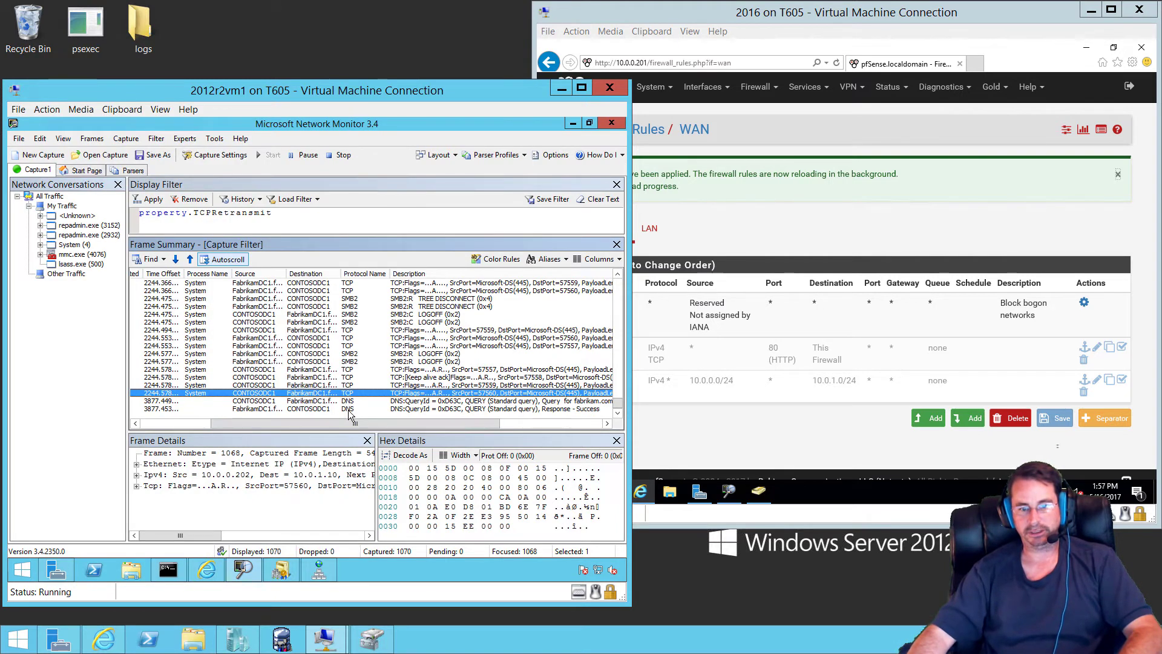
pyautogui.click(291, 409)
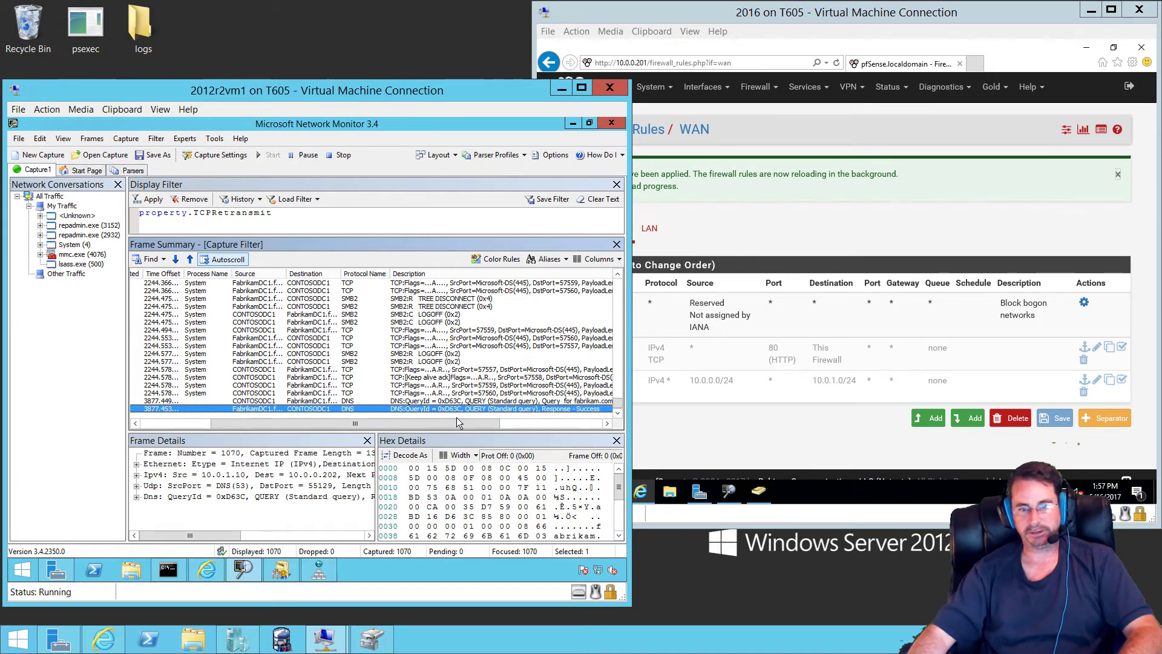
pyautogui.moveTo(415, 426); pyautogui.dragTo(428, 427)
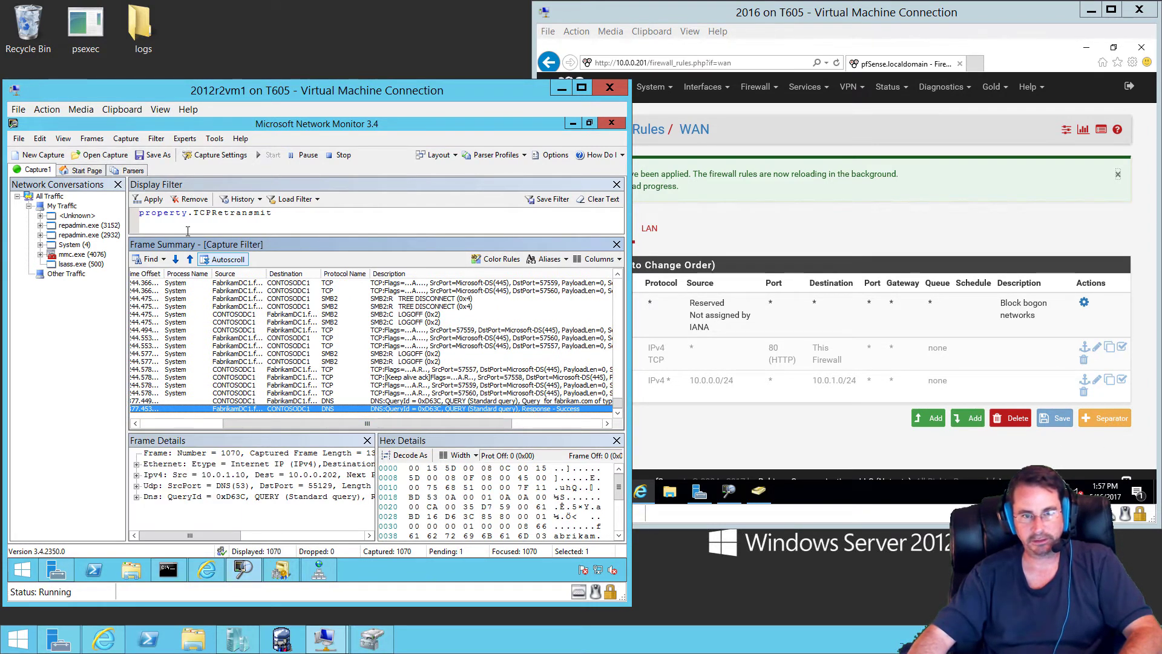
pyautogui.click(194, 199)
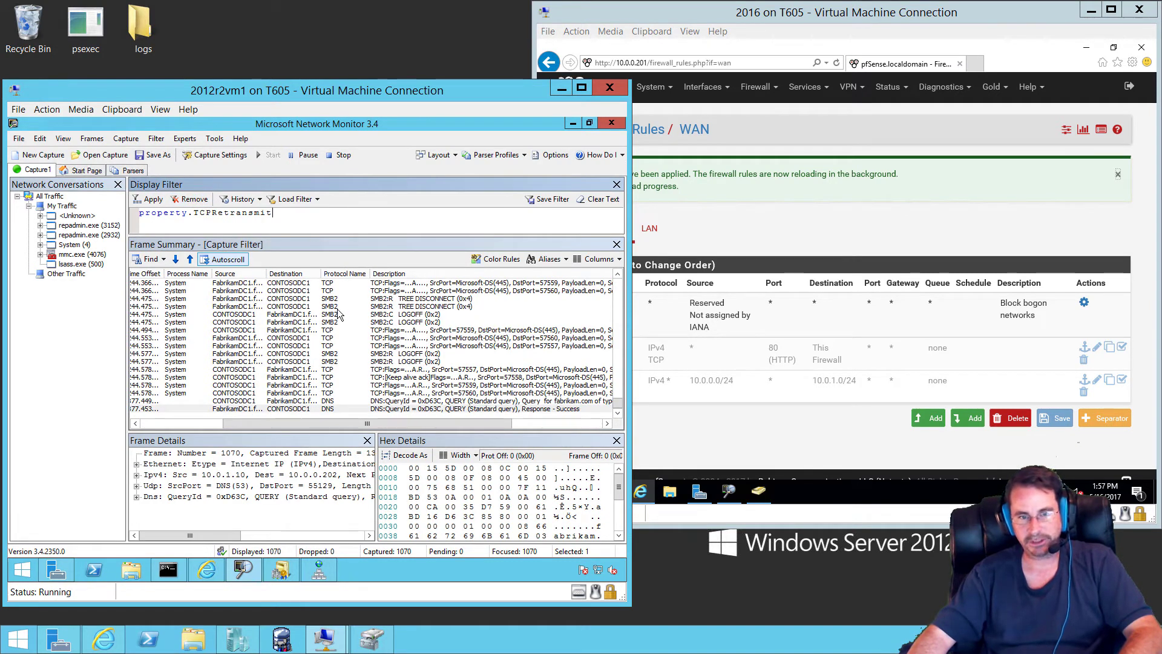
pyautogui.click(371, 410)
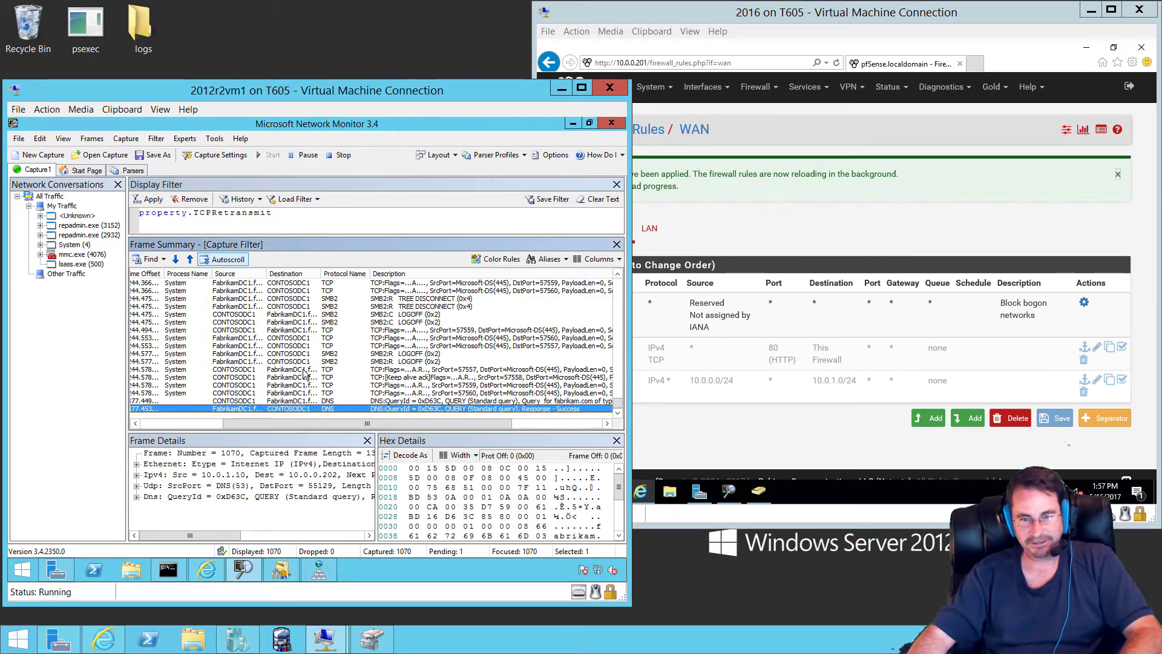
pyautogui.click(301, 377)
pyautogui.click(378, 392)
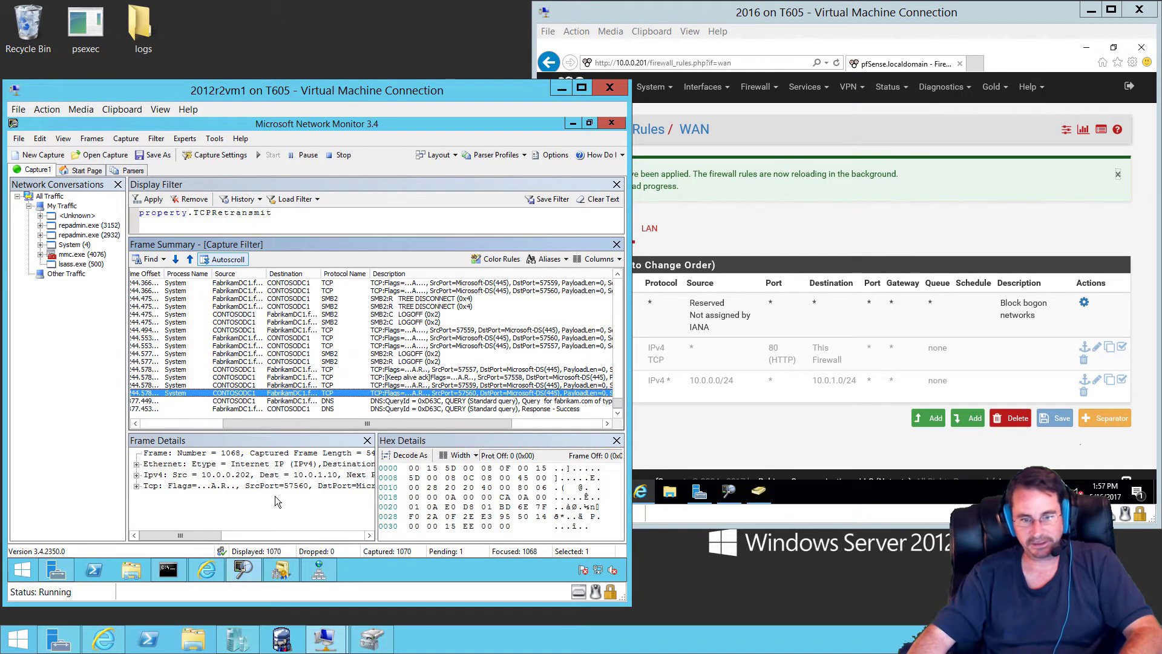
# Step: Rerun repadmin /bind fabrikam.com on 2012r2vm1, minimize the command prompt and check the end of the frame list
pyautogui.click(172, 571)
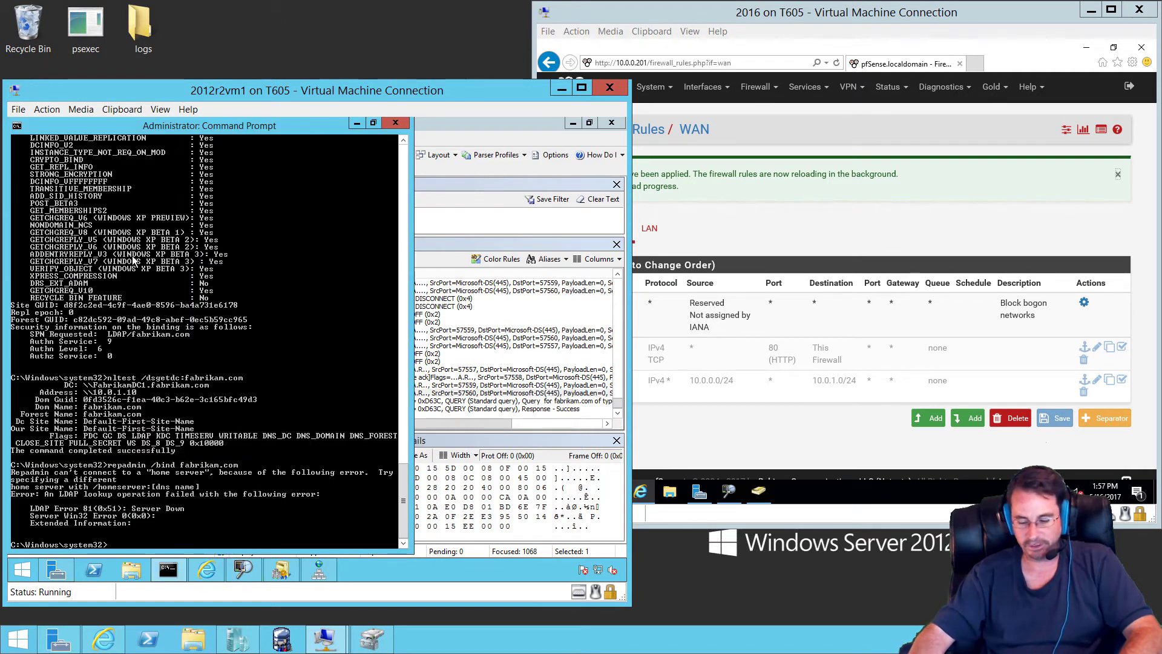
pyautogui.press('Up')
pyautogui.press('Return')
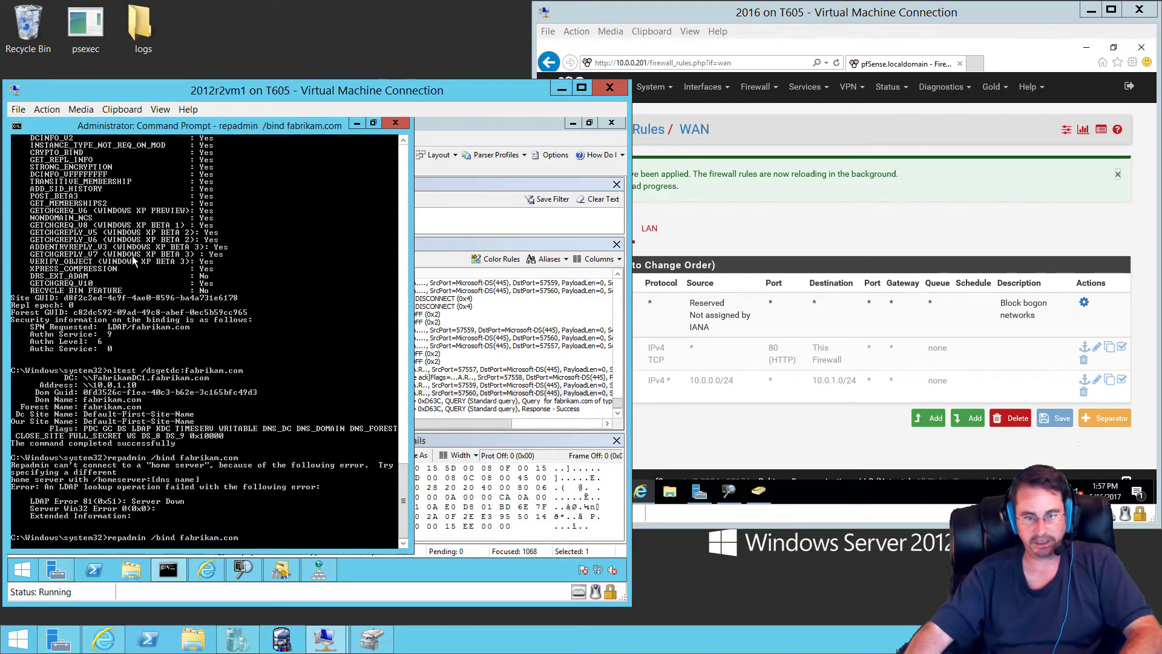
pyautogui.click(357, 124)
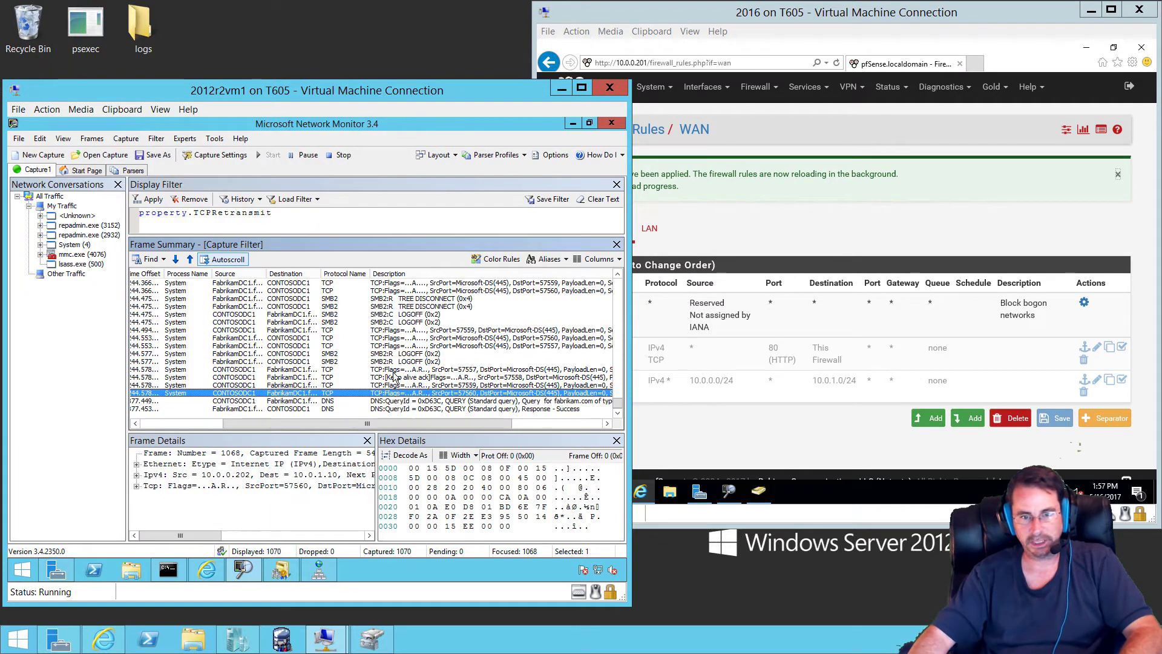
pyautogui.click(219, 261)
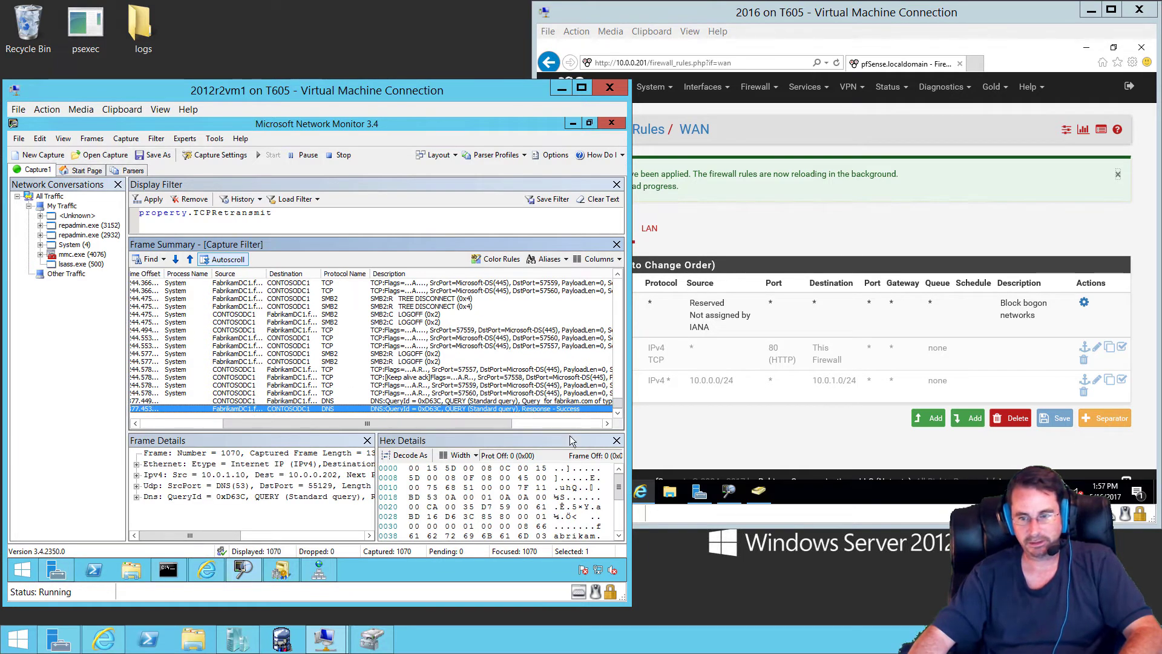
# Step: Switch to Network Monitor on 2016 and view the last captured DNS frame
pyautogui.click(851, 495)
pyautogui.click(728, 491)
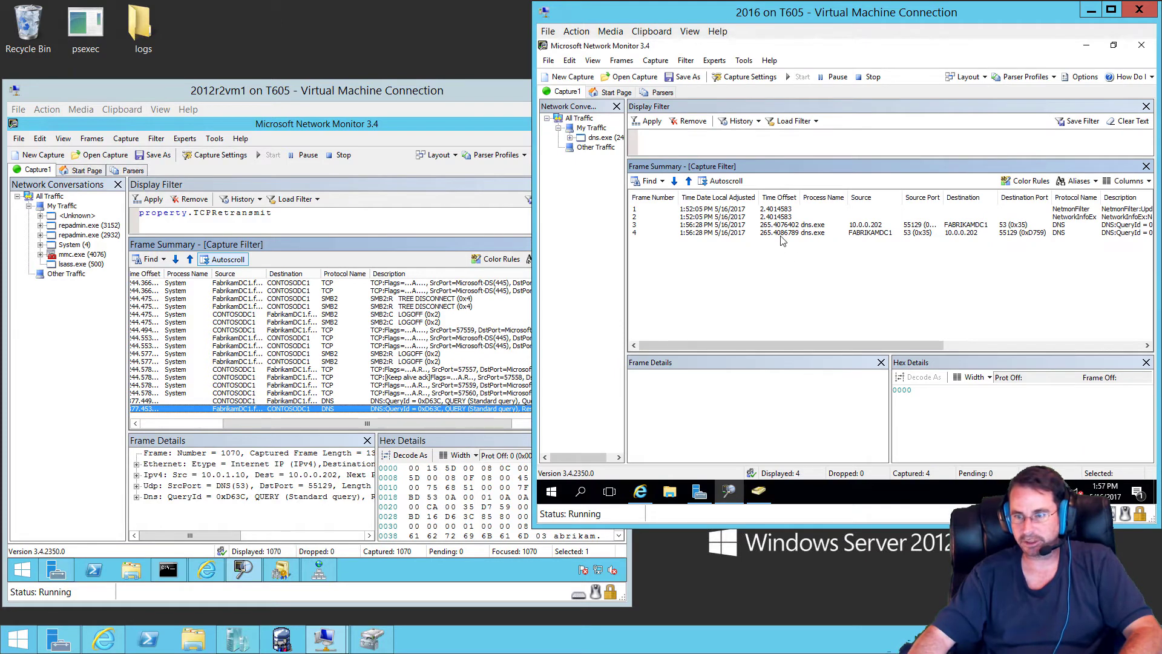
pyautogui.click(810, 327)
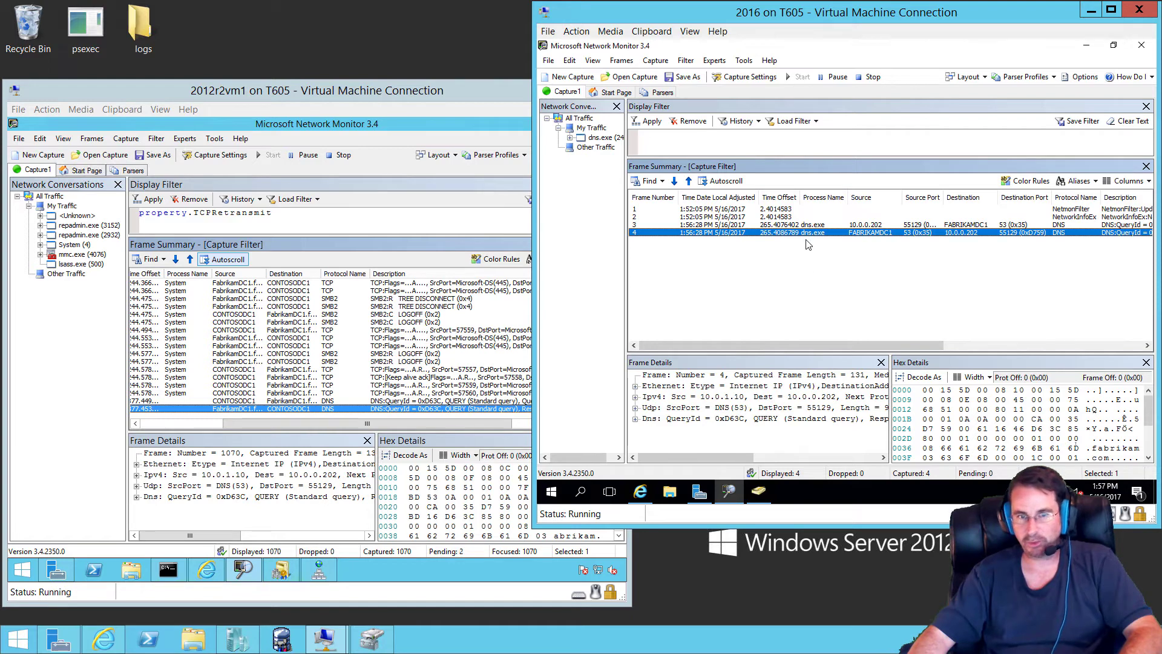
# Step: Review the capture settings and capture filter in Network Monitor on 2012r2vm1, and close them
pyautogui.click(316, 92)
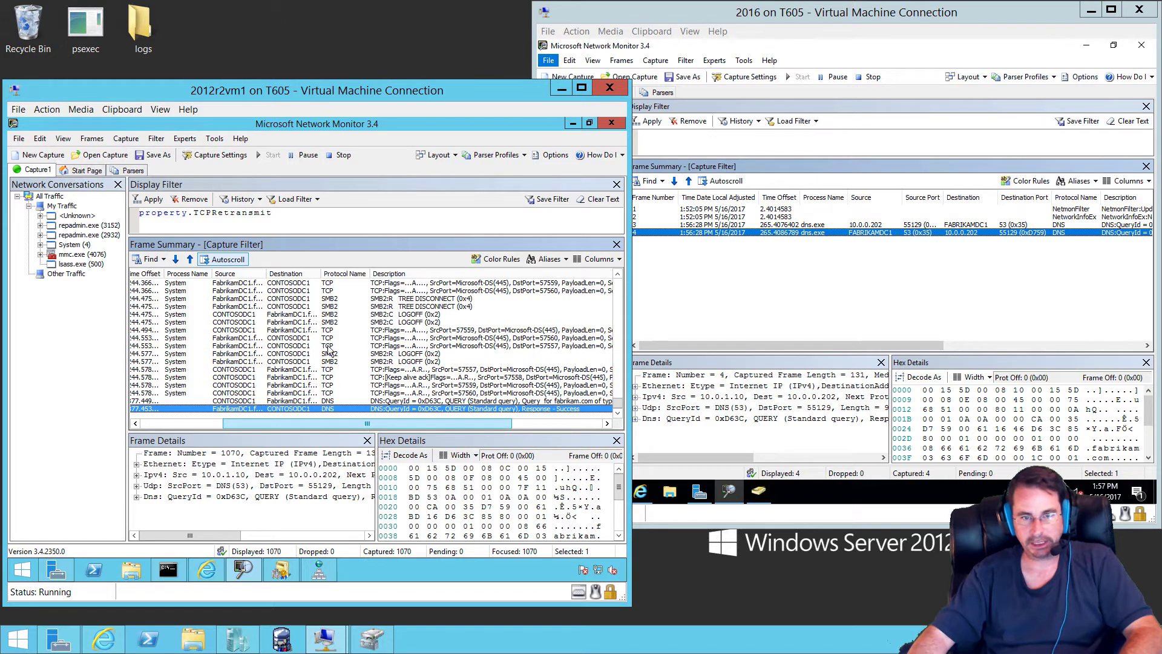
pyautogui.click(221, 154)
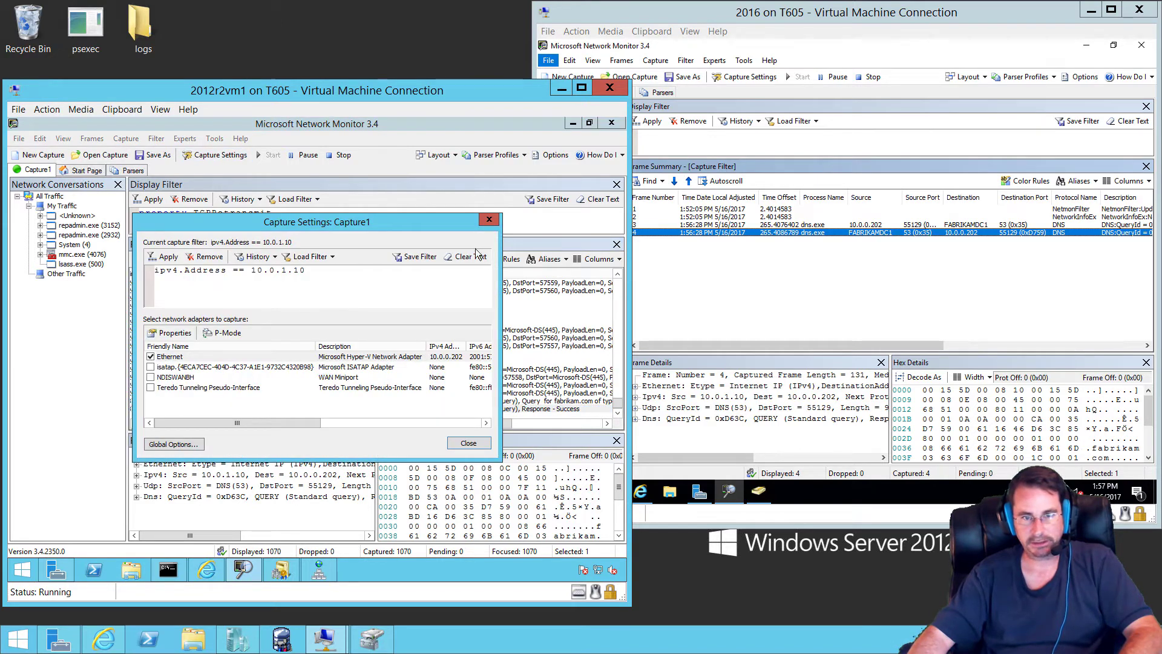
pyautogui.click(488, 220)
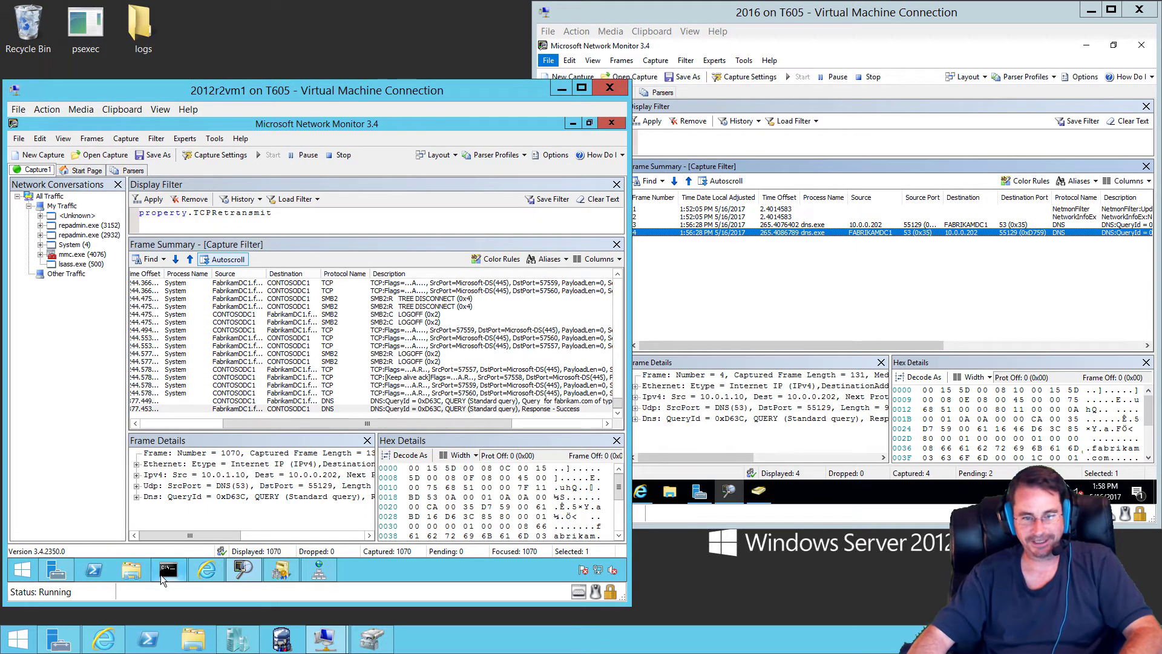
# Step: Run repadmin /bind 10.0.1.10 in the command prompt on 2012r2vm1
pyautogui.click(165, 571)
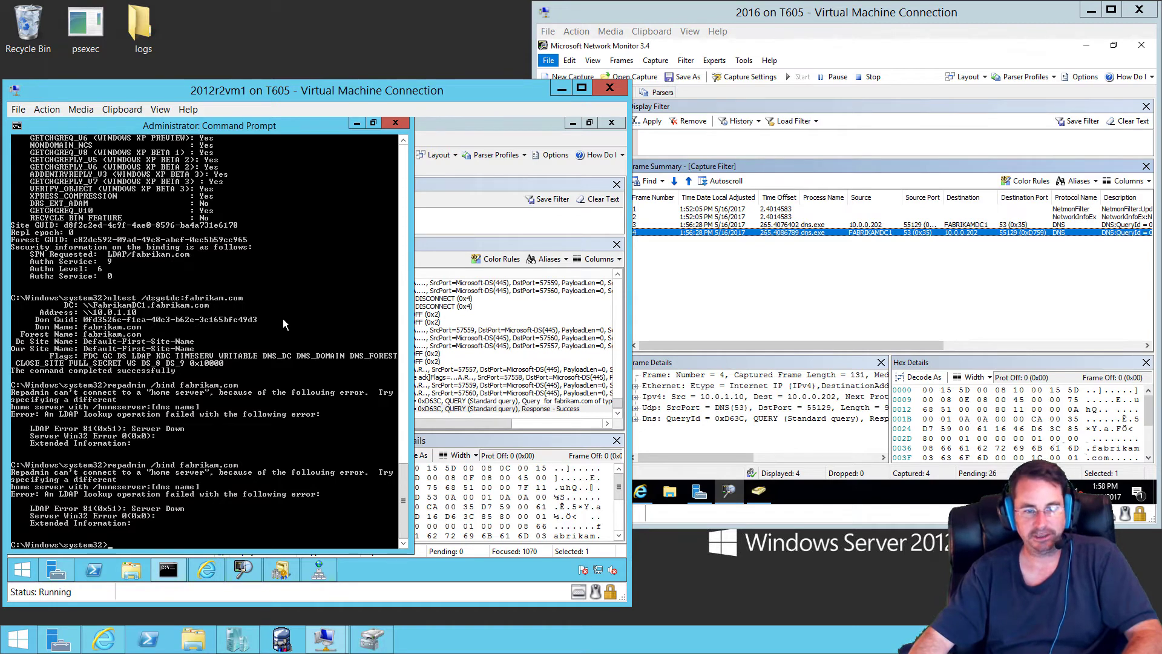
pyautogui.press('Up')
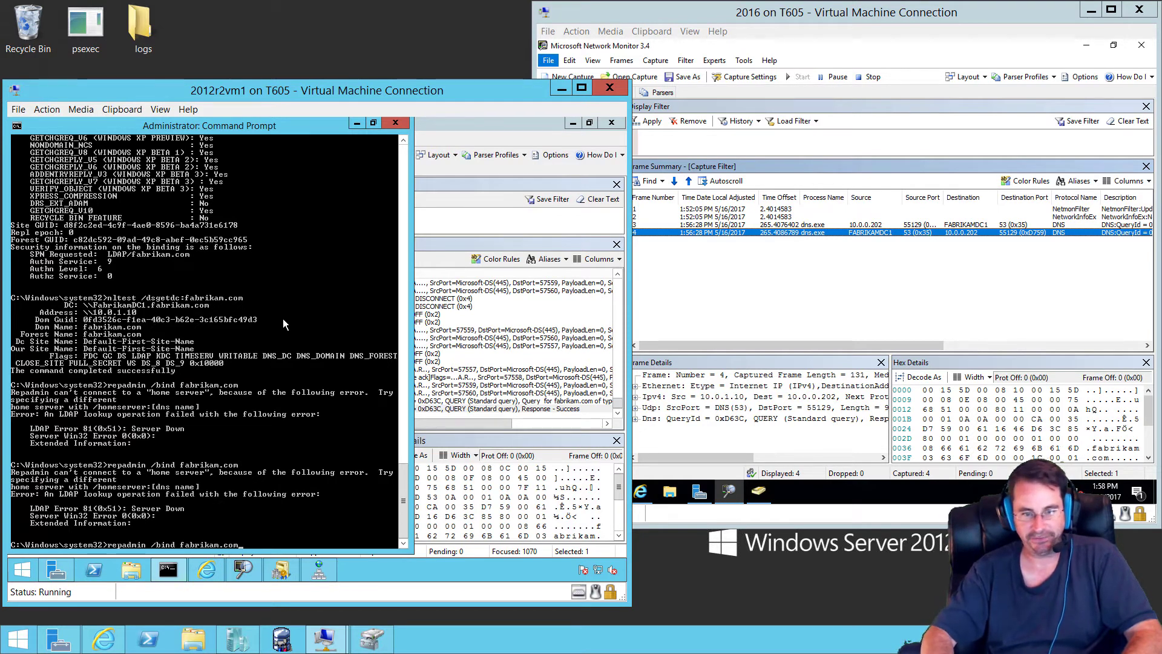
pyautogui.press('BackSpace')
pyautogui.press('BackSpace')
pyautogui.press('BackSpace')
pyautogui.press('BackSpace')
pyautogui.press('BackSpace')
pyautogui.press('BackSpace')
pyautogui.press('BackSpace')
pyautogui.press('BackSpace')
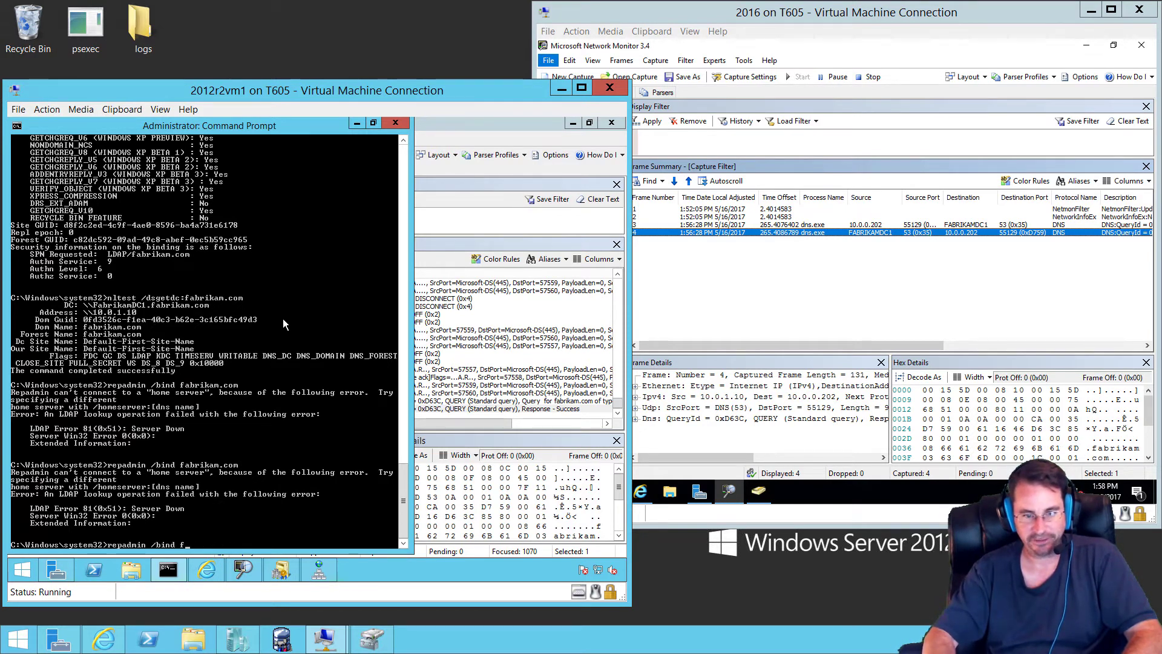
pyautogui.press('BackSpace')
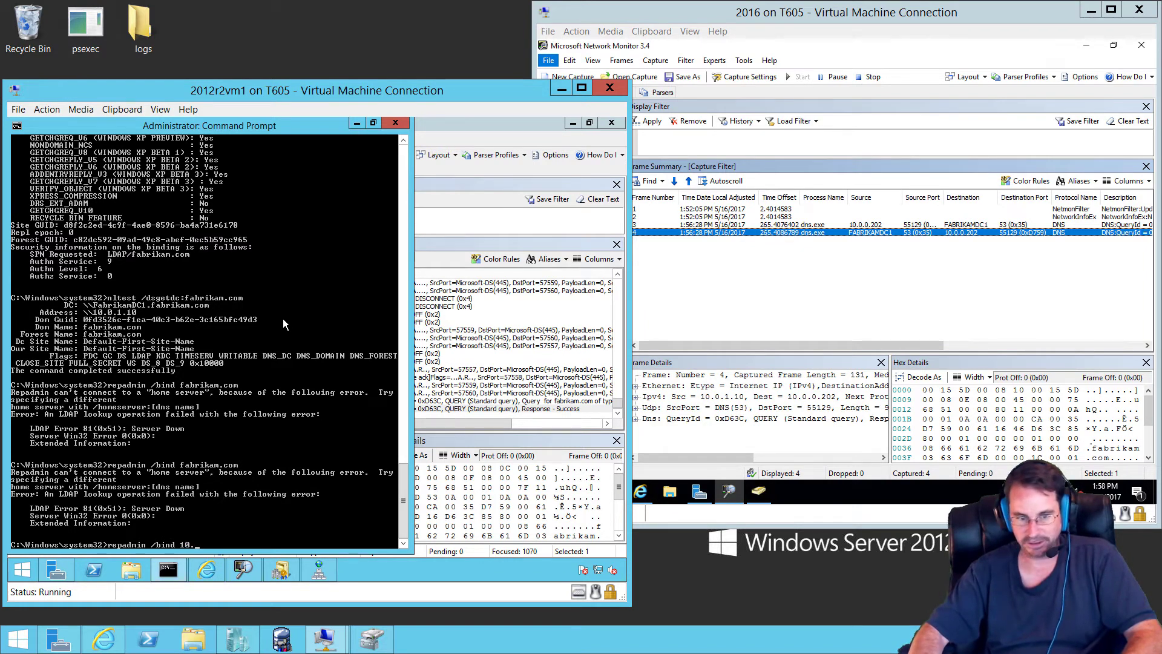
pyautogui.write('10.0.0.')
pyautogui.press('BackSpace')
pyautogui.press('BackSpace')
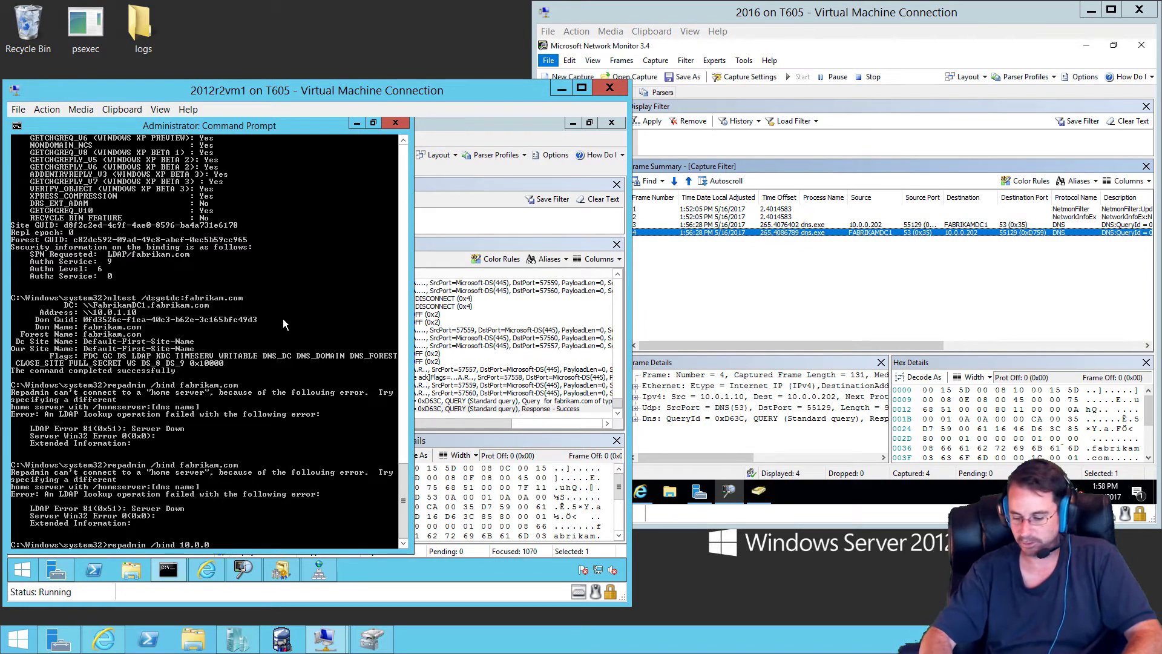
pyautogui.write('1.')
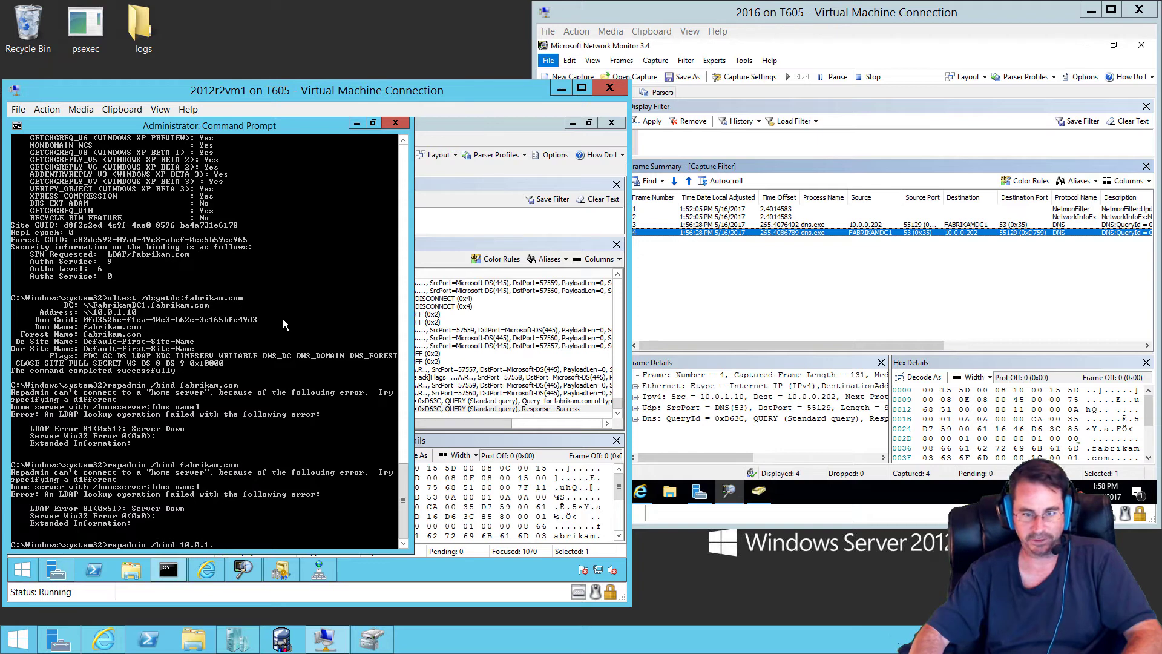
pyautogui.write('10')
pyautogui.press('Return')
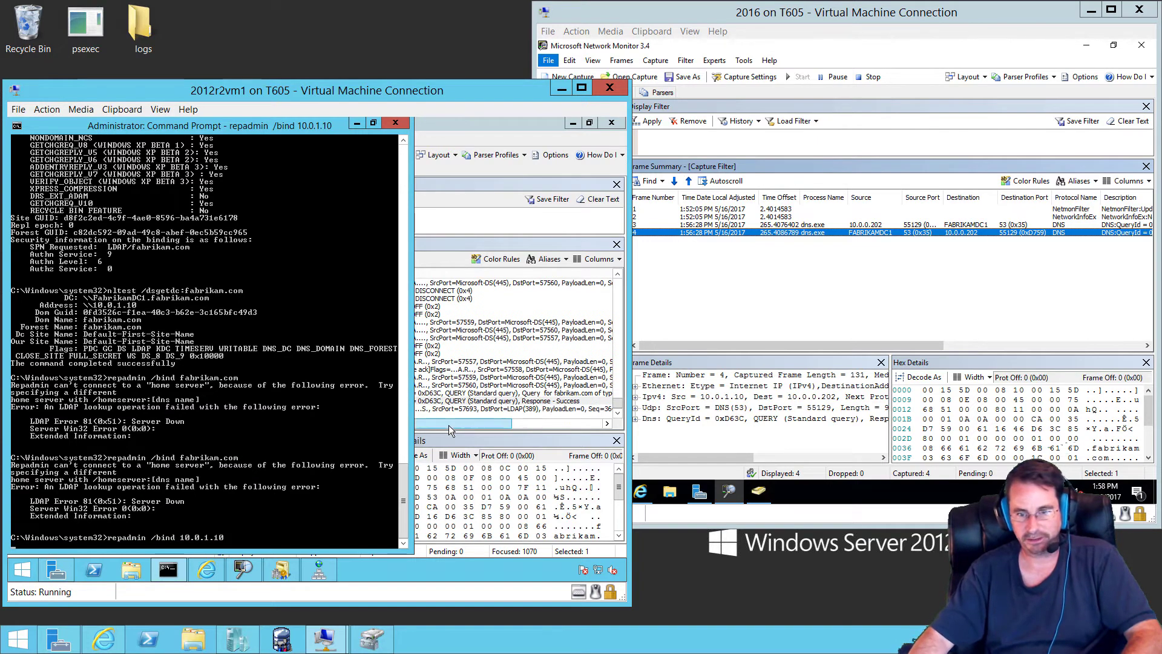
# Step: Examine the newest repadmin.exe frames to LDAP port 389 and their SYN retransmits in the capture on 2012r2vm1
pyautogui.click(598, 422)
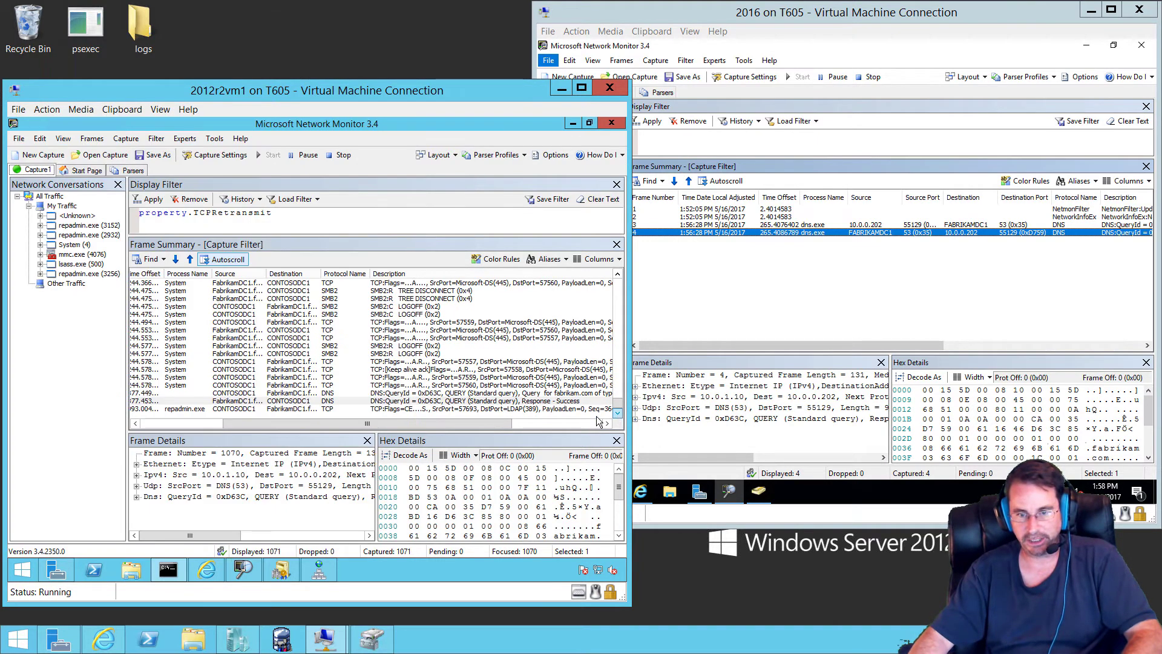
pyautogui.click(407, 402)
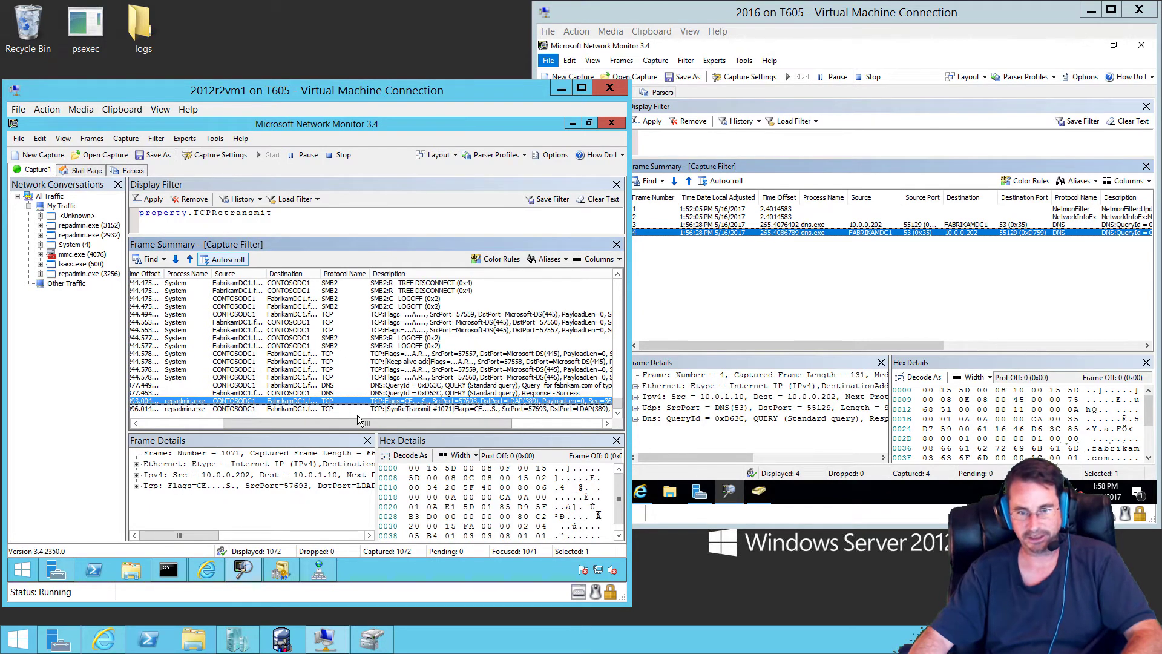
pyautogui.click(403, 410)
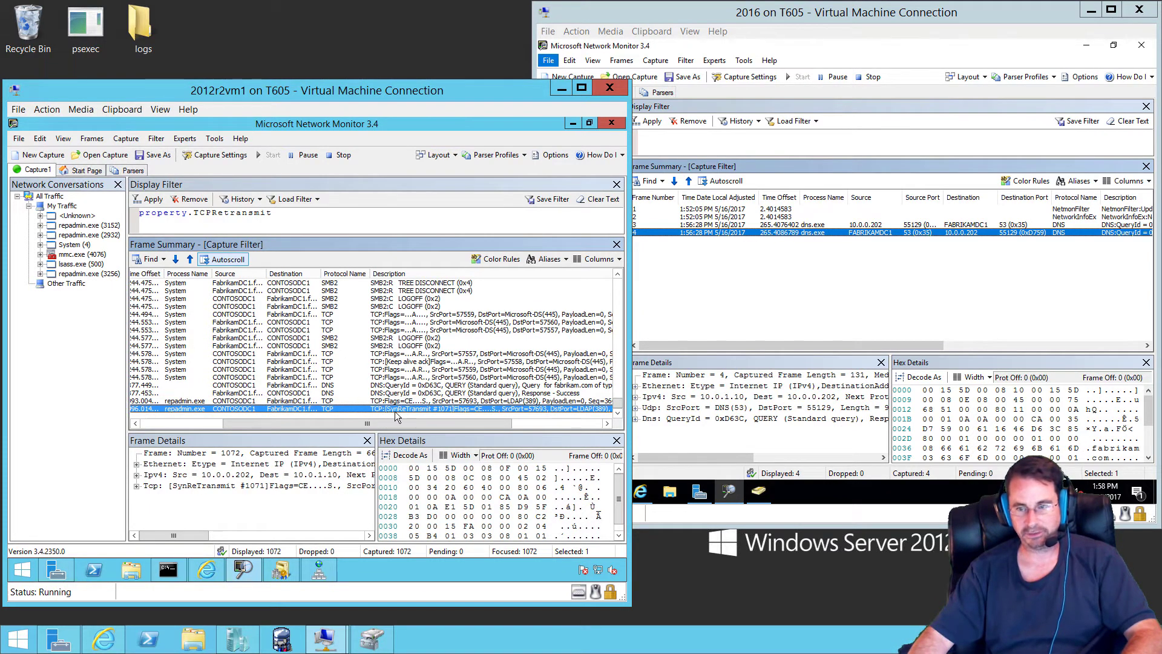
pyautogui.click(417, 410)
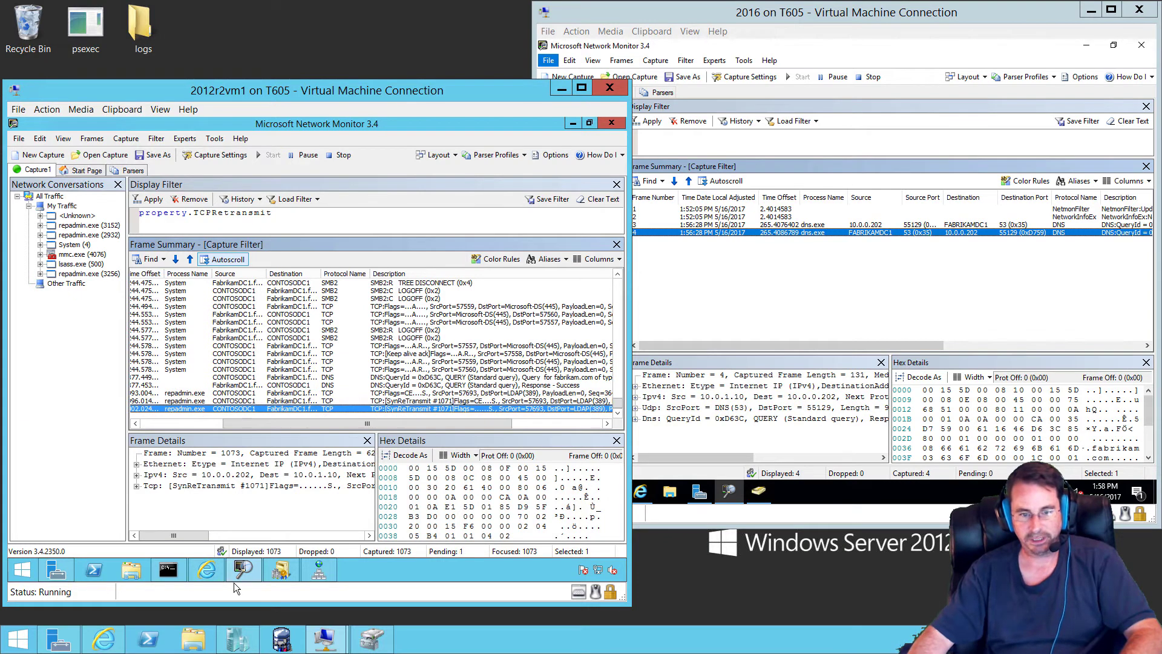
# Step: Check the repadmin output against the captures on 2012r2vm1 and 2016, and bring up the pfSense WAN firewall rules on 2016
pyautogui.click(169, 569)
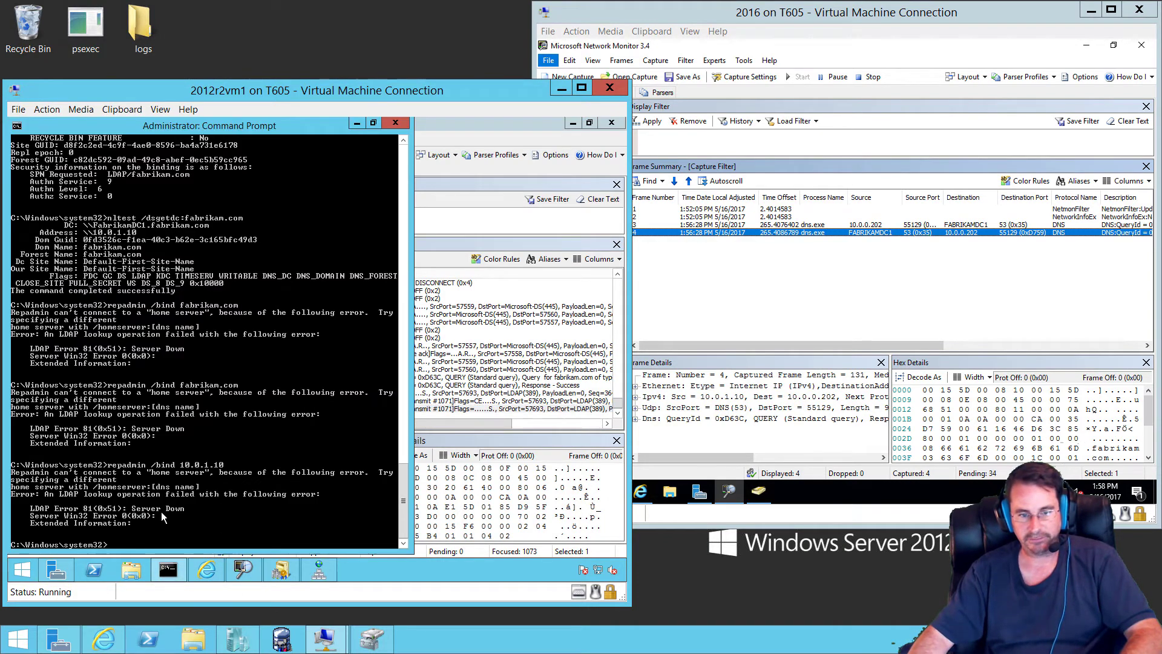
pyautogui.click(449, 423)
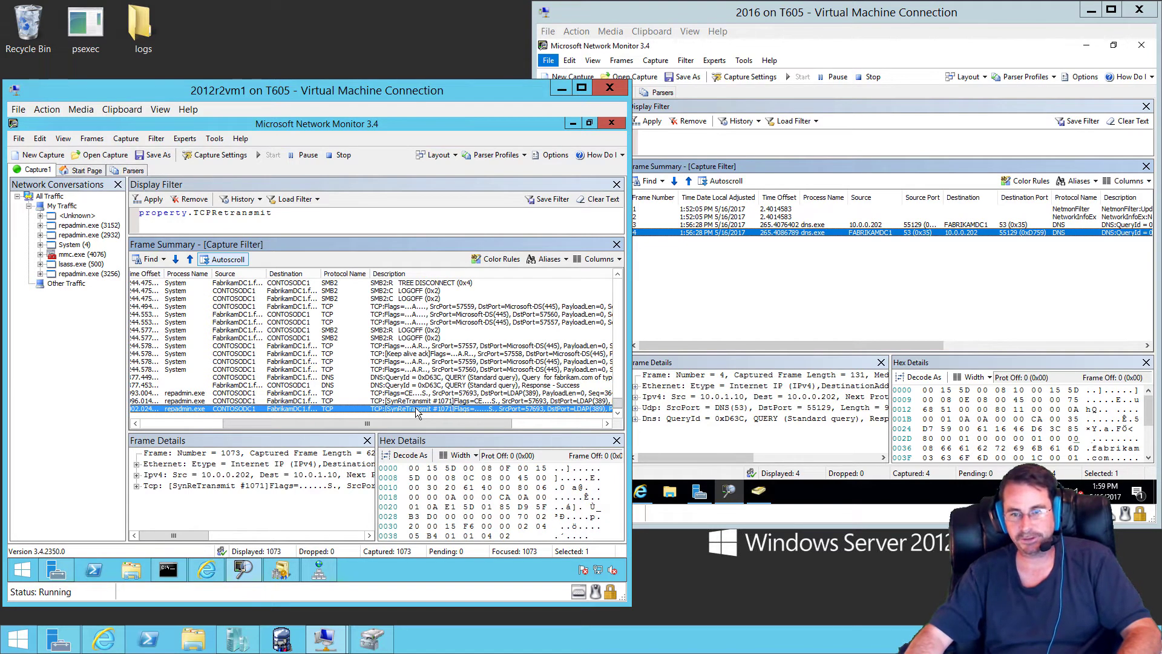
pyautogui.click(796, 266)
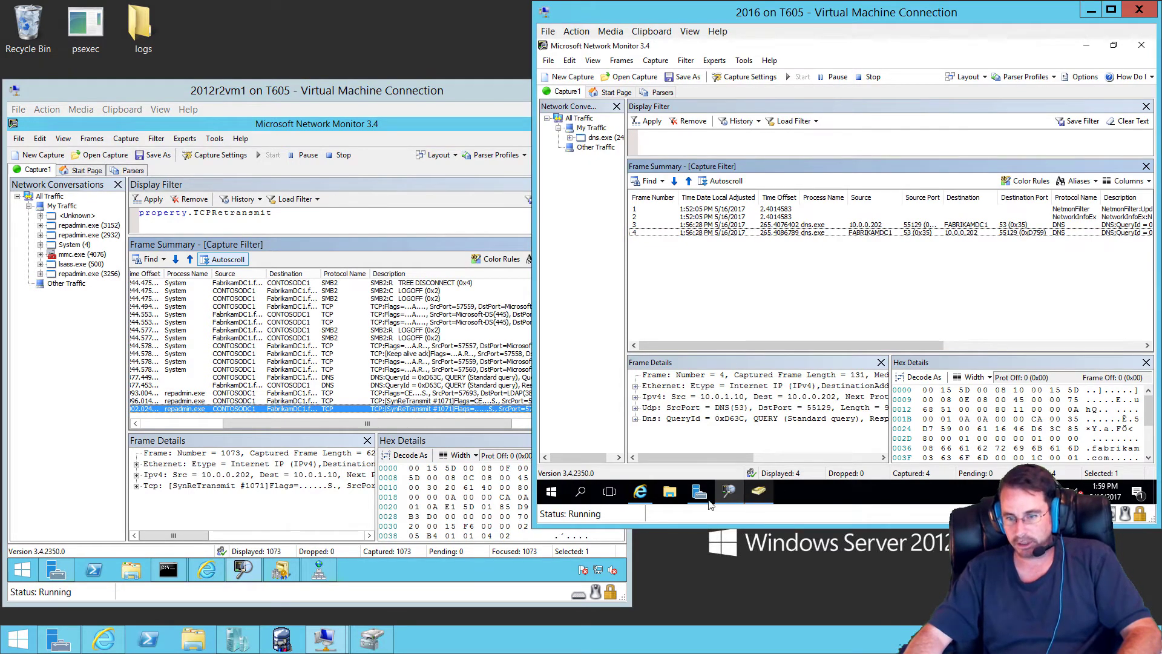
pyautogui.click(643, 492)
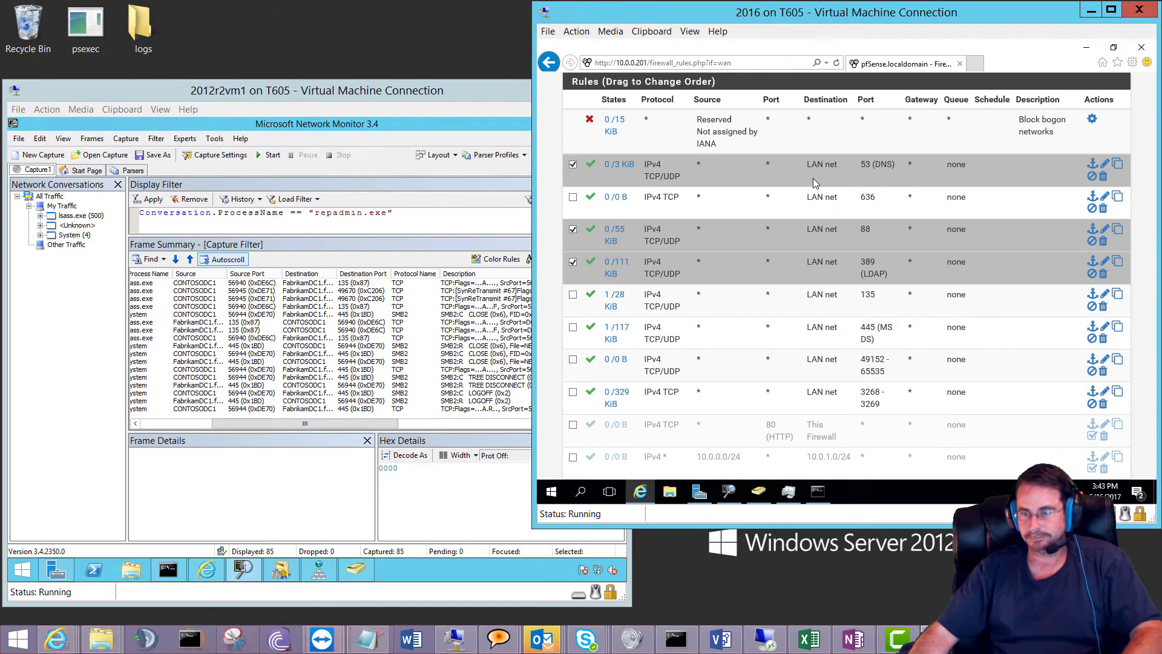
pyautogui.click(812, 178)
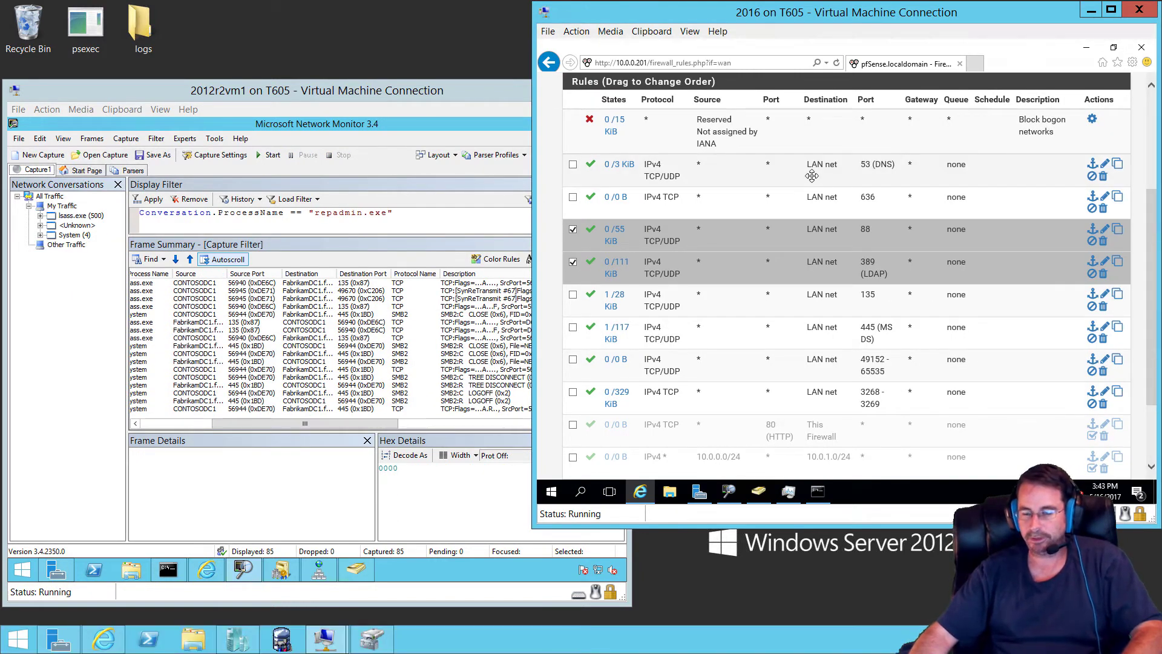
pyautogui.click(813, 176)
pyautogui.click(920, 200)
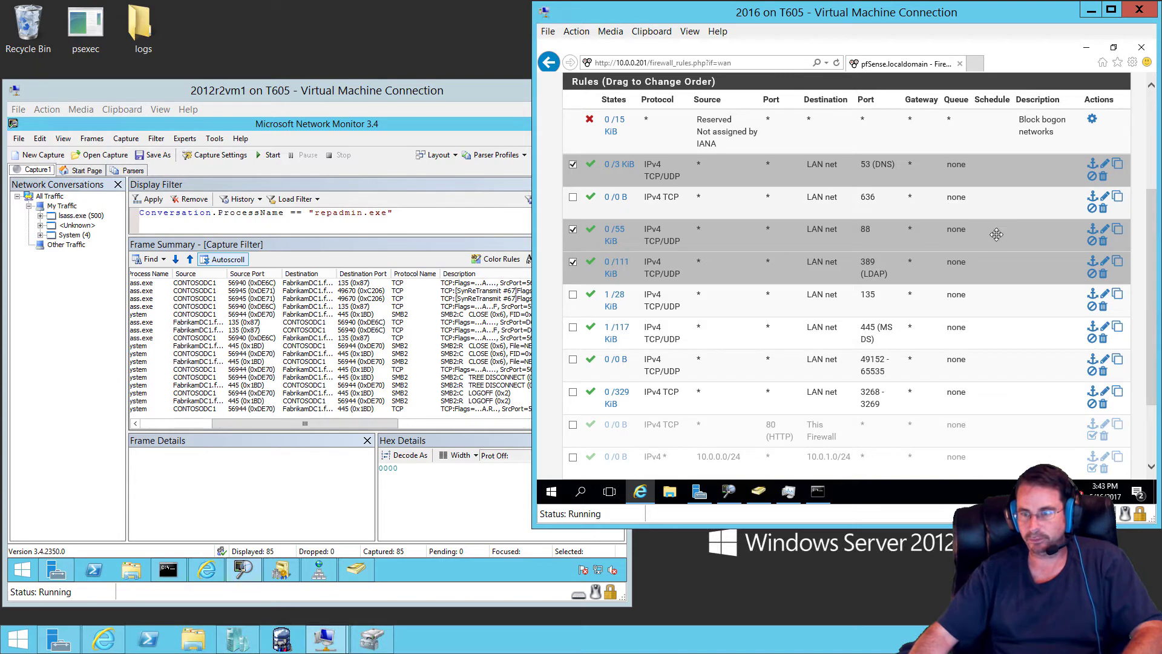
pyautogui.click(814, 297)
pyautogui.click(811, 337)
pyautogui.click(799, 371)
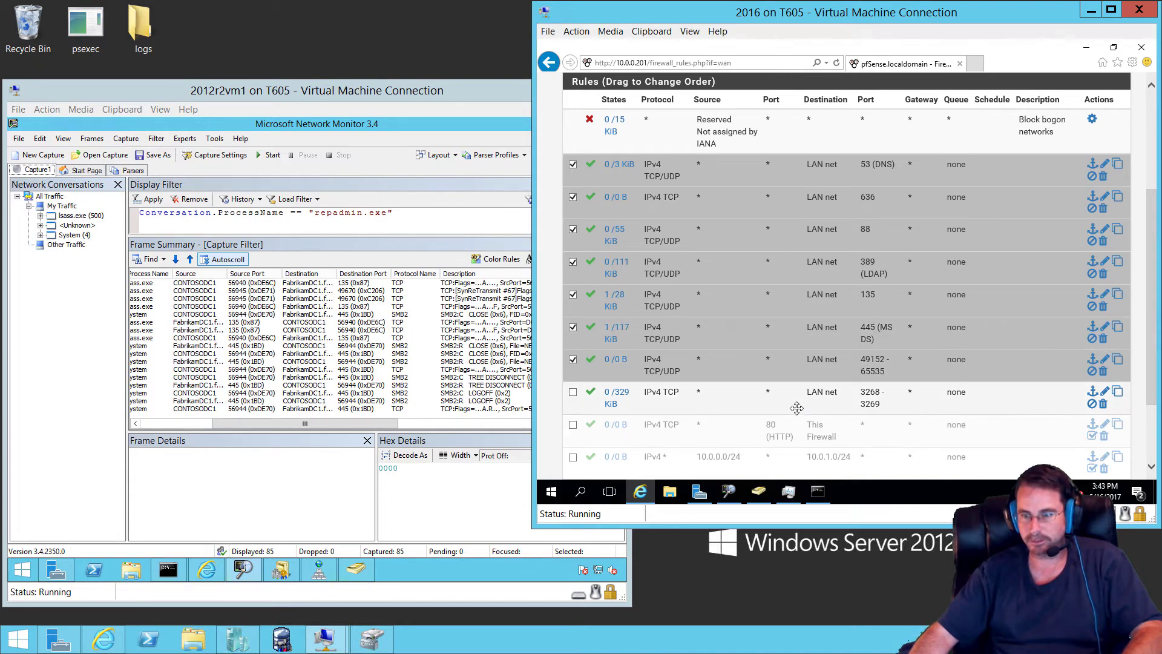
pyautogui.click(796, 408)
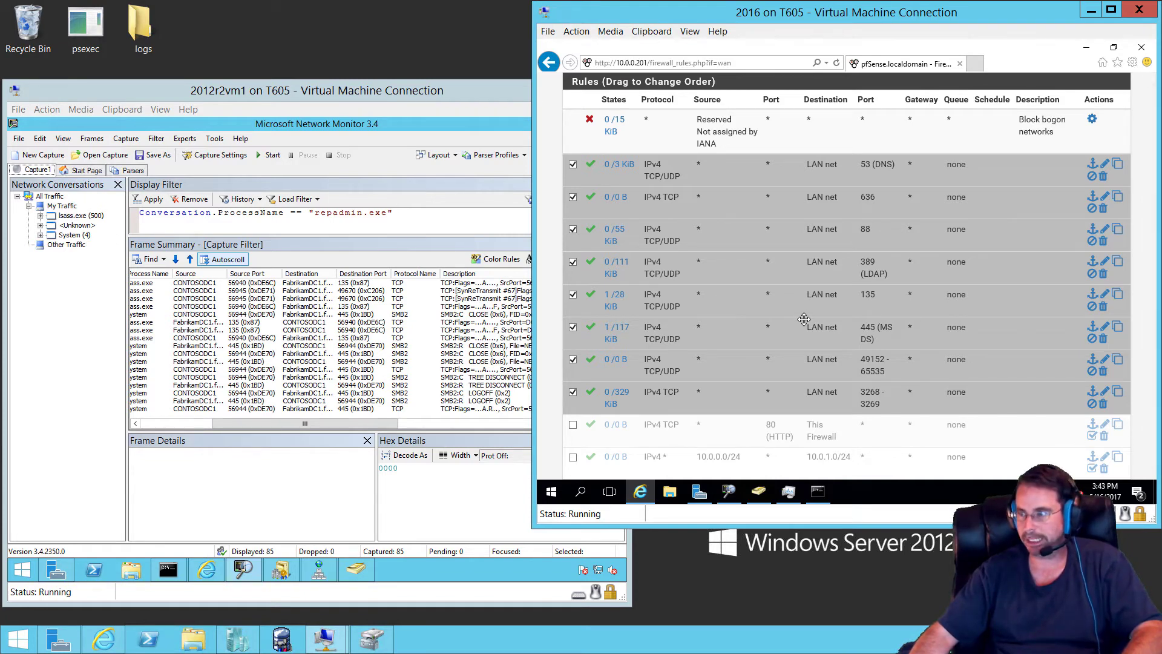
pyautogui.click(781, 394)
pyautogui.click(789, 368)
pyautogui.click(791, 299)
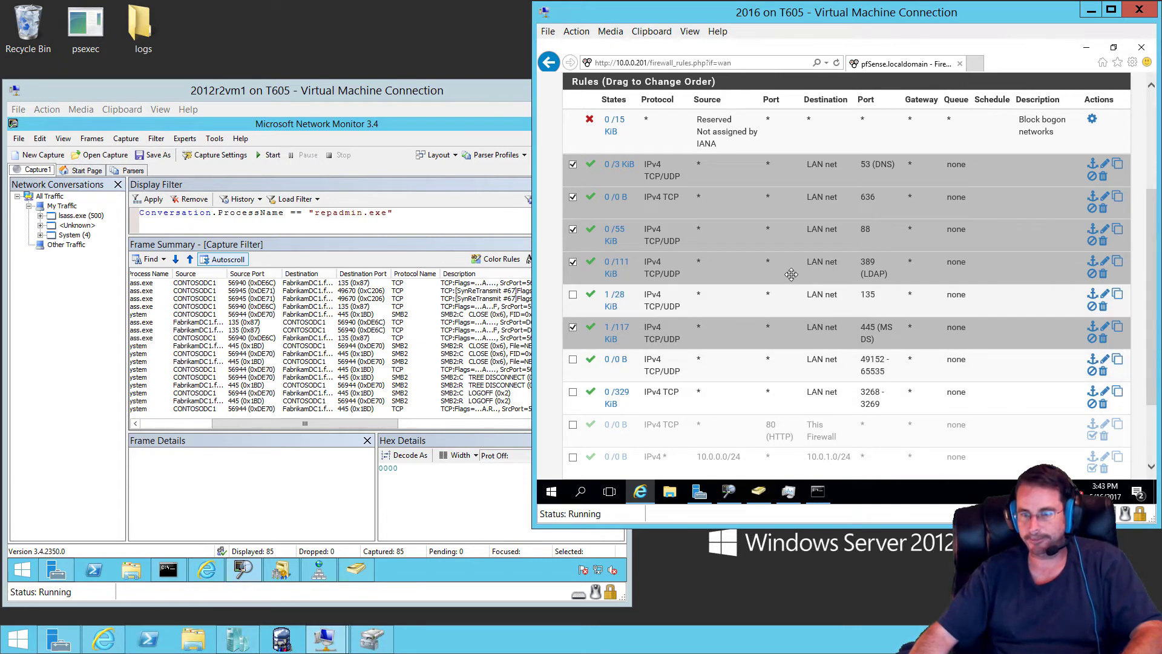
pyautogui.click(790, 264)
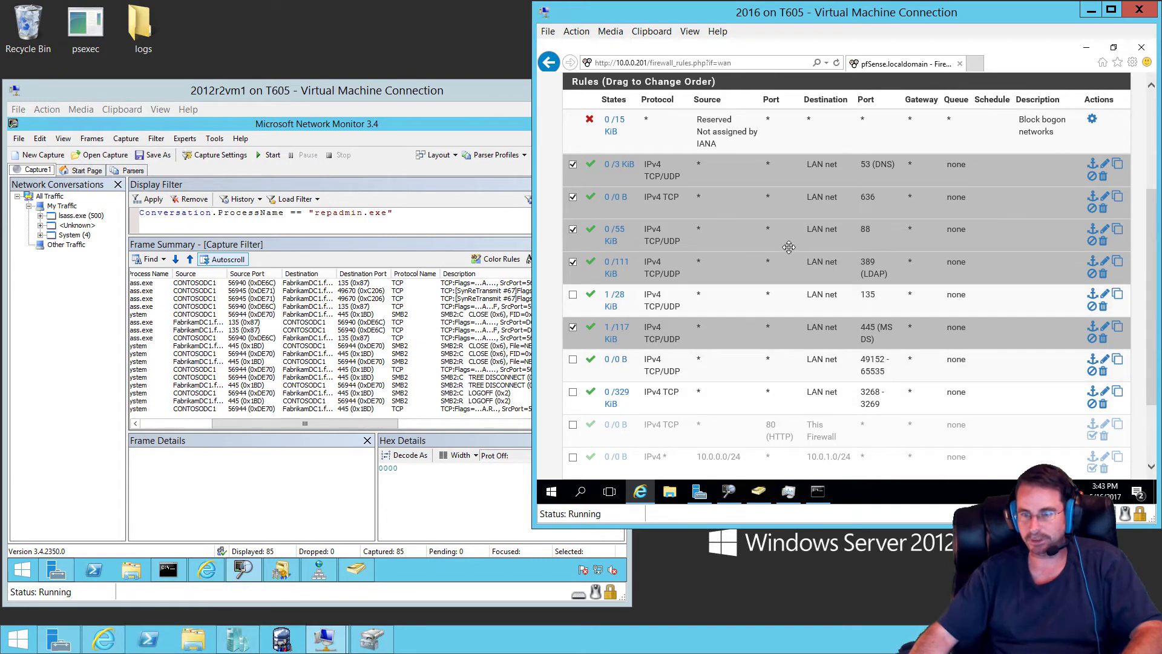
pyautogui.click(787, 169)
pyautogui.doubleClick(844, 275)
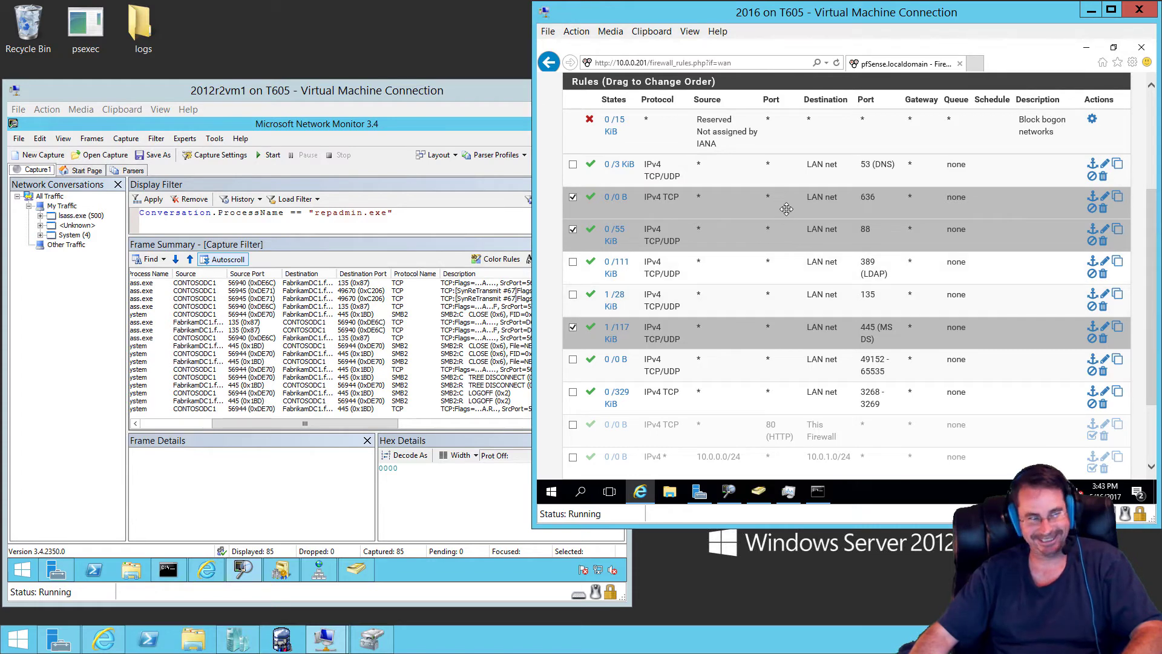
pyautogui.click(787, 209)
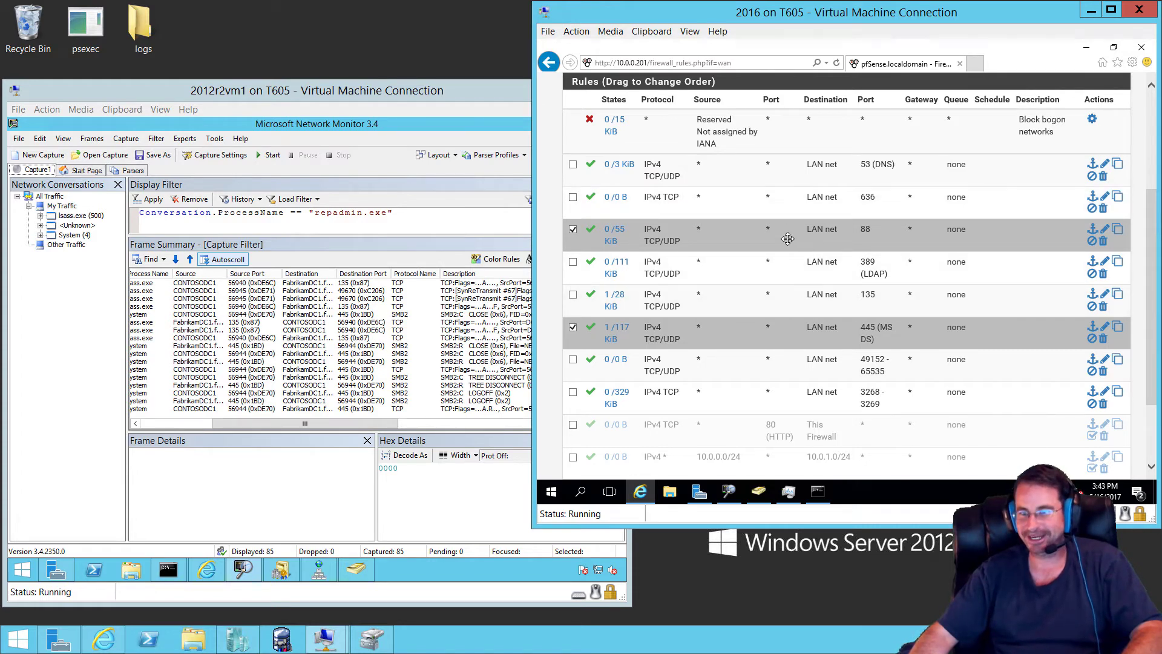
pyautogui.click(805, 242)
pyautogui.click(807, 342)
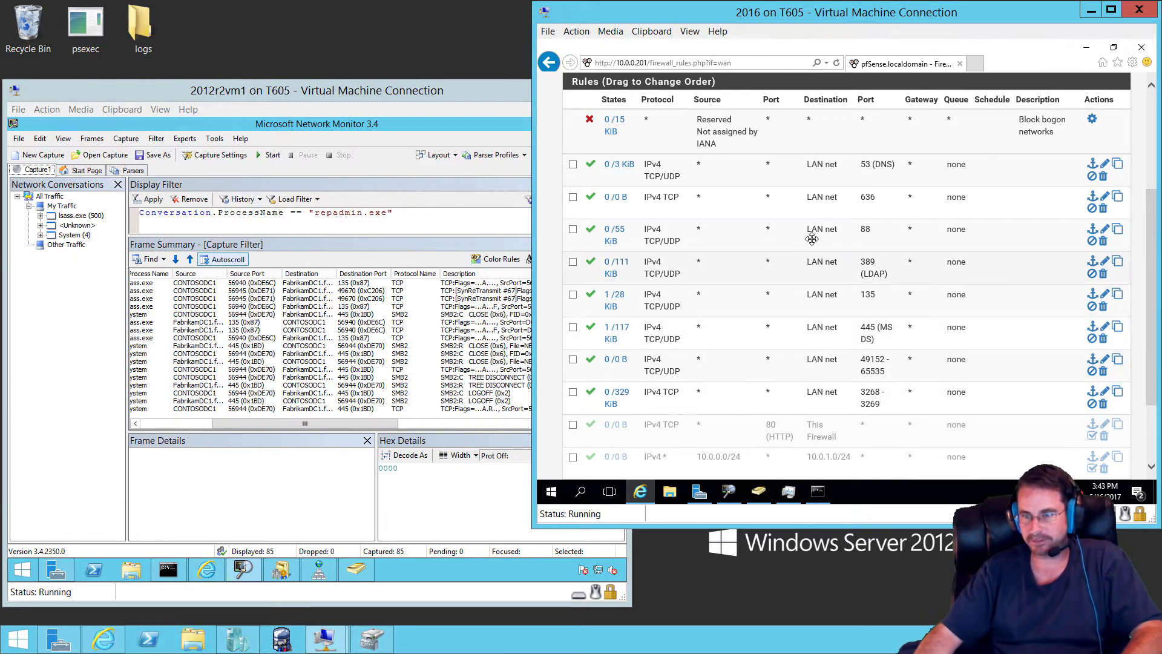
pyautogui.click(825, 271)
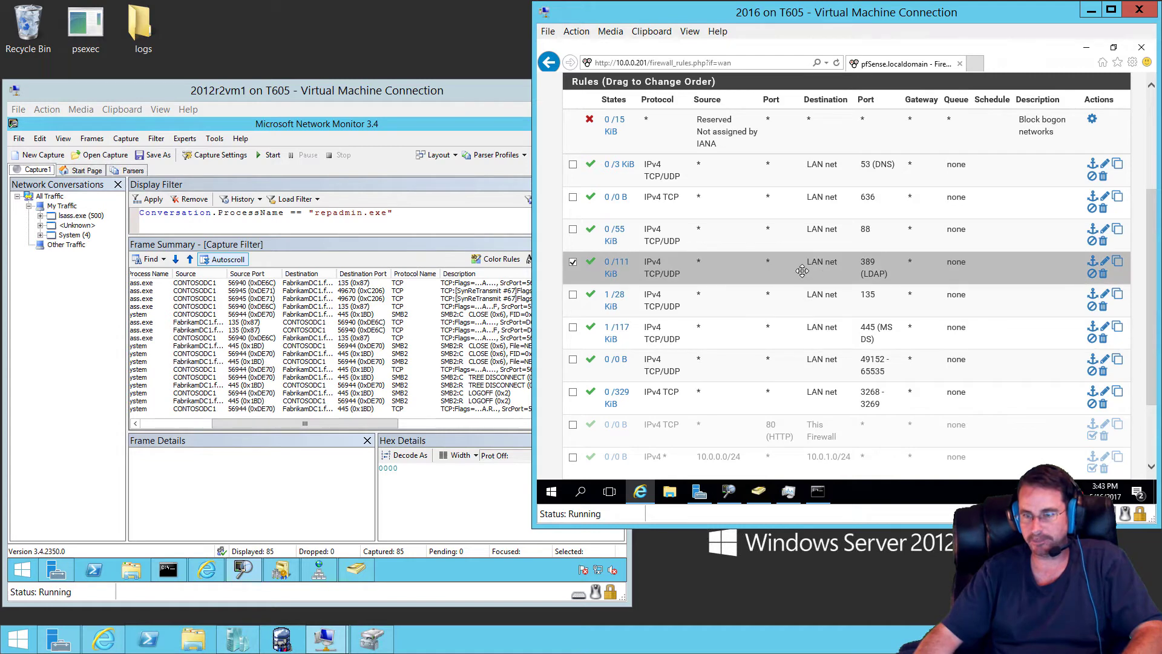
pyautogui.click(803, 271)
pyautogui.click(835, 306)
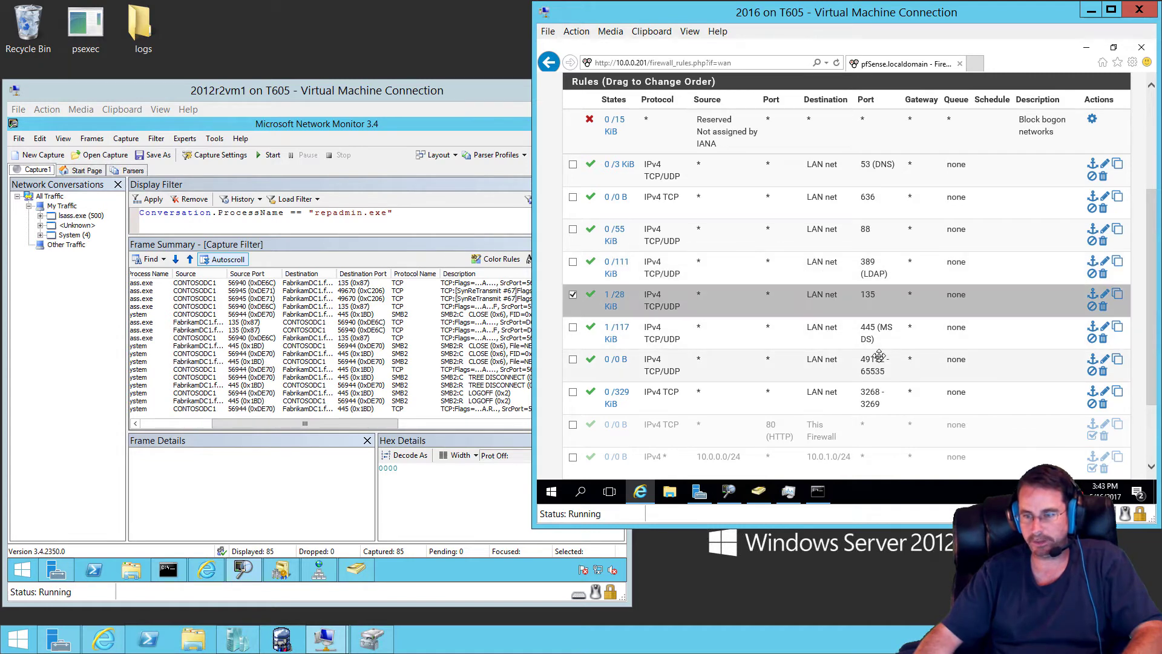
pyautogui.click(845, 368)
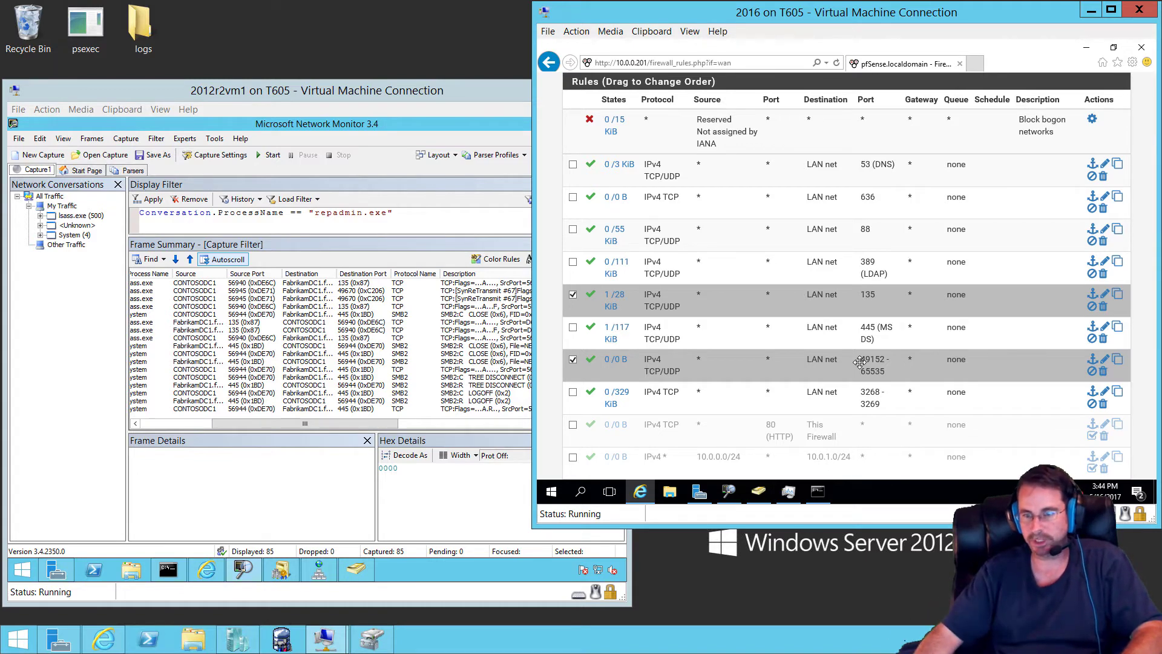
pyautogui.click(791, 306)
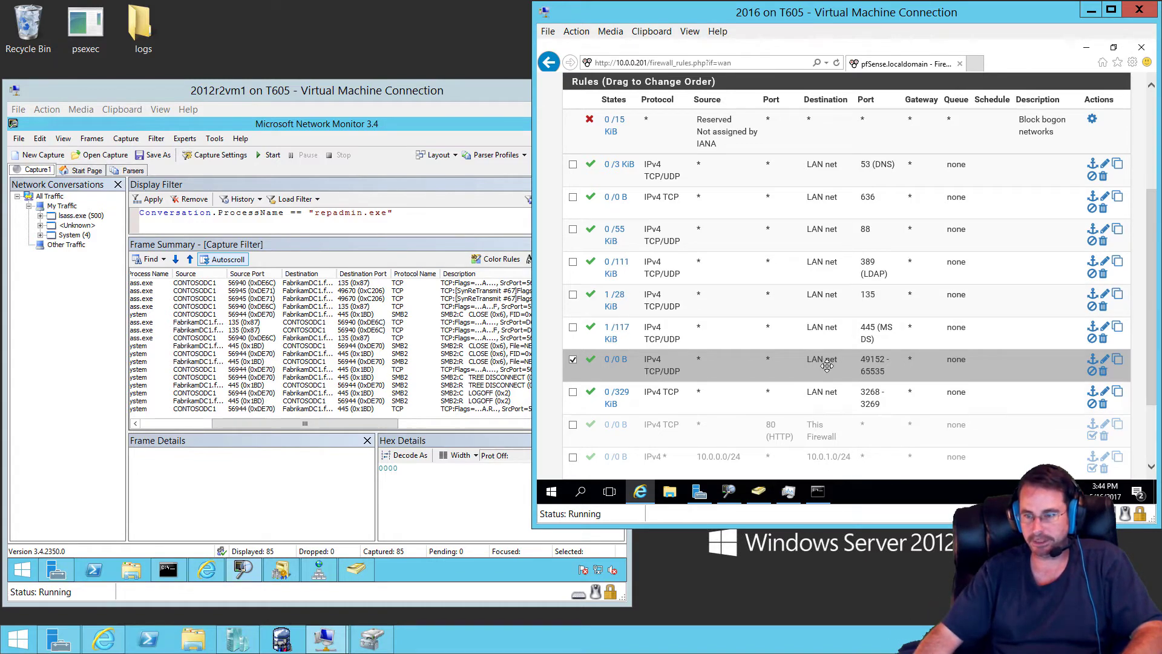
pyautogui.click(768, 299)
pyautogui.click(767, 299)
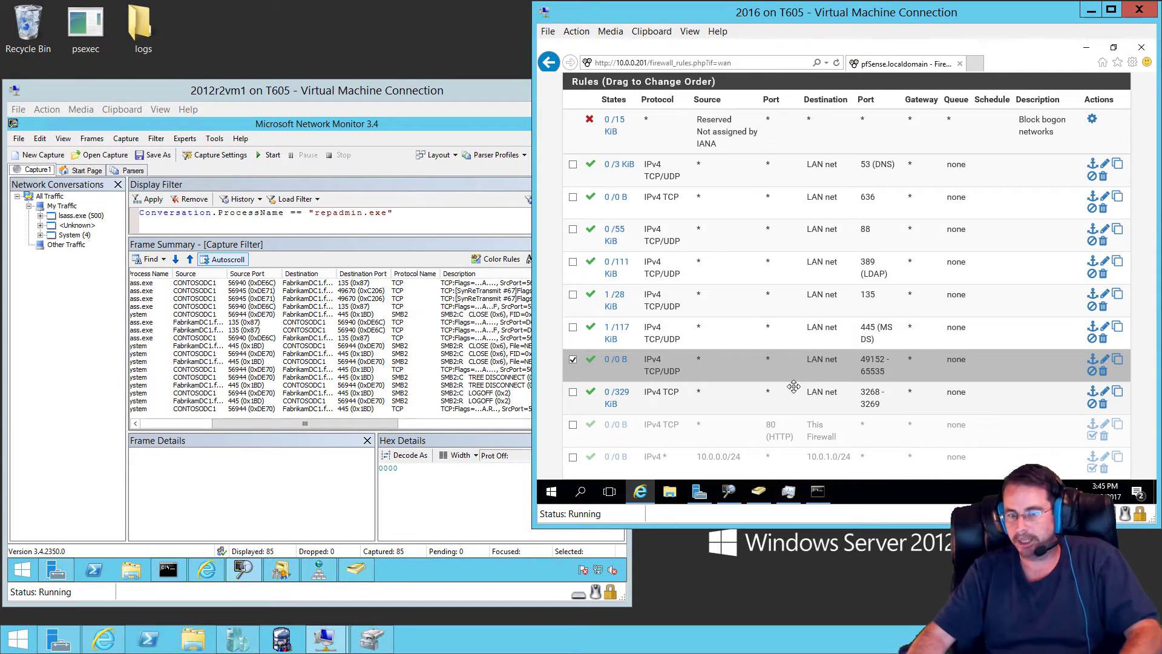
pyautogui.click(1098, 374)
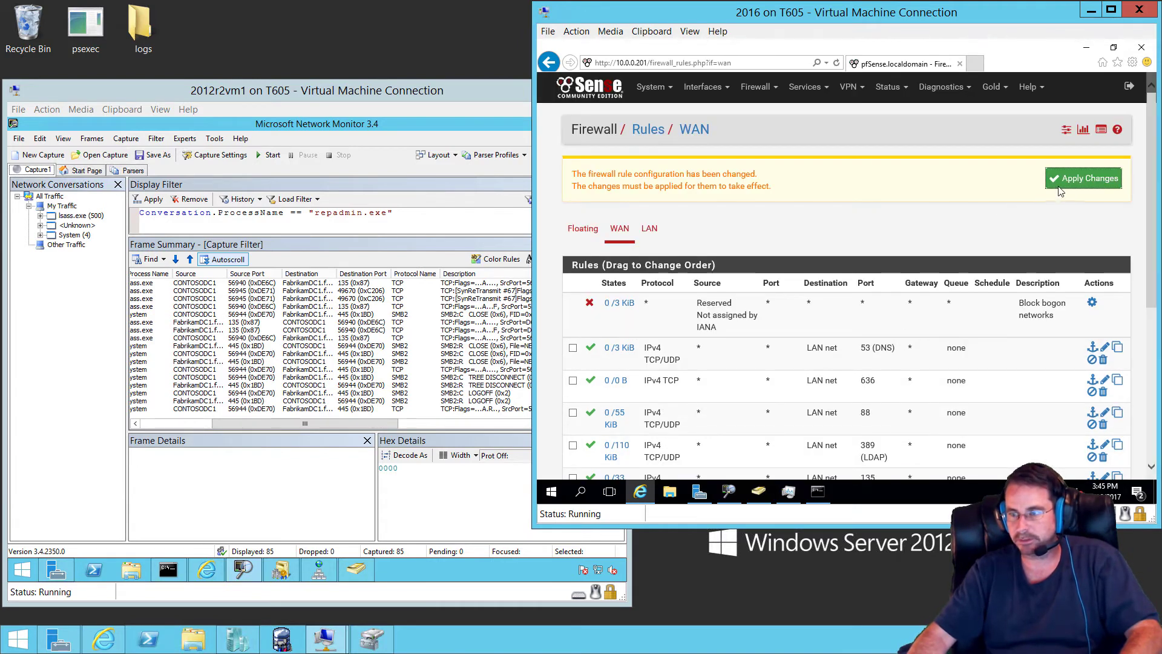
pyautogui.click(1065, 181)
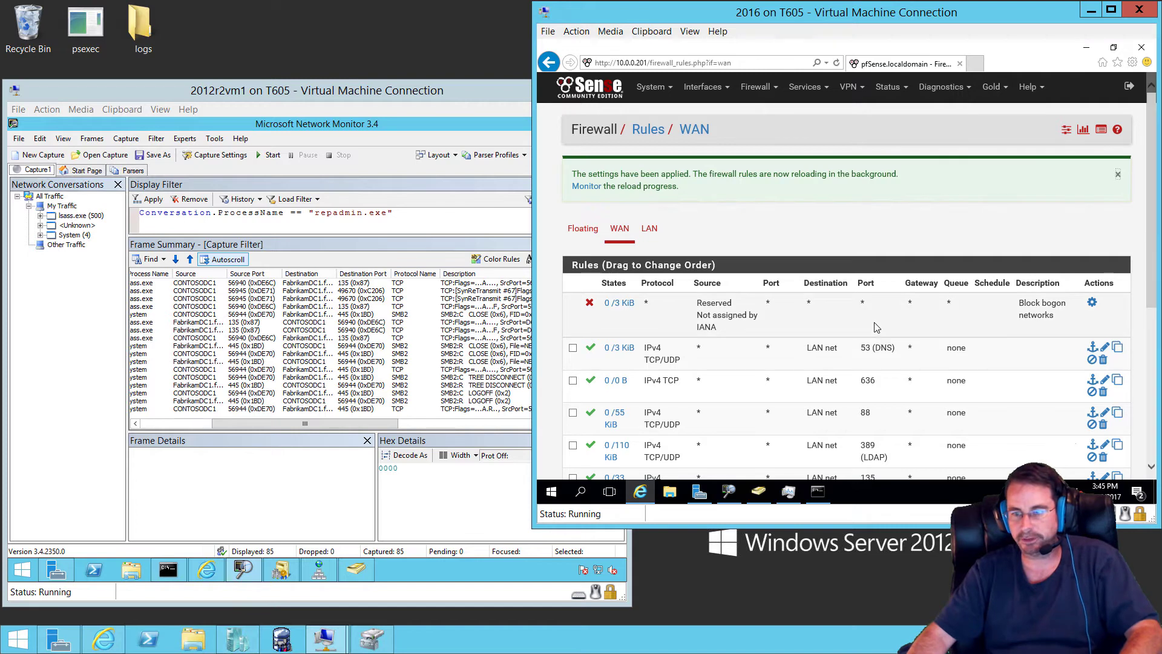
pyautogui.scroll(-3, 864, 303)
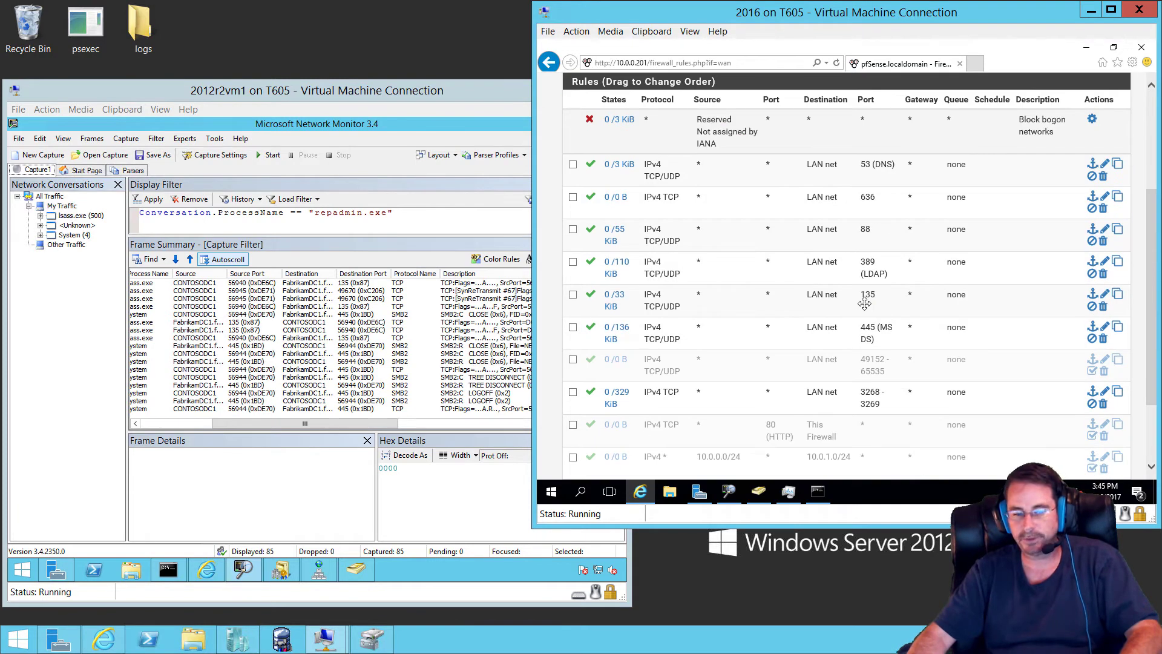
# Step: Run repadmin /bind fabrikam.com again in the command prompt on 2012r2vm1
pyautogui.click(167, 571)
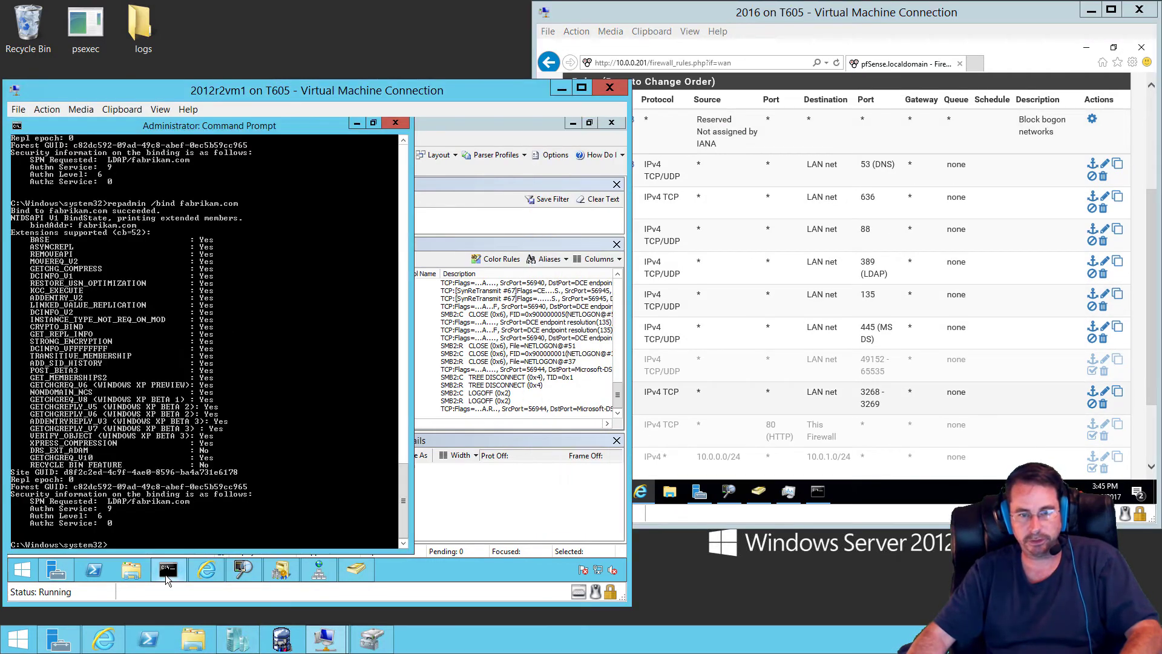
pyautogui.press('Up')
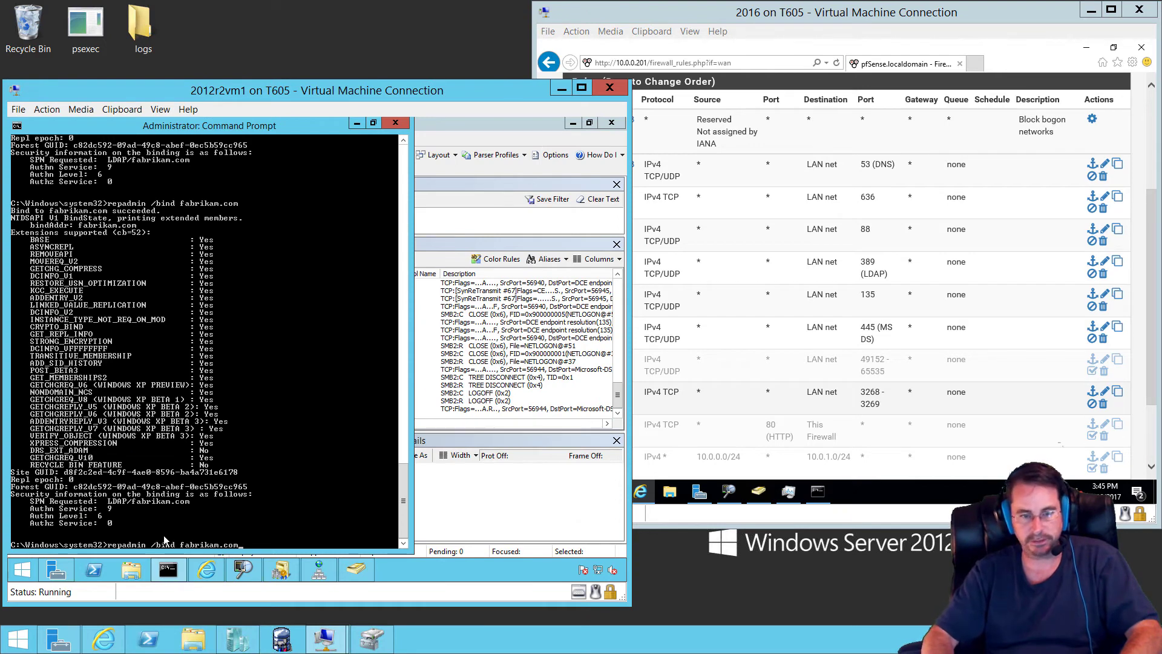
pyautogui.press('Return')
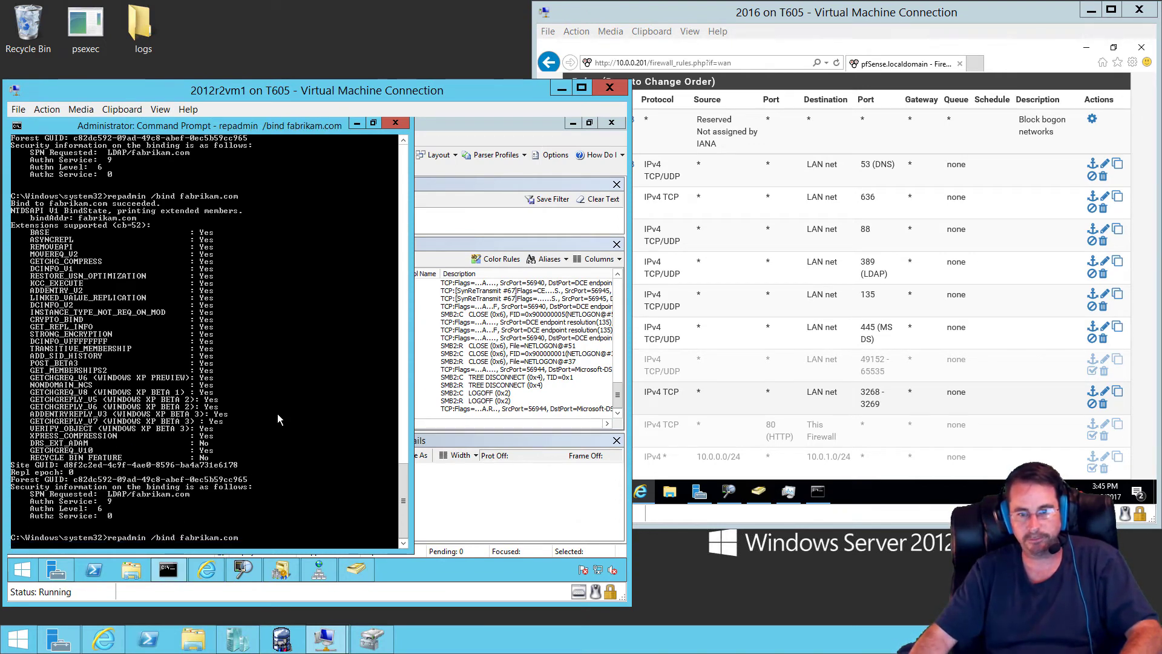
# Step: Restart the Network Monitor capture on 2012r2vm1 and return to its command prompt
pyautogui.click(446, 131)
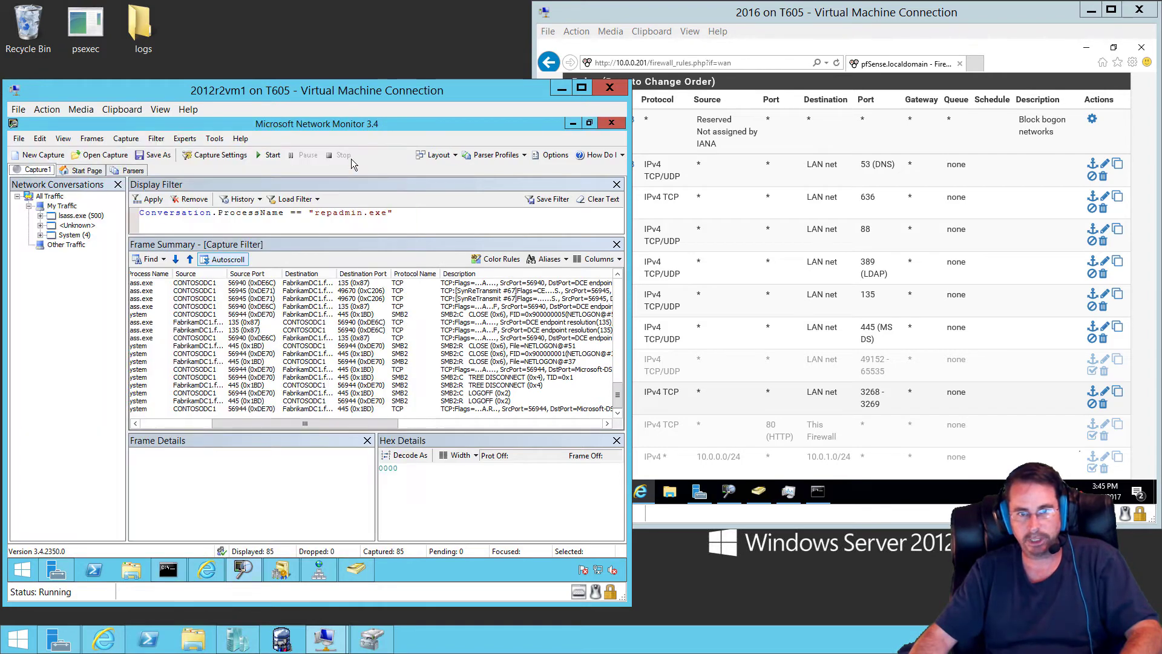
pyautogui.click(270, 156)
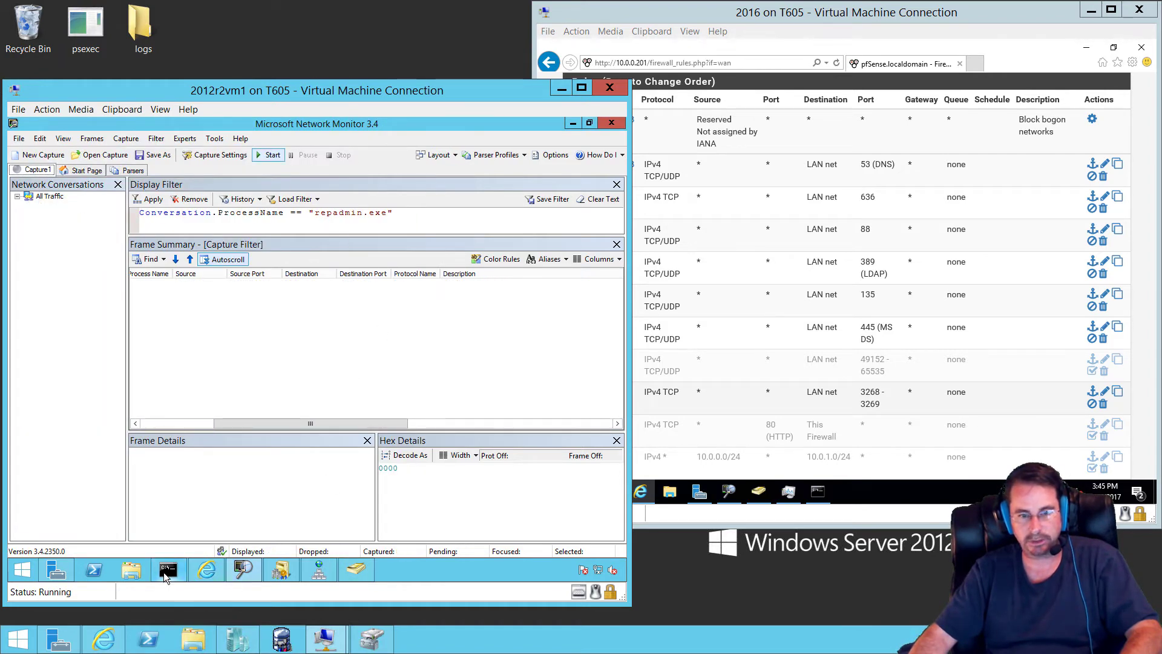
pyautogui.click(164, 572)
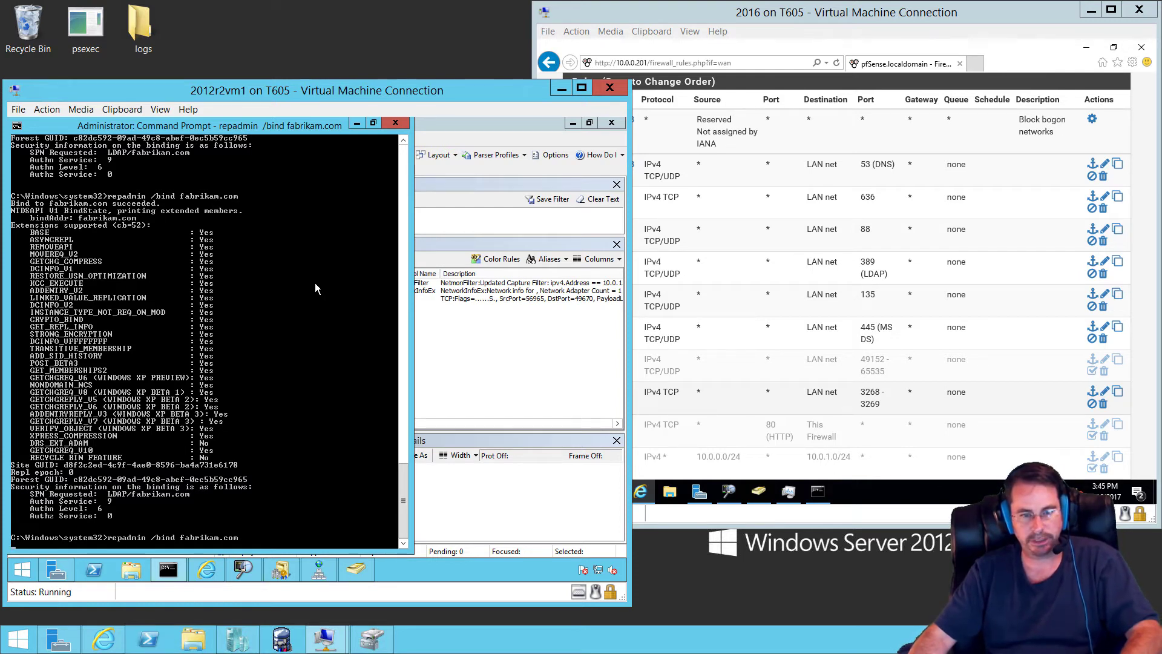
# Step: Start fresh Network Monitor captures on 2016 and on 2012r2vm1
pyautogui.click(729, 491)
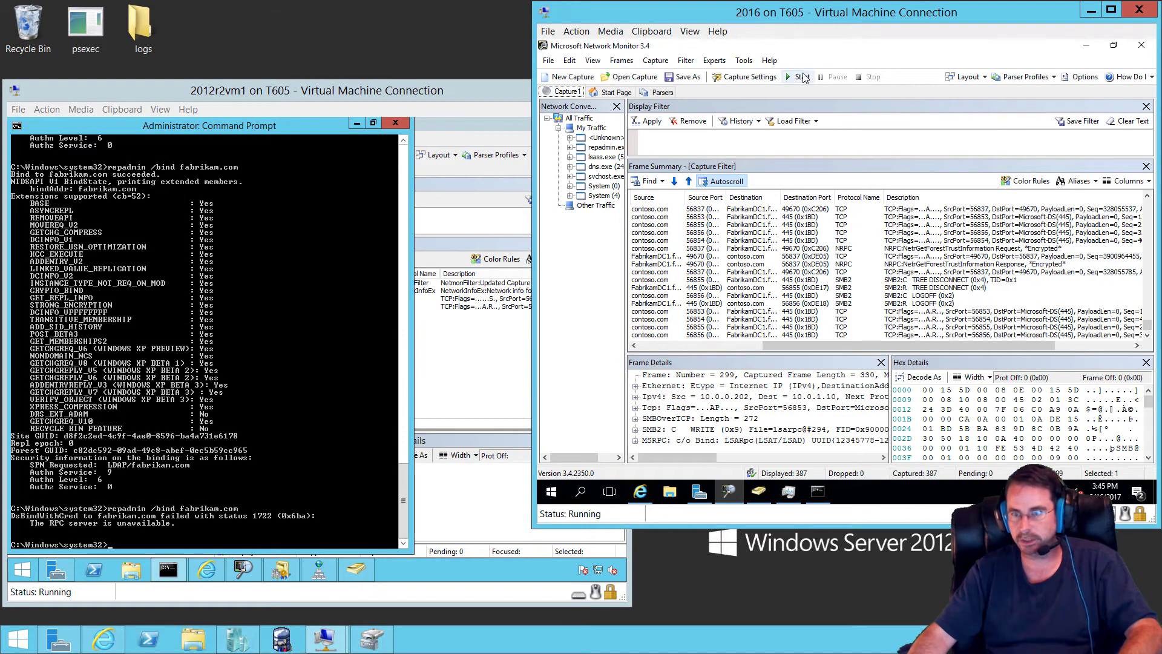
pyautogui.click(798, 76)
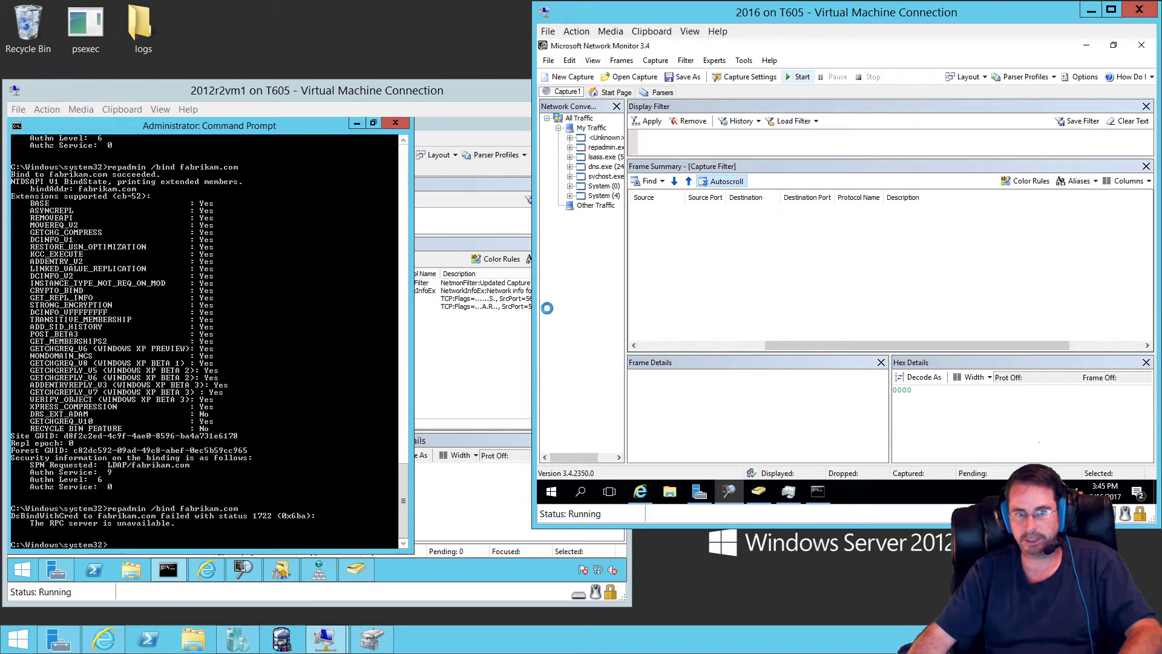
pyautogui.click(253, 297)
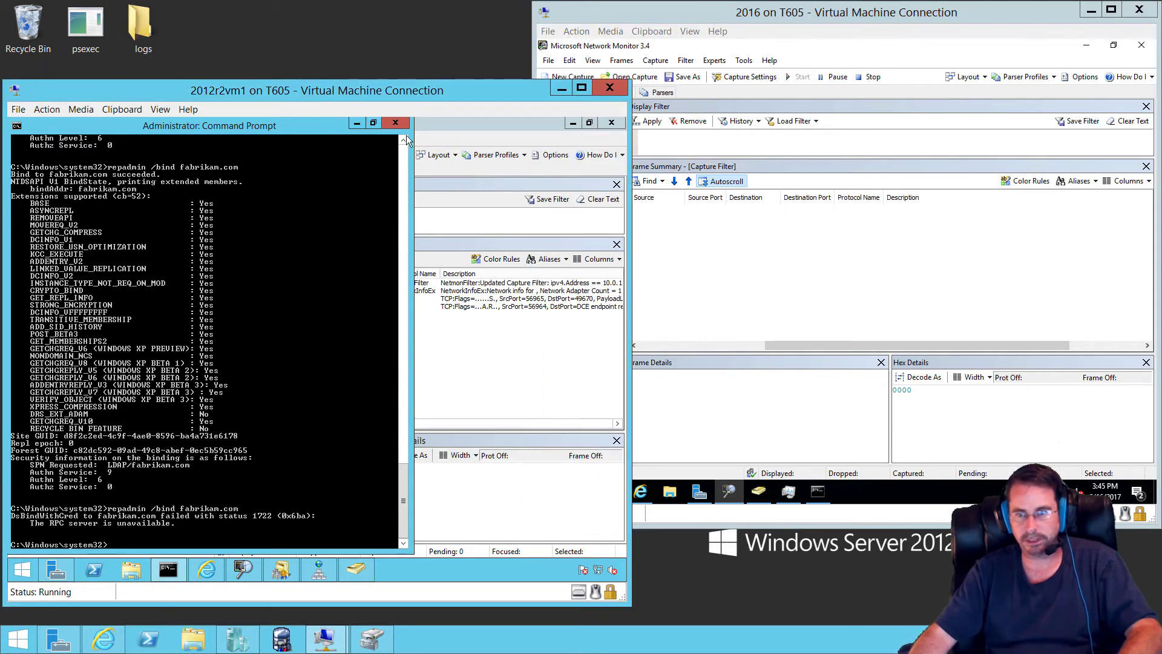
pyautogui.click(445, 126)
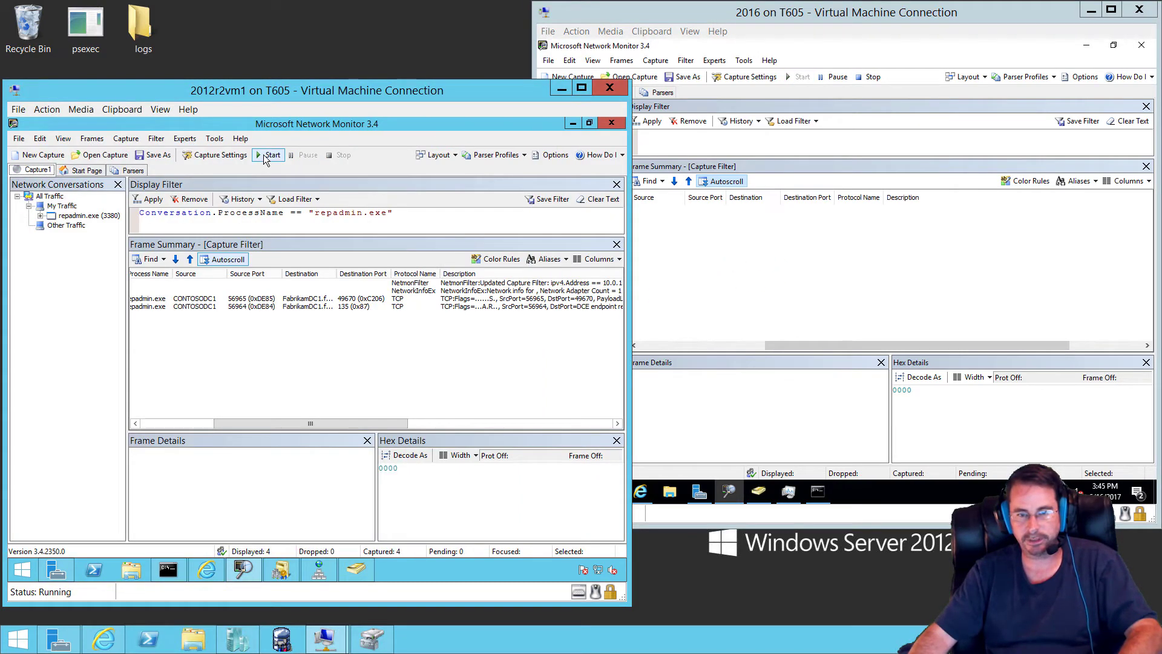
pyautogui.click(263, 155)
# Step: Rerun repadmin /bind fabrikam.com in the command prompt on 2012r2vm1
pyautogui.click(168, 569)
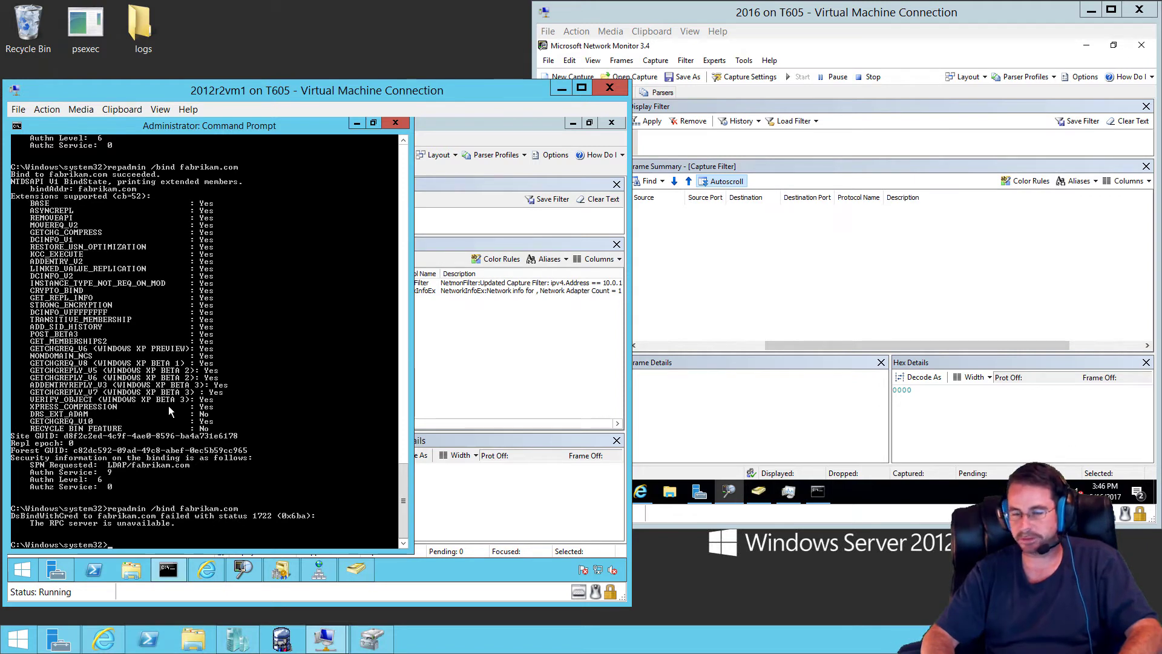
pyautogui.press('Up')
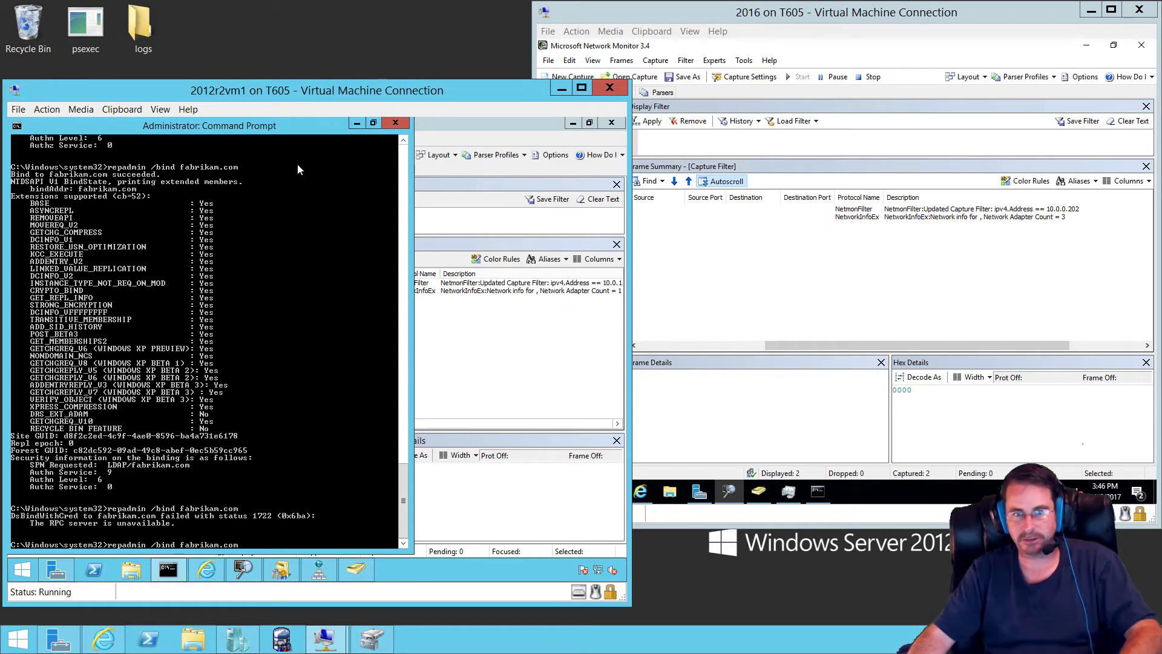
pyautogui.press('Return')
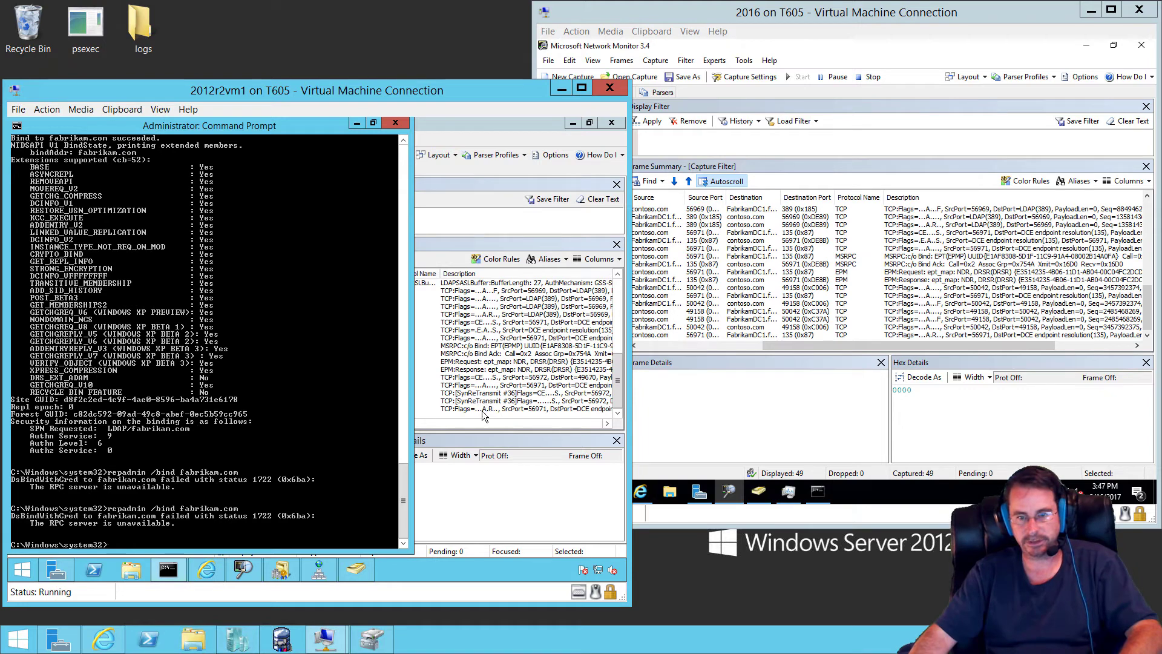
# Step: Turn off autoscroll in the 2012r2vm1 capture and stop the captures on both 2012r2vm1 and 2016
pyautogui.click(473, 409)
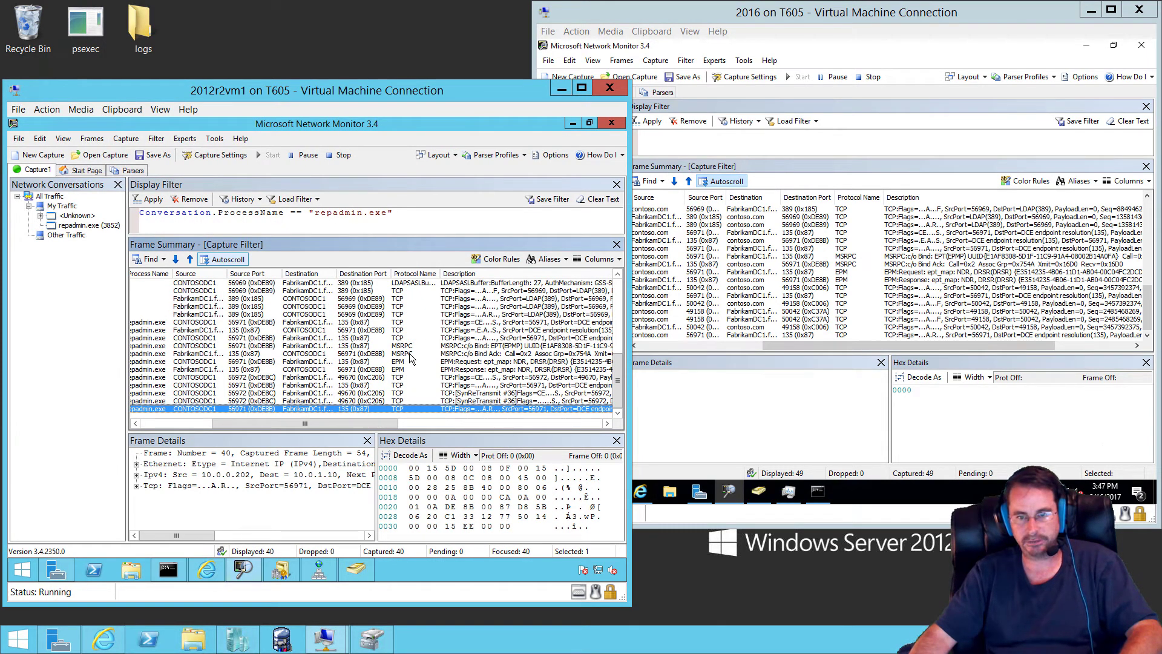
pyautogui.scroll(1, 413, 346)
pyautogui.scroll(-1, 413, 346)
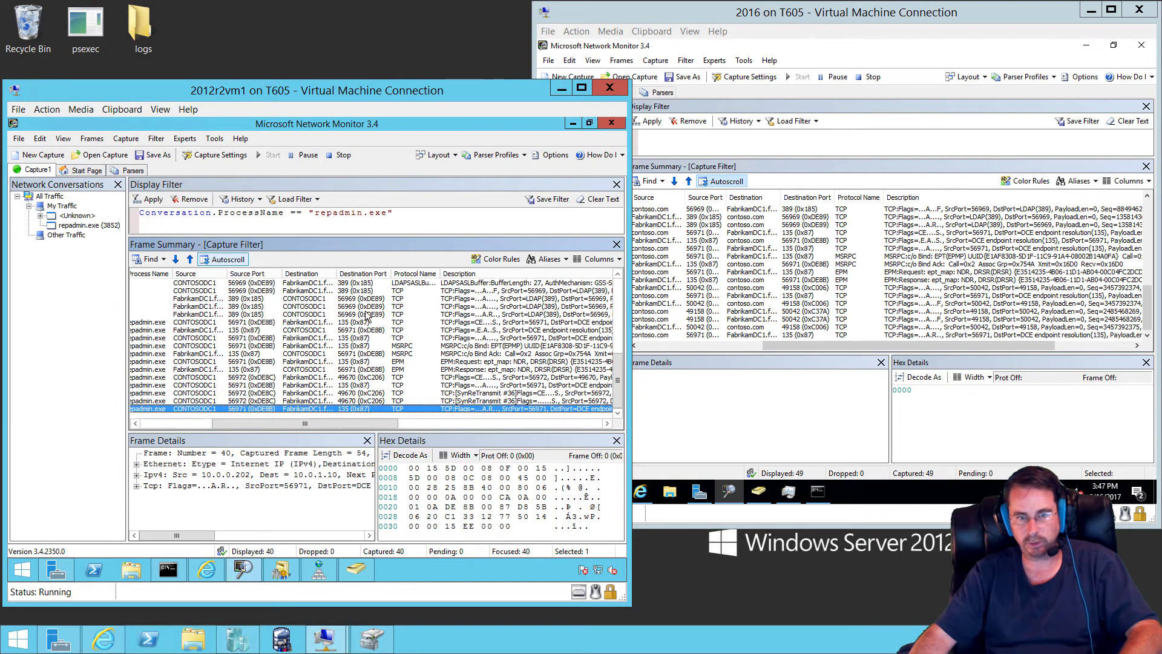
pyautogui.click(224, 259)
pyautogui.click(343, 156)
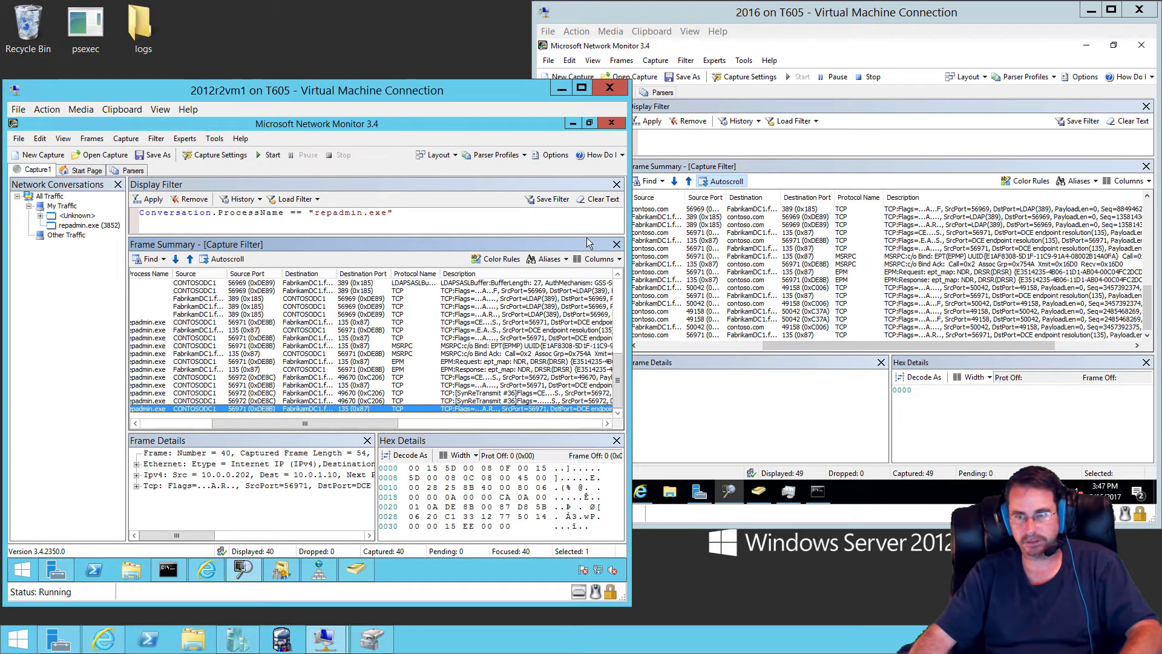
pyautogui.click(869, 78)
pyautogui.click(435, 90)
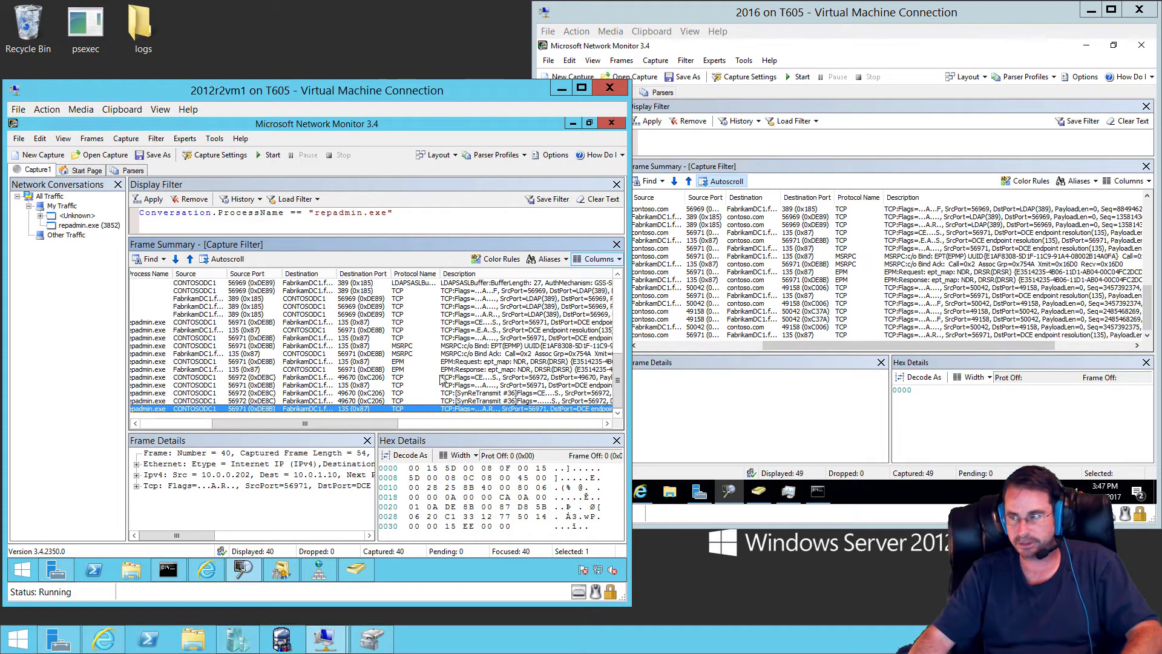
# Step: Examine the MSRPC bind and EPM request and response frames on port 135 in the 2012r2vm1 capture
pyautogui.click(415, 346)
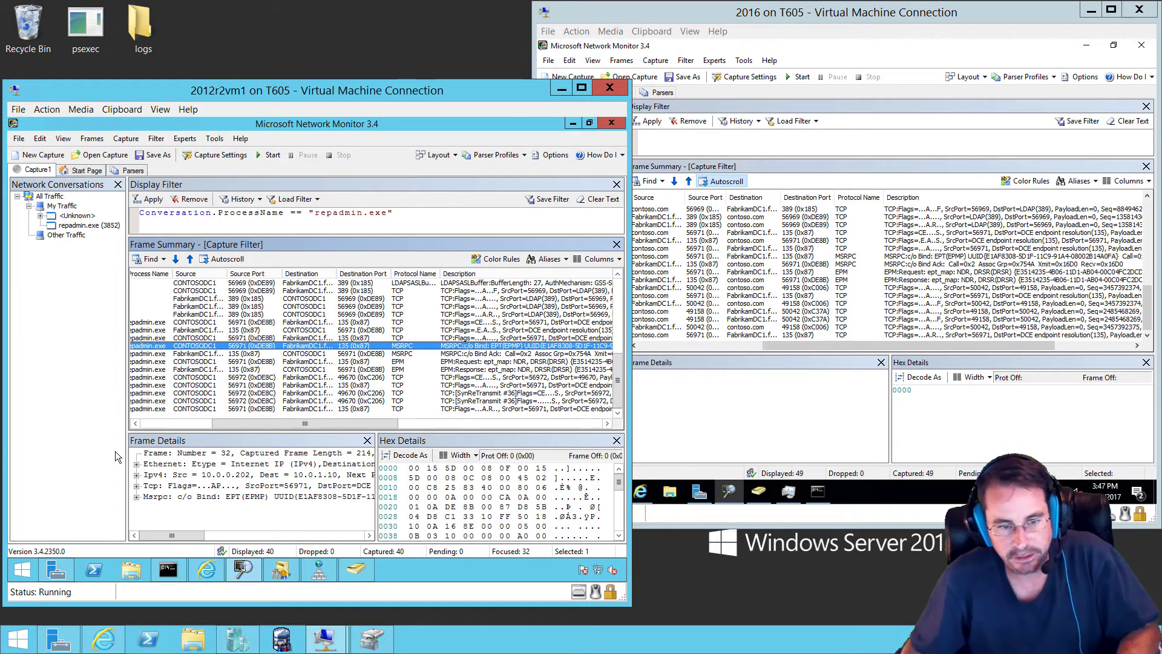
pyautogui.click(56, 569)
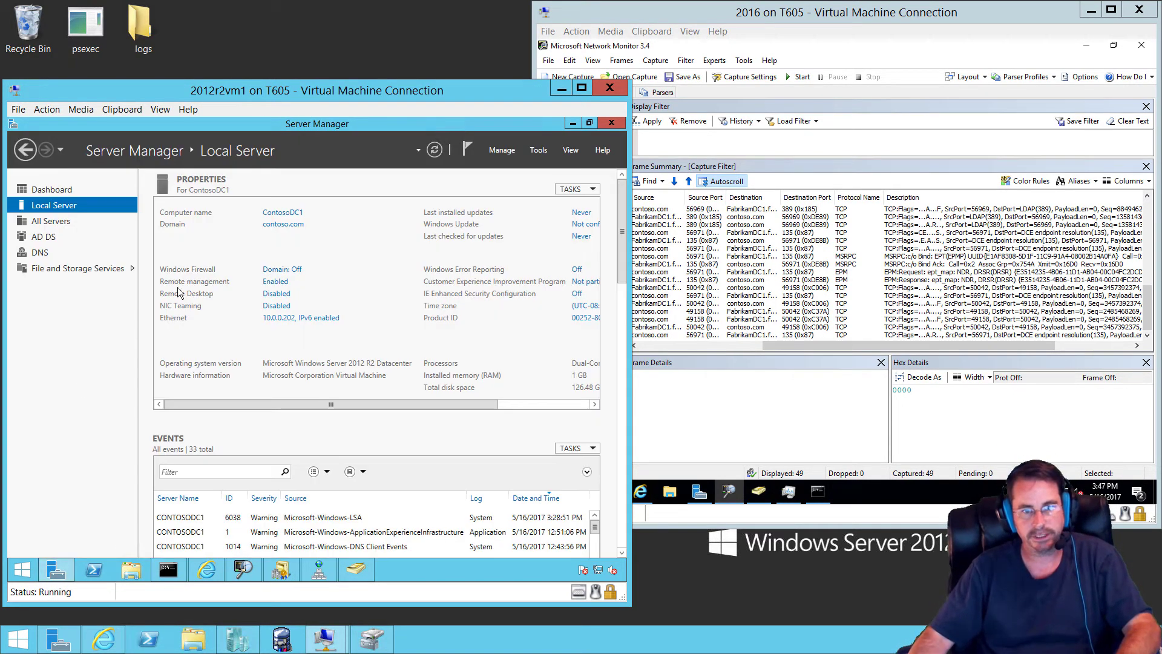
pyautogui.click(573, 124)
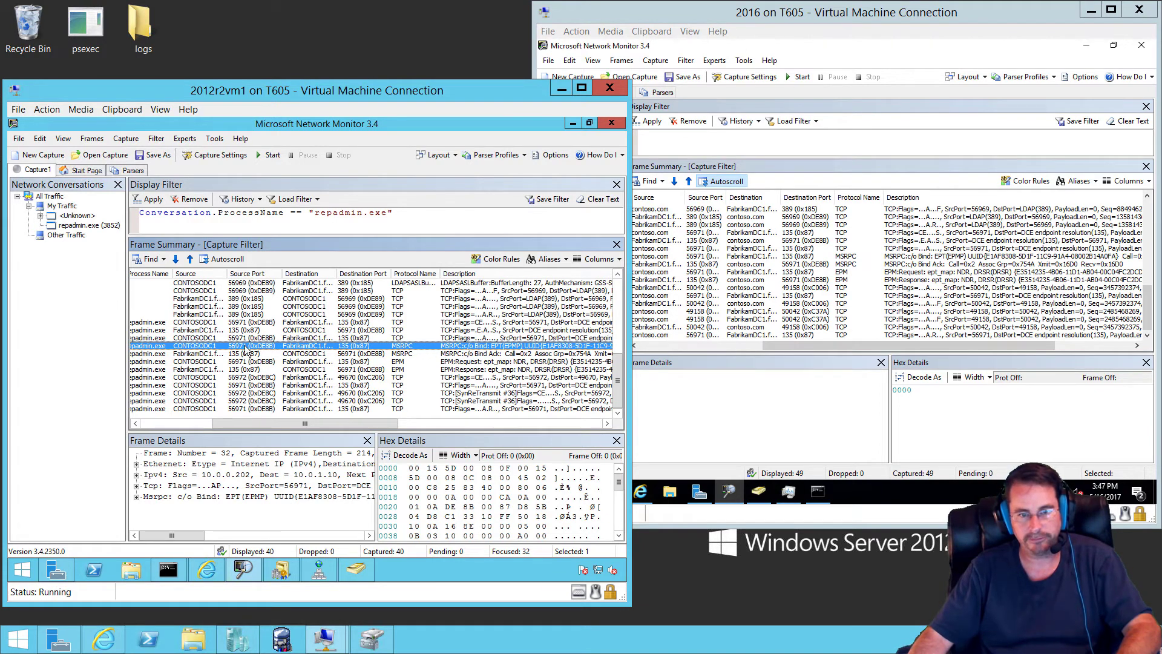
pyautogui.click(350, 354)
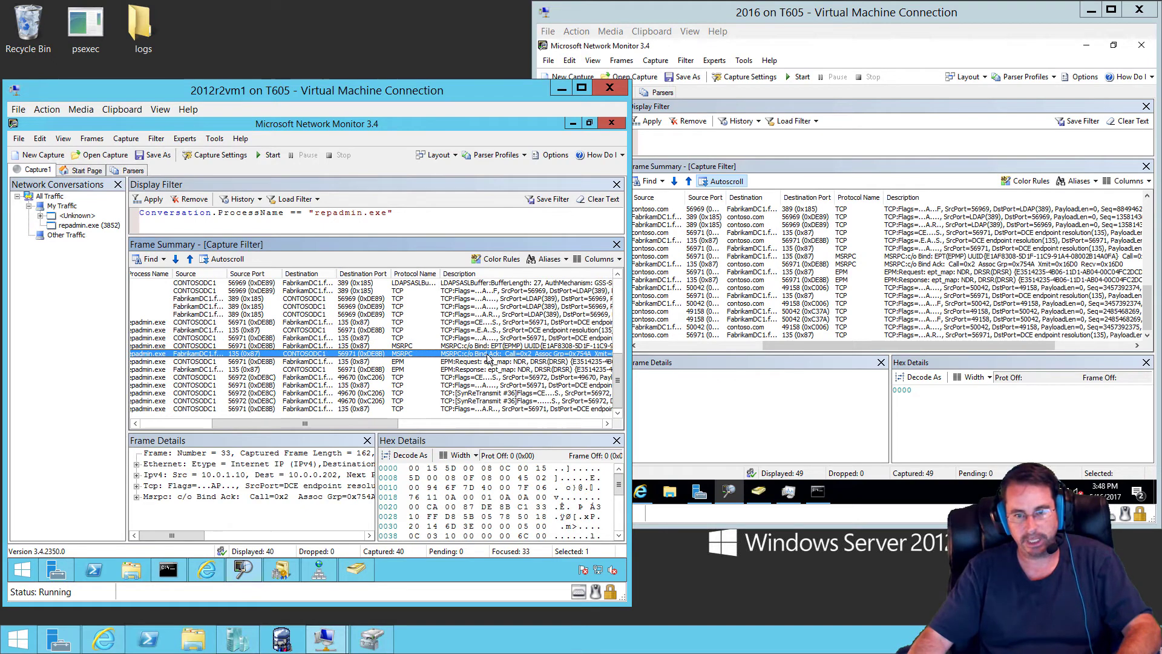
pyautogui.click(295, 363)
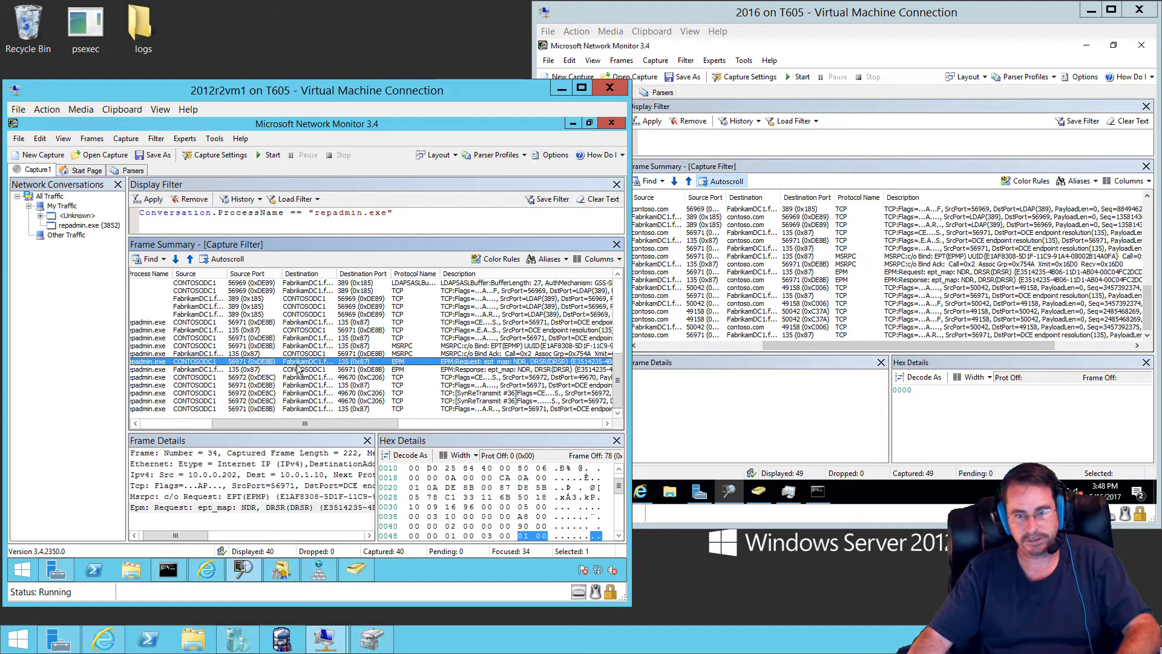
pyautogui.click(468, 371)
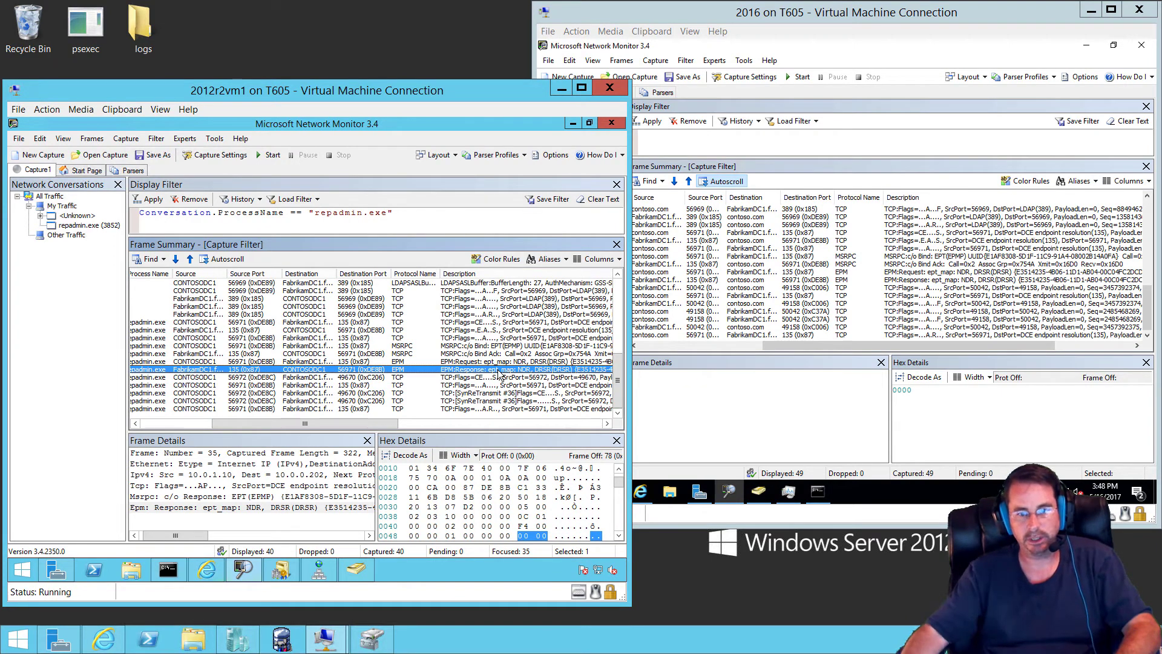
# Step: Examine the repadmin.exe connection attempt to port 49670, its SYN retransmits and the closing port 135 frame
pyautogui.click(278, 378)
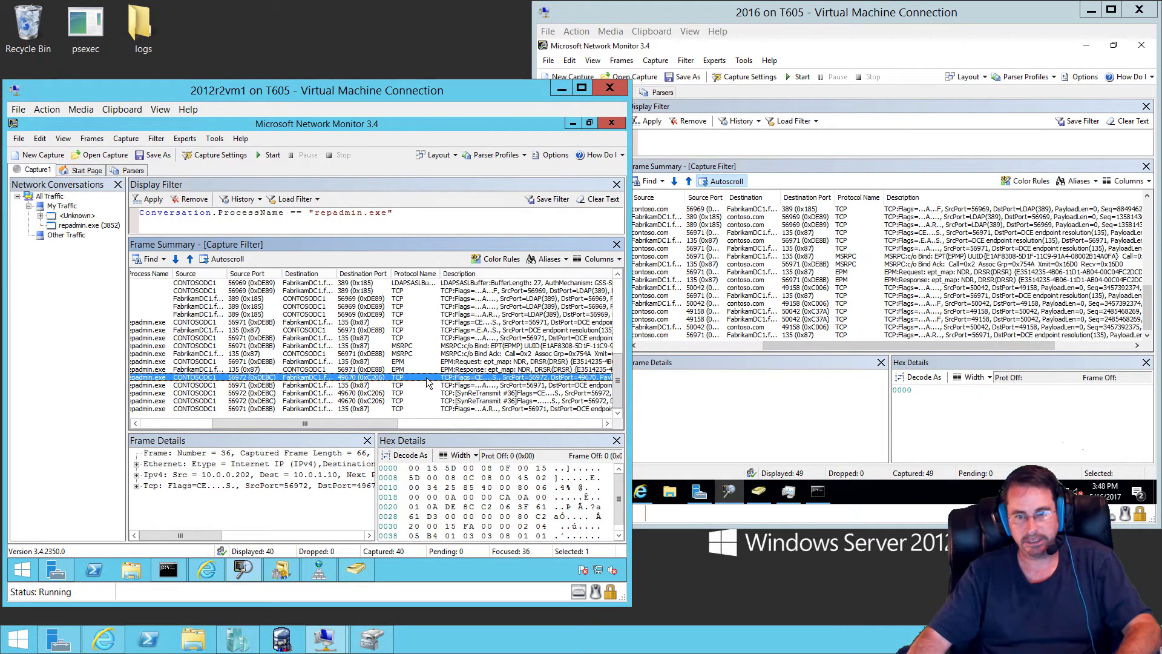
pyautogui.click(362, 386)
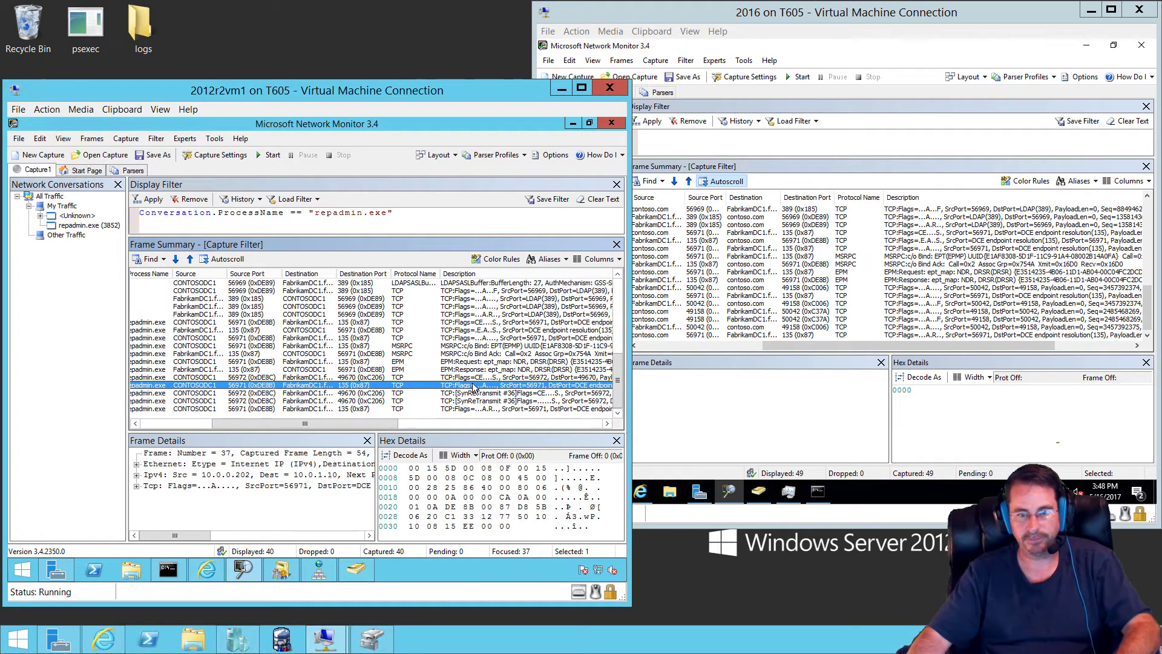
pyautogui.click(416, 394)
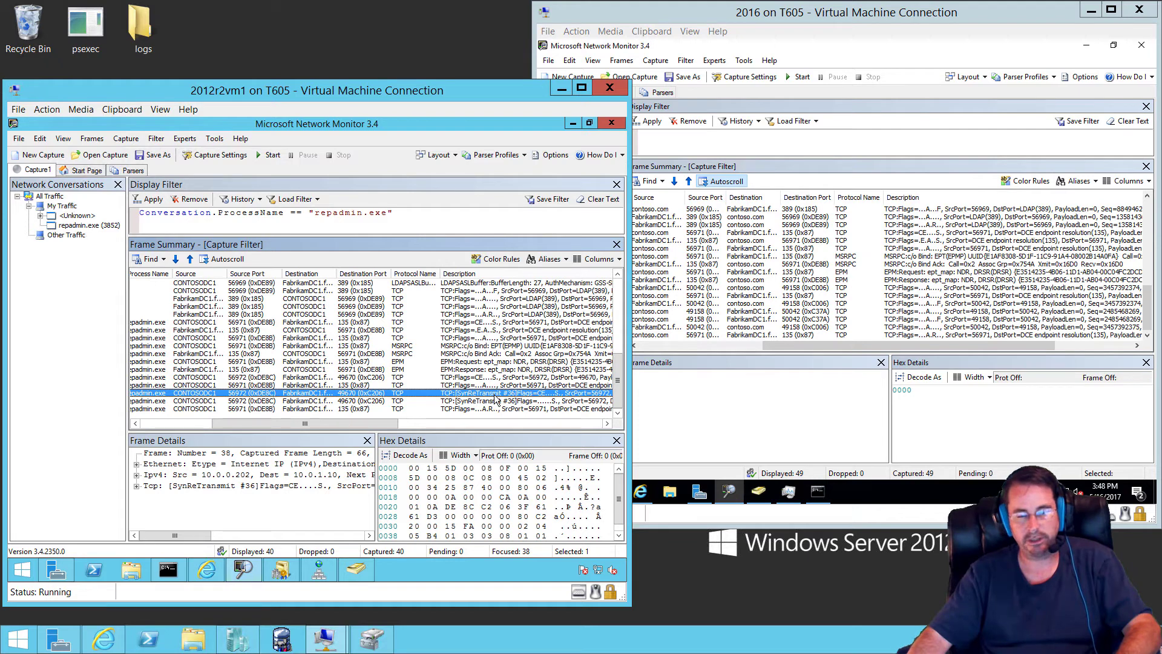
pyautogui.click(479, 402)
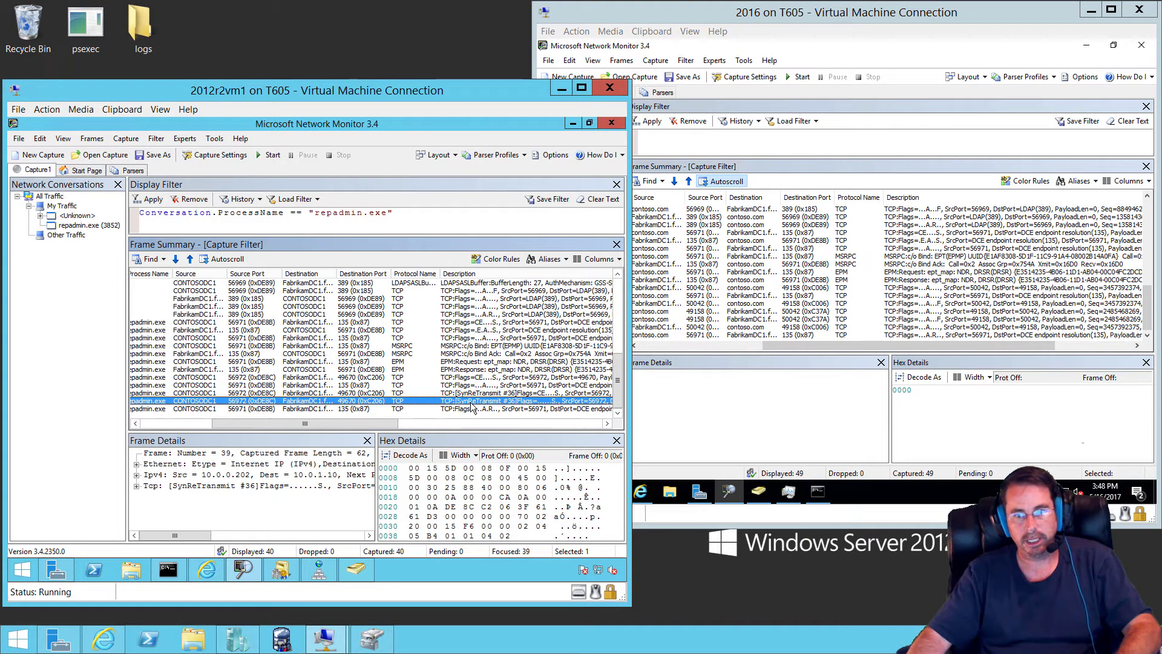
pyautogui.click(455, 409)
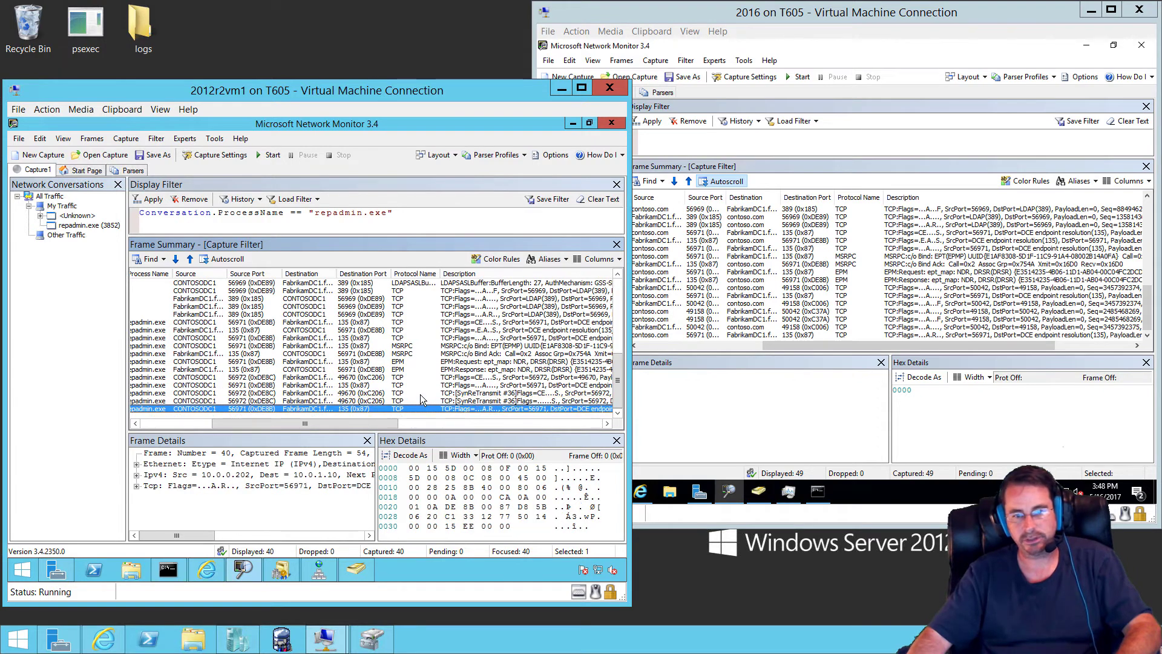
# Step: Review the earlier Kerberos port 88 and LDAP port 389 frames in the 2012r2vm1 capture
pyautogui.scroll(6, 421, 397)
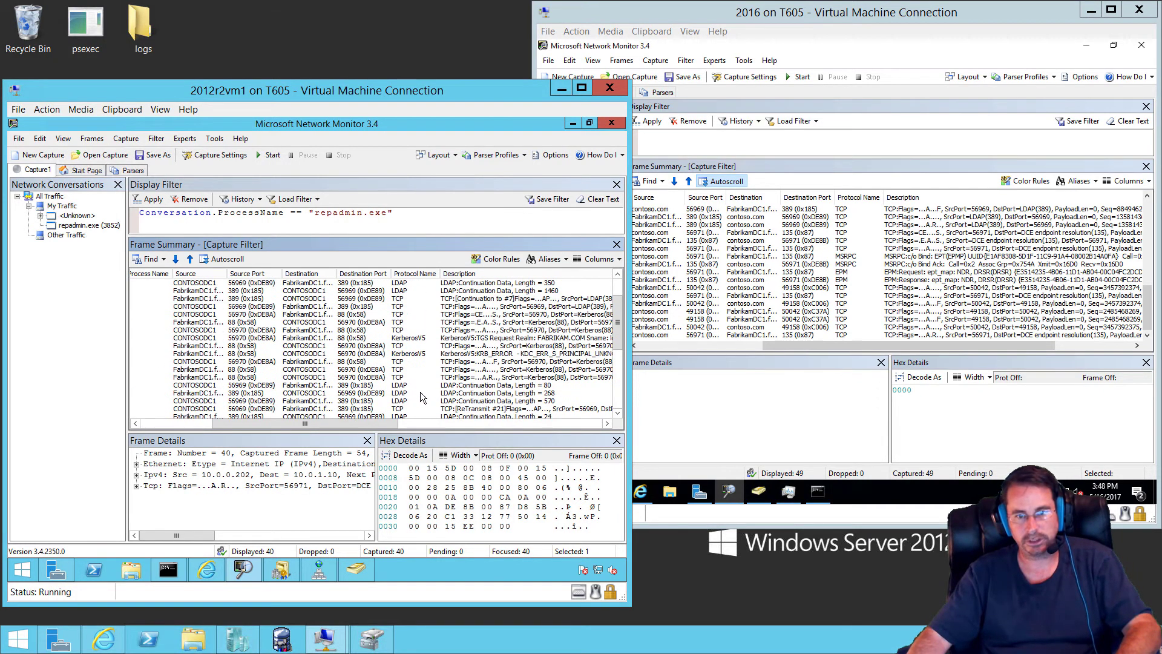
pyautogui.click(411, 332)
pyautogui.click(408, 346)
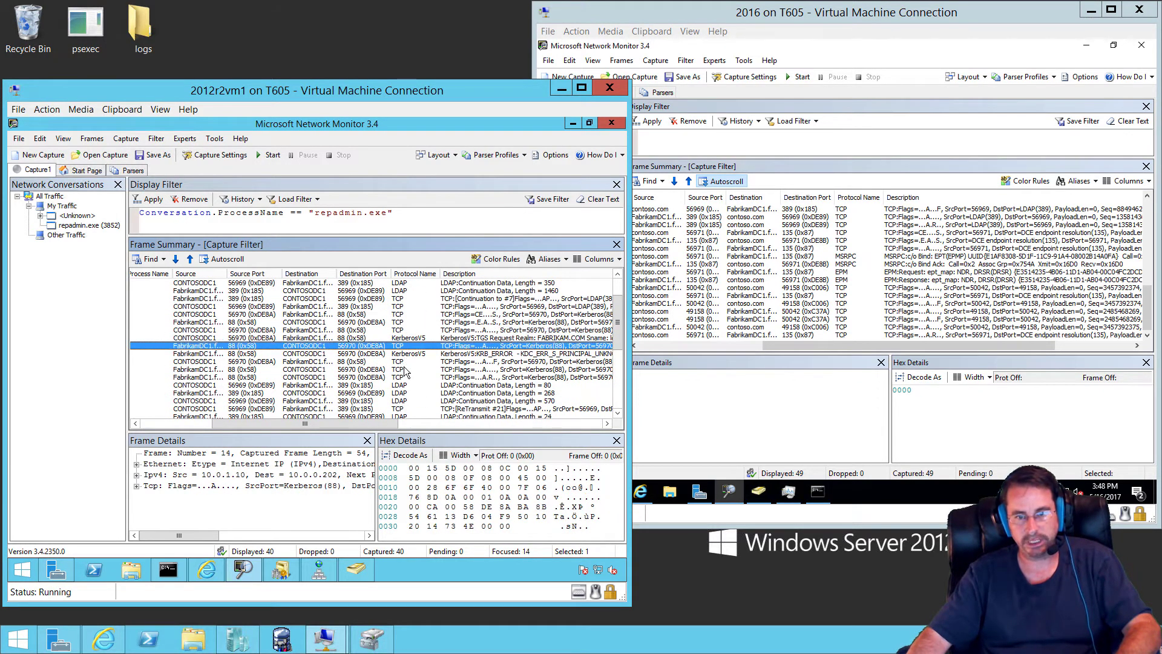
pyautogui.click(405, 363)
pyautogui.scroll(2, 432, 394)
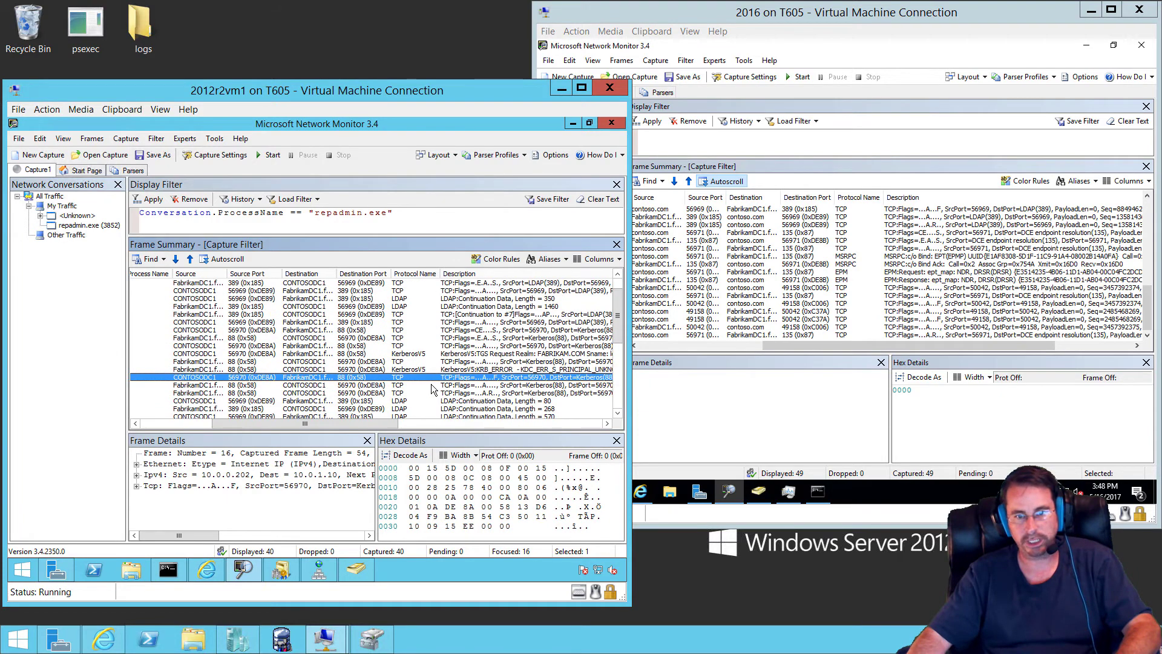
pyautogui.click(408, 299)
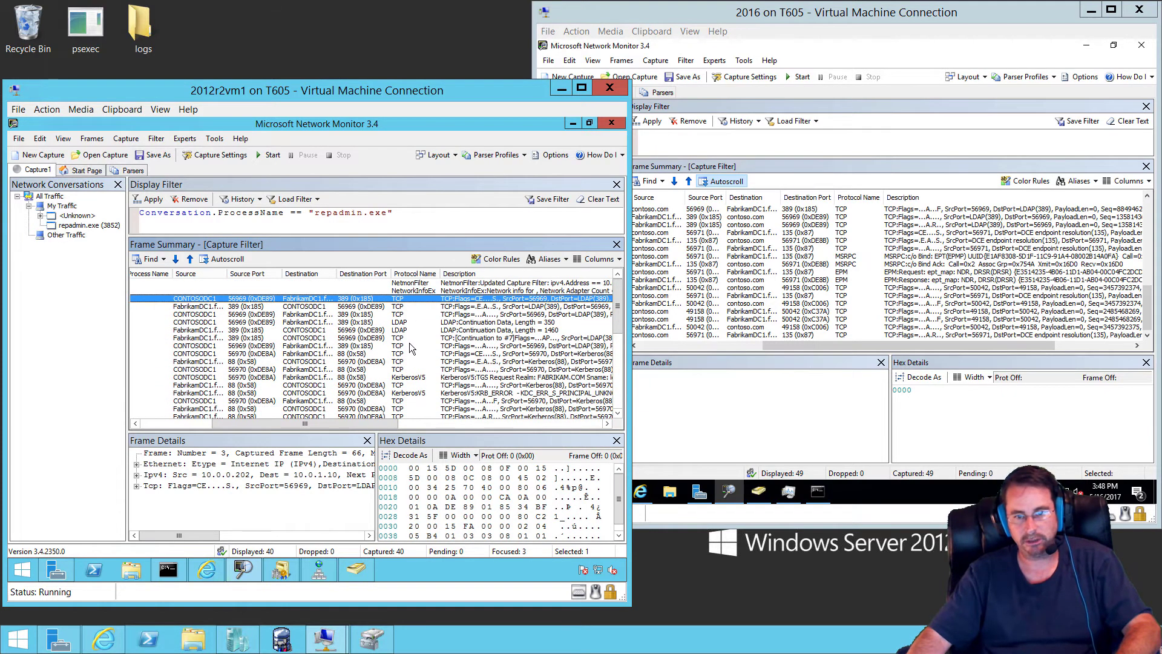
pyautogui.click(410, 346)
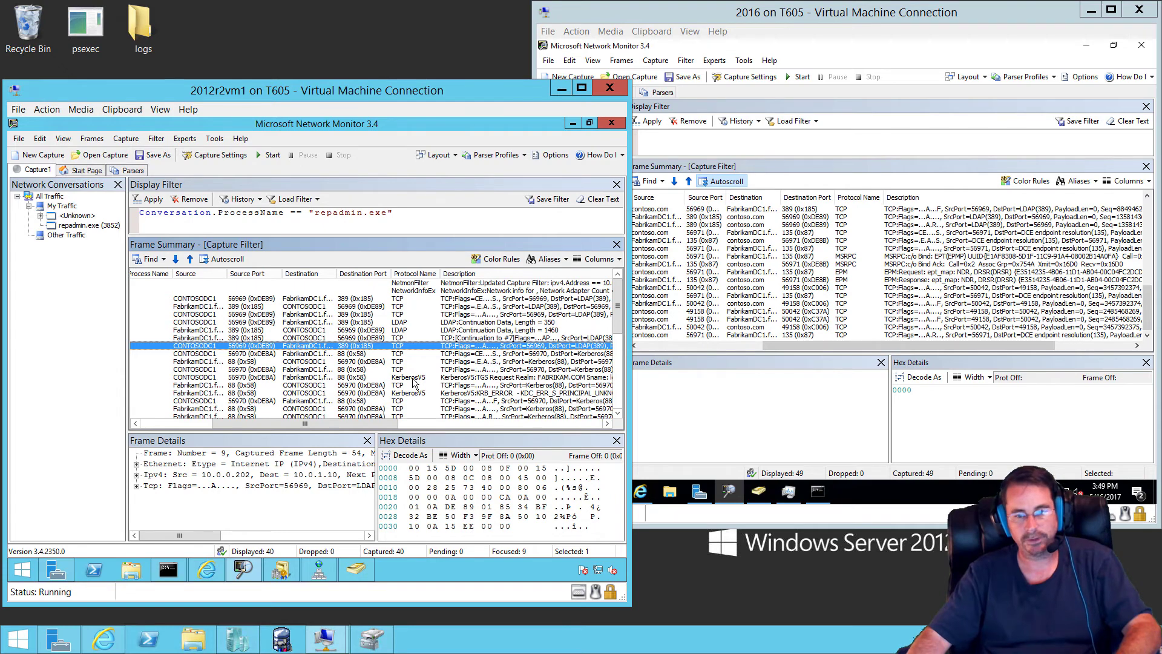
# Step: Return to the last repadmin.exe frames and recheck the SYN retransmits to port 49670
pyautogui.scroll(-6, 413, 382)
pyautogui.click(407, 401)
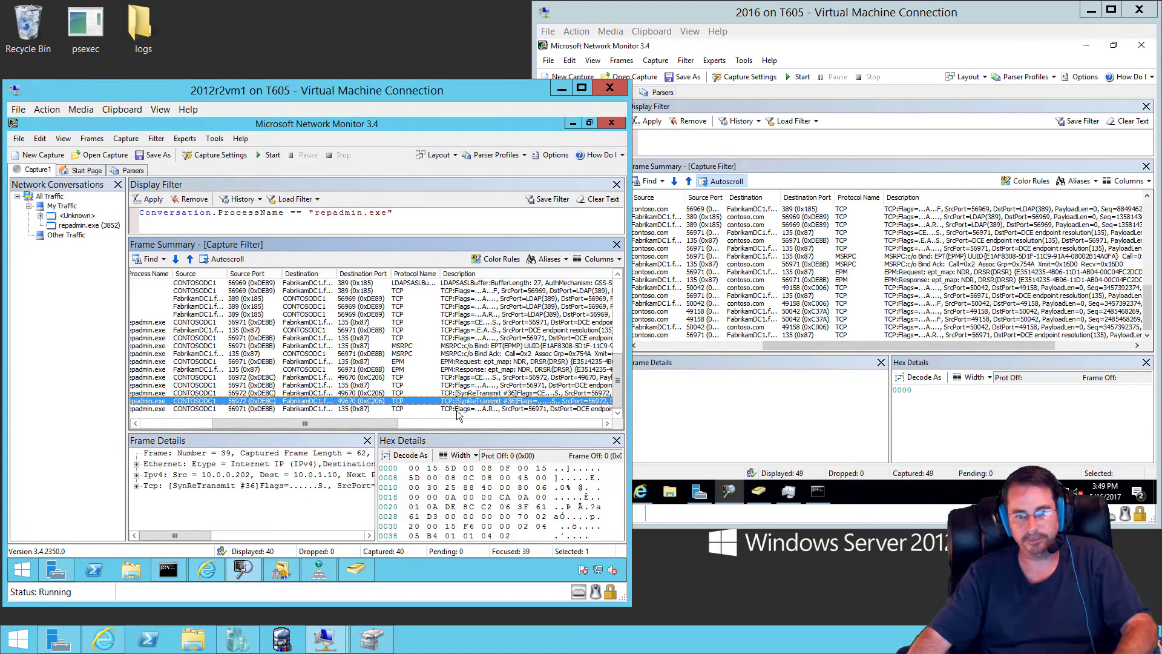
pyautogui.click(456, 409)
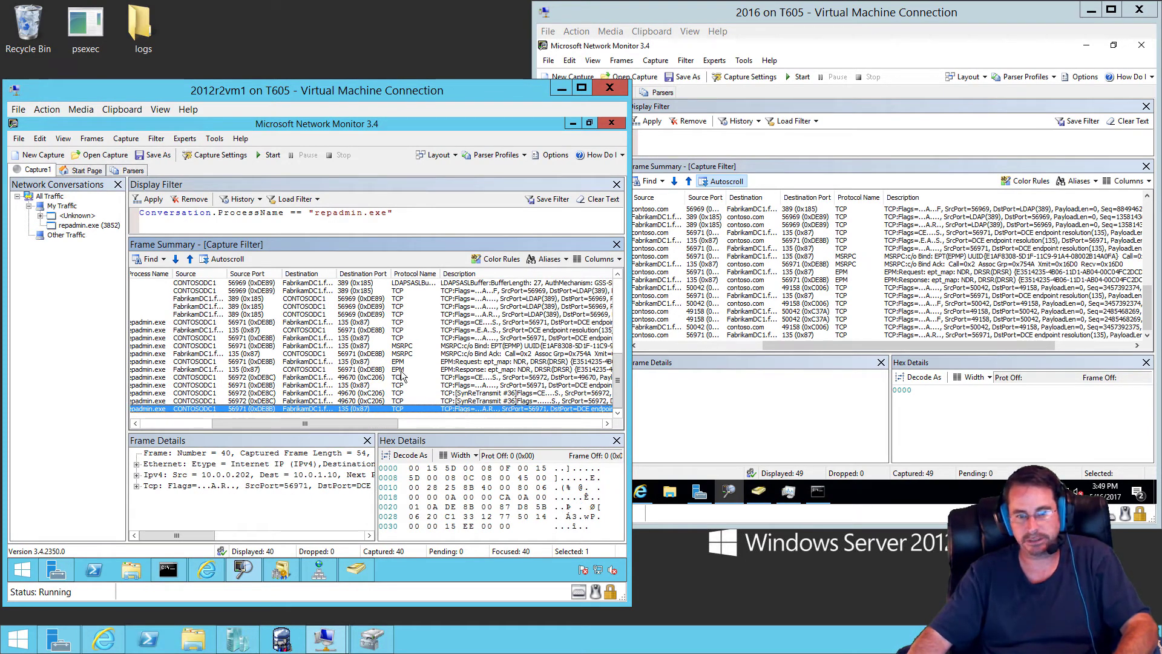
pyautogui.click(472, 393)
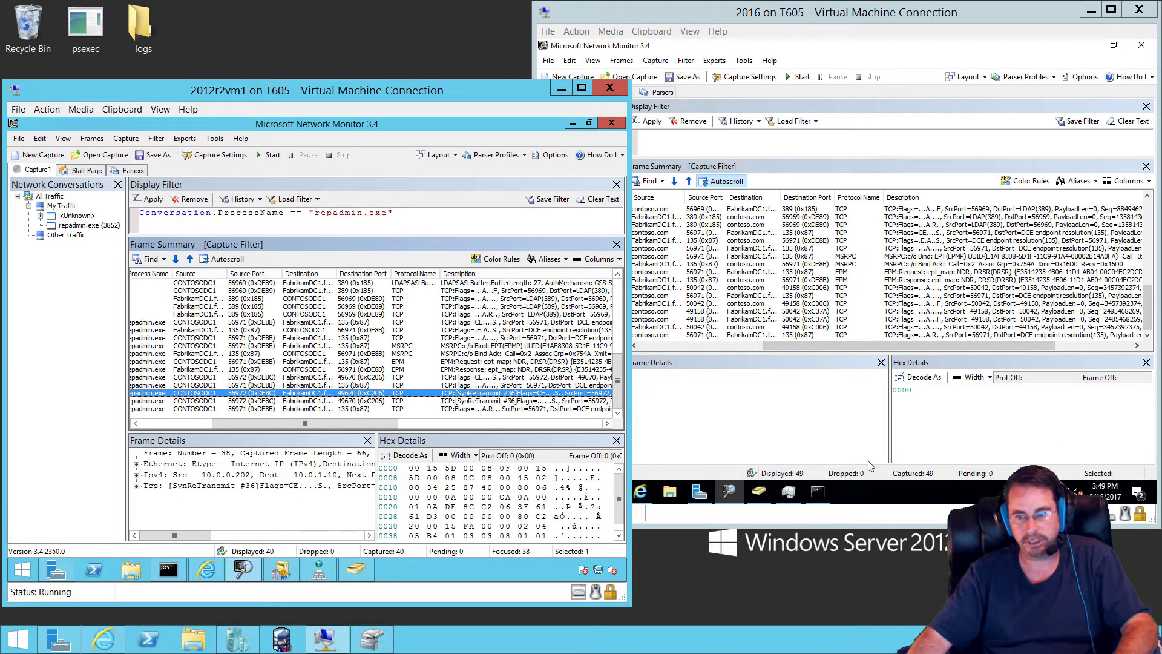
pyautogui.click(895, 494)
pyautogui.click(640, 492)
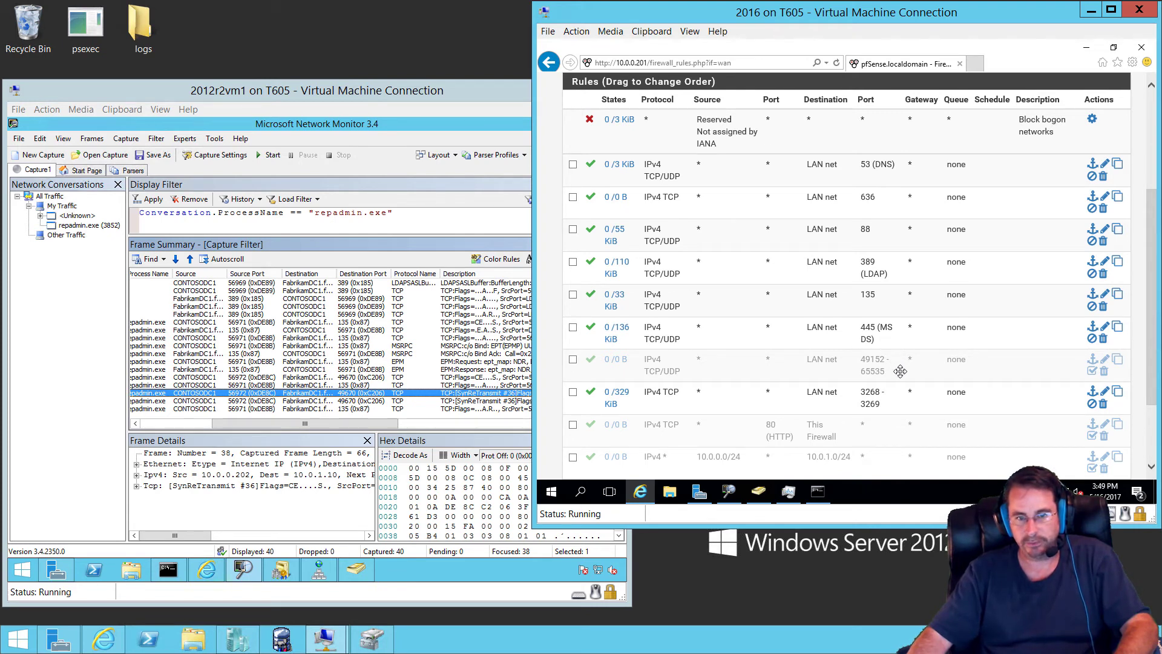
pyautogui.click(849, 371)
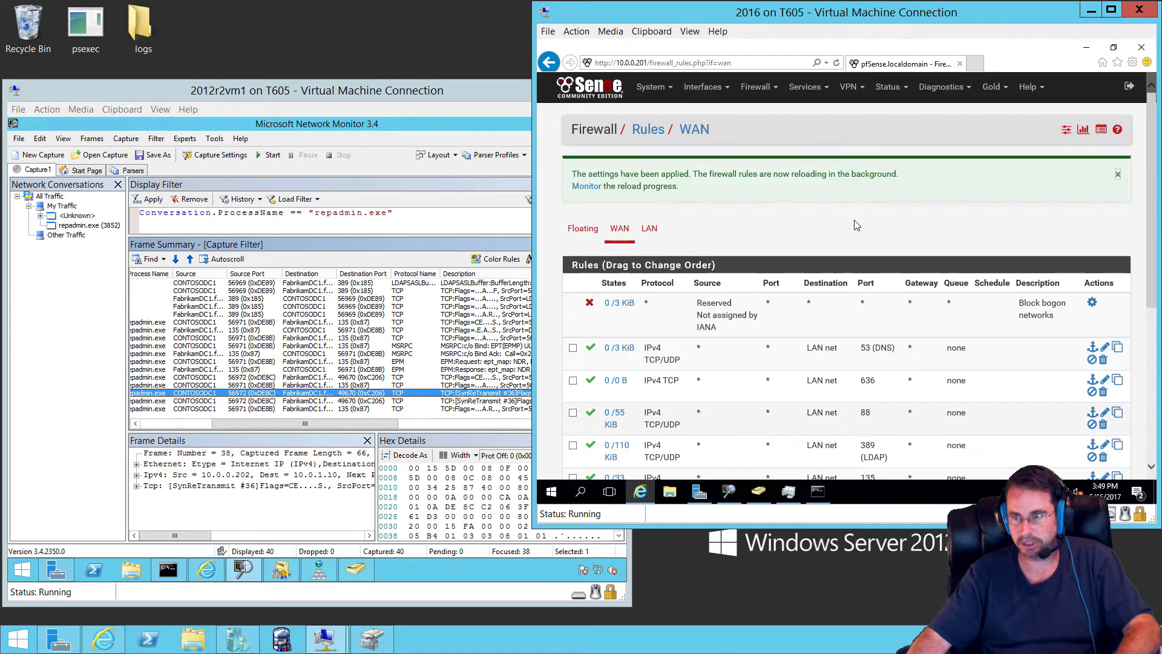
pyautogui.scroll(-4, 944, 255)
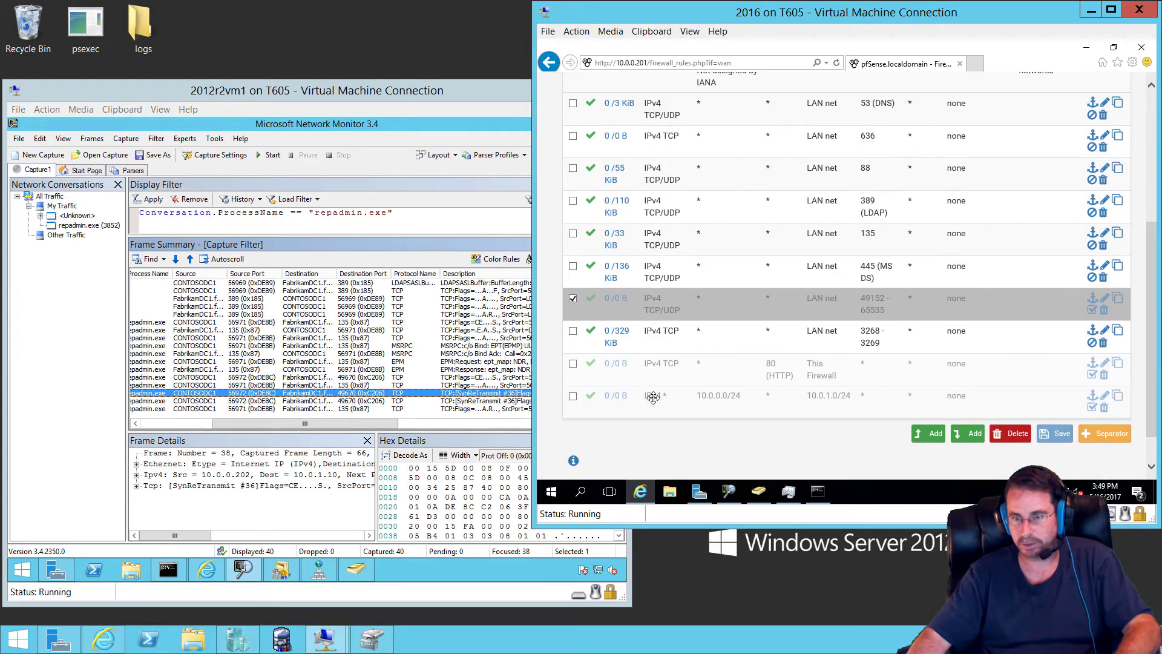
pyautogui.click(1091, 311)
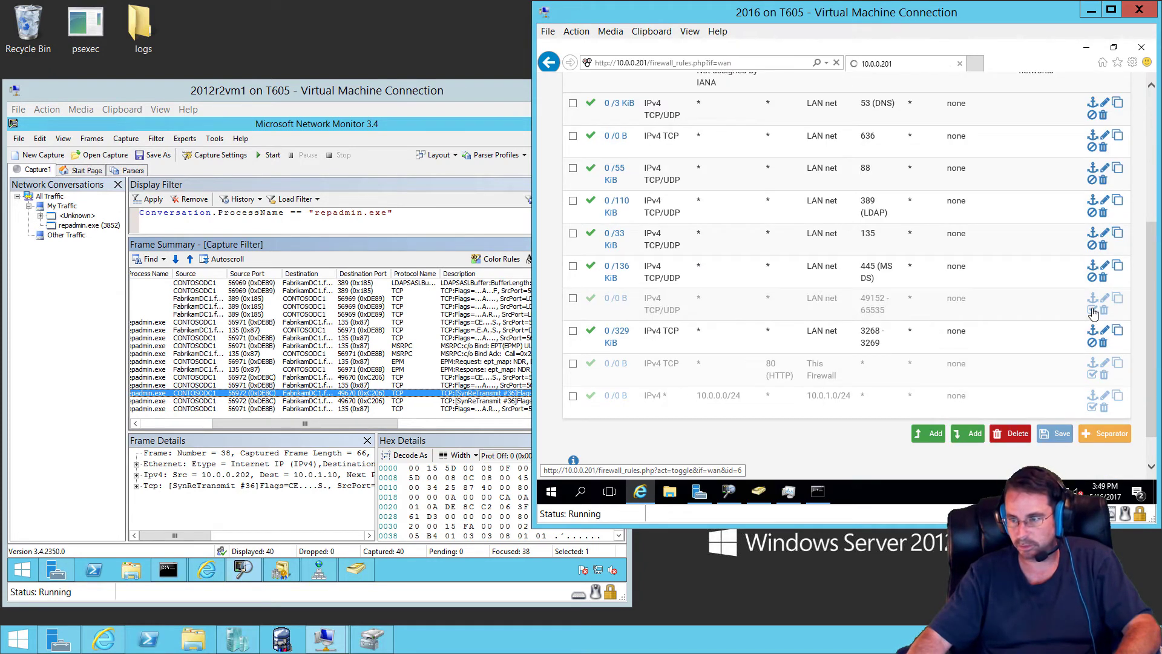
pyautogui.click(1059, 178)
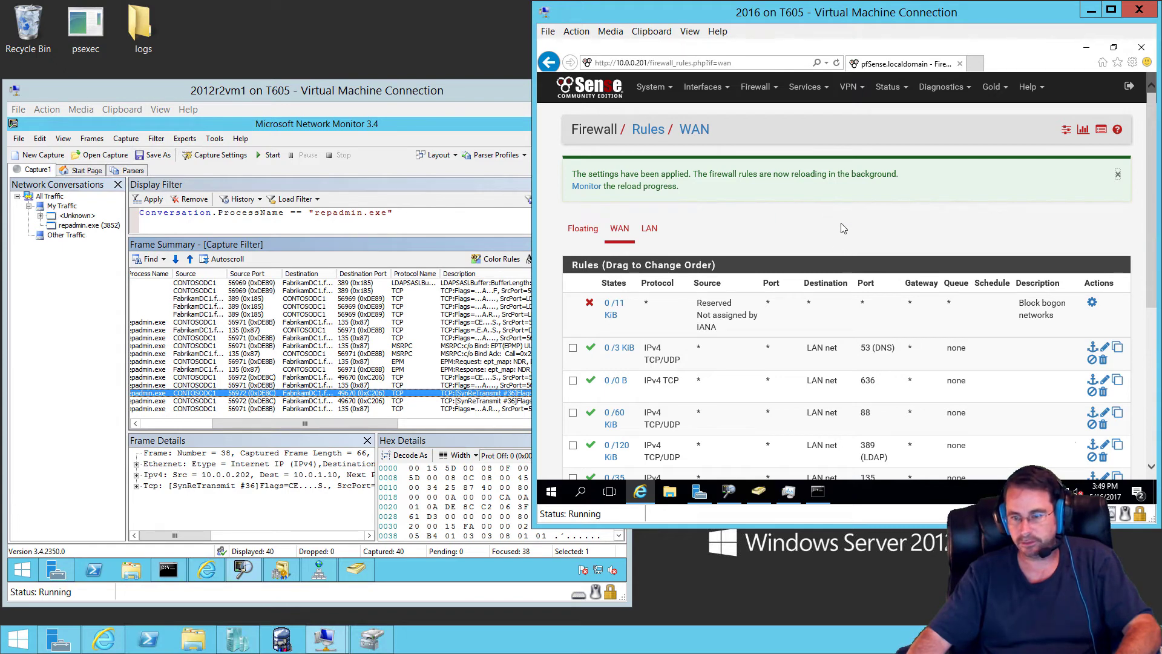
# Step: Recheck the closing port 135 frame and the SYN retransmits to port 49670 in the 2012r2vm1 capture
pyautogui.click(373, 96)
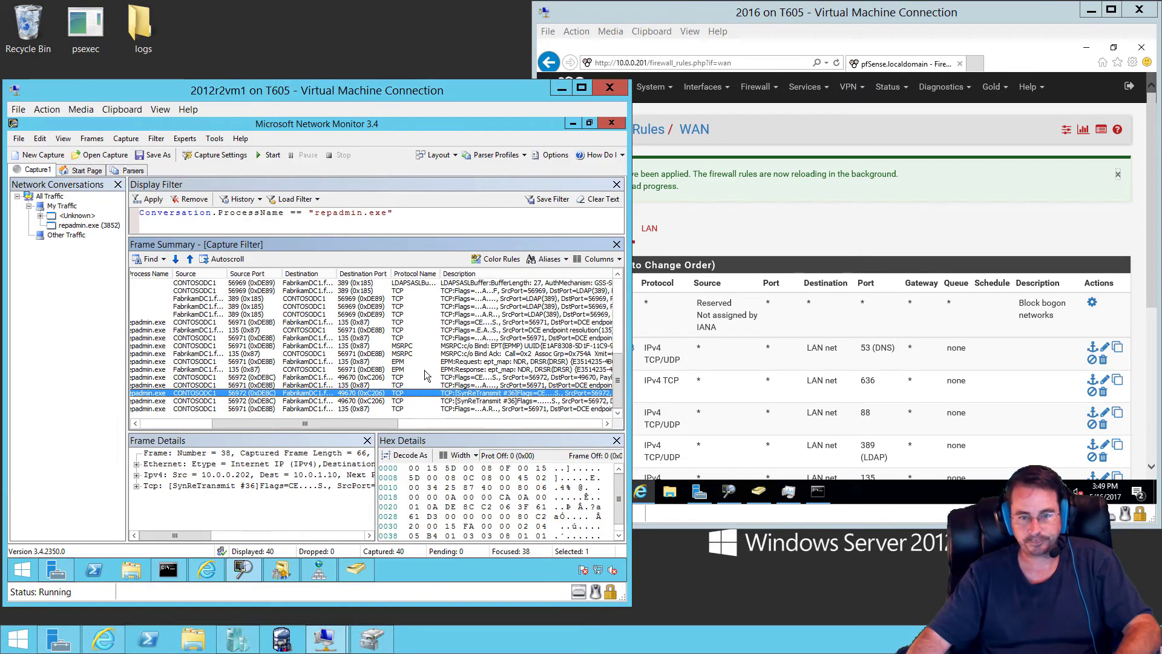
pyautogui.click(345, 409)
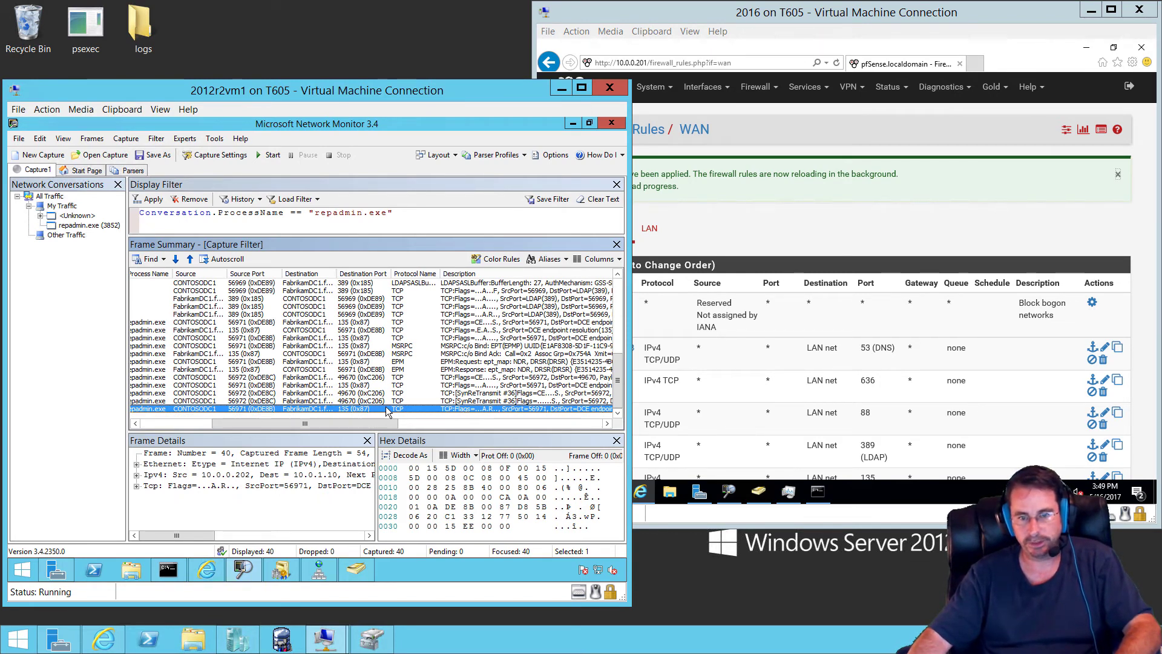
pyautogui.click(477, 401)
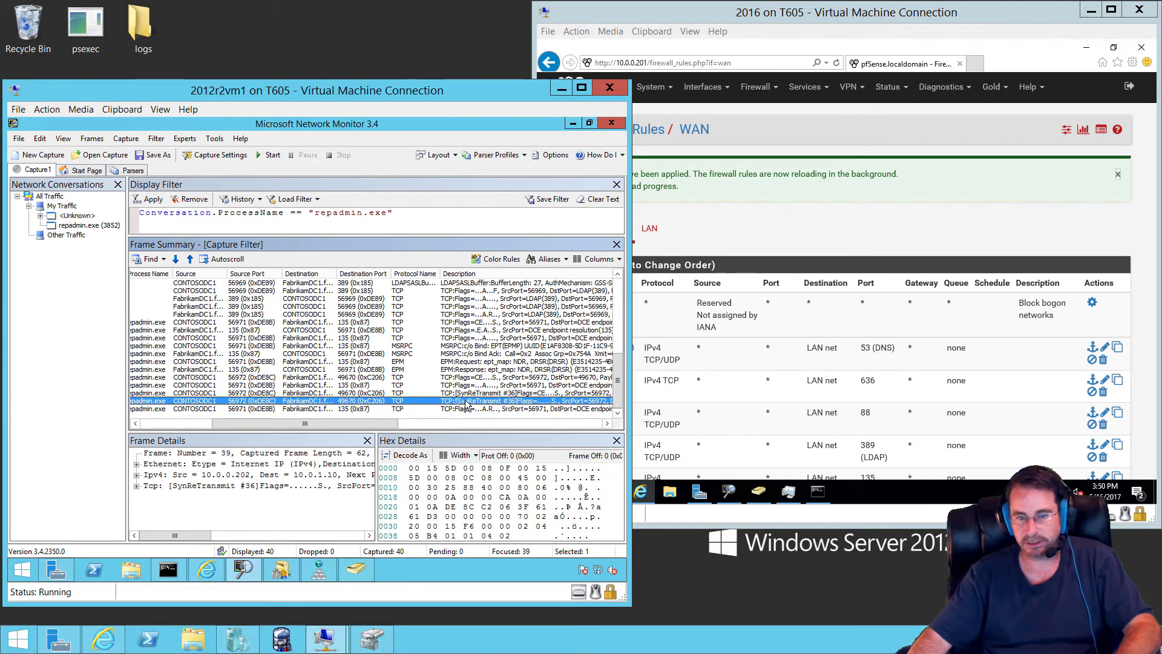
pyautogui.click(466, 393)
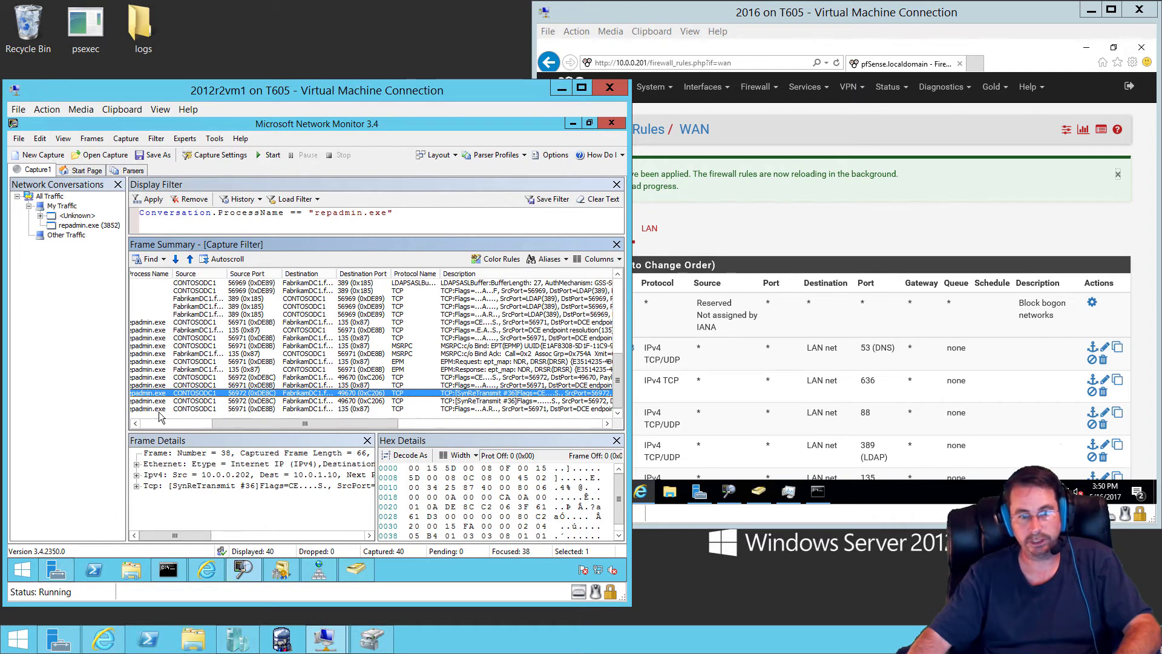
pyautogui.moveTo(235, 427); pyautogui.dragTo(260, 433)
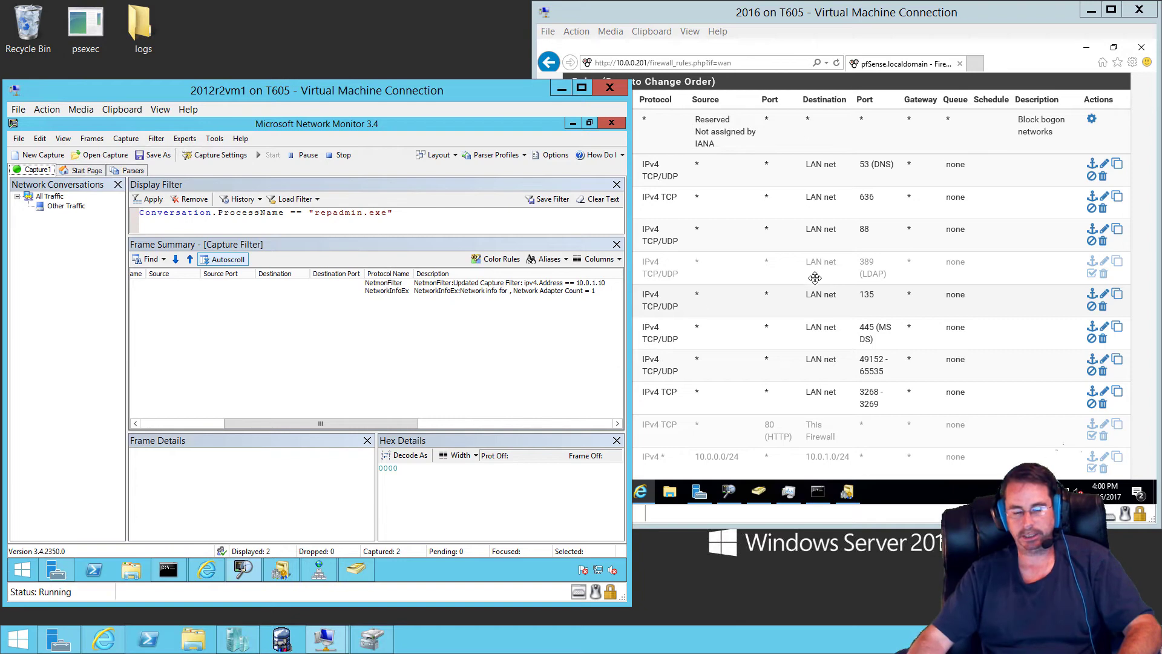
# Step: Open the member list of the test1 group in Active Directory Users and Computers on 2012r2vm1
pyautogui.click(357, 339)
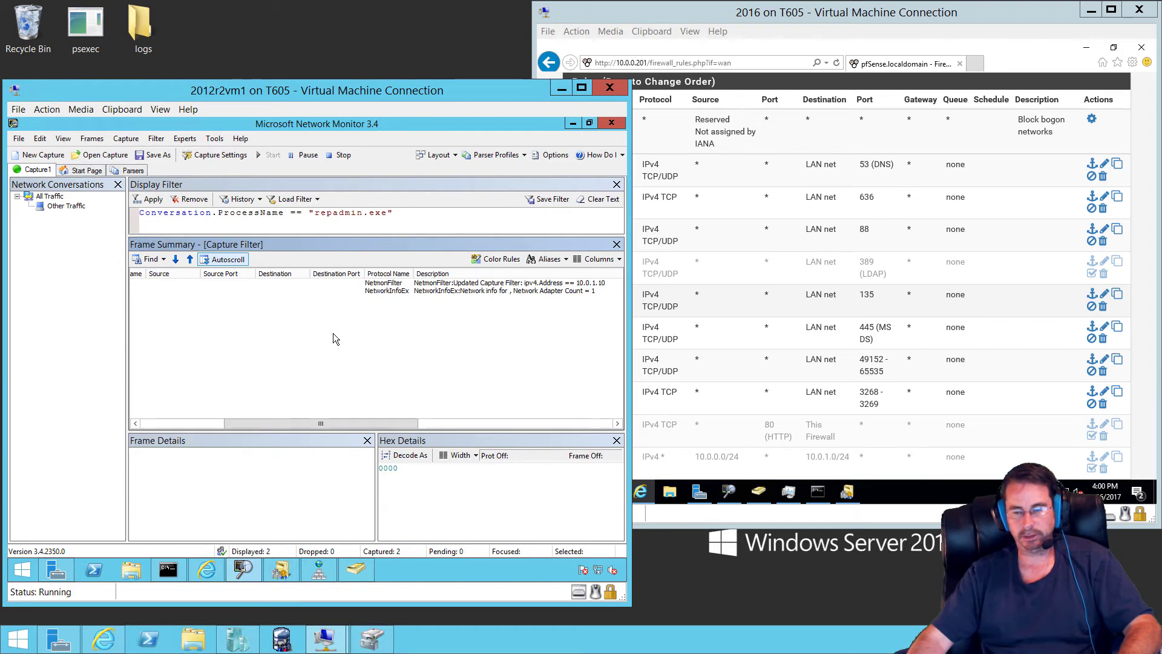
pyautogui.click(357, 567)
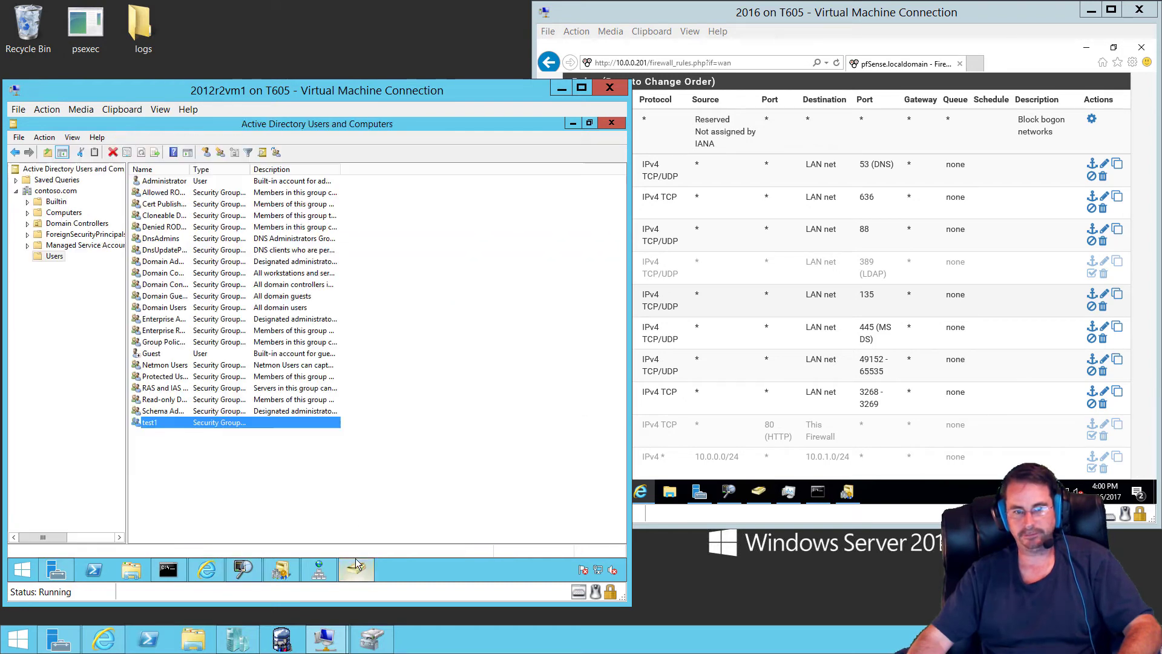
pyautogui.doubleClick(140, 422)
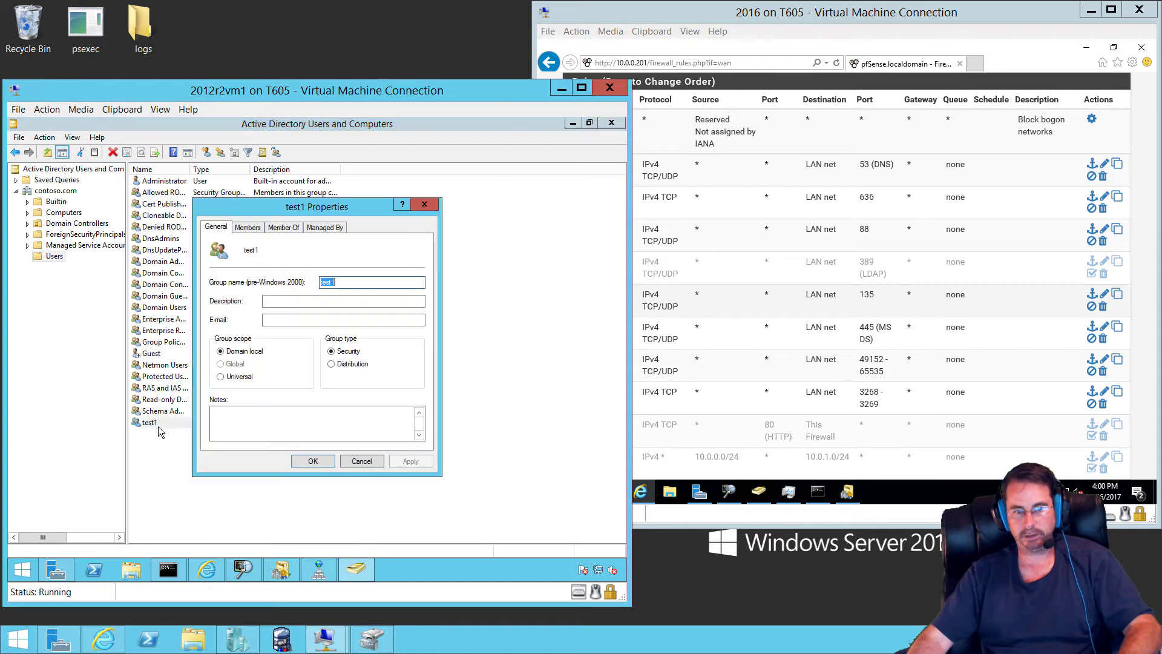
pyautogui.click(248, 228)
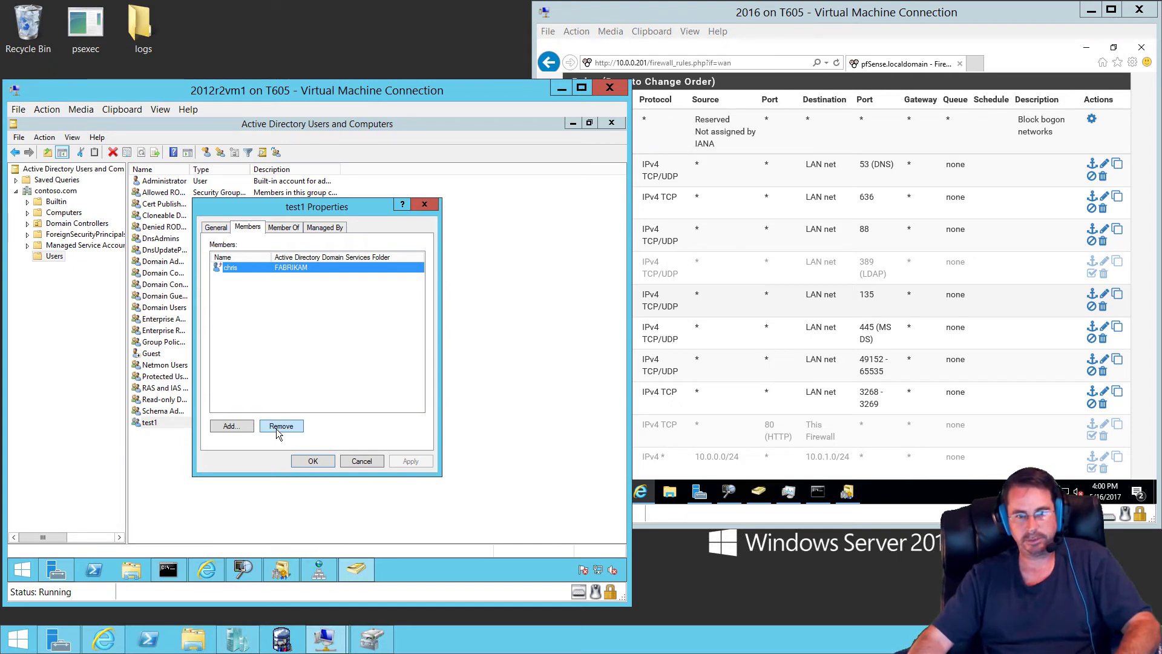
pyautogui.click(230, 426)
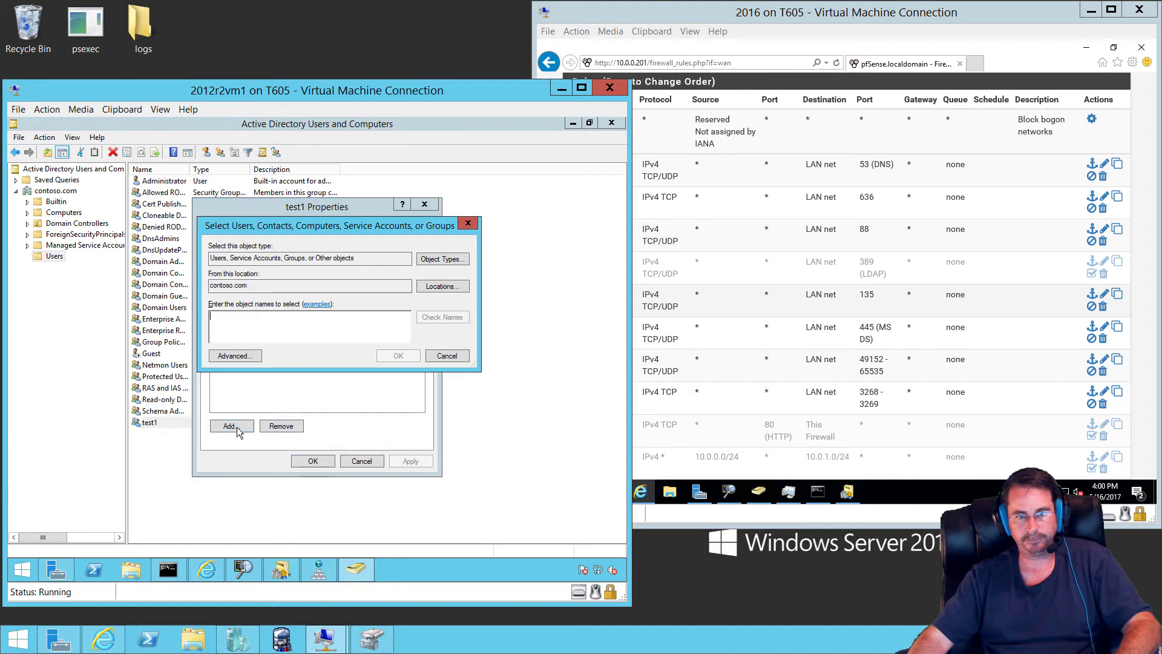
pyautogui.click(440, 290)
pyautogui.click(484, 397)
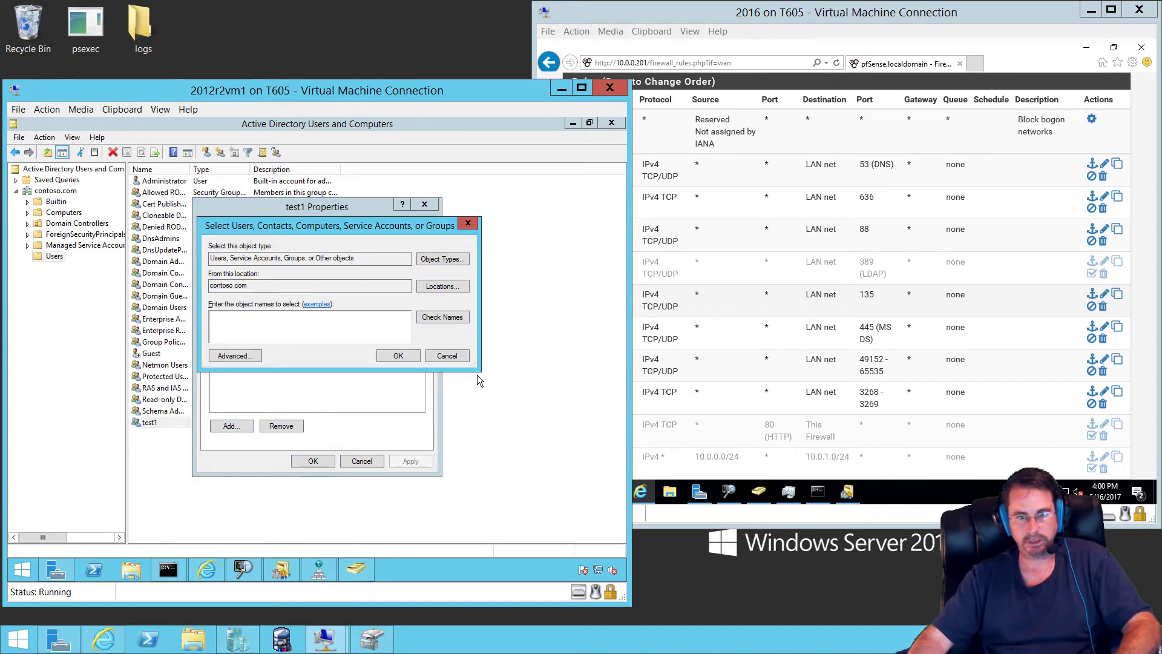
pyautogui.click(447, 356)
# Step: Remove the FABRIKAM user from the test1 group, confirm the removal and save the group
pyautogui.click(292, 427)
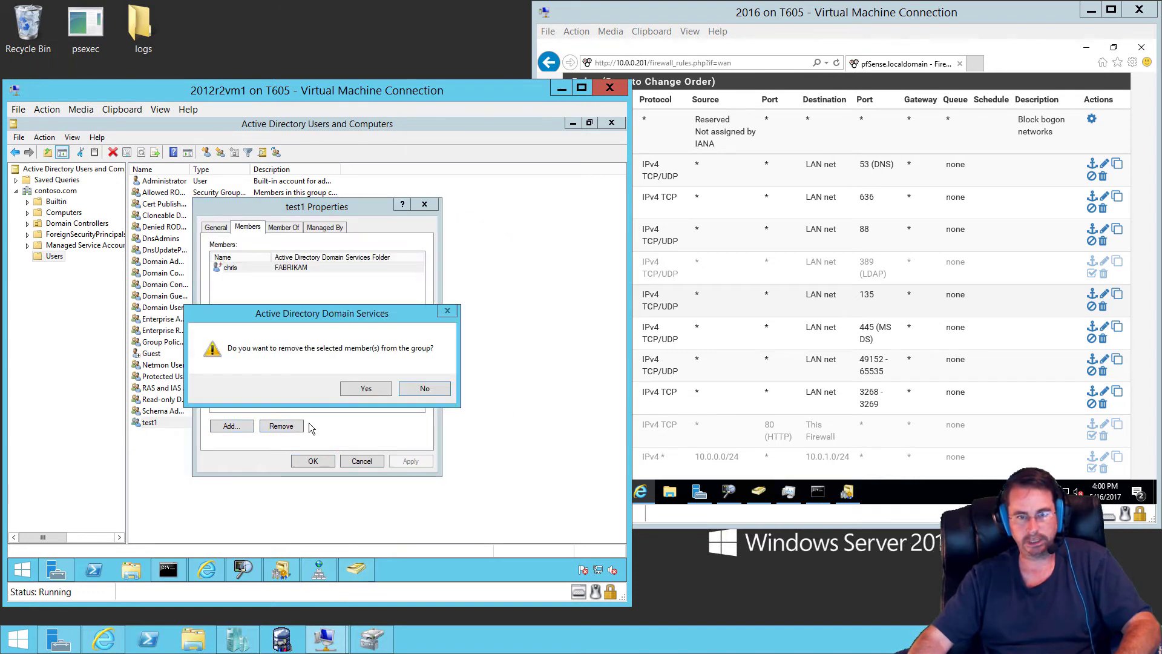
pyautogui.click(366, 388)
pyautogui.click(313, 461)
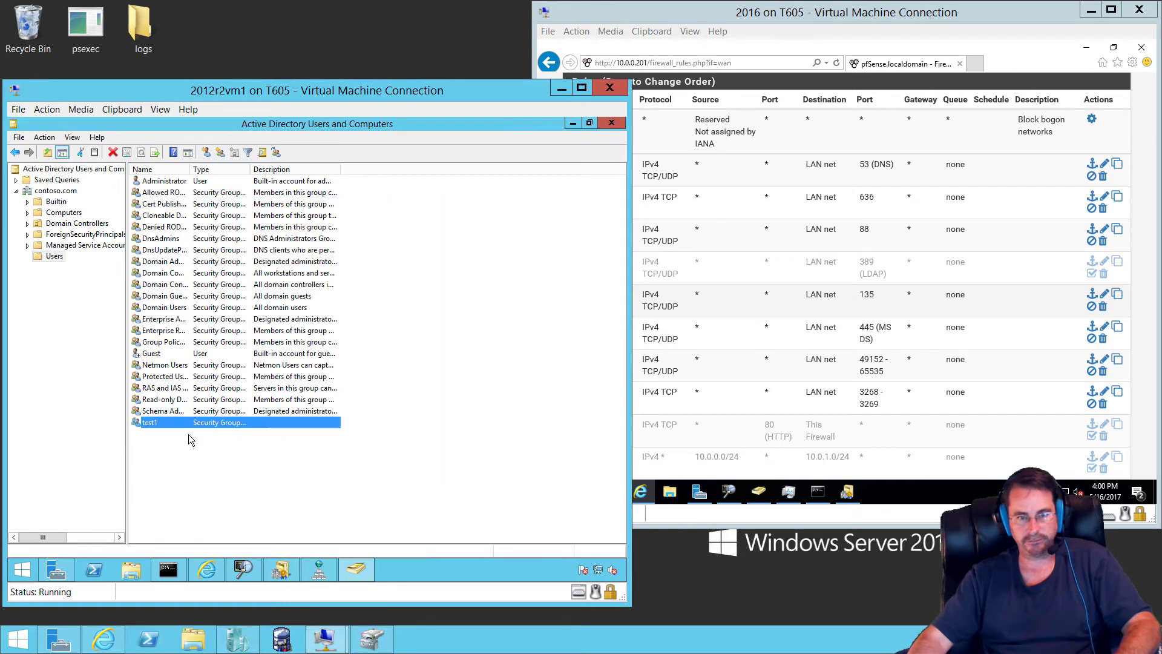
# Step: Try to add a user from fabrikam.com to the test1 group by entering the username and checking the name
pyautogui.doubleClick(157, 423)
pyautogui.click(248, 227)
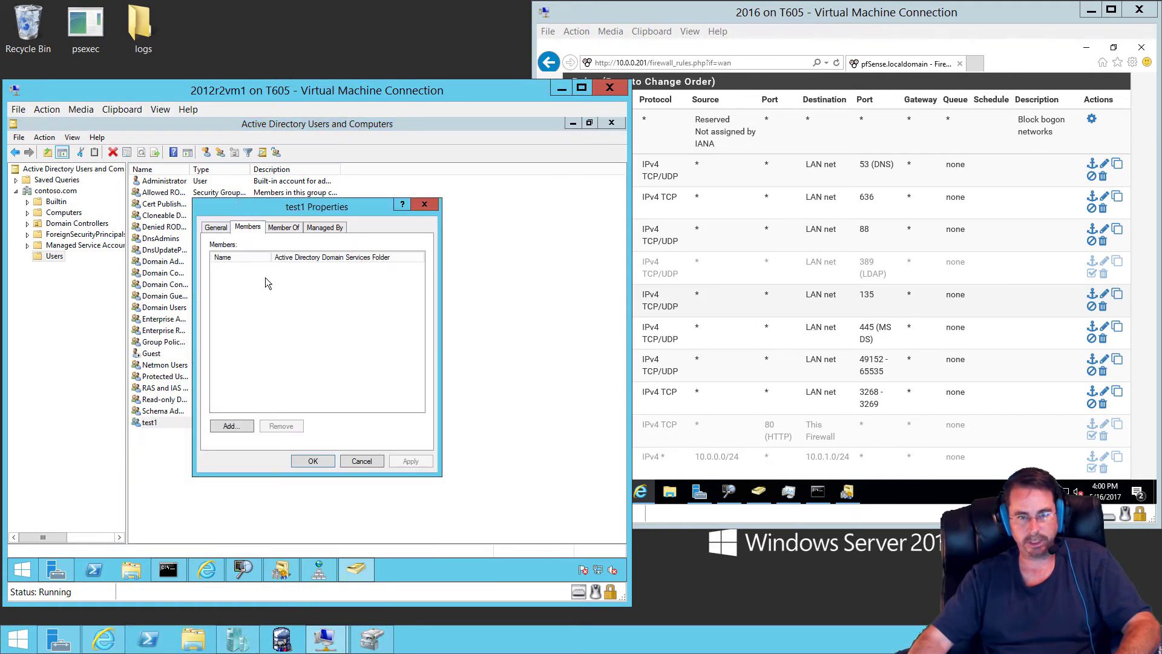
pyautogui.click(232, 425)
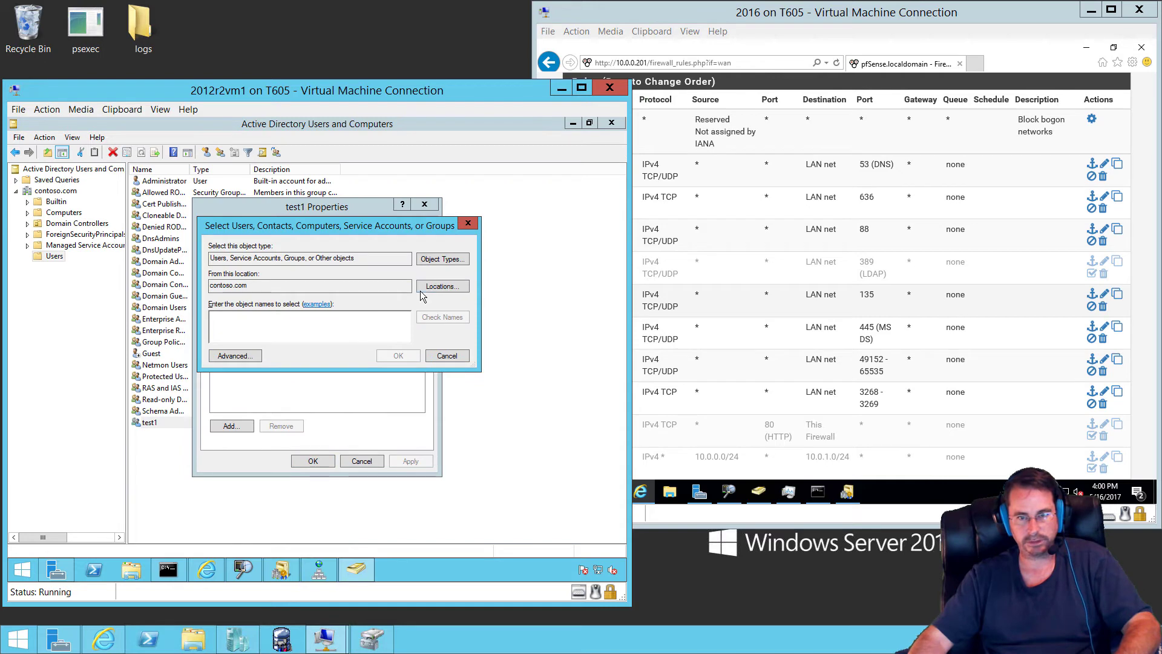
pyautogui.click(441, 286)
pyautogui.click(249, 318)
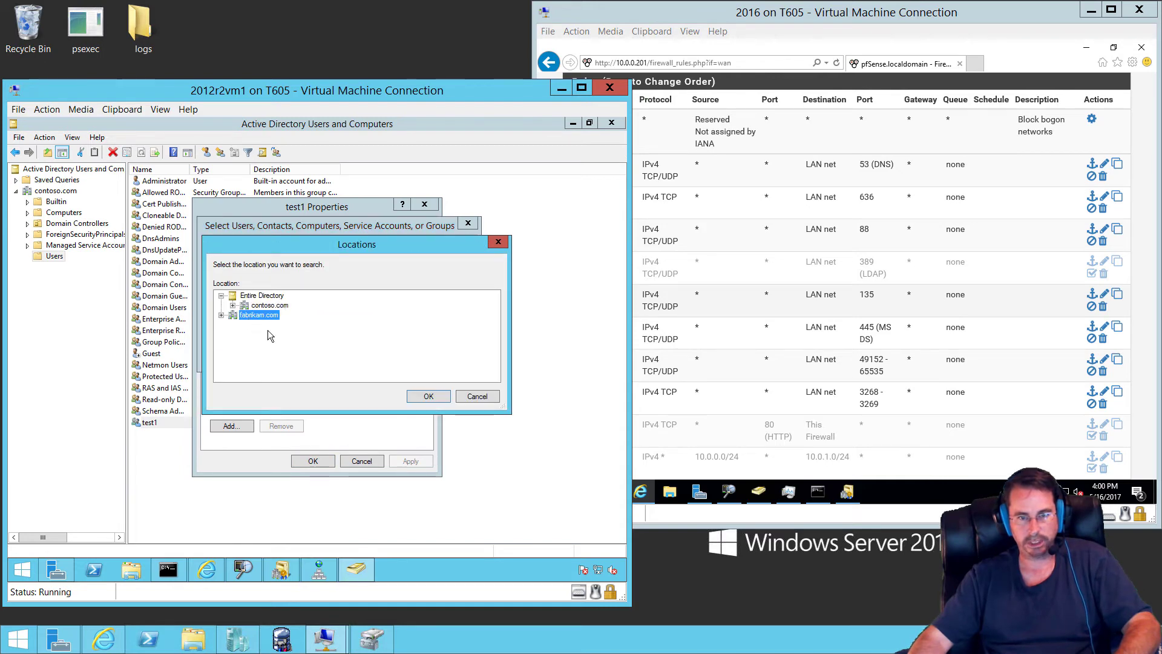
pyautogui.click(426, 395)
pyautogui.write('chris')
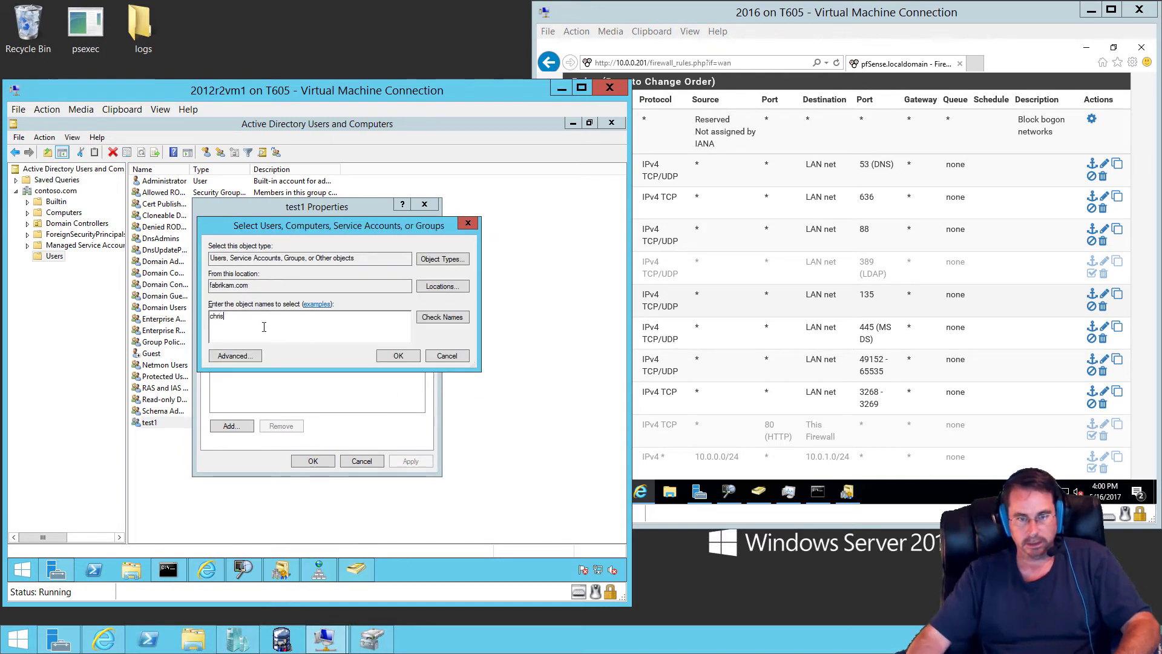
pyautogui.click(450, 319)
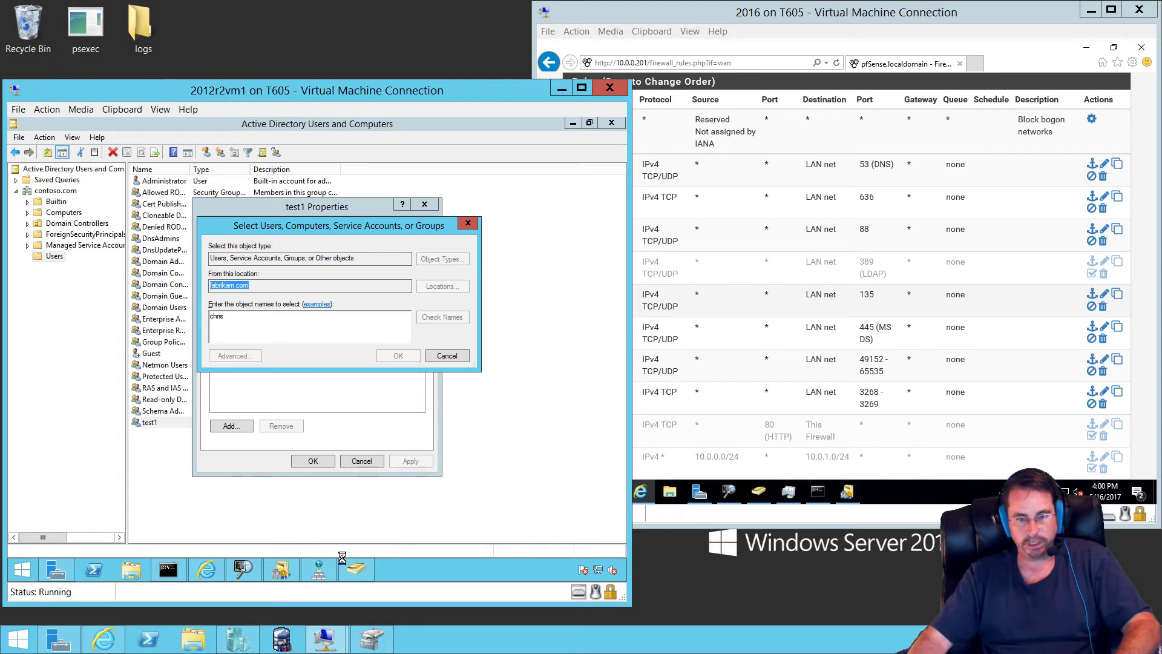
# Step: Examine the captured LDAP search requests, port 389 connection attempts and SYN retransmits in Network Monitor
pyautogui.click(244, 572)
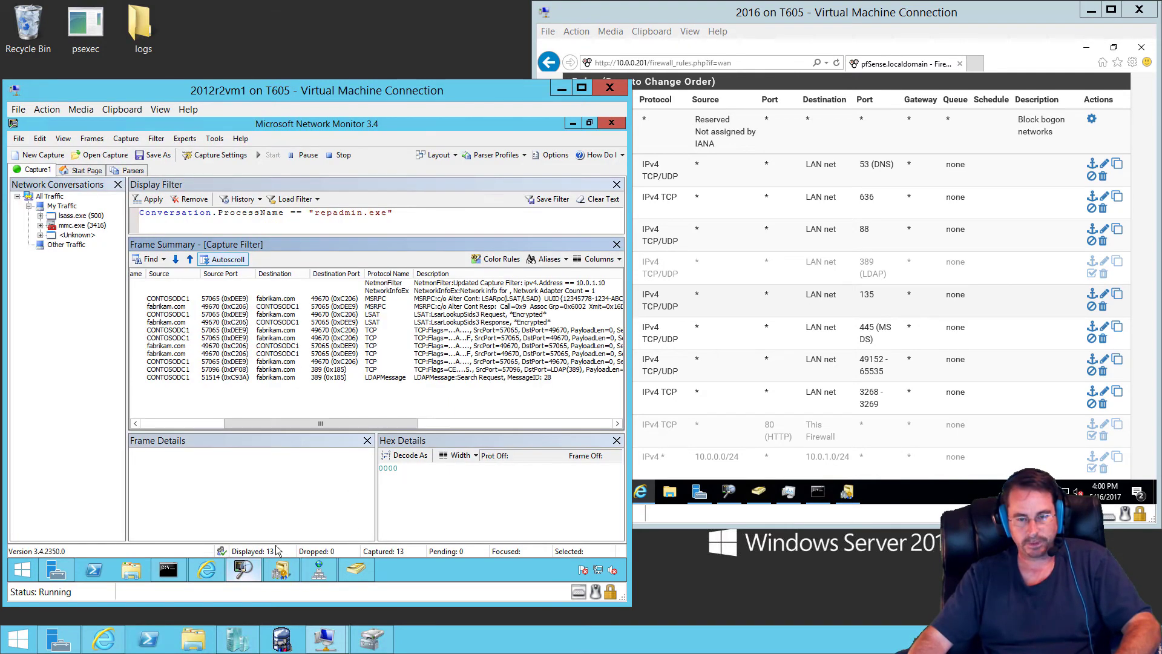
pyautogui.click(454, 378)
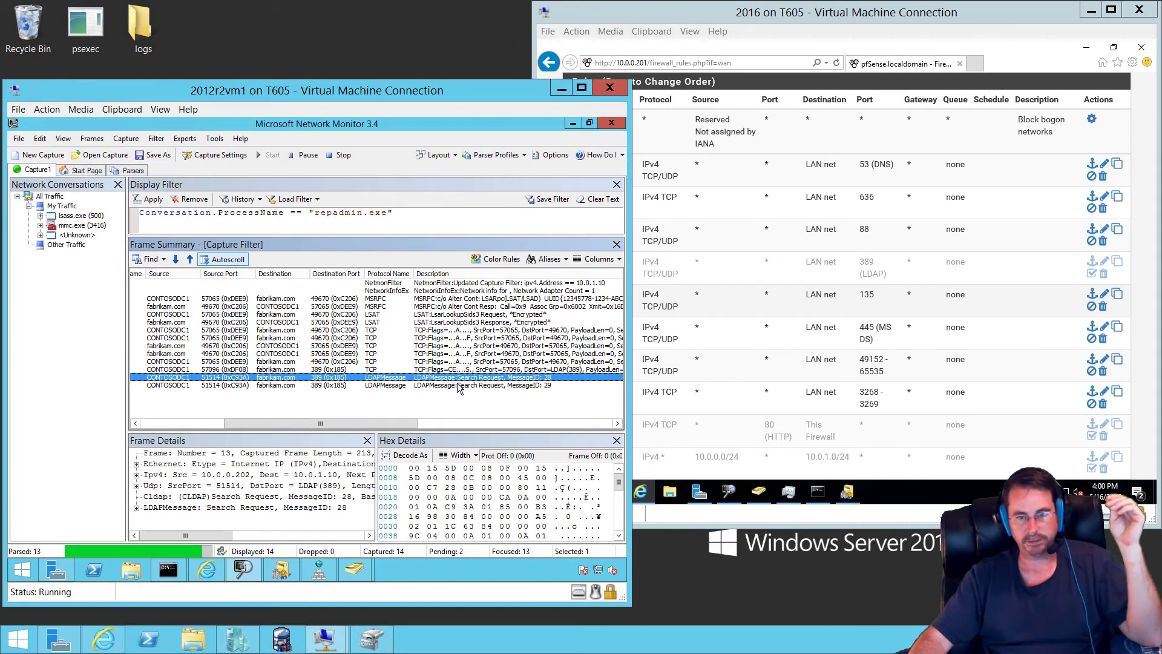
pyautogui.click(453, 385)
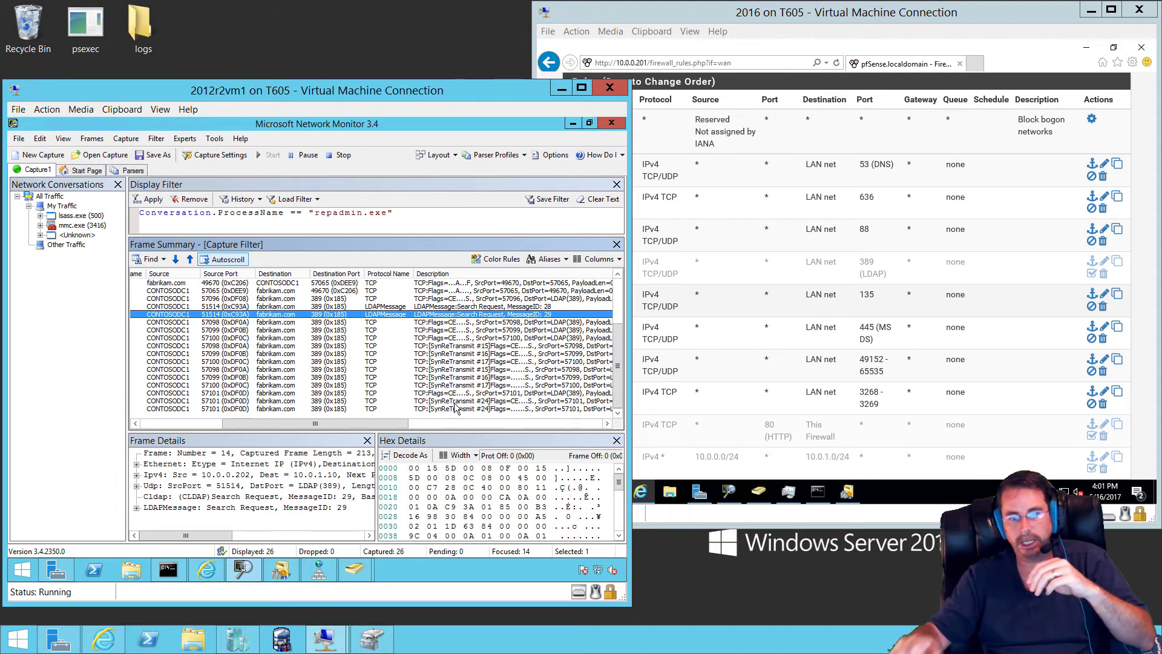
pyautogui.click(433, 326)
pyautogui.click(393, 337)
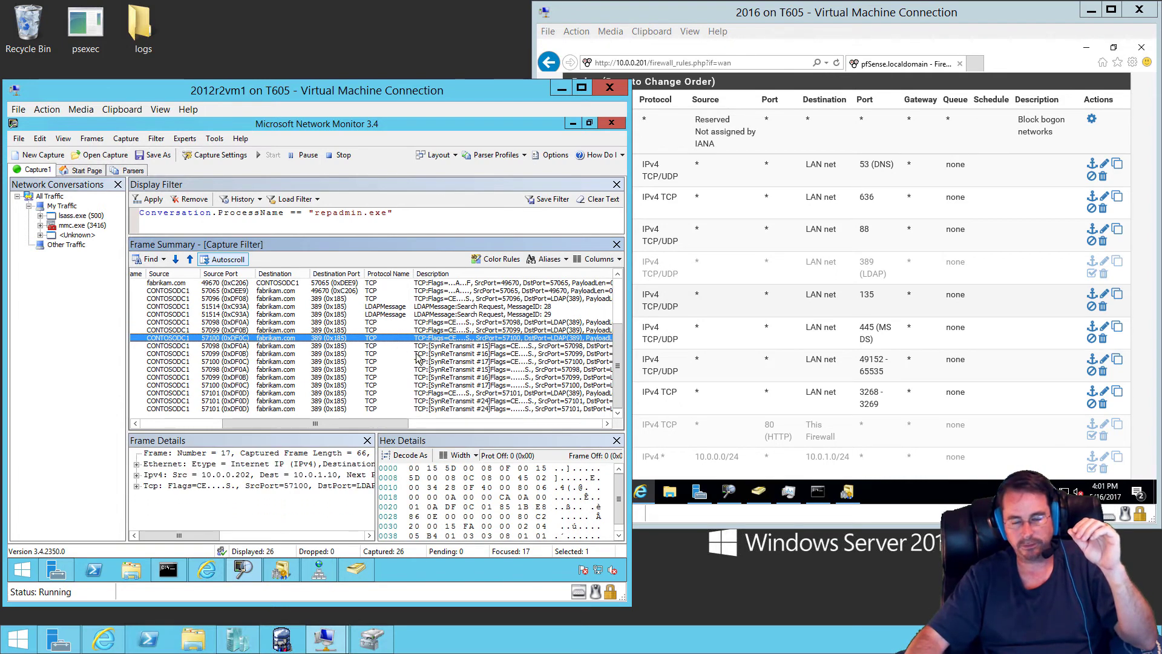
pyautogui.click(418, 345)
pyautogui.click(418, 361)
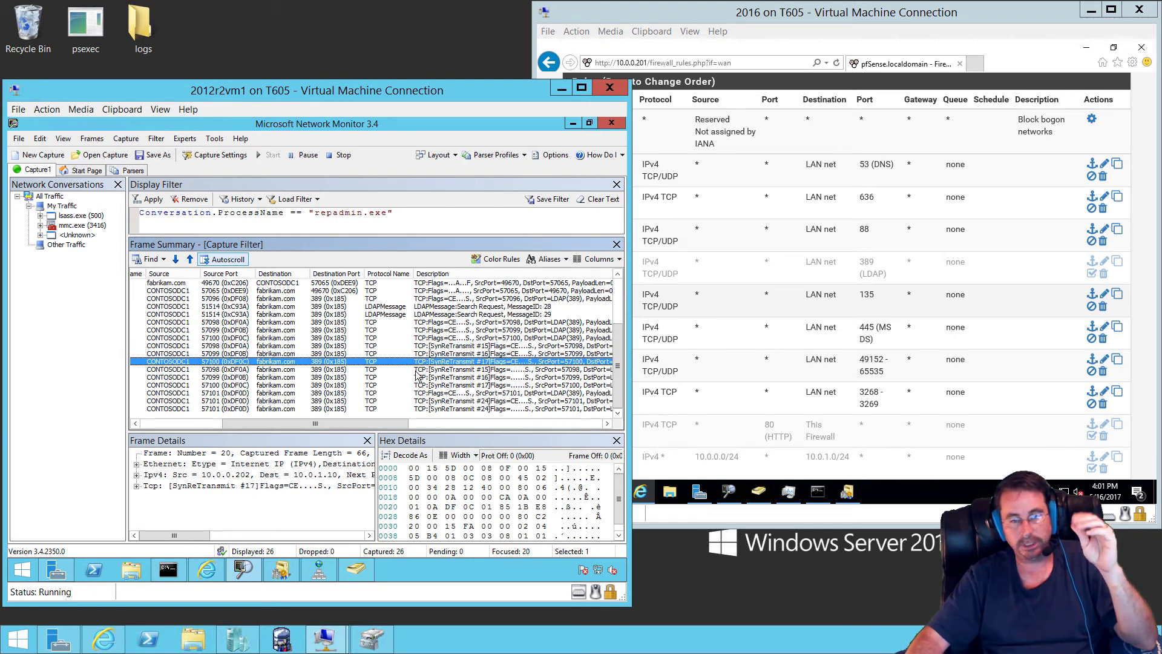
pyautogui.click(418, 369)
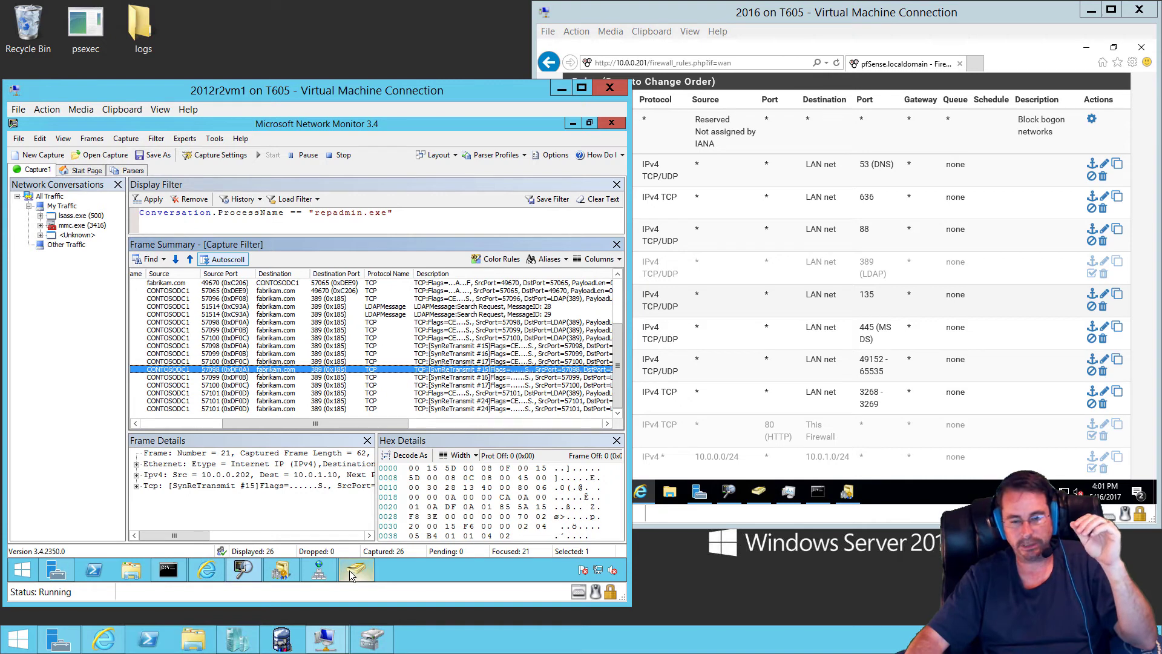
# Step: Return to Active Directory Users and Computers, dismiss the failed name lookup and close the member dialogs
pyautogui.click(572, 124)
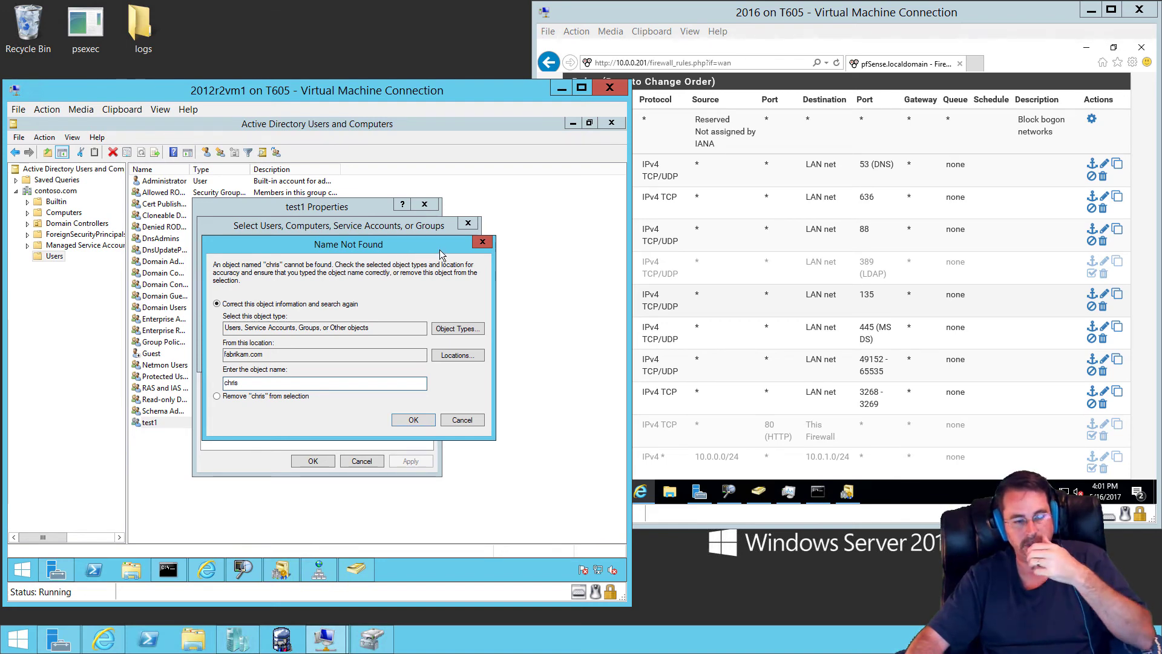
pyautogui.click(481, 243)
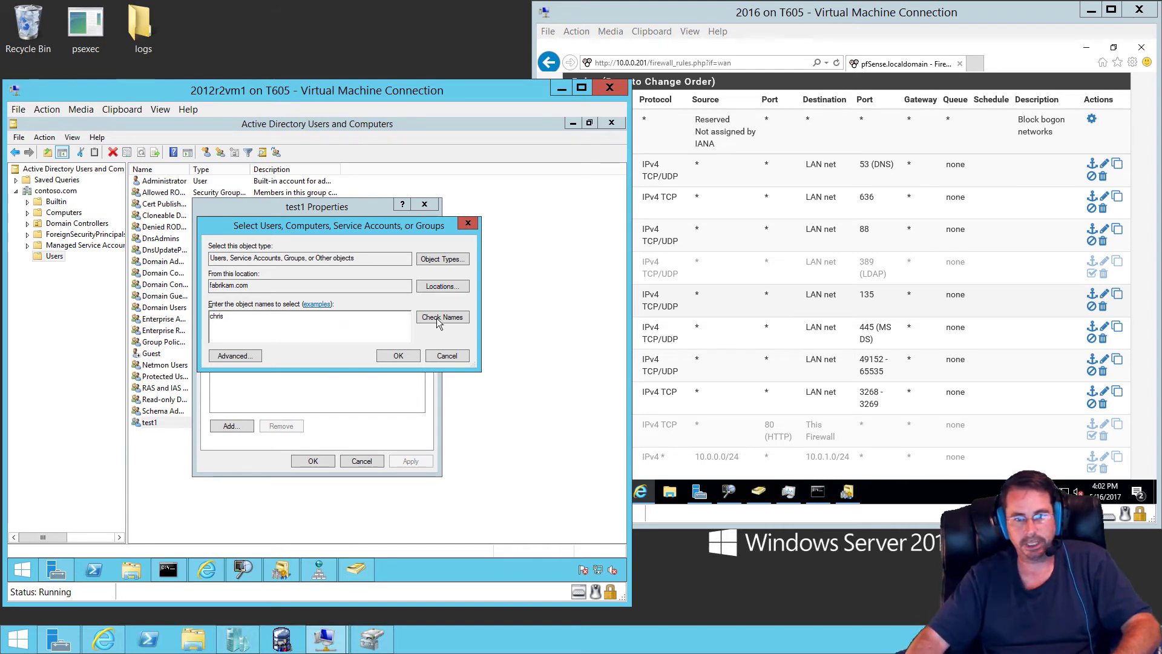
pyautogui.click(357, 571)
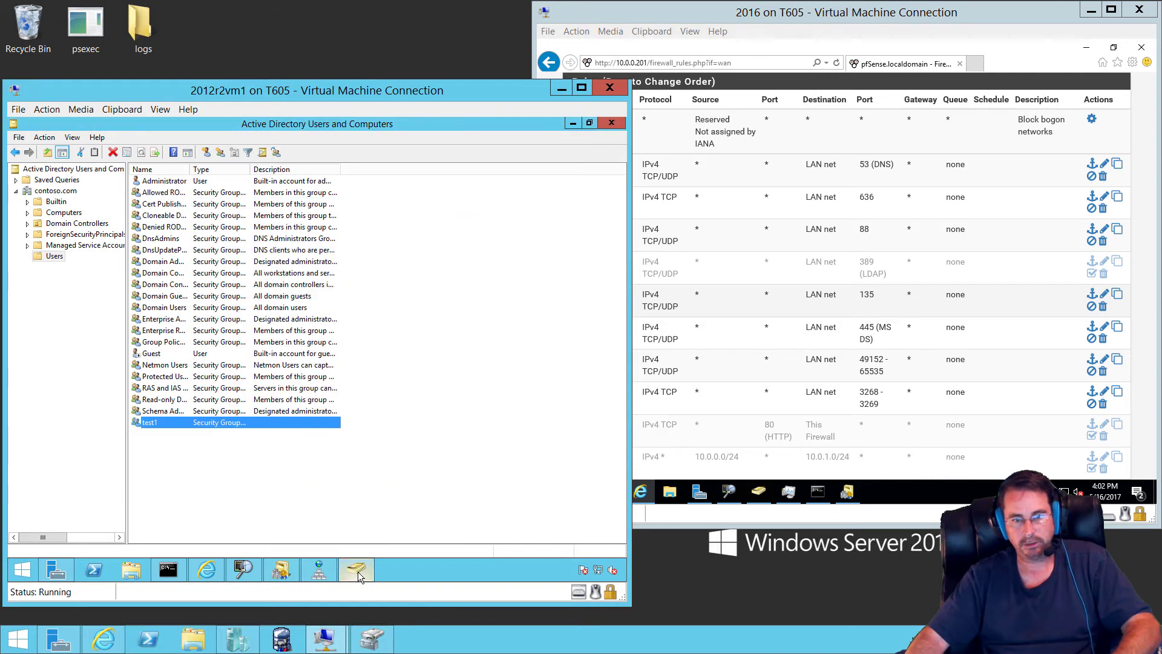
# Step: Turn off autoscroll in Network Monitor and select the first MSRPC frame to port 49670
pyautogui.click(244, 572)
pyautogui.click(244, 570)
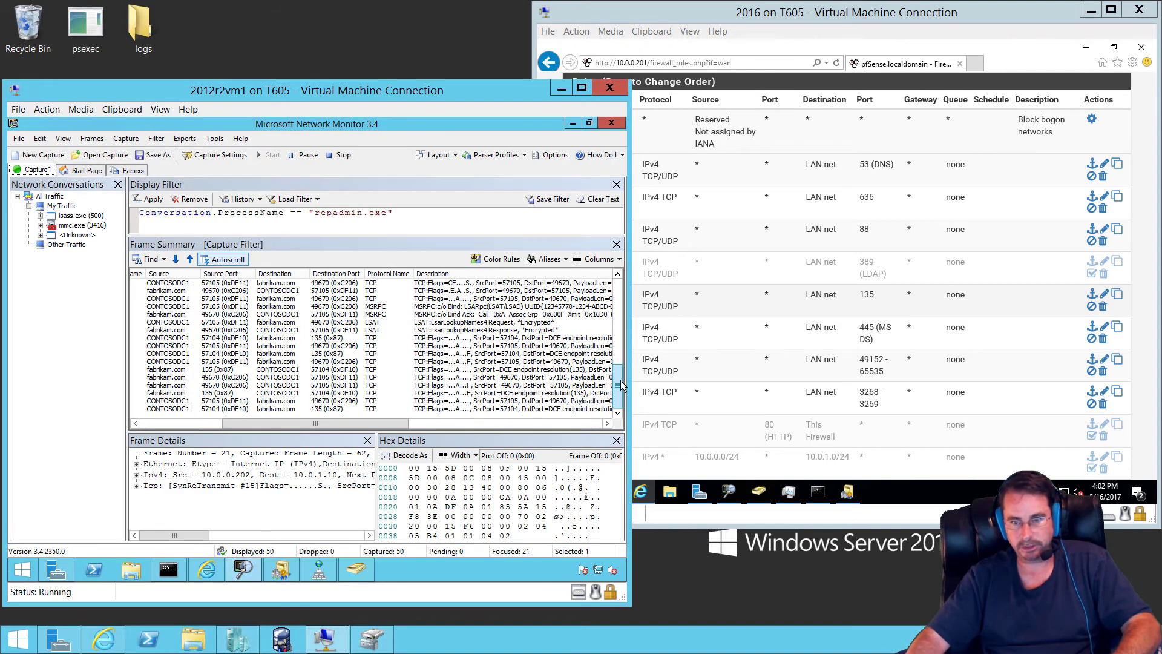
pyautogui.moveTo(617, 381); pyautogui.dragTo(609, 275)
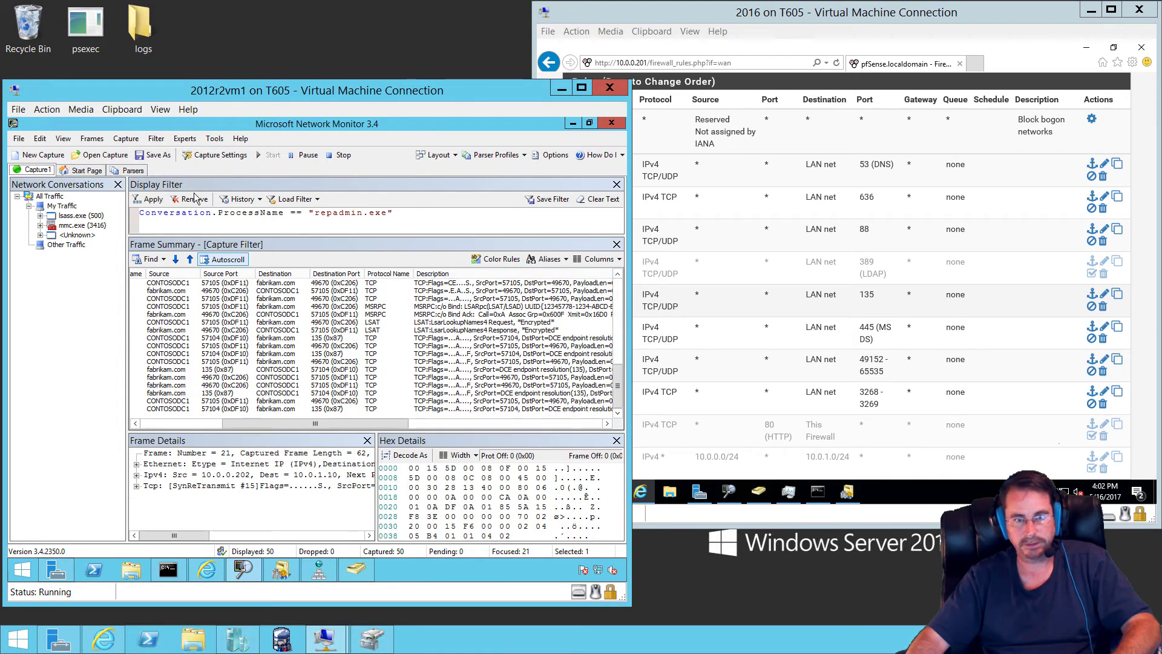
pyautogui.click(227, 259)
pyautogui.moveTo(619, 395); pyautogui.dragTo(618, 306)
pyautogui.click(342, 299)
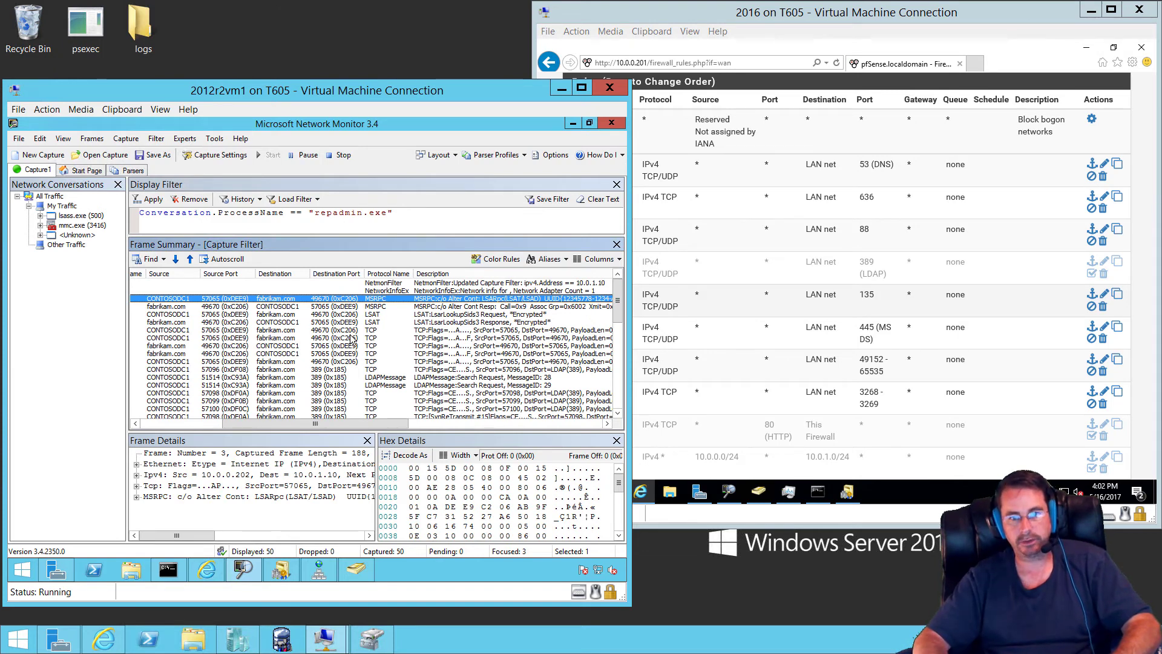
# Step: Step through the opening MSRPC, LSAT and TCP frames on port 49670 to examine the SID lookup exchange
pyautogui.press('Down')
pyautogui.press('Down')
pyautogui.press('Up')
pyautogui.press('Up')
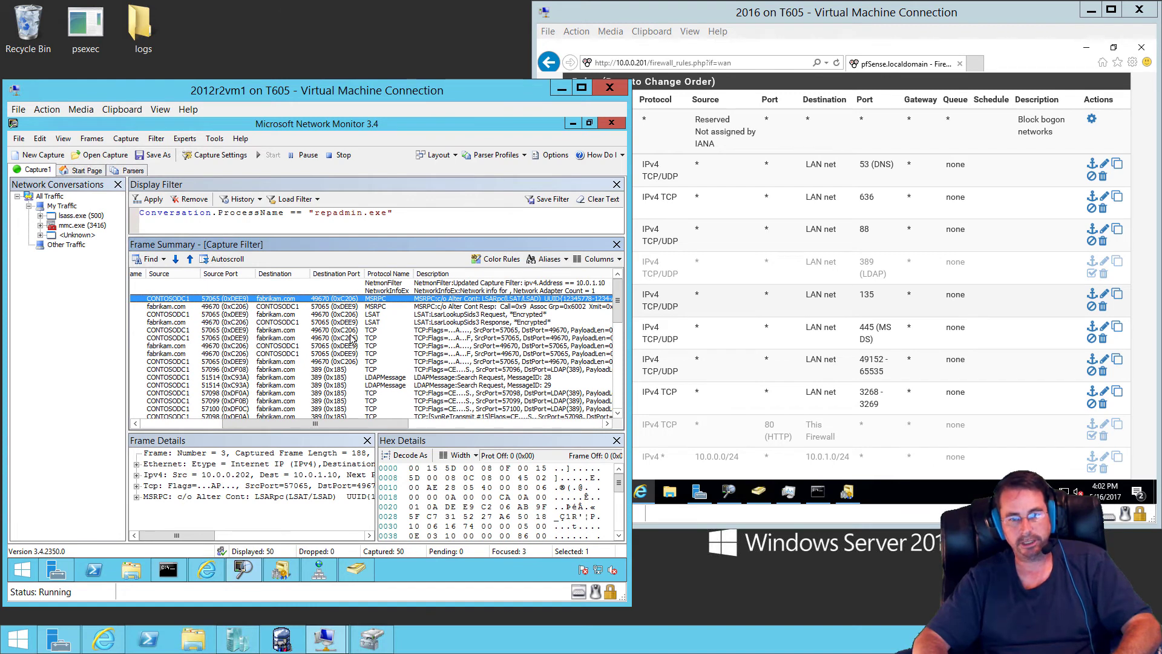
pyautogui.press('Down')
pyautogui.press('Down')
pyautogui.press('Down')
pyautogui.press('Down')
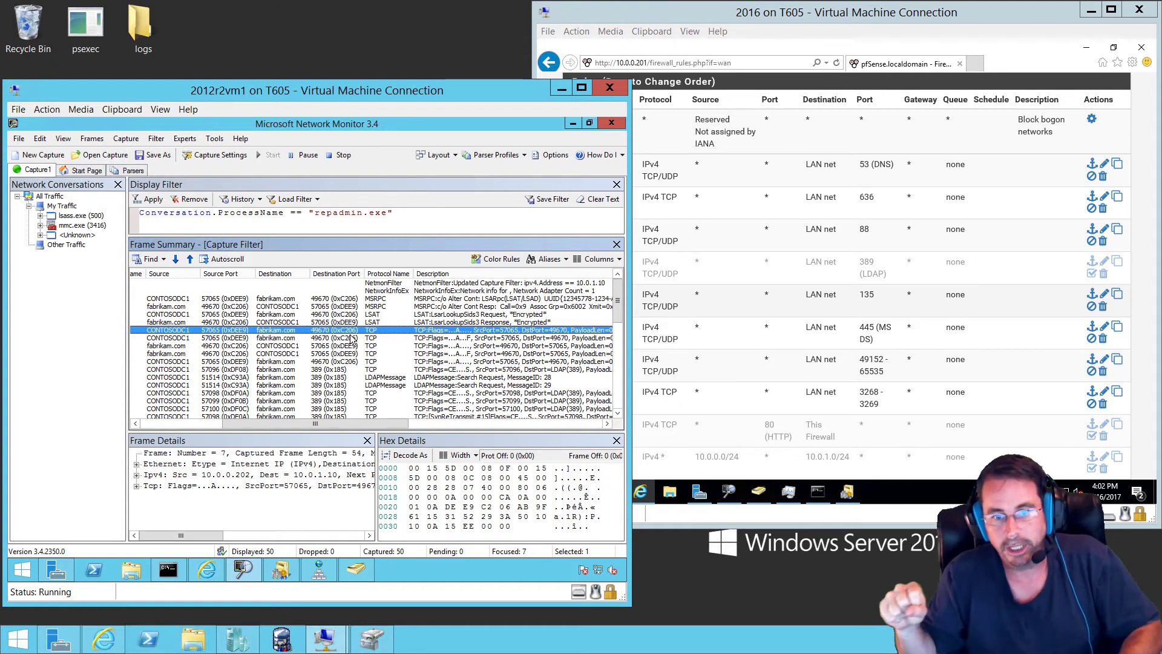
# Step: Step back and forth through the port 49670 frames to review the LsarLookupSids3 request, response and connection teardown
pyautogui.press('Down')
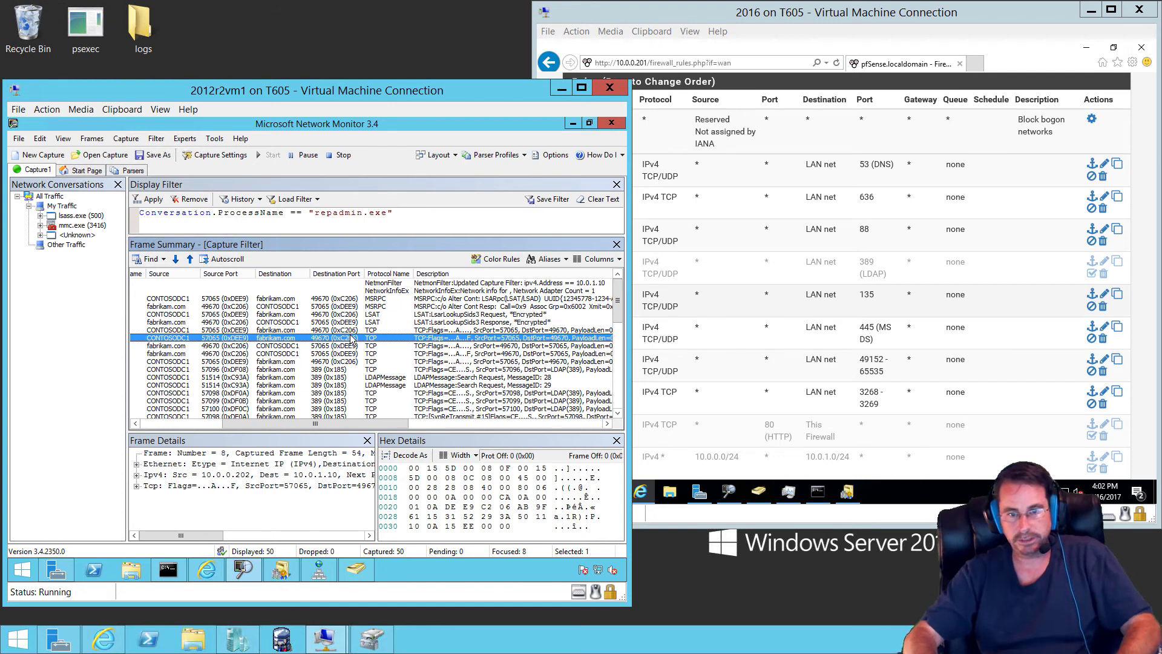
pyautogui.press('Up')
pyautogui.press('Up')
pyautogui.press('Up')
pyautogui.press('Up')
pyautogui.press('Up')
pyautogui.press('Down')
pyautogui.press('Down')
pyautogui.press('Down')
pyautogui.press('Down')
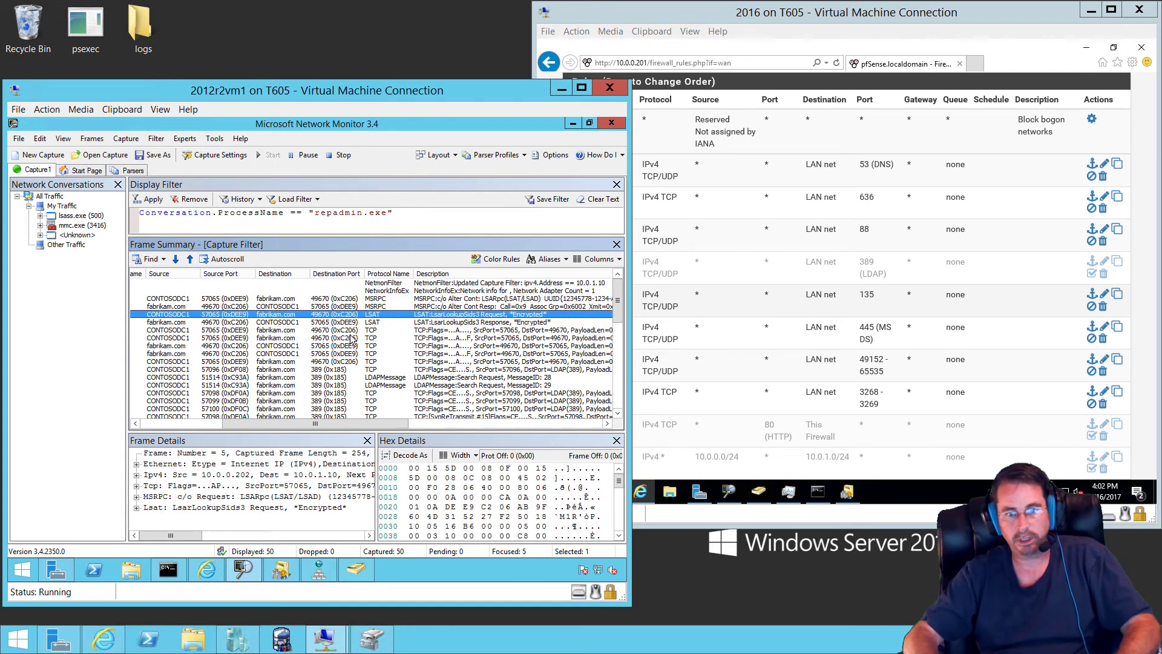
pyautogui.press('Down')
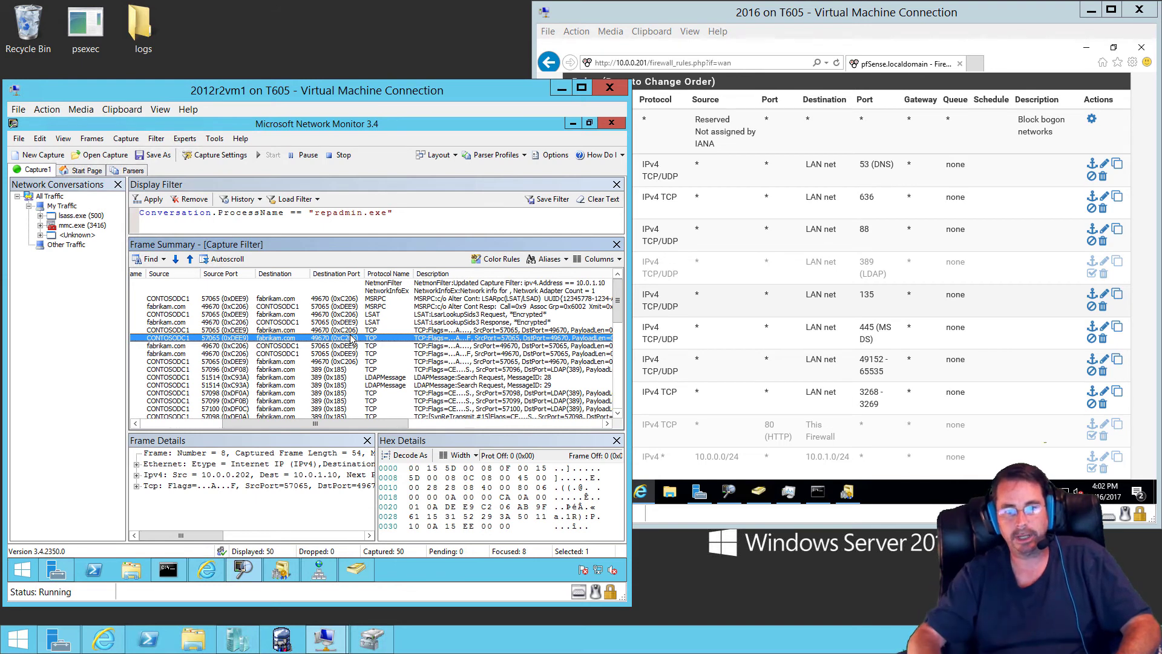
# Step: Step down to the LDAP search requests and the TCP connection attempts to fabrikam.com on port 389
pyautogui.press('Down')
pyautogui.press('Down')
pyautogui.press('Down')
pyautogui.press('Down')
pyautogui.press('Down')
pyautogui.press('Down')
pyautogui.press('Down')
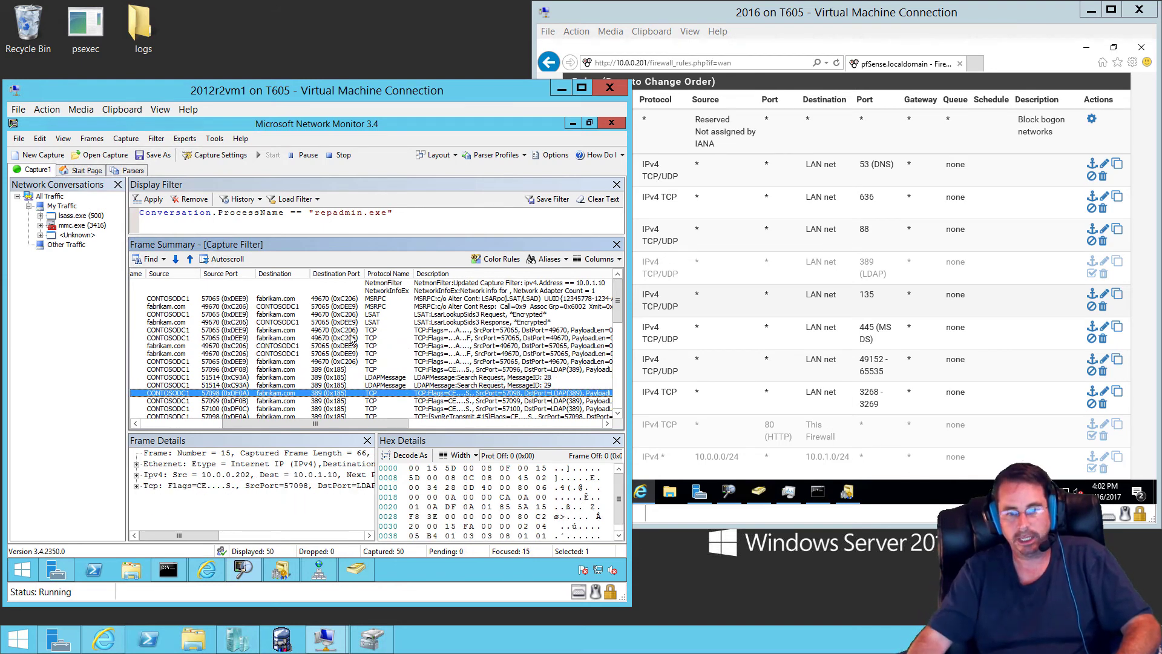
pyautogui.scroll(-4, 353, 339)
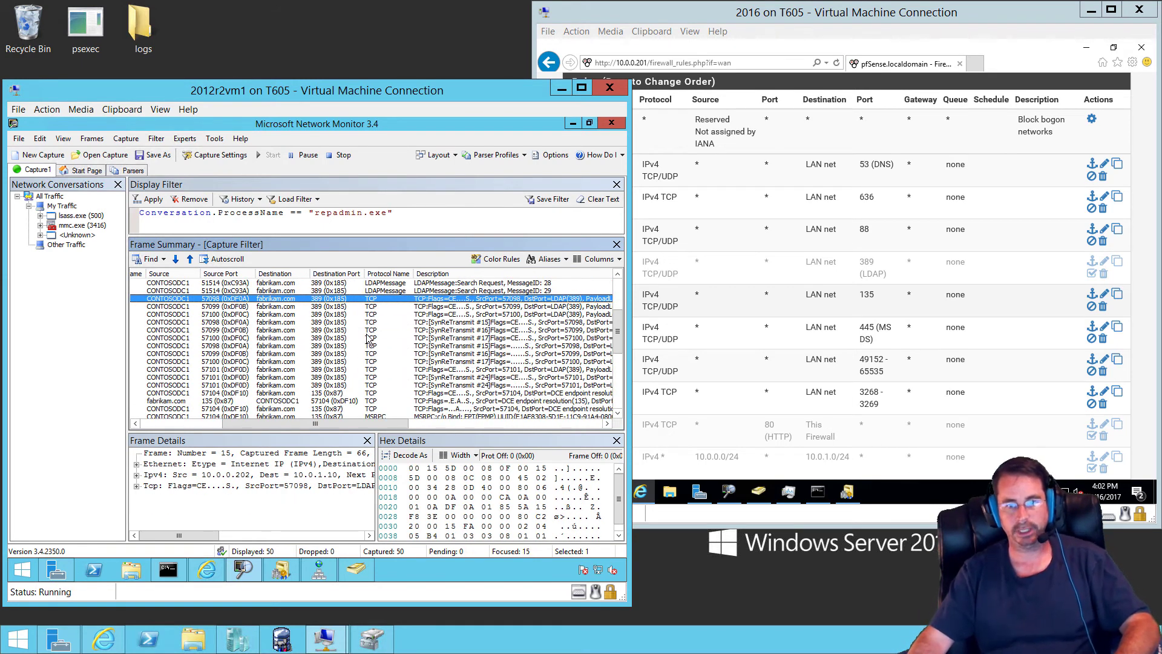
pyautogui.press('Down')
pyautogui.press('Down')
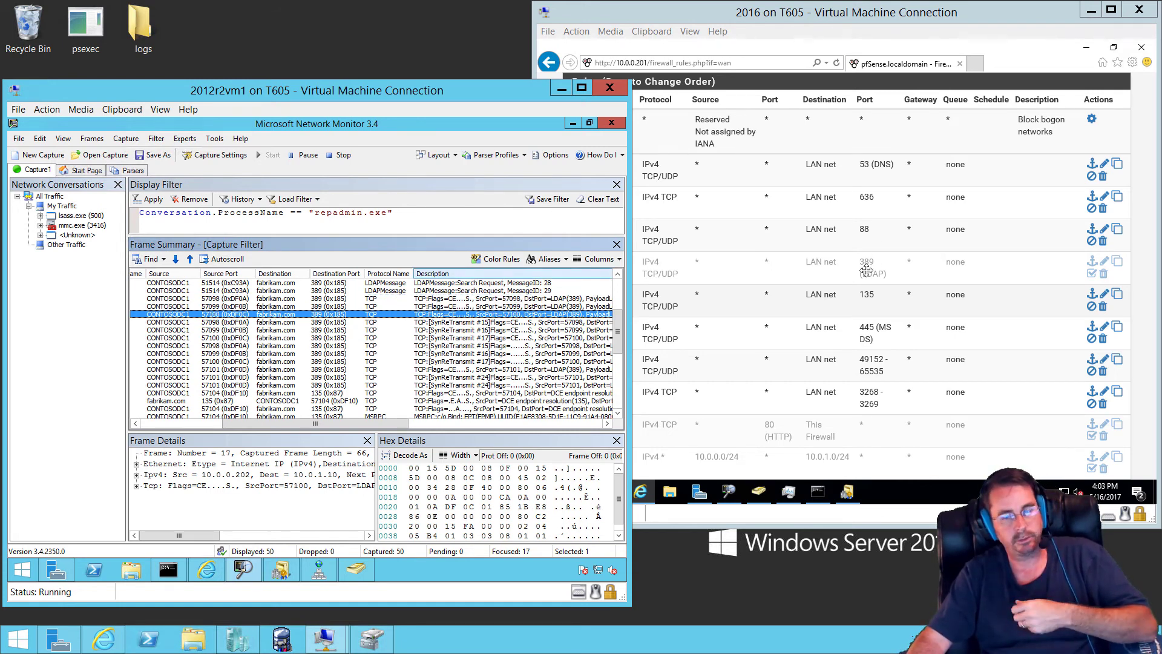
# Step: Examine the SYN retransmits to port 389 and compare them with the earlier frames in the capture
pyautogui.click(383, 339)
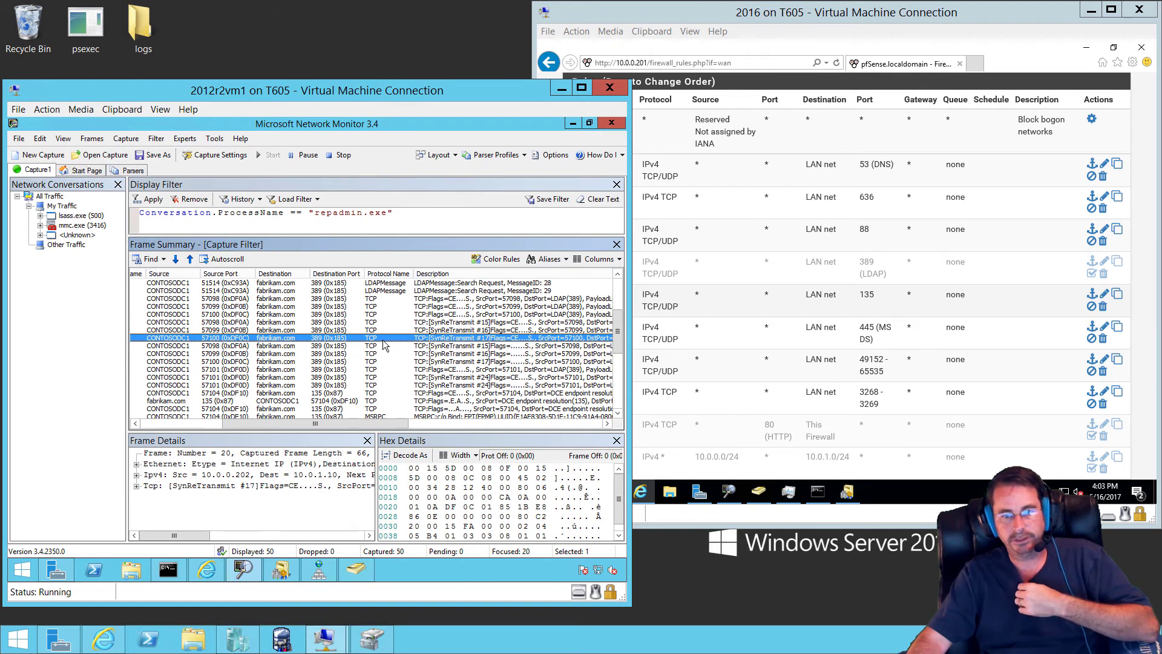
pyautogui.scroll(4, 383, 344)
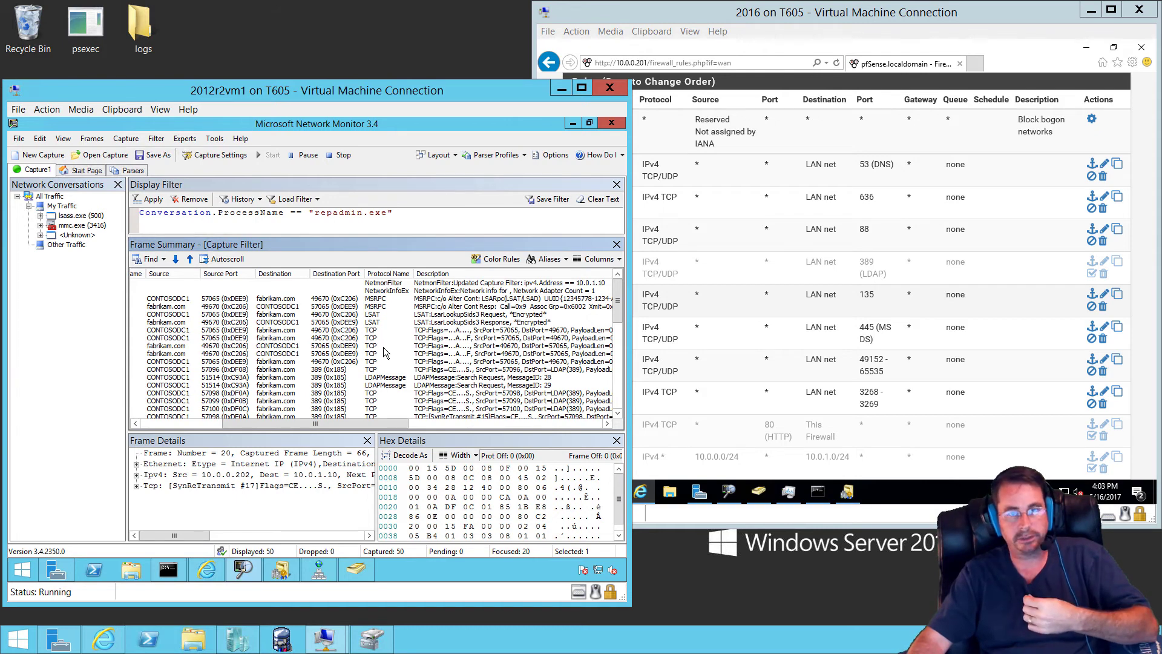
pyautogui.scroll(-4, 383, 351)
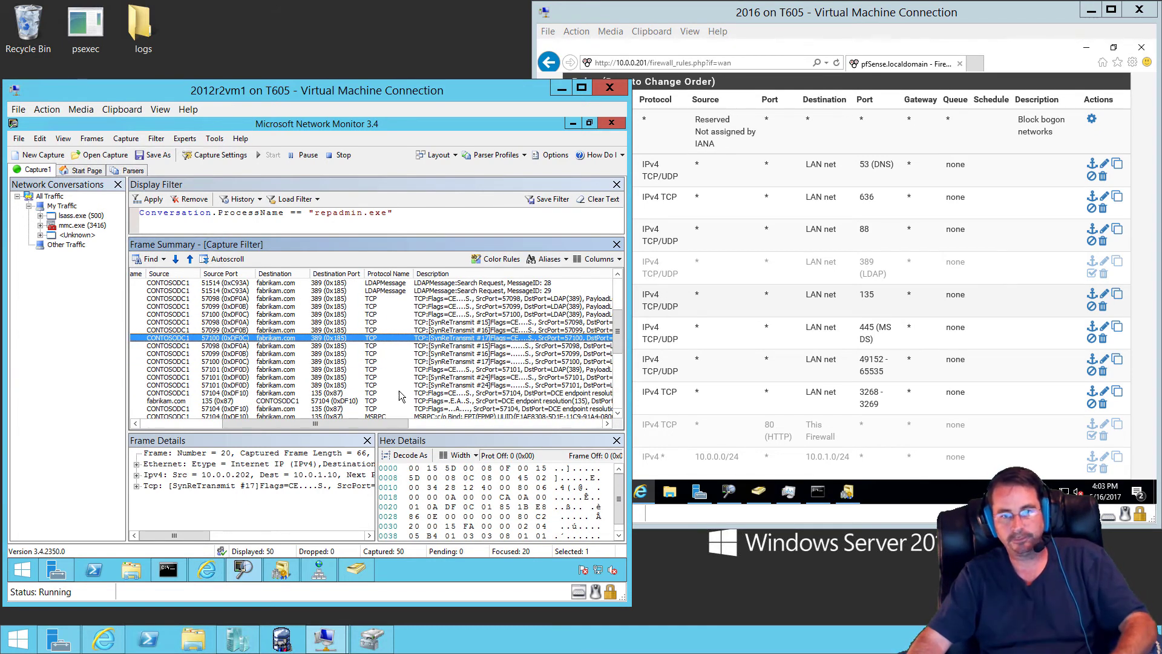
pyautogui.scroll(-1, 409, 395)
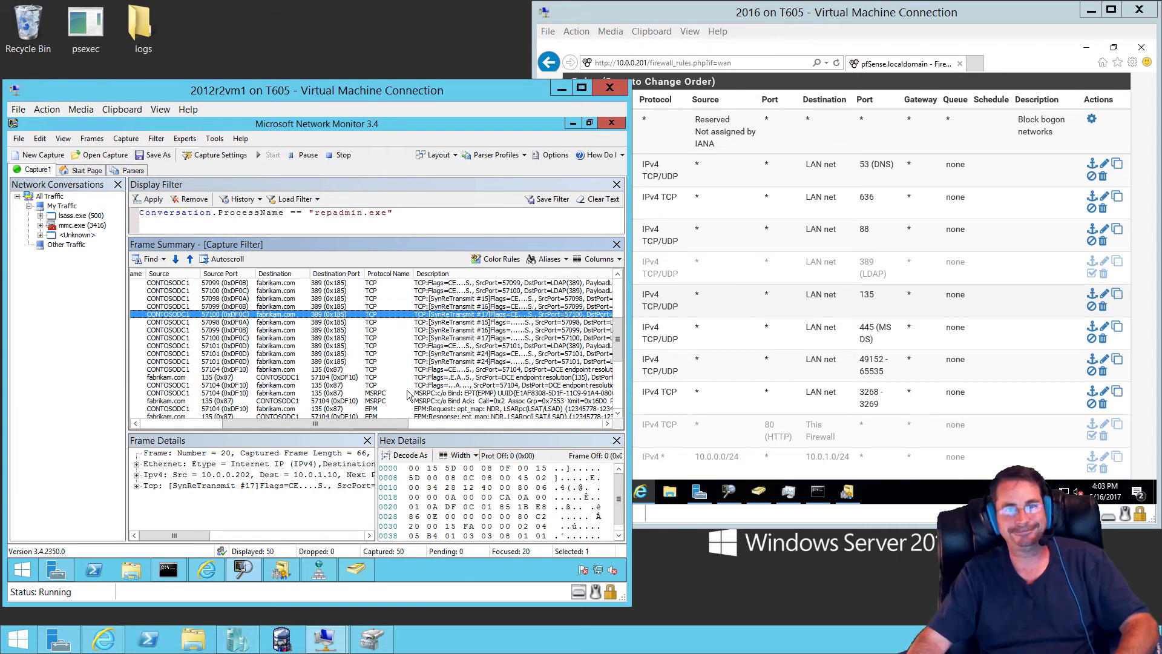
pyautogui.click(408, 338)
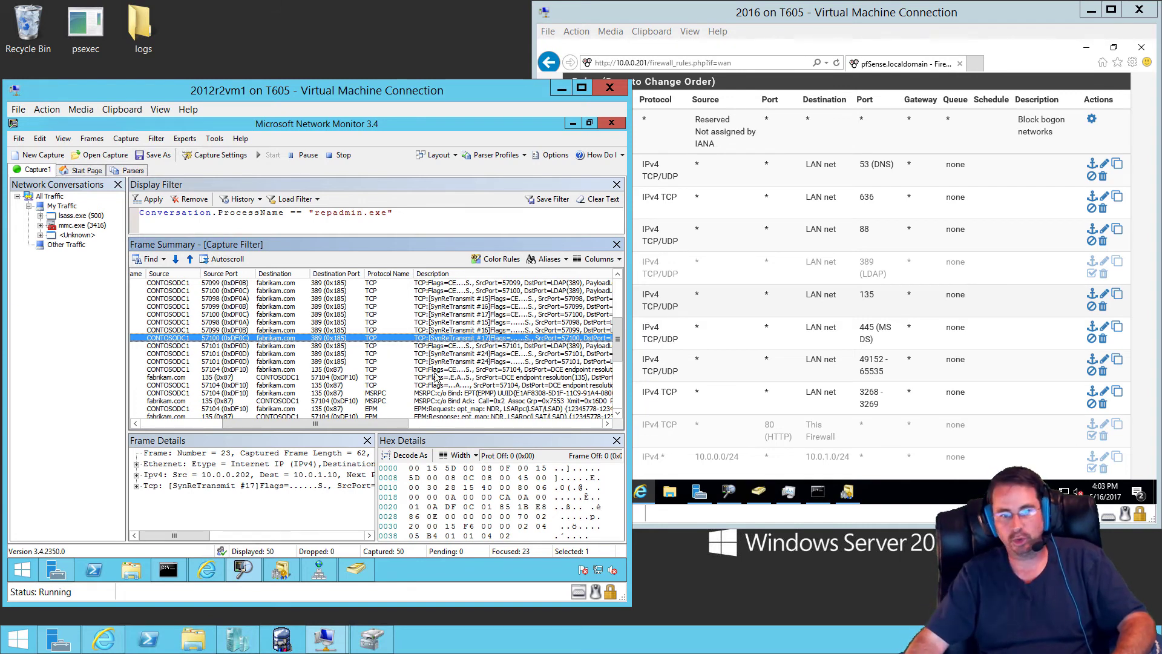
# Step: Examine the LsarLookupNames4 exchange and the closing TCP frames at the end of the capture
pyautogui.scroll(-5, 422, 374)
pyautogui.scroll(-1, 422, 374)
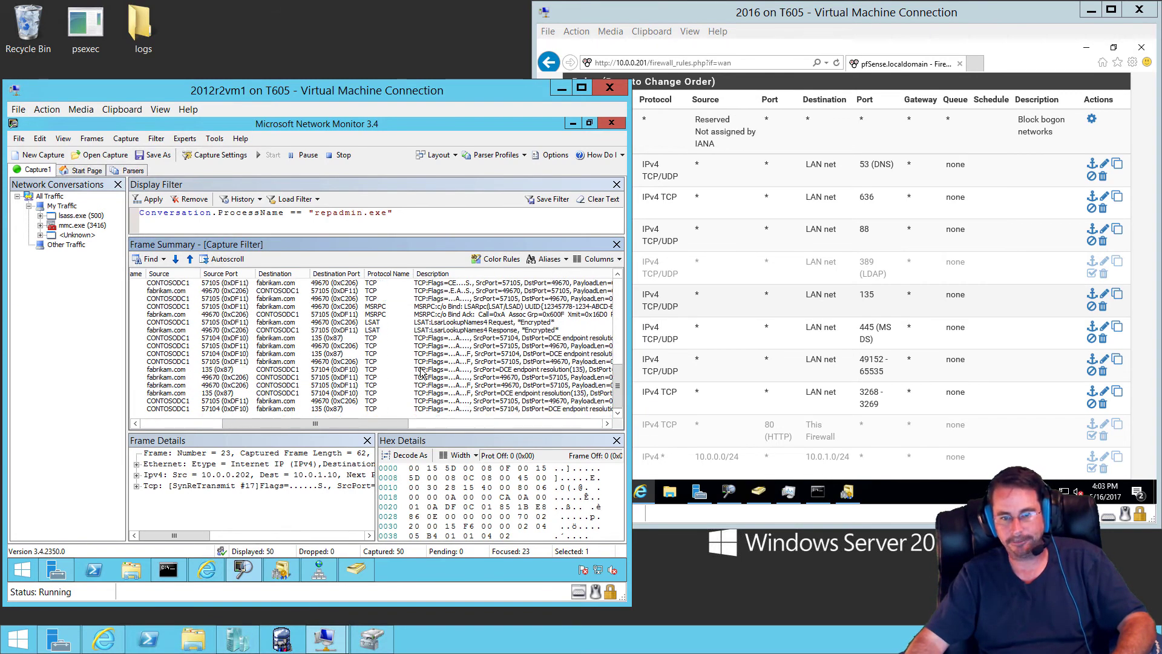
pyautogui.click(375, 376)
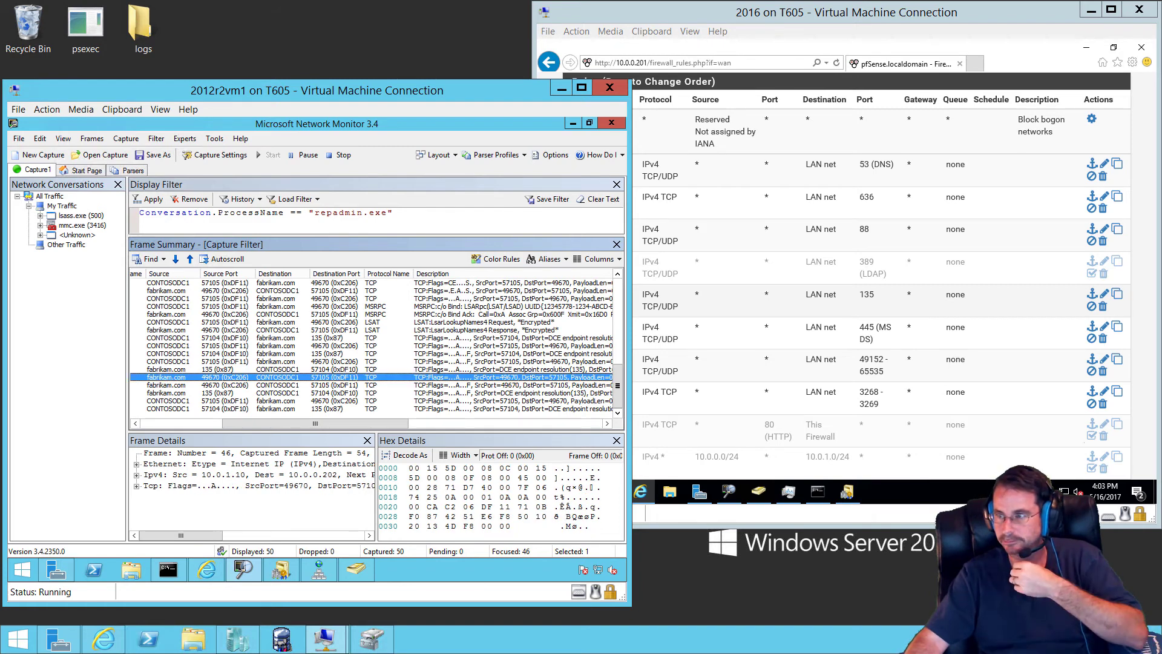
# Step: Switch to pfSense and apply the pending WAN rule changes with the port 389 (LDAP) rule disabled
pyautogui.click(812, 272)
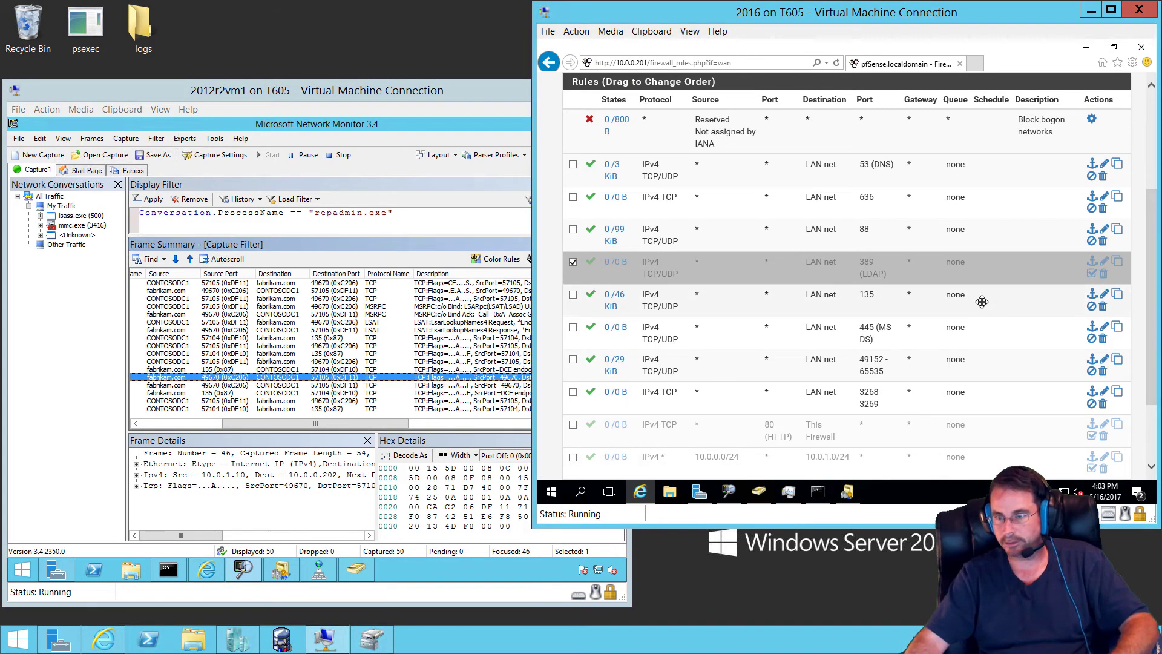
pyautogui.click(1074, 183)
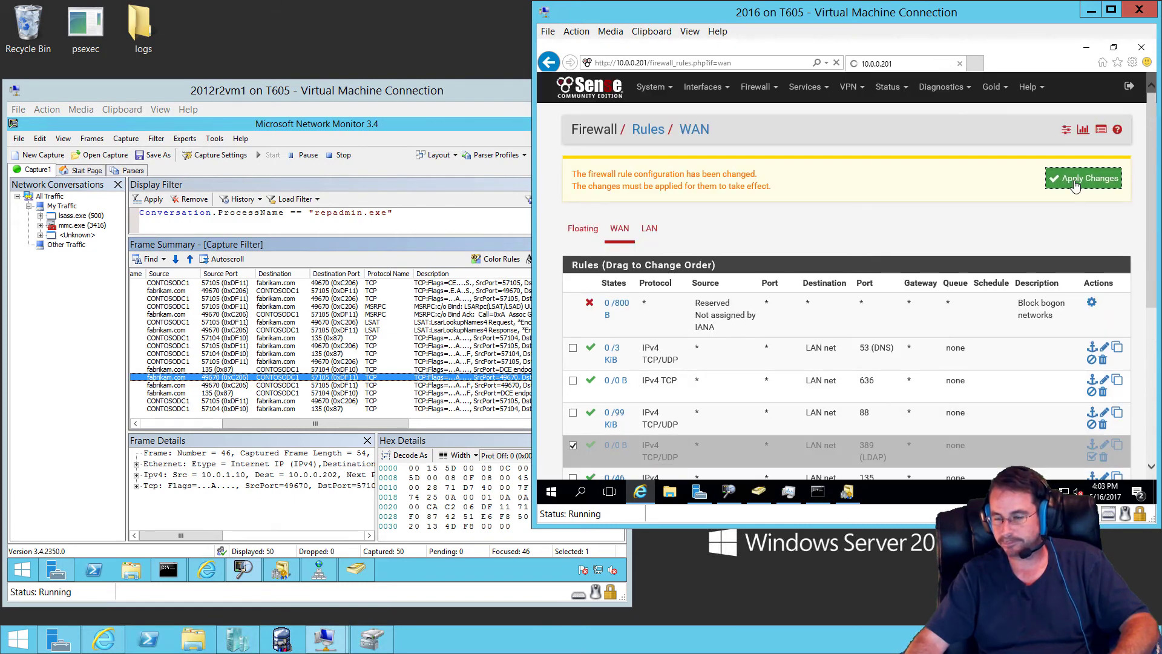
# Step: Return to Active Directory Users and Computers and check the entered user name against fabrikam.com for the test1 group
pyautogui.click(370, 162)
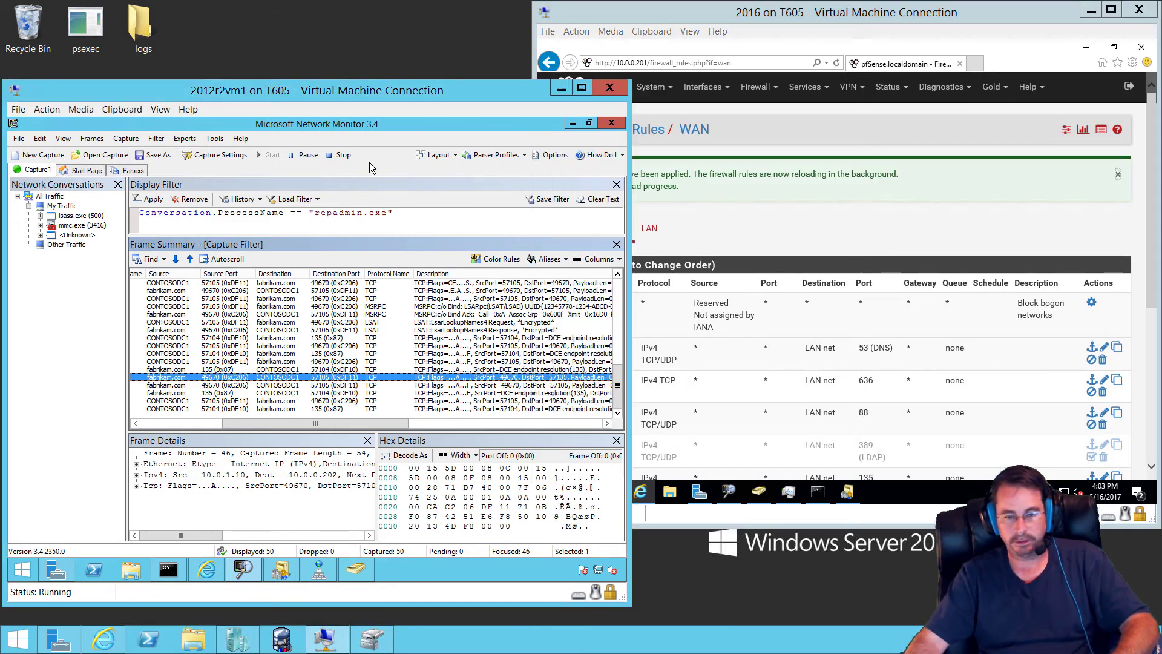
pyautogui.click(366, 574)
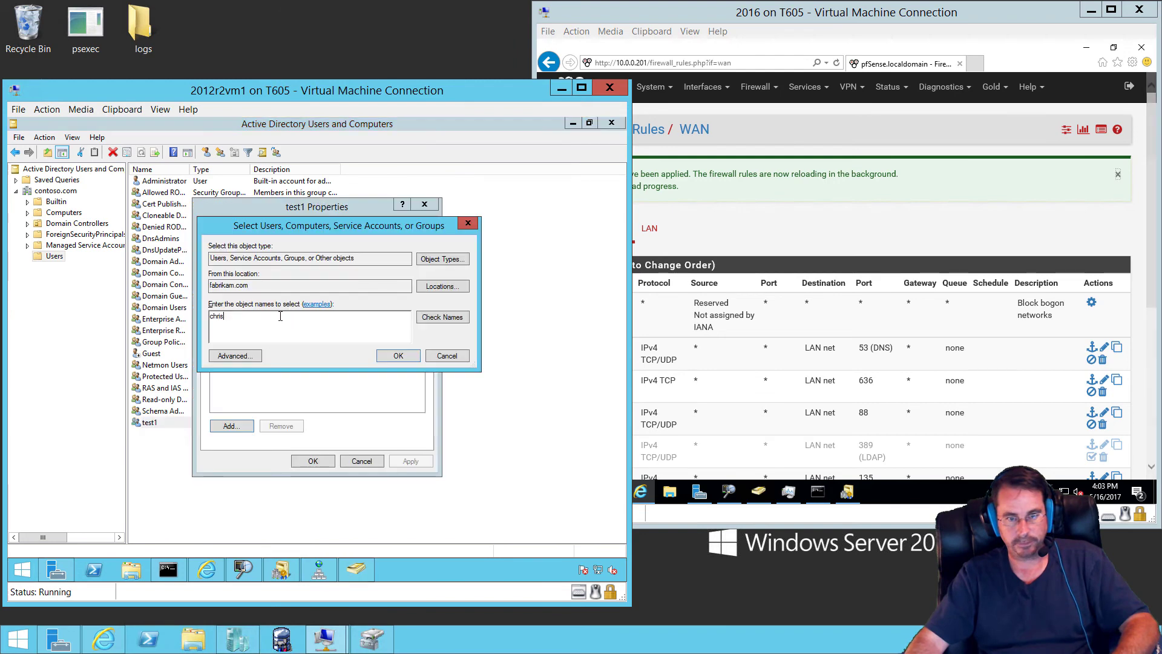
pyautogui.click(436, 319)
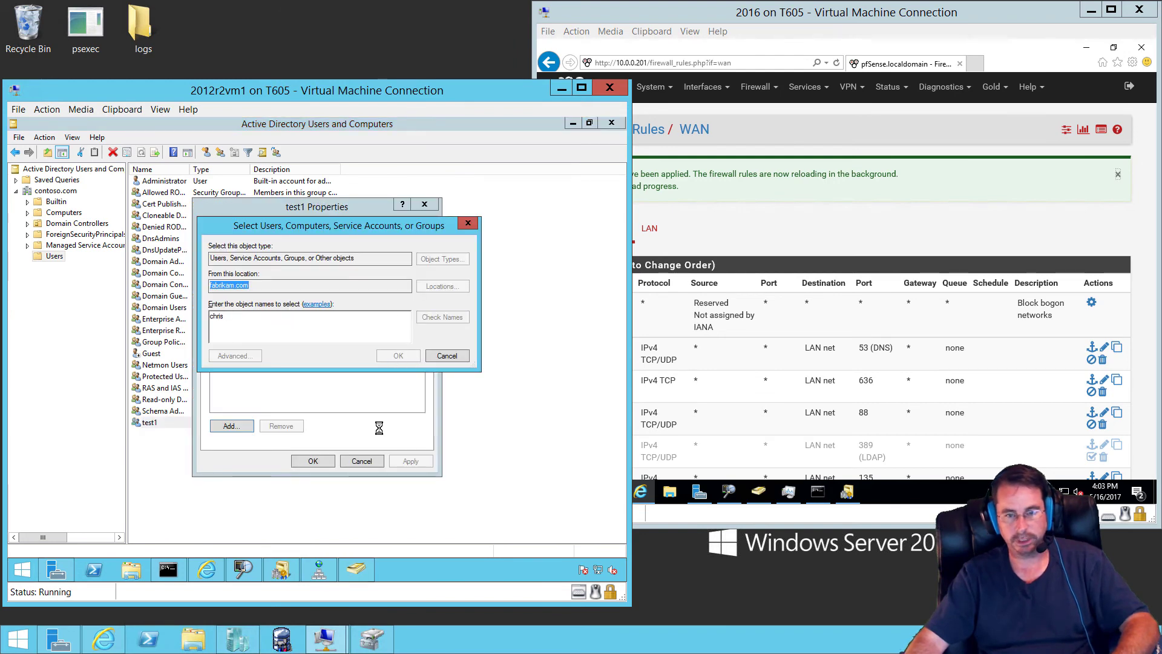
# Step: Examine the newly captured LDAP search requests in Network Monitor and turn autoscroll back on
pyautogui.click(281, 569)
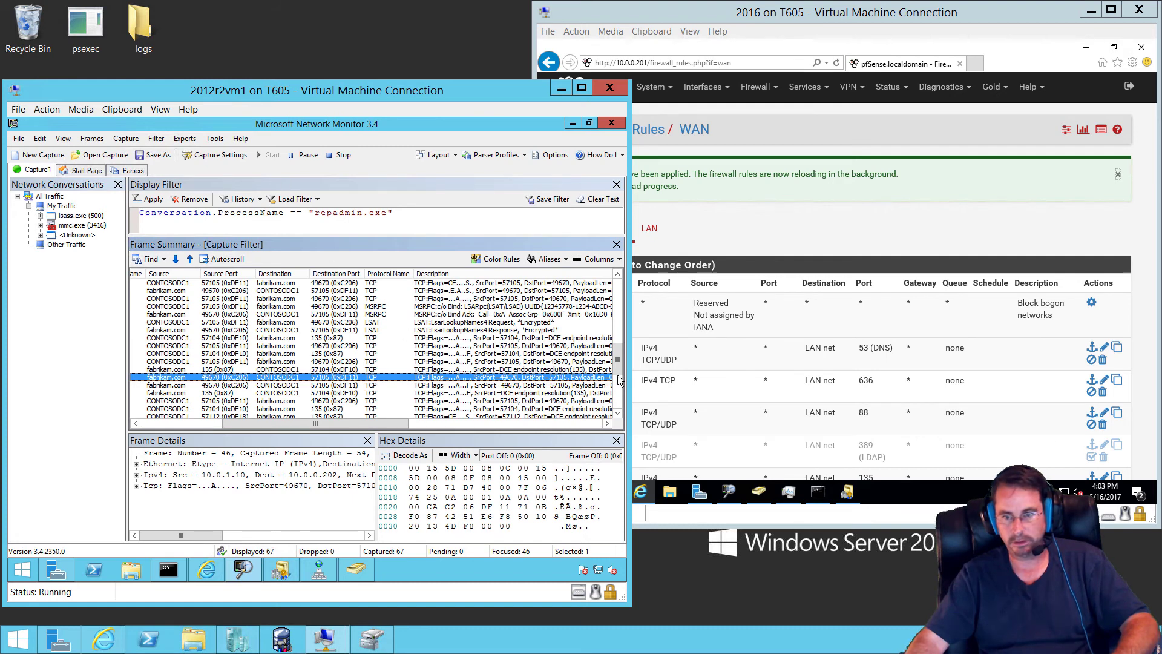
pyautogui.moveTo(615, 356); pyautogui.dragTo(605, 419)
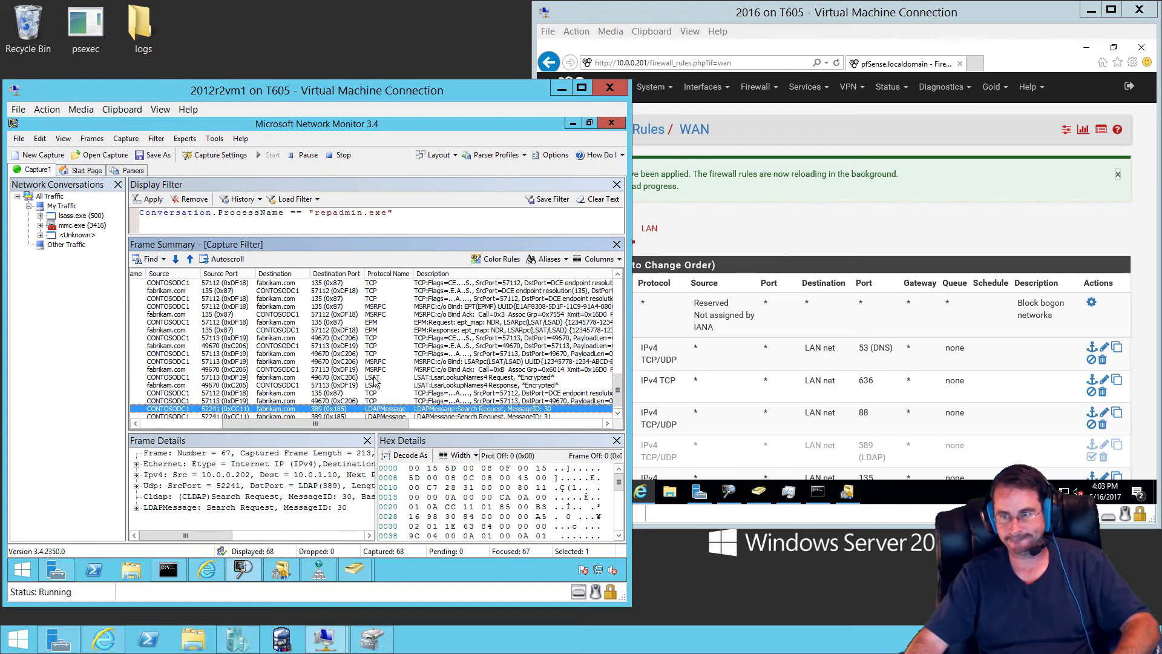
pyautogui.press('Down')
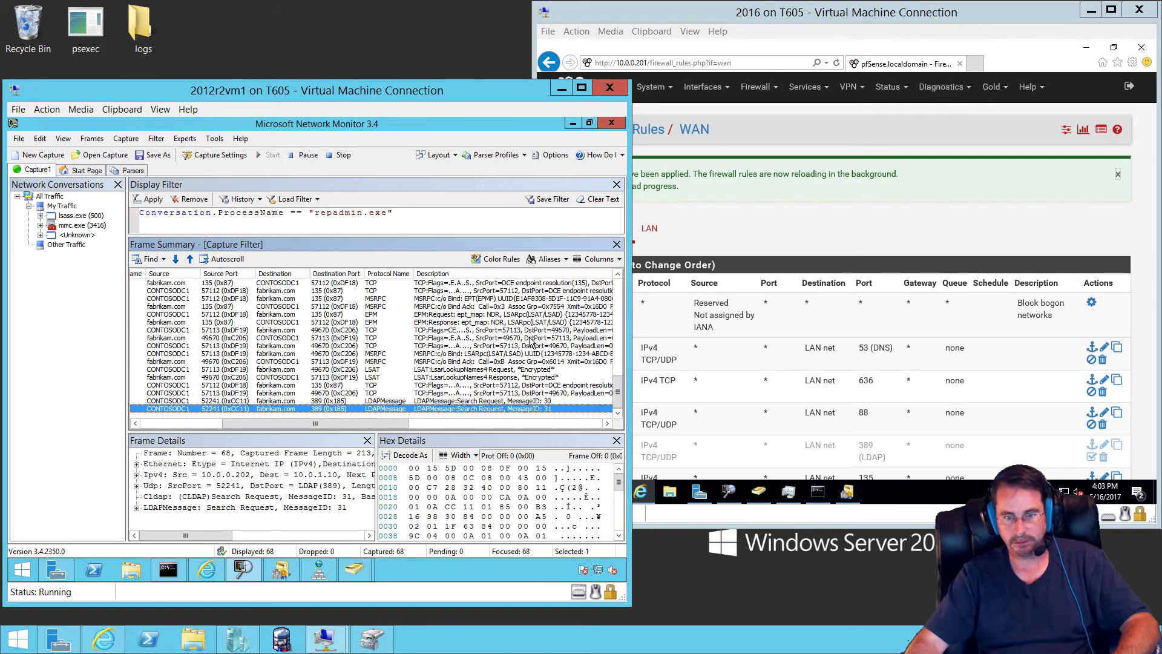
pyautogui.click(231, 263)
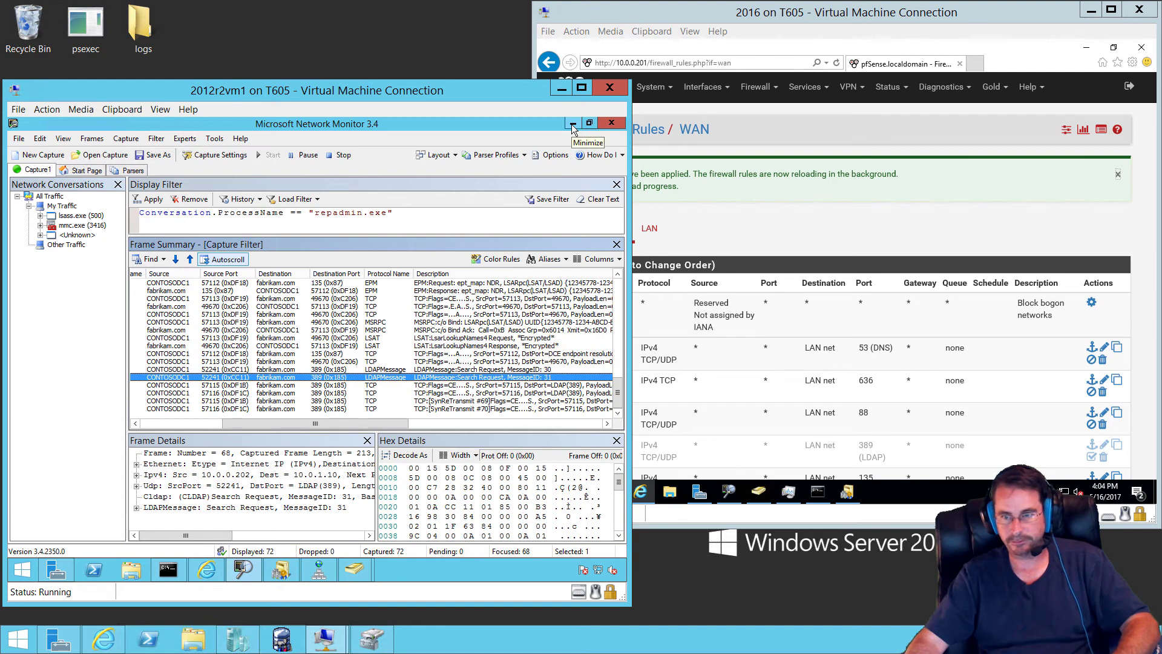
# Step: Re-enable the WAN rule for port 389 (LDAP) in pfSense, apply the changes and review the rule list
pyautogui.click(890, 234)
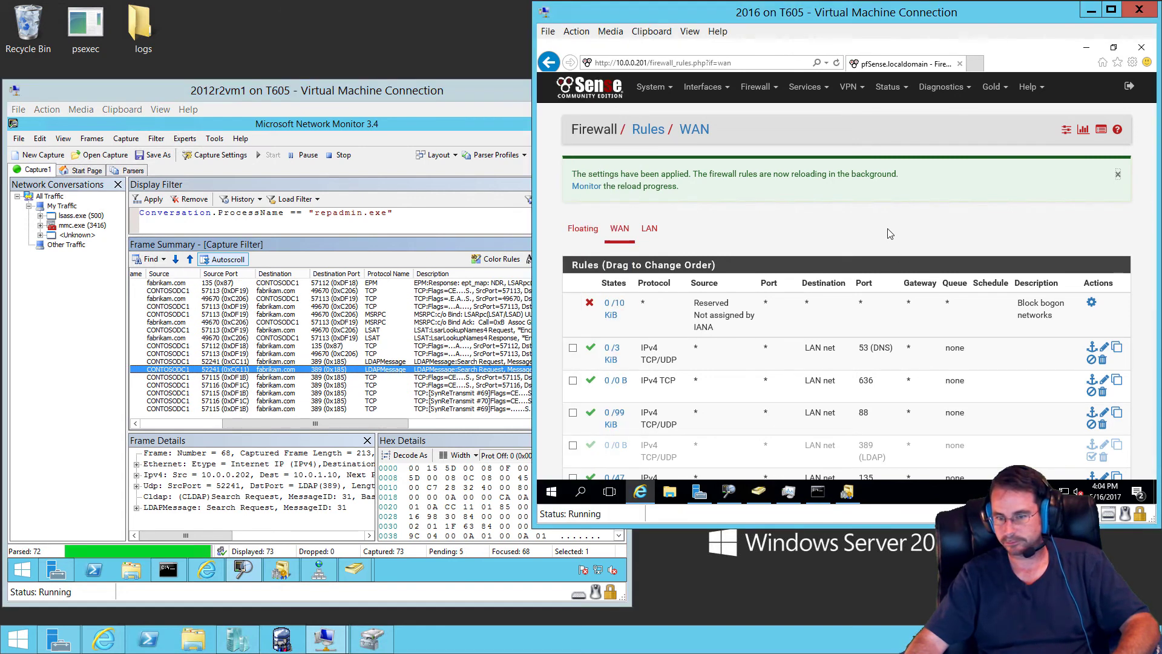
pyautogui.click(813, 449)
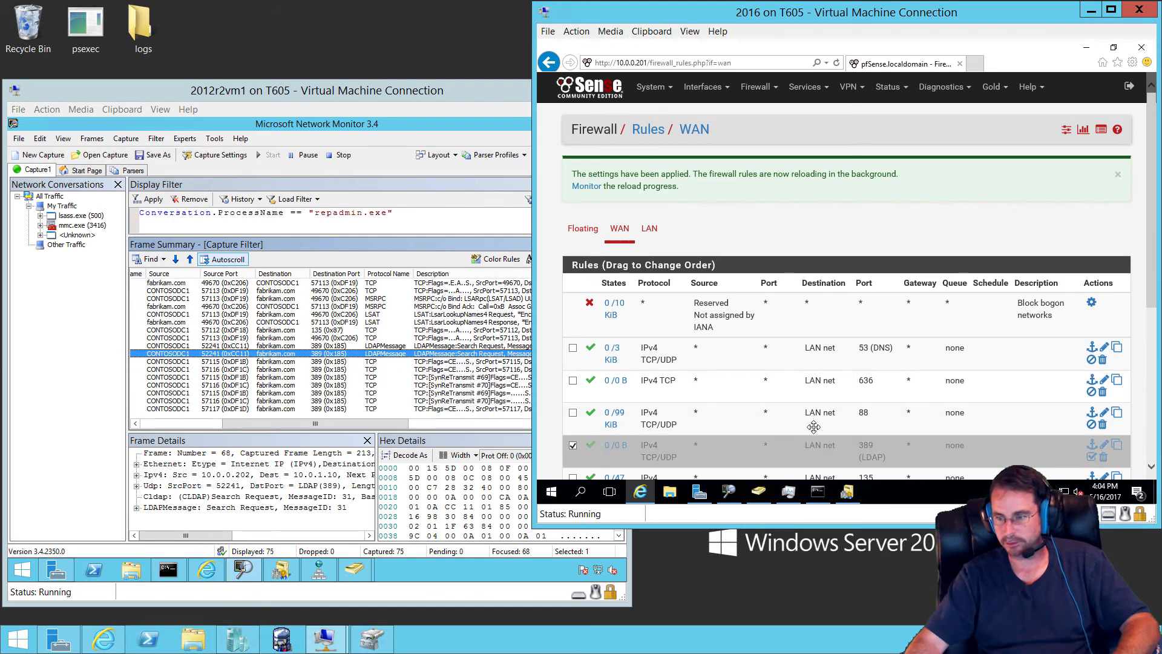
pyautogui.scroll(-2, 814, 424)
pyautogui.scroll(-2, 909, 348)
pyautogui.scroll(-1, 909, 348)
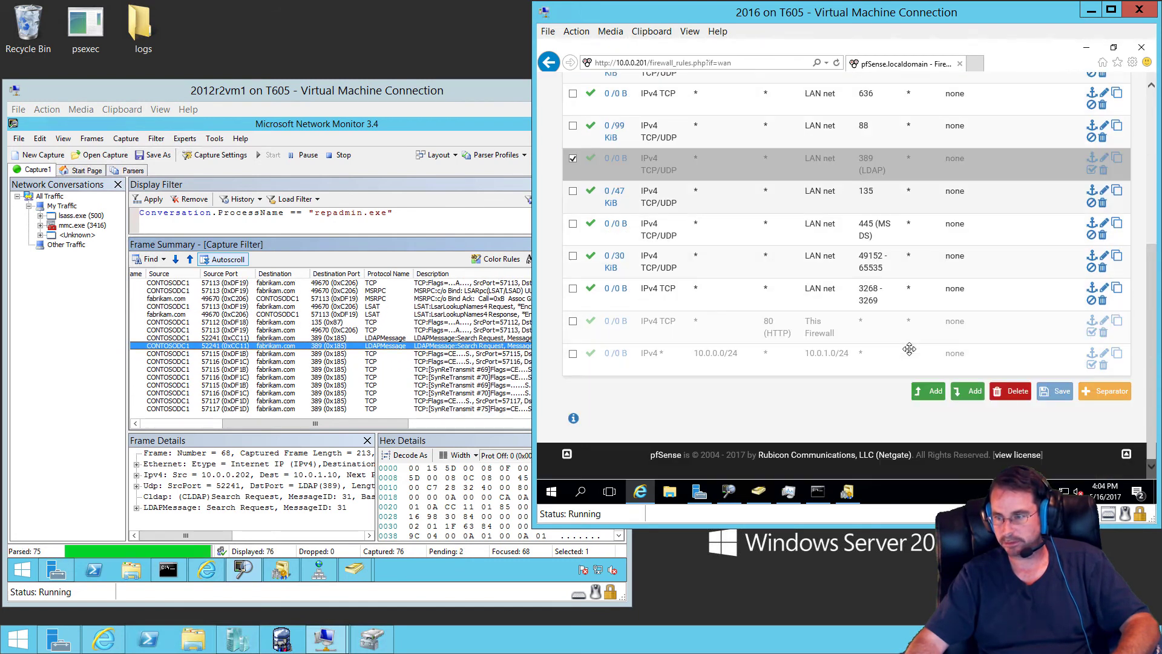
pyautogui.scroll(2, 909, 348)
pyautogui.click(1093, 294)
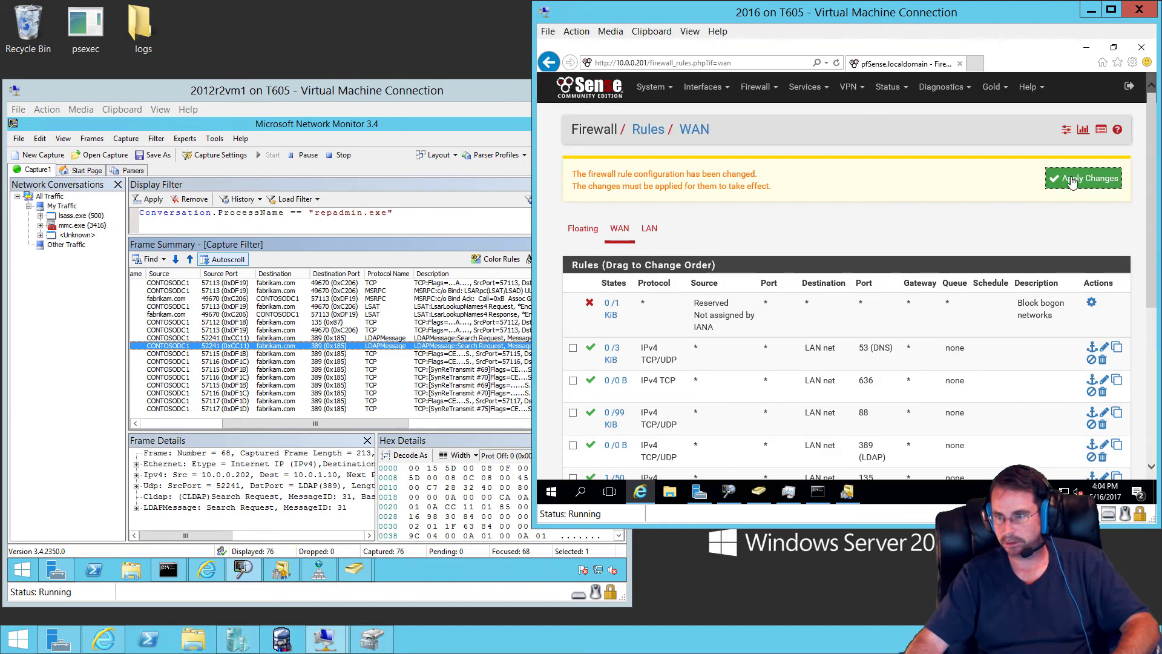
pyautogui.click(1071, 180)
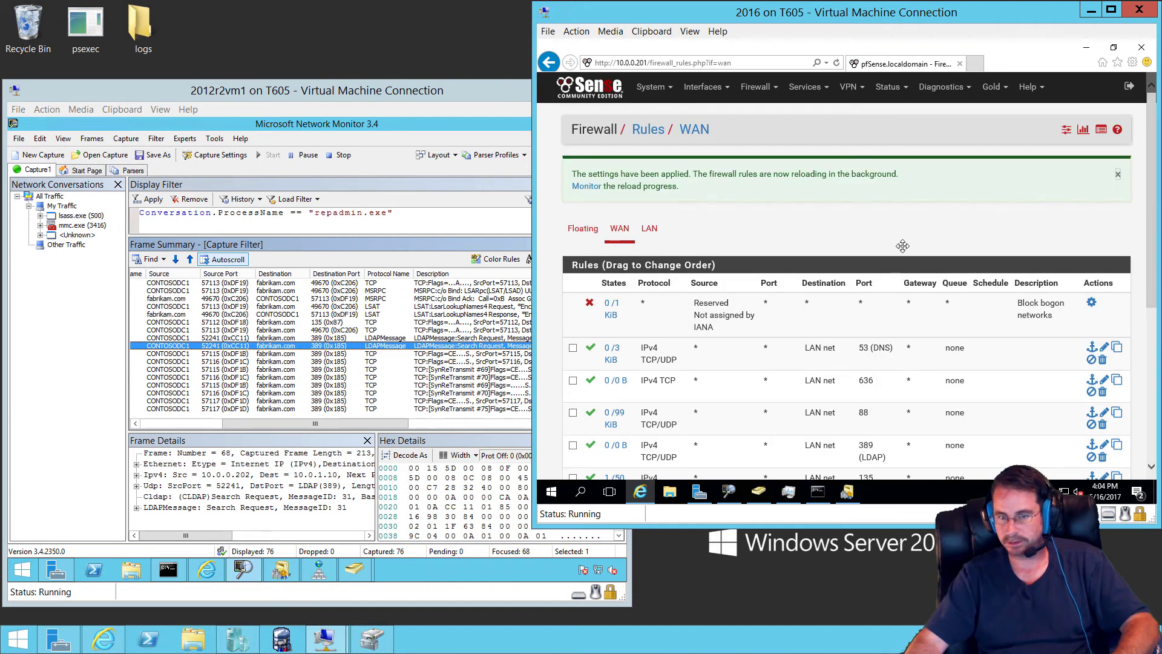
pyautogui.scroll(-3, 902, 246)
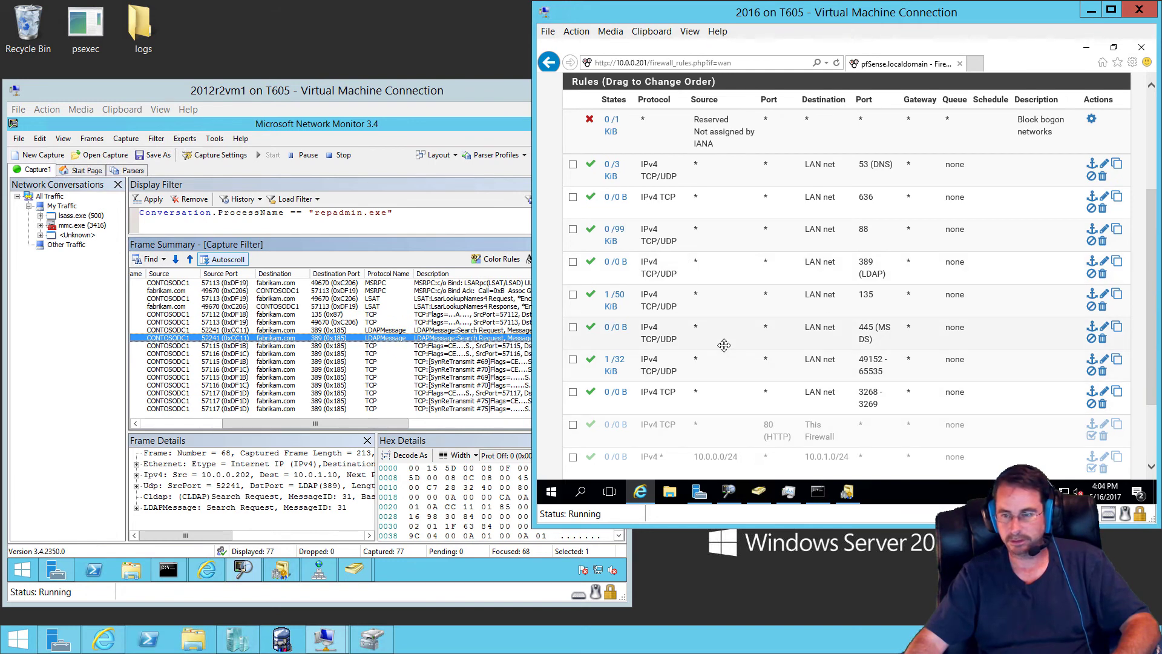
pyautogui.scroll(3, 724, 345)
pyautogui.scroll(-3, 724, 345)
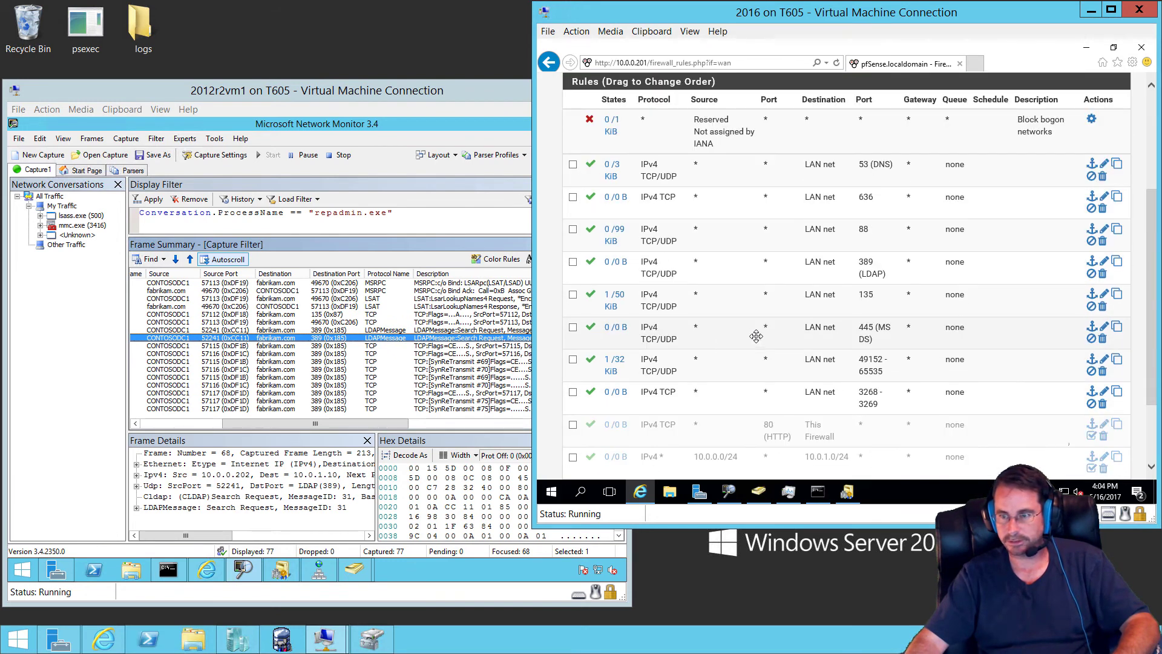
pyautogui.scroll(1, 845, 329)
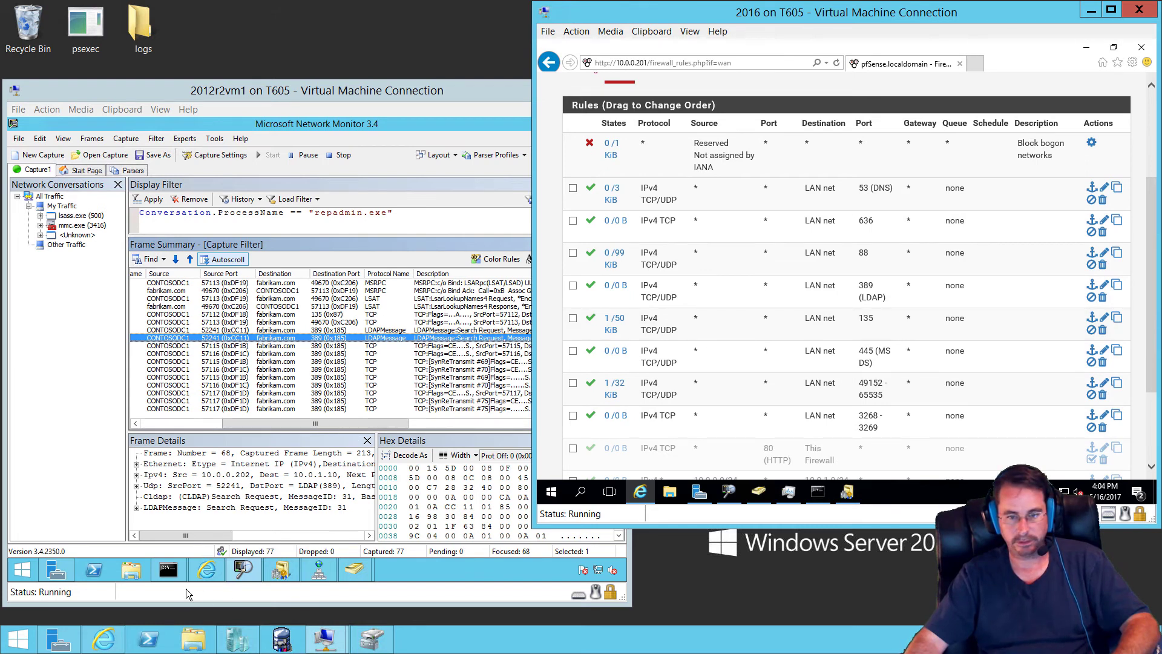
# Step: Check the pending name lookup in Active Directory Users and Computers against the latest frames in Network Monitor
pyautogui.click(244, 571)
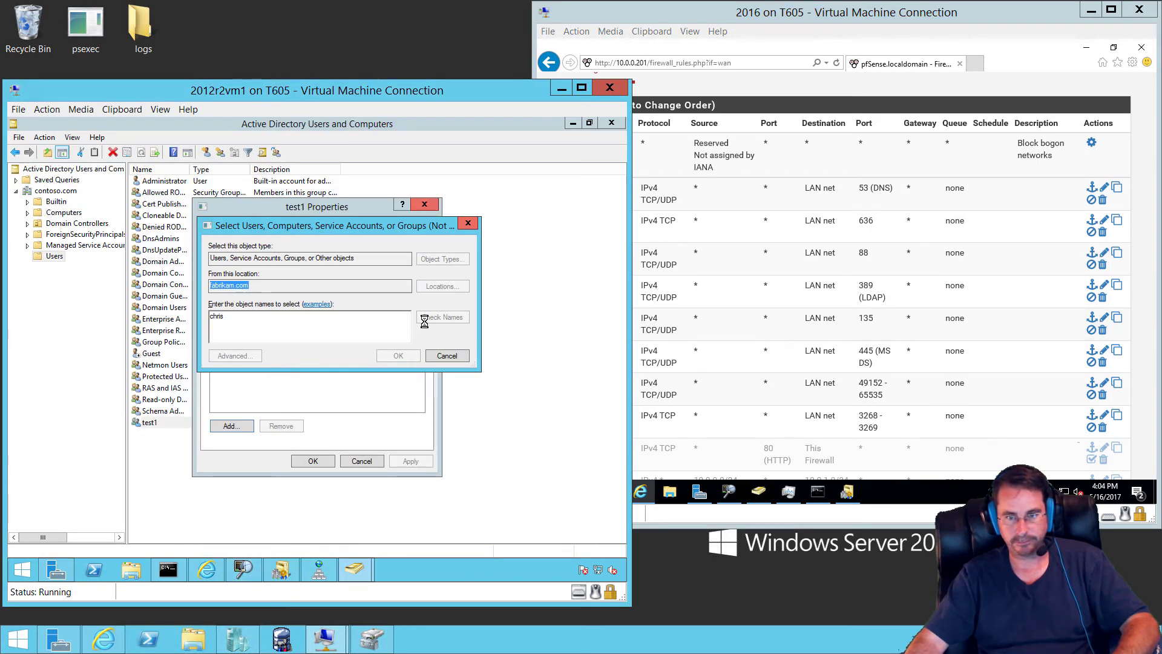
pyautogui.click(244, 571)
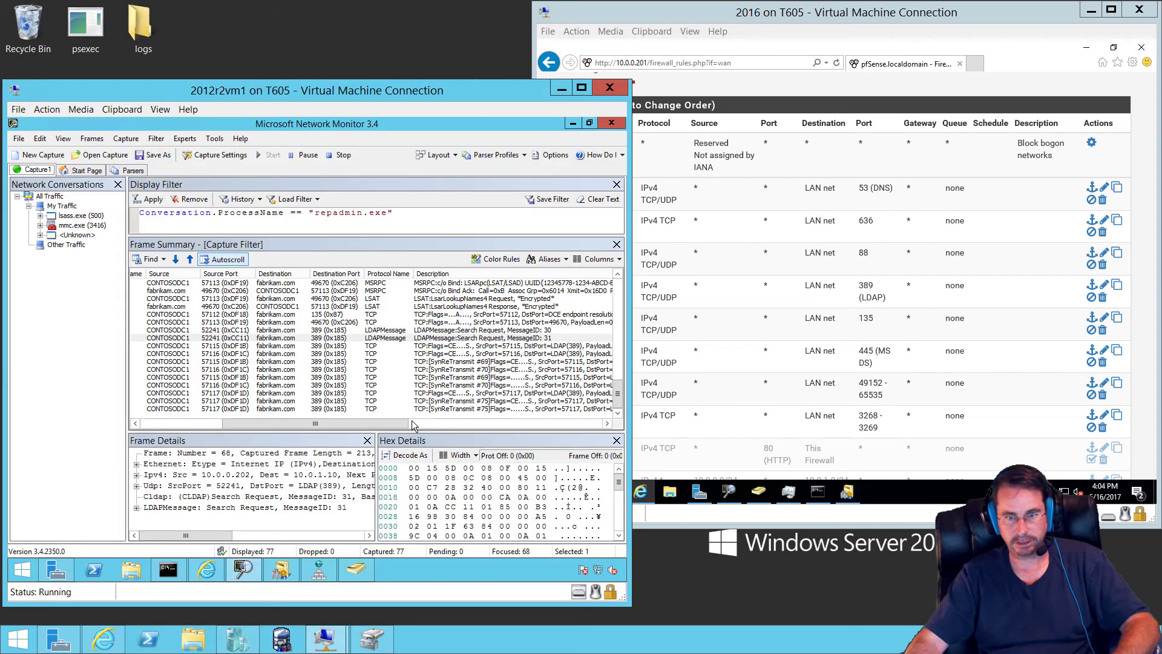
pyautogui.click(418, 409)
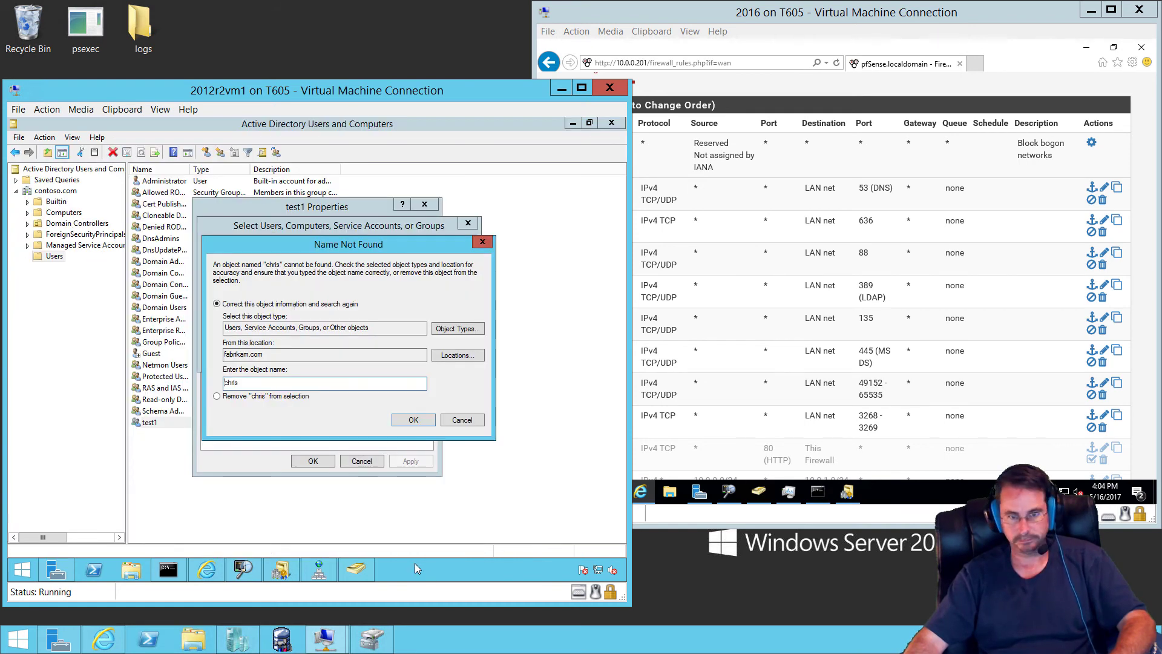
# Step: Dismiss the failed lookup, check the user name against fabrikam.com again and add the user to test1's members
pyautogui.click(463, 419)
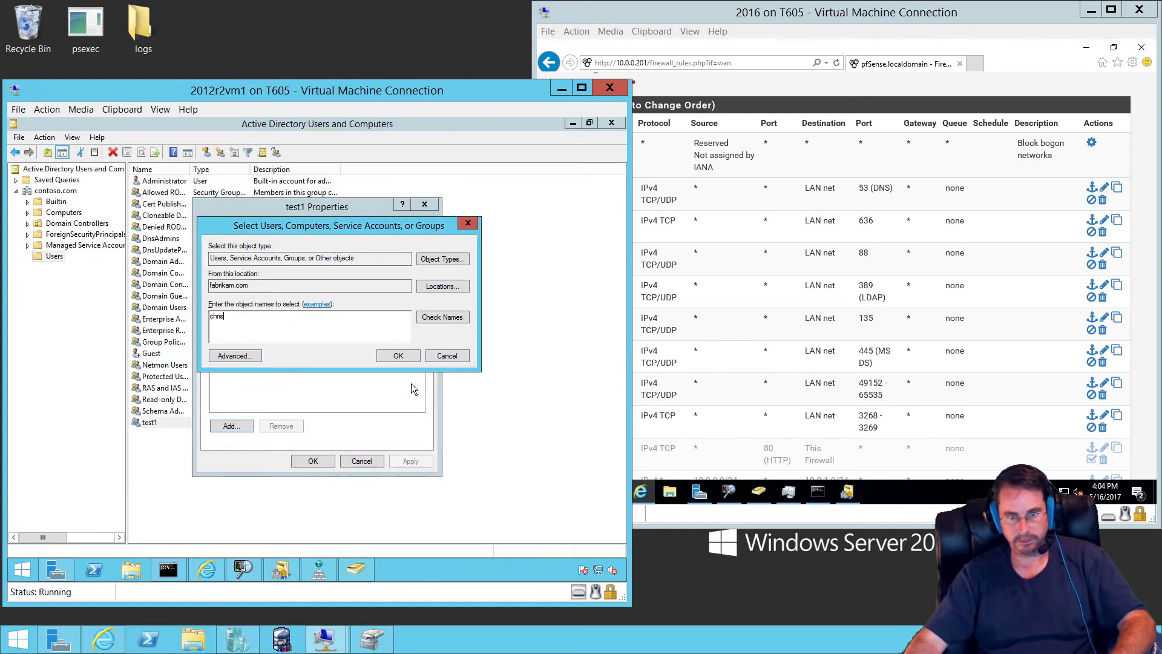
pyautogui.click(435, 318)
pyautogui.click(379, 359)
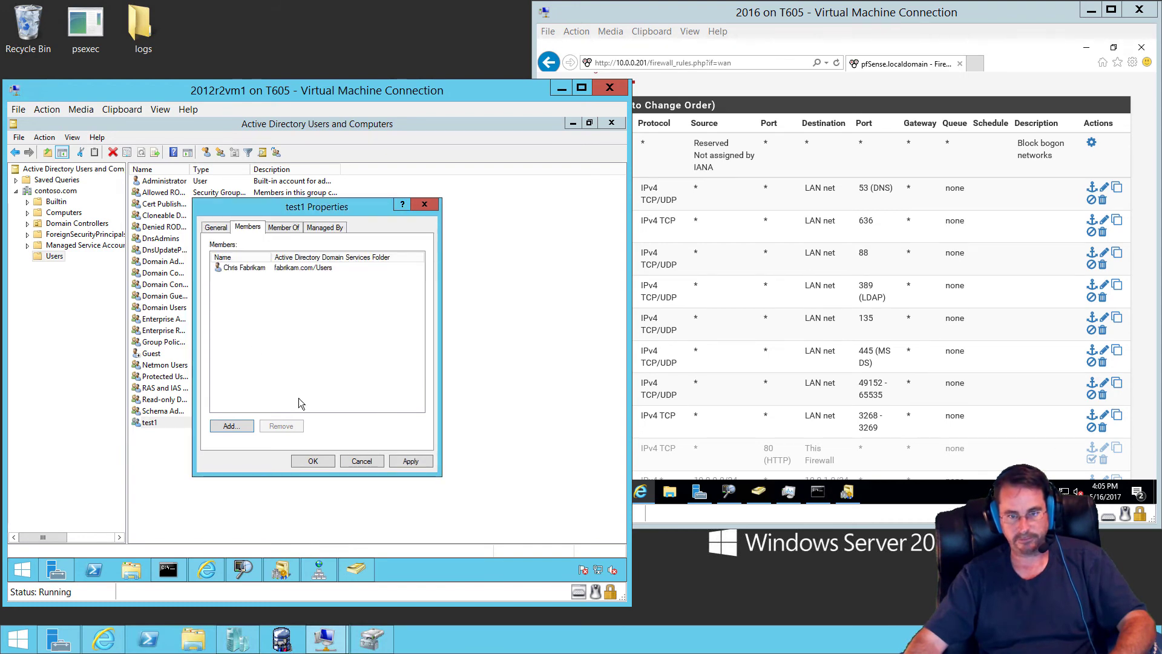
# Step: Save test1's updated membership, close its properties and reselect the group in the Users container
pyautogui.click(308, 461)
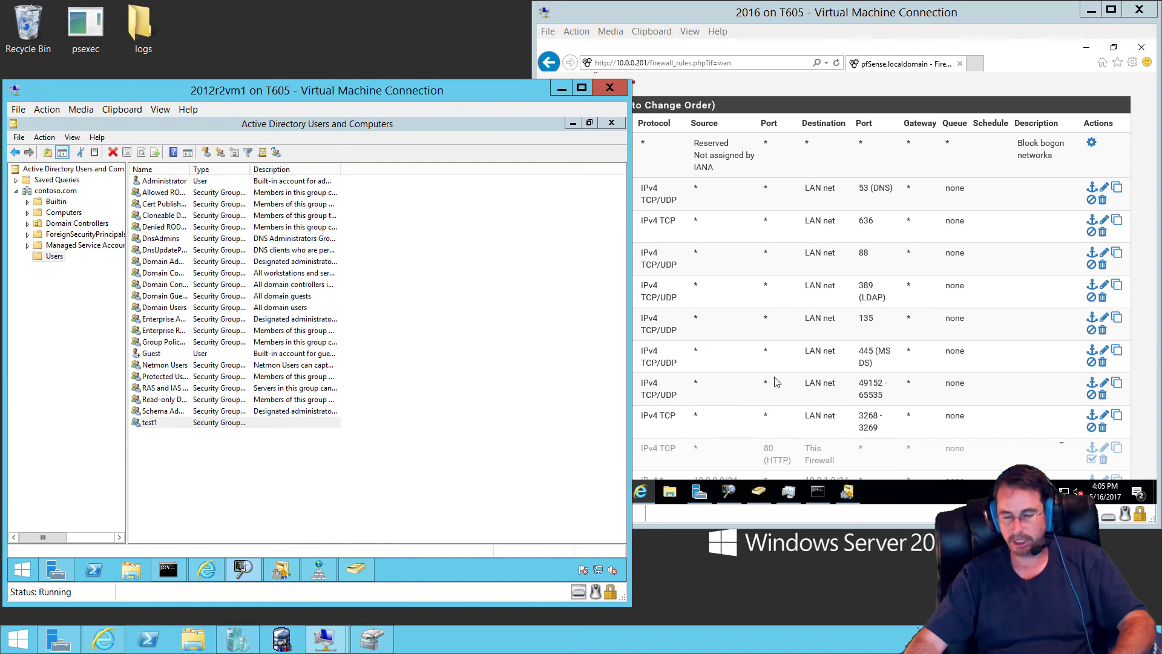
pyautogui.click(179, 438)
pyautogui.click(151, 424)
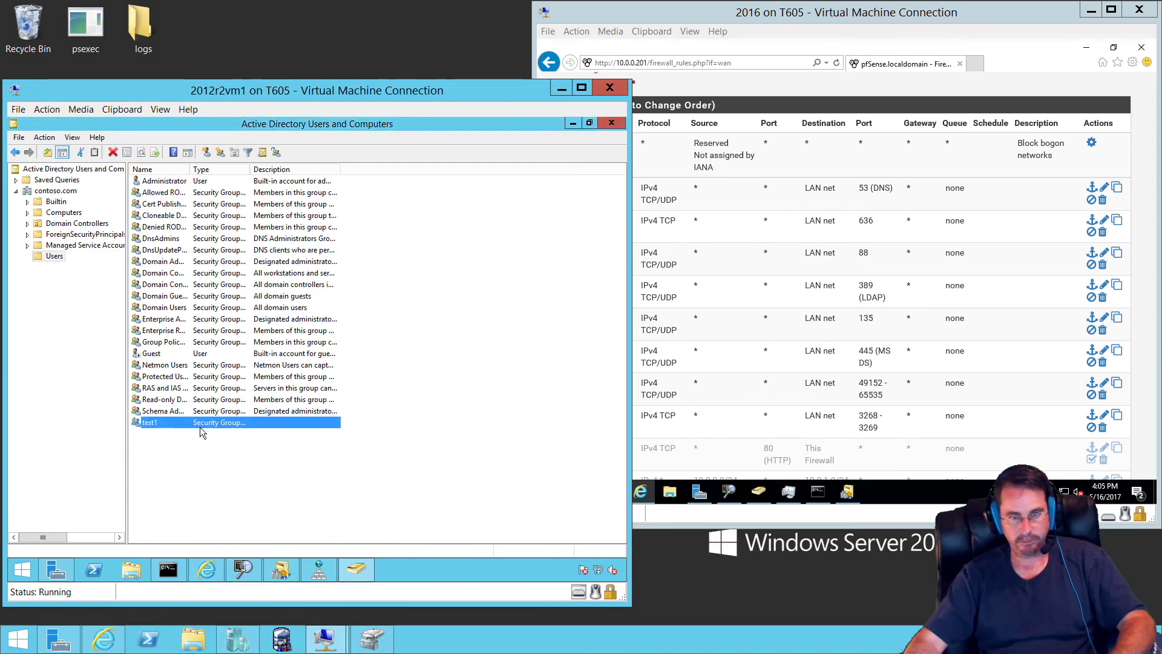
pyautogui.click(816, 424)
pyautogui.click(854, 394)
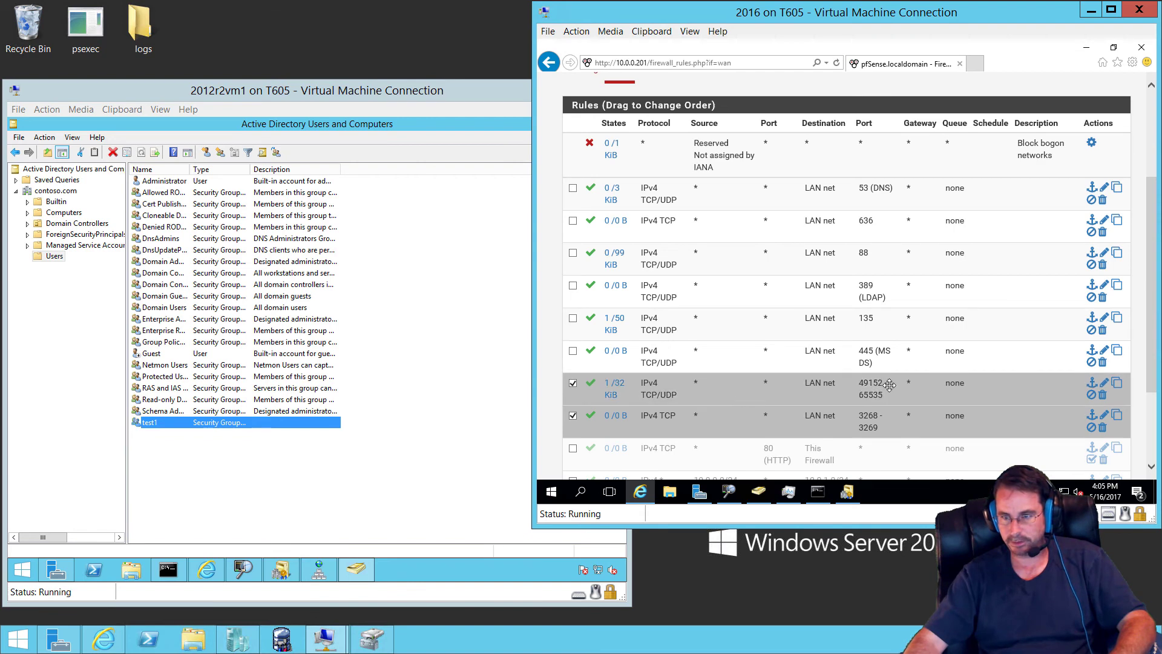
pyautogui.click(829, 429)
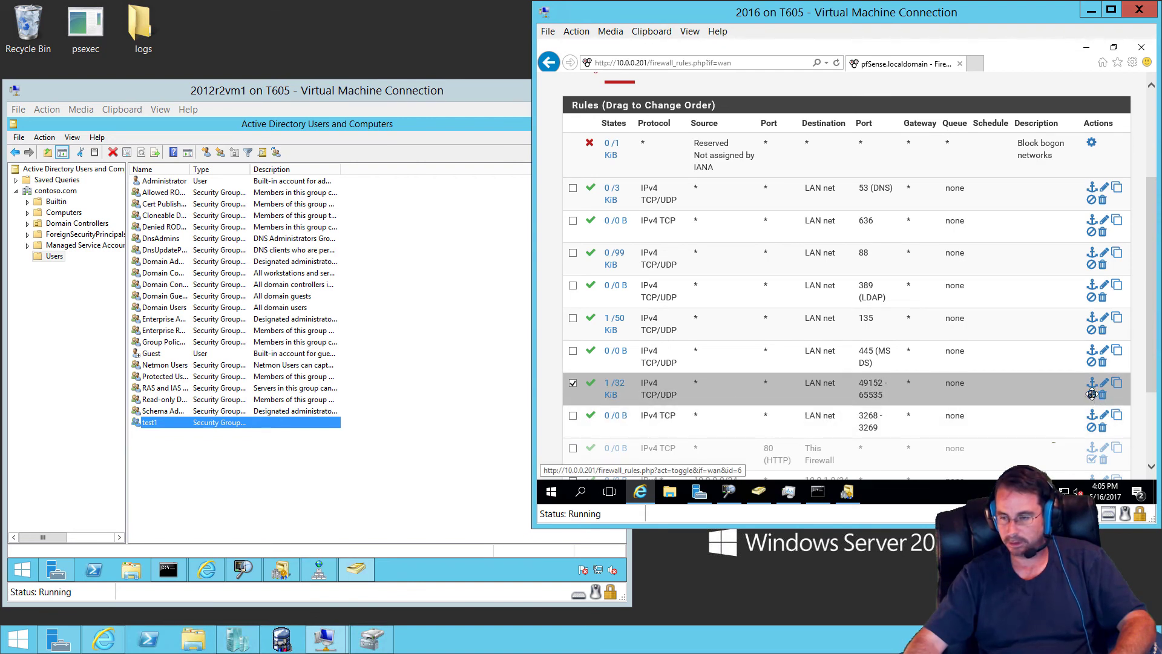
pyautogui.scroll(3, 964, 371)
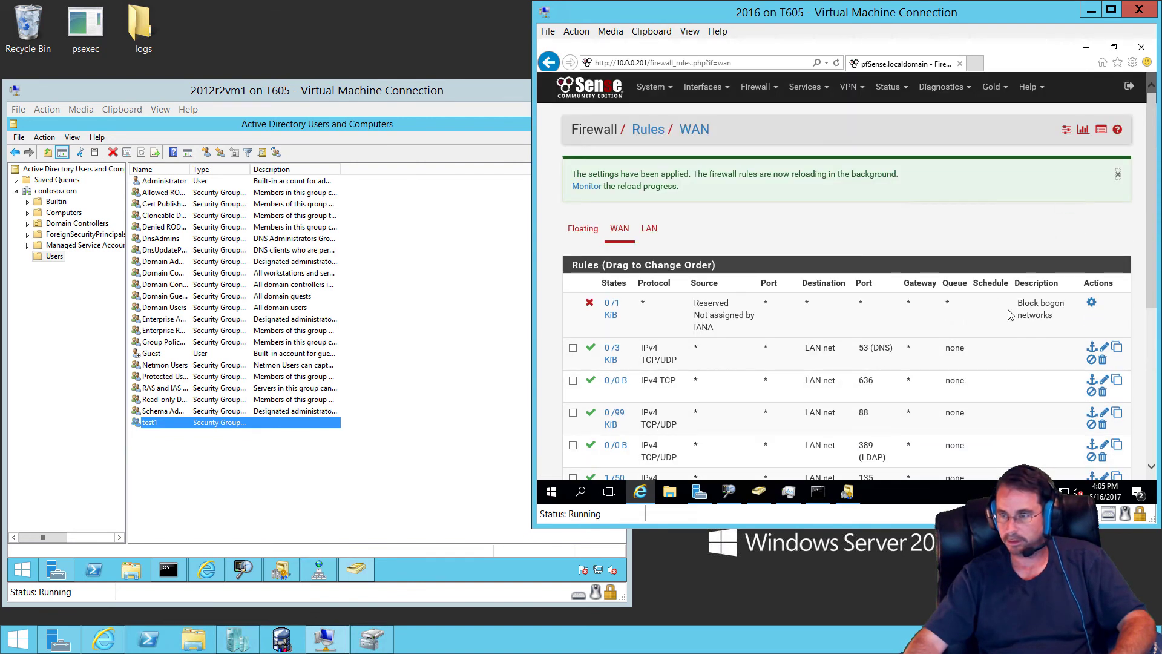
pyautogui.scroll(-5, 1007, 311)
pyautogui.scroll(1, 987, 322)
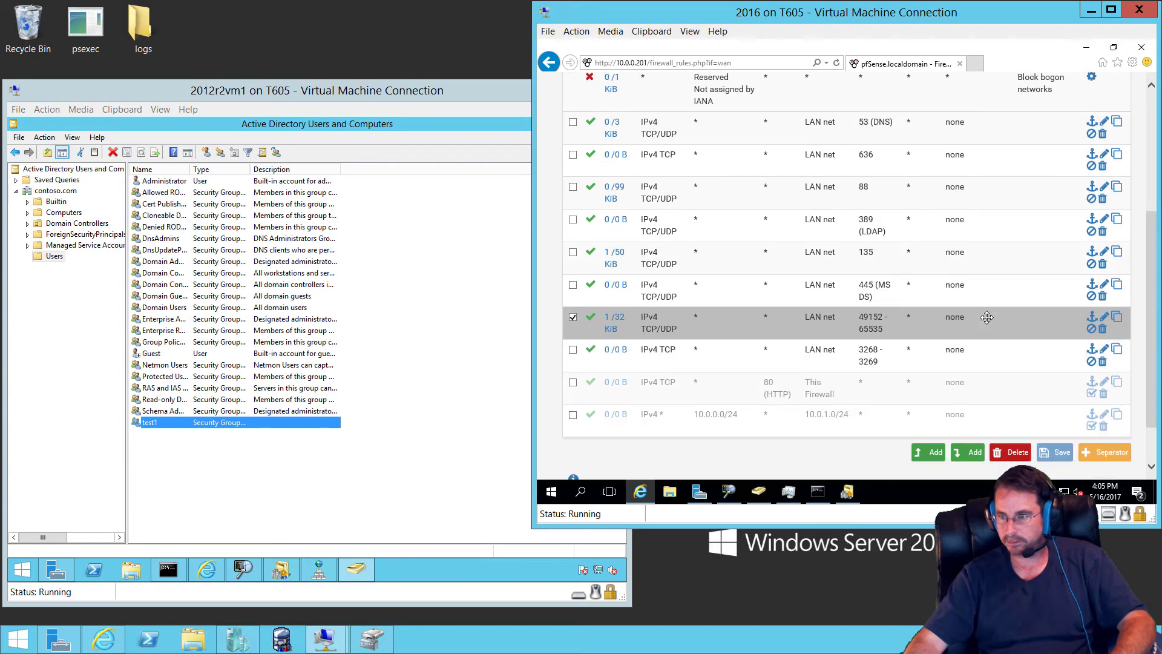
pyautogui.click(1092, 330)
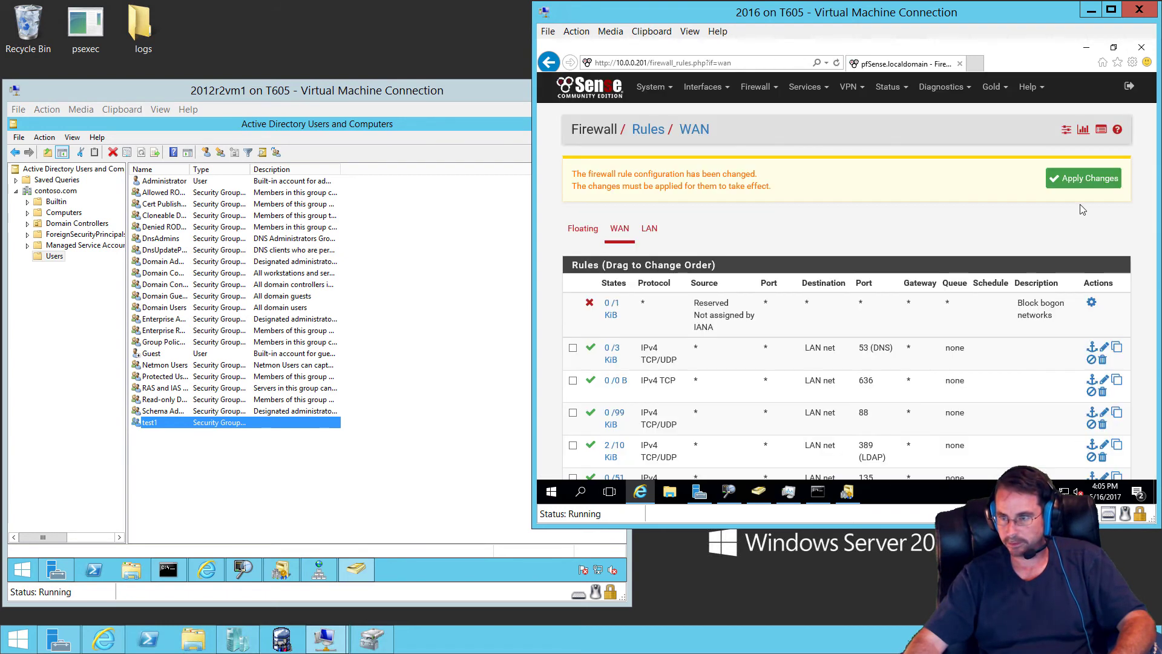
pyautogui.click(1087, 180)
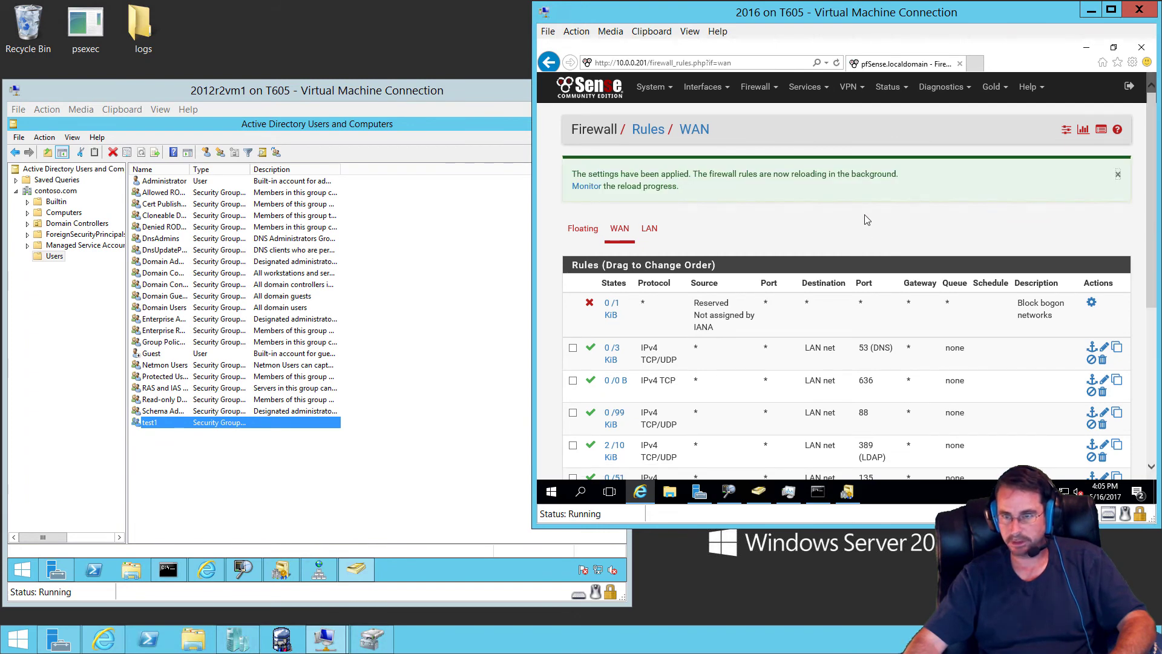
# Step: Switch to Network Monitor on 2012r2vm1 and start a fresh capture
pyautogui.click(343, 94)
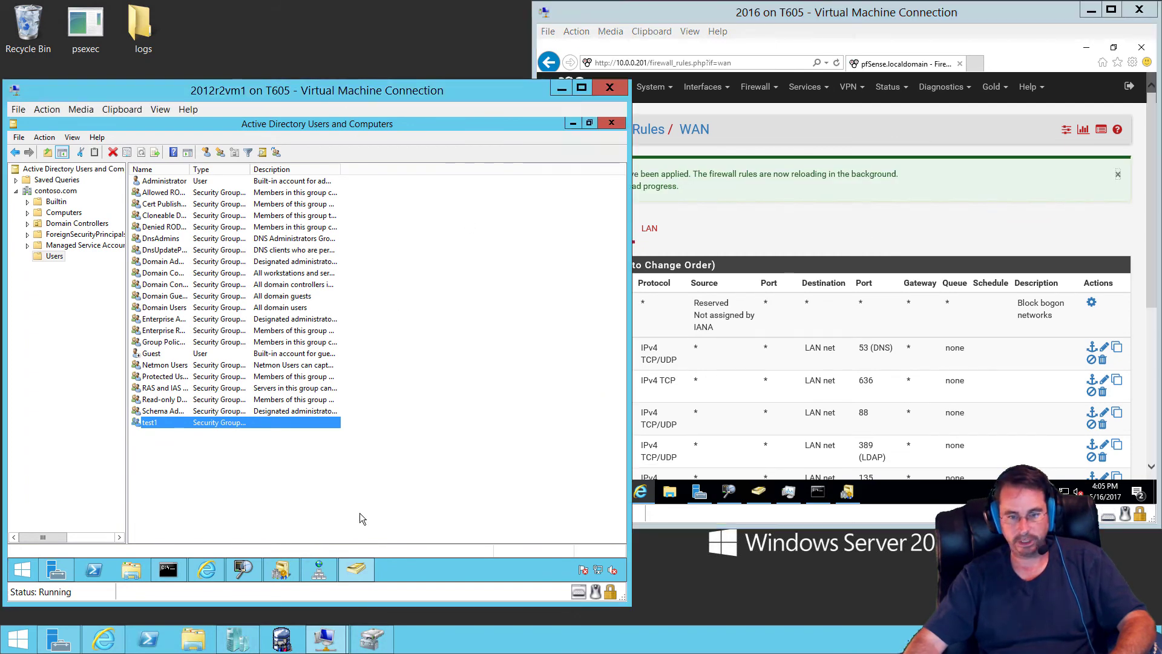
pyautogui.click(243, 569)
pyautogui.click(339, 155)
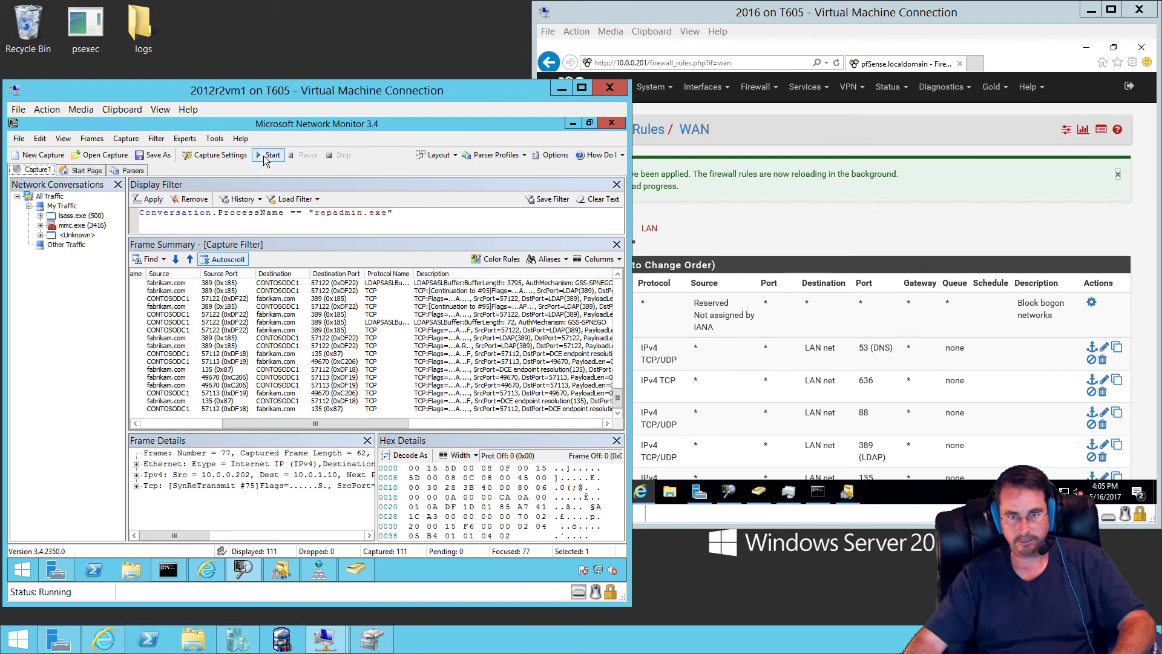
pyautogui.click(269, 155)
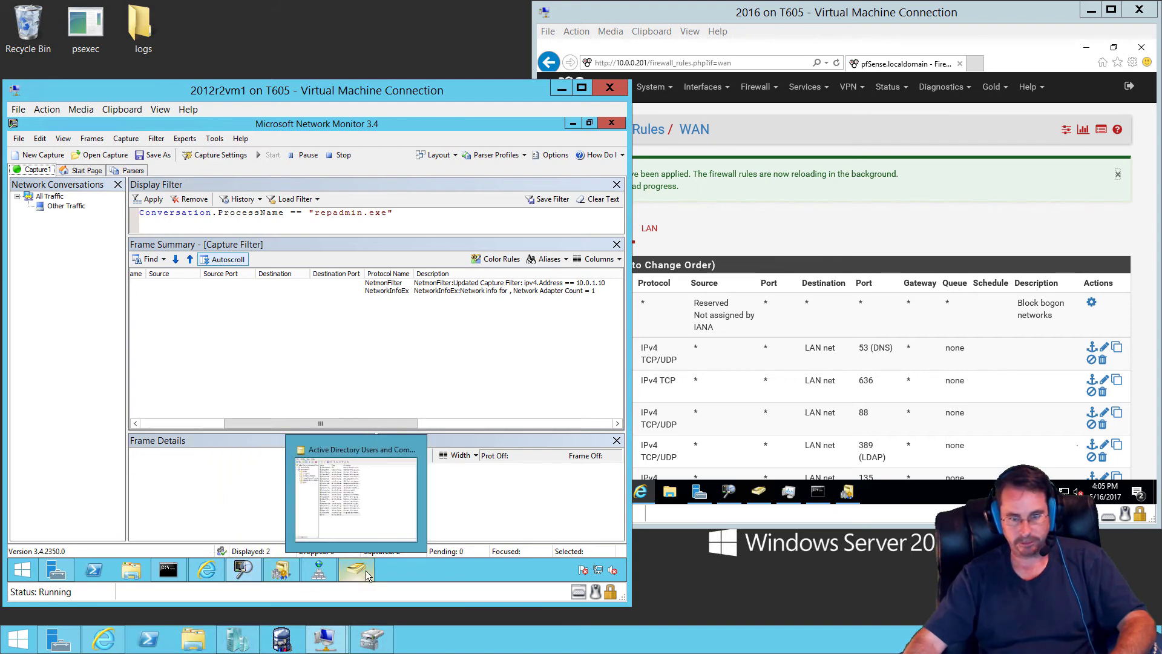
# Step: Open the member list of the test1 group in Active Directory Users and Computers
pyautogui.click(281, 570)
pyautogui.doubleClick(151, 425)
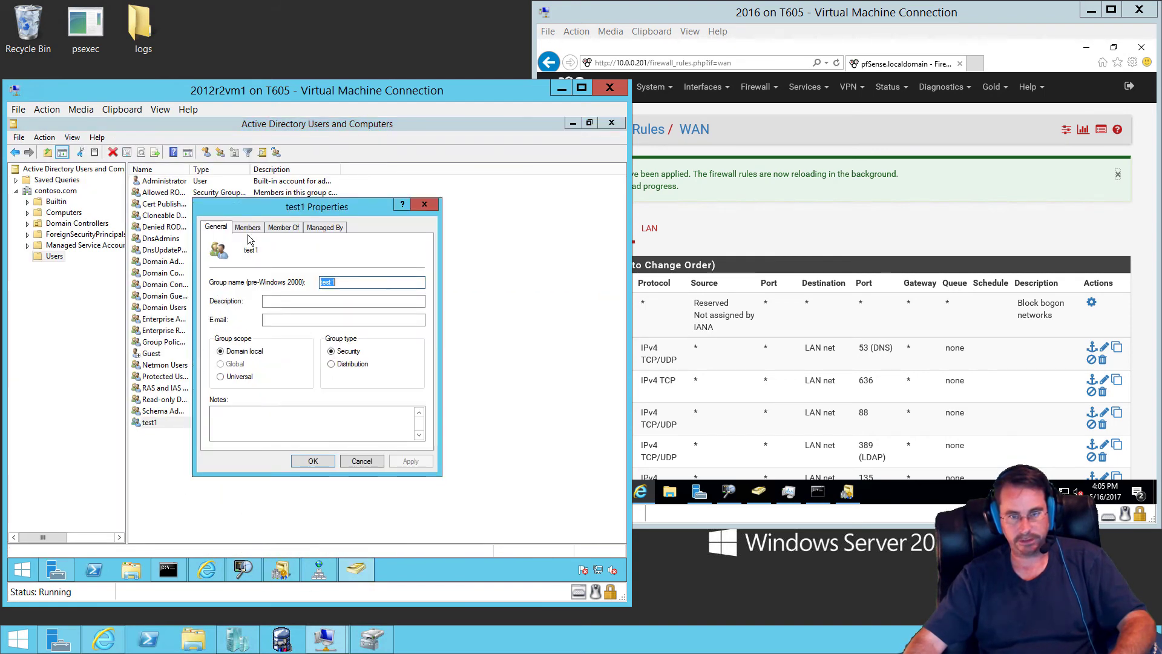
pyautogui.click(249, 228)
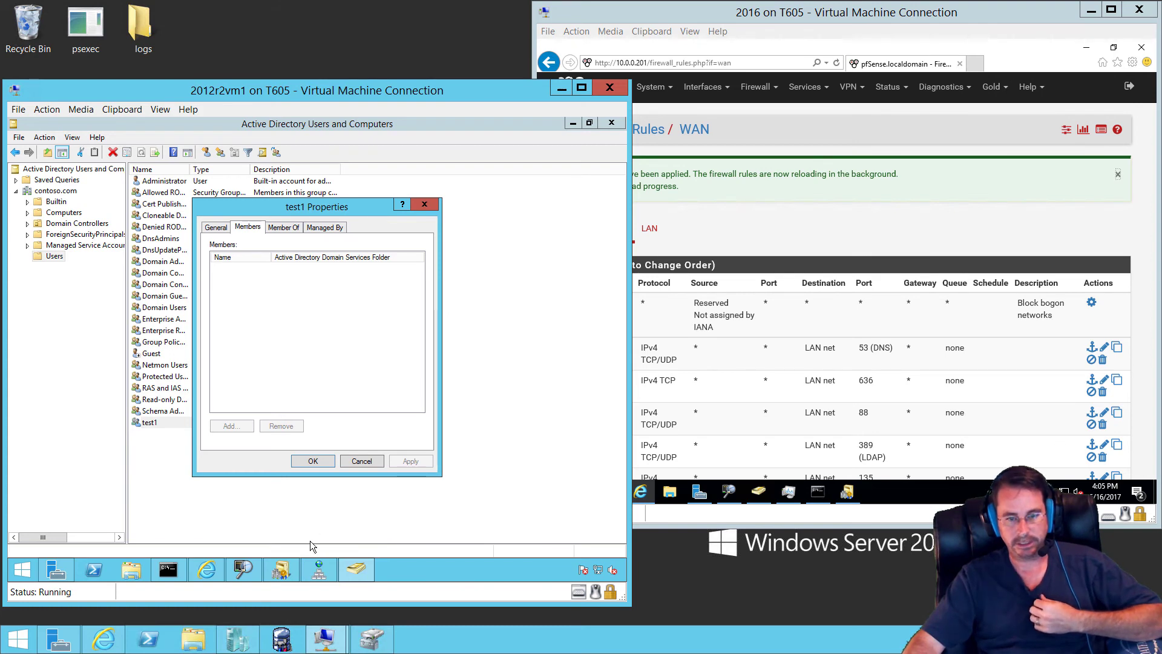
# Step: Examine the captured traffic between CONTOSODC1 and the fabrikam.com domain controller in Network Monitor while checking on test1's loading member list
pyautogui.click(243, 572)
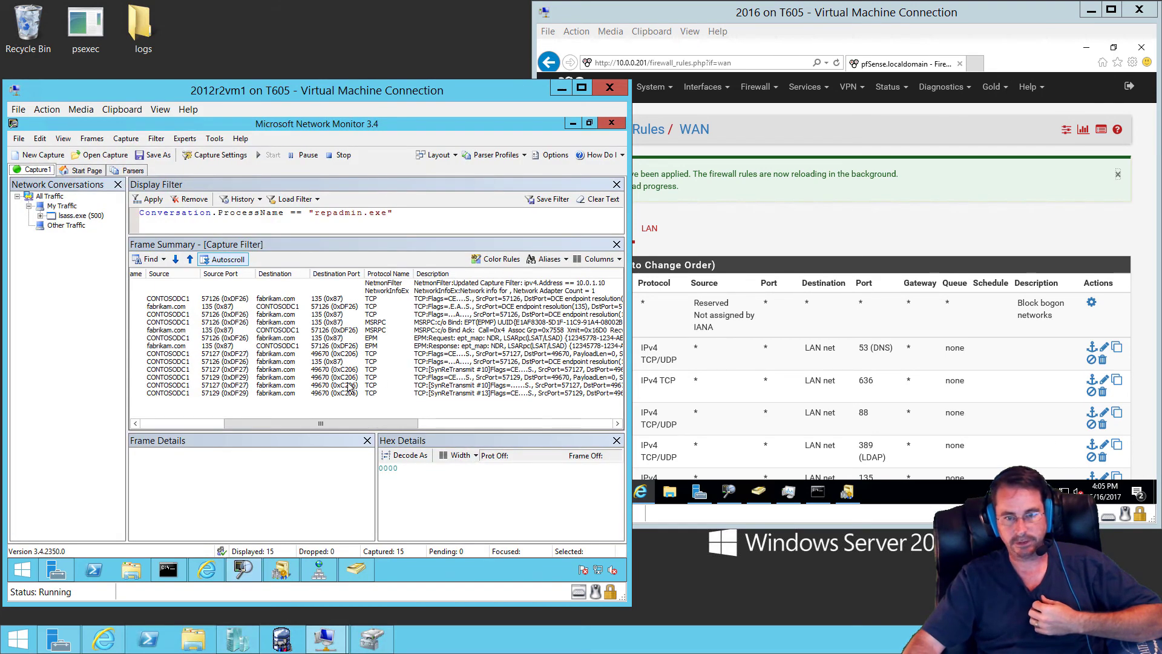
pyautogui.click(427, 392)
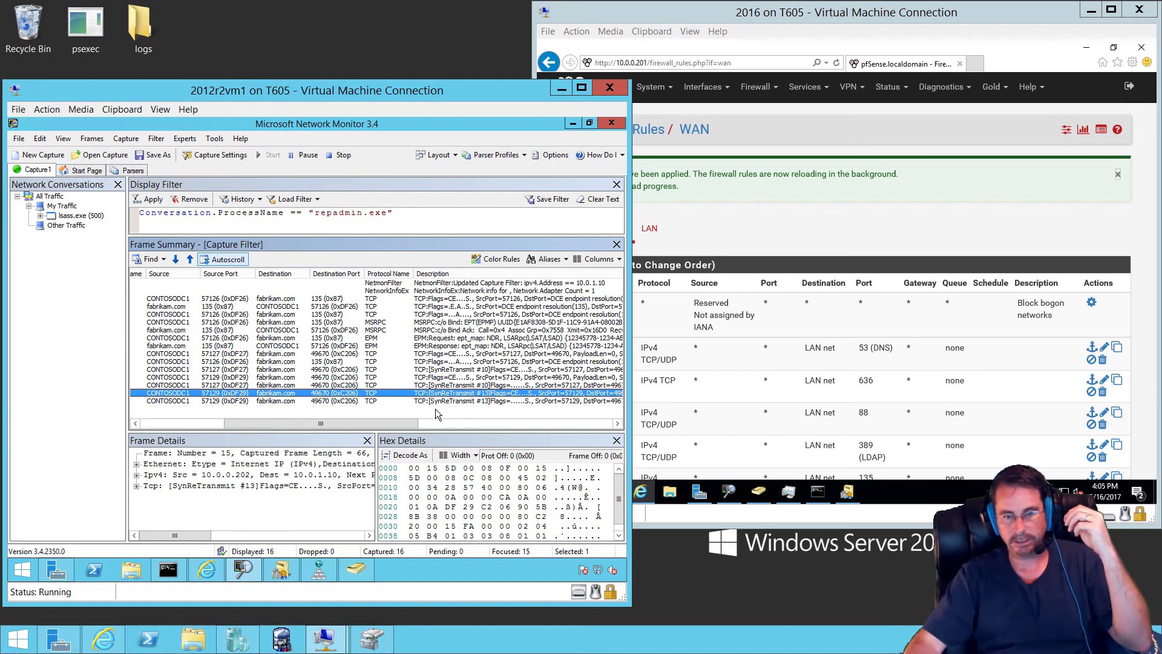
pyautogui.click(386, 401)
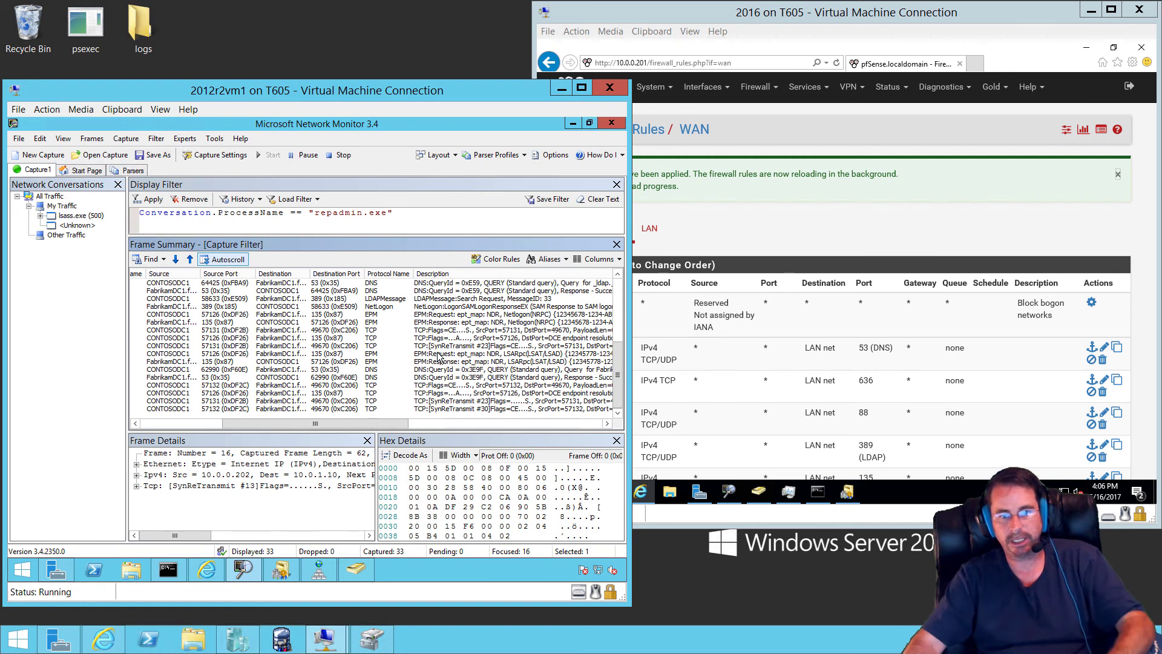
pyautogui.click(573, 122)
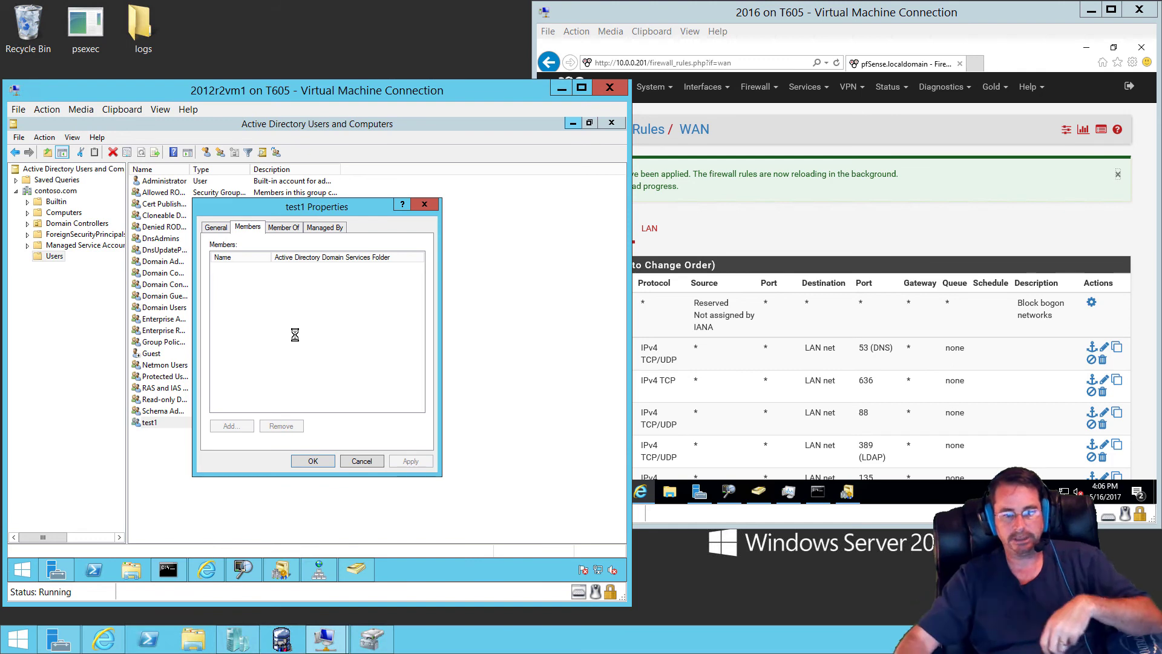
pyautogui.click(245, 574)
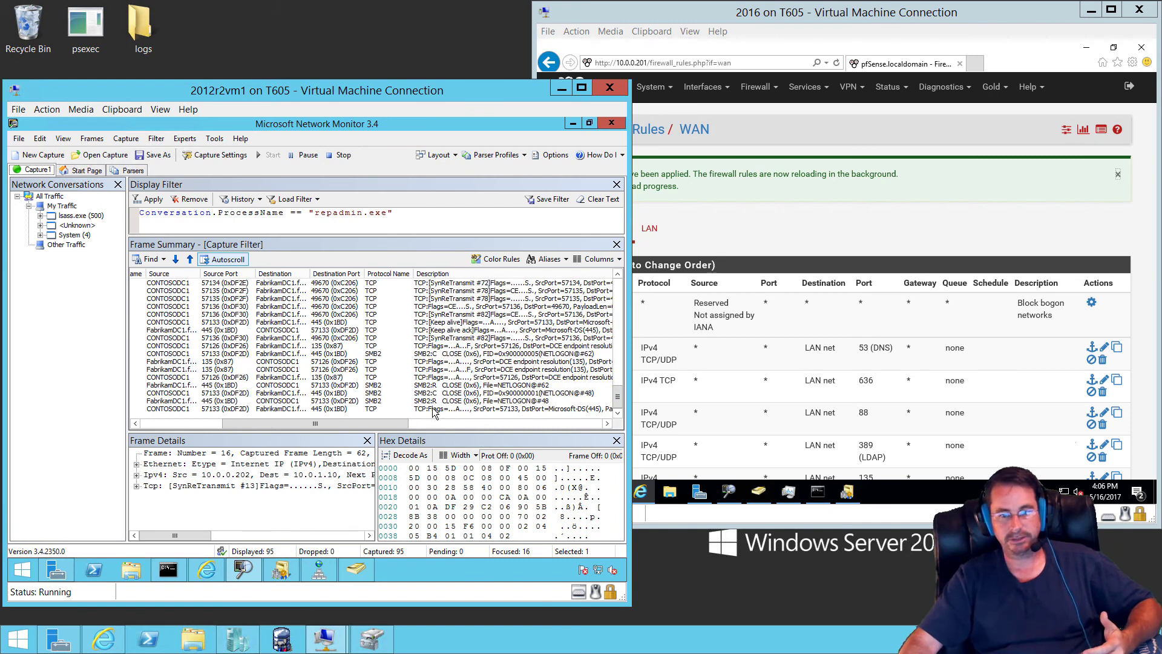
pyautogui.click(573, 125)
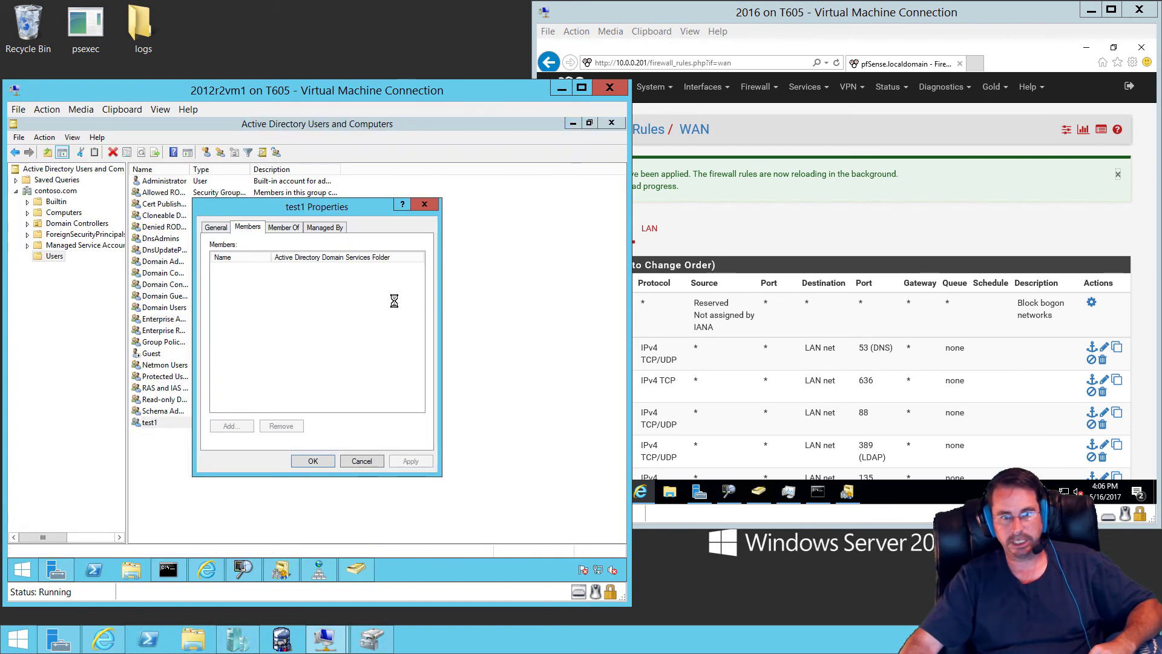
pyautogui.click(244, 569)
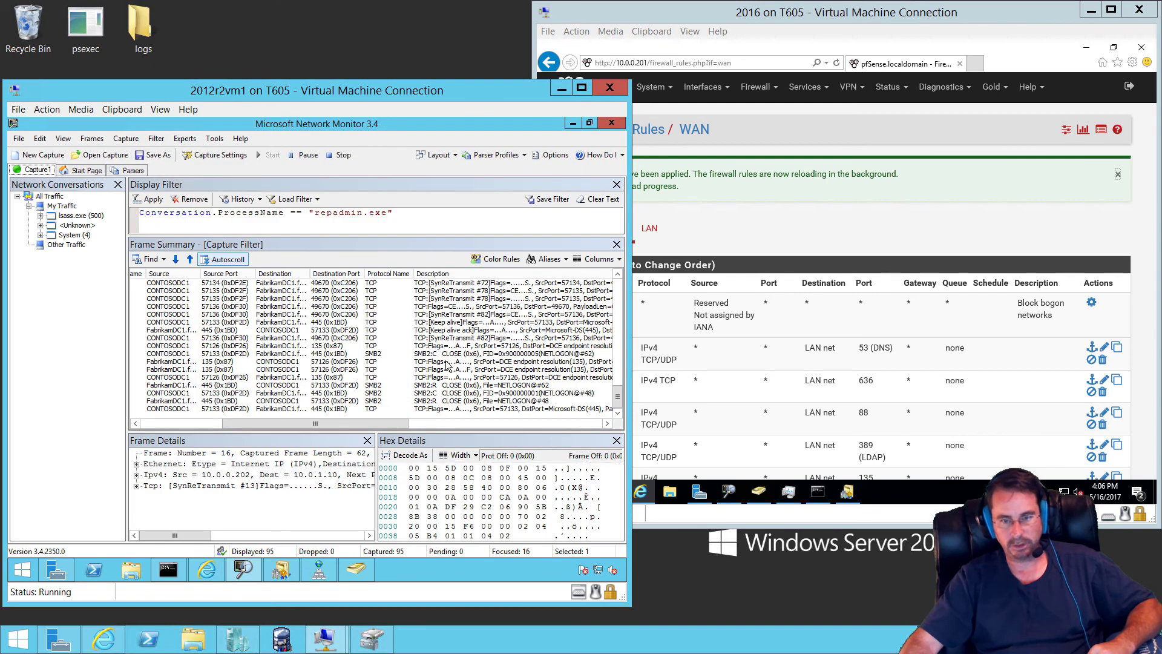
pyautogui.click(375, 409)
pyautogui.click(392, 393)
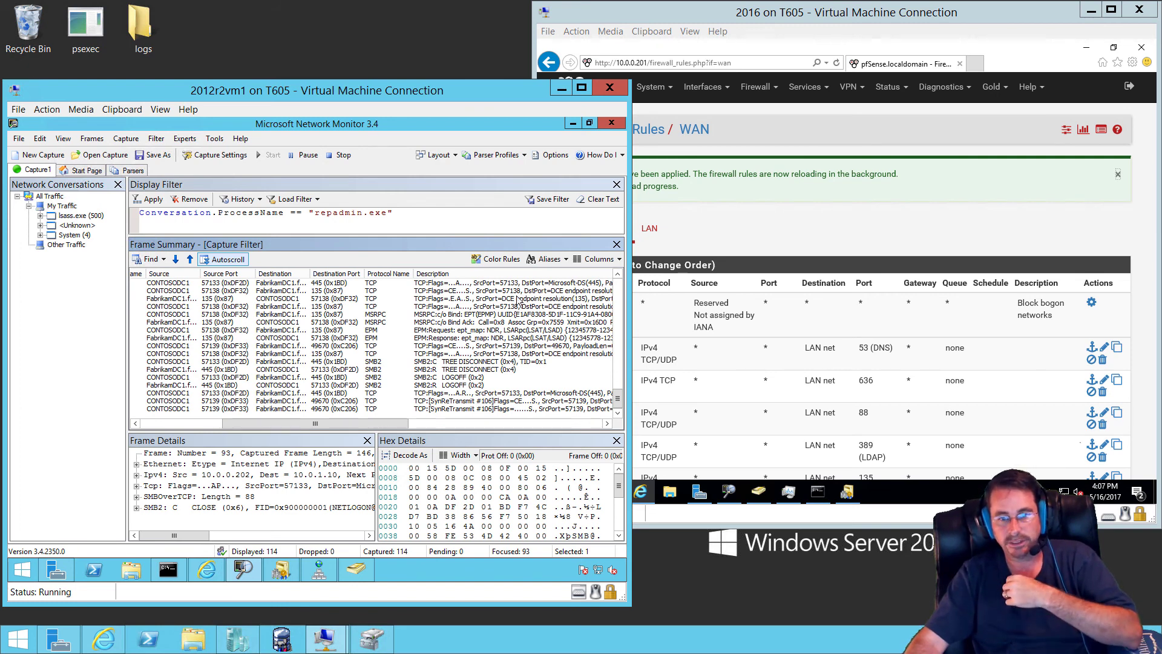
# Step: Return to test1's properties, dismiss the object name notice, widen the Name column and try to open the listed member
pyautogui.click(571, 124)
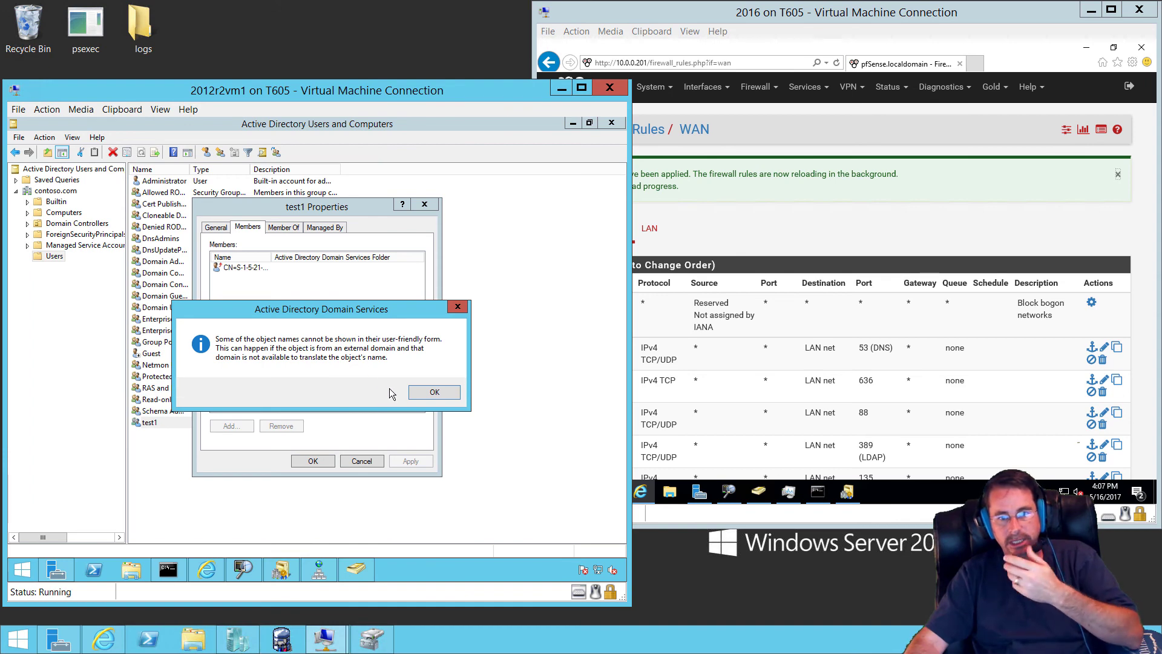
pyautogui.click(426, 393)
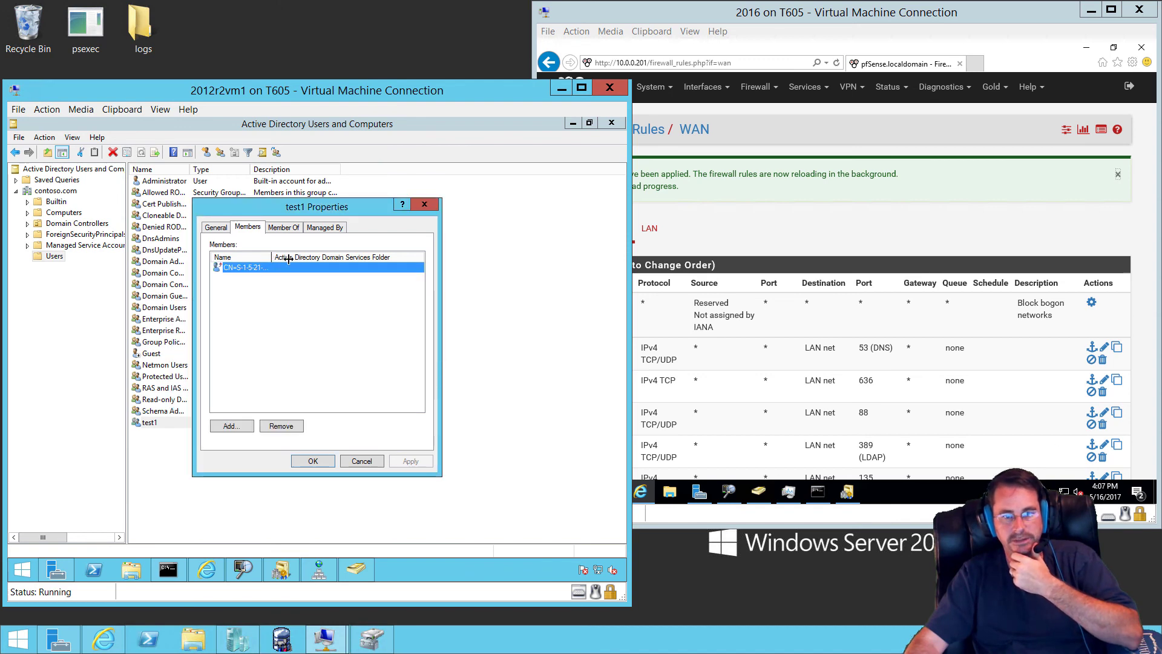
pyautogui.moveTo(288, 259)
pyautogui.mouseDown()
pyautogui.moveTo(359, 259)
pyautogui.moveTo(287, 266)
pyautogui.mouseUp()
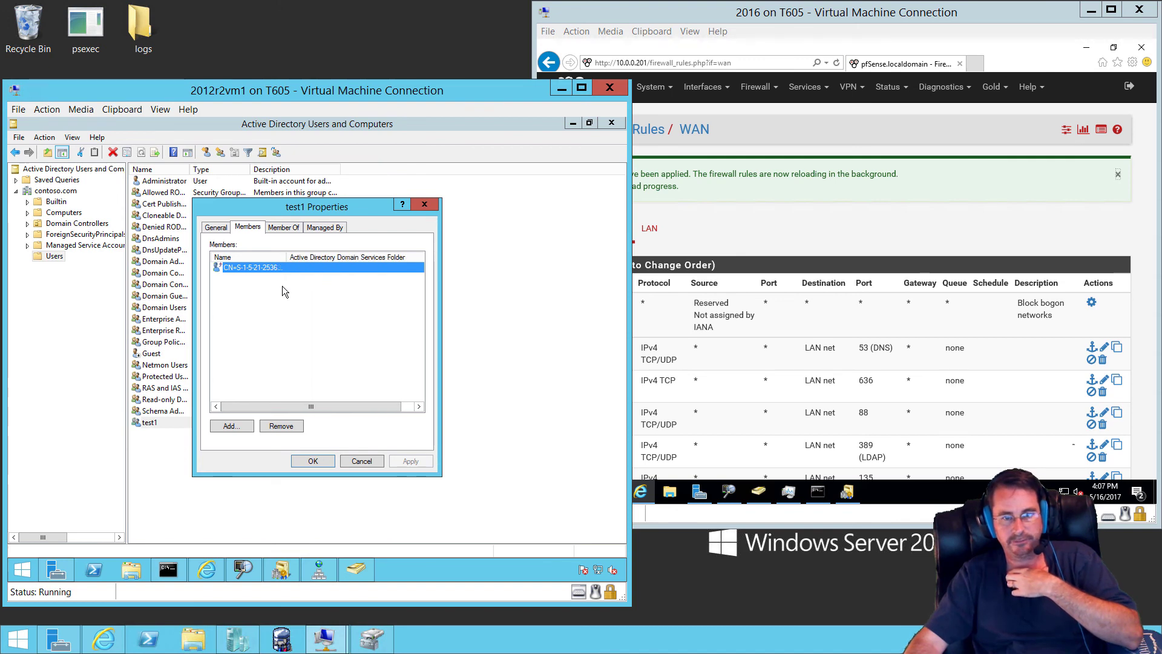
pyautogui.doubleClick(253, 267)
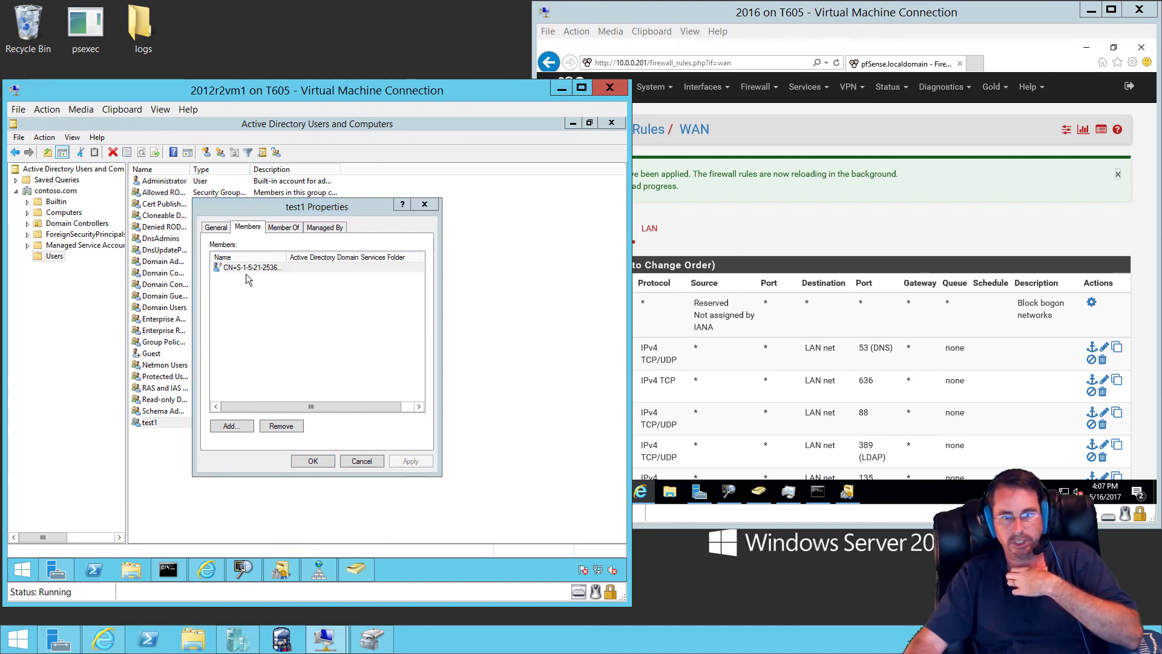